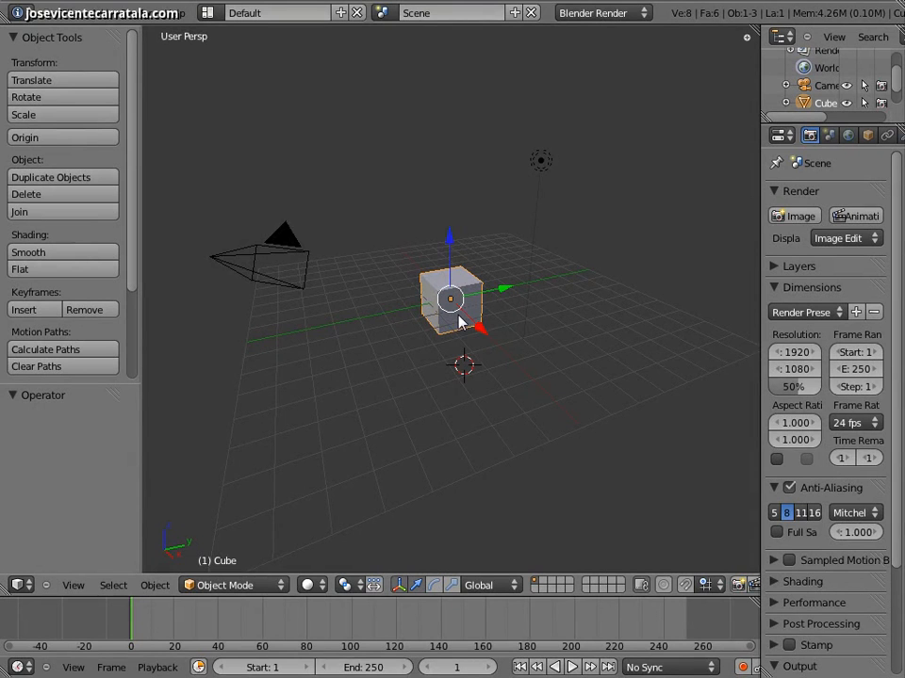
- Widen the properties editor beside the 3D view so its settings and full row of categories are readable
scroll(467, 316, "up", 3)
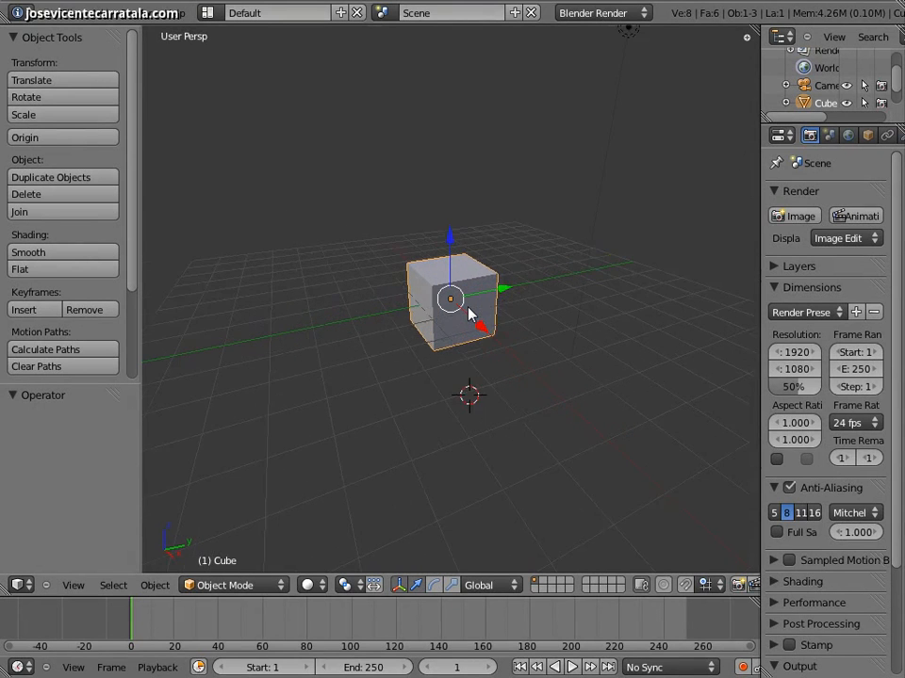
scroll(469, 313, "up", 4)
scroll(478, 301, "up", 1)
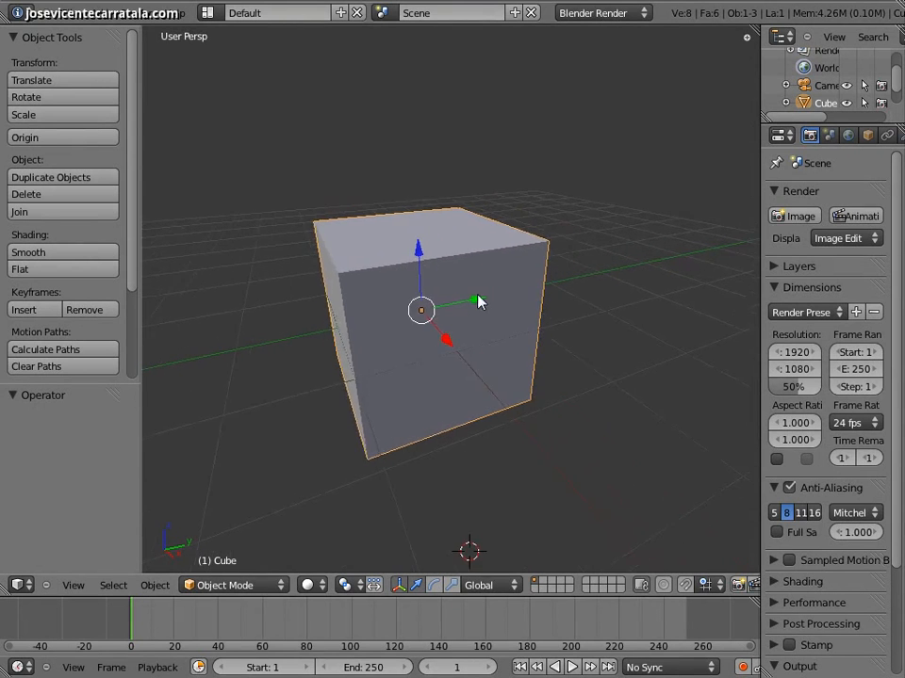
scroll(471, 303, "up", 2)
scroll(434, 311, "up", 1)
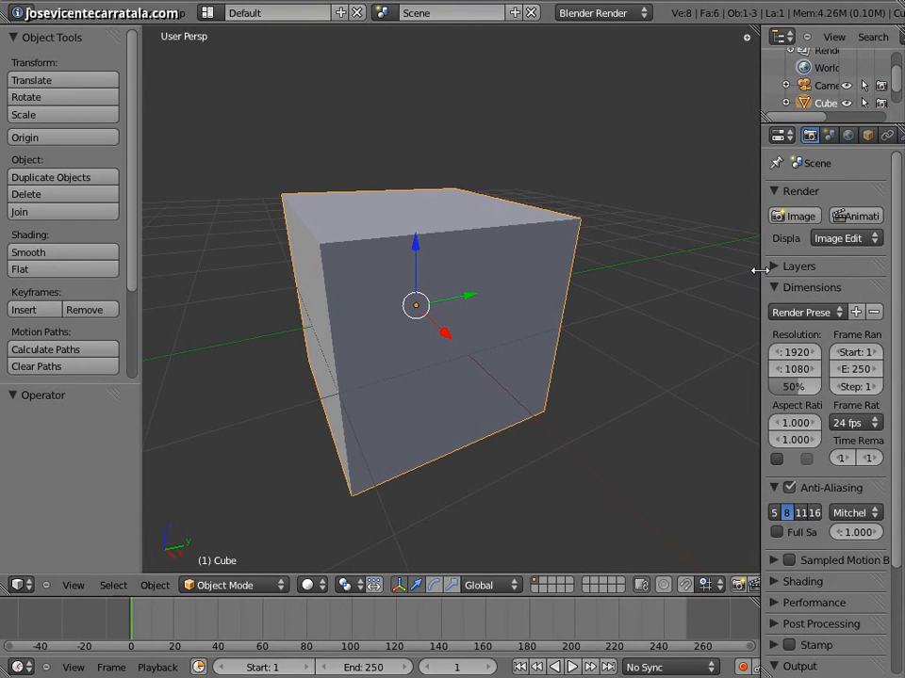
left_click_drag(759, 268, 624, 265)
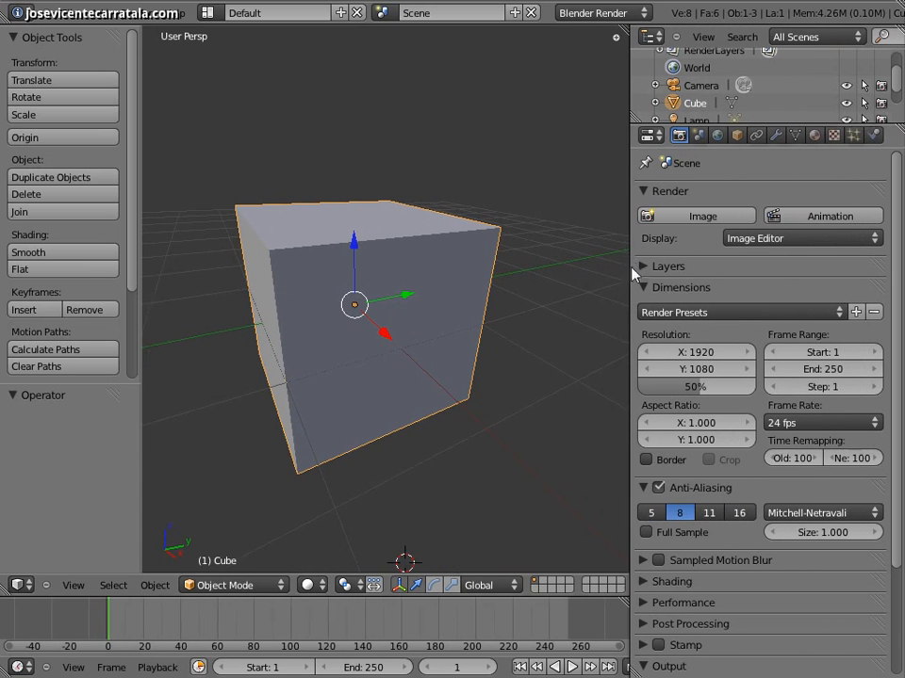
- Switch the 3D view's viewport shading to Wireframe so the inside of the cube can be seen
middle_click_drag(324, 289, 474, 309)
left_click(314, 586)
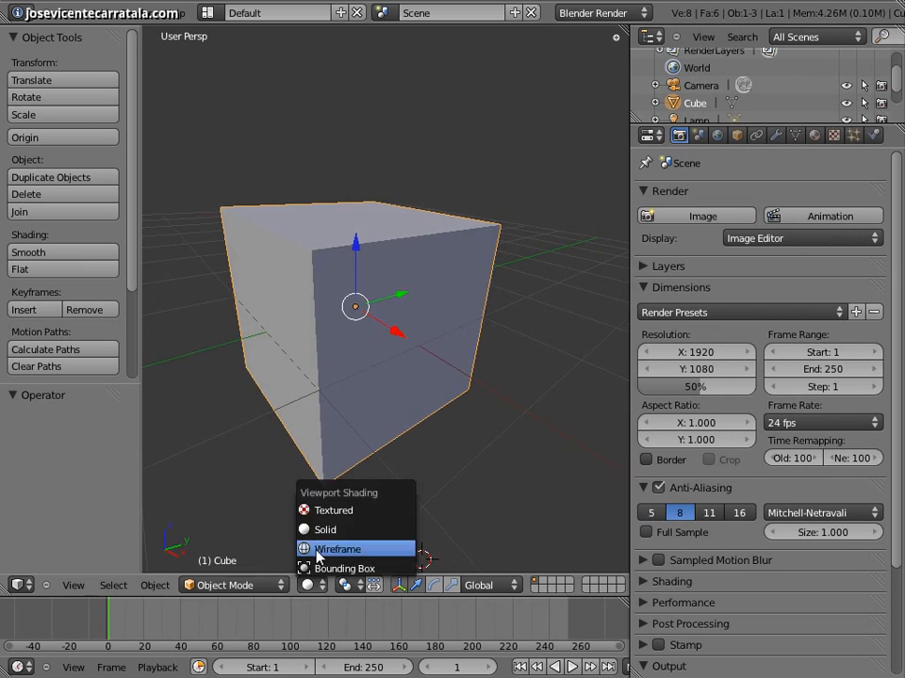
left_click(318, 551)
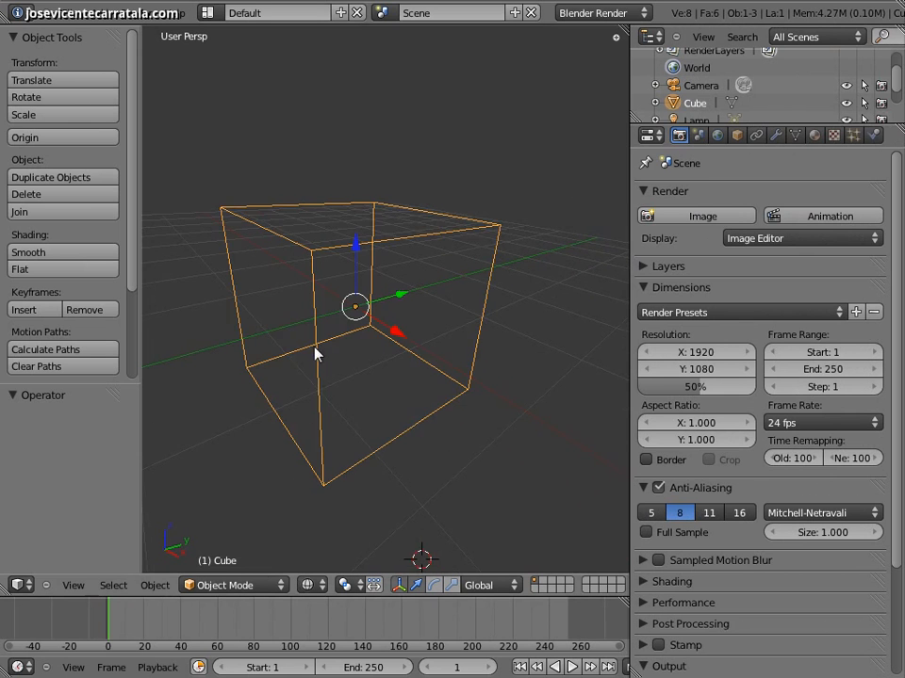
- Create a much smaller duplicate of the cube inside the original, lowered about 0.593 units along Z
middle_click_drag(314, 361, 414, 327)
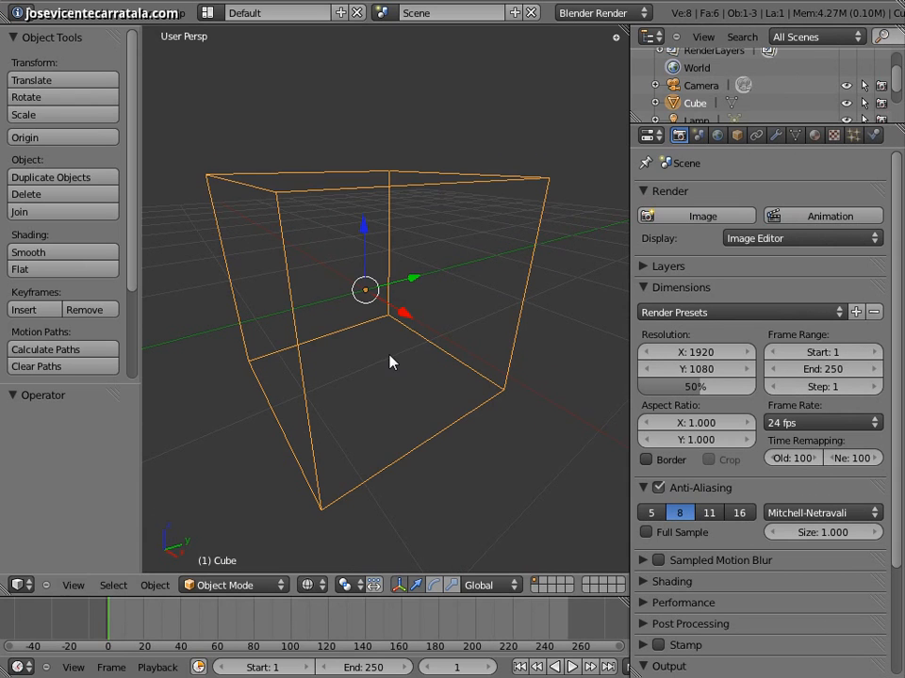
key("shift+d")
right_click(528, 374)
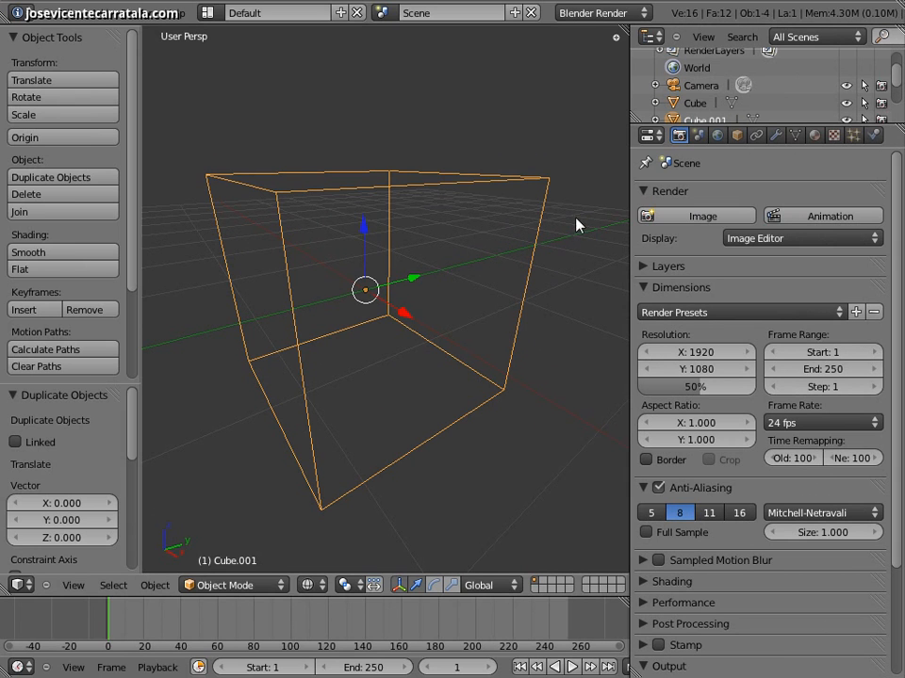
key("s")
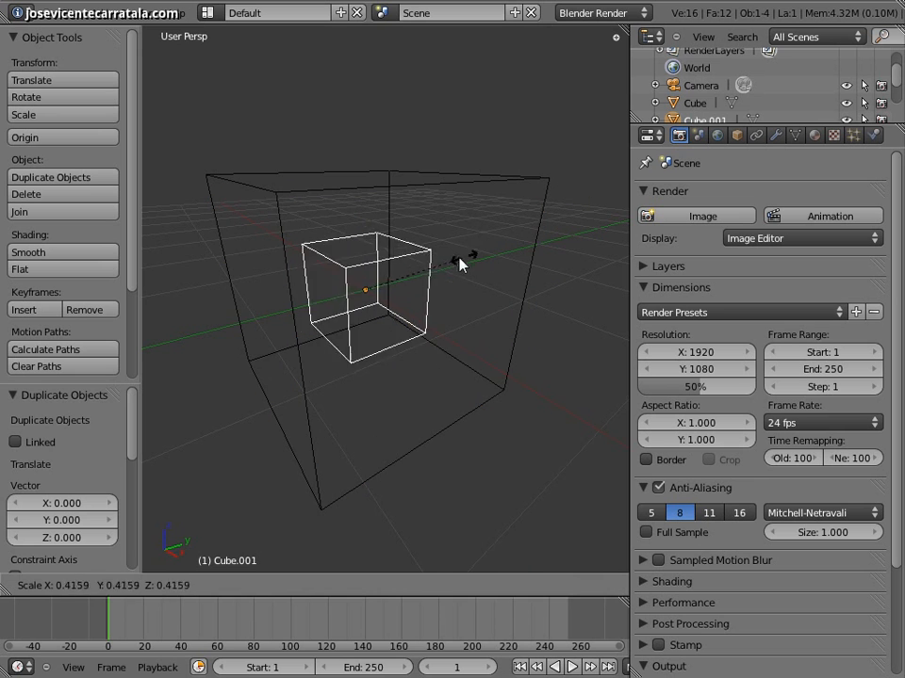
left_click(419, 274)
left_click_drag(368, 243, 367, 294)
middle_click_drag(367, 294, 374, 325)
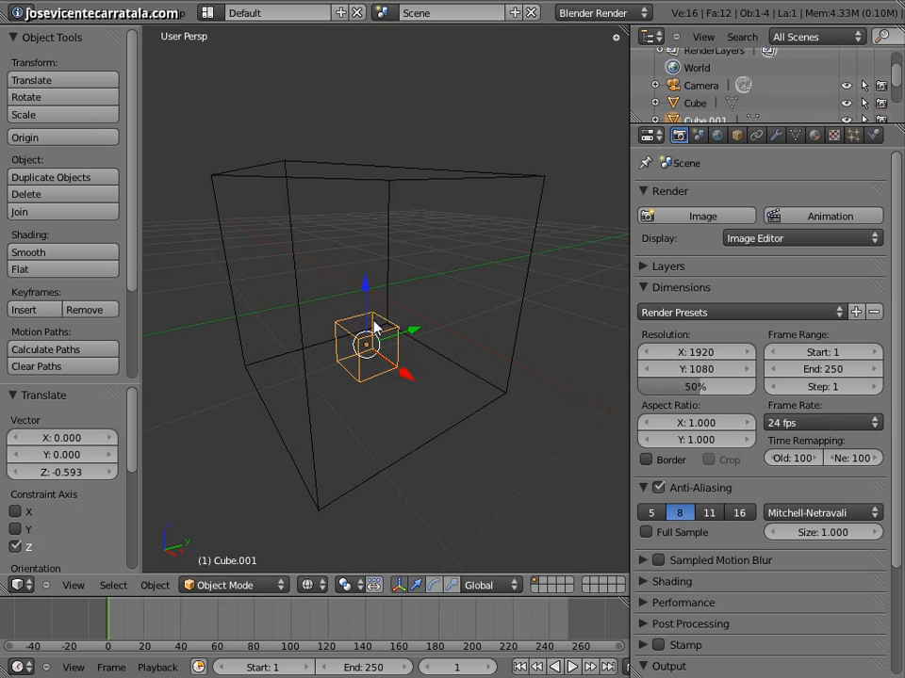
- Enable Smoke physics on the large outer cube and set its smoke type to Domain
right_click(507, 355)
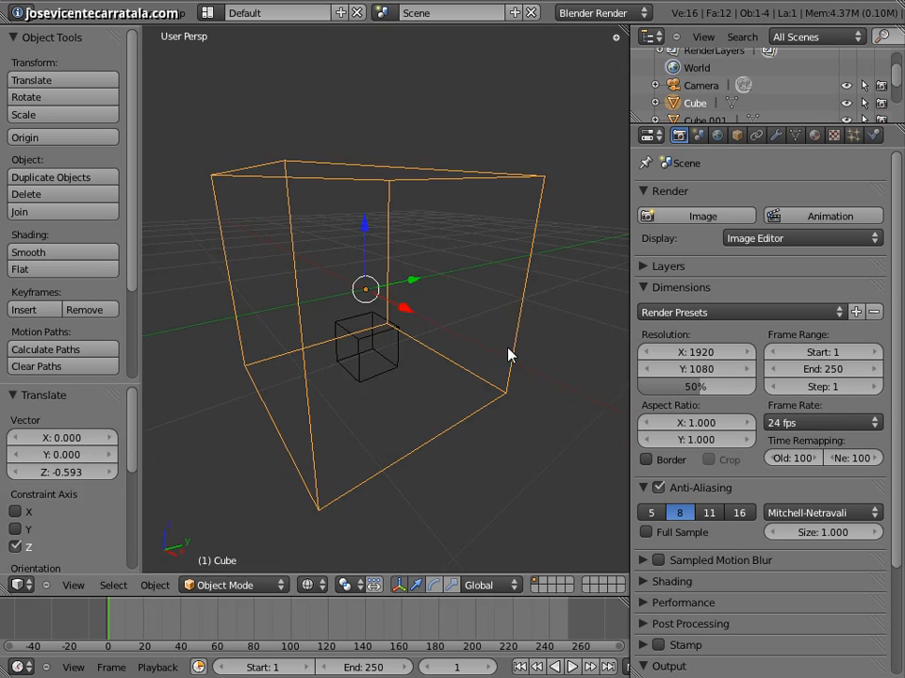
right_click(400, 369)
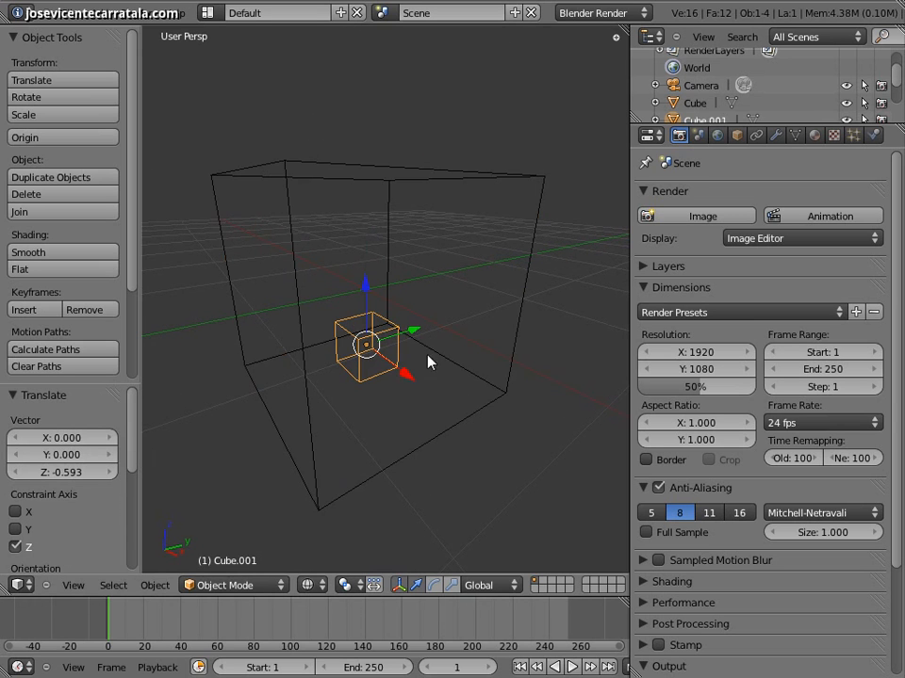
right_click(496, 389)
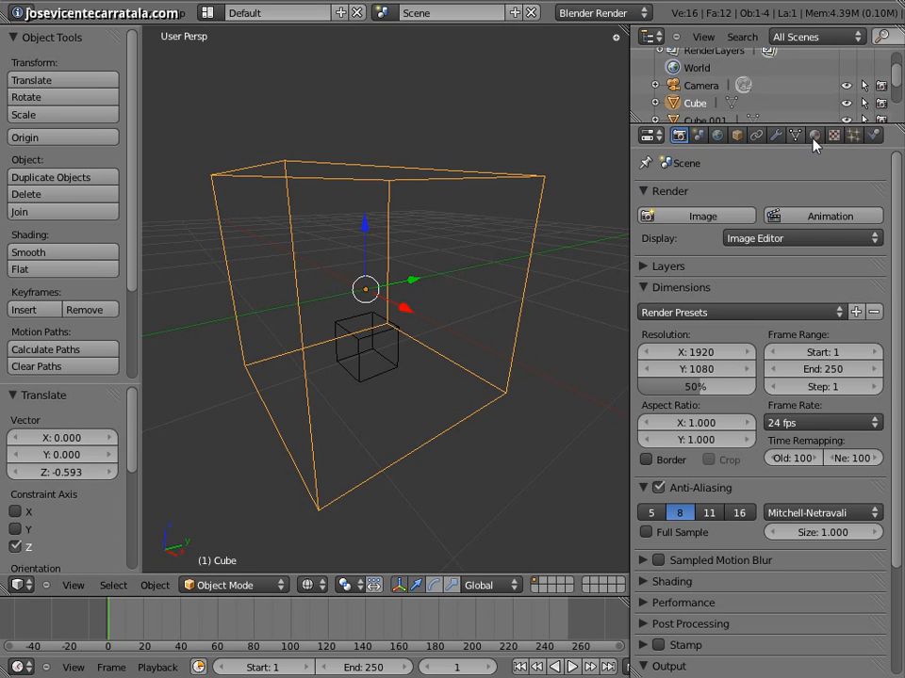
left_click(873, 138)
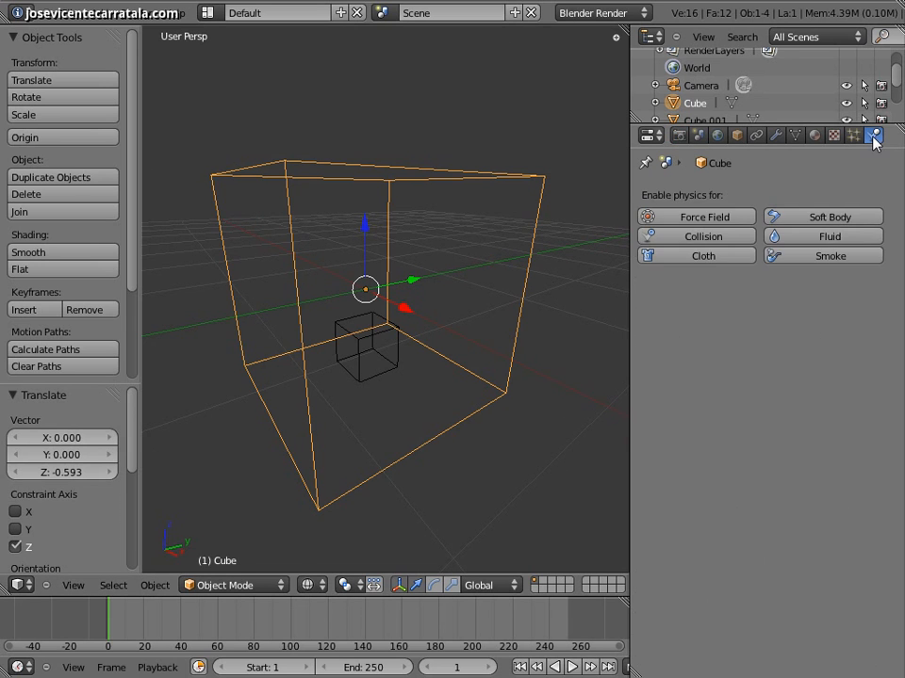
left_click(822, 257)
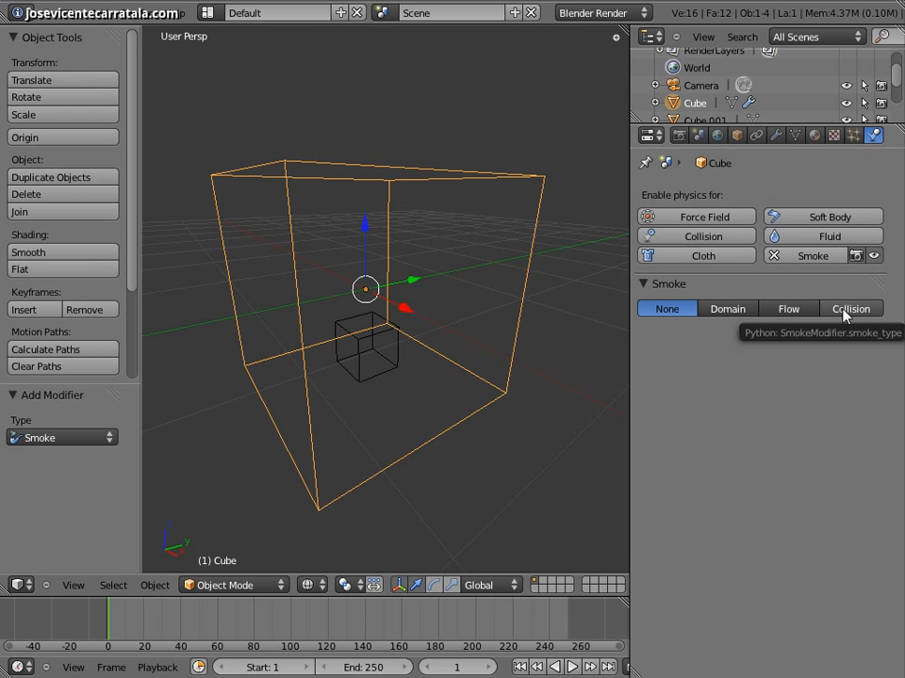
left_click(729, 312)
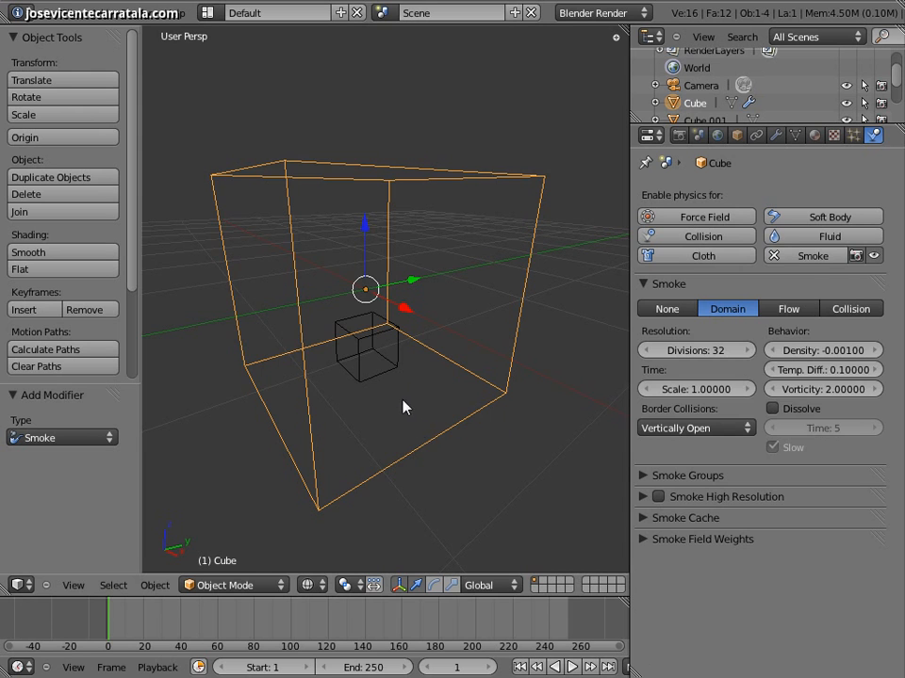
- Enable Smoke physics on the small inner cube and set its smoke type to Flow
right_click(390, 371)
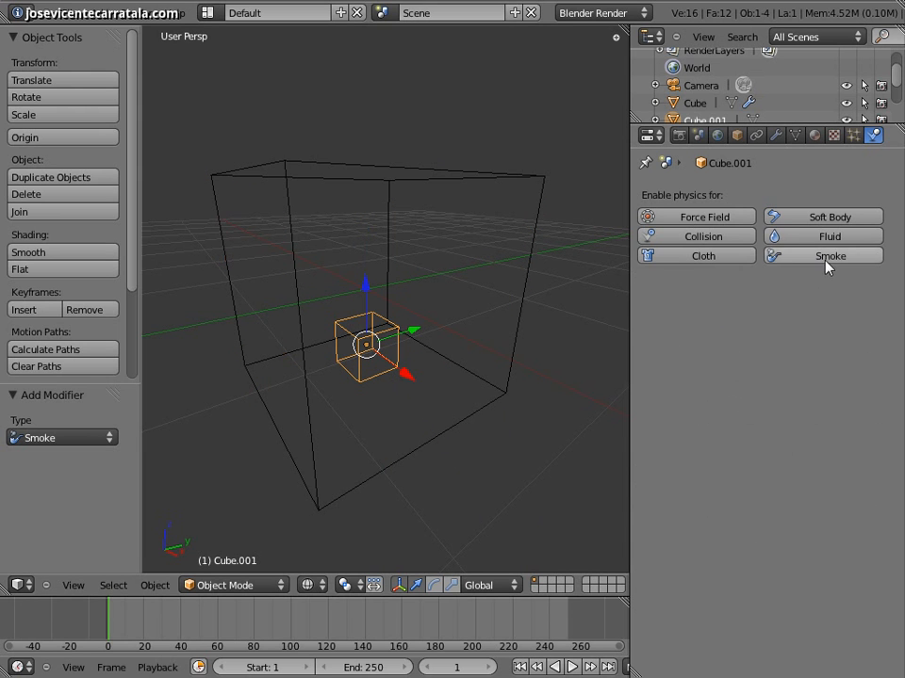
left_click(770, 258)
left_click(765, 309)
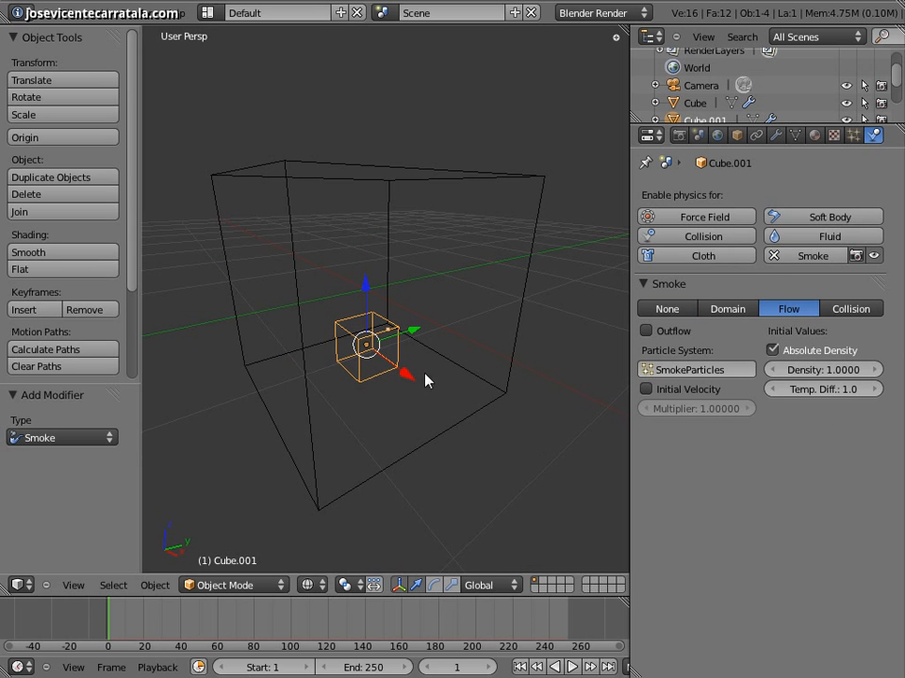
- Play the smoke simulation from the start and examine the rising smoke from several angles and distances before stopping playback
mouse_move(427, 378)
middle_mouse_down()
mouse_move(438, 372)
mouse_move(426, 375)
middle_mouse_up()
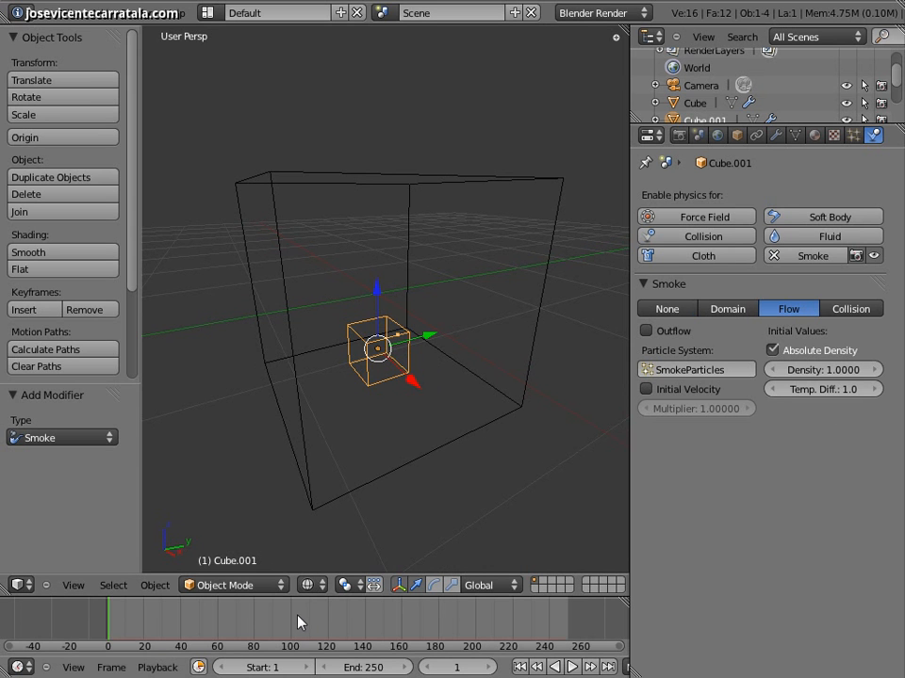
left_click_drag(300, 622, 112, 617)
left_click(572, 667)
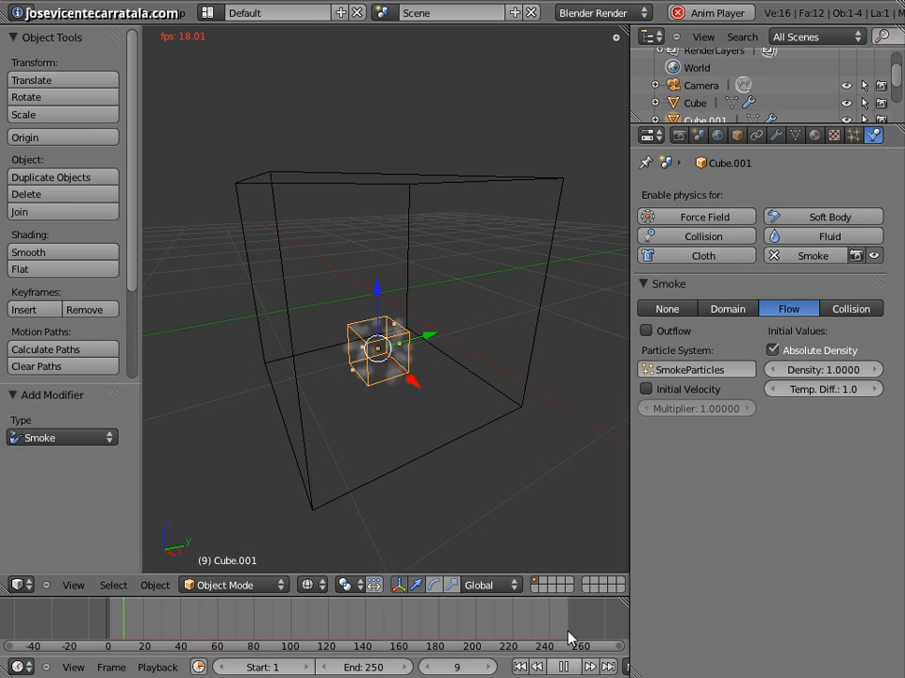
left_click(520, 428)
middle_click_drag(252, 410, 358, 402)
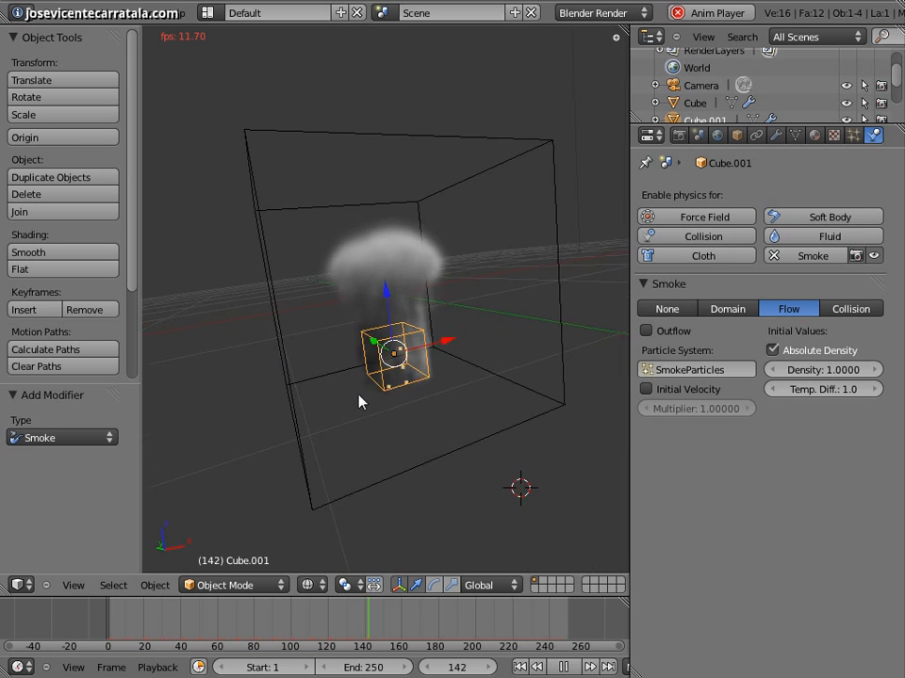
middle_click_drag(263, 329, 396, 367)
middle_click_drag(260, 349, 387, 341)
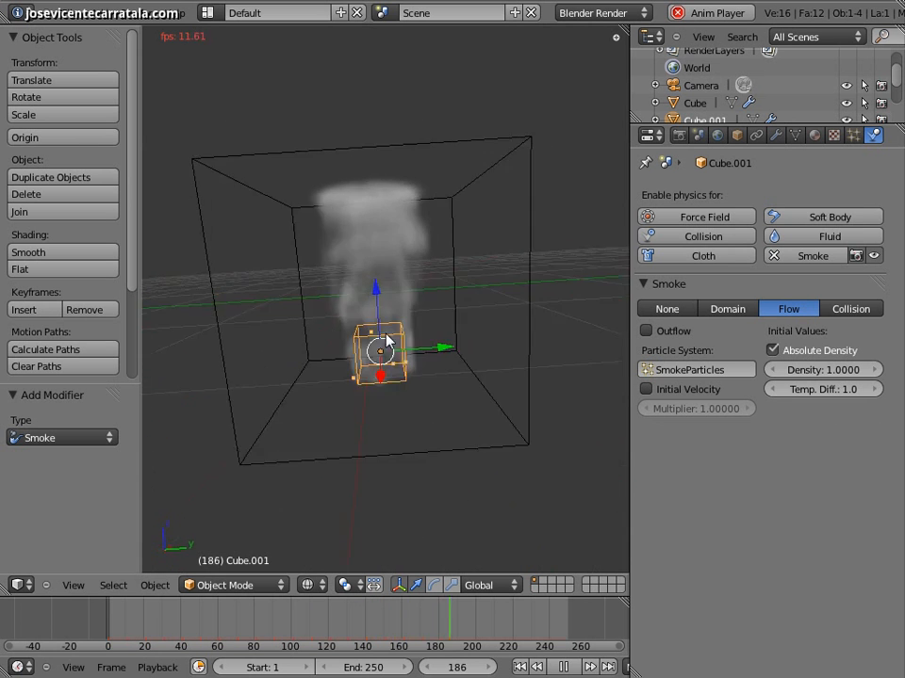
middle_click_drag(256, 350, 394, 309)
scroll(404, 298, "up", 3)
scroll(405, 283, "down", 1)
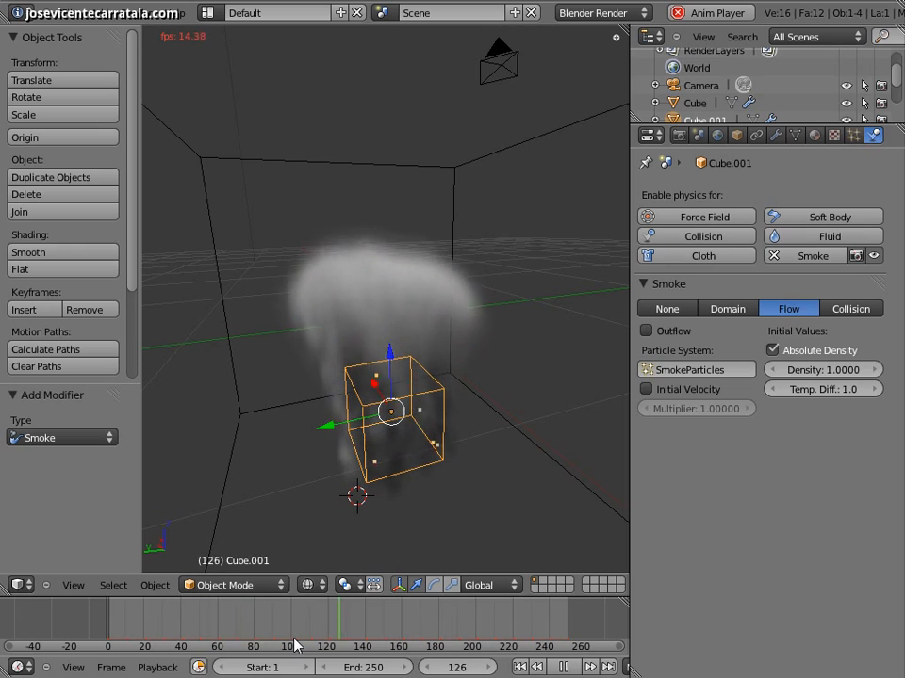
scroll(355, 419, "down", 1)
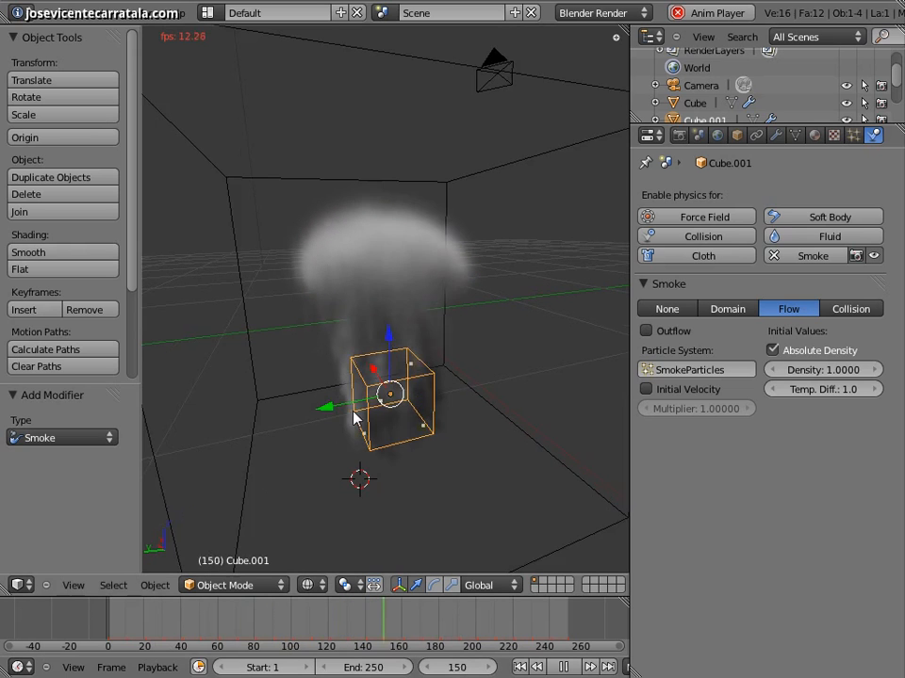
scroll(355, 420, "down", 1)
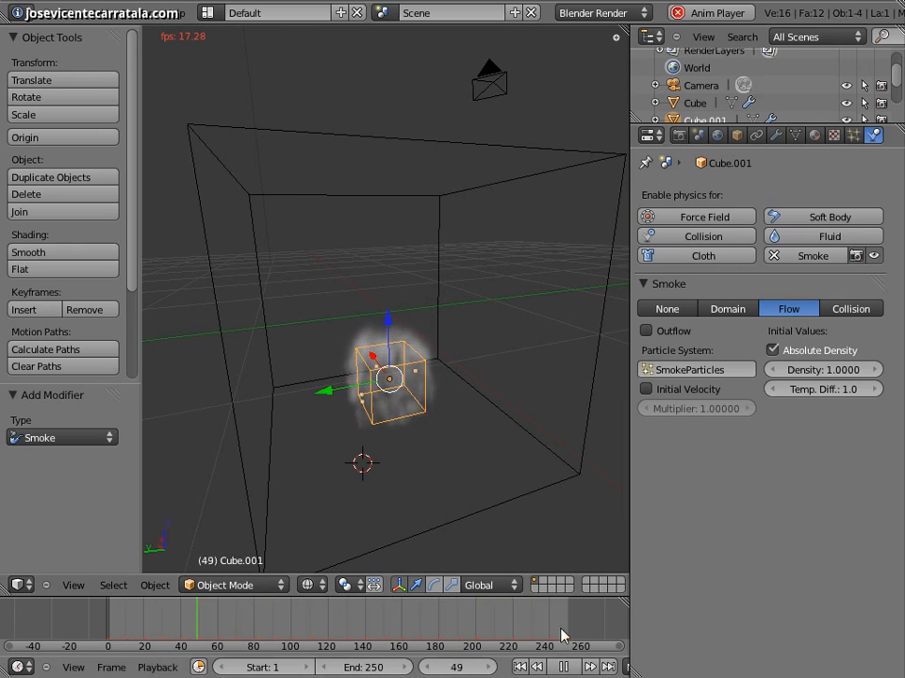
left_click(563, 668)
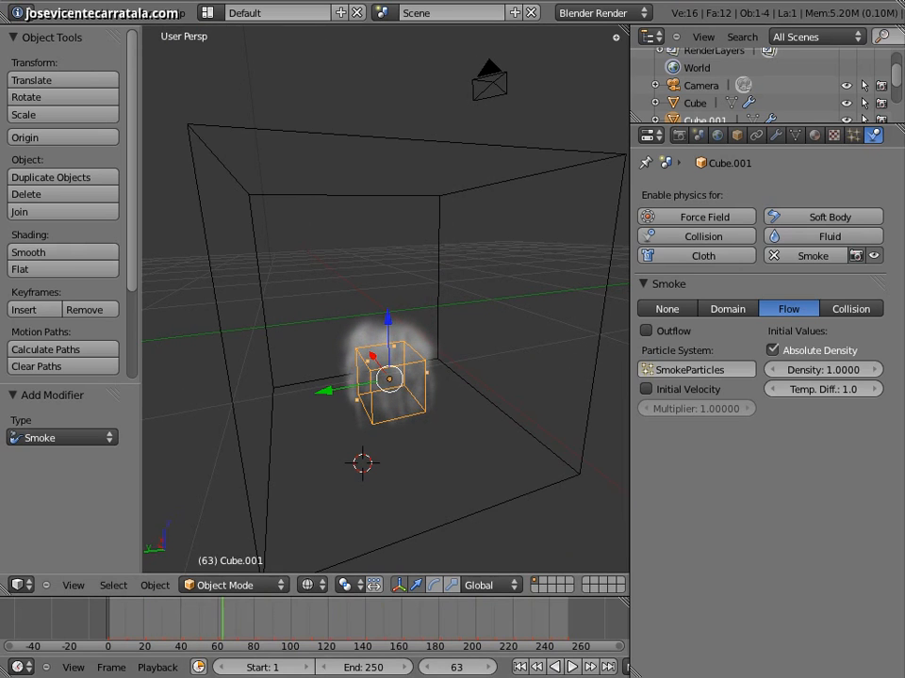
- Set the large cube's smoke domain resolution to 24 divisions
right_click(234, 392)
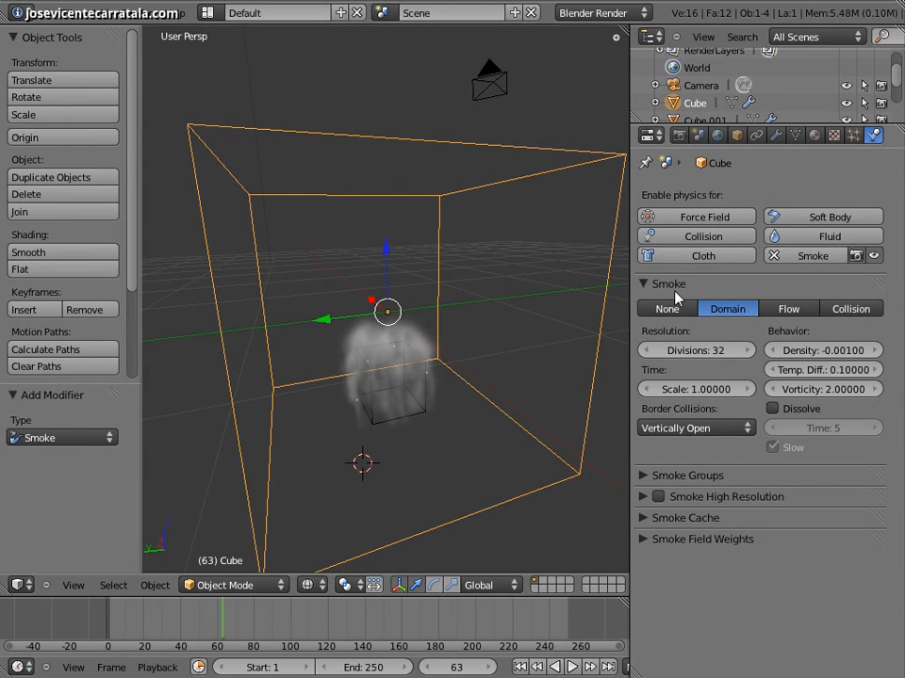
left_click(699, 351)
type("24")
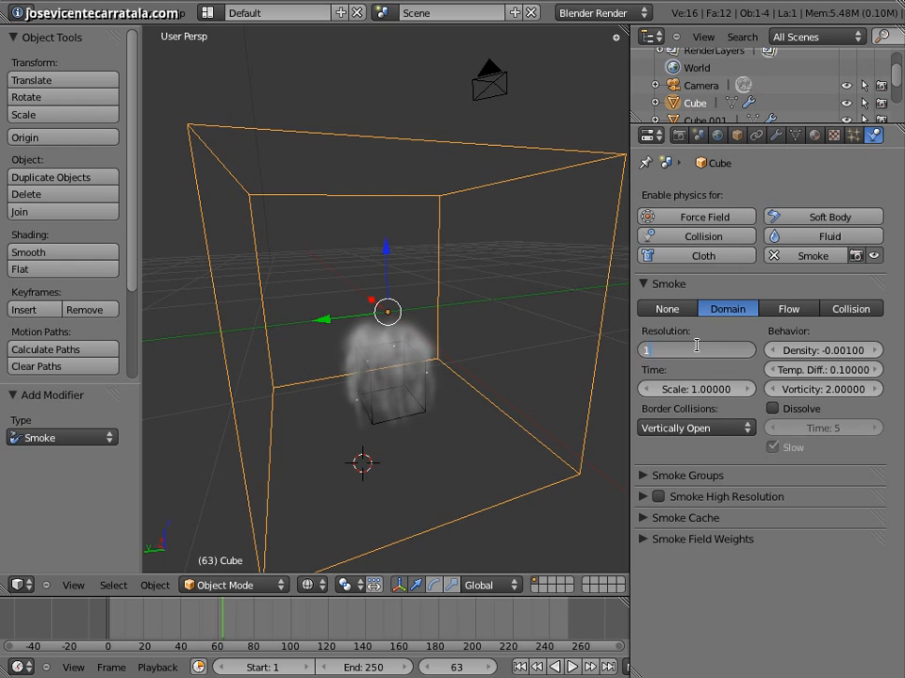
key("Return")
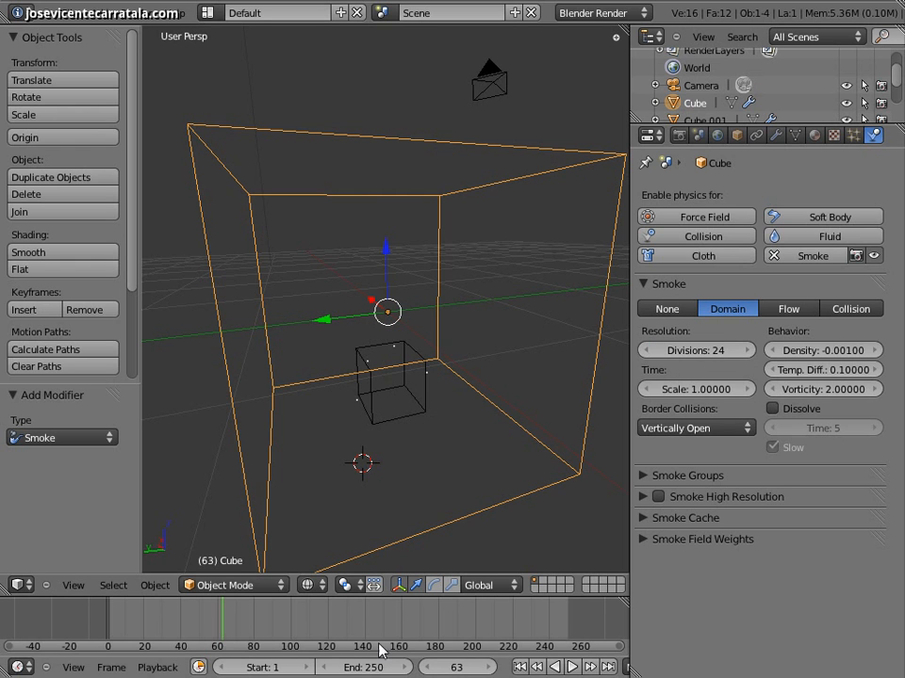
- Replay the simulation from the beginning to examine the smoke at 24 divisions, and stop playback
key("shift+Left")
left_click(572, 667)
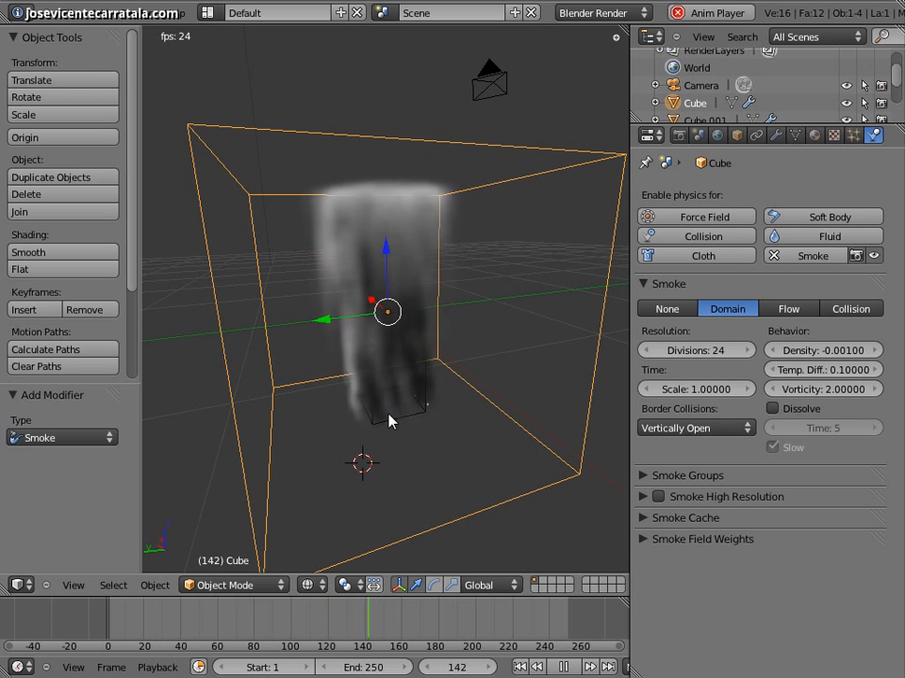
left_click(566, 666)
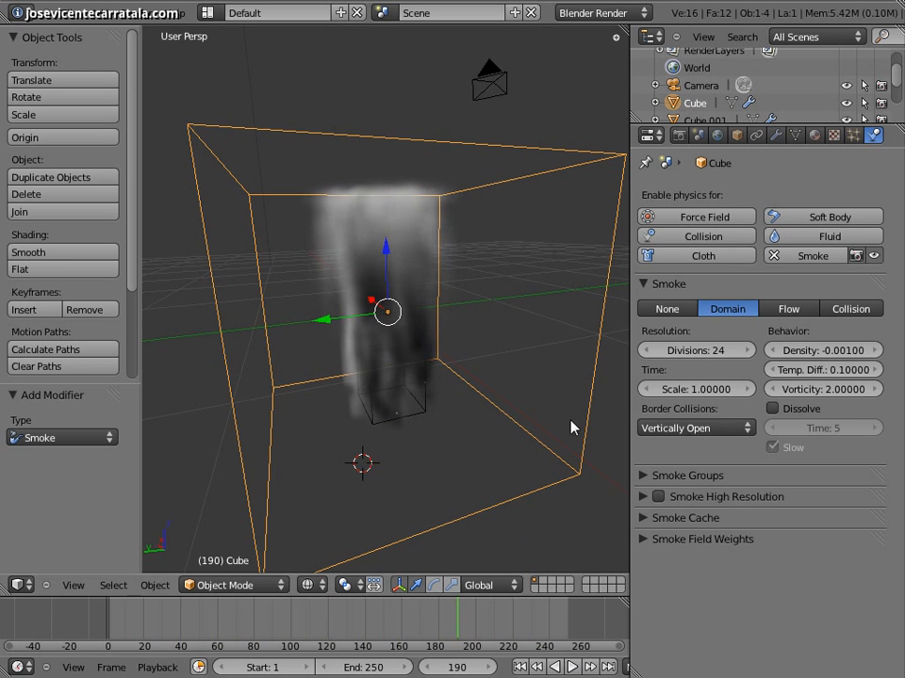
- Set the smoke domain resolution to 128 divisions and play the simulation from the first frame
left_click(698, 351)
type("122")
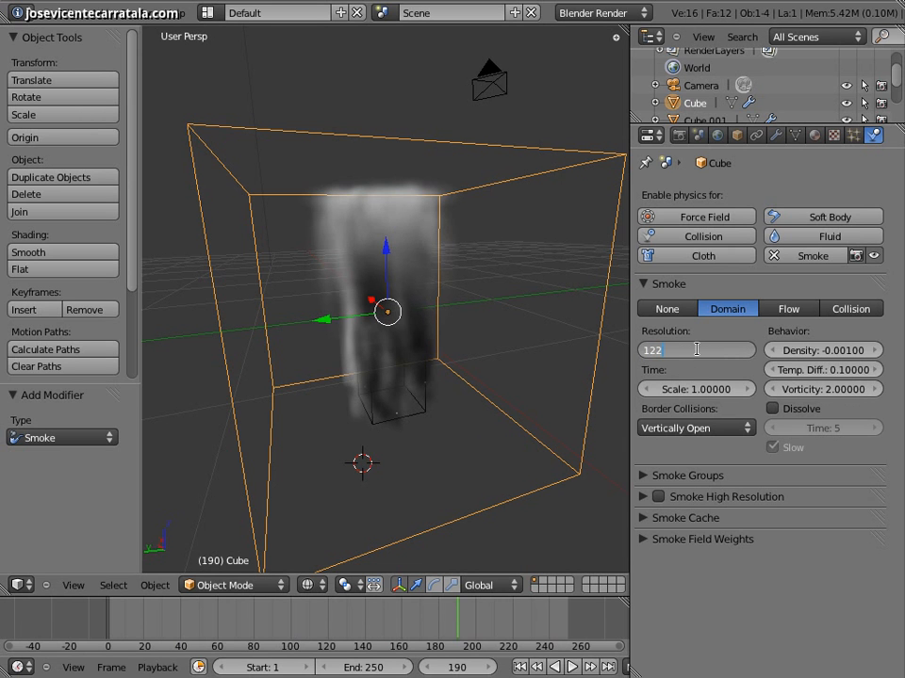
key("Return")
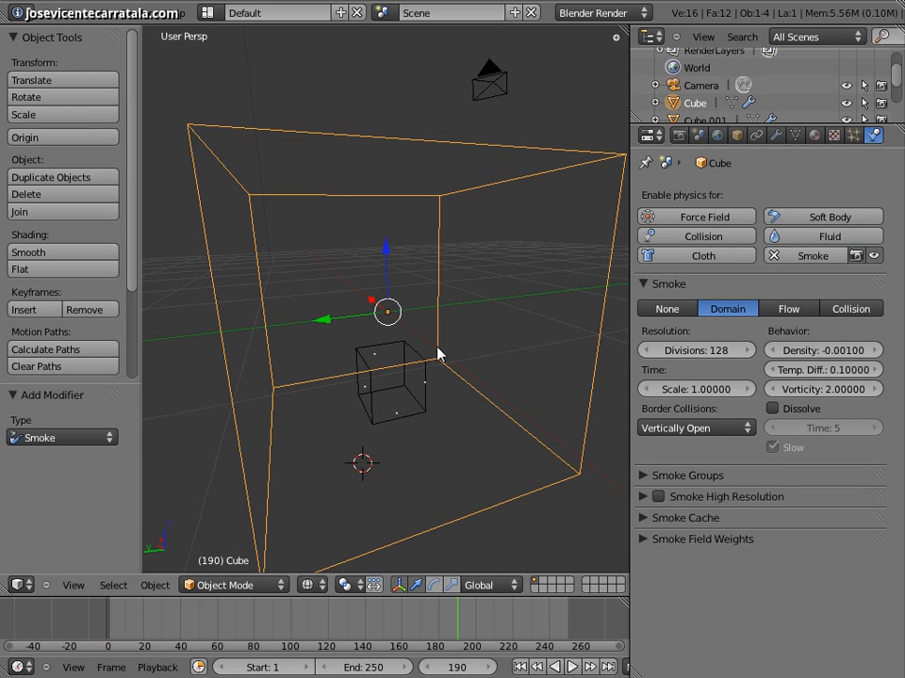
left_click(524, 669)
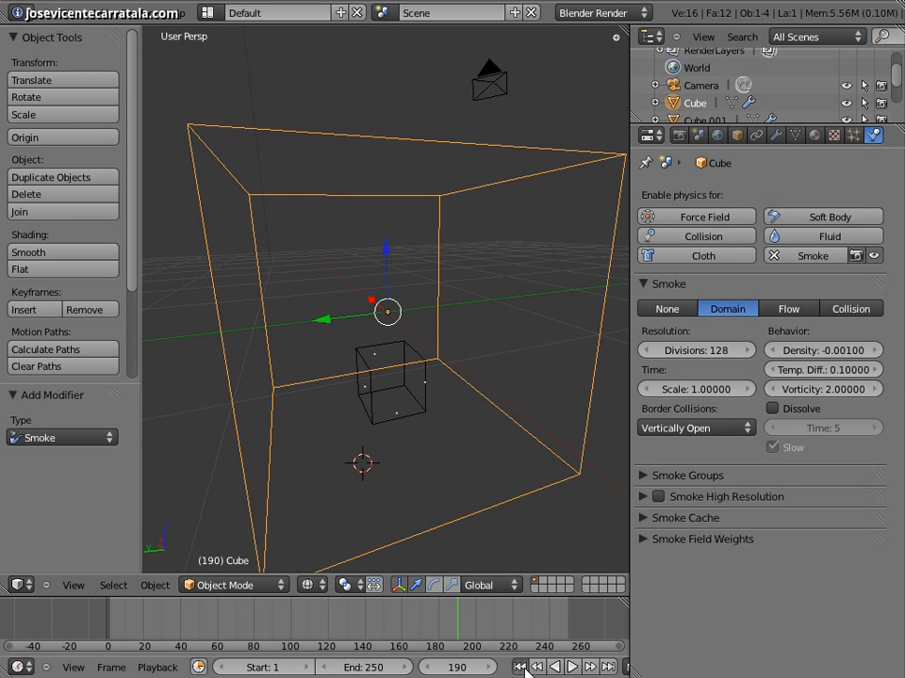
left_click(571, 667)
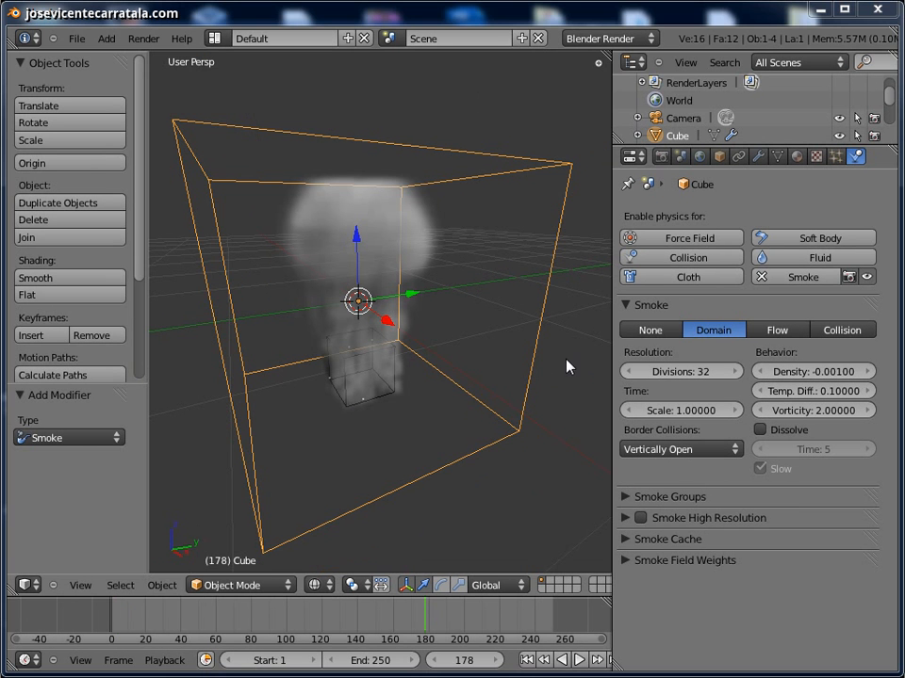
- Set the smoke domain resolution to 64 divisions and replay the simulation from the first frame to examine it, and stop playback
left_click(680, 374)
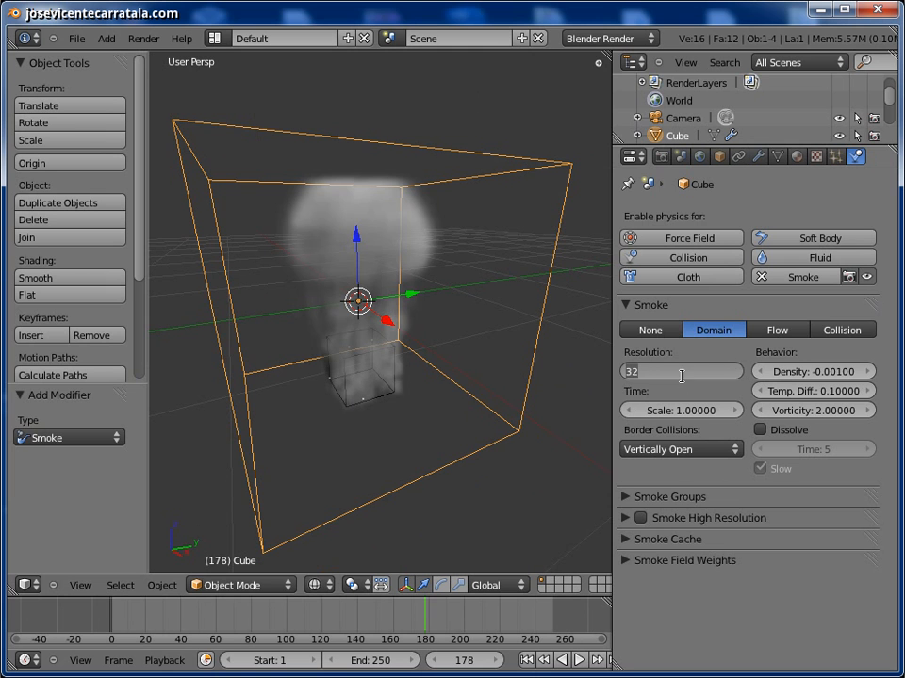
type("64")
key("Return")
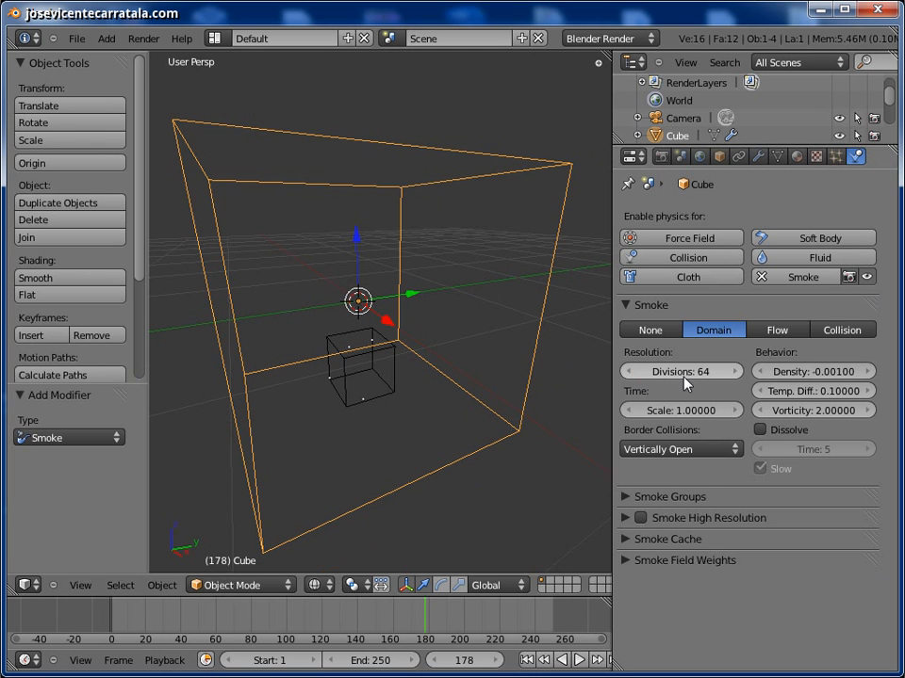
left_click(528, 659)
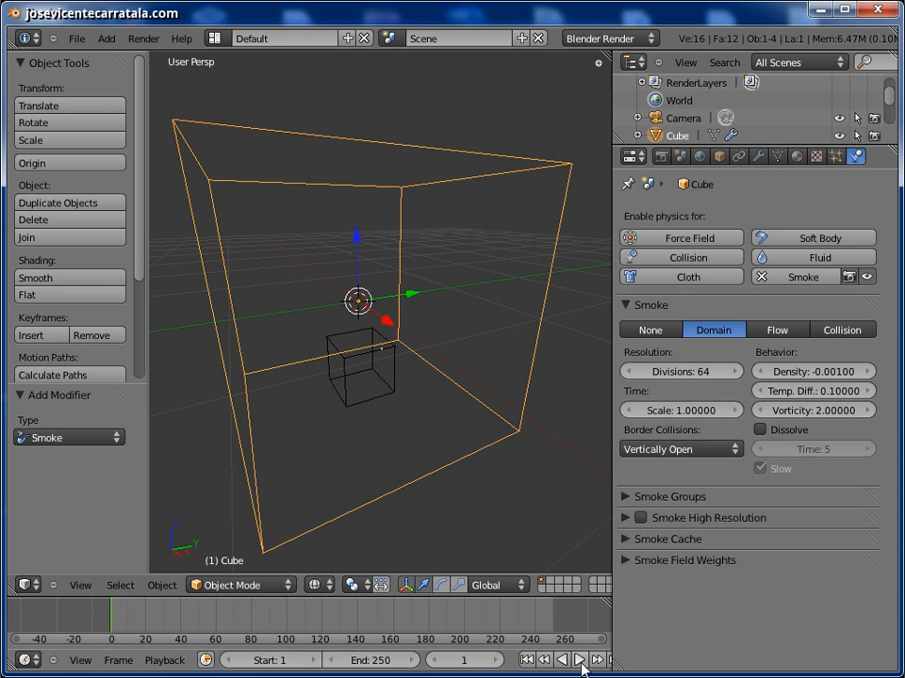
left_click(579, 659)
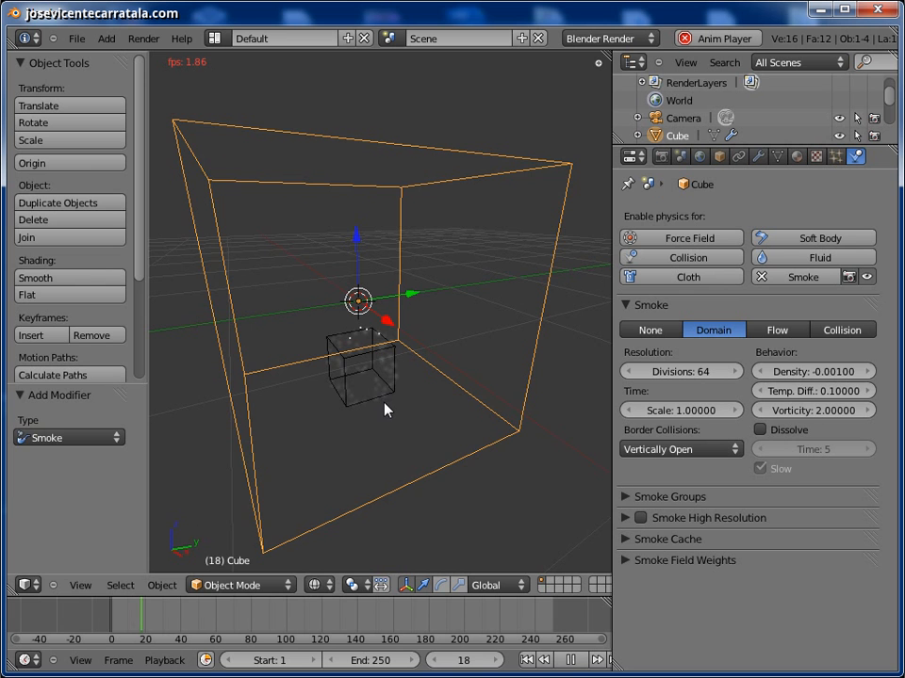
scroll(384, 410, "up", 4)
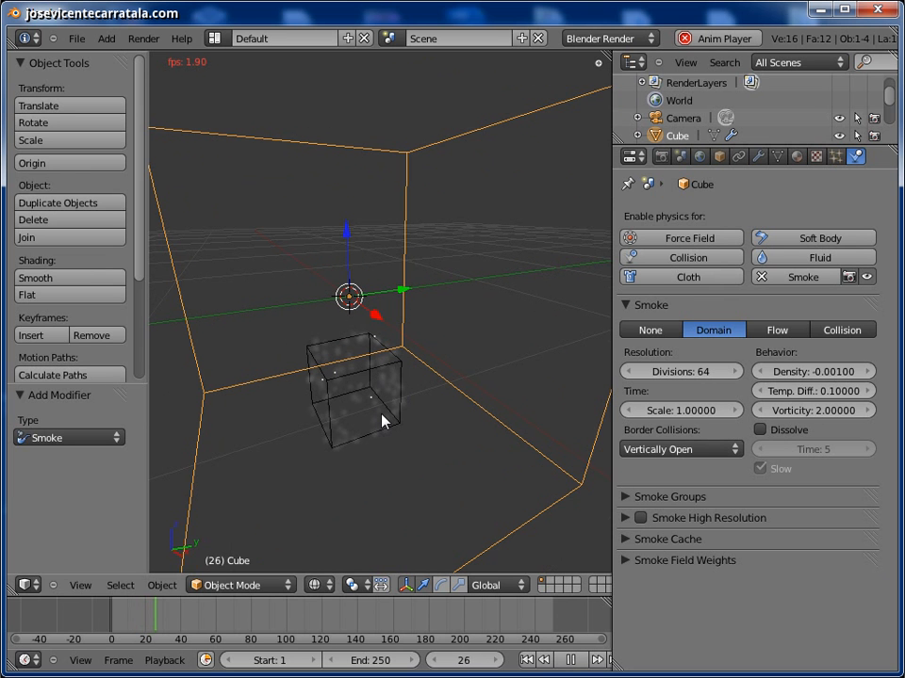
scroll(383, 421, "down", 1)
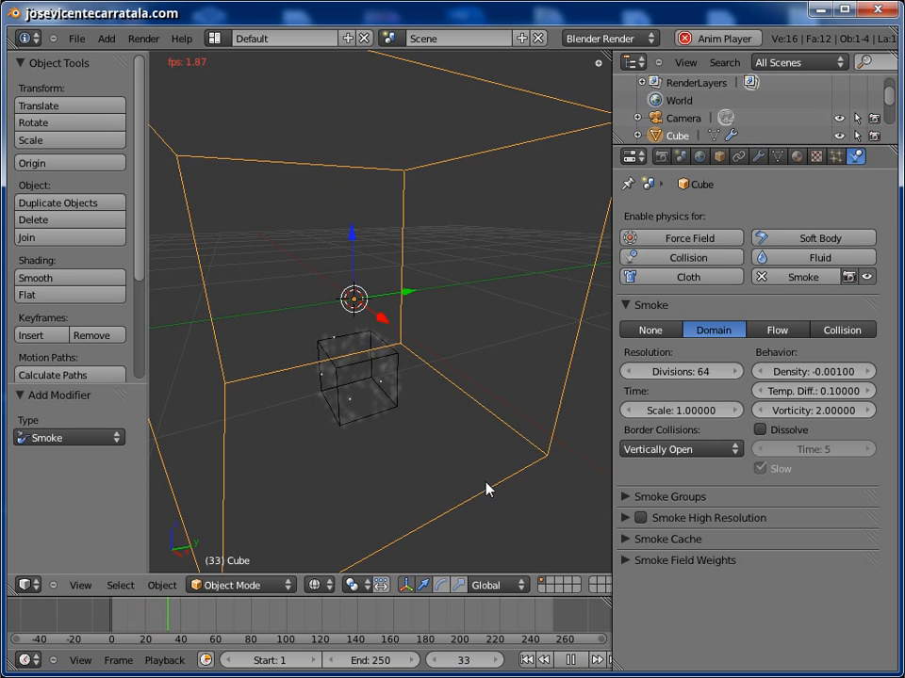
left_click(570, 660)
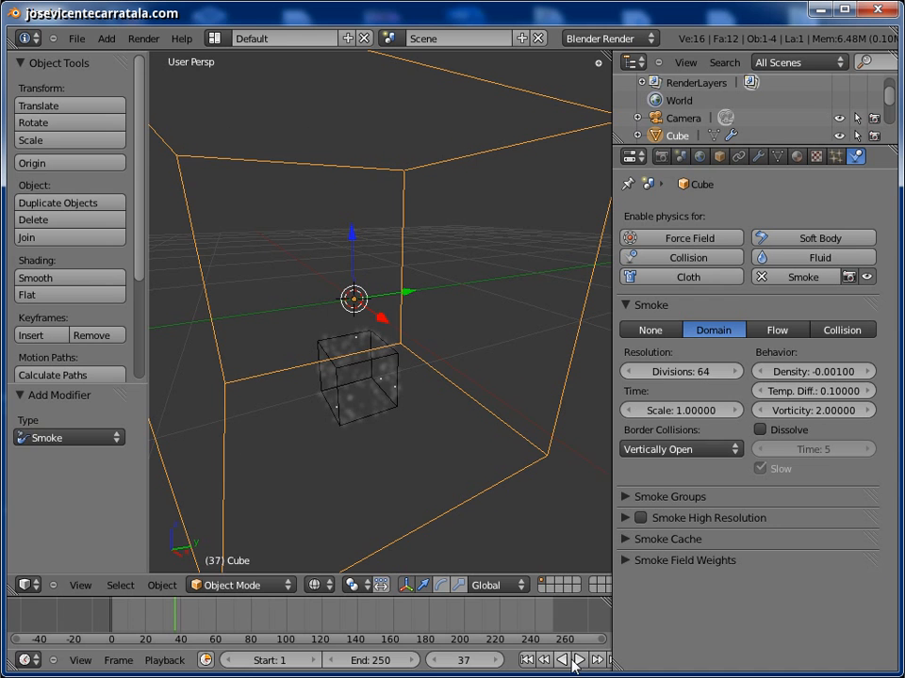
- Set the smoke domain resolution to 32 divisions
left_click(687, 375)
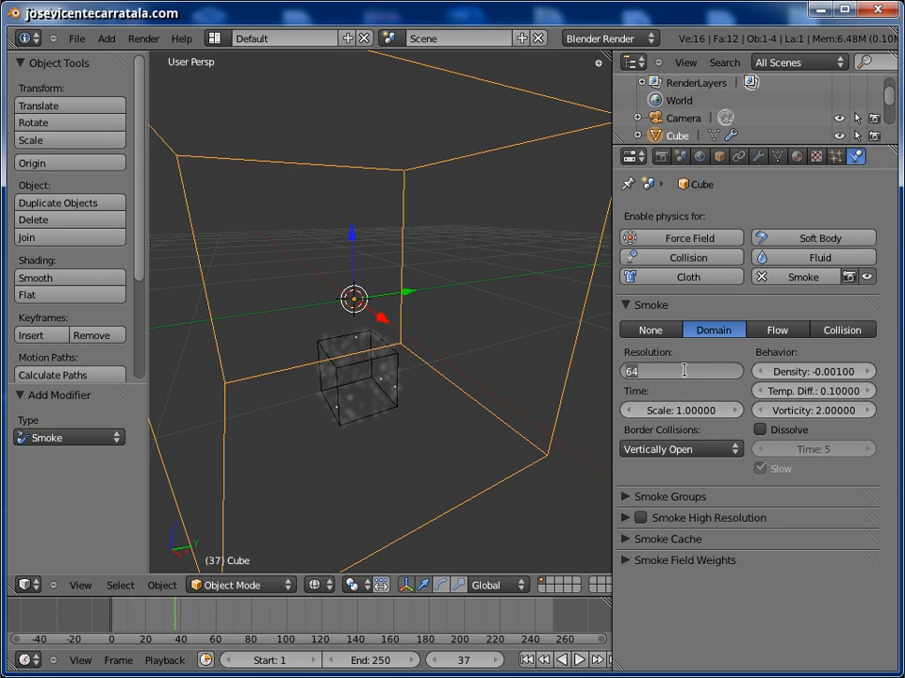
type("32")
key("Return")
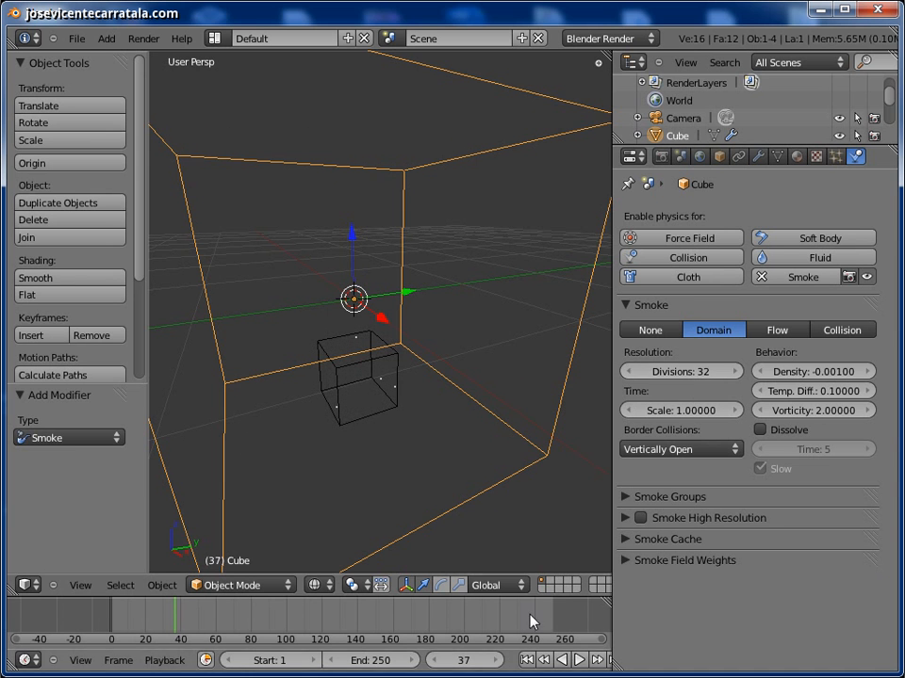
- Play the simulation twice from the first frame to examine the smoke at 32 divisions, stopping playback each time
left_click(526, 659)
left_click(577, 660)
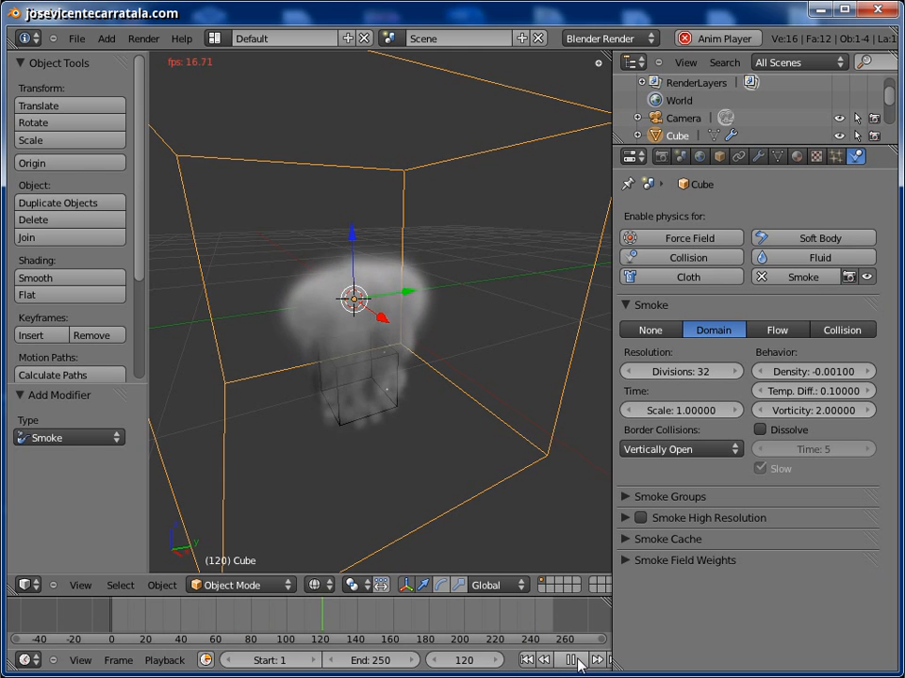
left_click(579, 664)
middle_click_drag(464, 500, 429, 389)
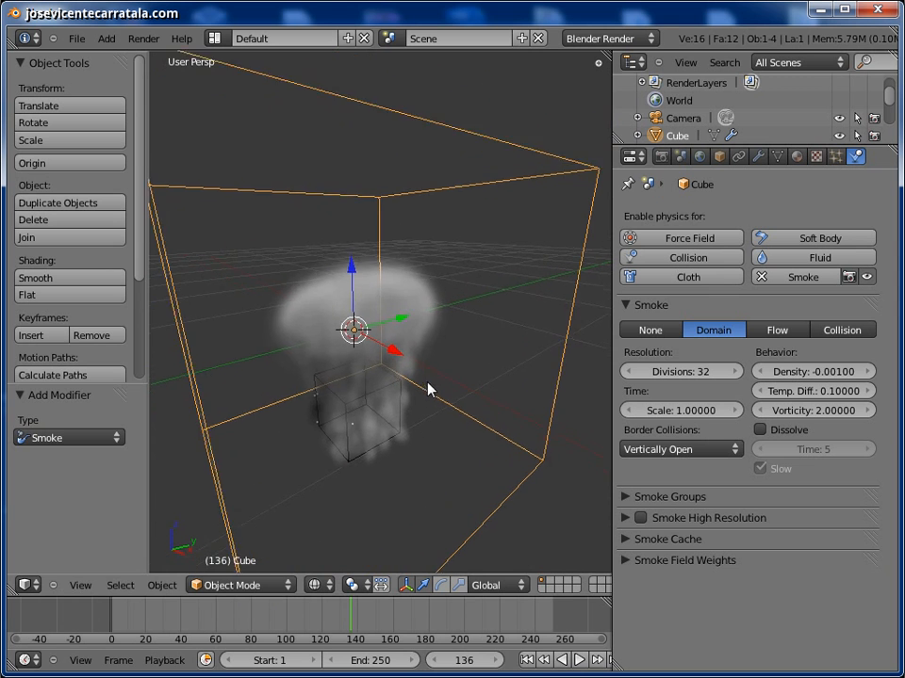
left_click(527, 659)
left_click(580, 660)
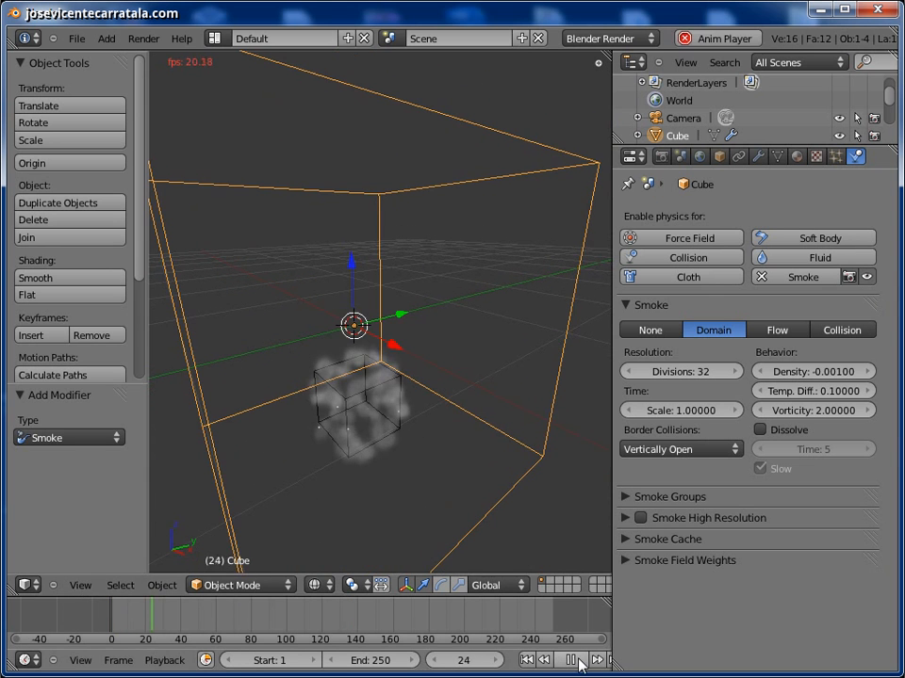
left_click(580, 661)
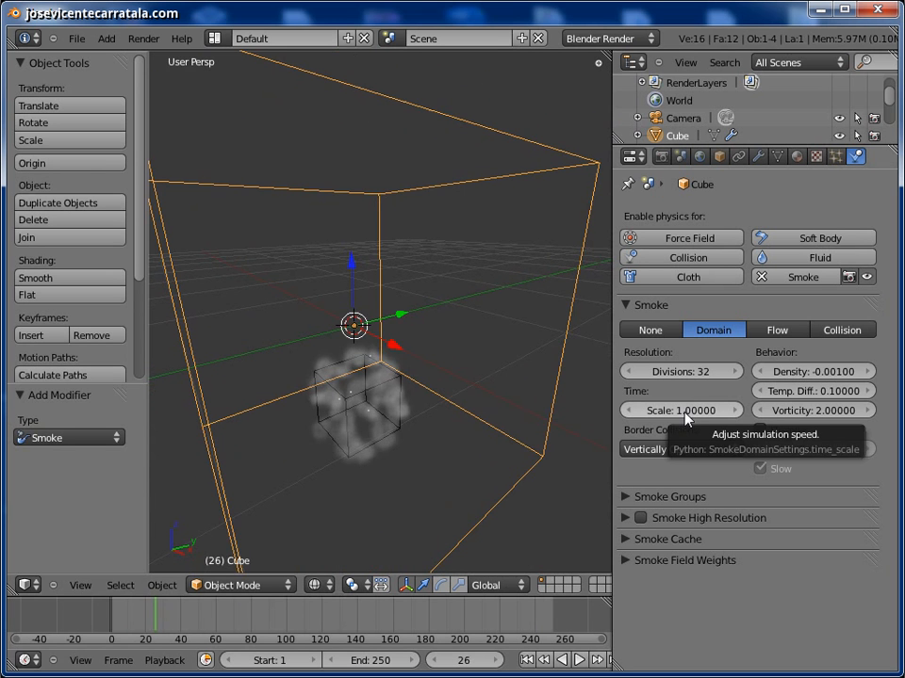
- Set the smoke domain's time scale to 1.5, replay the simulation from the first frame, and stop playback
left_click_drag(685, 420, 761, 412)
left_click(696, 417)
type("2")
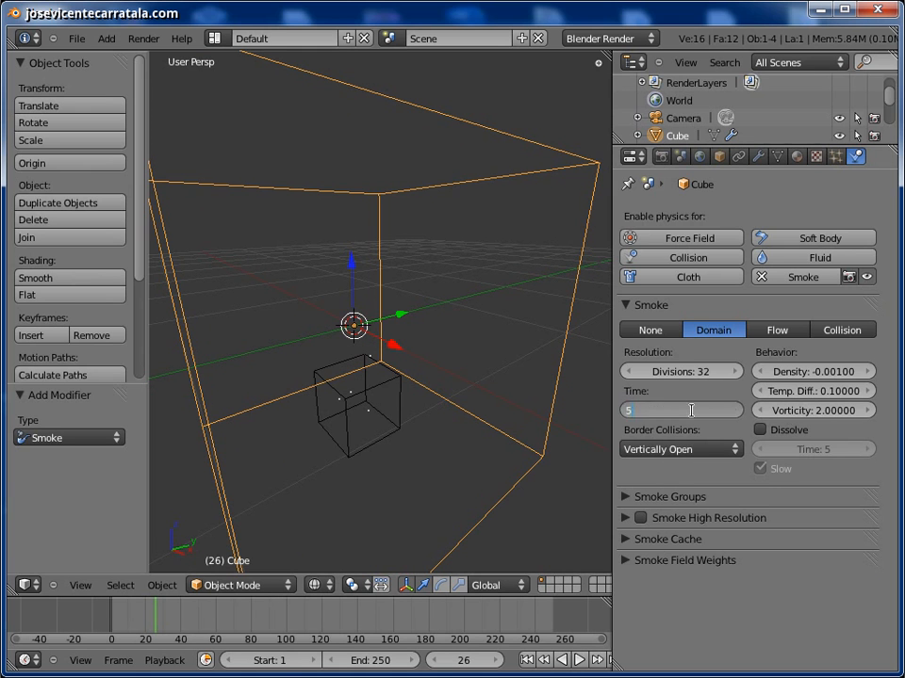
key("Return")
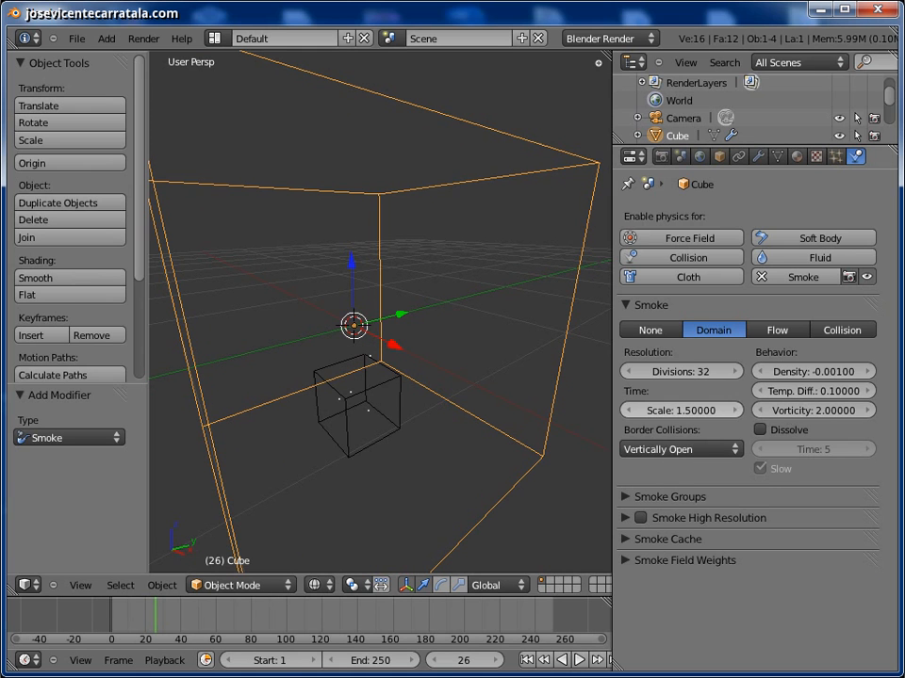
left_click(527, 660)
left_click(578, 661)
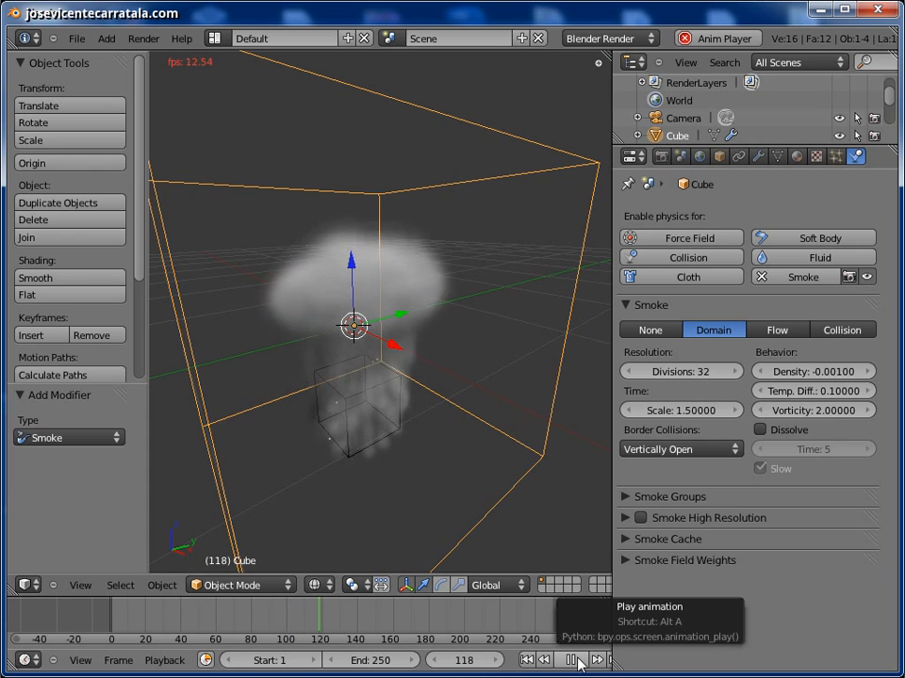
left_click(575, 661)
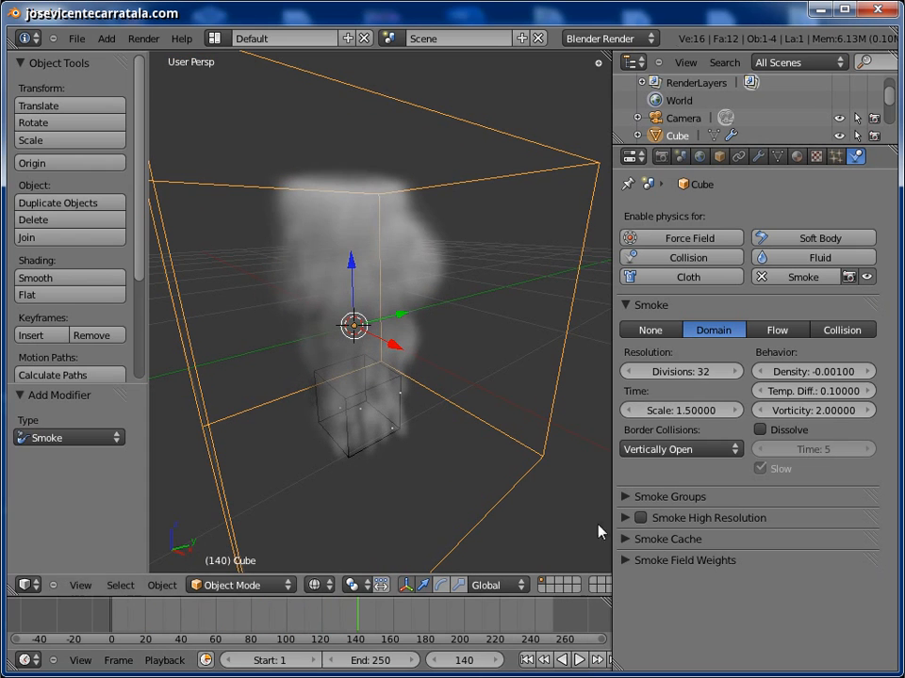
- Set the smoke domain's time scale to 0.2, replay the simulation to examine its speed, and stop playback
left_click(683, 410)
type("0")
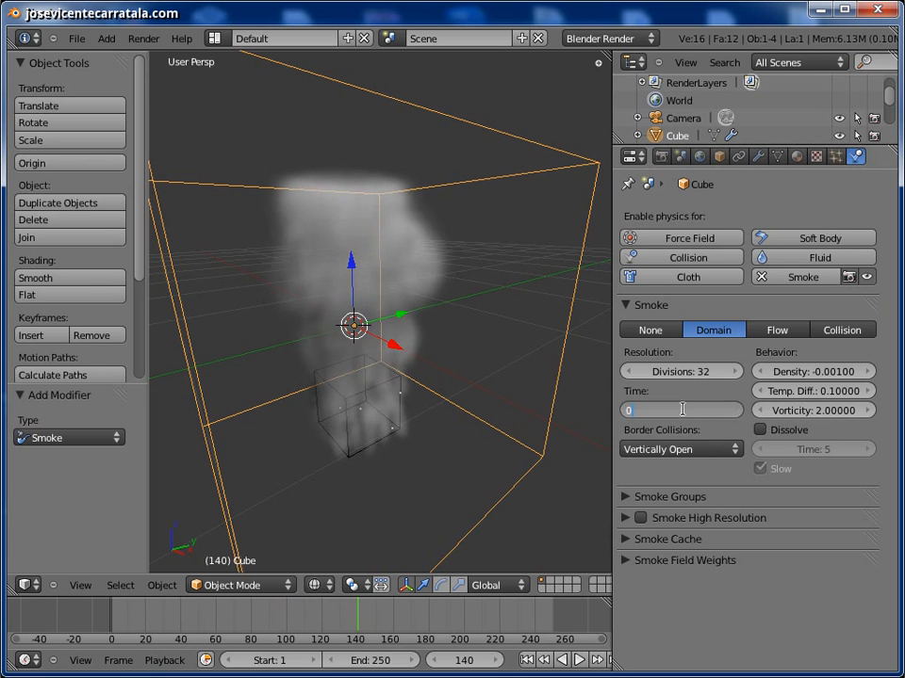
type(".2")
key("Return")
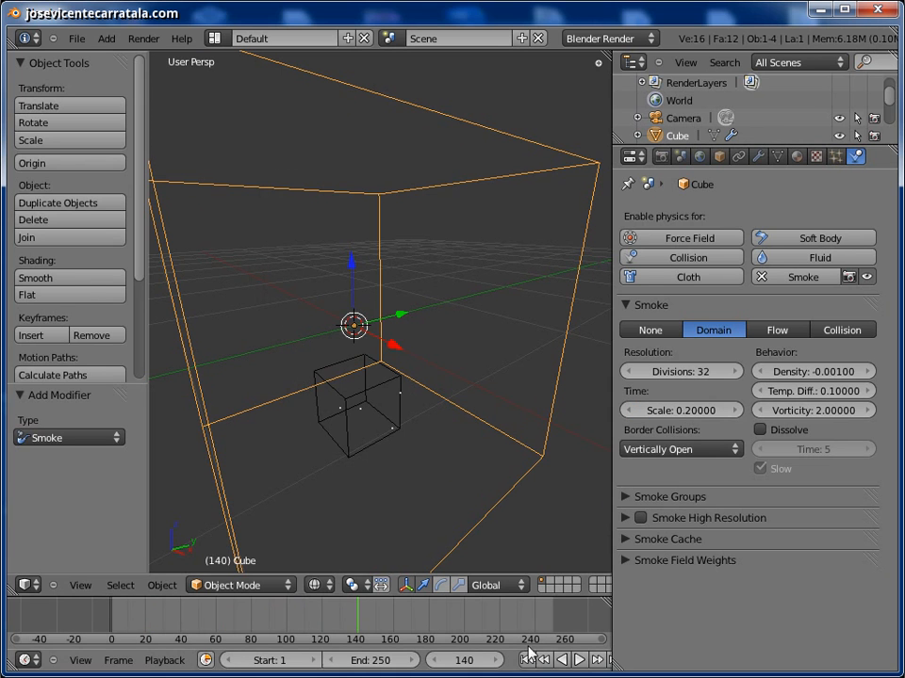
left_click(546, 661)
left_click(577, 659)
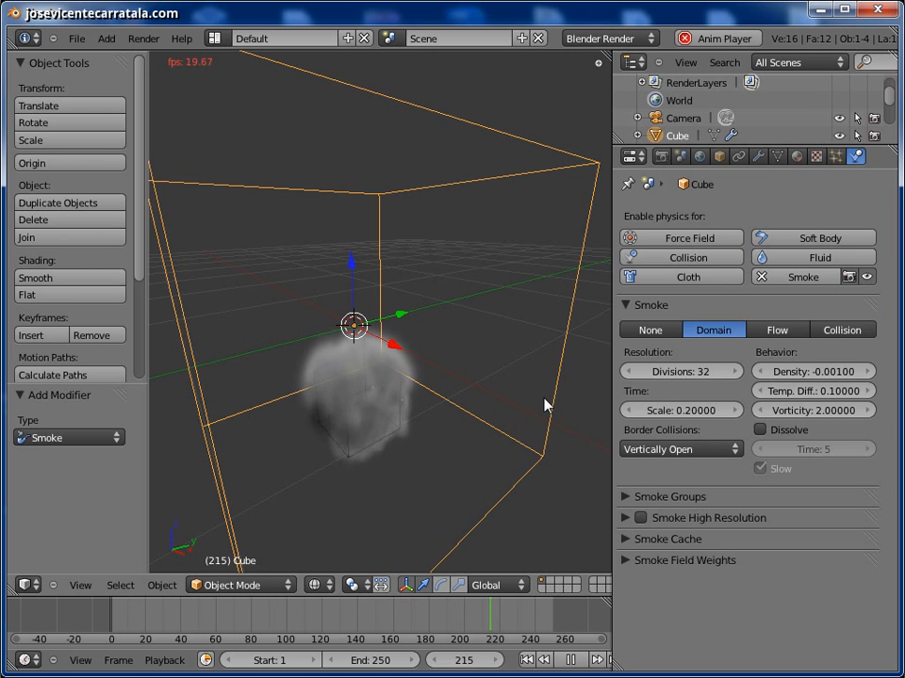
left_click(570, 660)
- Set the smoke domain's time scale to 1, examine the smoke rising from the first frame, and stop playback
left_click(690, 412)
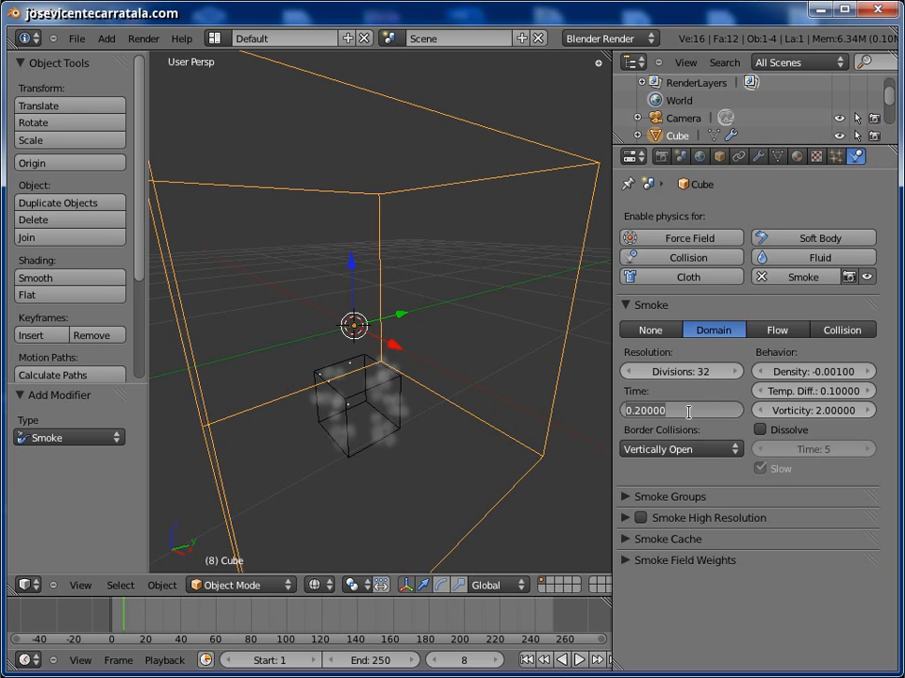
type("1")
key("Return")
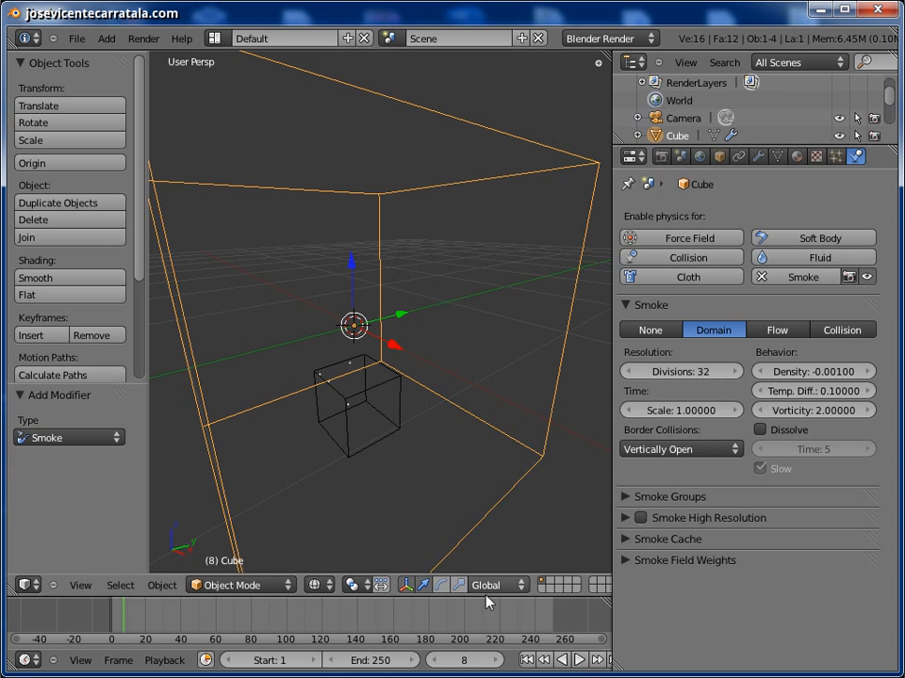
left_click(527, 660)
left_click(578, 659)
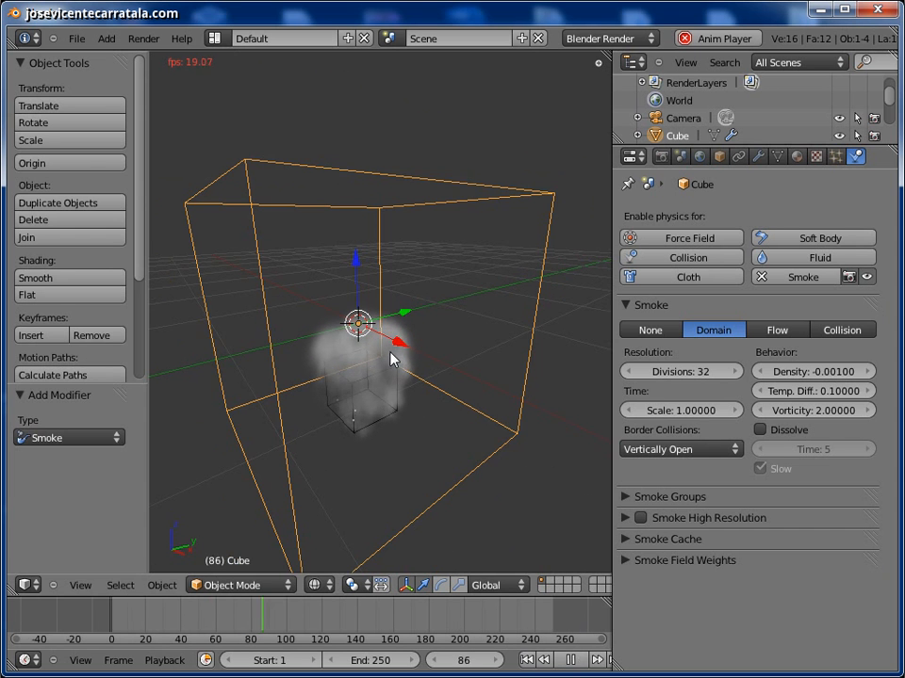
middle_click_drag(395, 363, 466, 351)
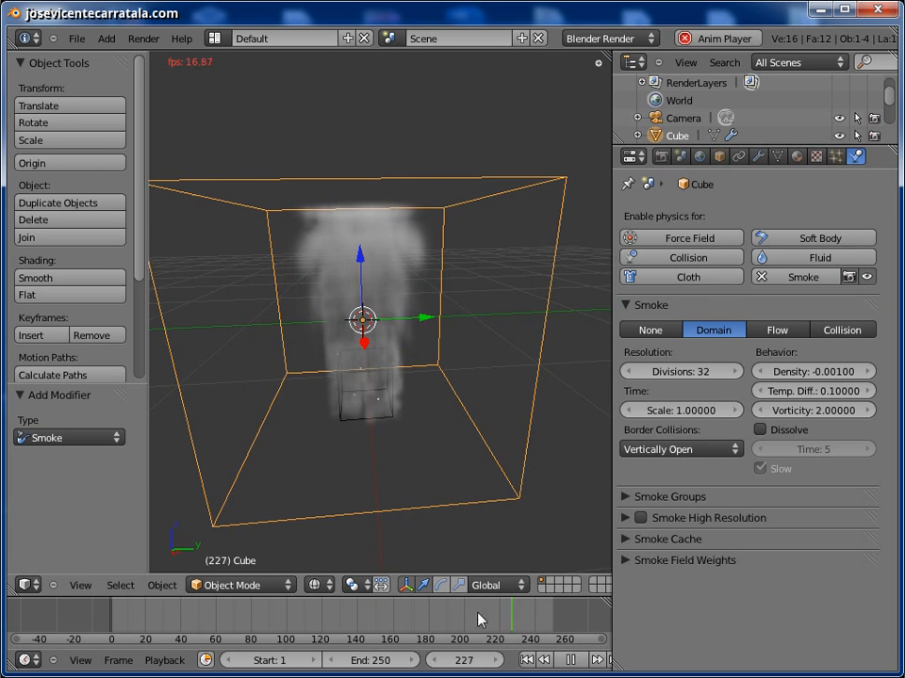
left_click(569, 660)
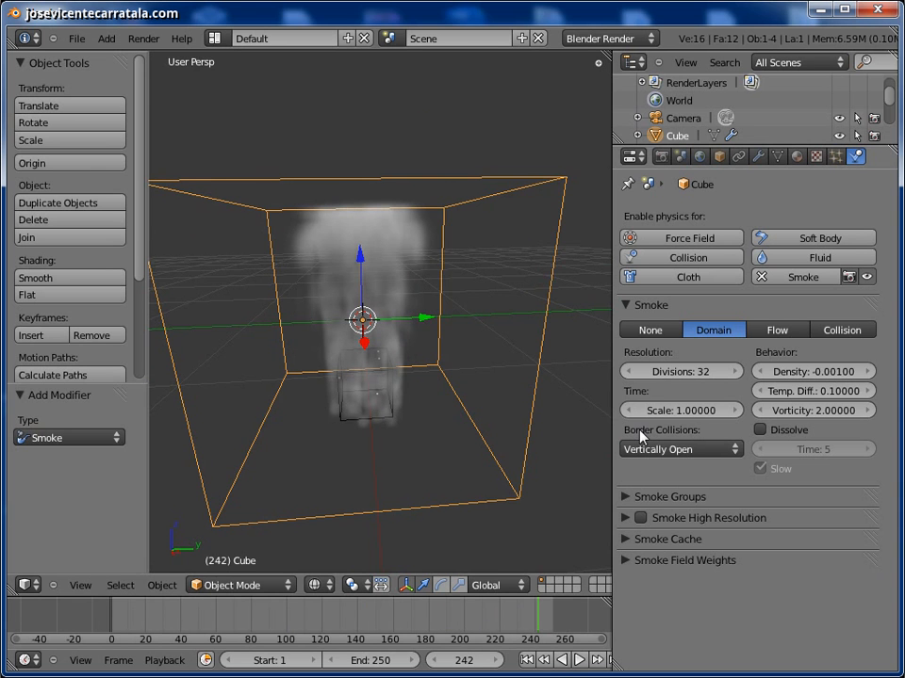
- Set the smoke domain's border collisions to Collide All
mouse_move(356, 307)
middle_mouse_down()
mouse_move(366, 337)
mouse_move(369, 318)
middle_mouse_up()
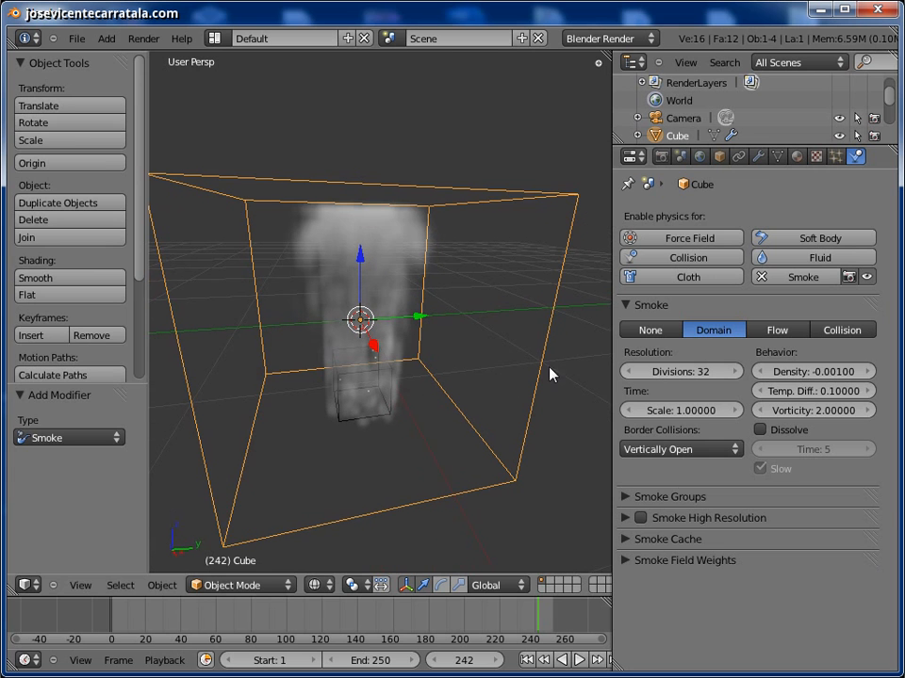
left_click(677, 450)
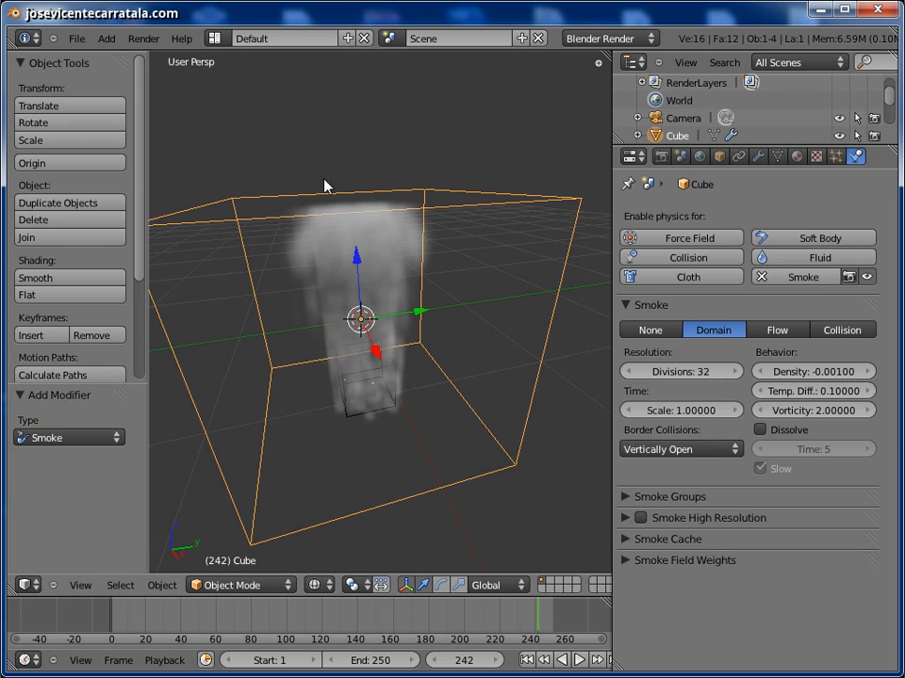
middle_click_drag(328, 298, 327, 269)
left_click(731, 449)
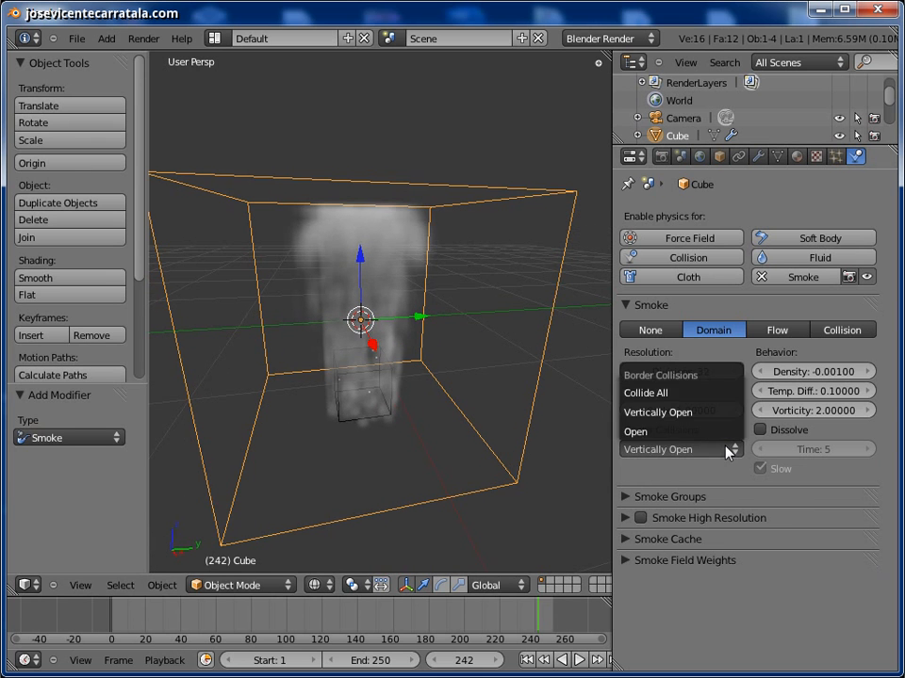
left_click(684, 393)
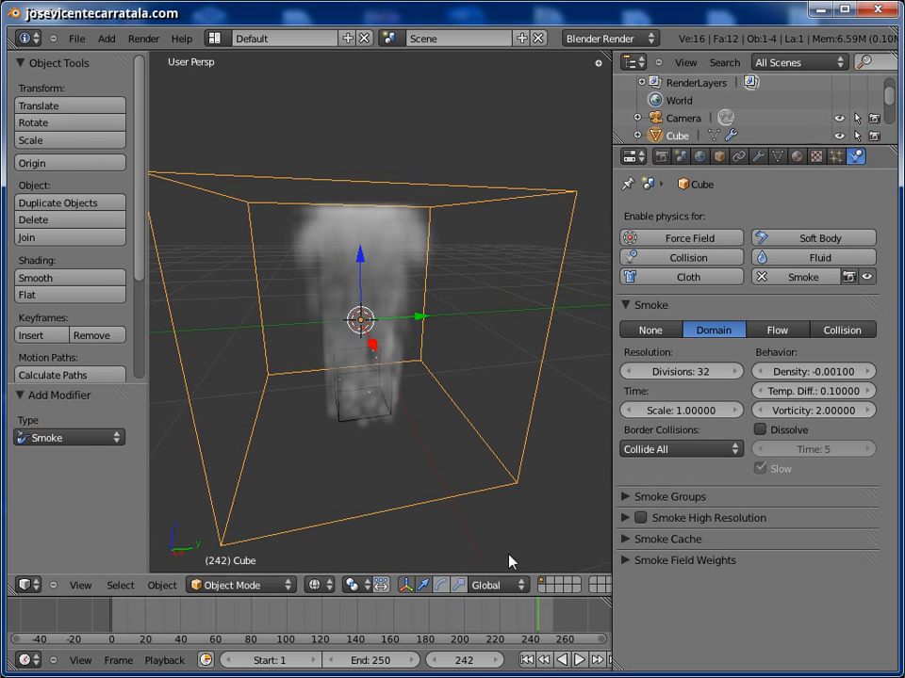
- Replay the simulation from the first frame in front orthographic view to examine how the smoke meets the domain borders, and stop playback
left_click(533, 660)
left_click(578, 660)
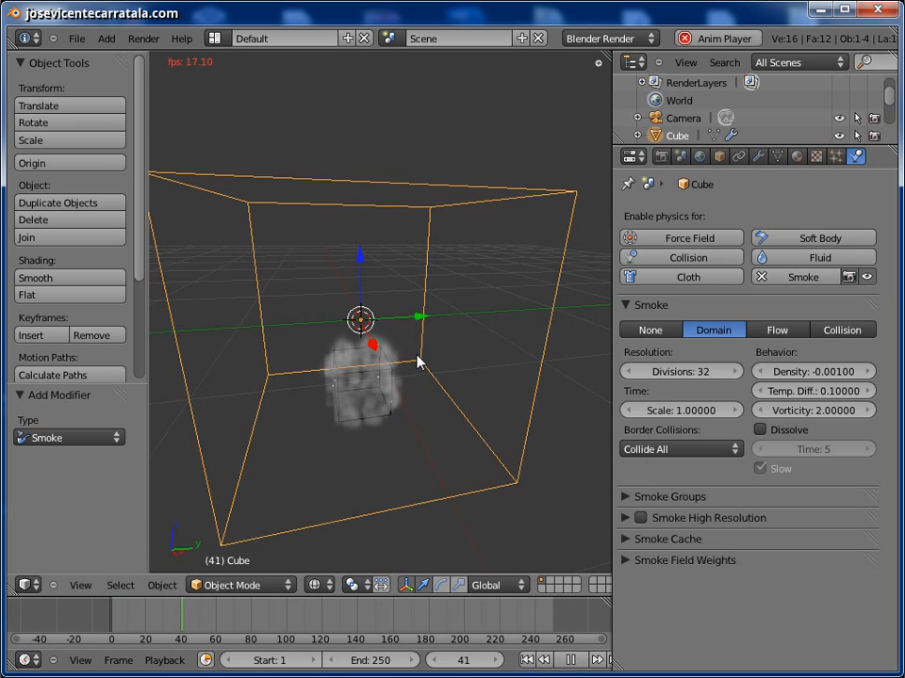
key("KP_1")
key("KP_5")
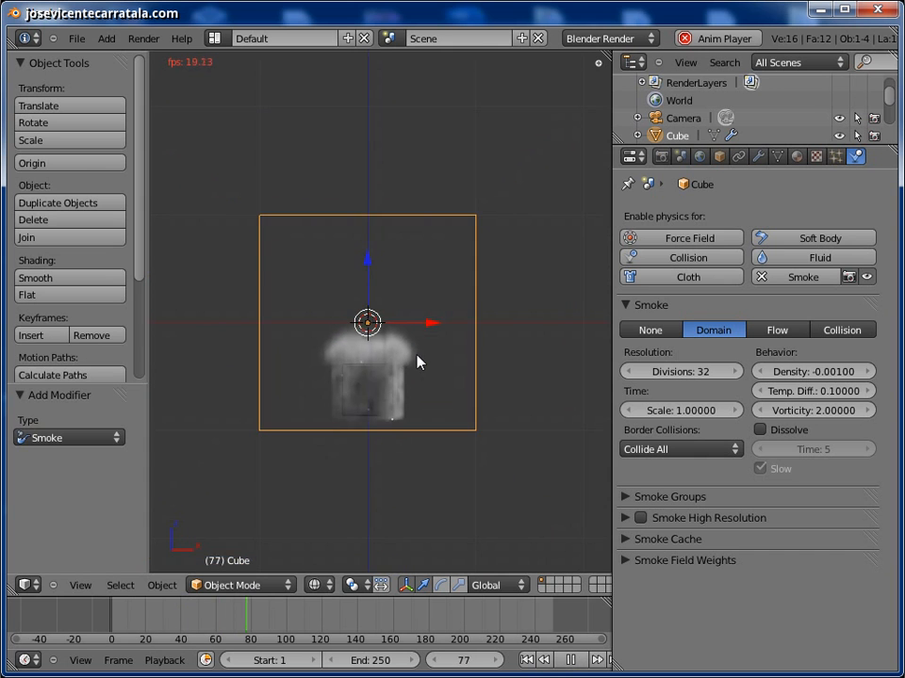
scroll(365, 334, "up", 1)
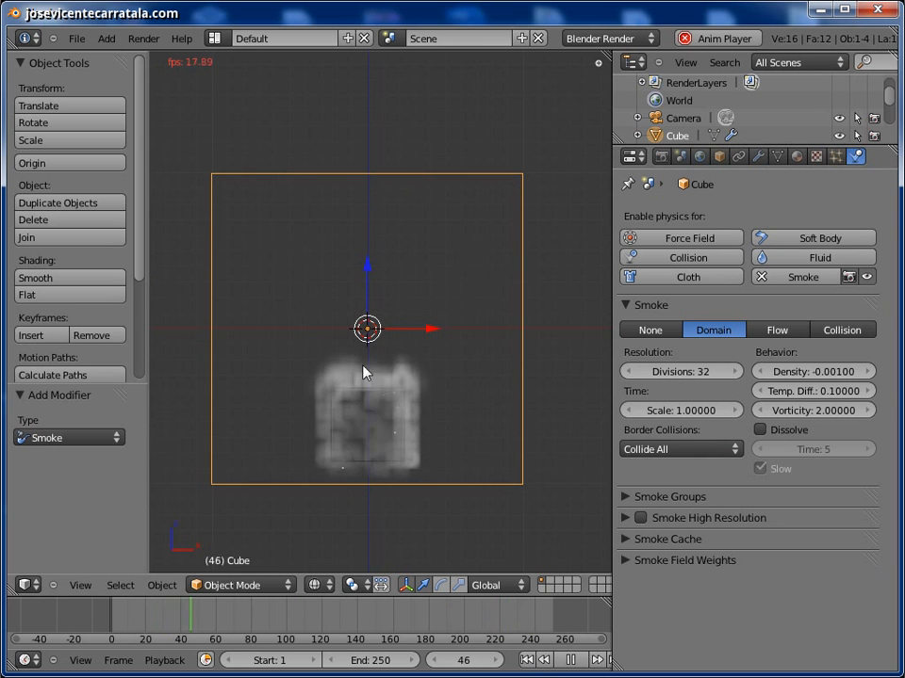
left_click(570, 660)
- Set the smoke domain's time scale to 1.5, replay the simulation from the first frame, and stop playback
left_click_drag(670, 409, 888, 396)
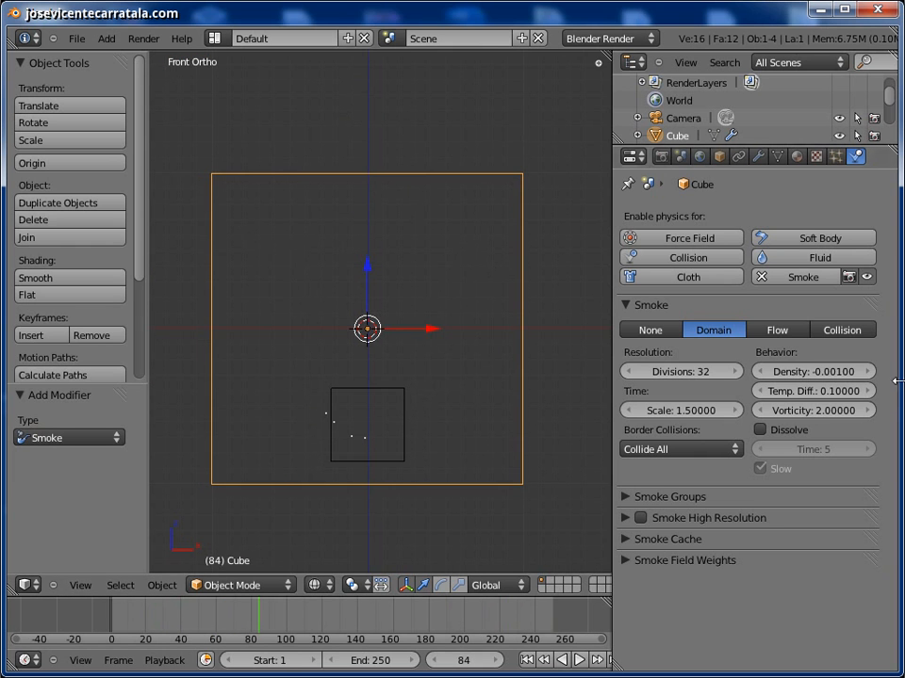
left_click(531, 660)
left_click(577, 659)
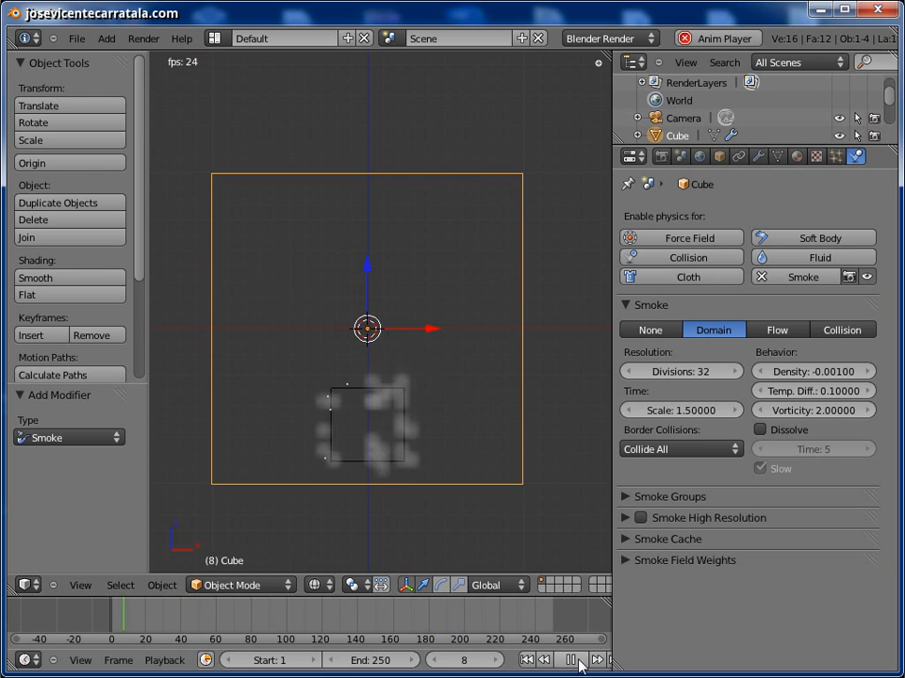
key("alt+a")
- Set the animation's end frame to 1000, replay the smoke simulation from the first frame, and stop playback
left_click(375, 659)
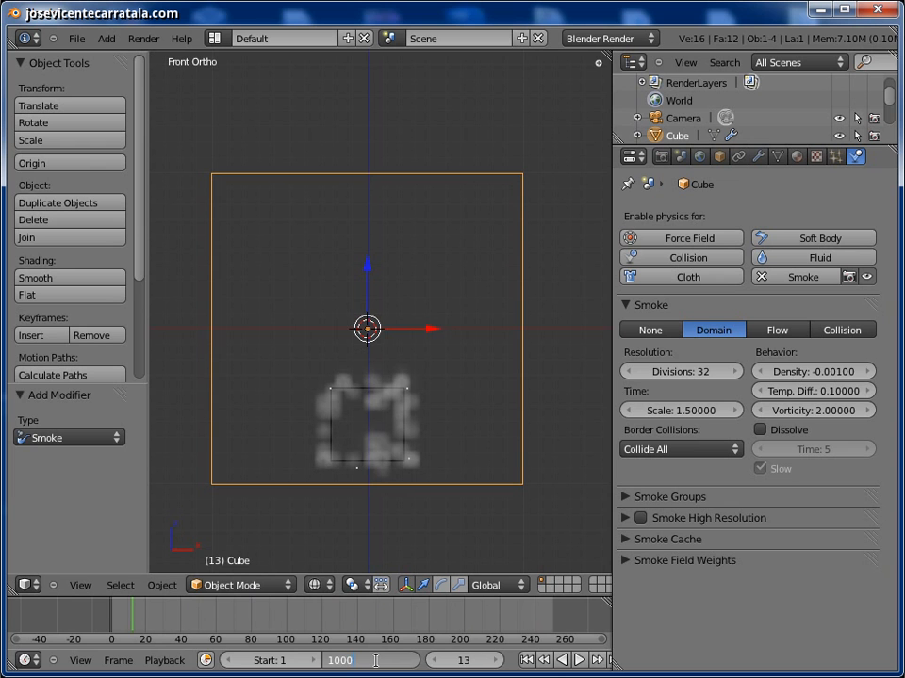
key("Return")
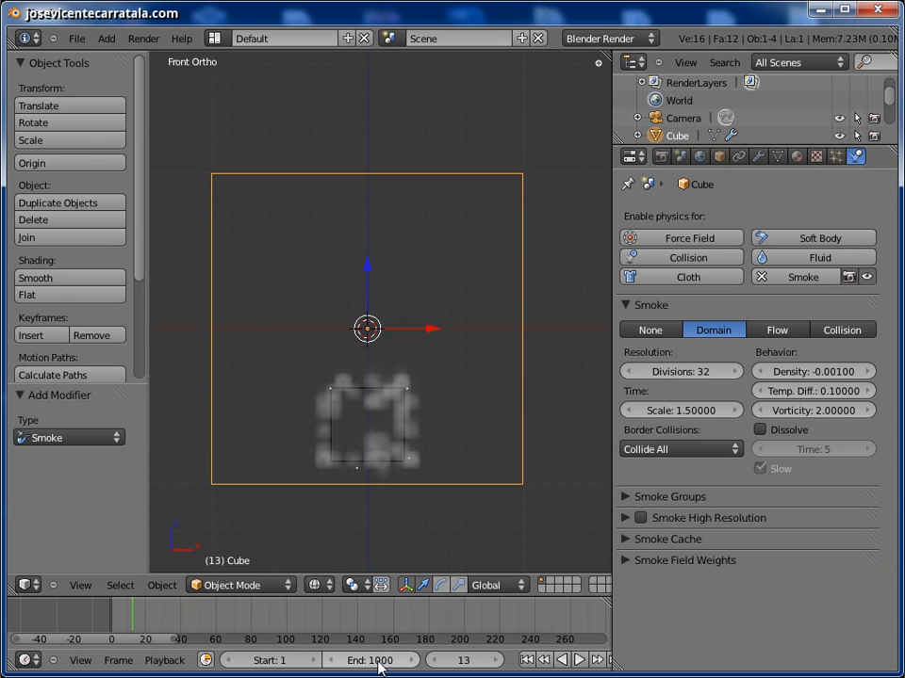
left_click(526, 659)
left_click(578, 660)
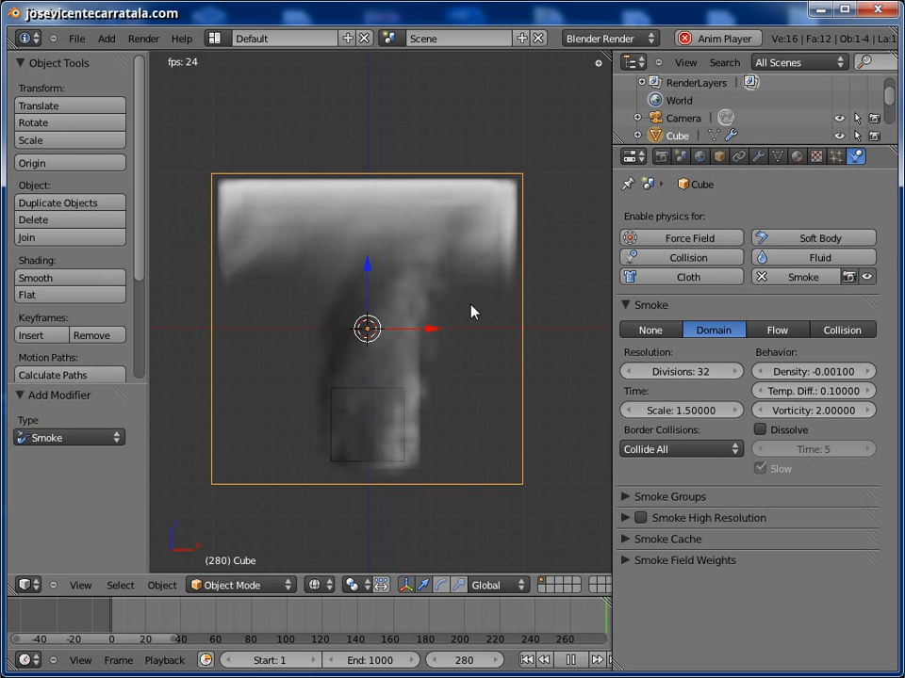
left_click(570, 660)
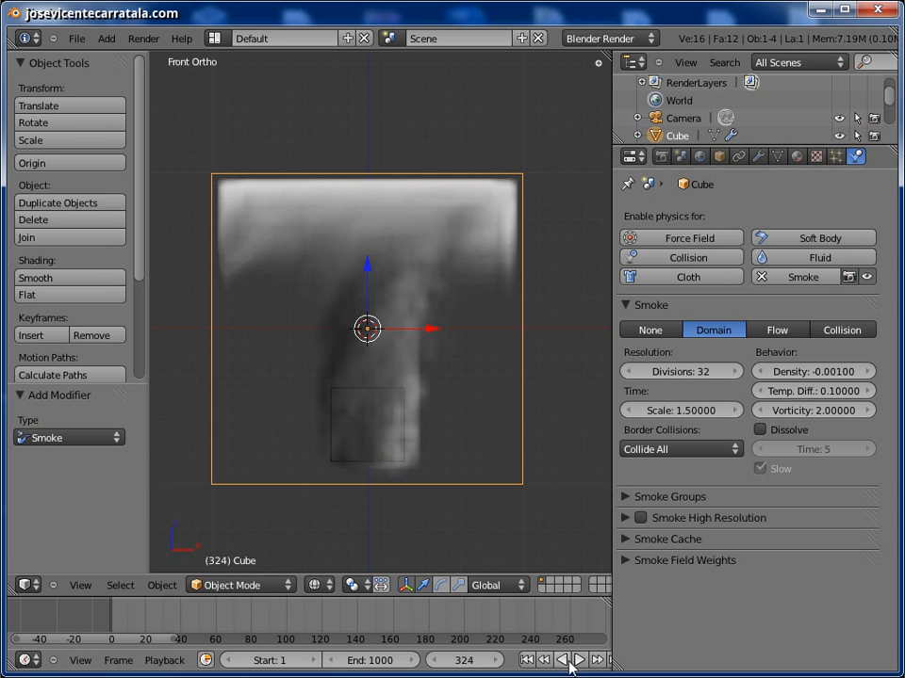
scroll(351, 436, "down", 1)
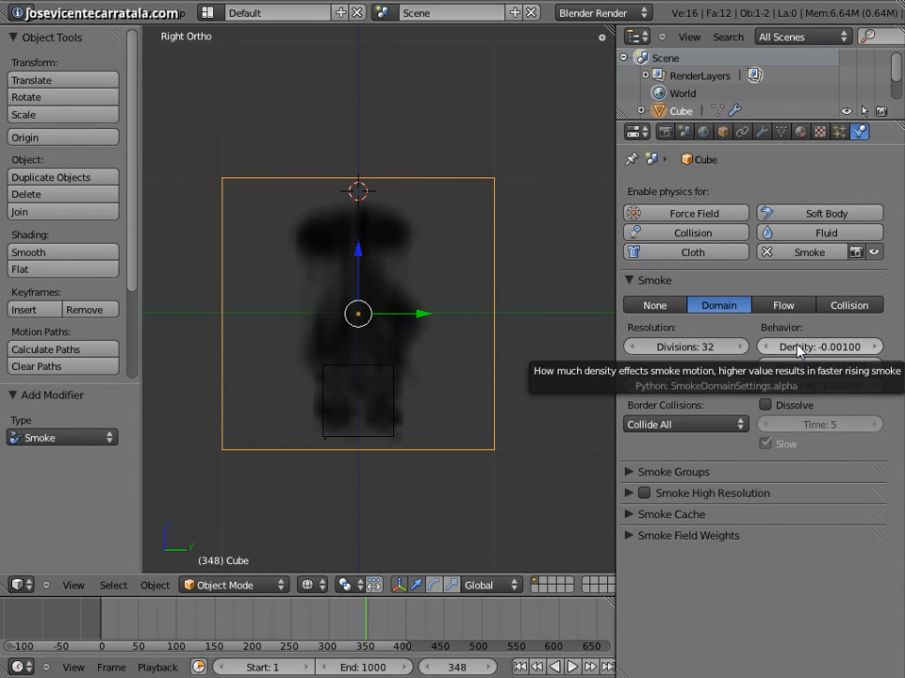
- Add a point lamp beside the smoke domain in the right orthographic view and move it up about 3.36 units
left_click(540, 364)
scroll(505, 369, "down", 6)
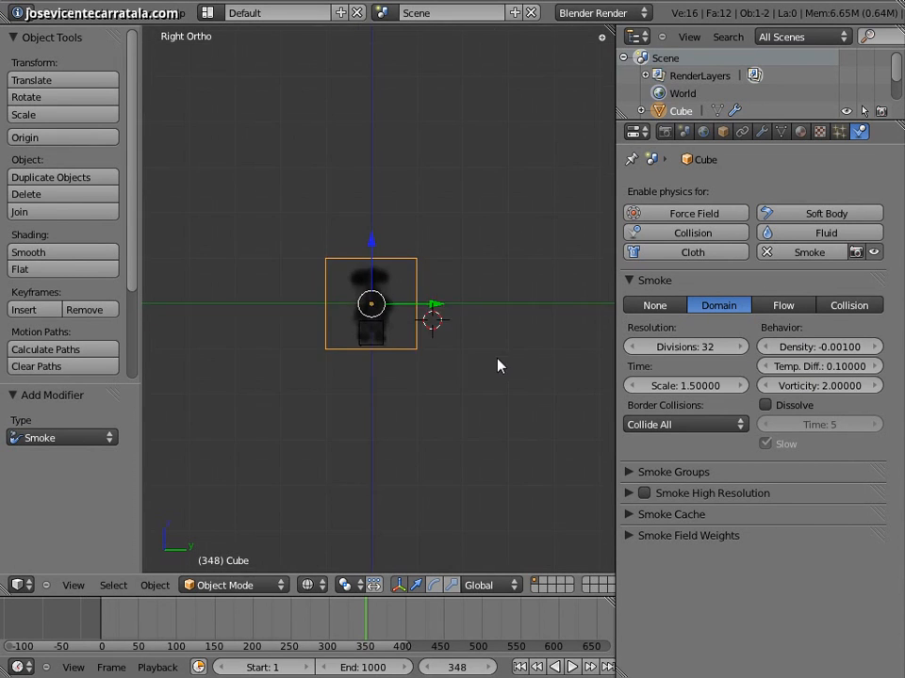
scroll(438, 349, "down", 6)
scroll(411, 333, "up", 8)
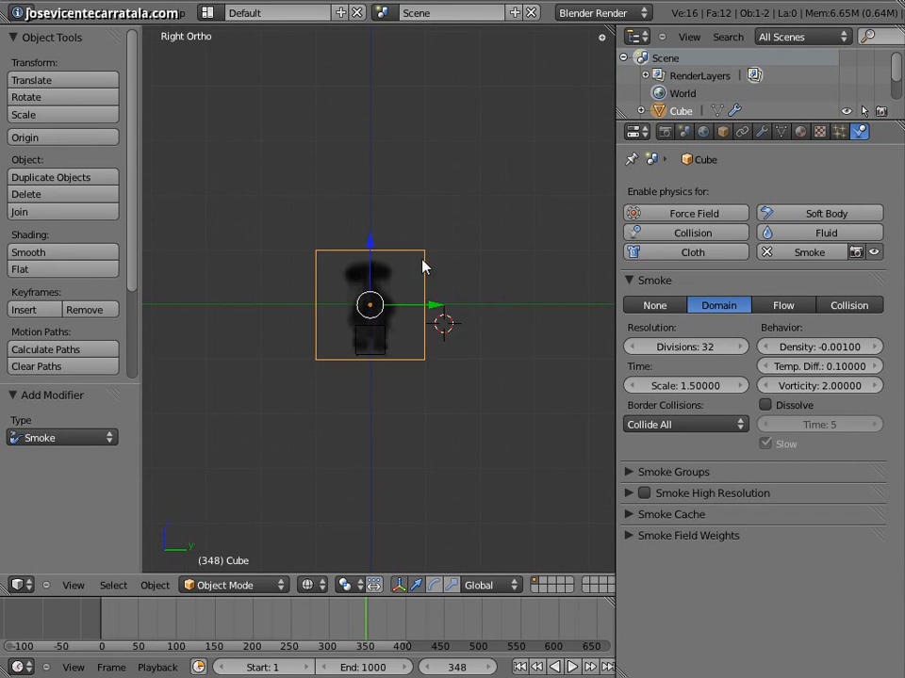
scroll(406, 327, "down", 7)
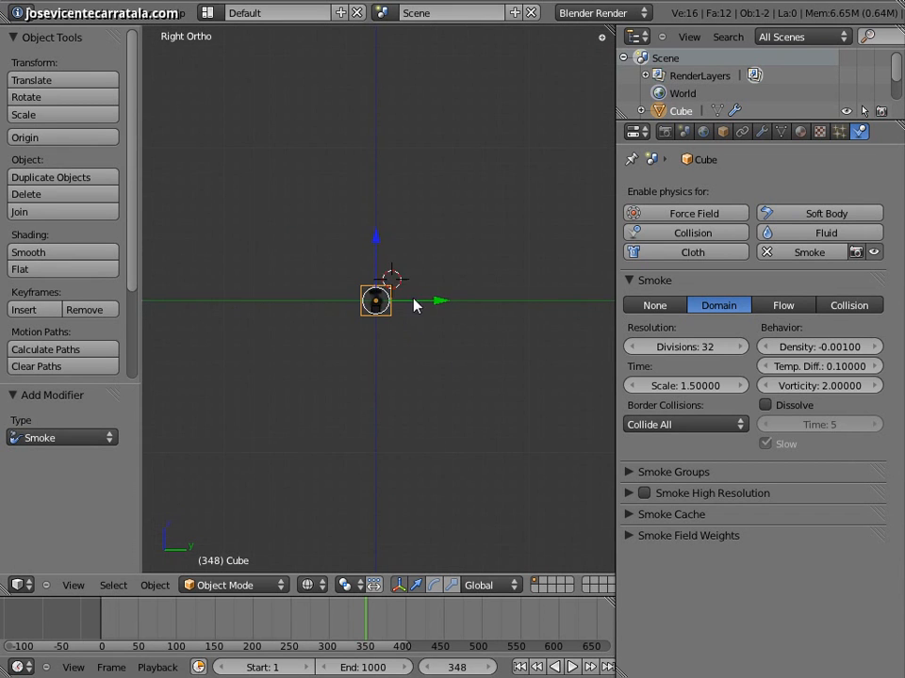
left_click(418, 286)
left_click(91, 12)
mouse_move(112, 30)
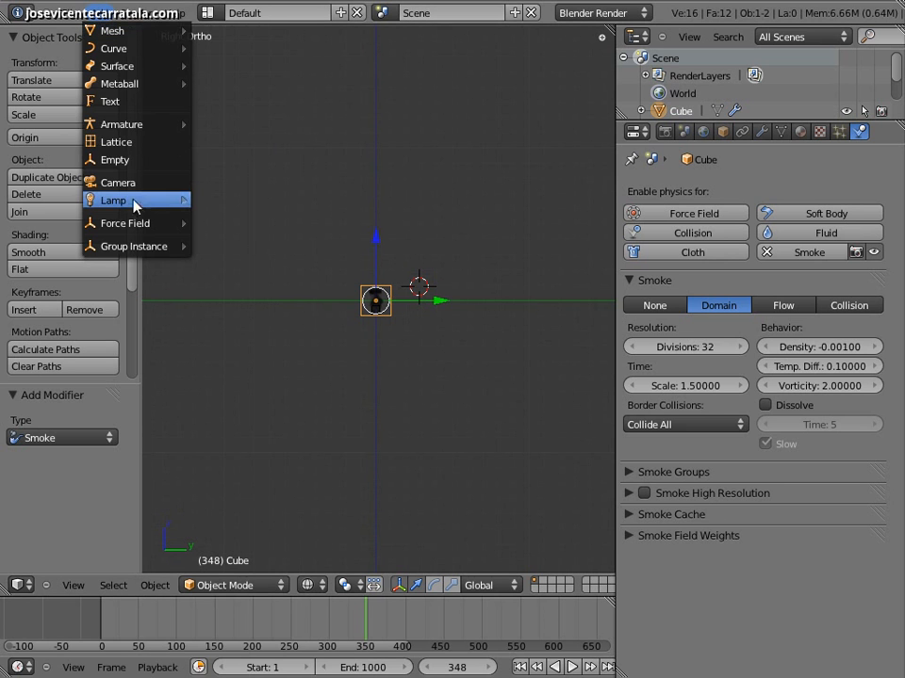
mouse_move(135, 205)
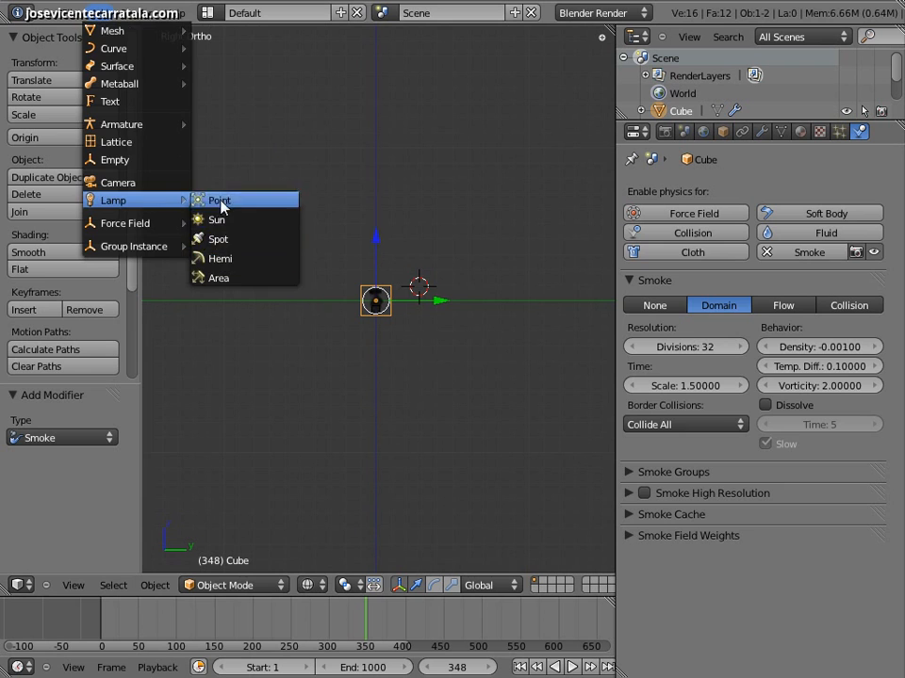
left_click(220, 201)
key("g")
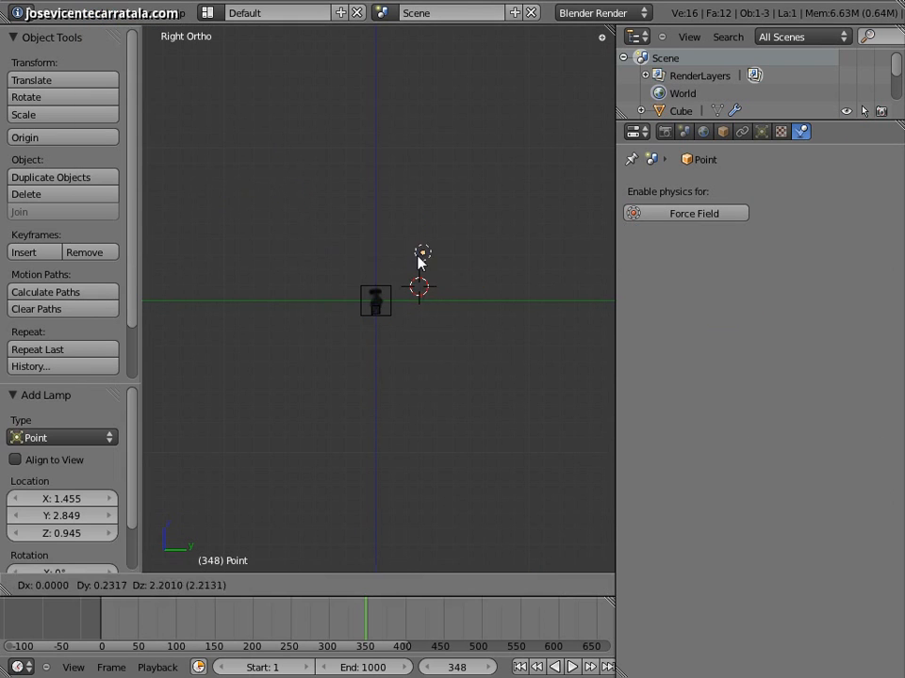
left_click(418, 239)
- Replay the simulation from the first frame to examine the smoke lit by the new lamp, and stop playback
scroll(419, 266, "up", 9)
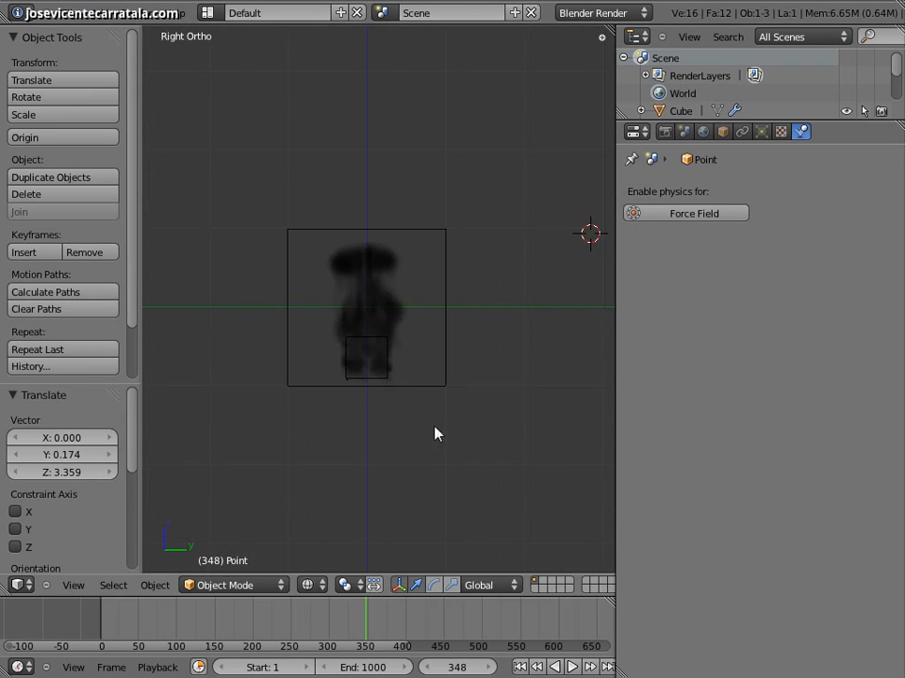
left_click(519, 667)
left_click(572, 667)
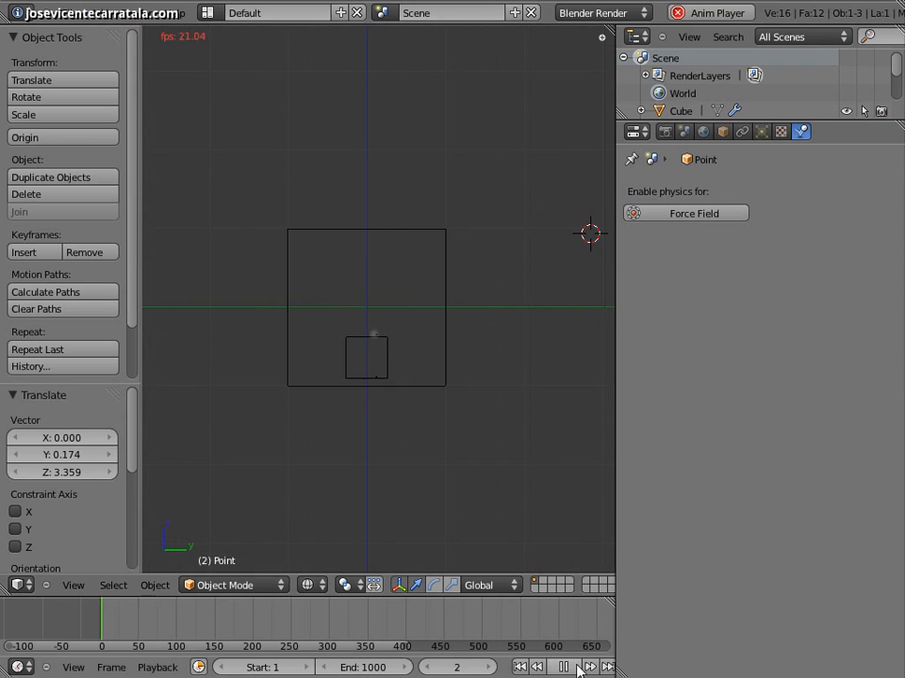
left_click(578, 667)
scroll(386, 397, "up", 3)
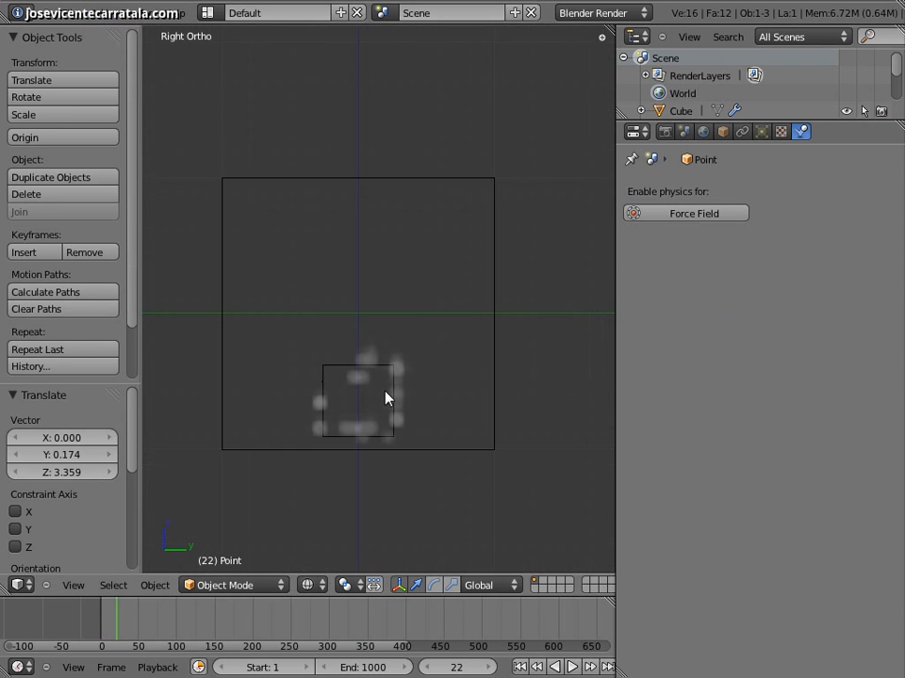
- Select the smoke domain cube, set its density to about 0.839, replay the simulation from the first frame, and stop playback
right_click(496, 354)
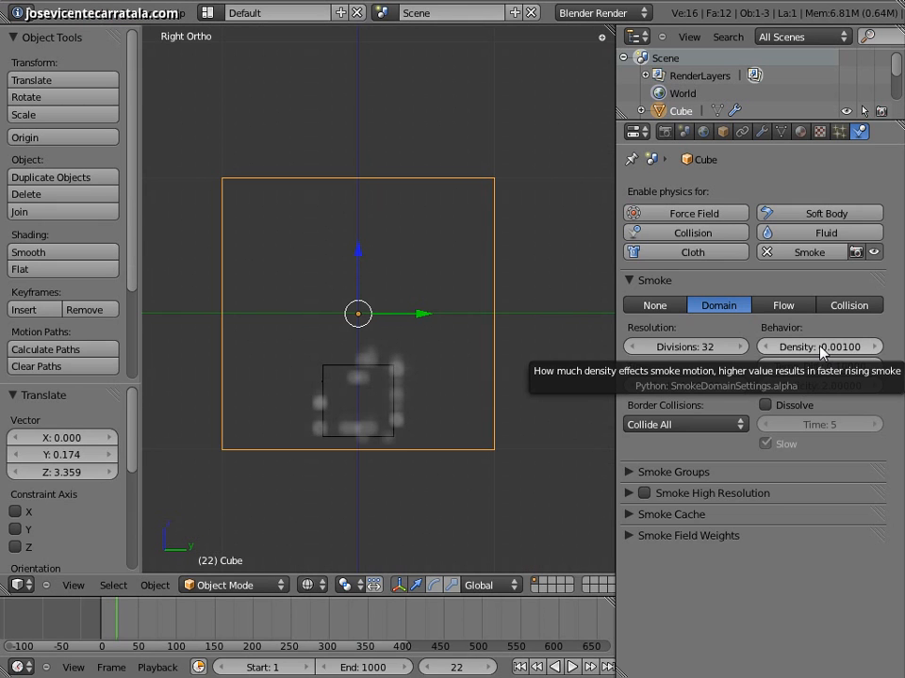
key("minus")
left_click_drag(822, 347, 851, 347)
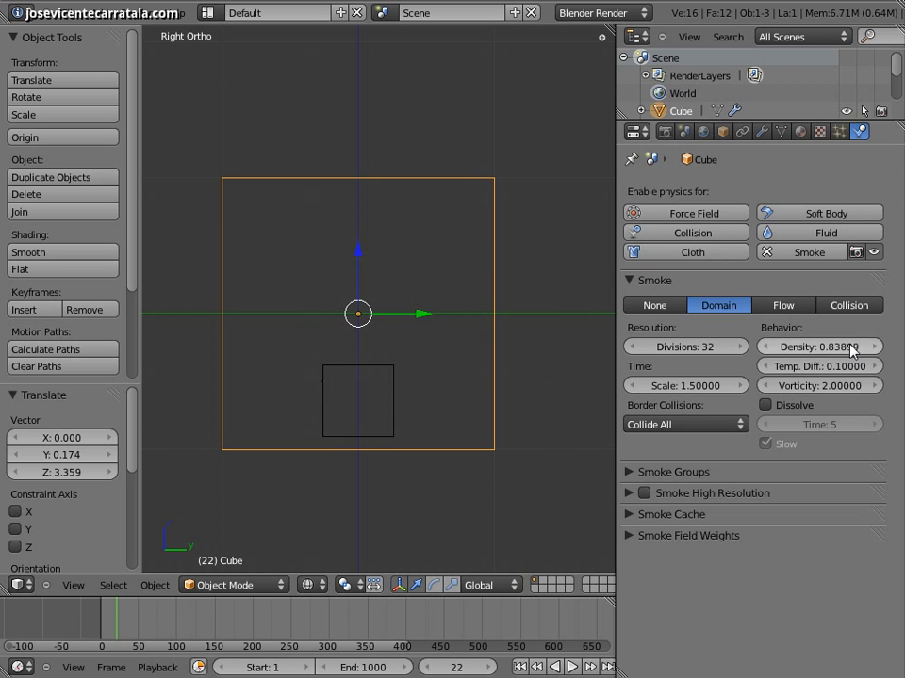
left_click(519, 667)
left_click(572, 667)
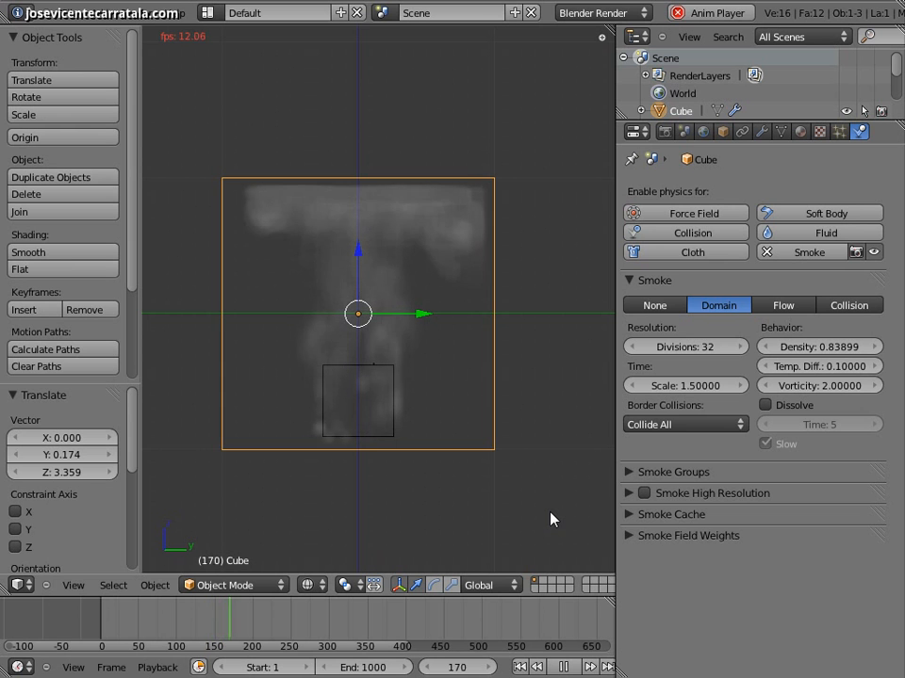
key("alt+a")
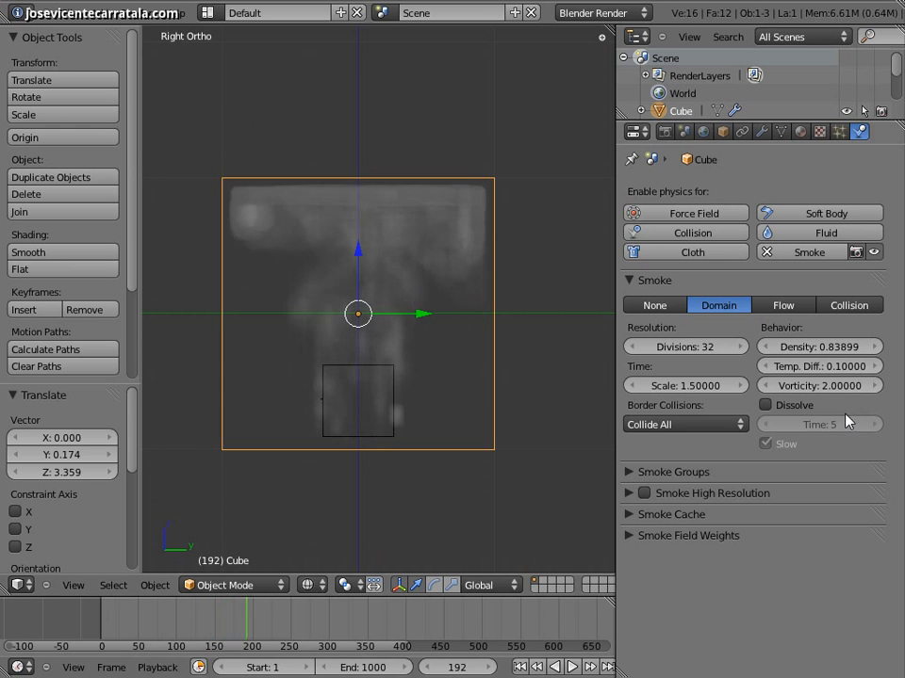
- Set the smoke domain's density to about 4.079, replay the simulation from the first frame, and stop playback
left_click_drag(810, 350, 900, 347)
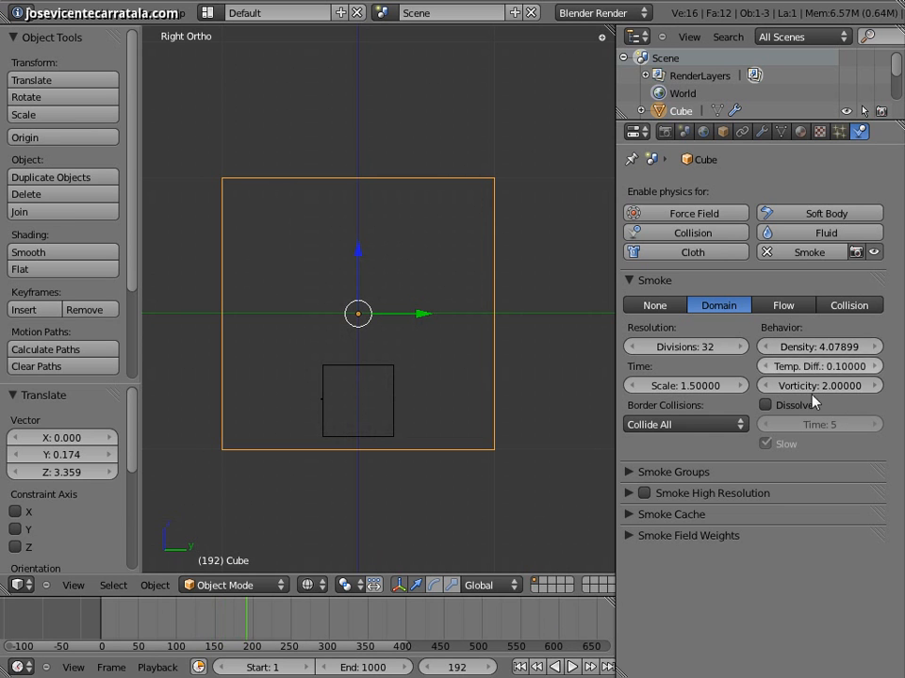
left_click(520, 667)
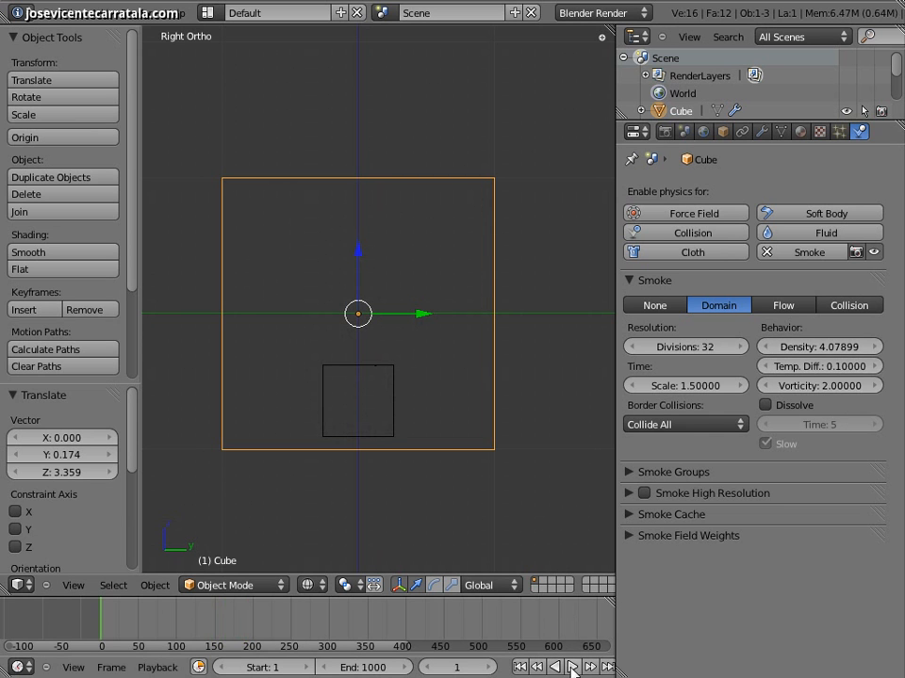
left_click(572, 667)
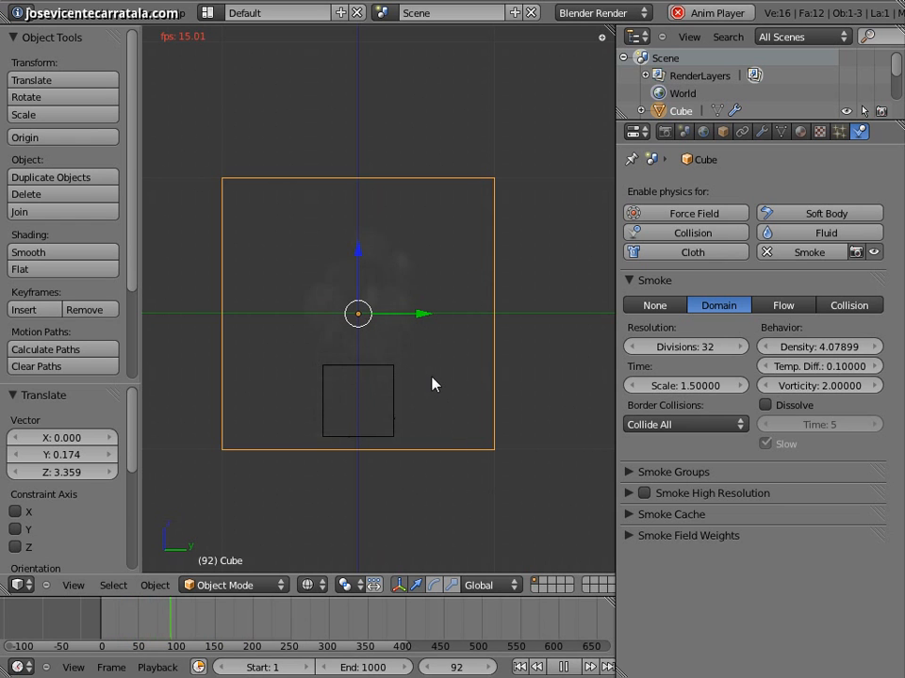
left_click(564, 668)
- Set the smoke domain's density to 0.019, replay the simulation from the first frame, and stop playback
left_click_drag(869, 348, 658, 352)
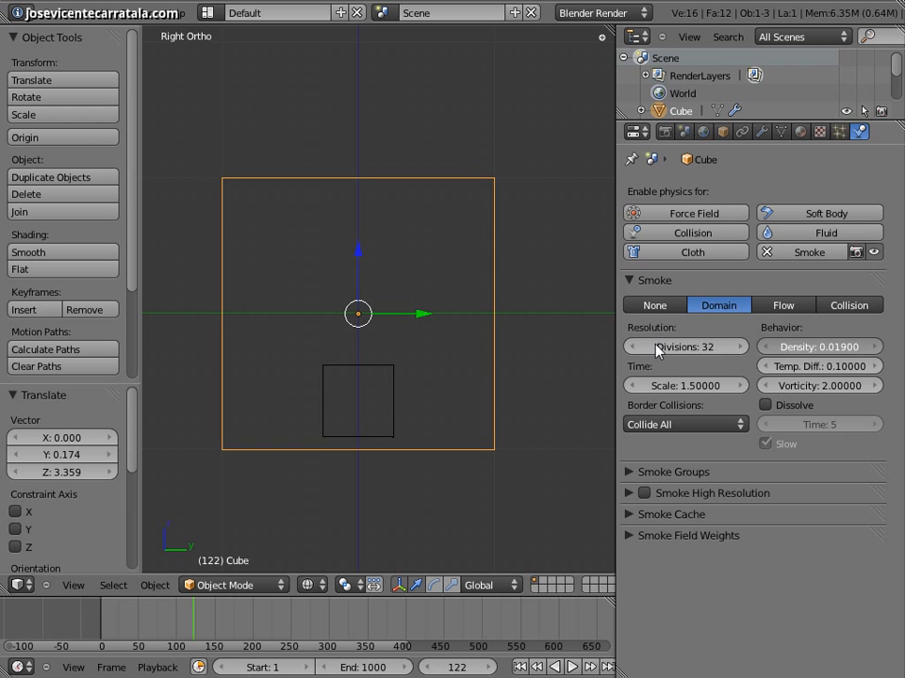
left_click(521, 667)
left_click(579, 664)
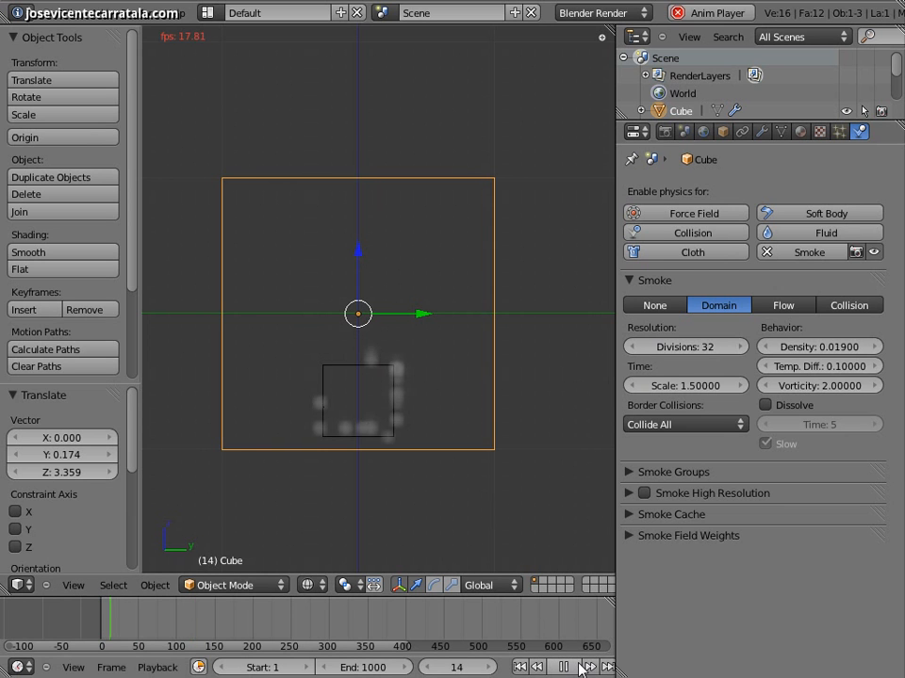
left_click(579, 665)
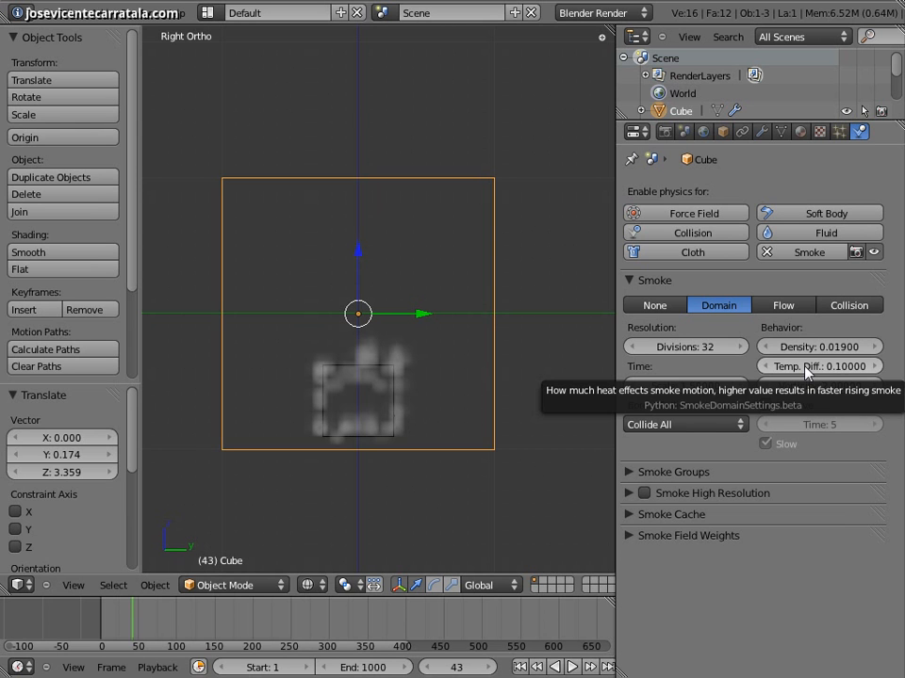
- Set the smoke domain's temperature difference to about 1.58 and replay the simulation from the first frame
left_click_drag(808, 370, 816, 371)
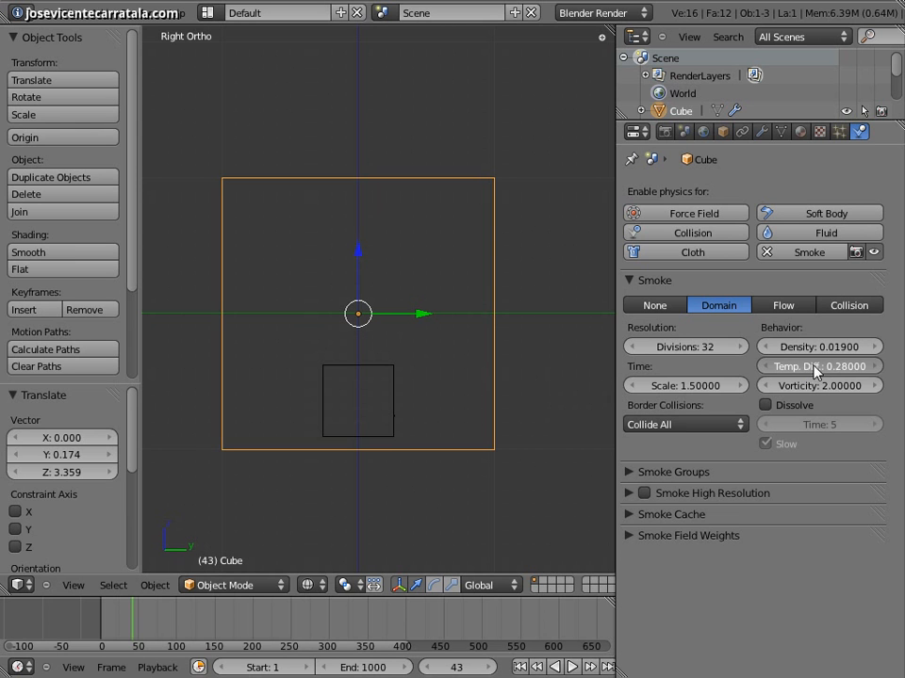
left_click(519, 666)
left_click(572, 667)
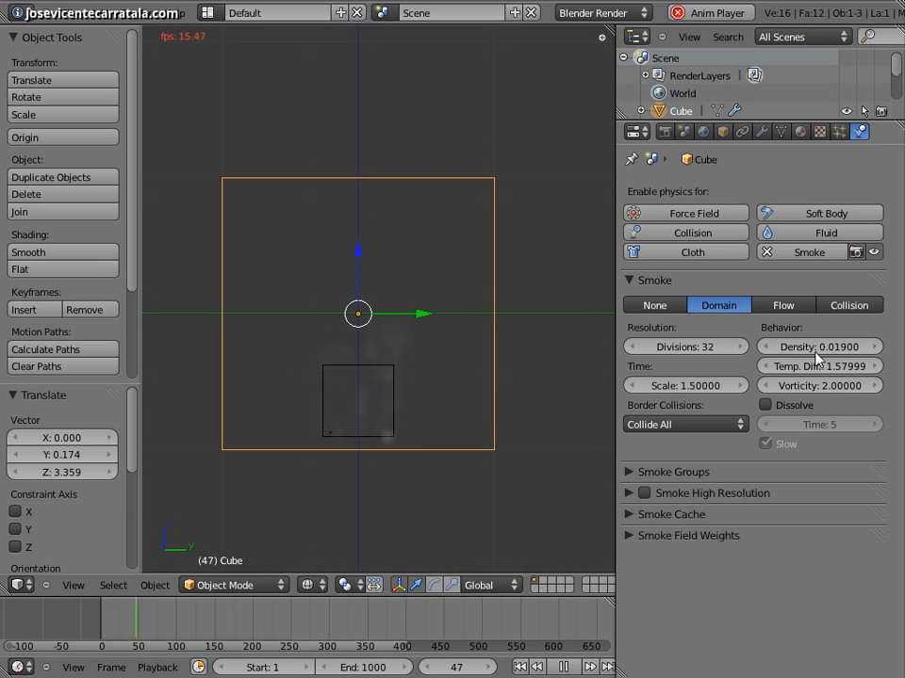
- Set the smoke domain's density to 0.299, replay the simulation from the first frame, and stop playback
left_click_drag(815, 350, 833, 347)
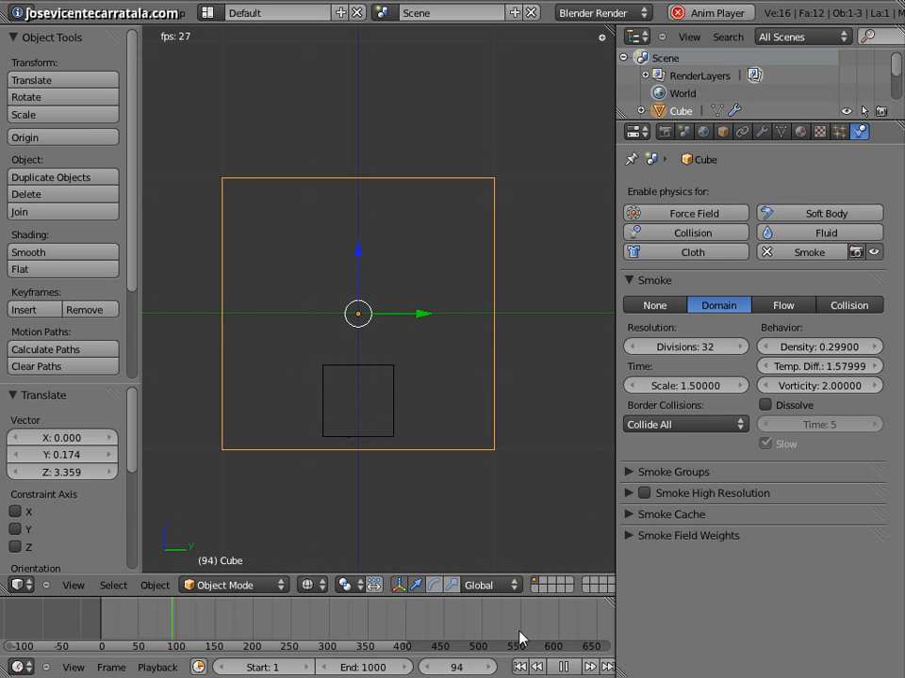
left_click(519, 666)
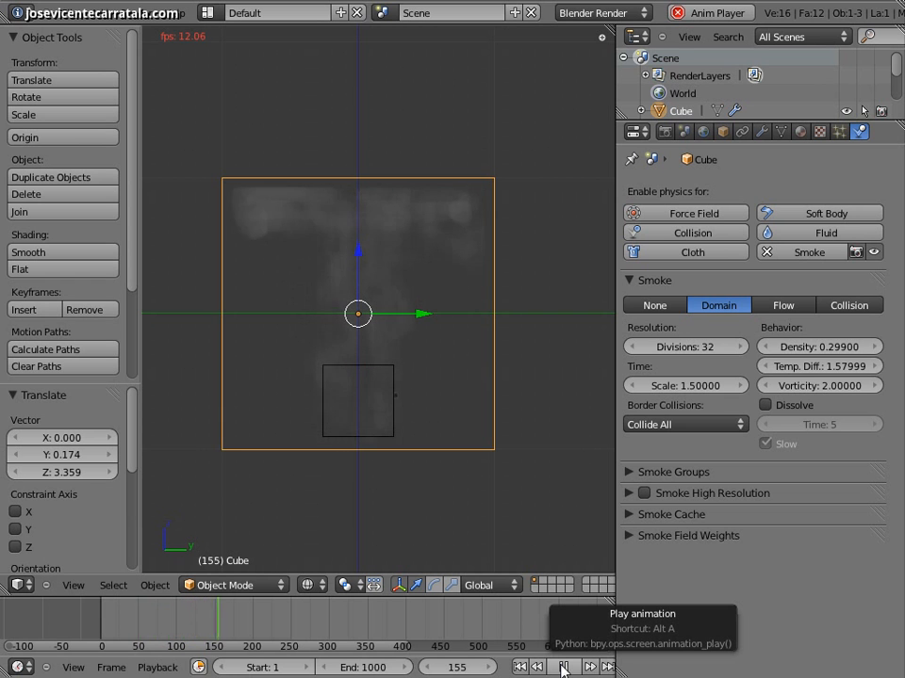
left_click(563, 667)
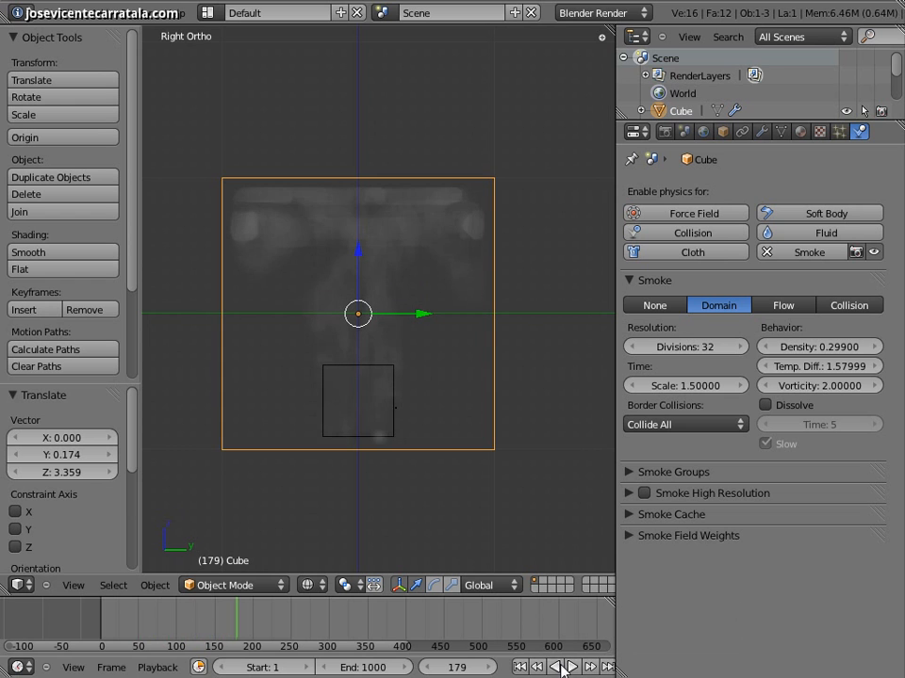
- Set the smoke domain's temperature difference to -0.26 and replay the simulation
left_click_drag(813, 370, 806, 366)
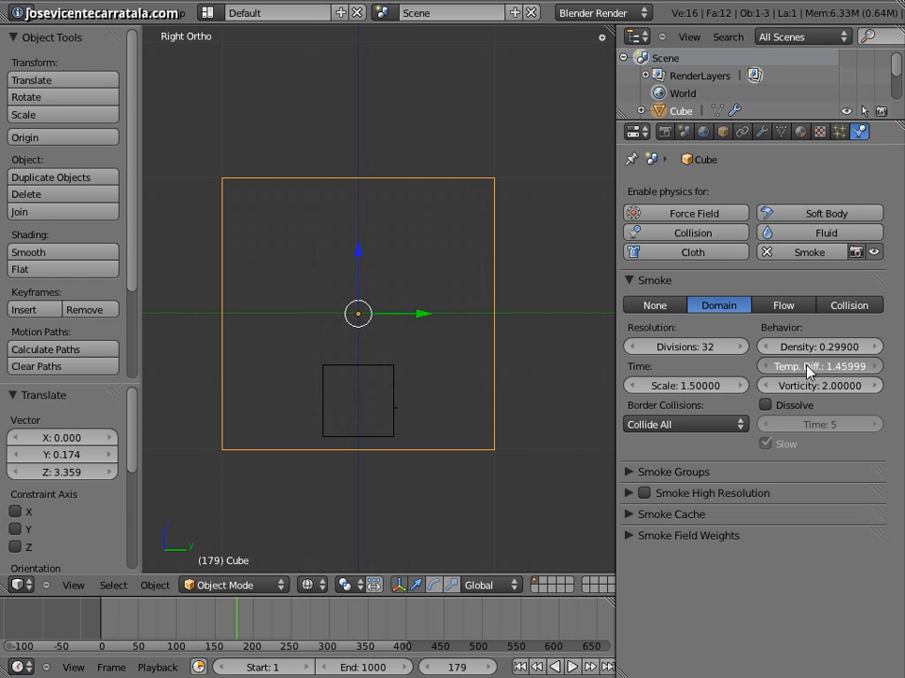
left_click(743, 368)
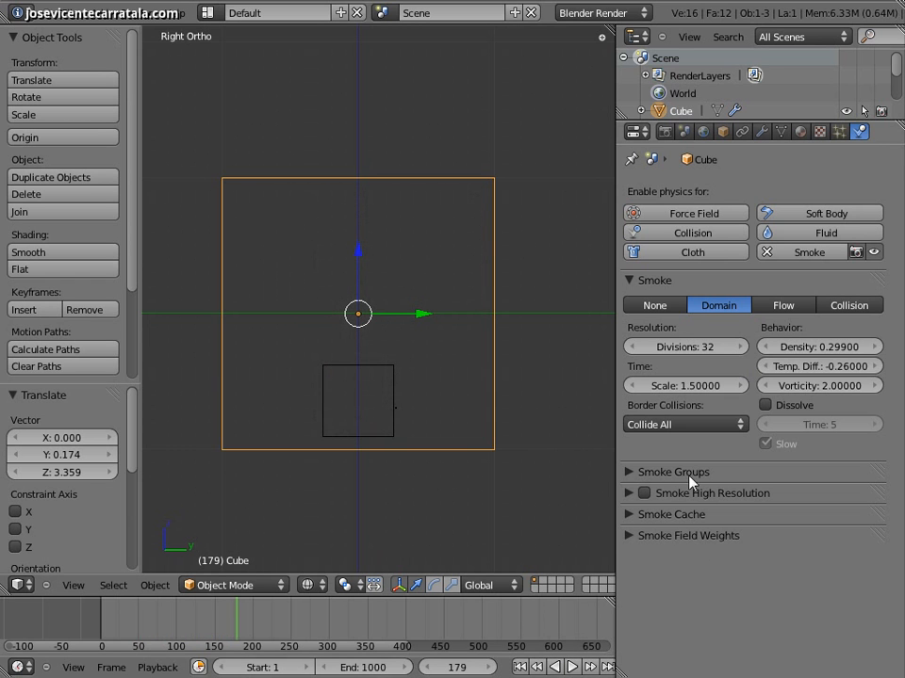
left_click(534, 667)
left_click(571, 667)
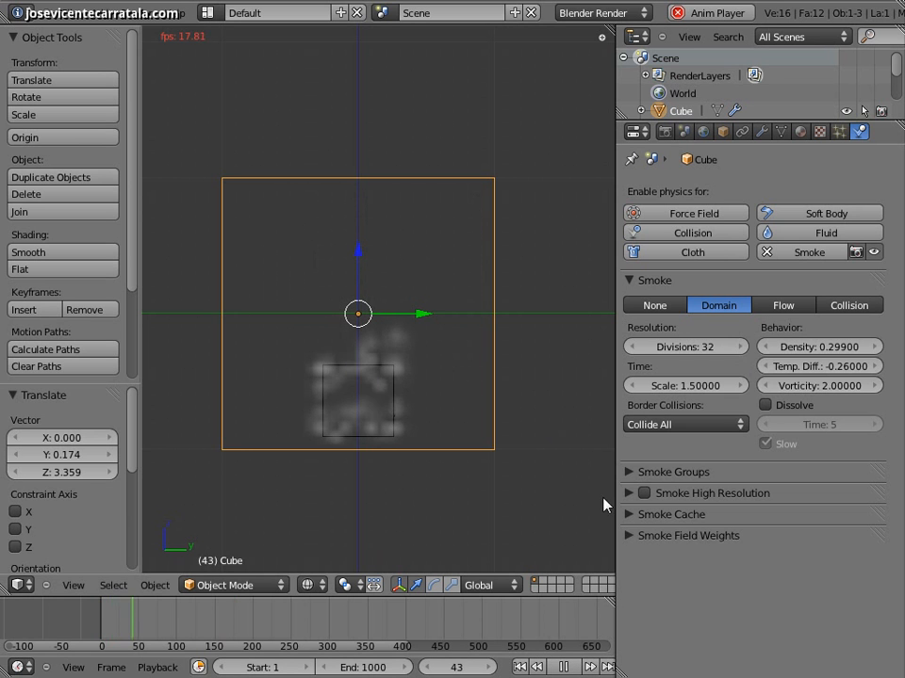
- Set the smoke domain's temperature difference to about -1.66, replay the simulation from the first frame, and stop playback
left_click_drag(804, 370, 754, 369)
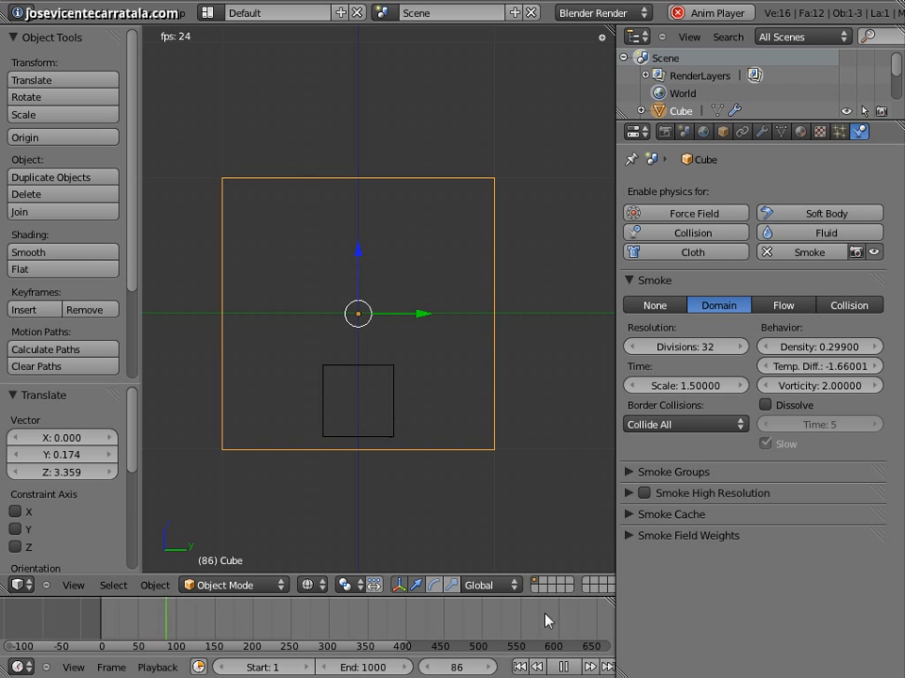
left_click(519, 667)
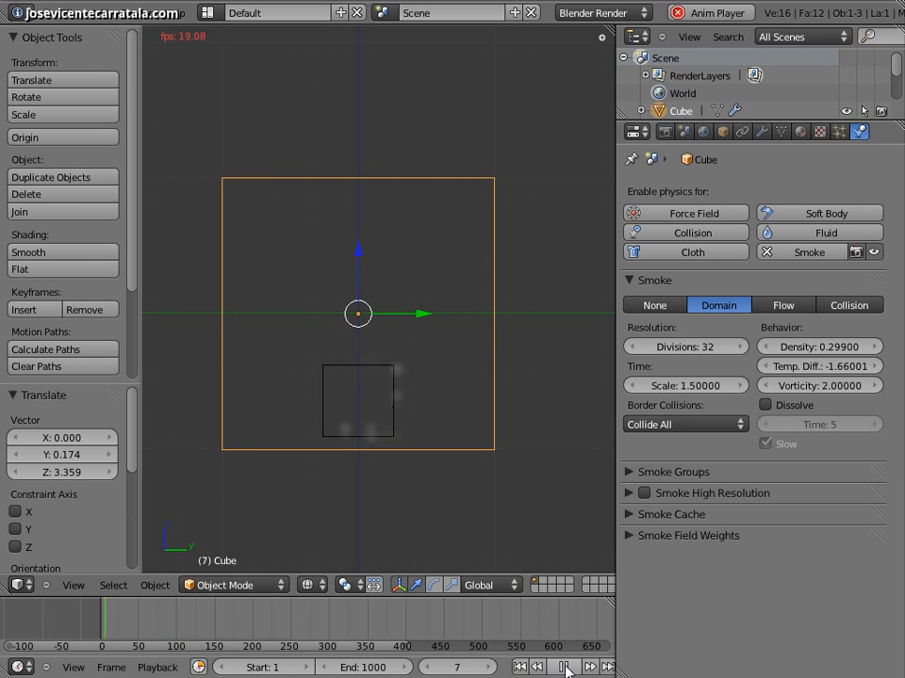
left_click(566, 667)
left_click(560, 667)
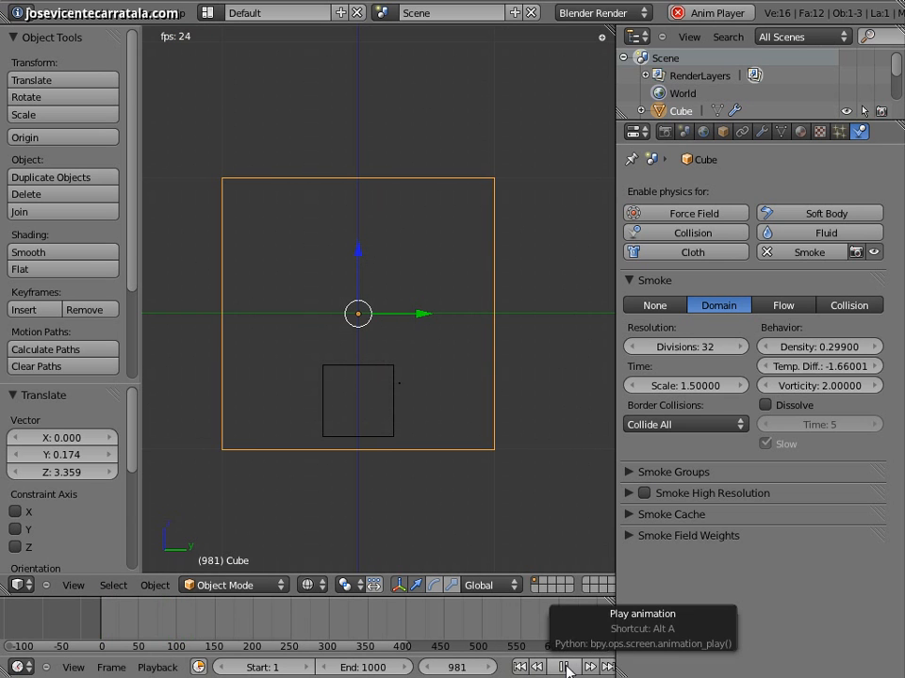
left_click(566, 667)
key("shift+Left")
left_click(570, 667)
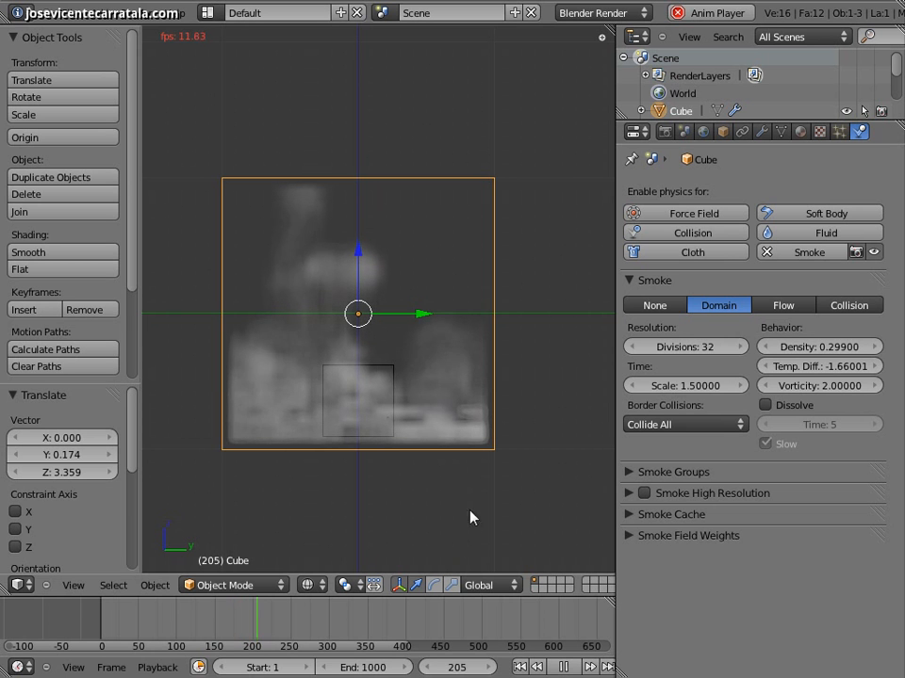
left_click(563, 667)
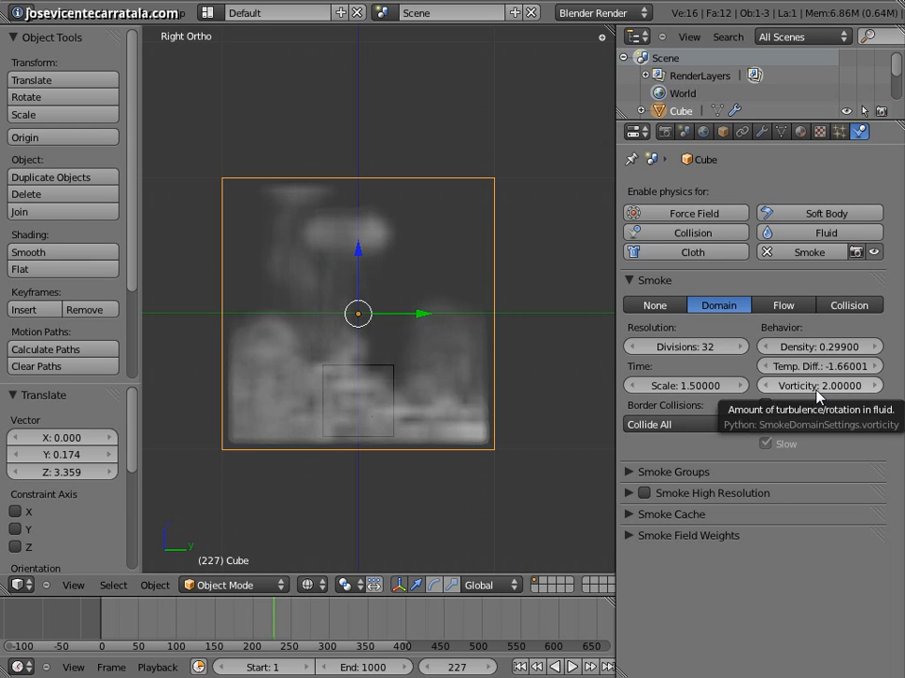
- Set the smoke domain's vorticity to about 0.412 and replay the simulation from the first frame
left_click_drag(816, 394, 760, 392)
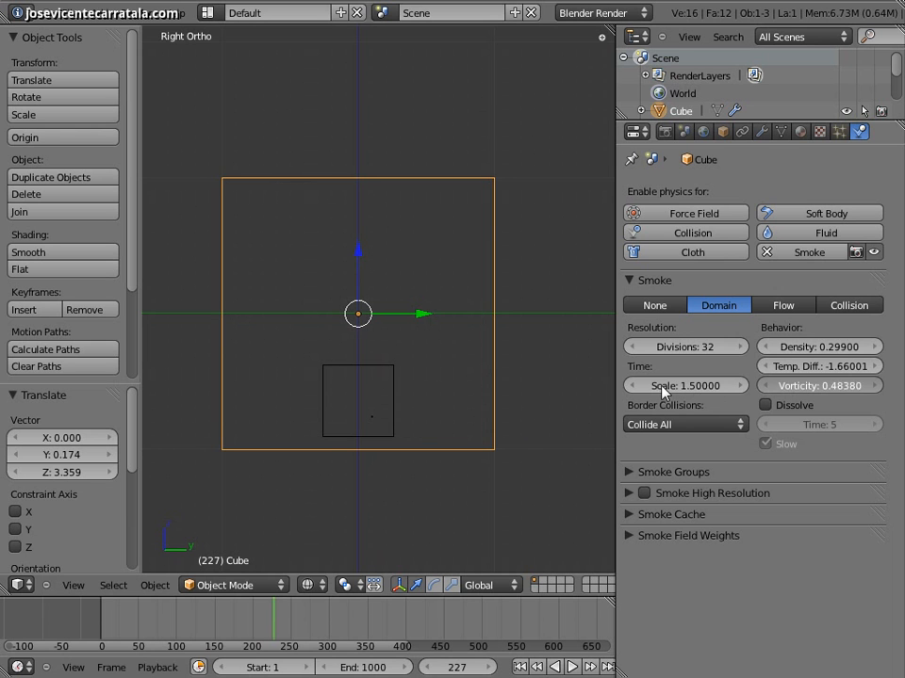
left_click(524, 667)
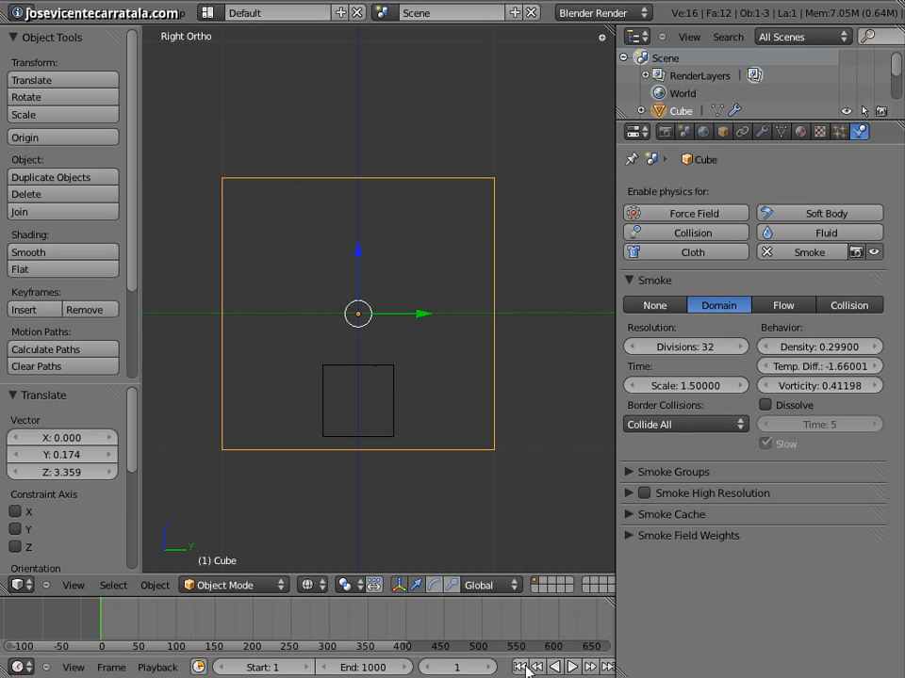
left_click(573, 667)
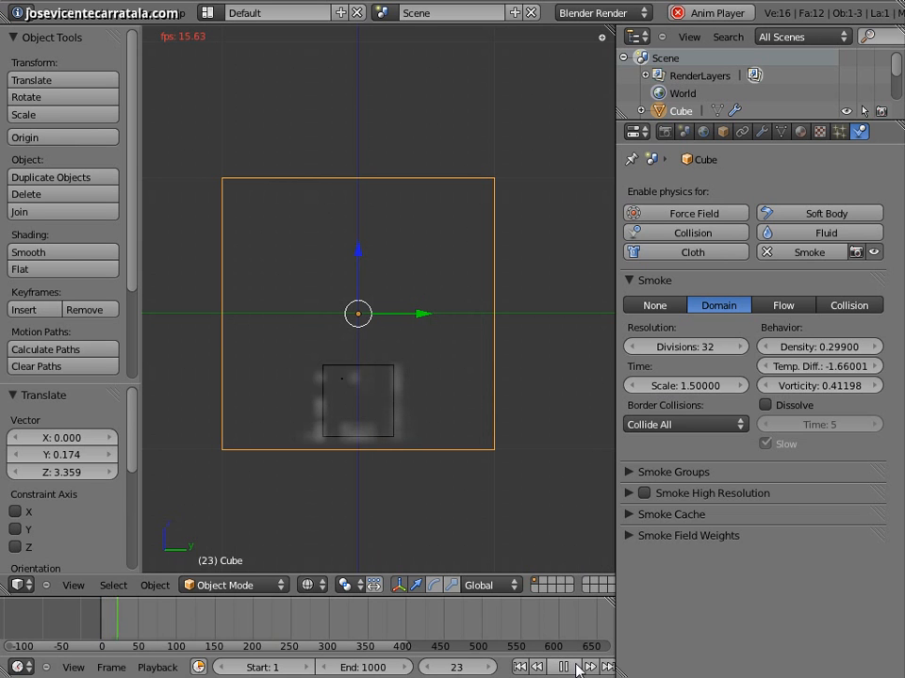
- Set the smoke domain's temperature difference to about 0.24, replay the simulation from the first frame, and stop playback
left_click_drag(758, 367, 867, 372)
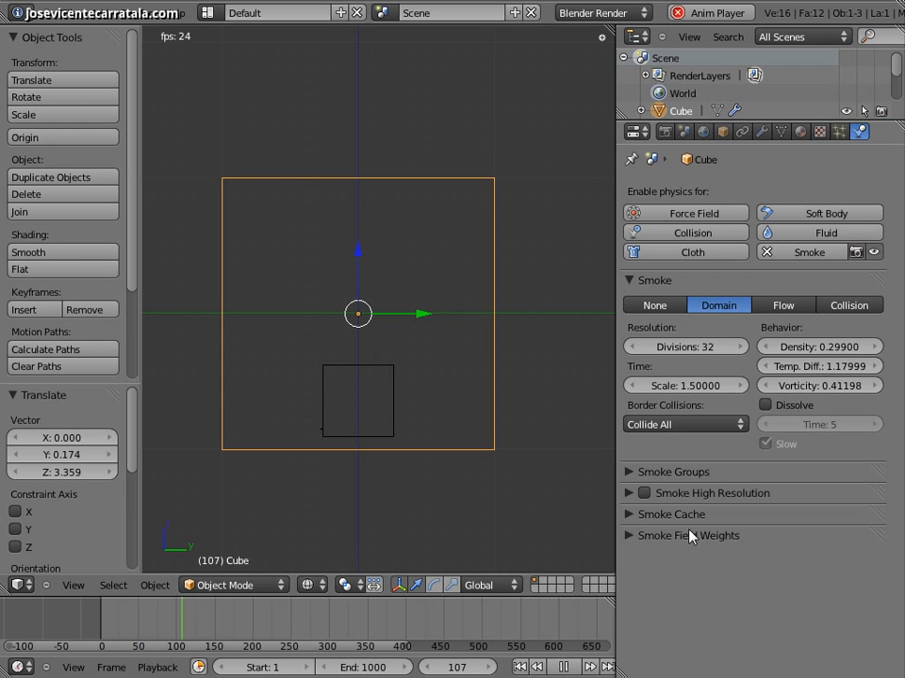
left_click_drag(783, 369, 781, 369)
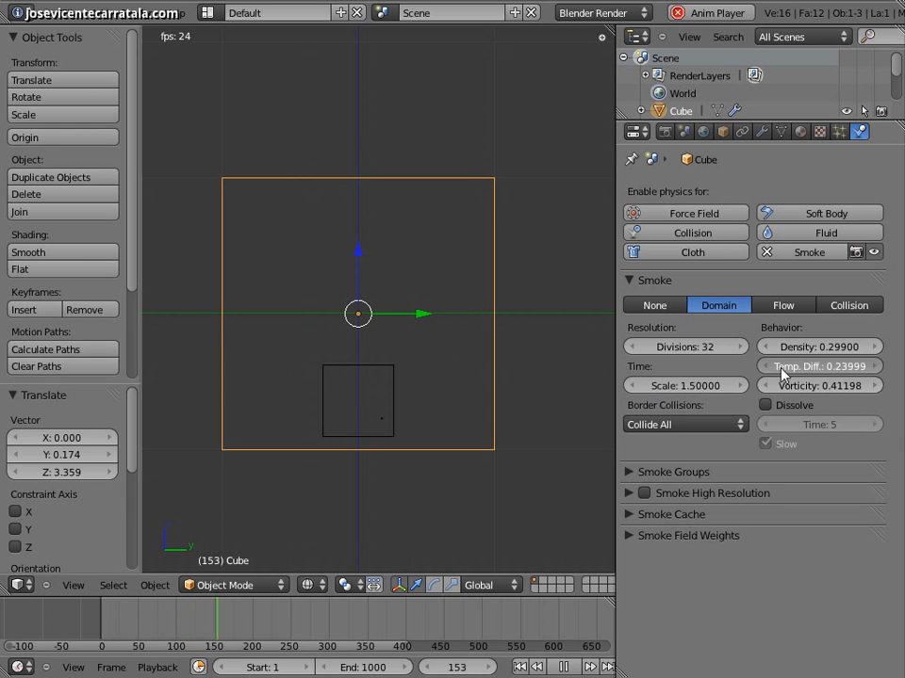
left_click(519, 667)
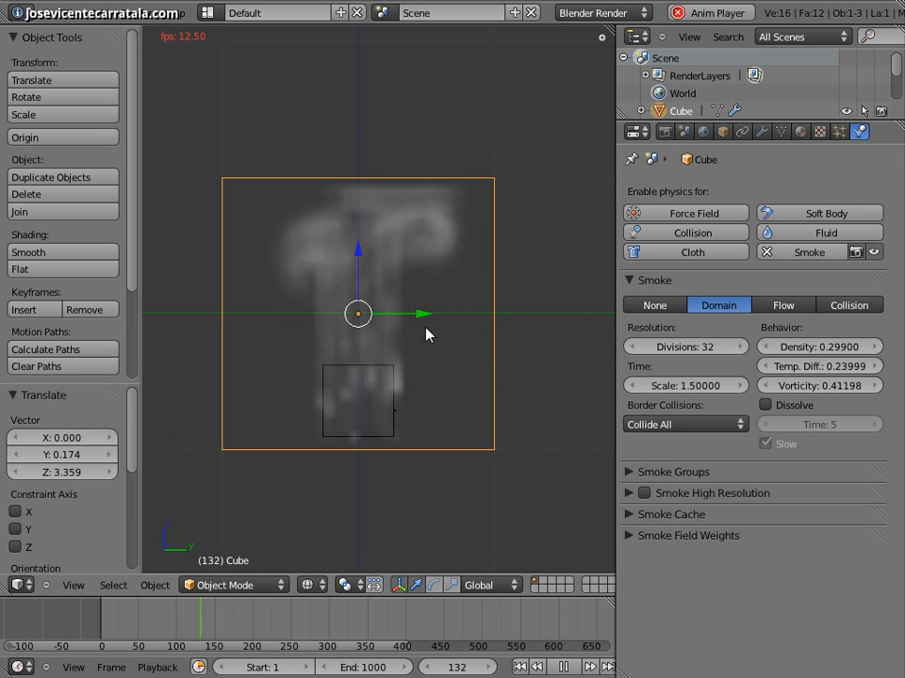
key("alt+a")
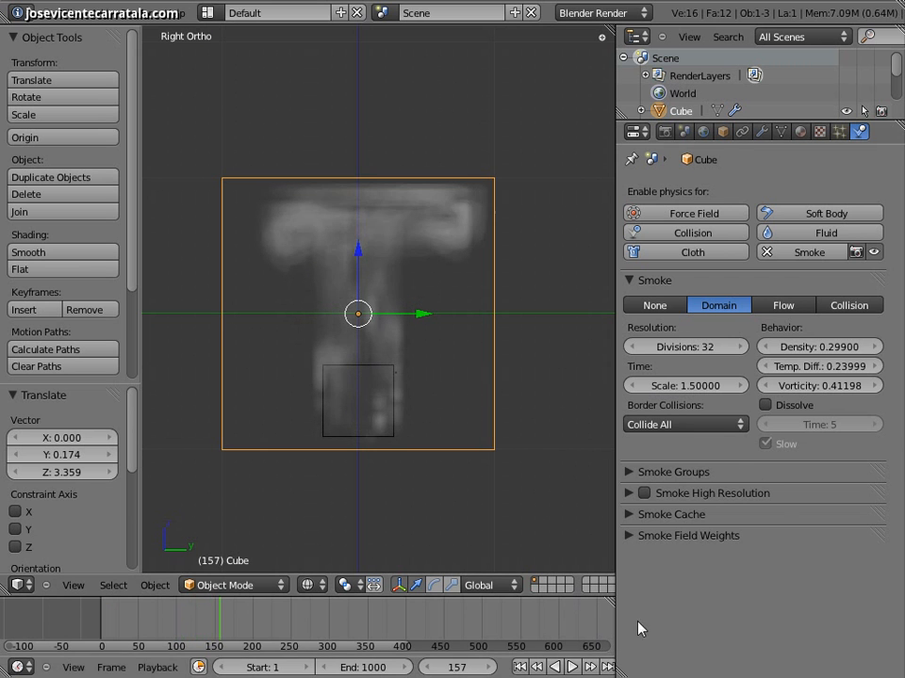
- Set the smoke domain's vorticity to 4, replay the simulation twice from the first frame, and stop playback
left_click_drag(764, 387, 843, 412)
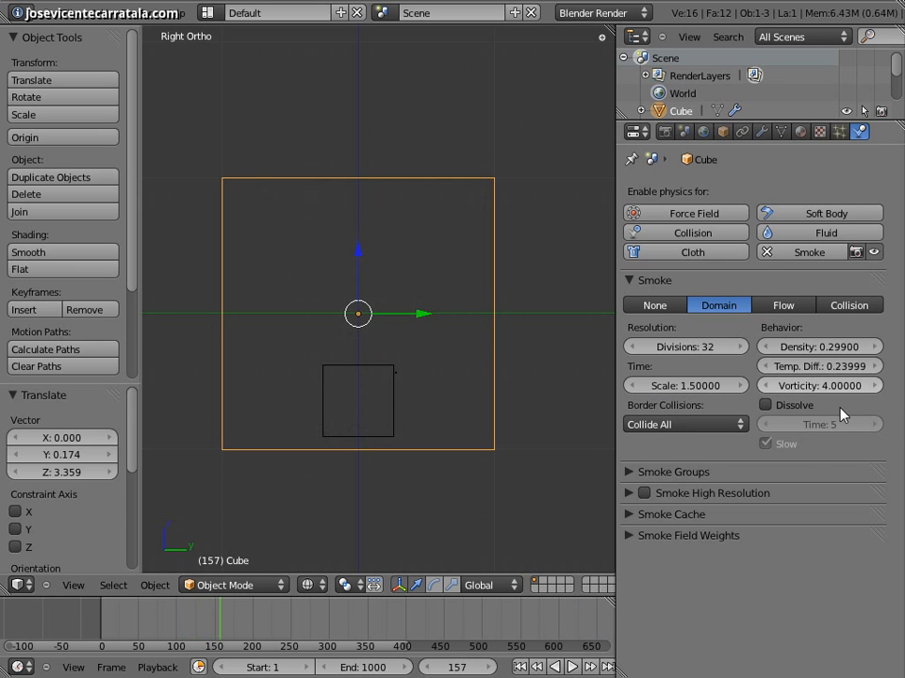
left_click(519, 667)
key("alt+a")
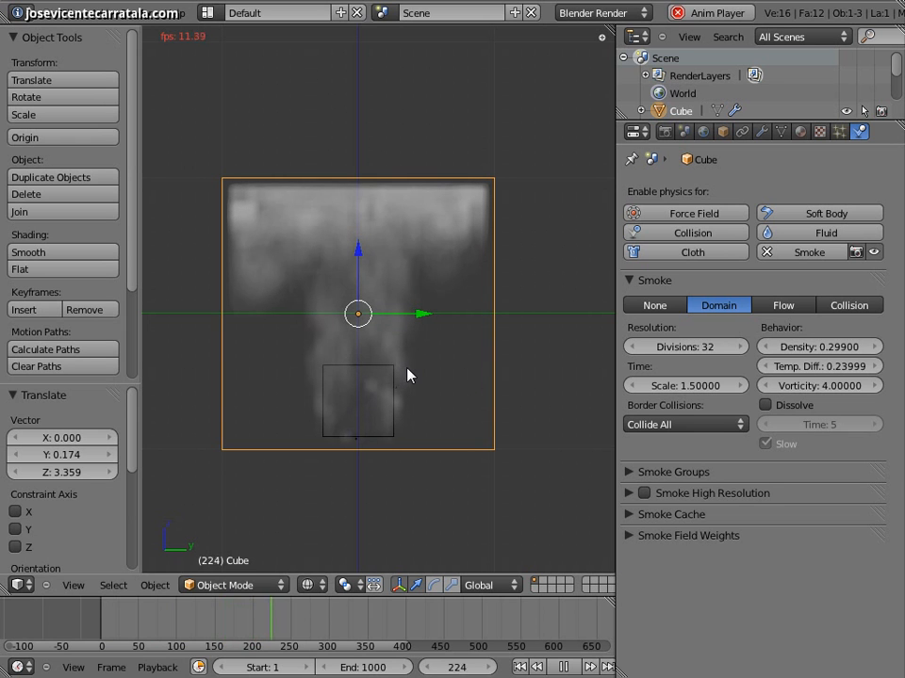
left_click(567, 668)
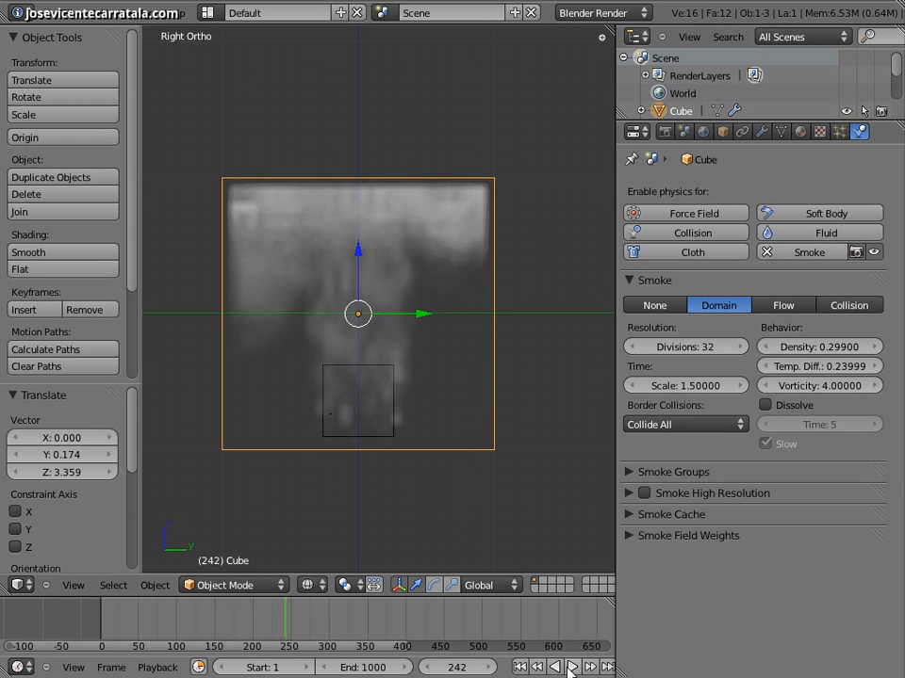
left_click(519, 667)
left_click(571, 668)
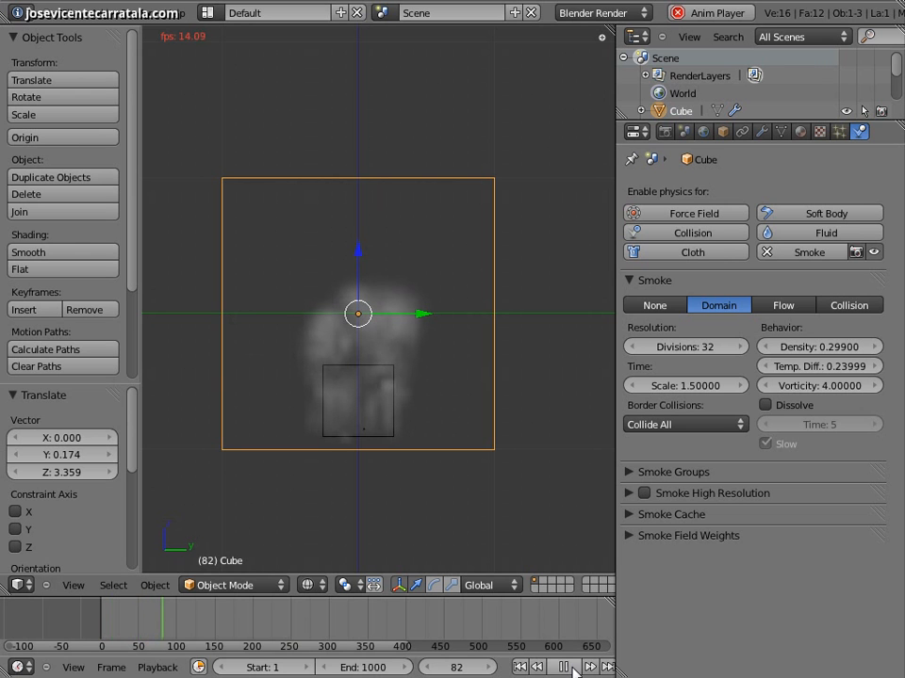
left_click(570, 668)
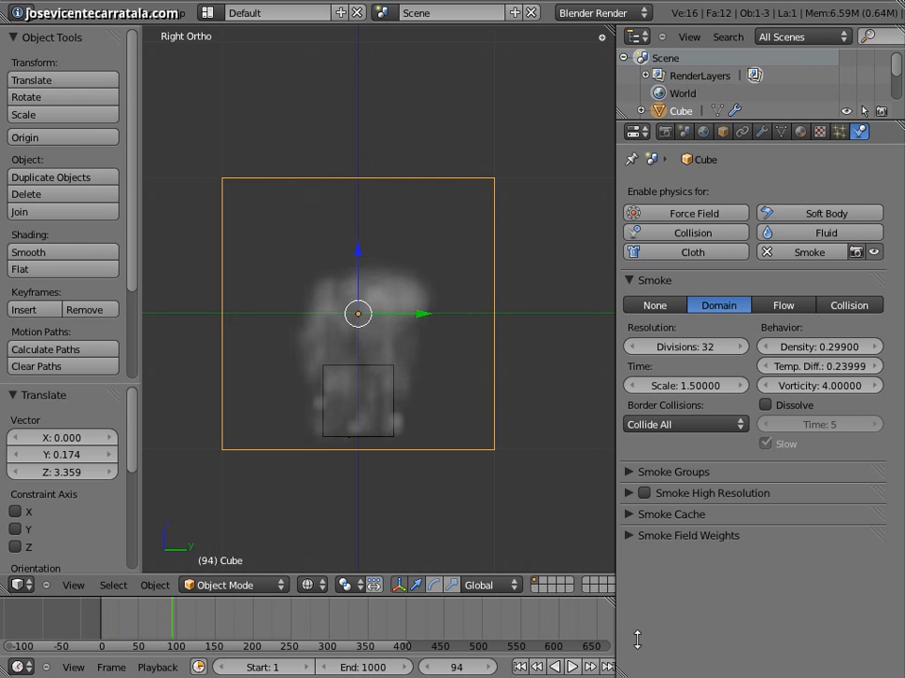
- Enable Dissolve on the smoke domain and replay the simulation from the first frame
left_click(765, 405)
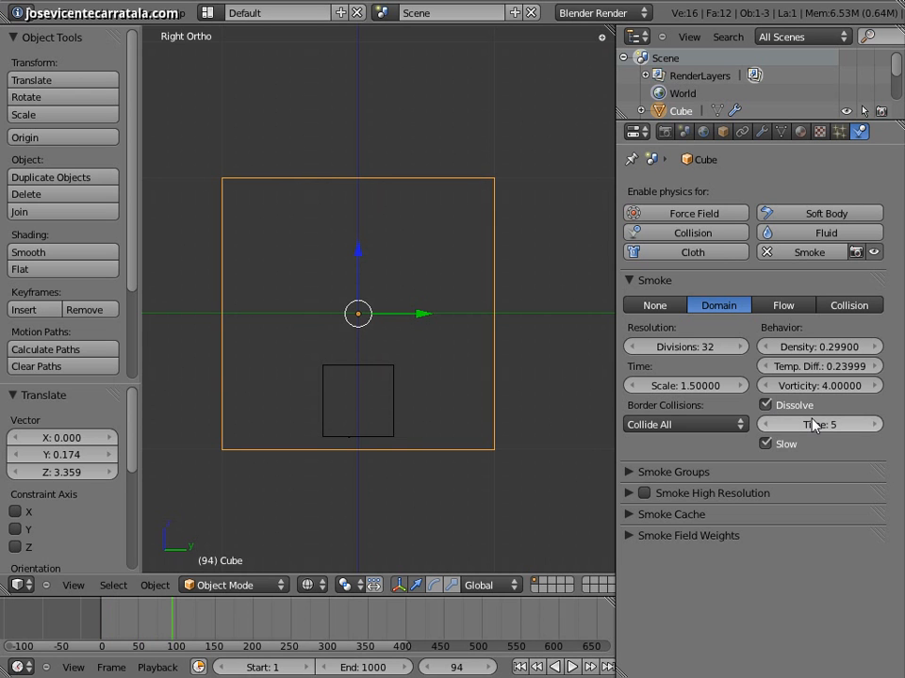
left_click(520, 668)
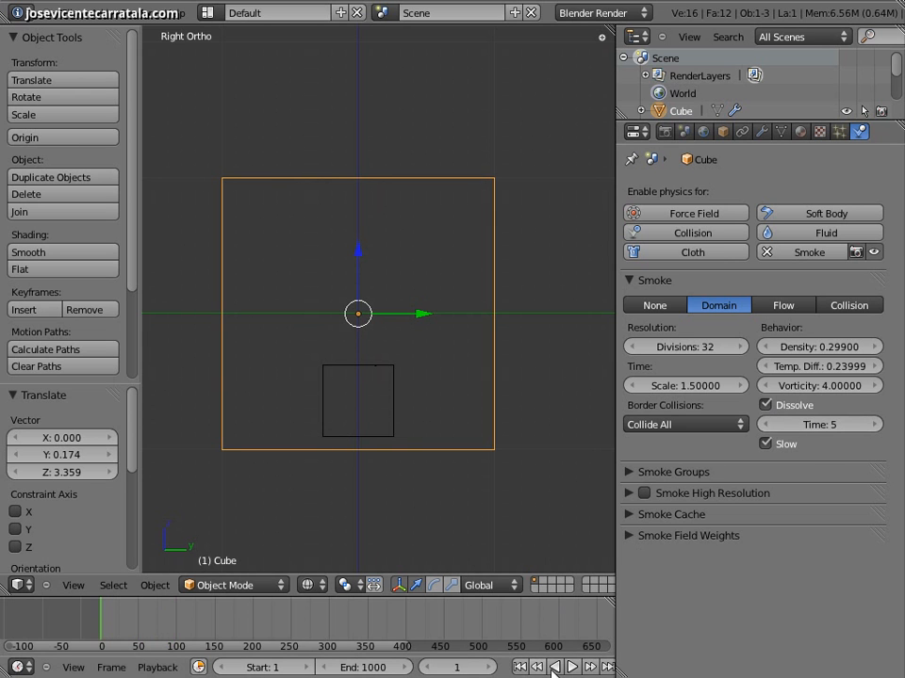
left_click(572, 667)
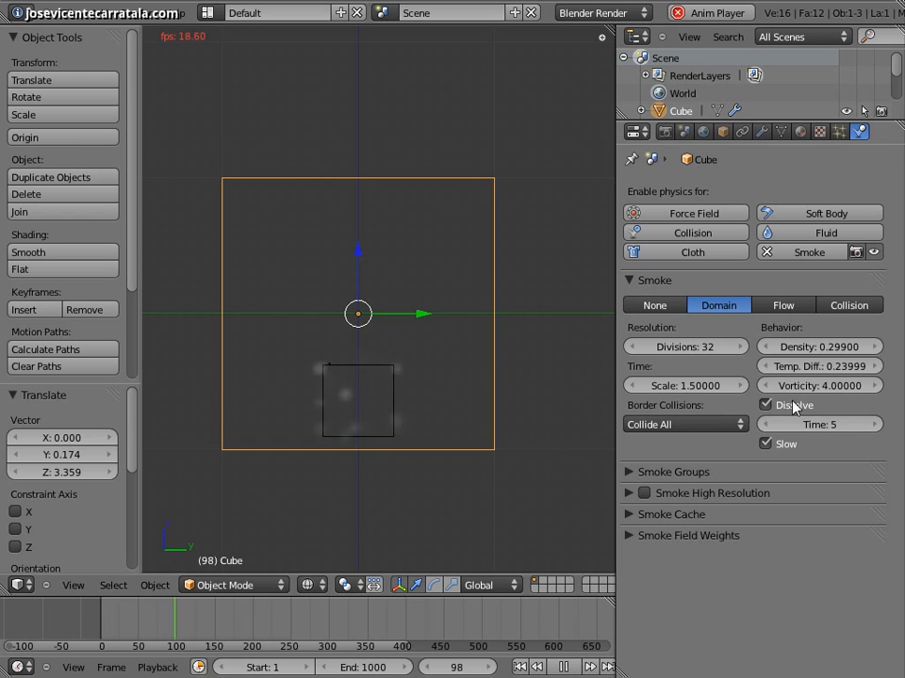
- Set the smoke domain's dissolve time to 61, replay the simulation from the first frame, and stop playback
left_click_drag(745, 429, 876, 430)
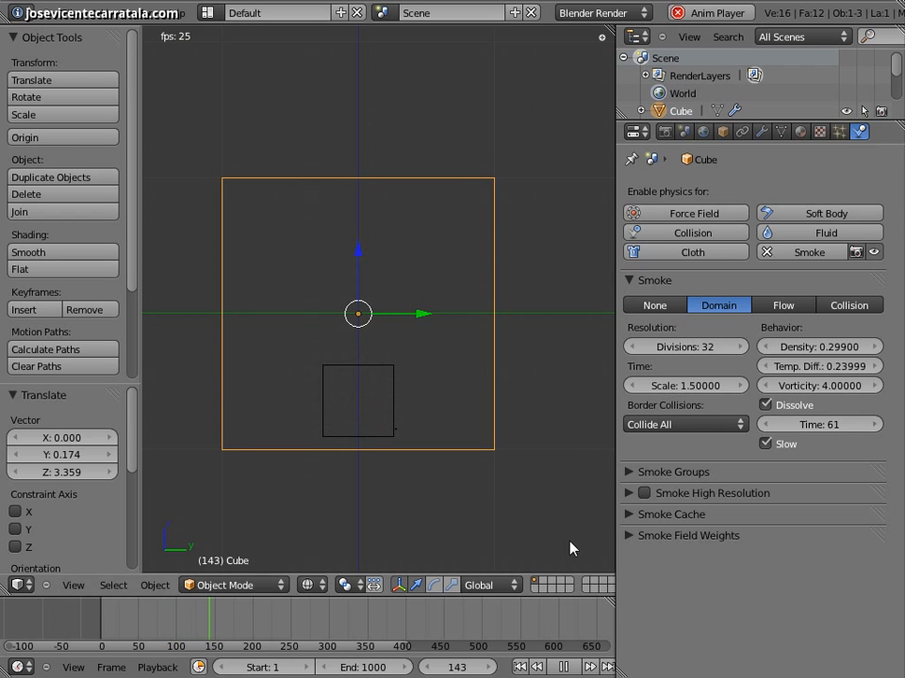
left_click(521, 667)
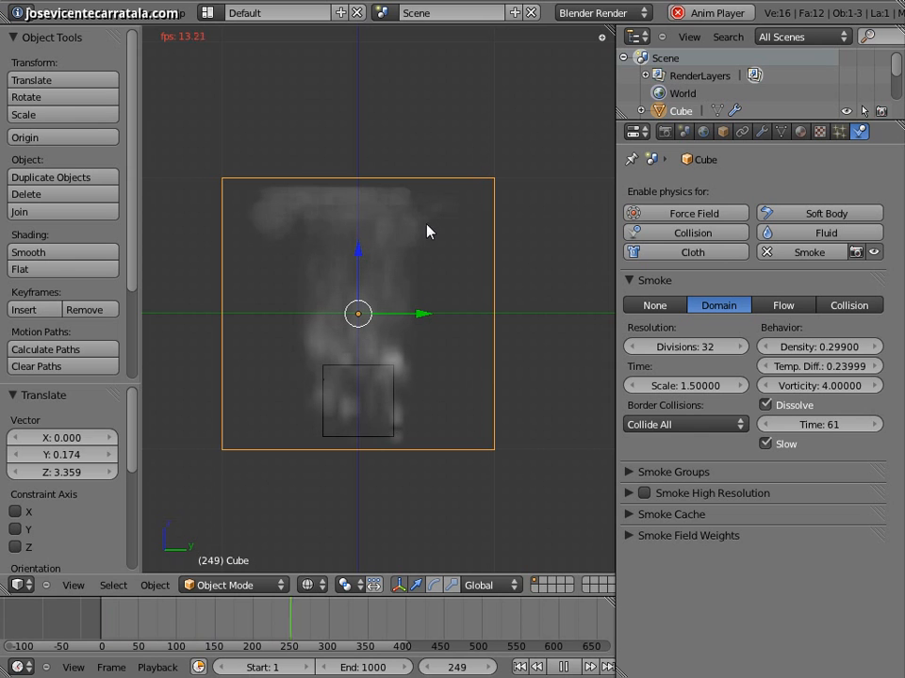
left_click(564, 667)
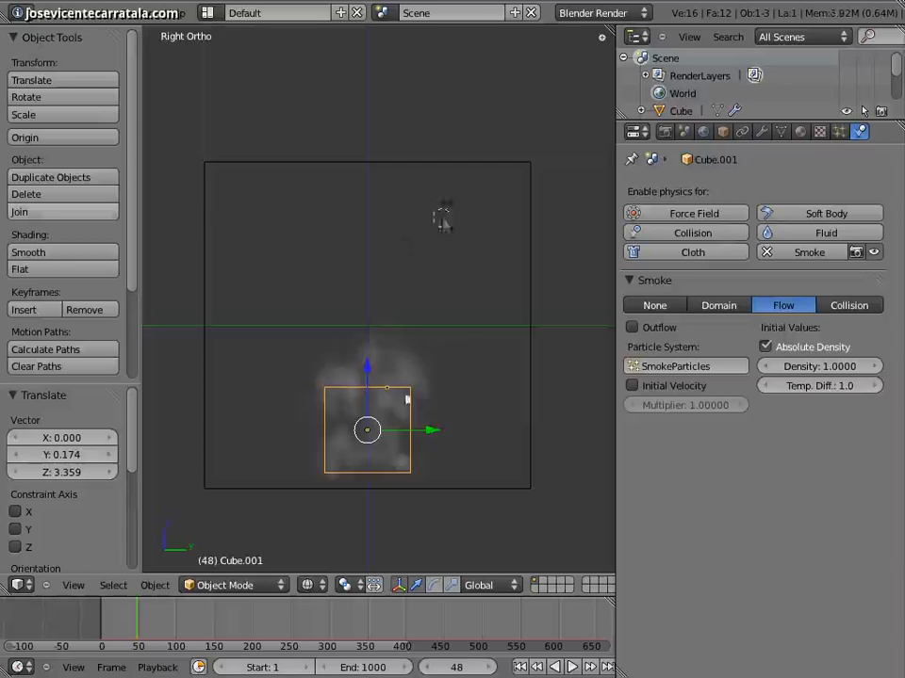
- Set the small flow emitter cube's initial density to 0.3327, replay the simulation from the first frame, and stop playback
scroll(405, 399, "up", 1)
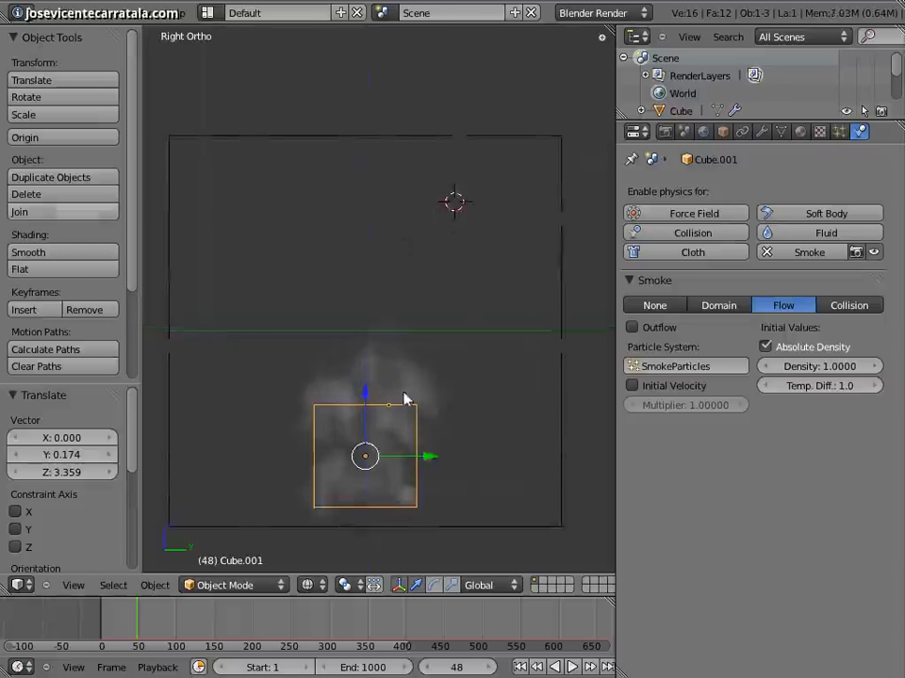
middle_click_drag(404, 398, 421, 364, "shift")
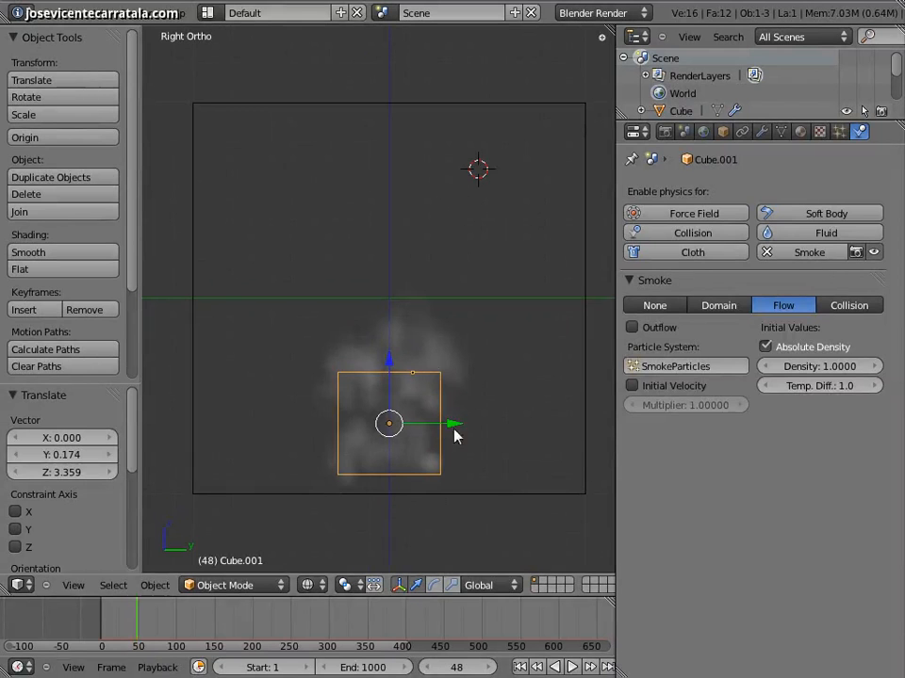
right_click(593, 413)
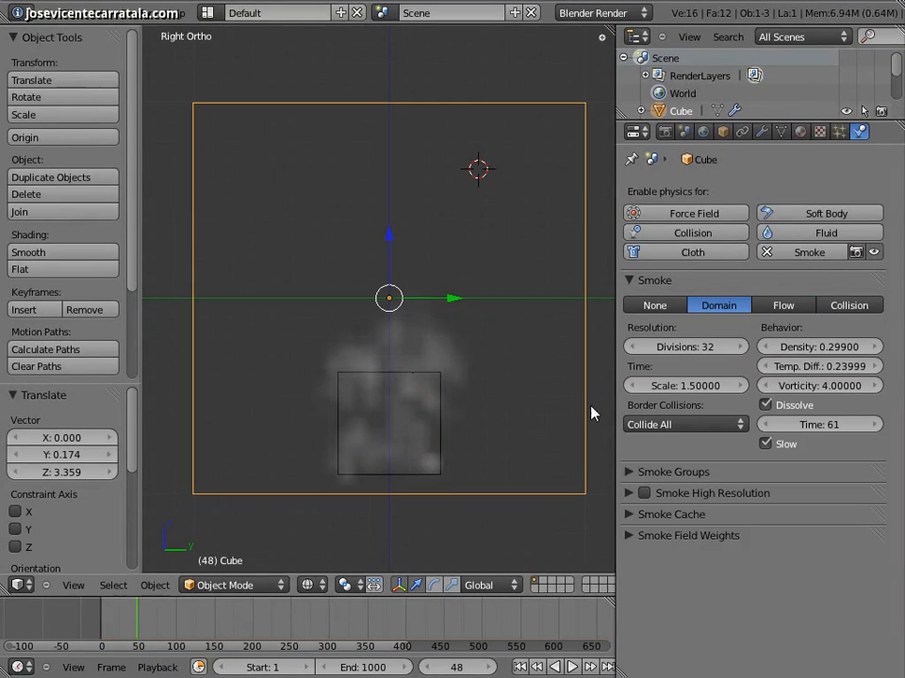
right_click(436, 425)
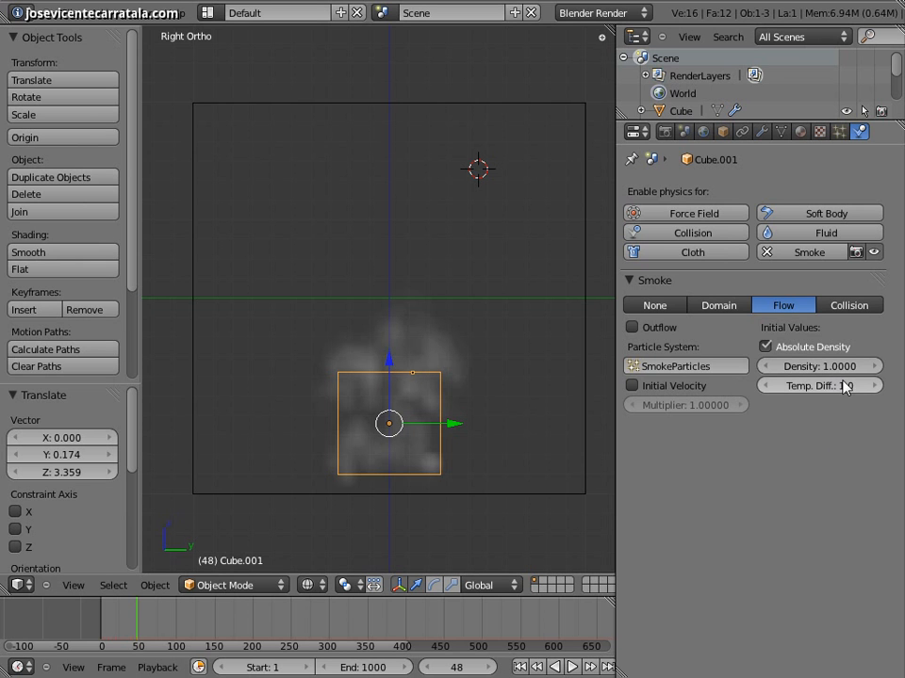
left_click_drag(796, 366, 721, 374)
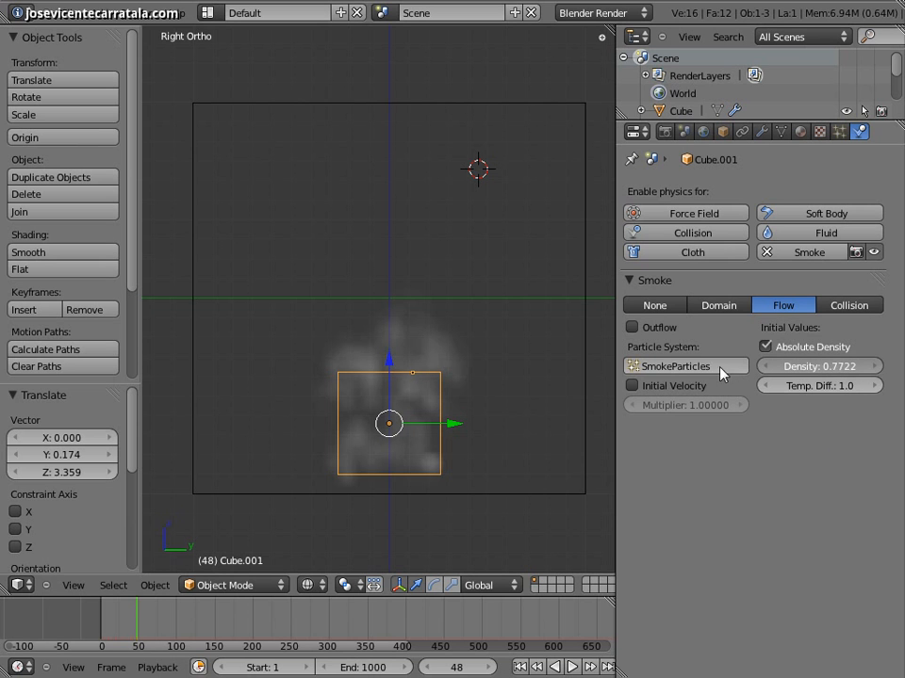
left_click_drag(595, 376, 541, 373)
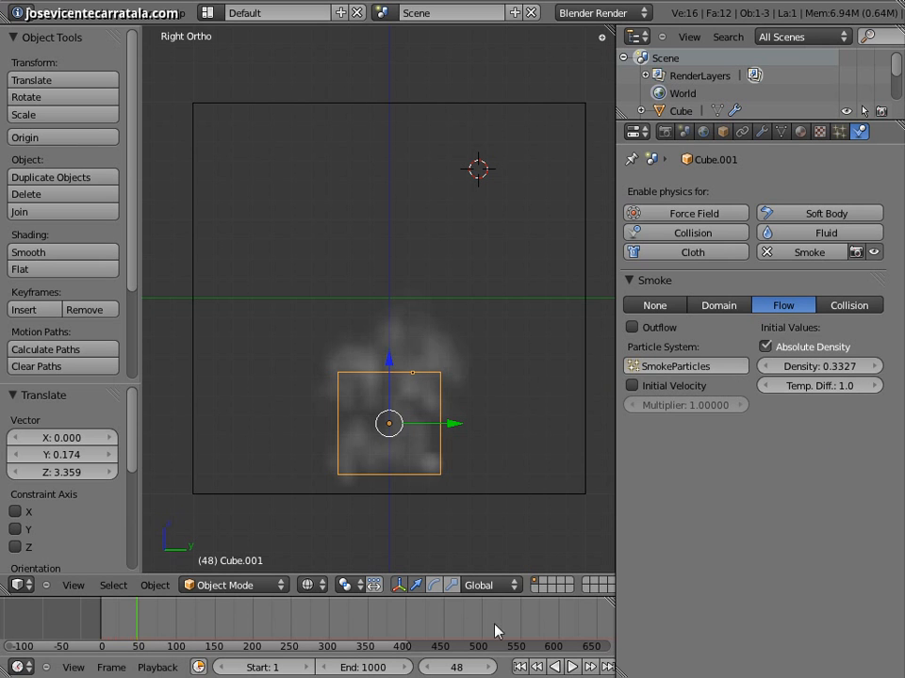
left_click(519, 667)
left_click(572, 667)
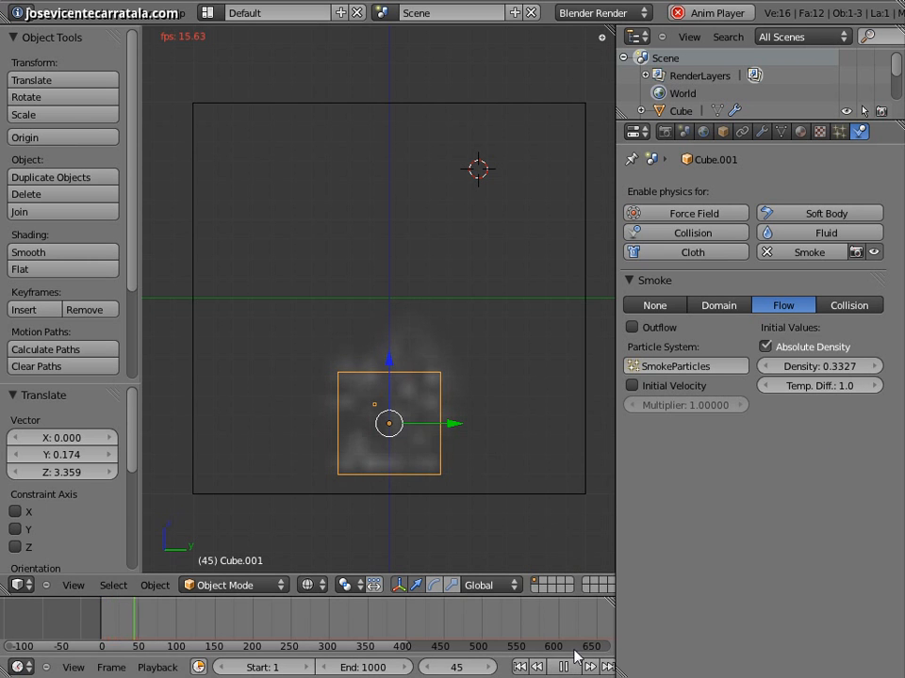
key("alt+a")
- Disable Dissolve on the domain cube, change its smoke type to Flow, and briefly replay the simulation from the first frame
right_click(585, 471)
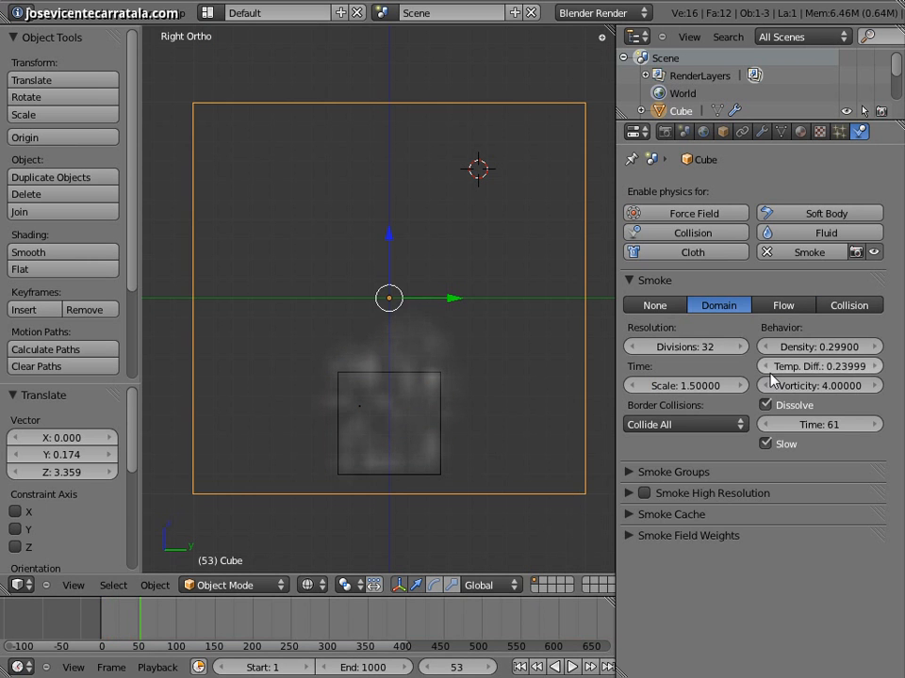
left_click(765, 406)
left_click(783, 306)
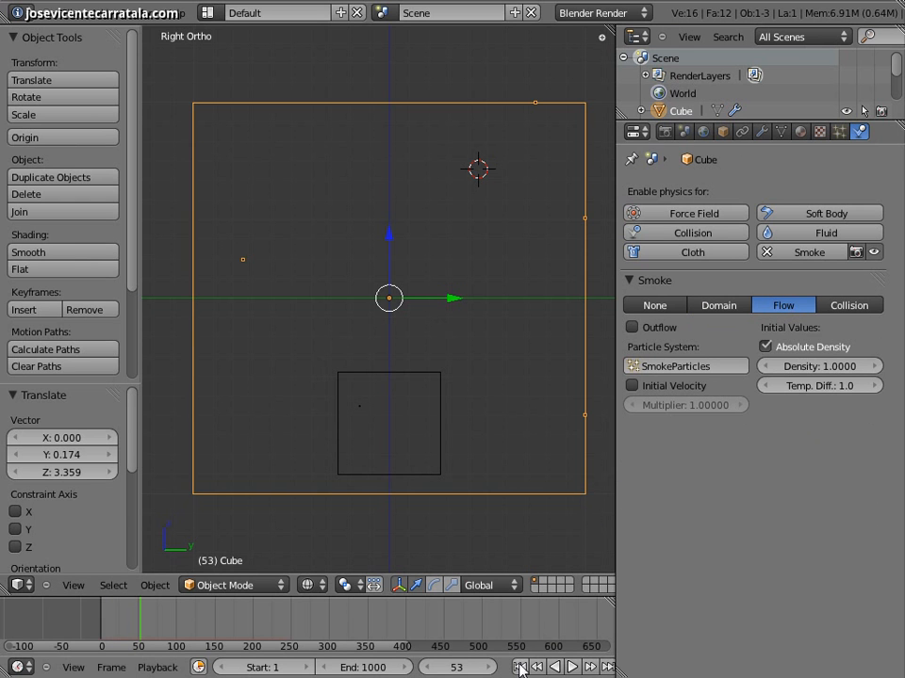
left_click(519, 667)
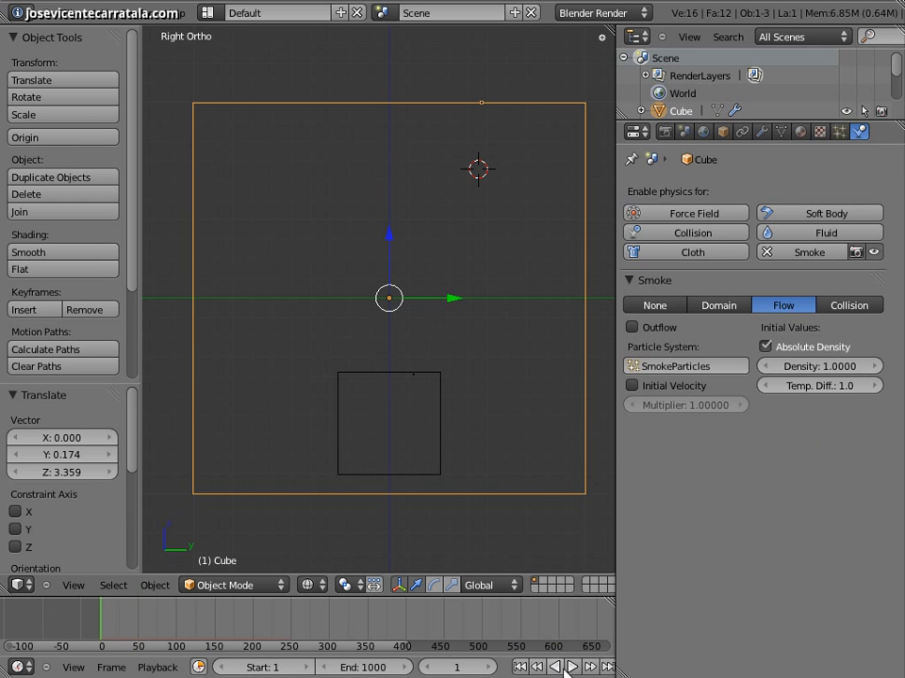
left_click(572, 667)
left_click(564, 667)
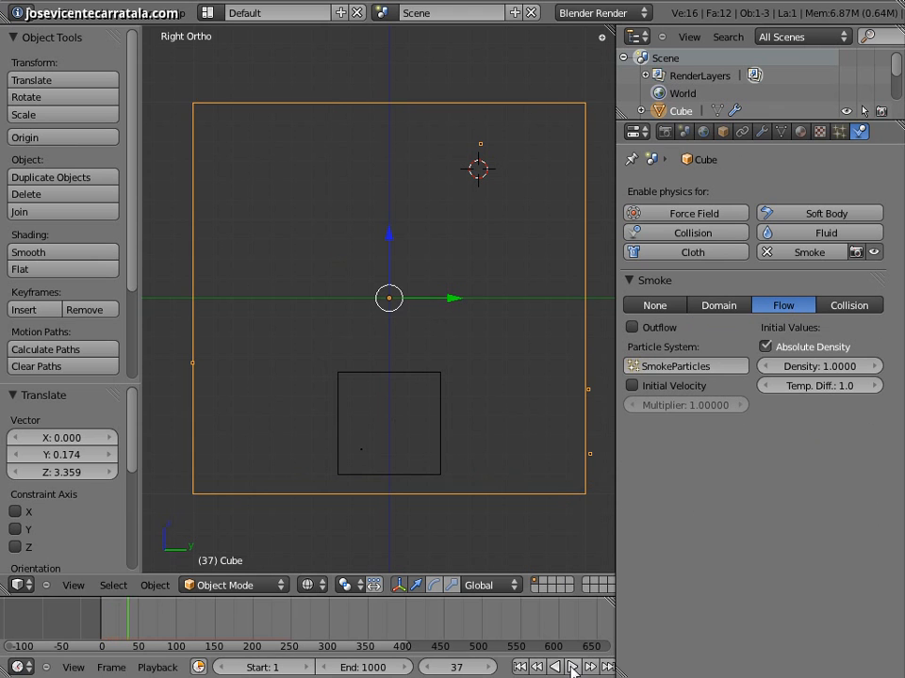
- Change the large cube's smoke type back to Domain, replay the simulation from the first frame with the emitter selected, and stop playback
right_click(435, 464)
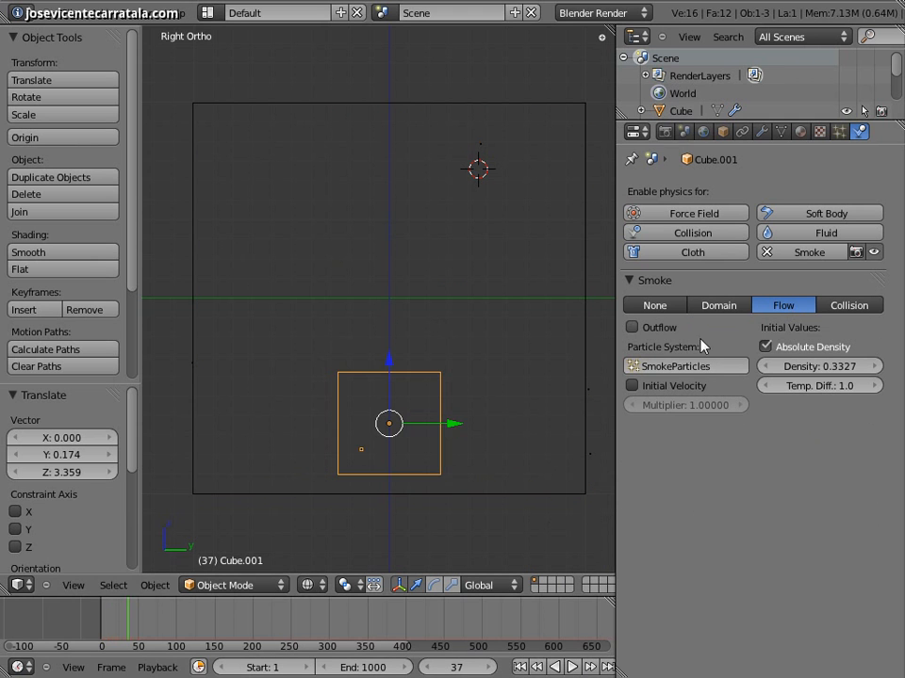
right_click(583, 500)
left_click(718, 305)
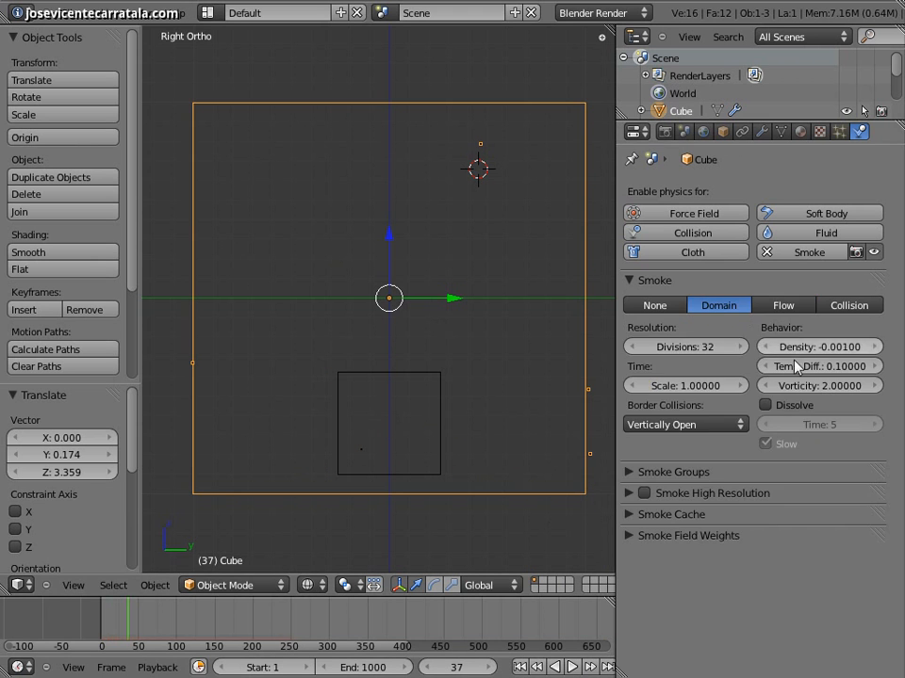
right_click(439, 478)
left_click(538, 666)
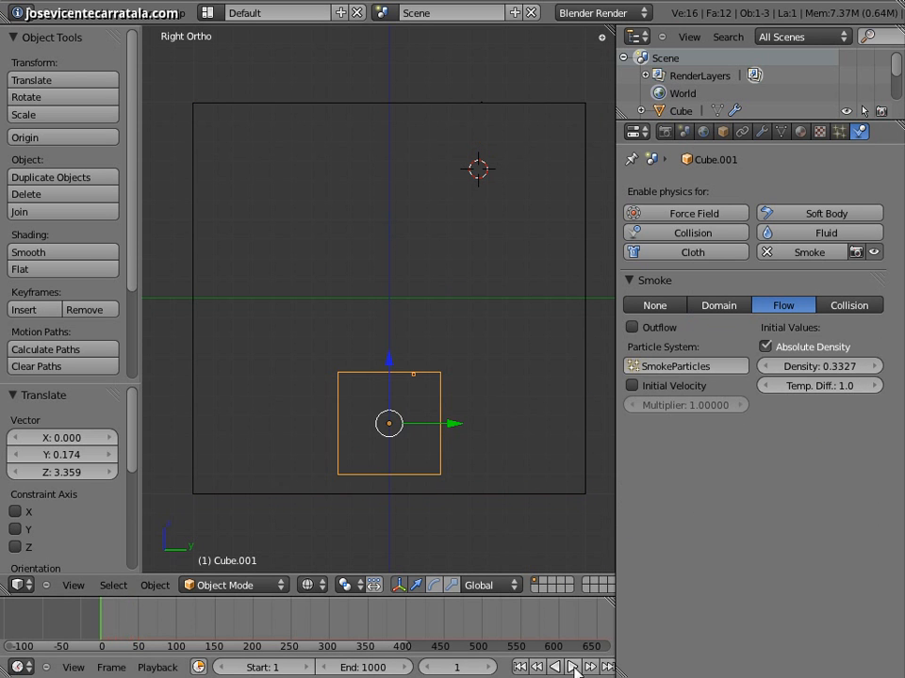
left_click(573, 667)
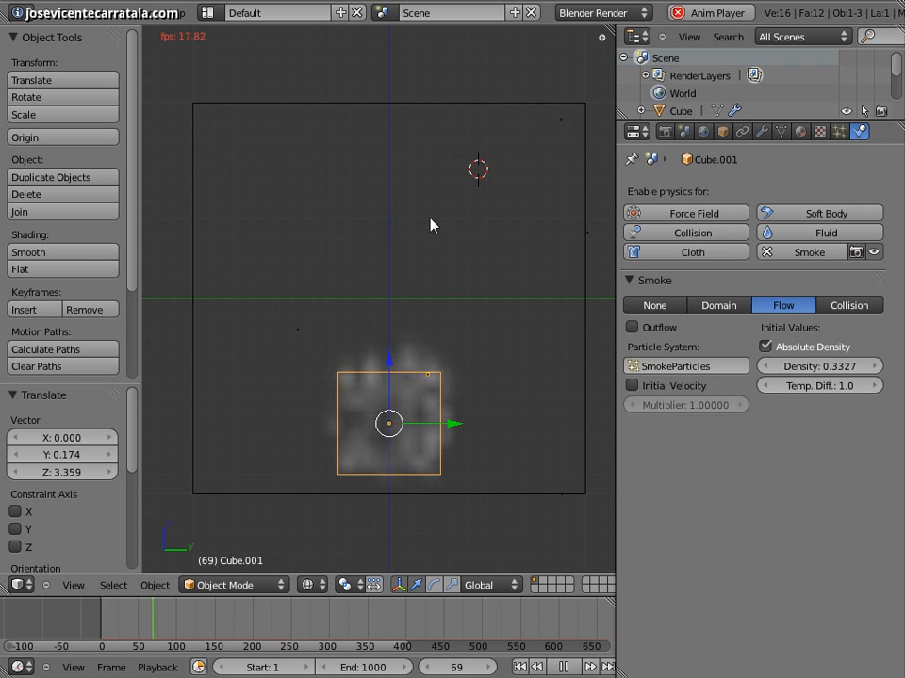
left_click(565, 669)
- Remove the SmokeParticles system from the domain cube and replay the simulation from the first frame
right_click(585, 494)
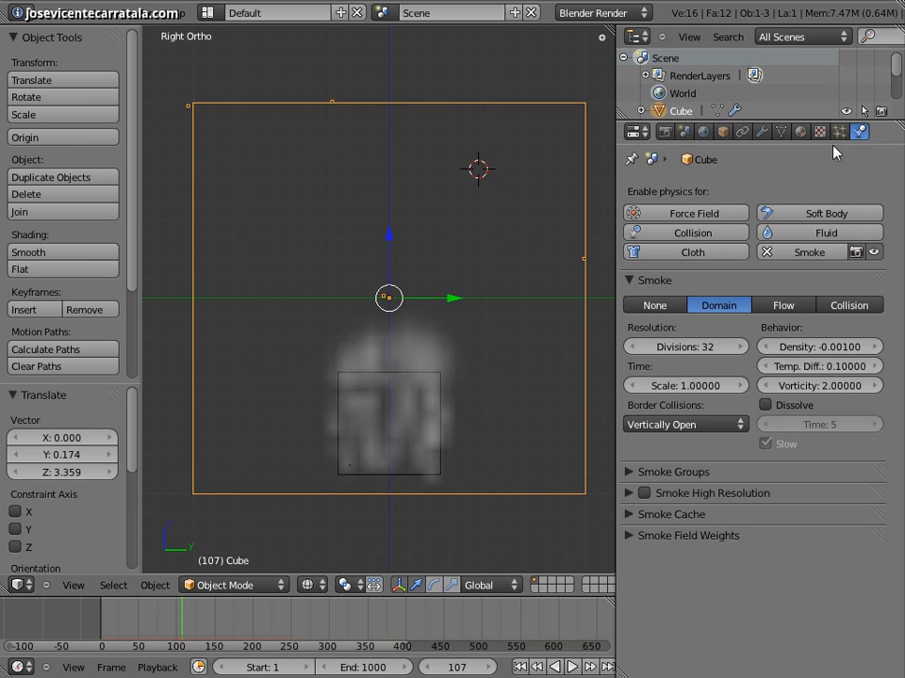
left_click(838, 131)
scroll(829, 283, "up", 3)
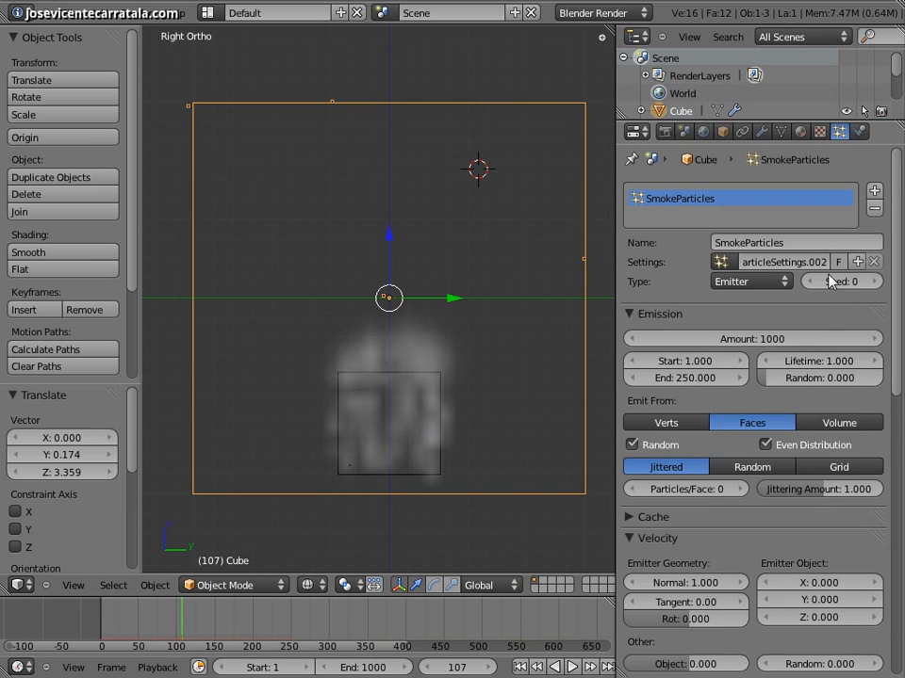
left_click(873, 213)
left_click(858, 131)
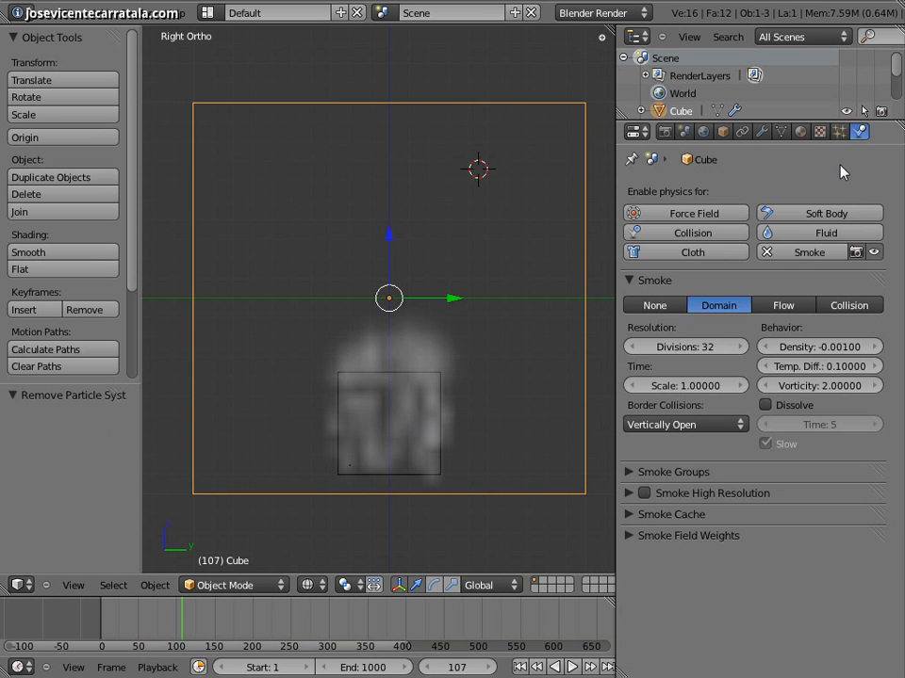
left_click(519, 667)
left_click(571, 667)
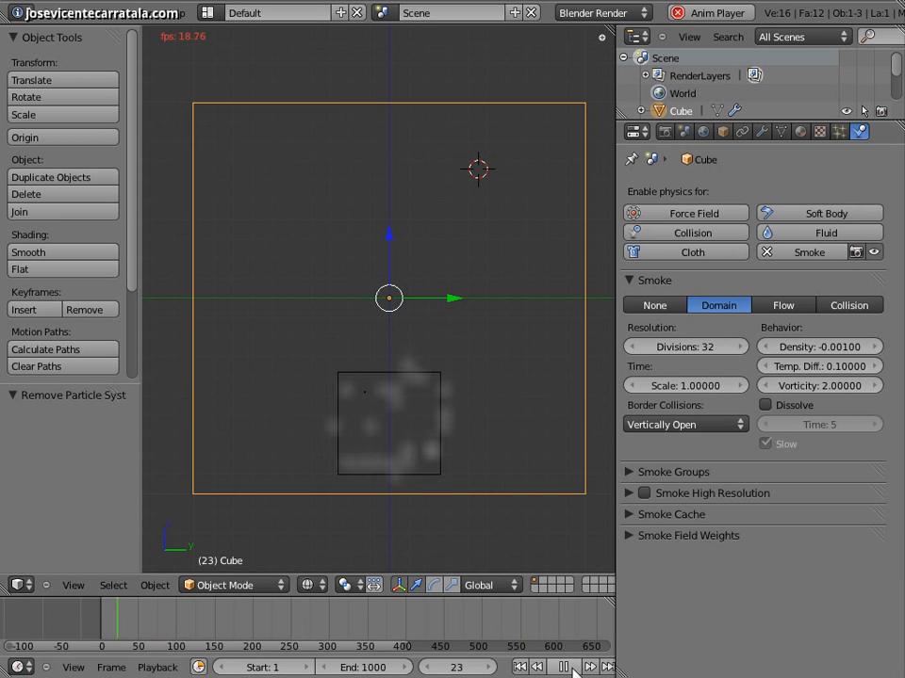
- Set the small flow emitter cube's initial density to 0.2188 and restart the simulation from the first frame
right_click(448, 447)
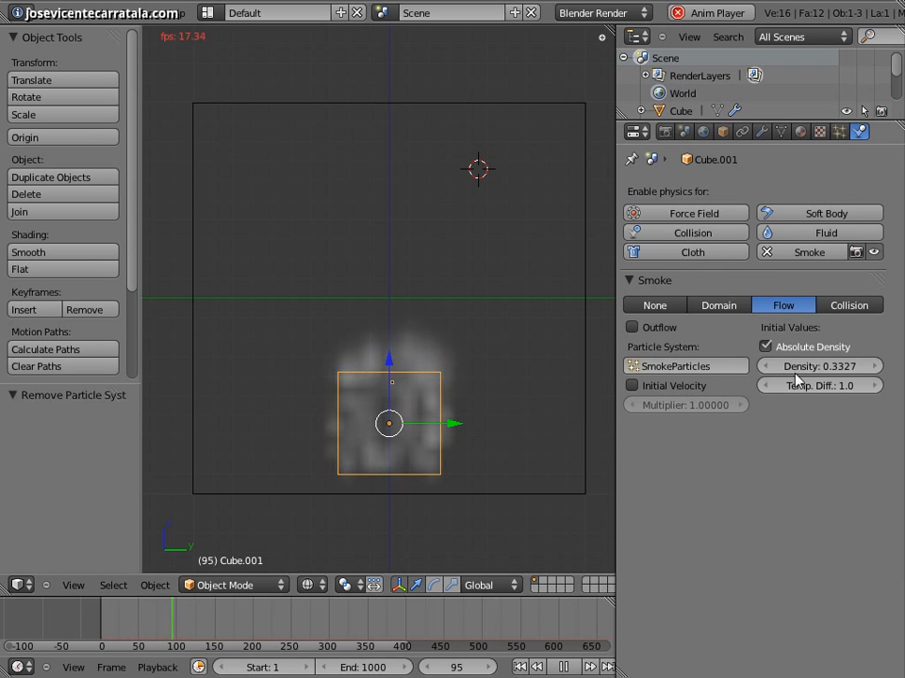
left_click_drag(797, 379, 687, 464)
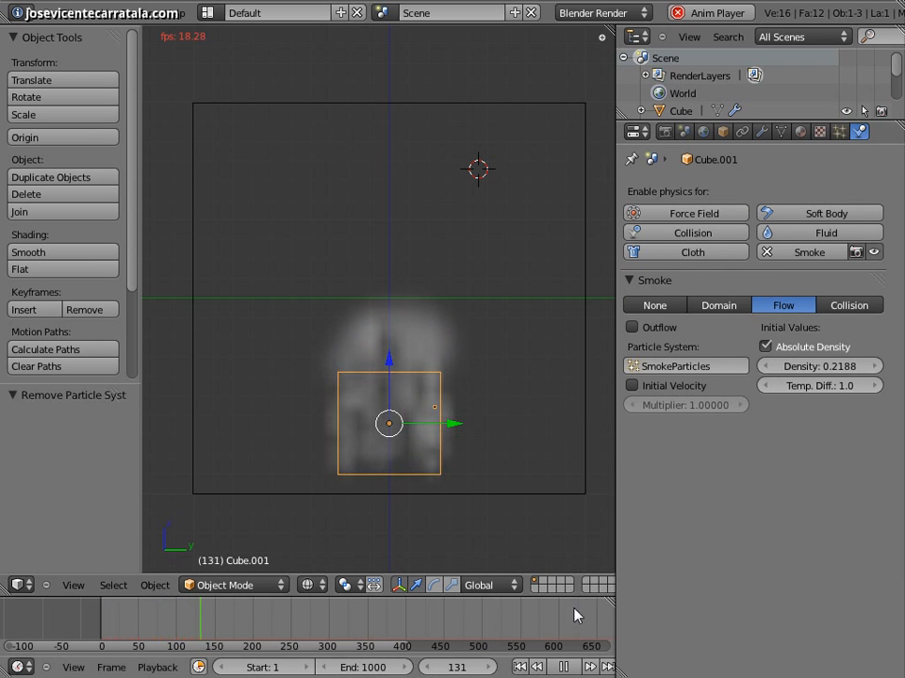
left_click(520, 668)
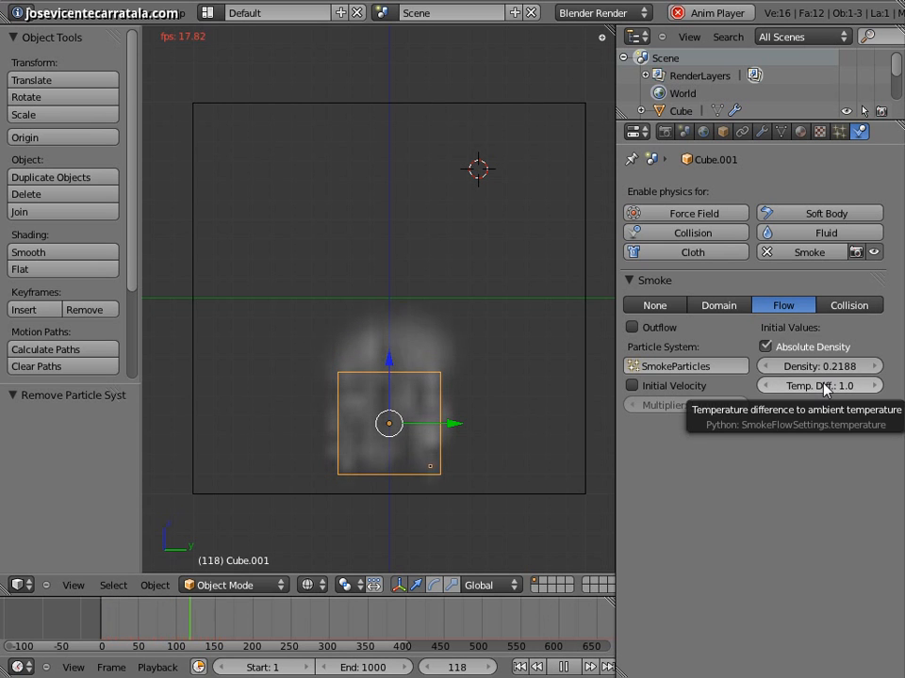
- Set the flow emitter's temperature difference to 5.0, replay the simulation from the first frame, and stop playback
left_click_drag(817, 389, 859, 390)
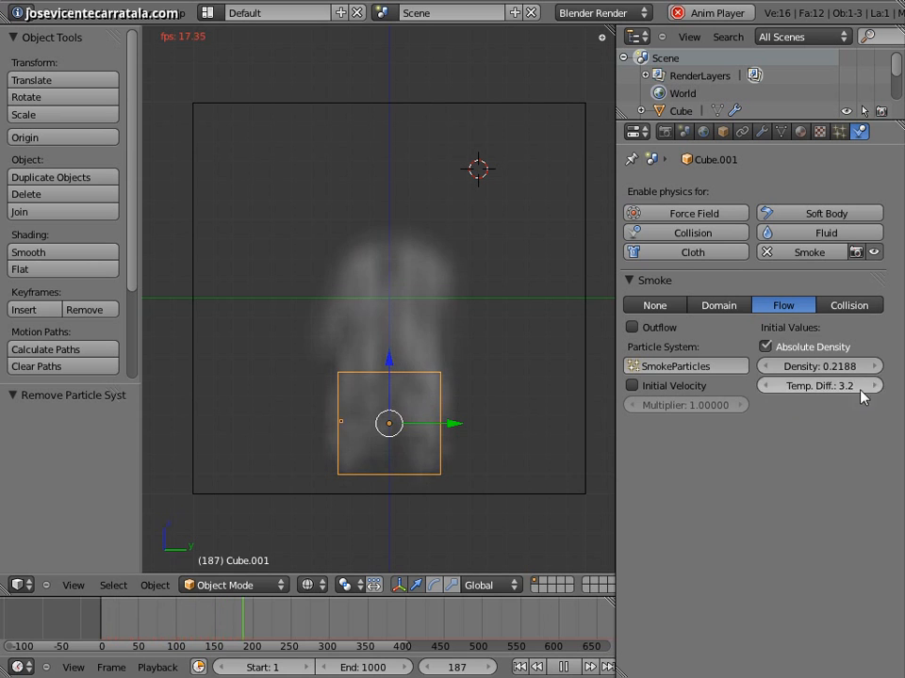
left_click(858, 386)
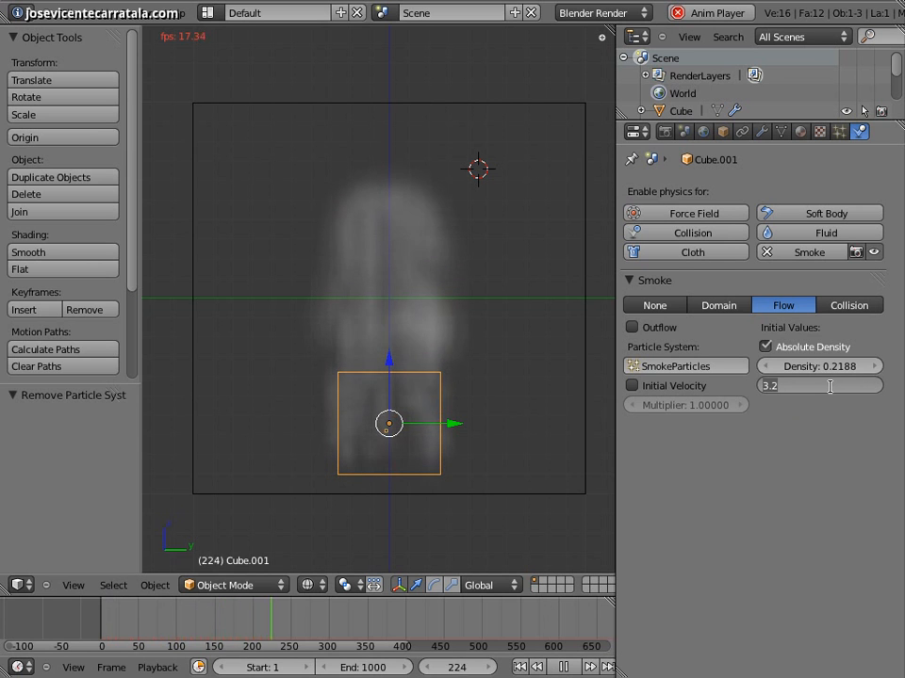
type("5")
key("Return")
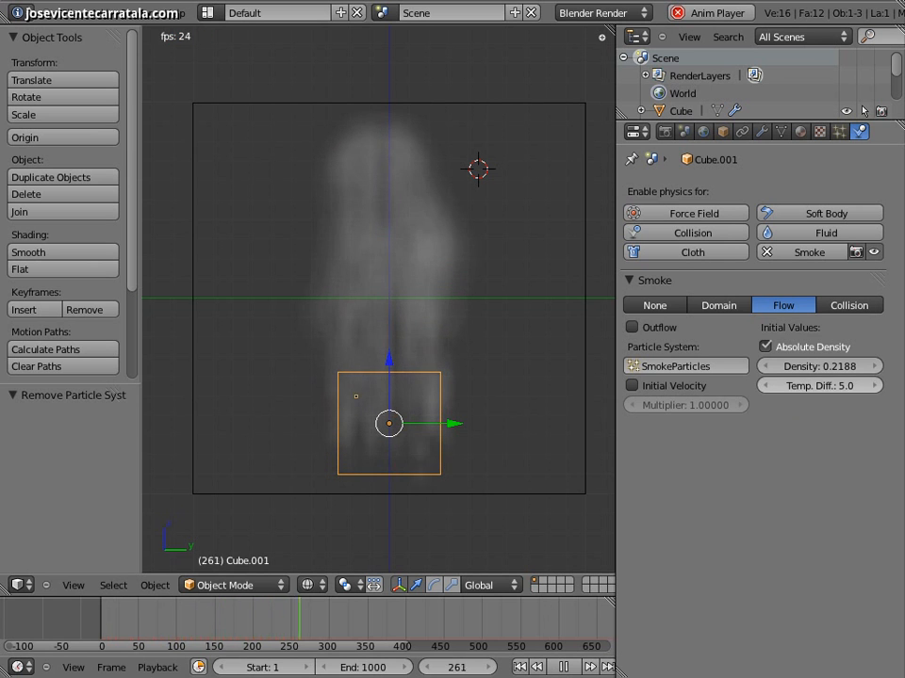
left_click(519, 667)
left_click(564, 667)
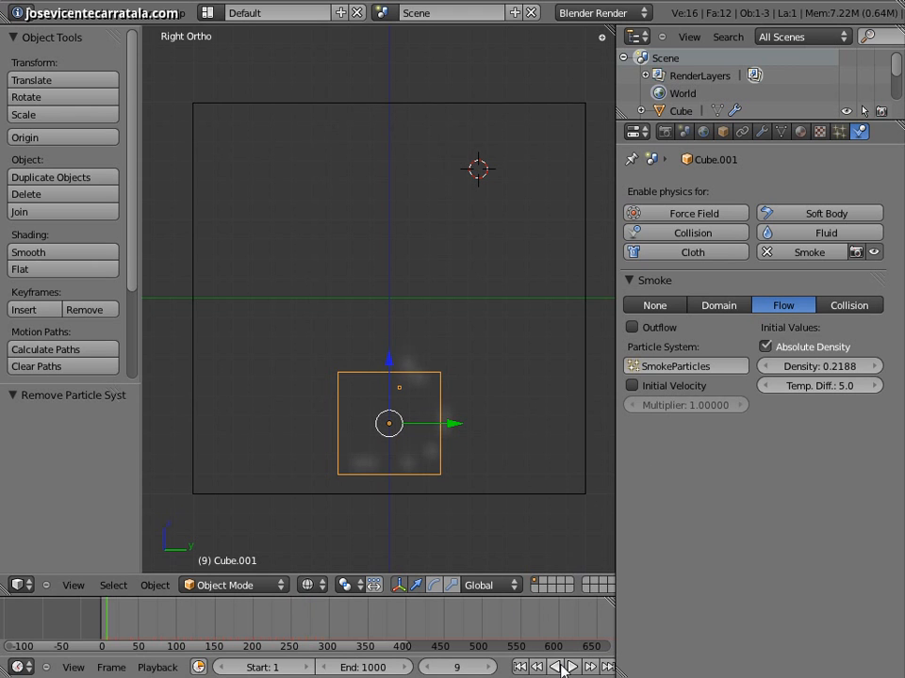
left_click(573, 667)
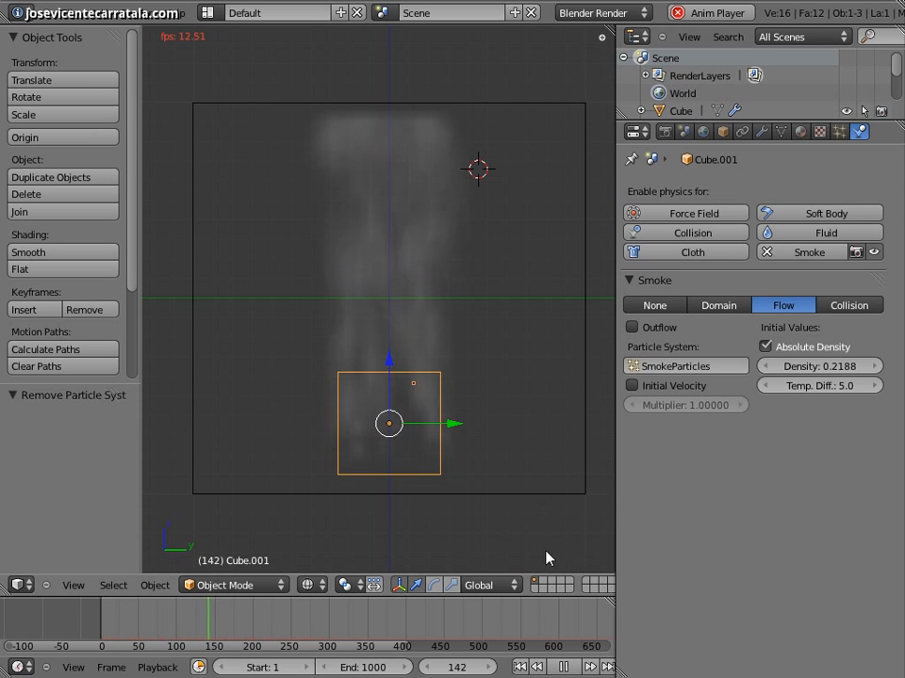
left_click(565, 667)
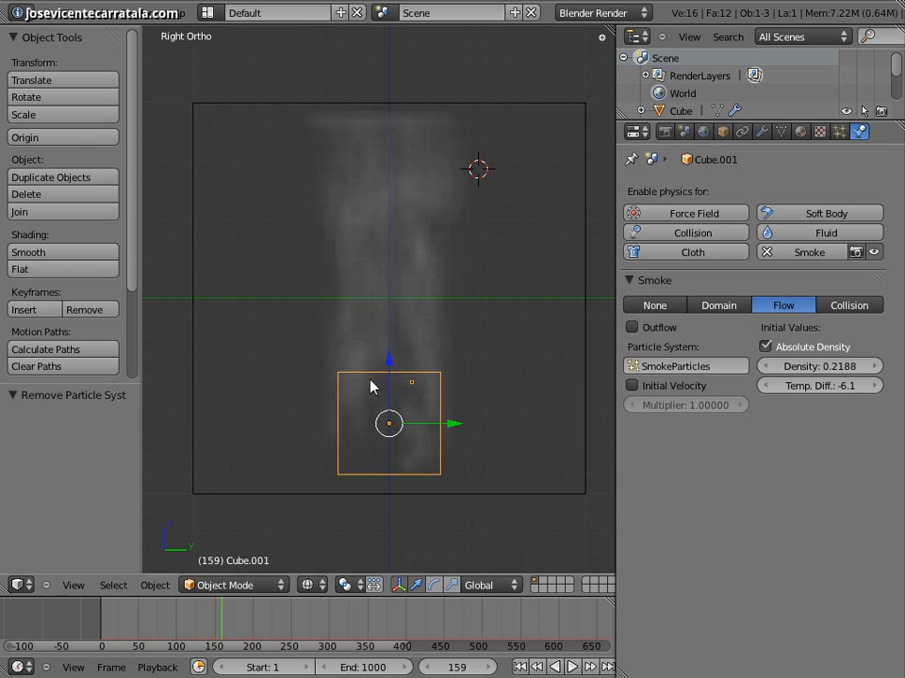
- Set the flow emitter's temperature difference to -6.1, replay the simulation from the first frame, stop it, and select the domain cube
left_click(519, 667)
left_click(572, 667)
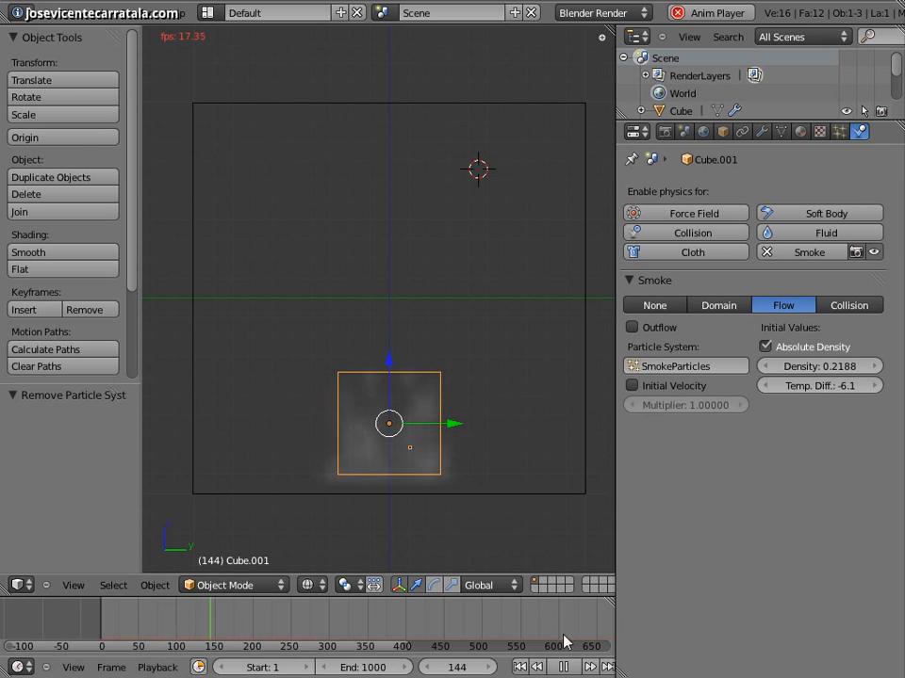
left_click(564, 666)
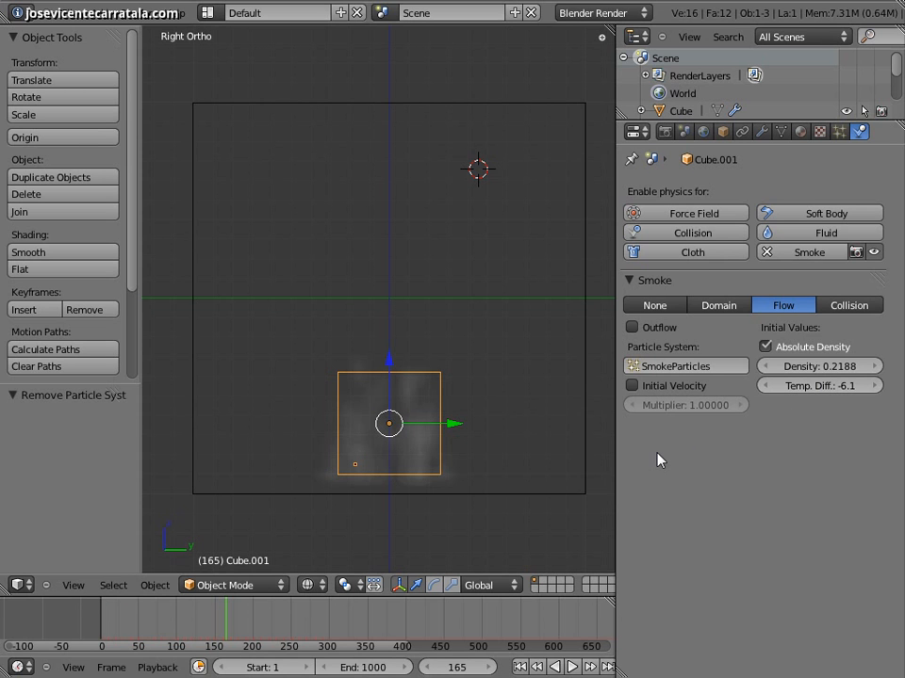
right_click(585, 489)
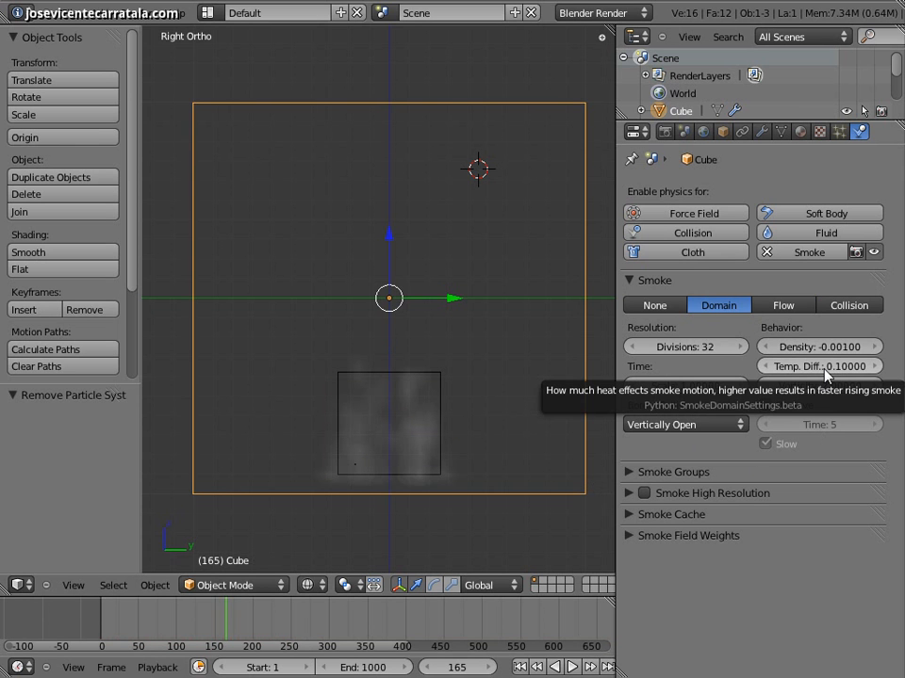
- Move the emitter cube along Y to the domain's right side and place a duplicate about 1.146 units away in negative Y
right_click(443, 476)
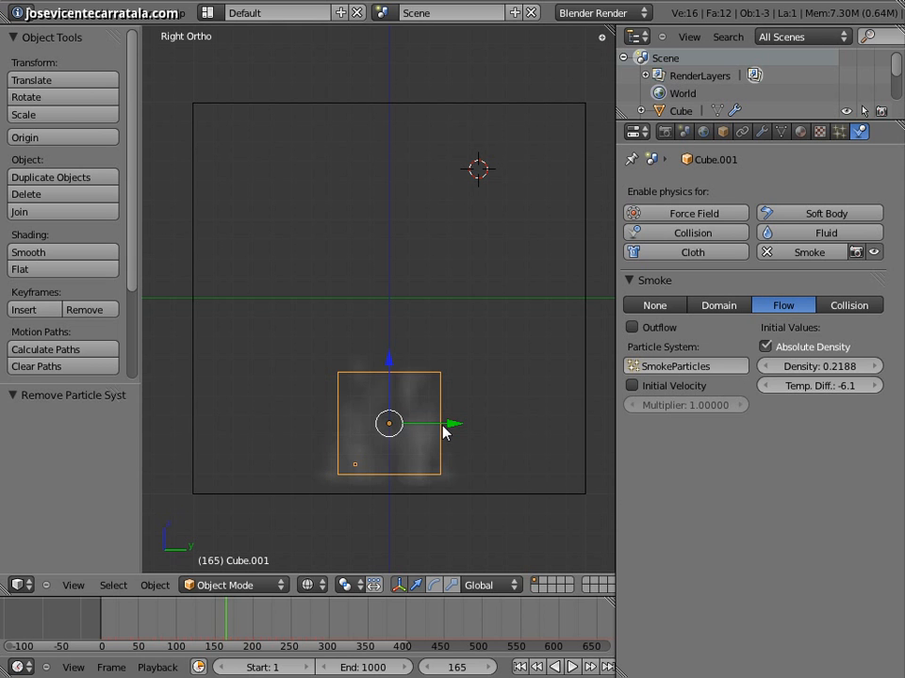
left_click_drag(442, 429, 349, 436)
key("shift+d")
left_click(556, 434)
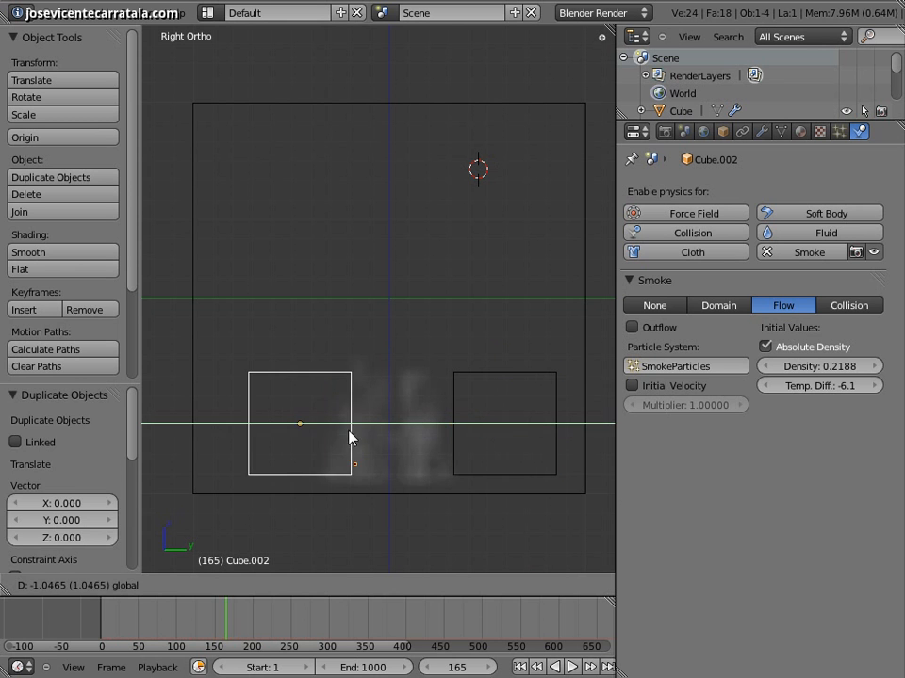
left_click(339, 436)
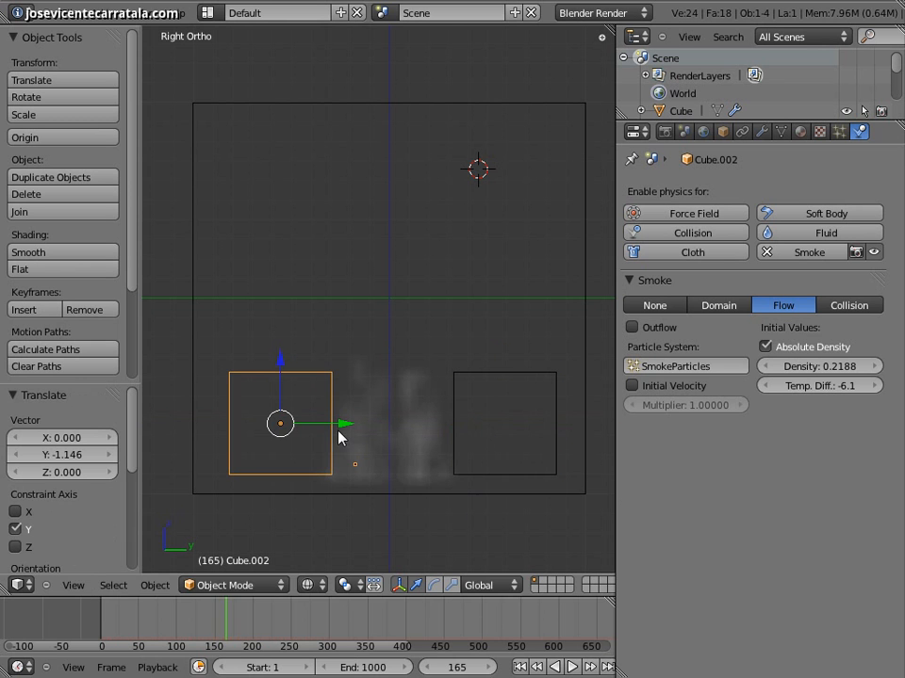
- Replay the simulation with both emitter cubes from the first frame and stop playback
left_click(519, 666)
left_click(573, 667)
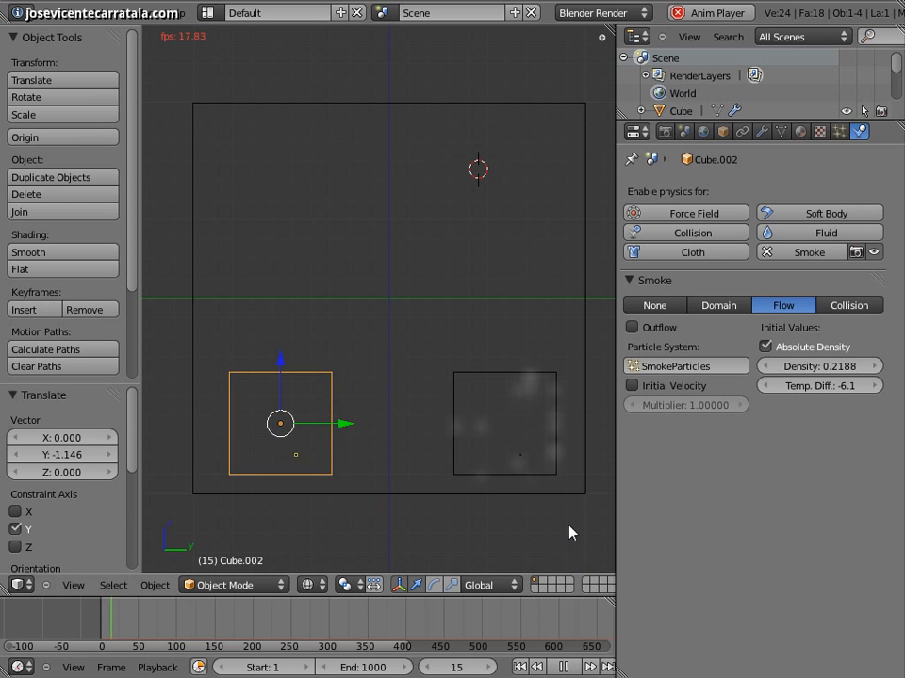
left_click(563, 665)
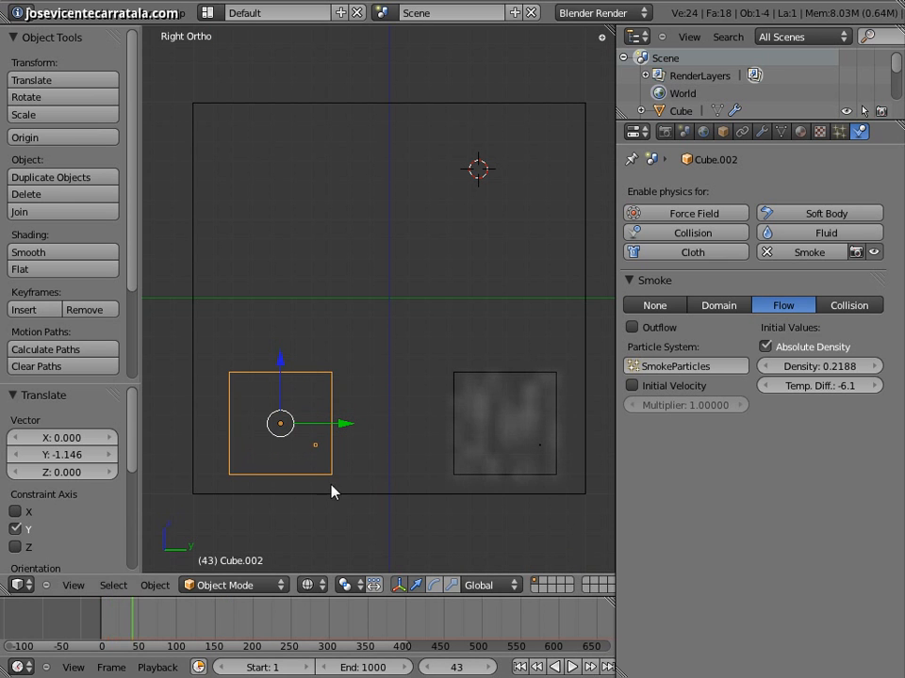
- Reset the duplicate emitter's smoke settings by switching its type to None and back to Flow, and replay from the first frame
right_click(330, 477)
right_click(330, 477)
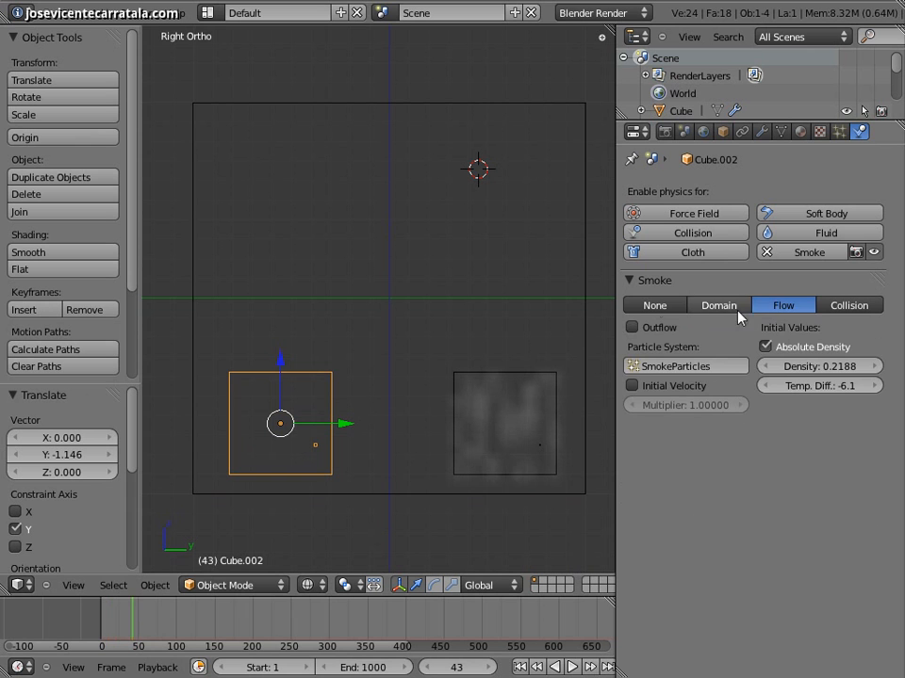
left_click(655, 305)
left_click(783, 305)
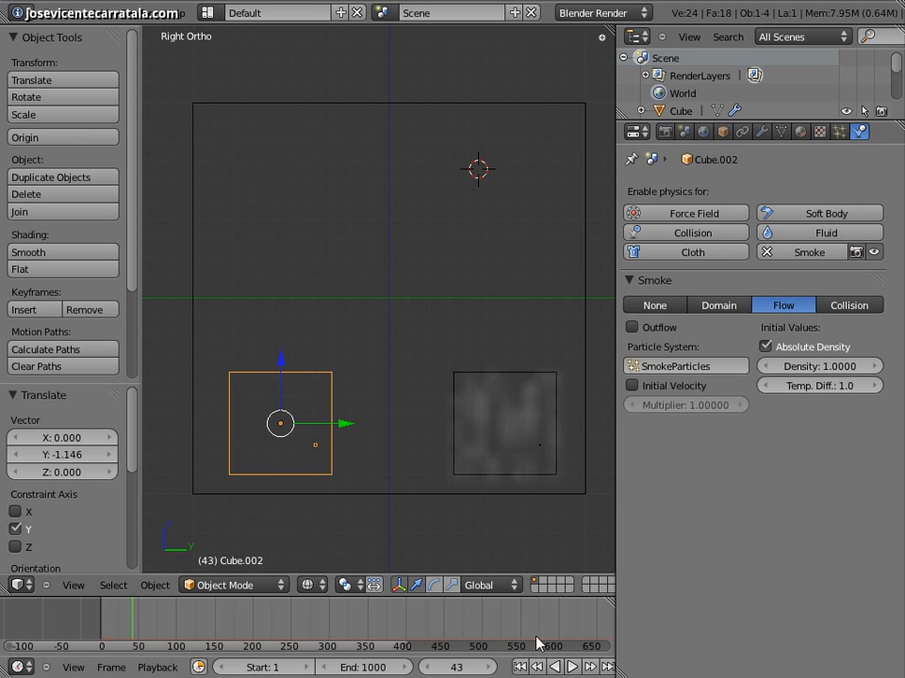
left_click(520, 667)
left_click(572, 666)
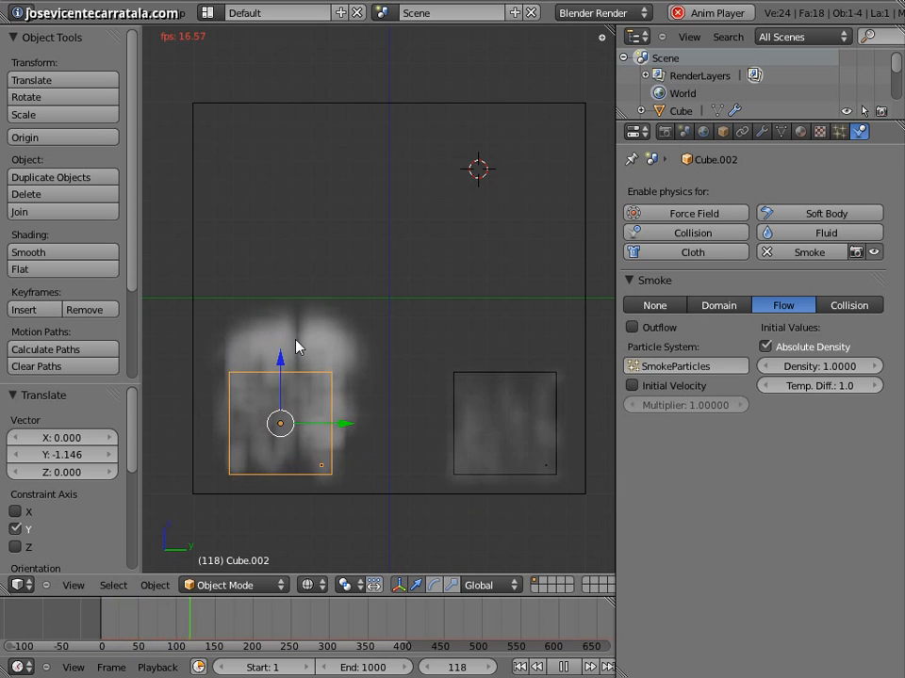
- Set the original emitter cube's temperature difference to 10.0 while the simulation plays
right_click(463, 451)
right_click(456, 439)
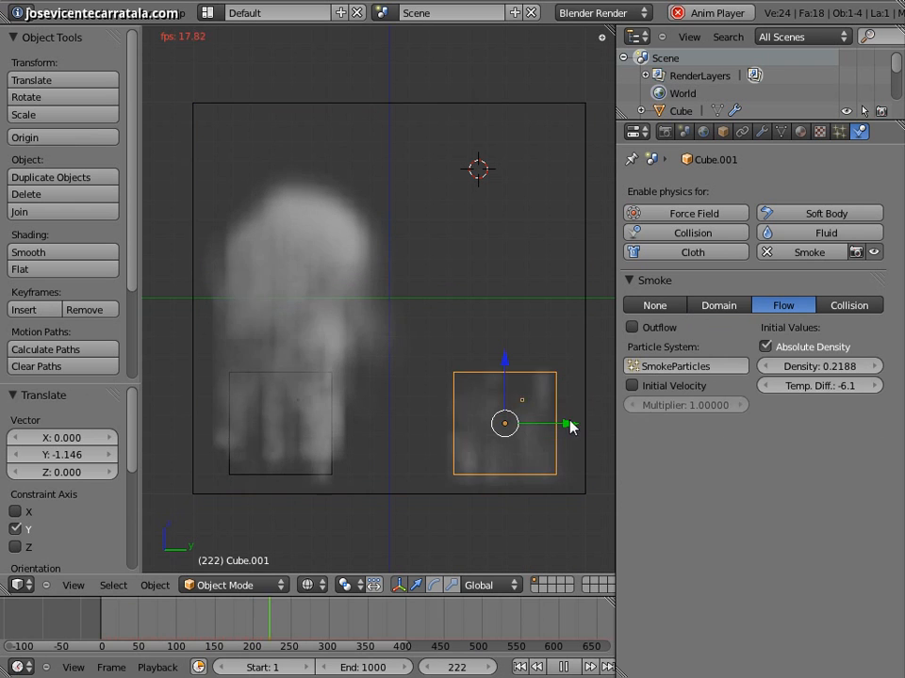
left_click_drag(817, 382, 862, 386)
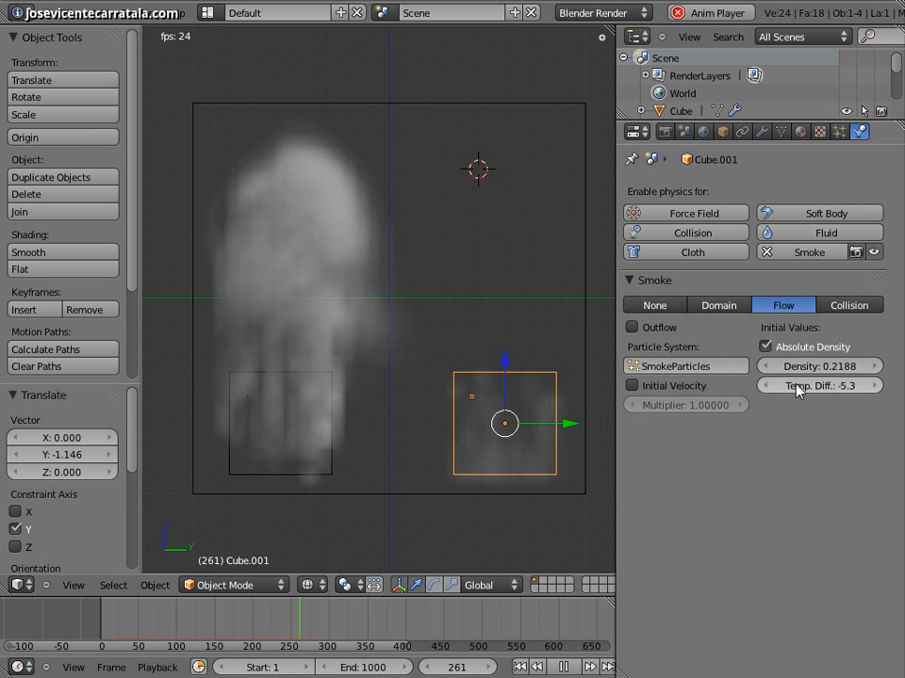
left_click(797, 389)
type("1")
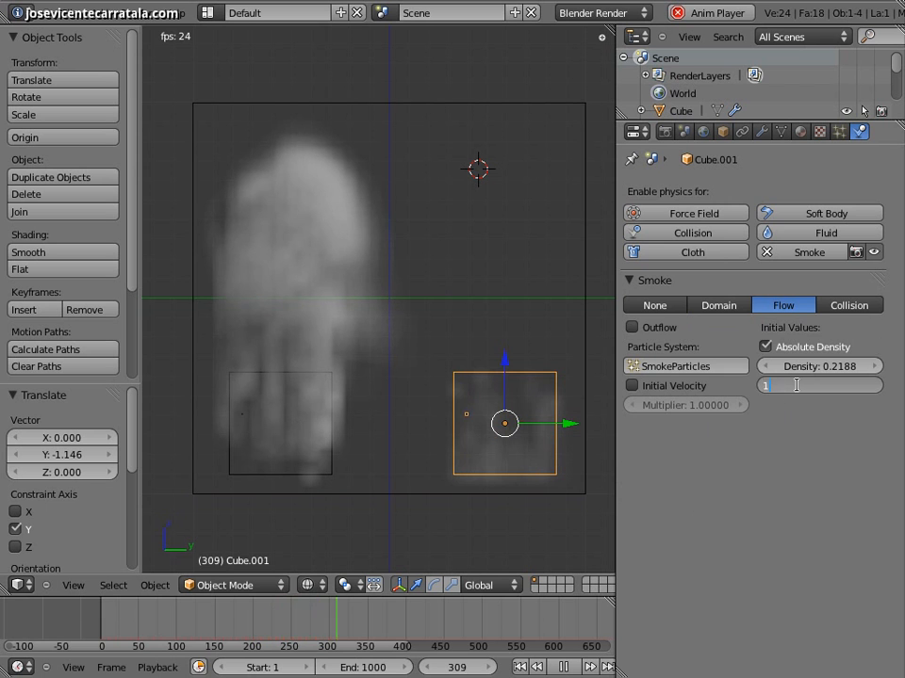
type("0")
key("Return")
- Check the duplicate emitter's flow settings, reselect the original emitter cube, and set its temperature difference to 5.0
right_click(331, 465)
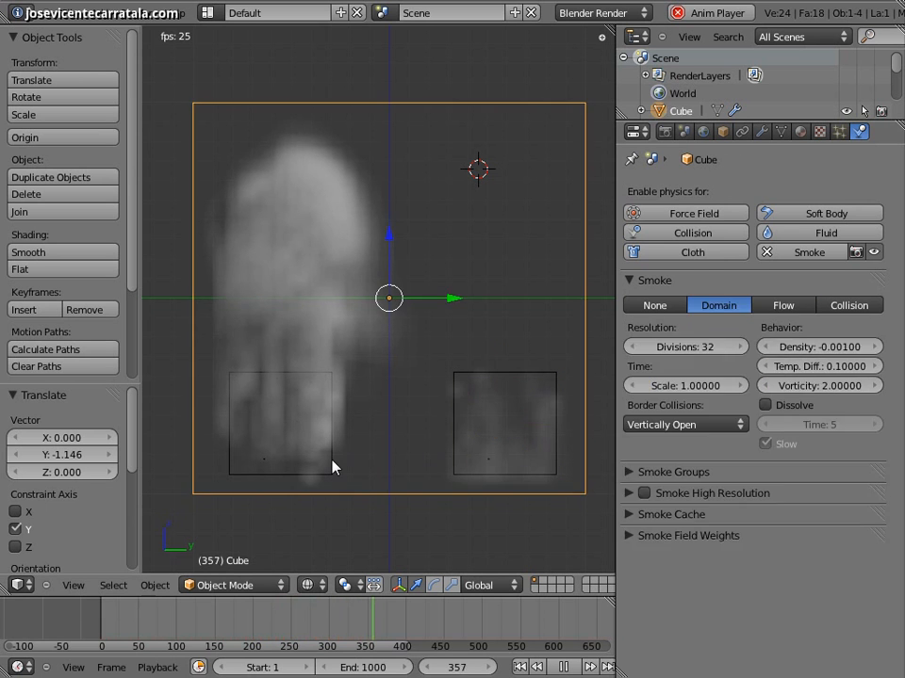
right_click(331, 466)
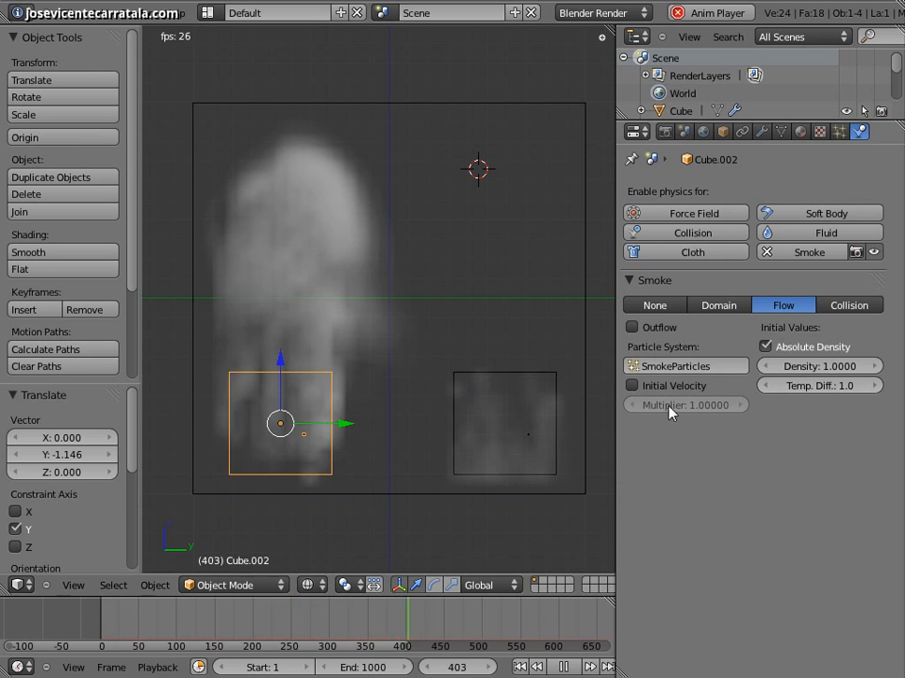
right_click(577, 470)
right_click(554, 460)
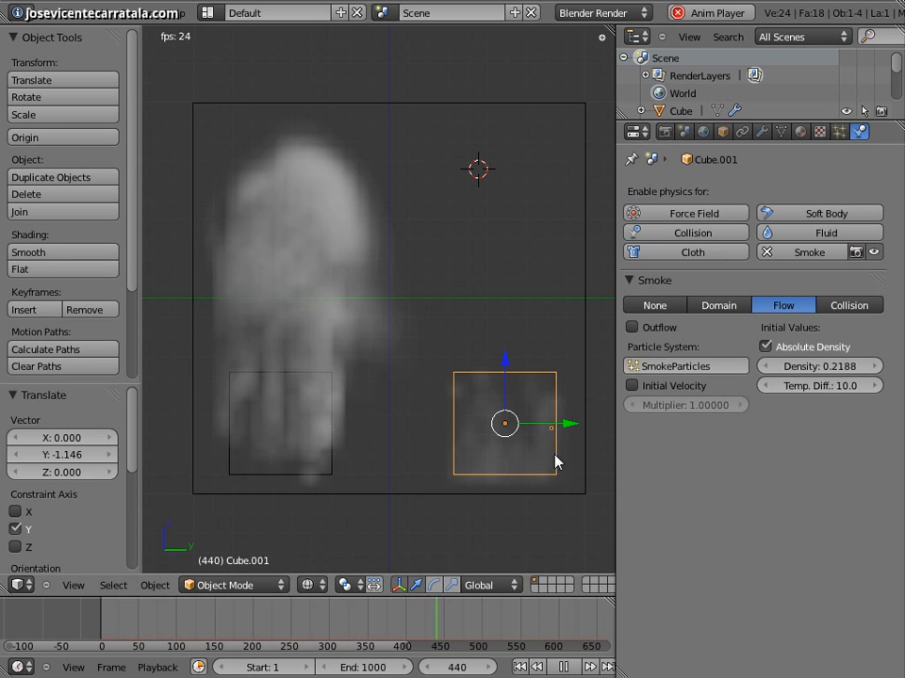
left_click(826, 387)
type("5")
key("Return")
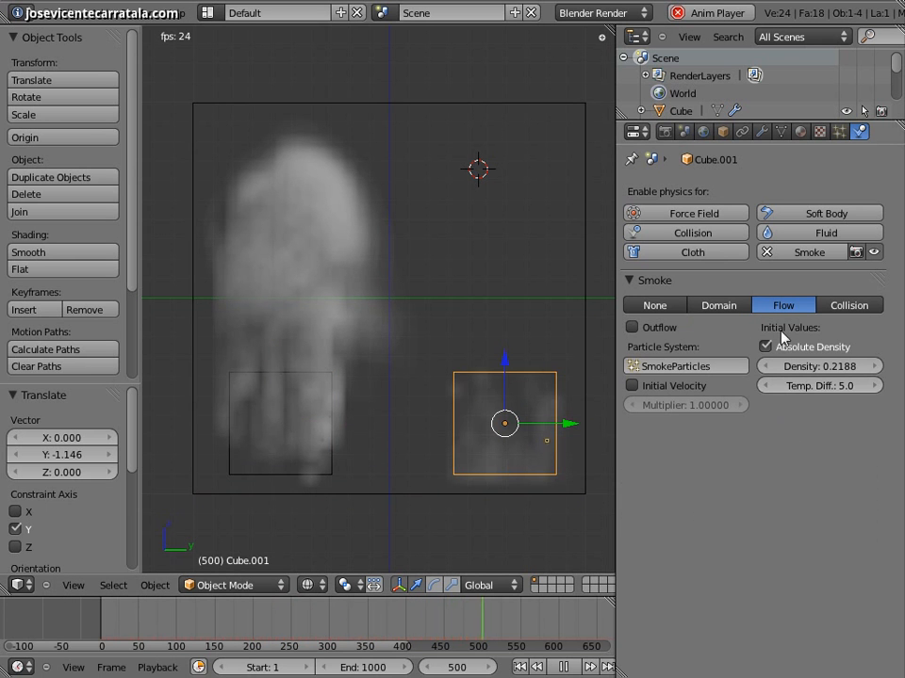
- Replay the two-emitter simulation from the first frame, stop it, and delete the duplicate emitter cube
left_click(520, 667)
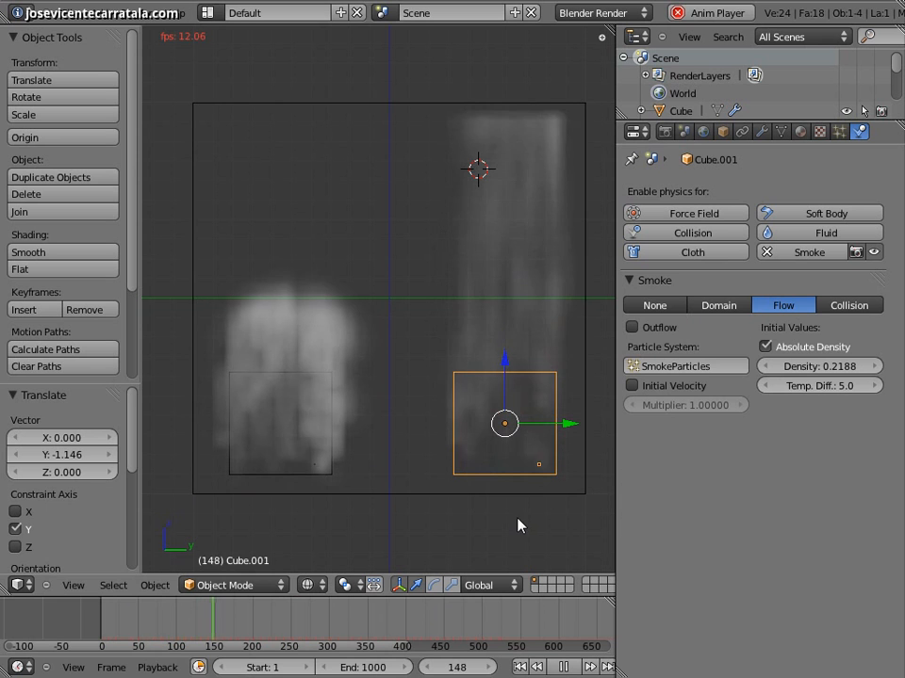
key("alt+a")
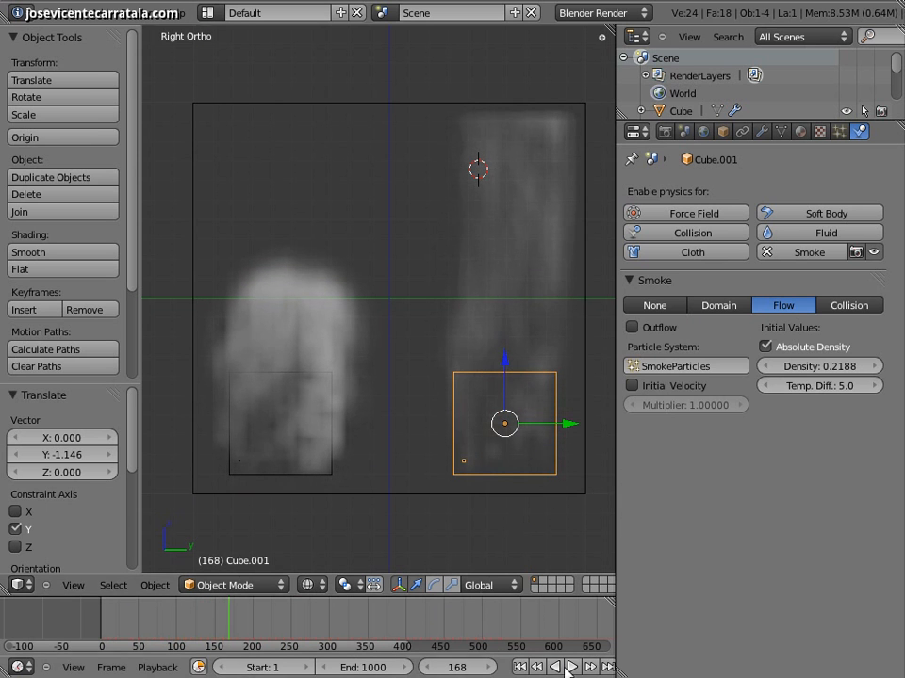
right_click(334, 463)
right_click(334, 463)
key("x")
left_click(335, 461)
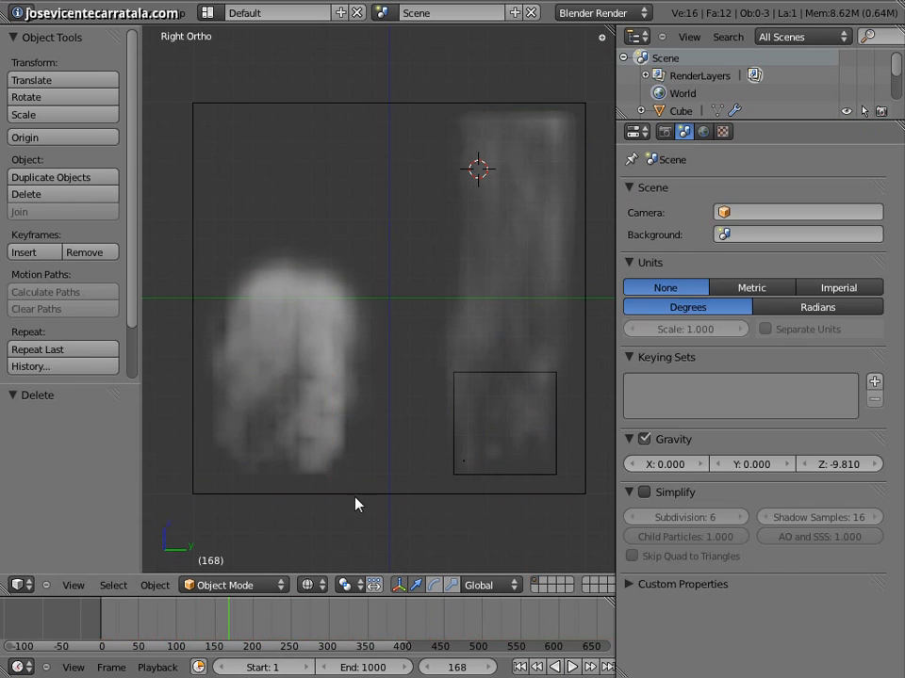
- Replay the simulation from the first frame with only the remaining emitter cube, and stop playback
left_click_drag(217, 626, 182, 627)
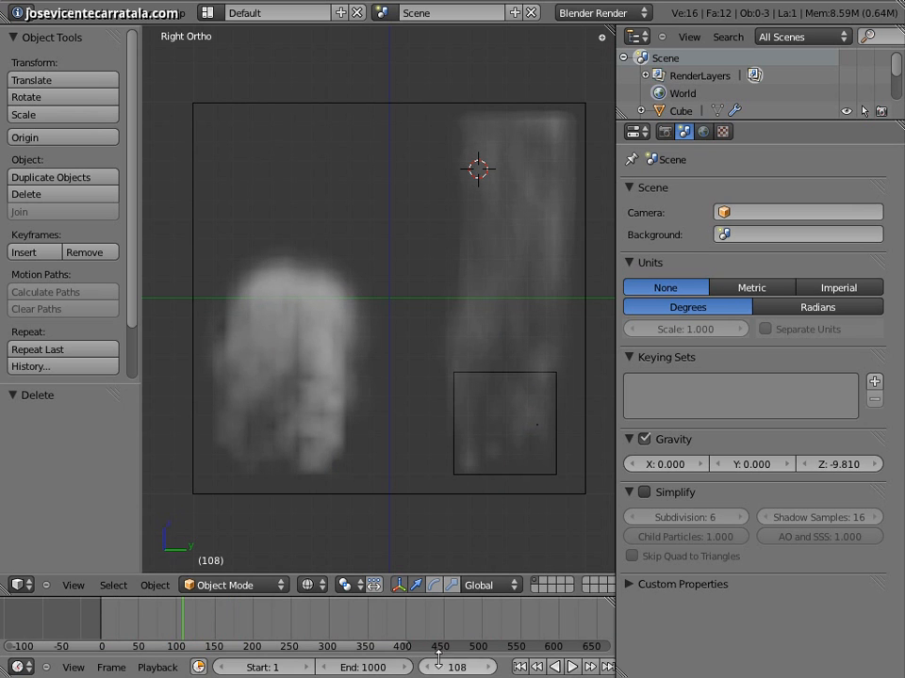
left_click(519, 667)
left_click(572, 667)
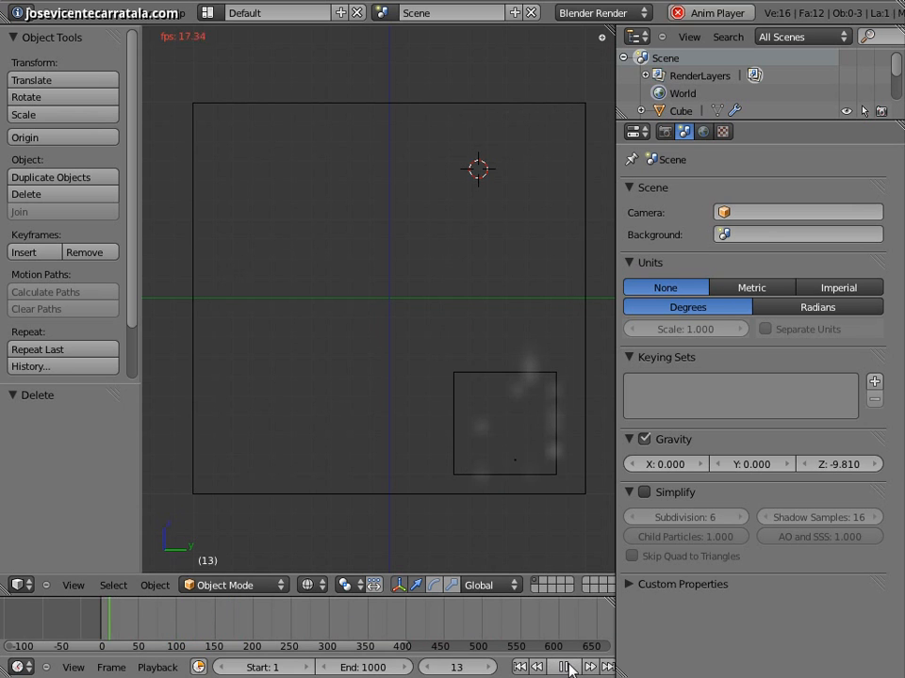
left_click(571, 667)
- Move the remaining emitter cube about -0.559 along Y towards the domain's centre and return to the first frame
right_click(566, 468)
right_click(560, 462)
key("g")
key("y")
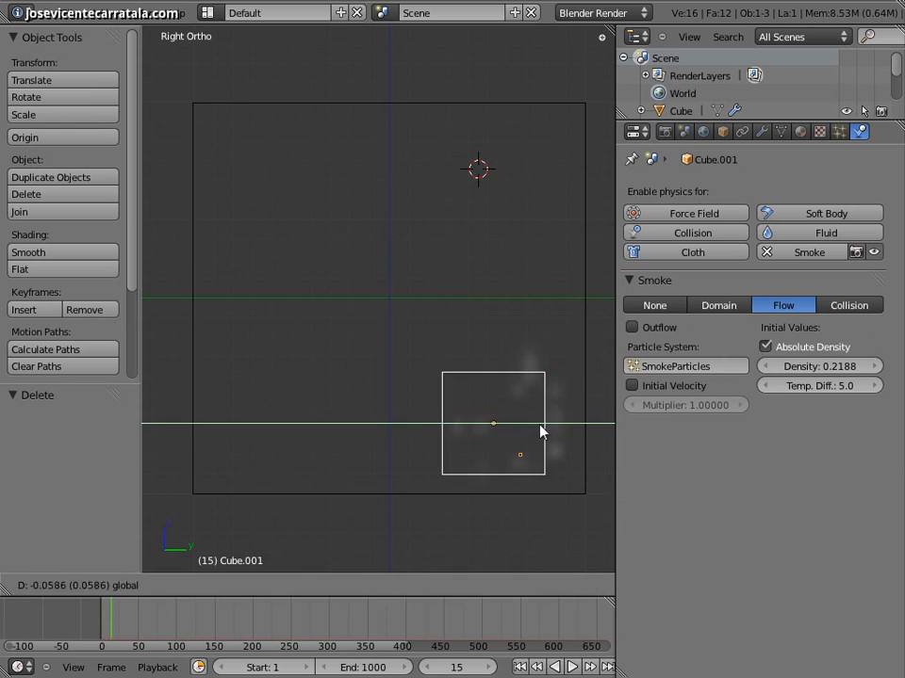
left_click(520, 468)
left_click(523, 667)
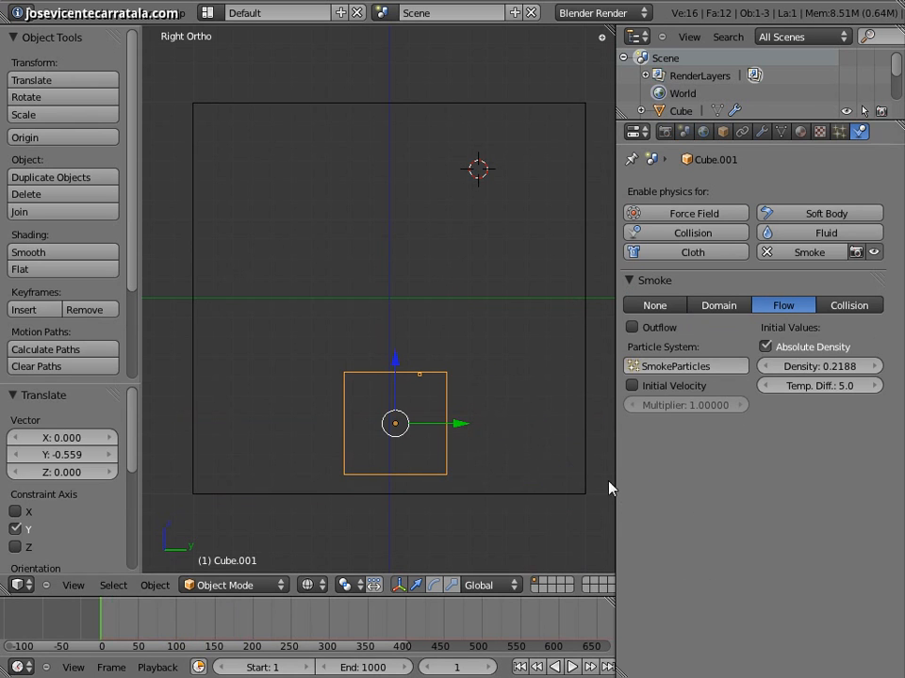
- Enable Initial Velocity on the emitter cube with a multiplier of 2.0, and play the simulation to check it
left_click(631, 385)
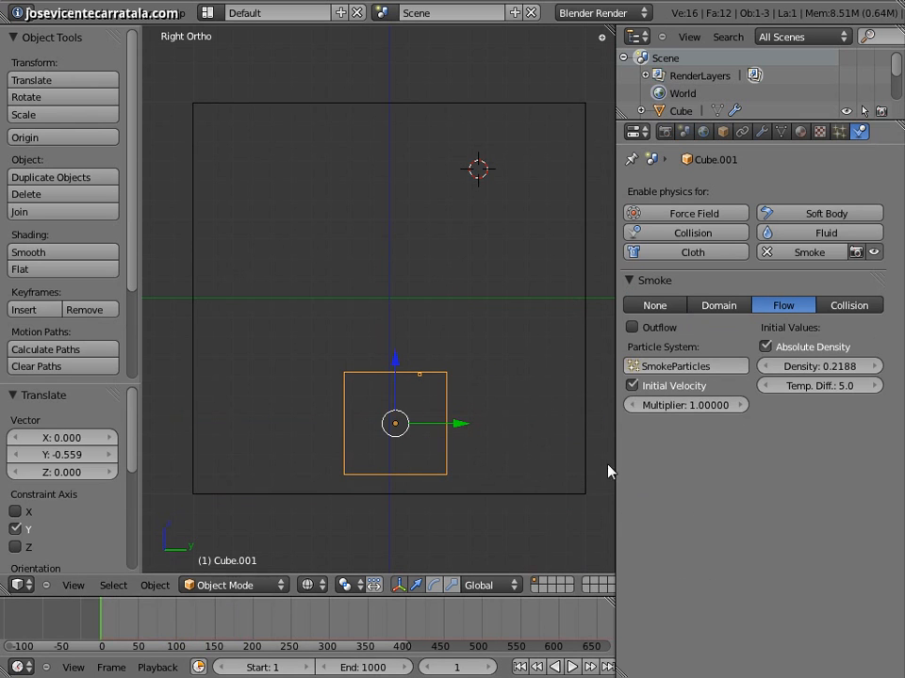
left_click(692, 405)
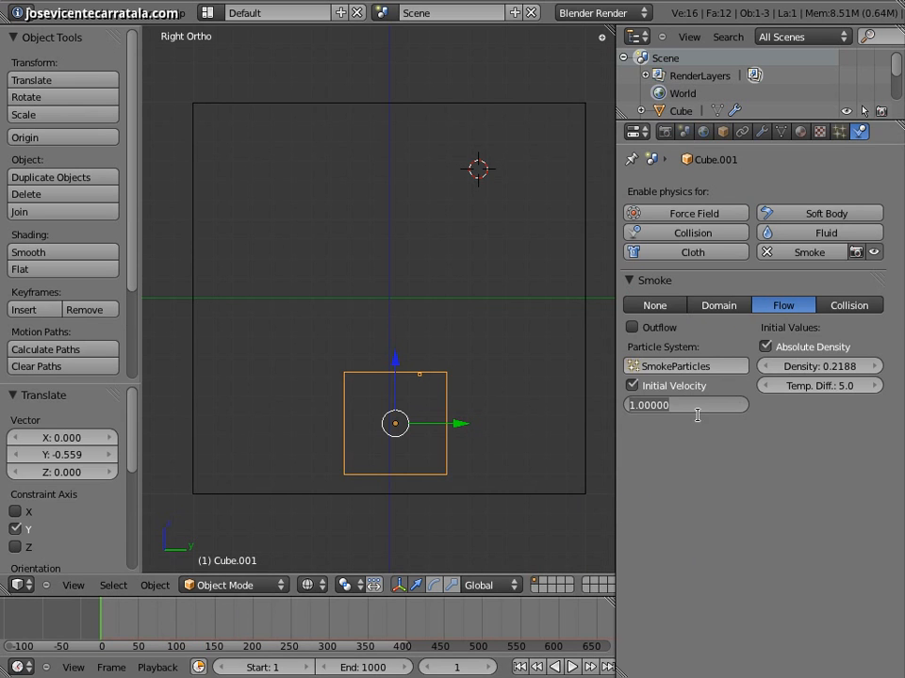
type("2")
key("Return")
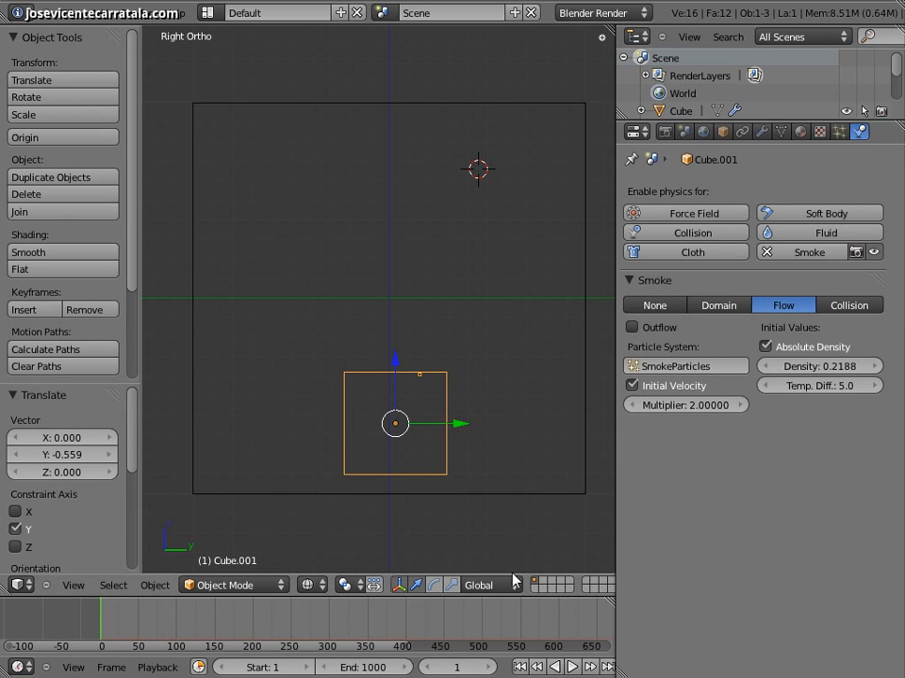
left_click(571, 667)
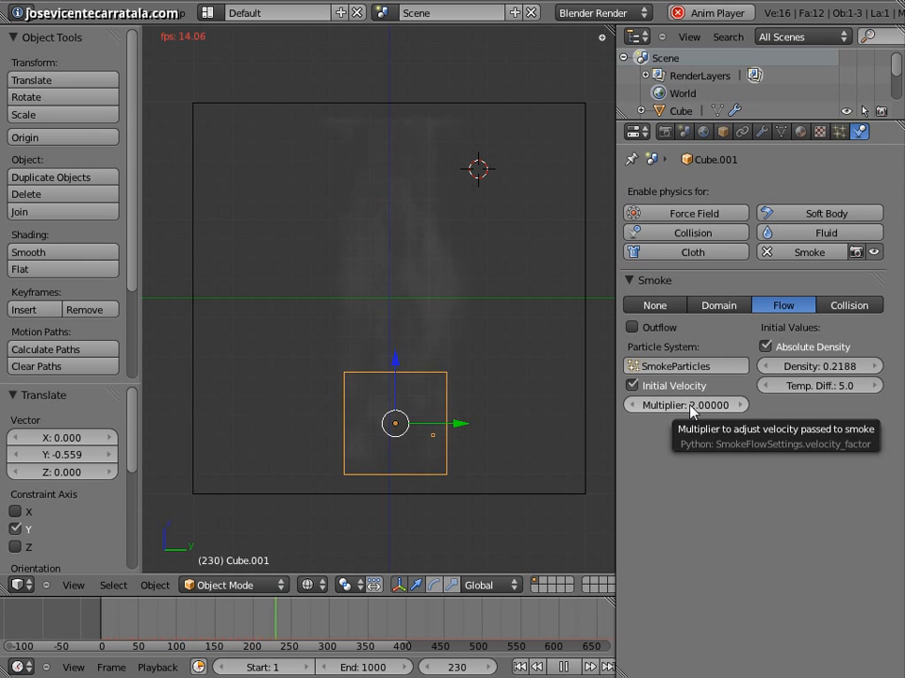
left_click(566, 667)
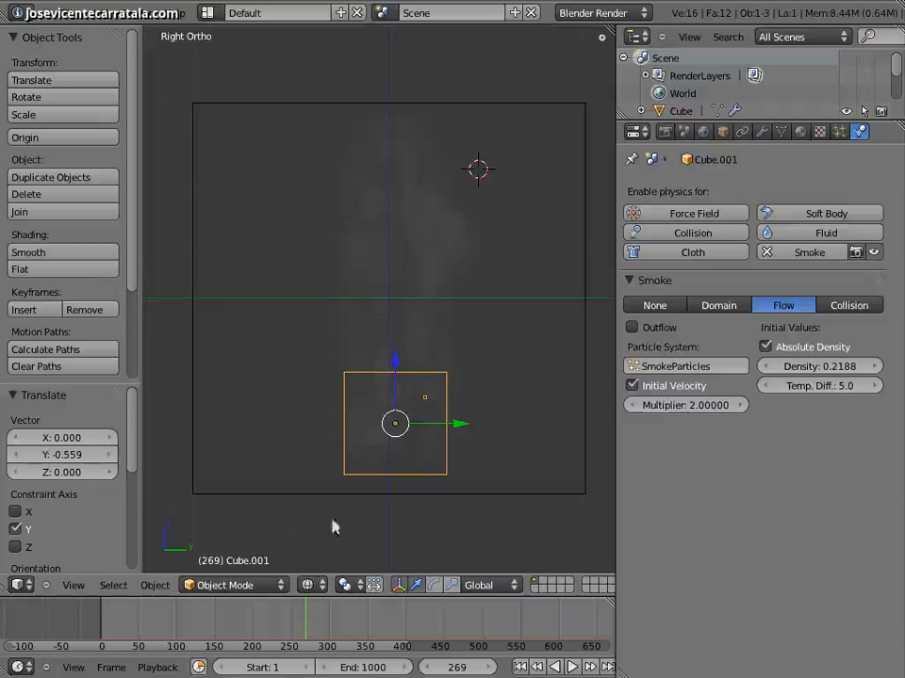
- Delete the smoke domain and the emitter cube to empty the scene of meshes
left_click(364, 512)
right_click(424, 480)
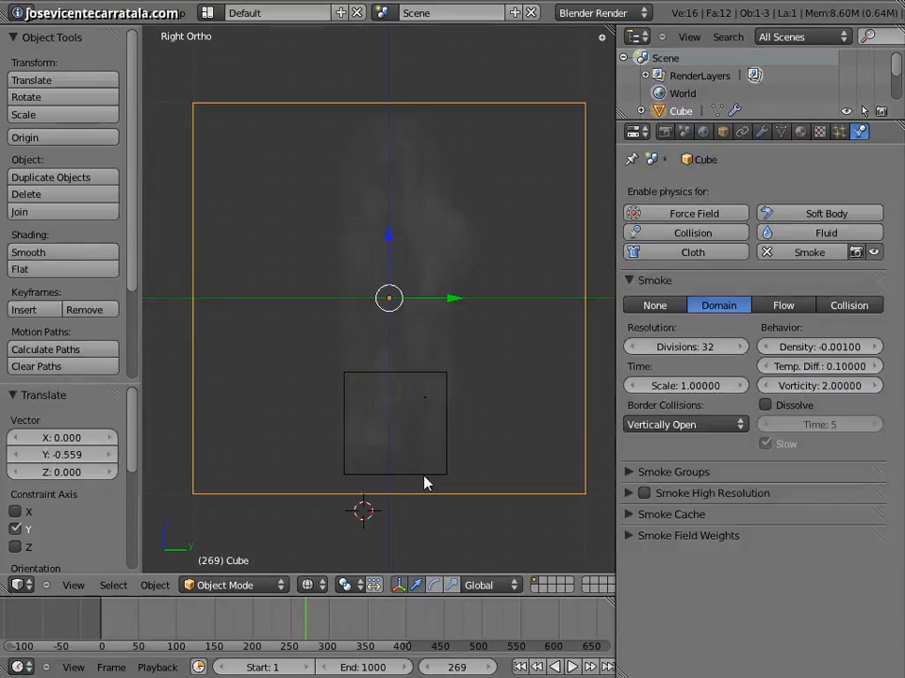
right_click(426, 483)
key("x")
left_click(426, 478)
right_click(436, 489)
key("x")
left_click(435, 490)
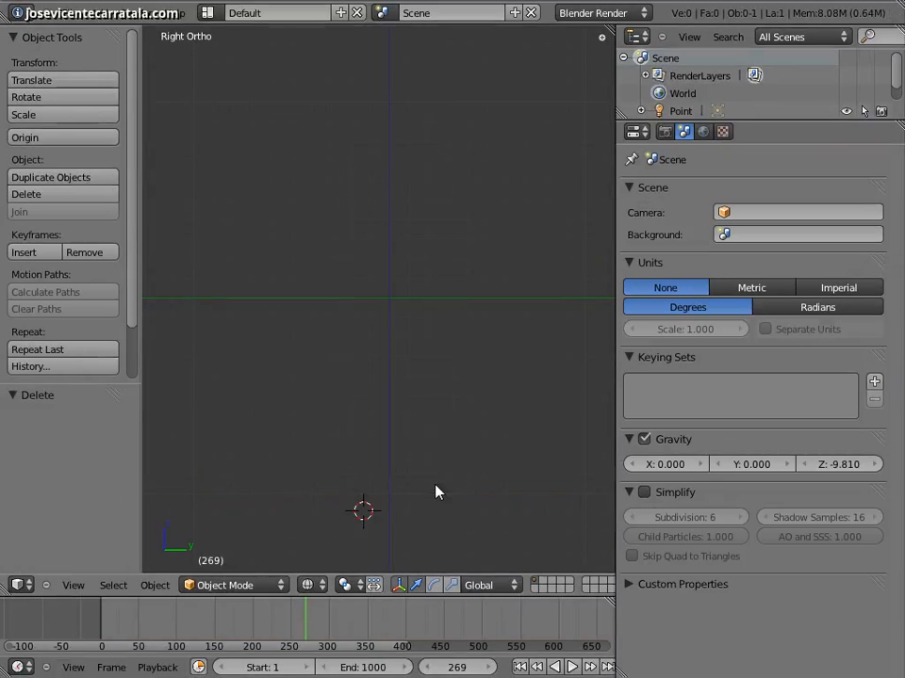
- Add a new cube and move it about 0.862 up along Z and about 0.072 along Y
left_click(109, 15)
mouse_move(160, 28)
left_click(290, 53)
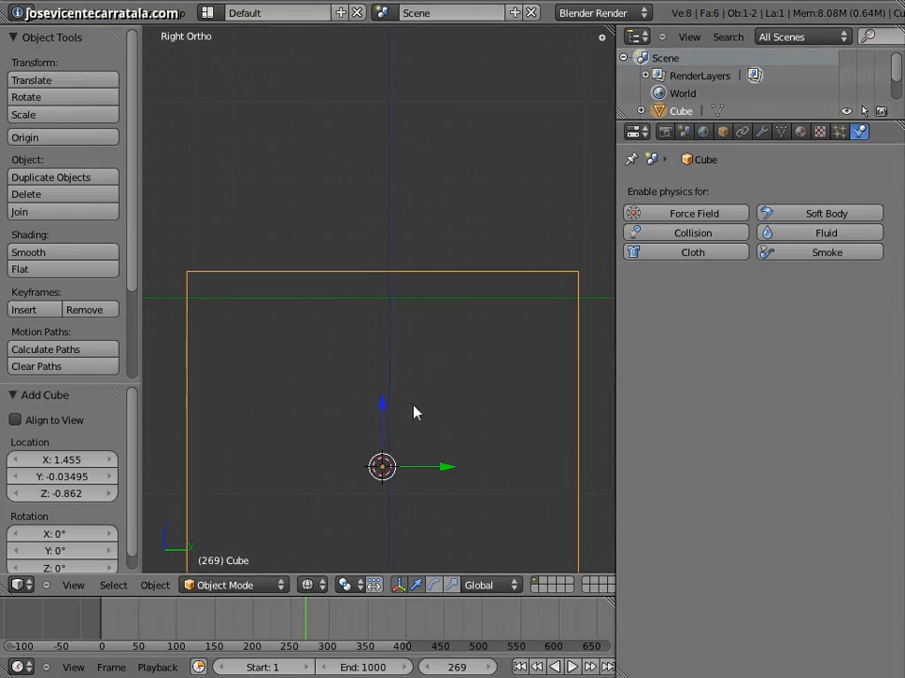
key("g")
key("z")
left_click(415, 287)
key("g")
key("z")
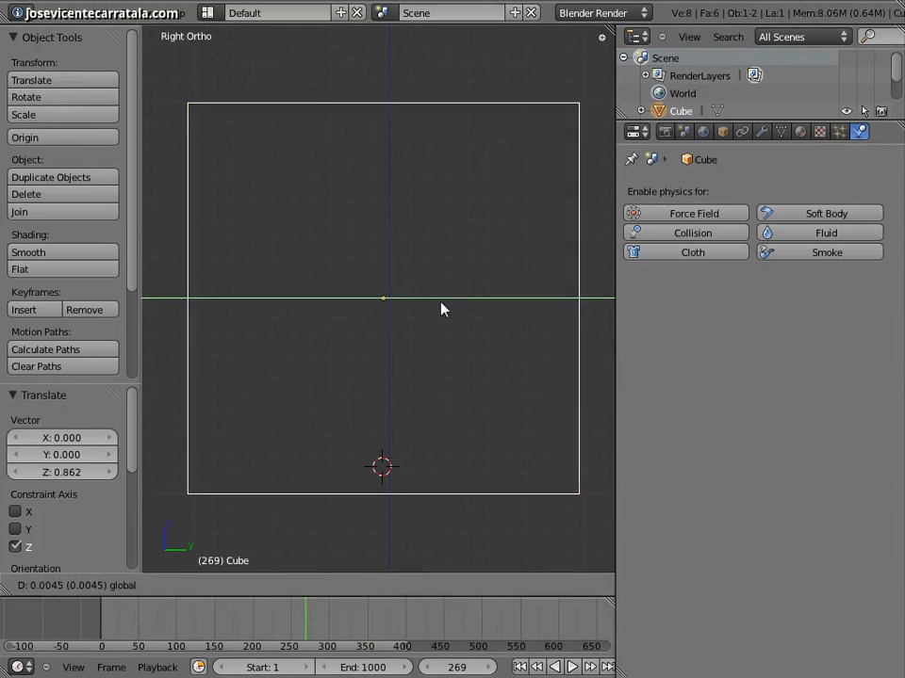
key("y")
left_click(422, 343)
- Add a Monkey mesh, scale it to about 0.488, and rotate it about -49° around X
left_click(109, 15)
mouse_move(113, 31)
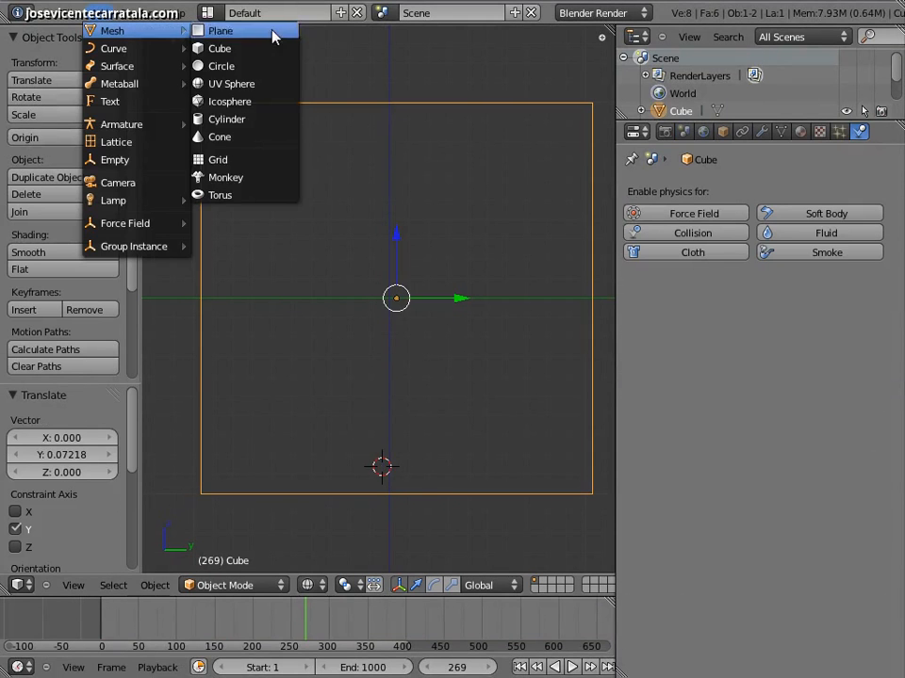
left_click(237, 182)
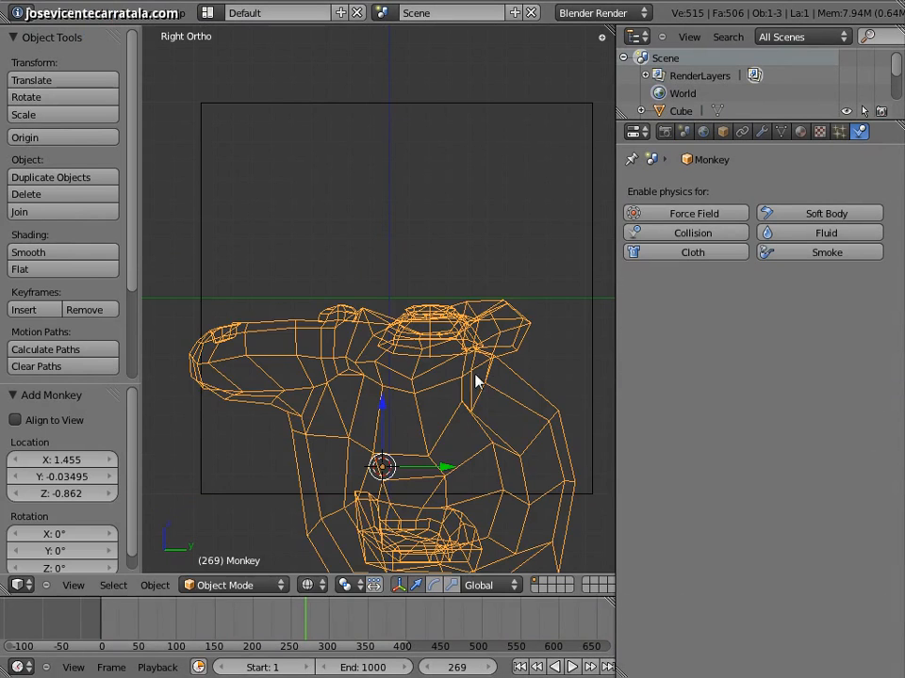
key("s")
left_click(457, 460)
key("r")
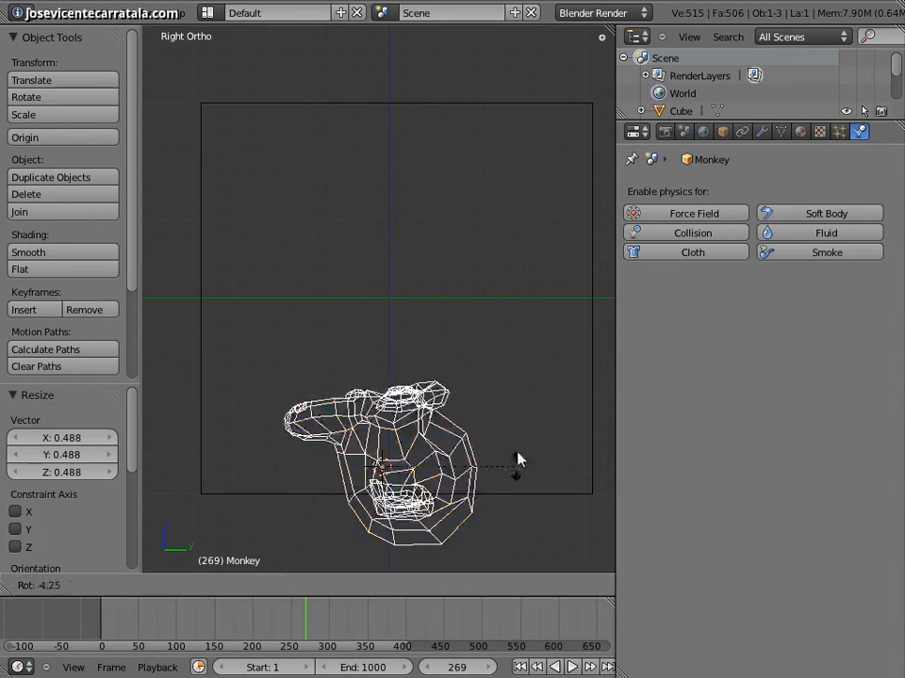
left_click(498, 359)
- Raise the monkey about 0.668 along Z, and in front view lower it about 0.374 within the cube
key("g")
key("z")
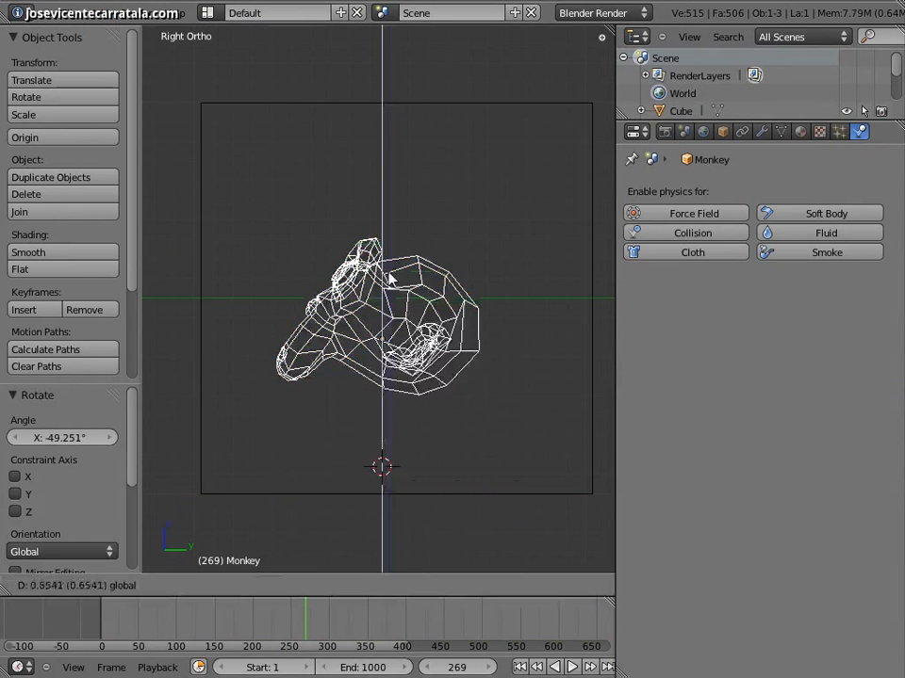
left_click(396, 278)
key("KP_1")
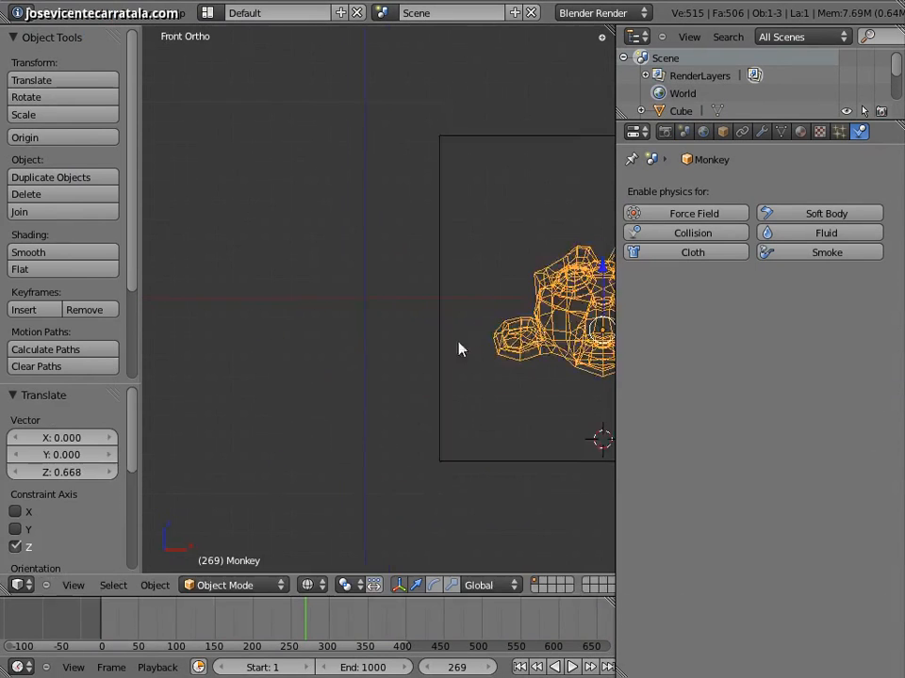
left_click_drag(366, 283, 378, 360)
middle_click_drag(379, 361, 384, 341, "shift")
- Enable smoke physics on the large cube and set its type to Domain
right_click(561, 298)
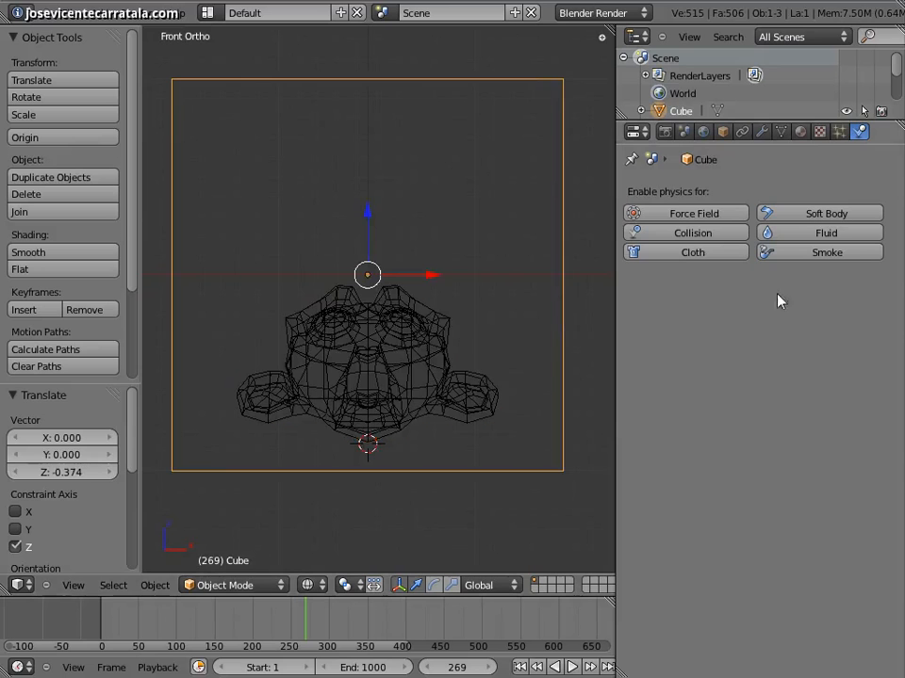
left_click(828, 254)
left_click(732, 307)
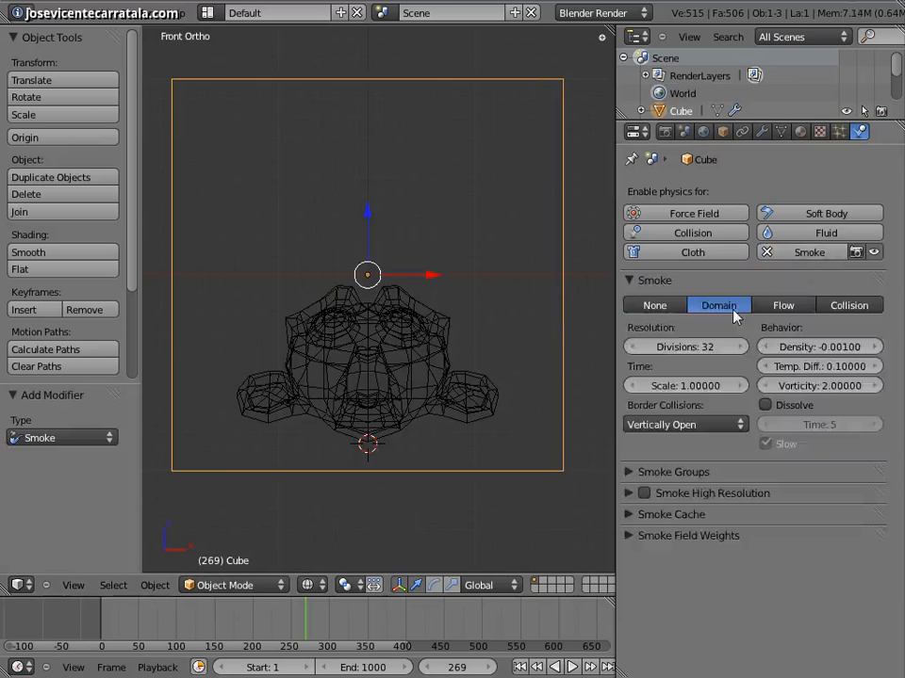
- Enable smoke physics on the monkey and set its type to Flow
right_click(433, 424)
left_click(812, 254)
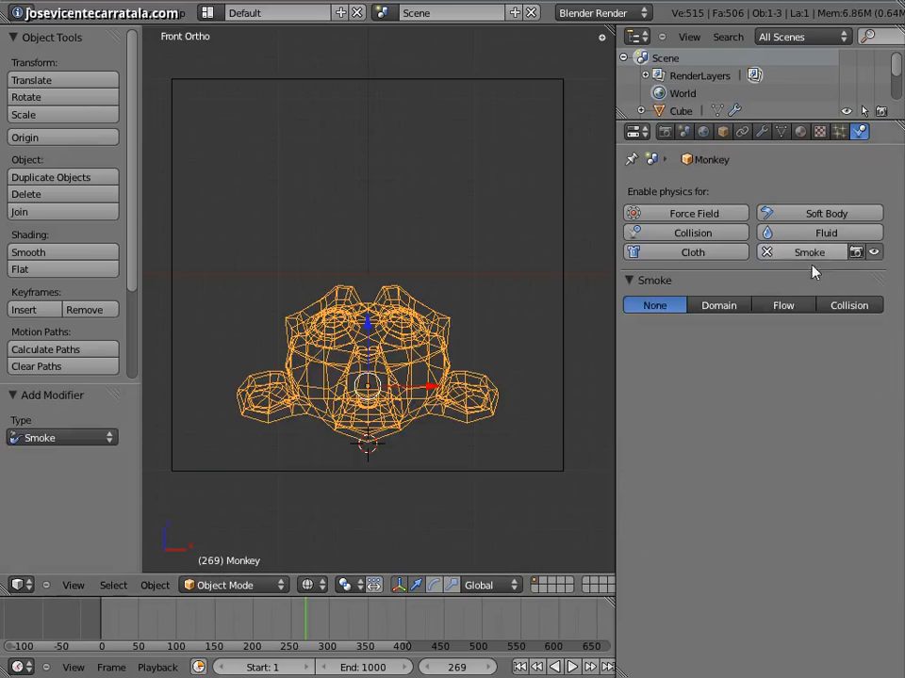
left_click(769, 308)
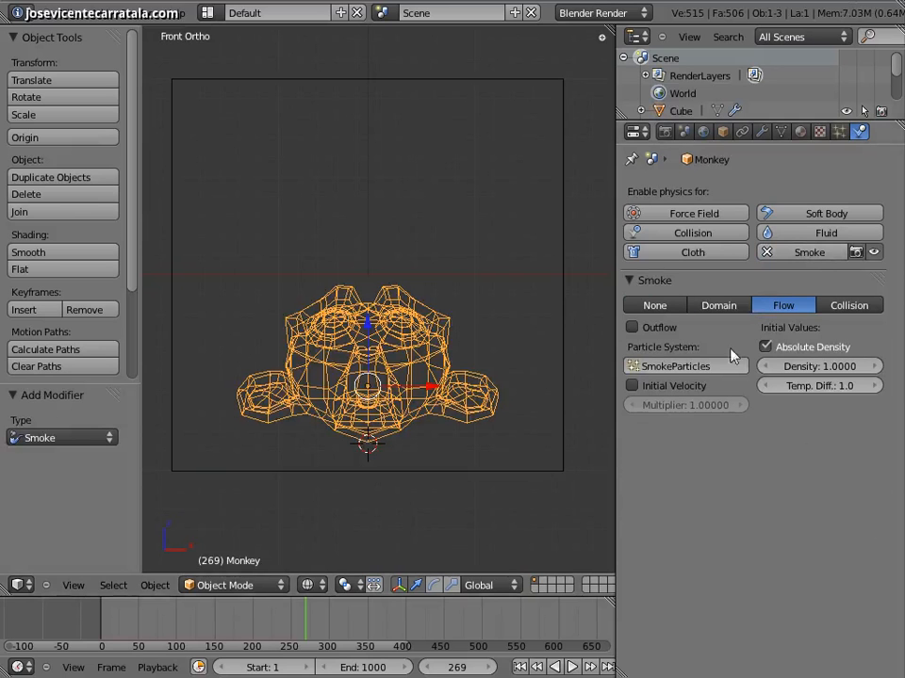
- Play the monkey's smoke simulation from the first frame and stop it
left_click(519, 667)
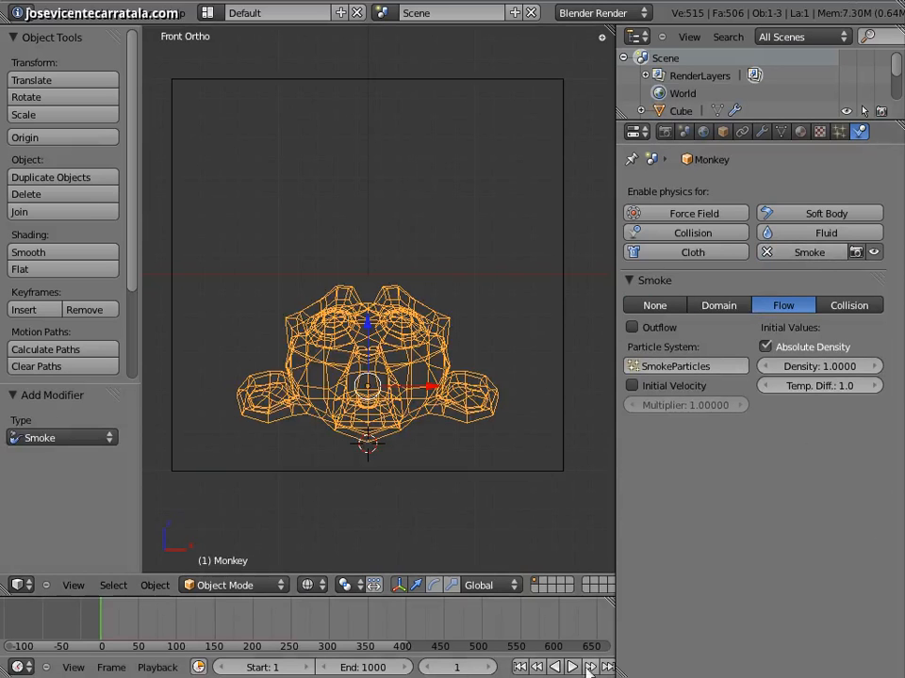
left_click(572, 667)
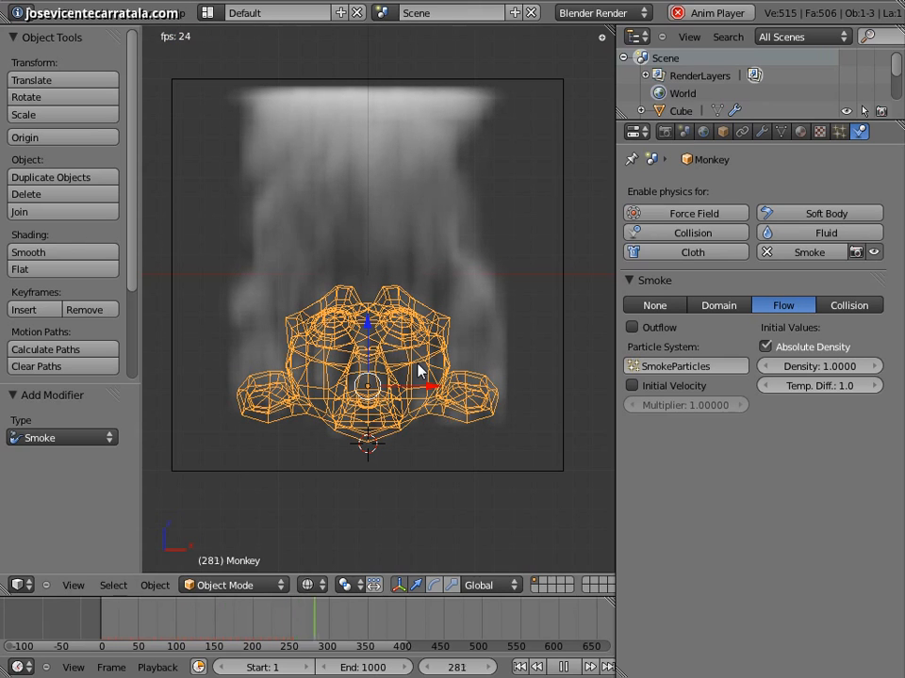
left_click(563, 666)
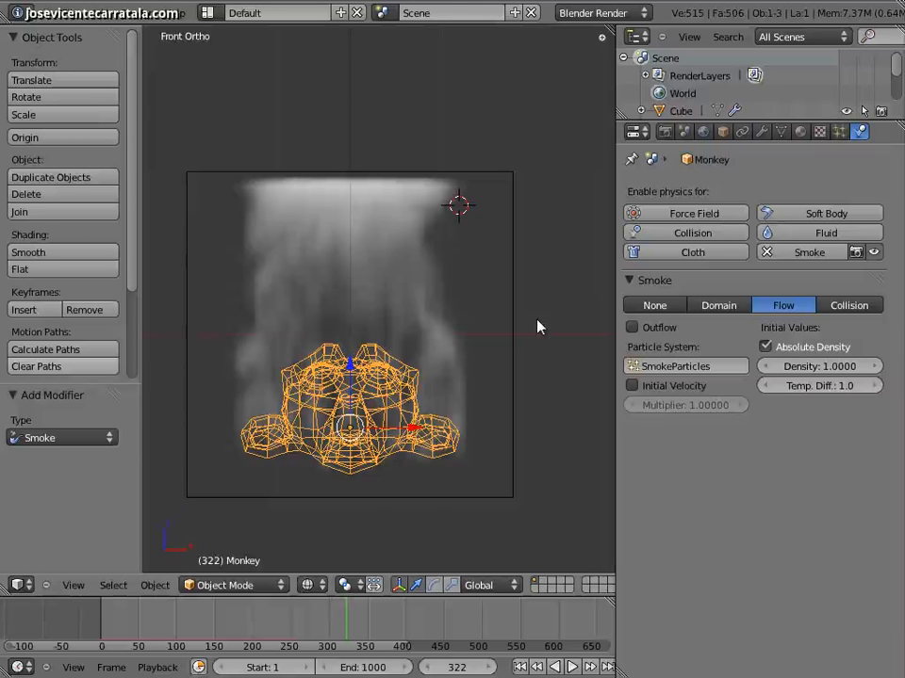
- Start a new file with the default startup scene
left_click(39, 12)
left_click(79, 31)
left_click(75, 35)
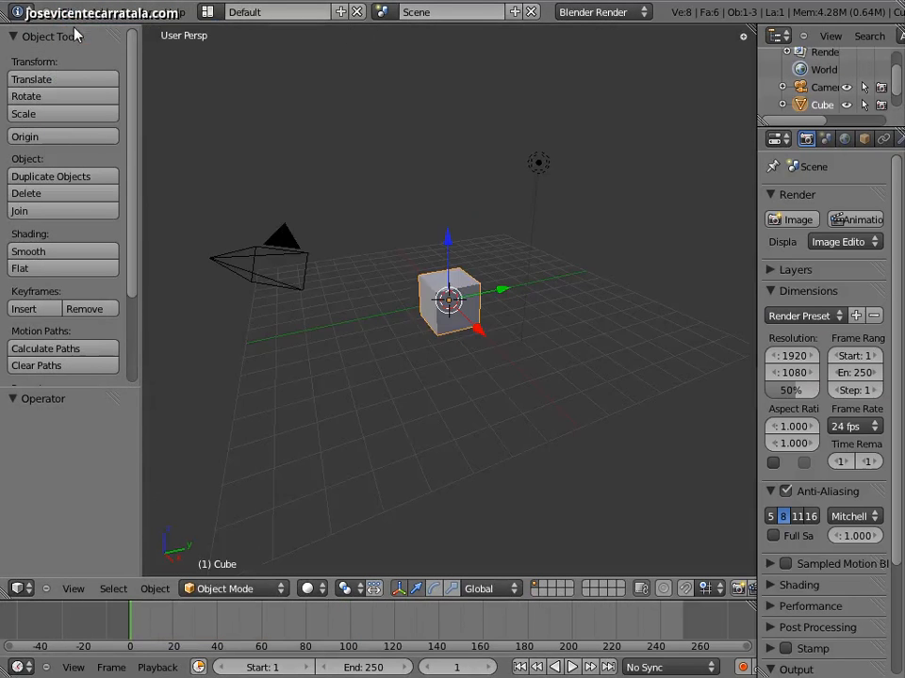
- Show the default cube in front orthographic view with wireframe shading
scroll(477, 314, "up", 4)
key("KP_1")
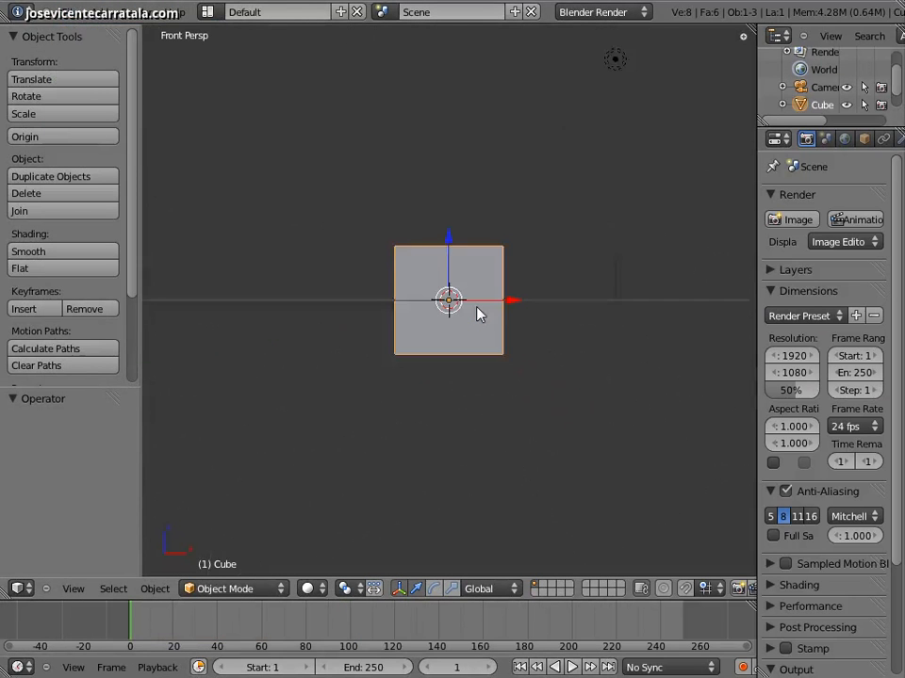
key("KP_5")
scroll(471, 315, "up", 2)
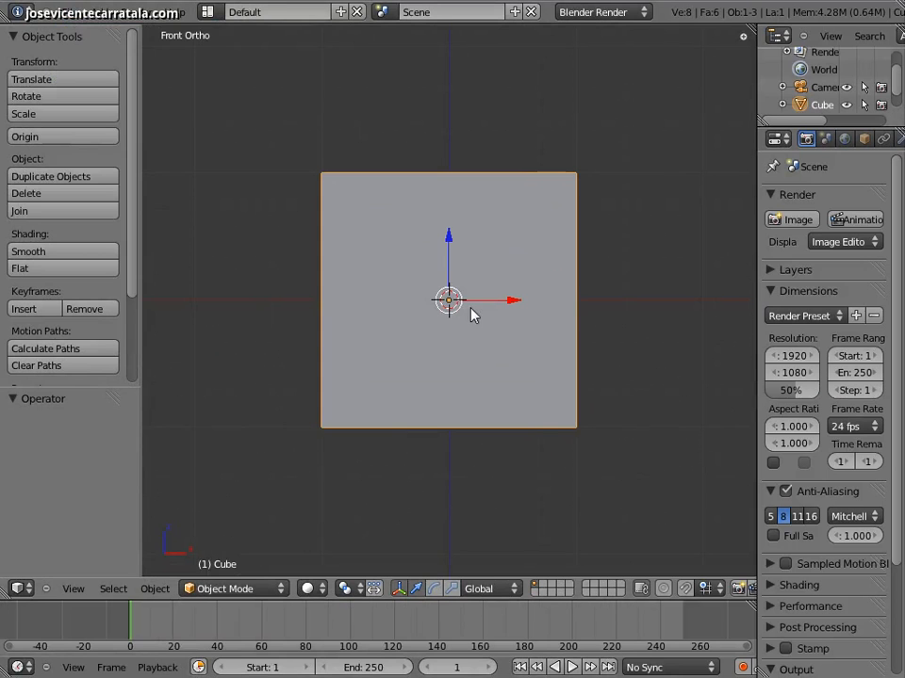
left_click(308, 588)
left_click(344, 571)
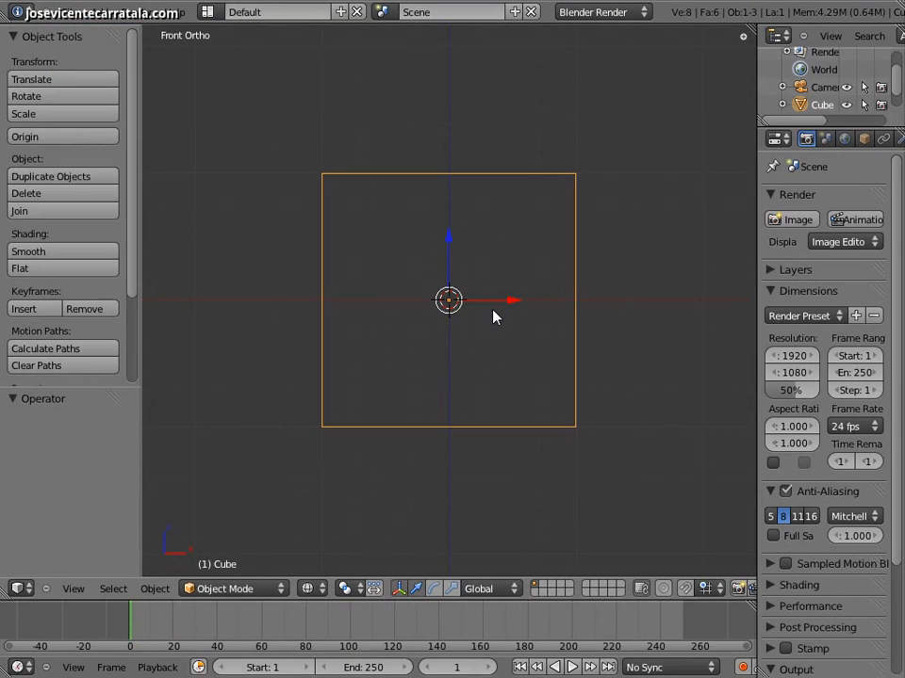
- Duplicate the cube in place, scale the copy to about 0.228, and move it about -0.716 along Z
key("shift+d")
key("Escape")
key("s")
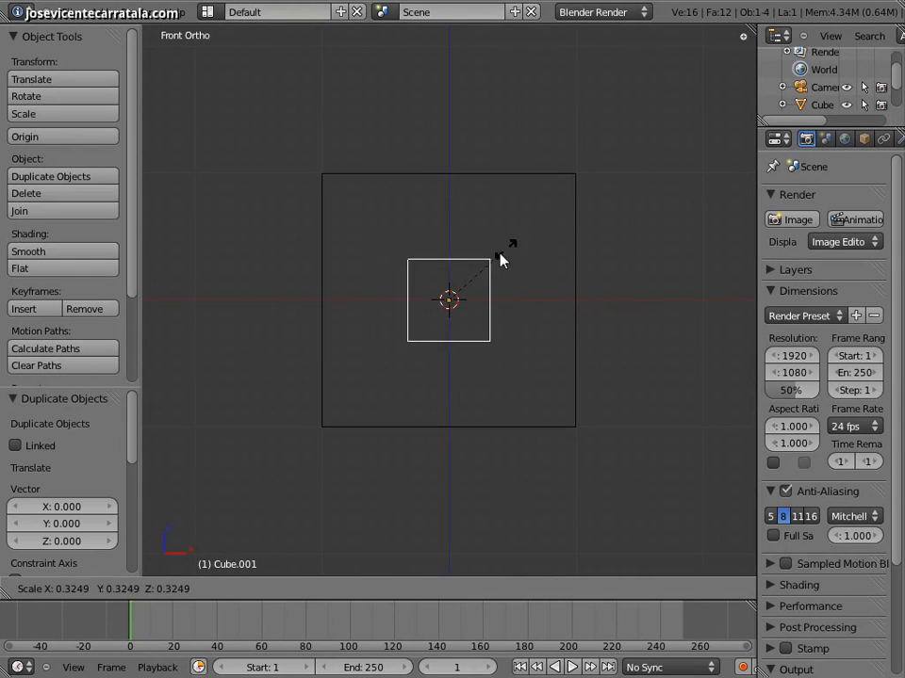
left_click(487, 263)
key("g")
key("z")
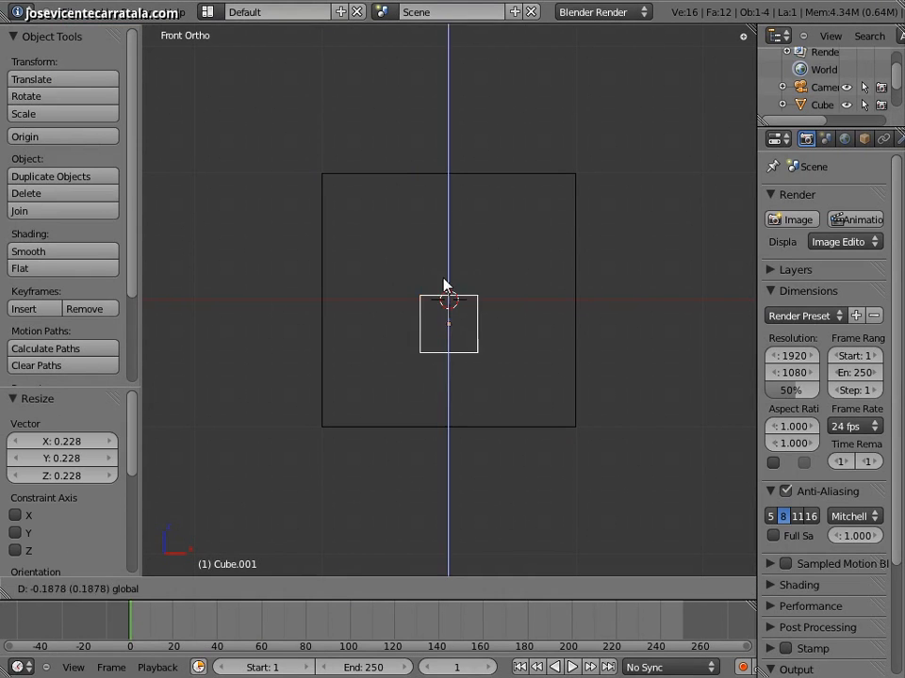
left_click(465, 369)
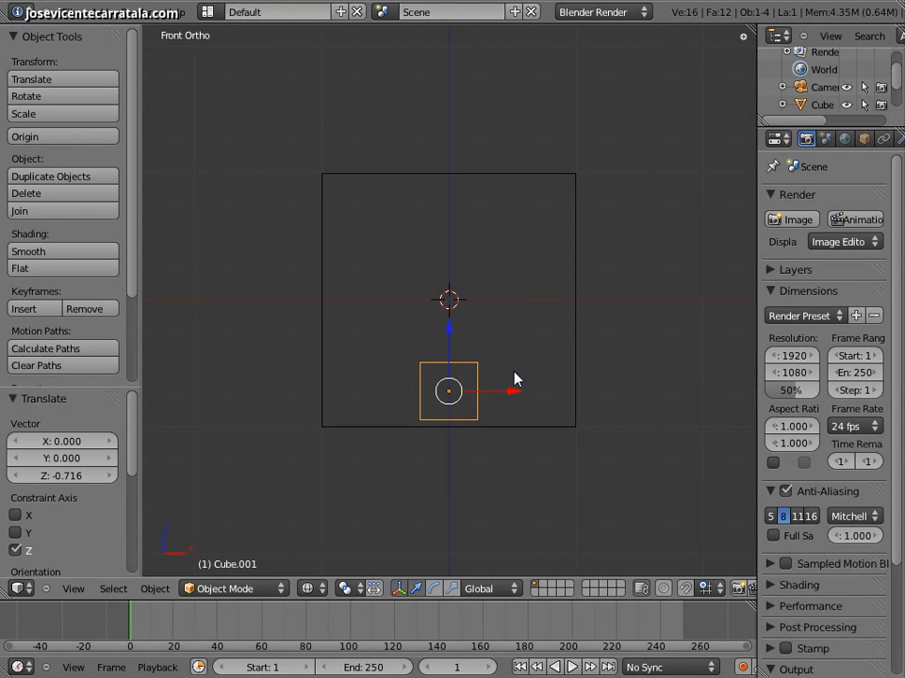
- Enlarge the small inner cube uniformly by a factor of about 4.105
key("s")
left_click(660, 232)
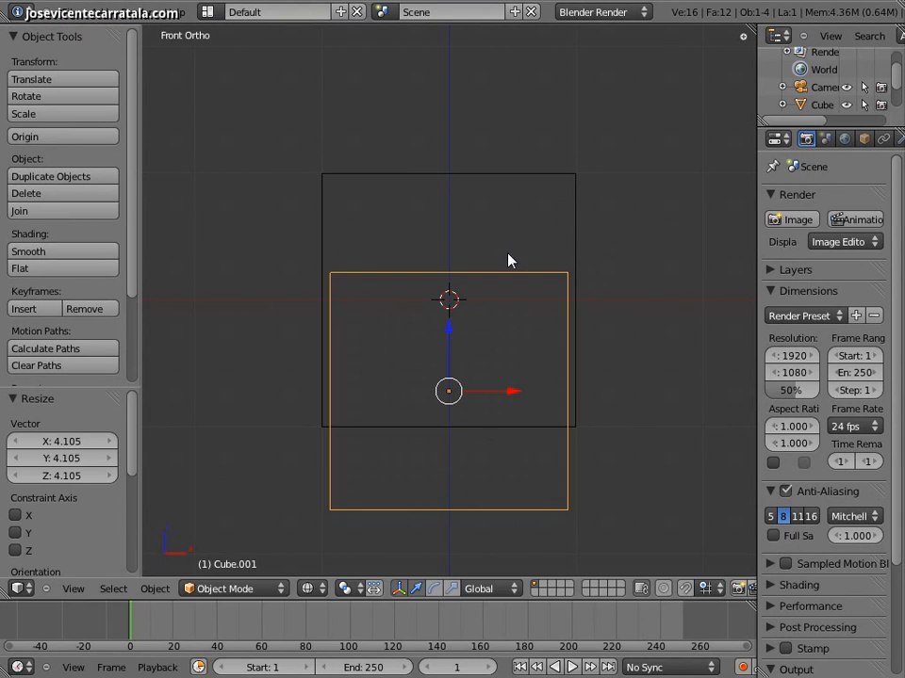
- Try scaling the inner cube by about 0.431 in X and Y with Z locked, and undo that scaling
key("s")
key("shift+z")
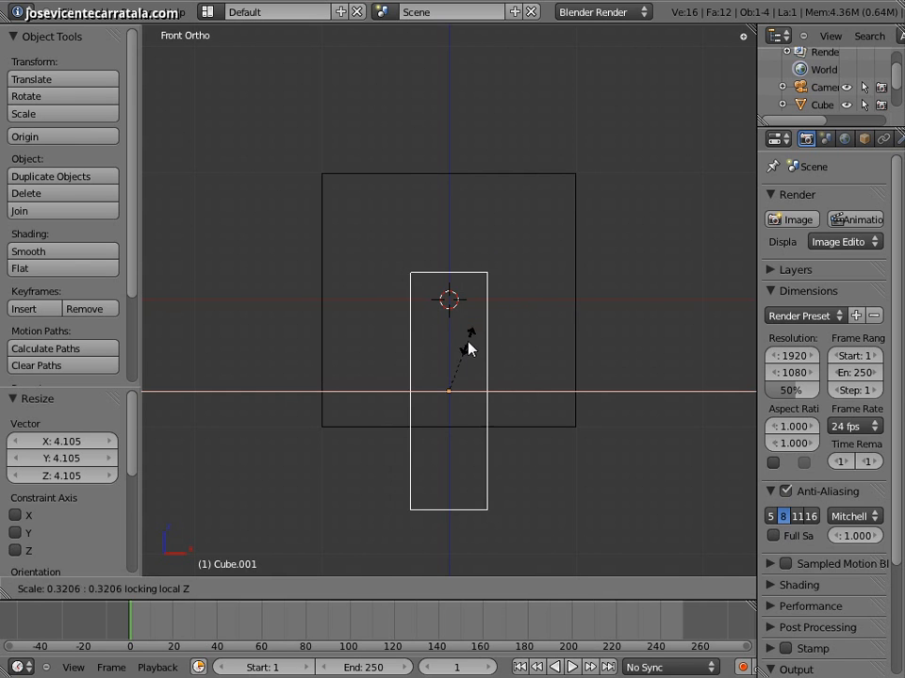
left_click(469, 314)
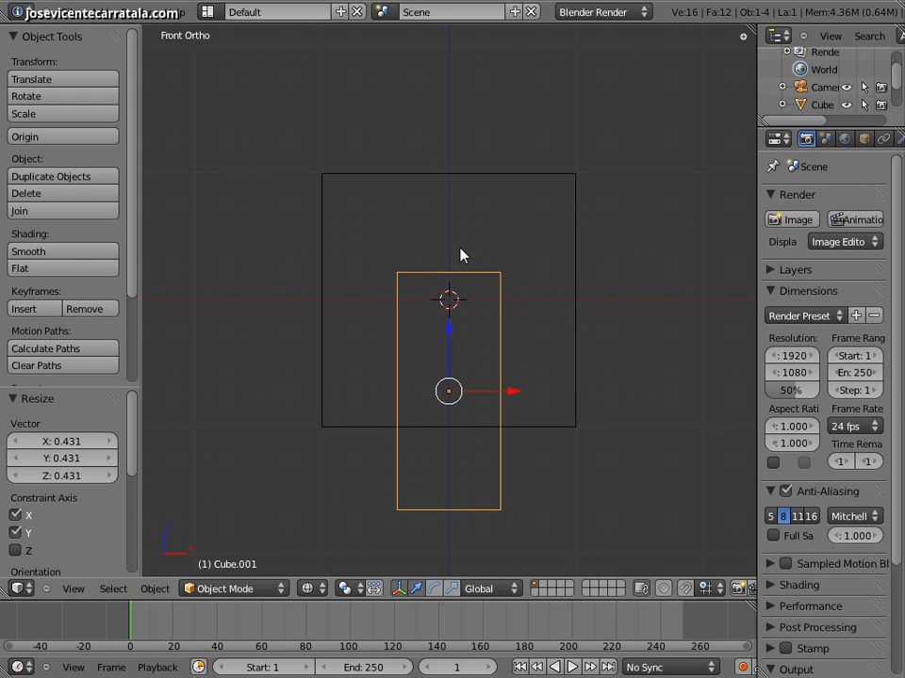
key("ctrl+z")
- Flatten the inner cube to about 0.257 along Z and move it about 0.035 along Z
key("s")
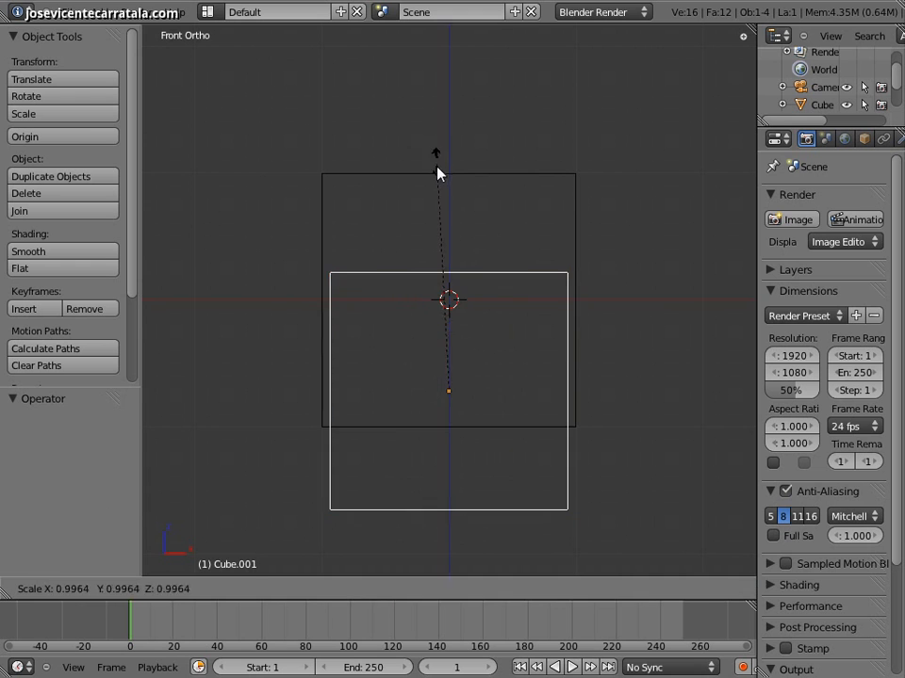
key("z")
left_click(447, 333)
key("g")
key("z")
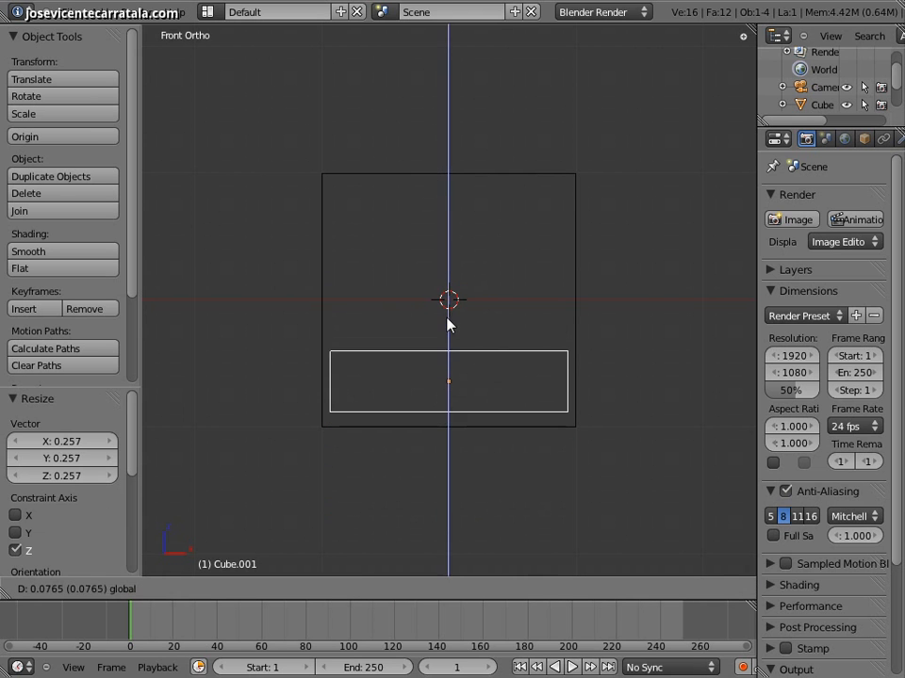
left_click(447, 326)
left_click(622, 325)
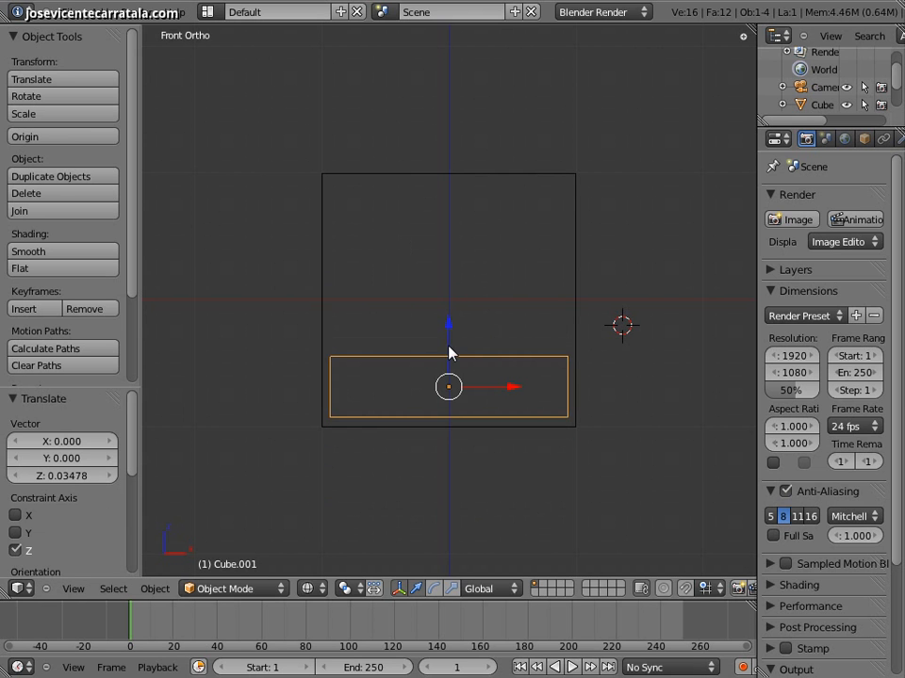
- Duplicate the flattened block, move the copy about 0.577 along Z, and thin it to about 0.219 along Z
key("shift+d")
right_click(449, 348)
key("g")
key("z")
left_click(455, 255)
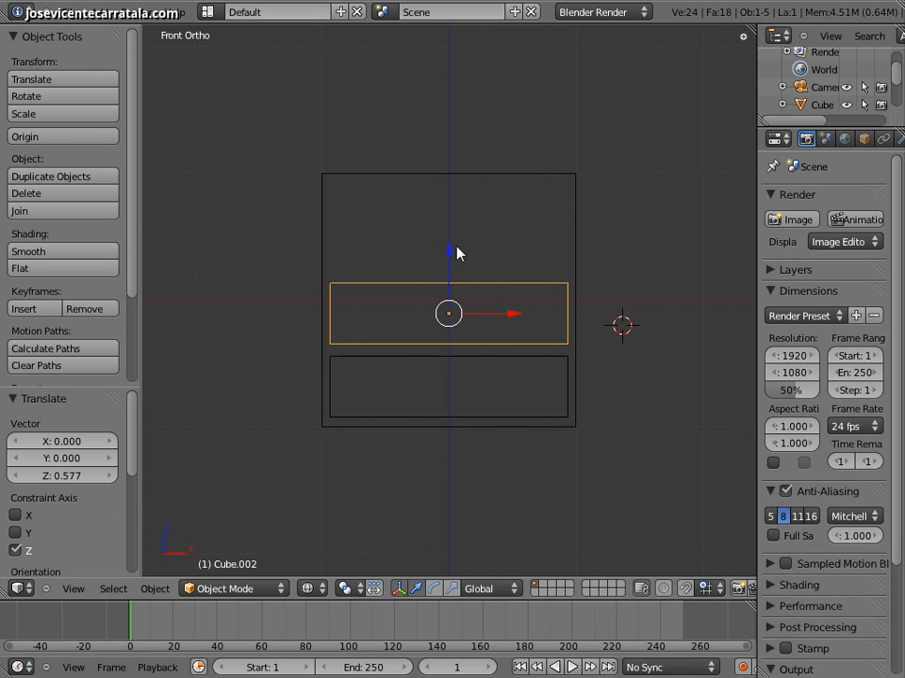
key("s")
key("z")
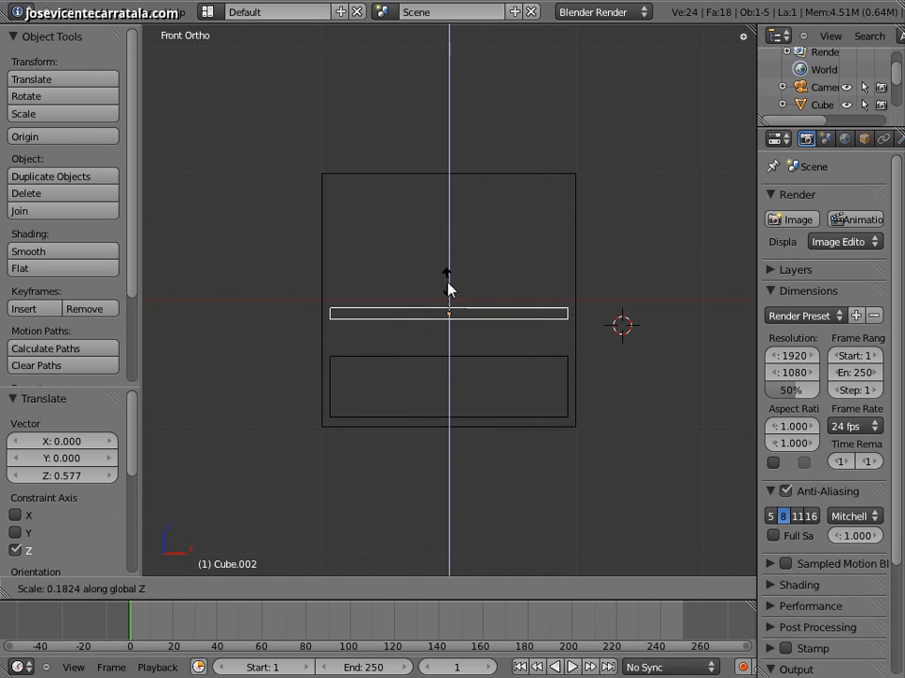
left_click(454, 292)
- Move the thin plank about -0.473 along X and rotate it about -13.5° in the front view
key("g")
key("x")
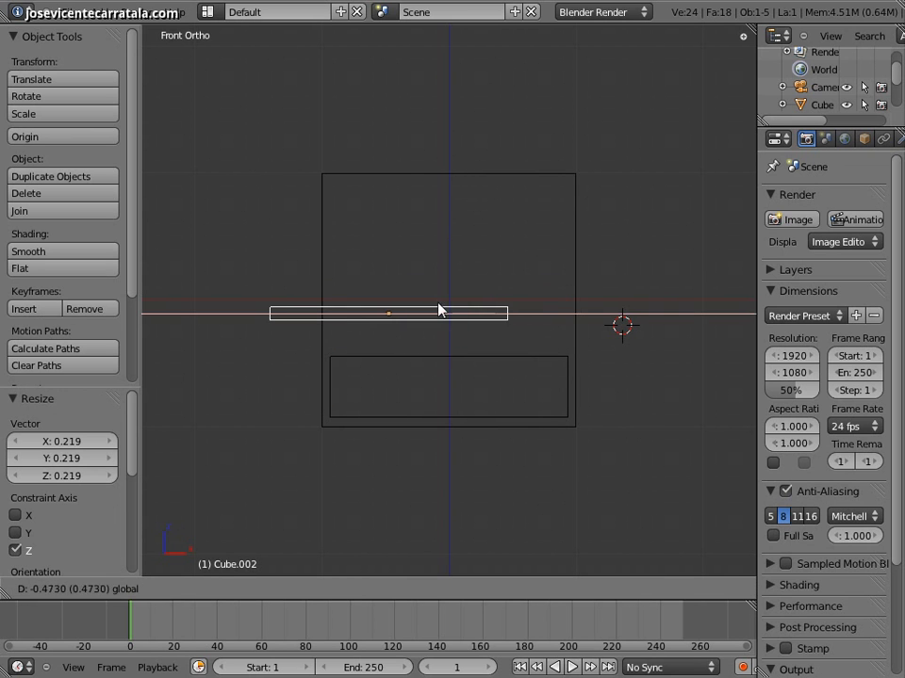
left_click(440, 309)
key("r")
left_click(487, 287)
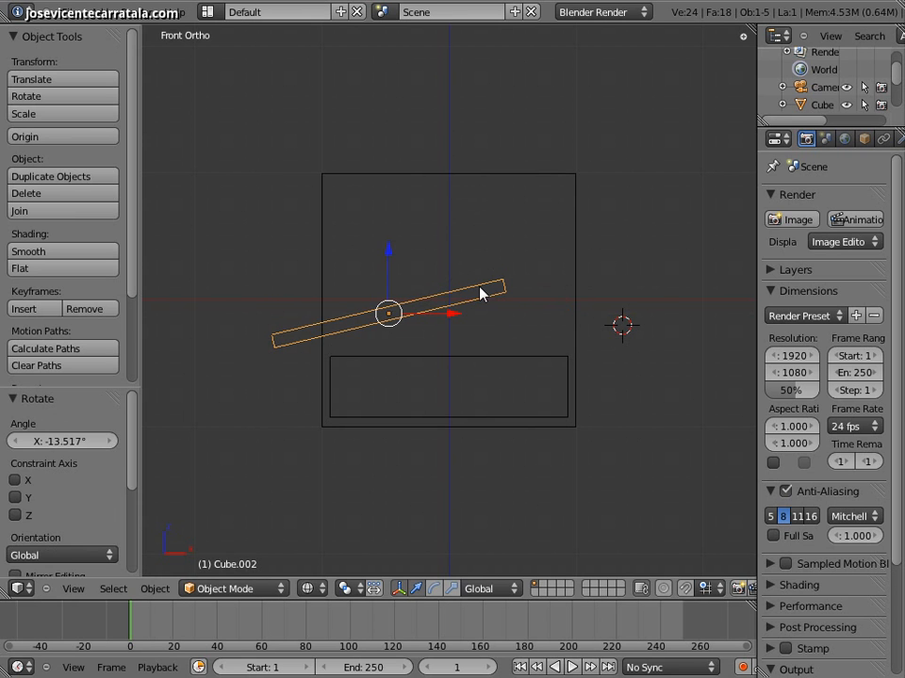
- Duplicate the tilted plank, move the copy about 0.981 in X and 0.522 in Z, and rotate it about 27.6°
key("shift+d")
right_click(417, 313)
key("g")
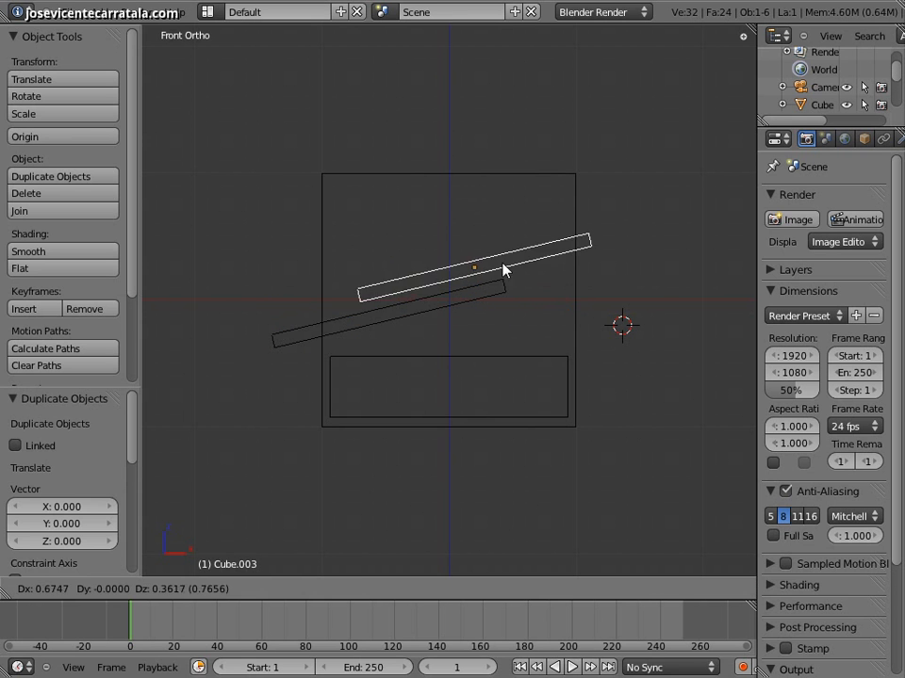
left_click(535, 249)
key("r")
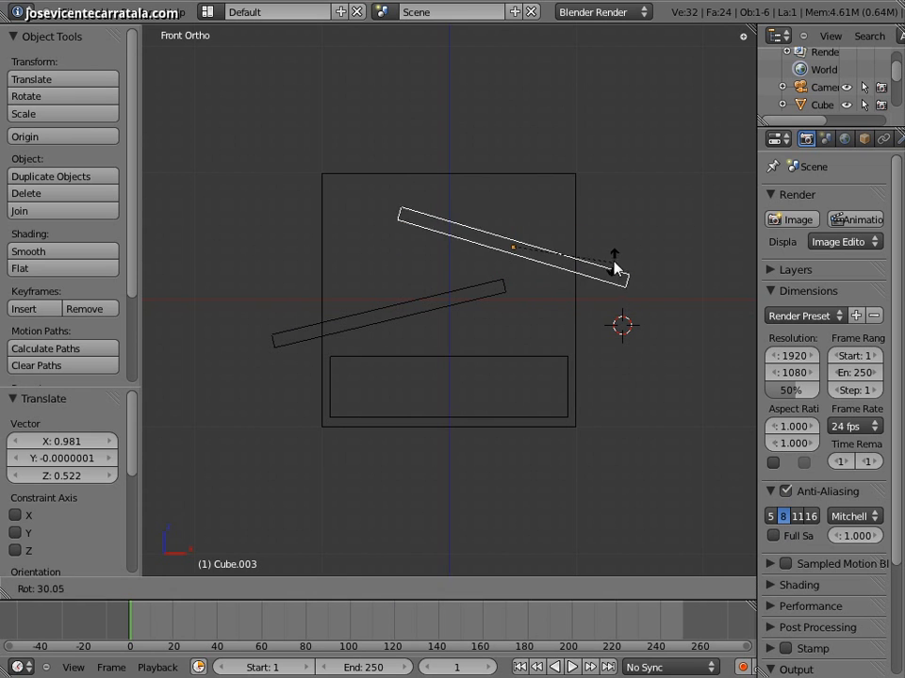
left_click(614, 258)
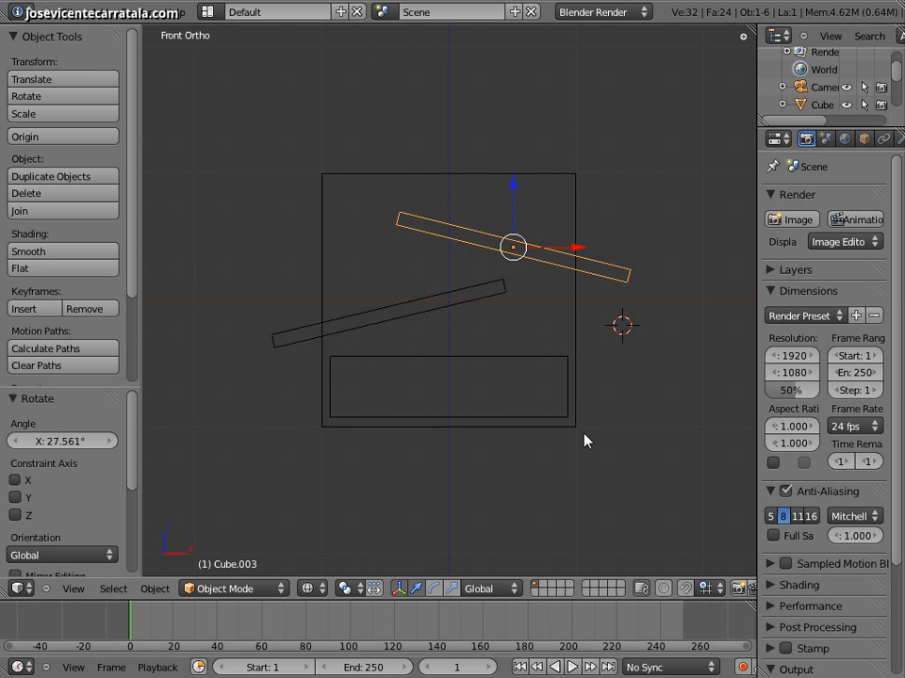
- Enable smoke physics on the large outer cube as a Domain, widening the properties area
middle_click_drag(573, 399, 534, 407, "shift")
right_click(535, 397)
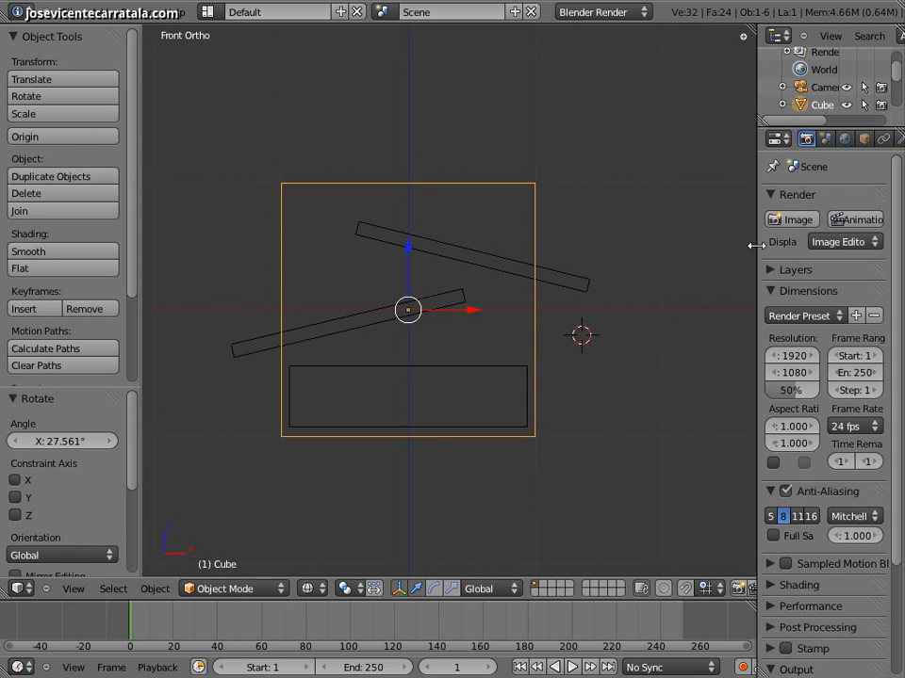
left_click_drag(728, 246, 620, 244)
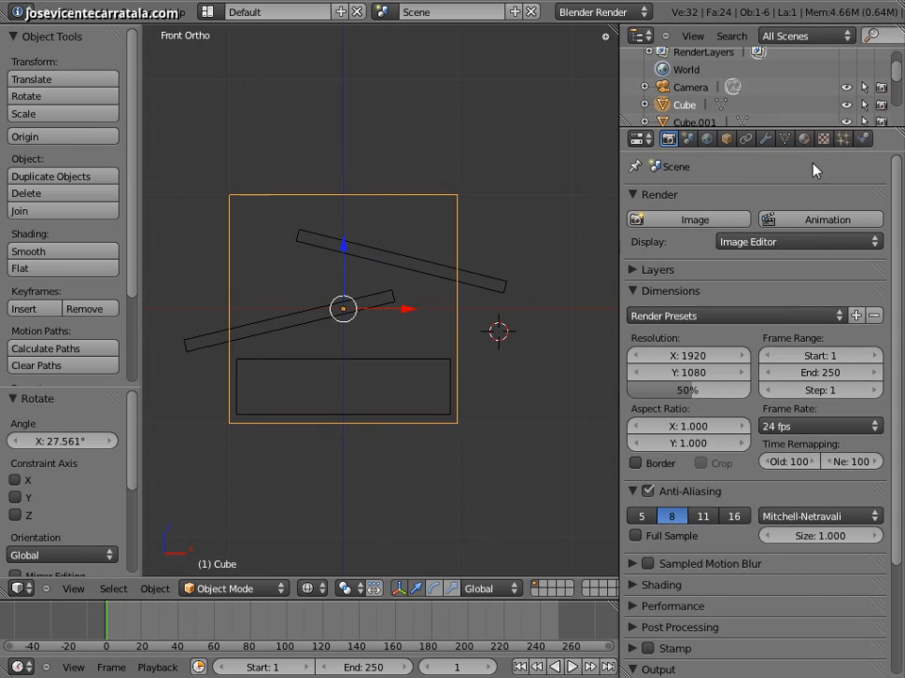
left_click(859, 140)
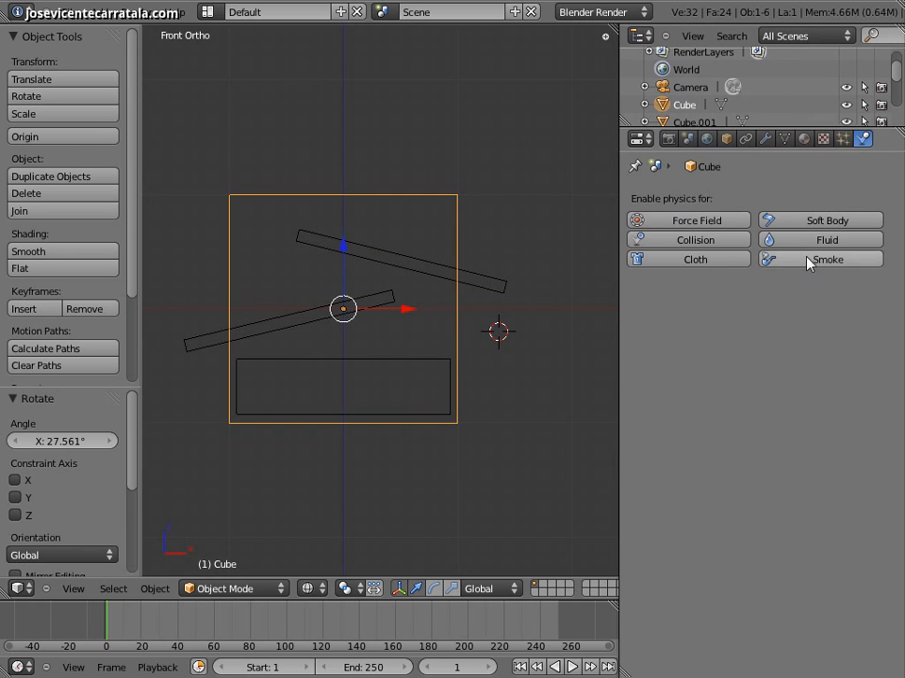
left_click(762, 260)
left_click(727, 314)
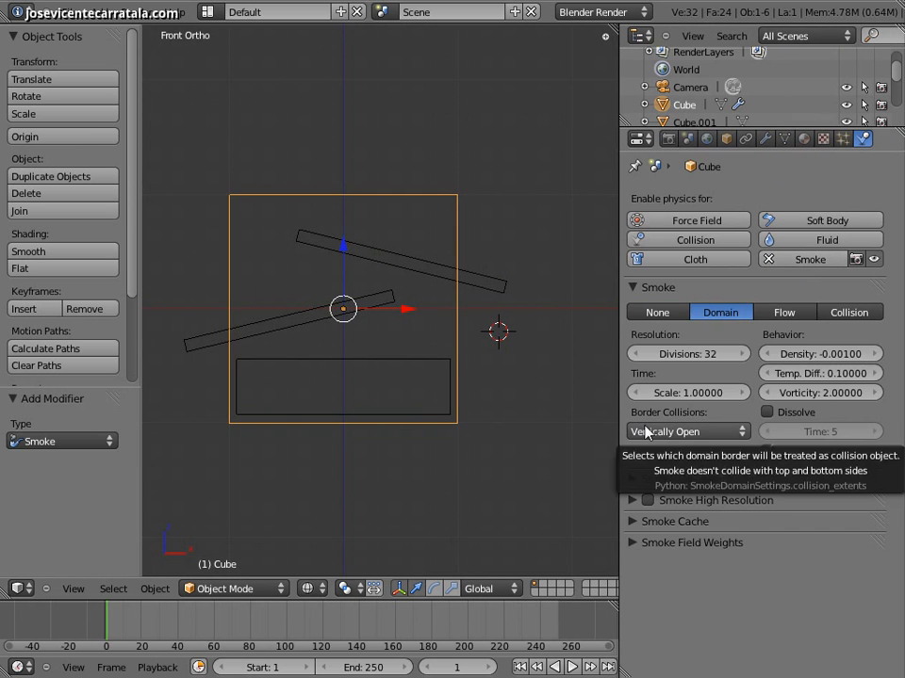
- Enable smoke physics on the flattened block near the domain's base as a Flow object
right_click(400, 362)
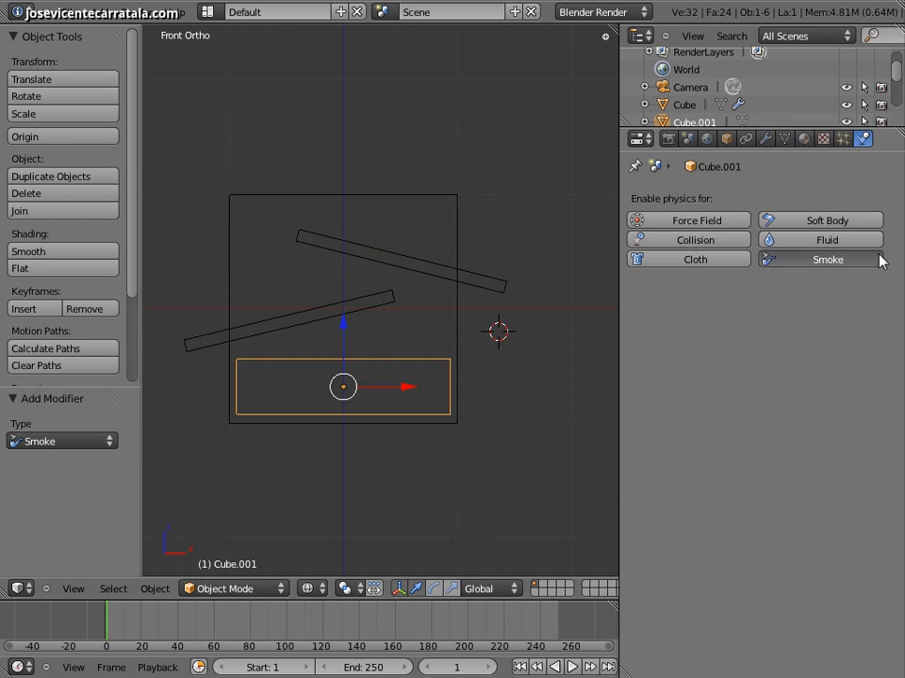
left_click(767, 260)
left_click(778, 317)
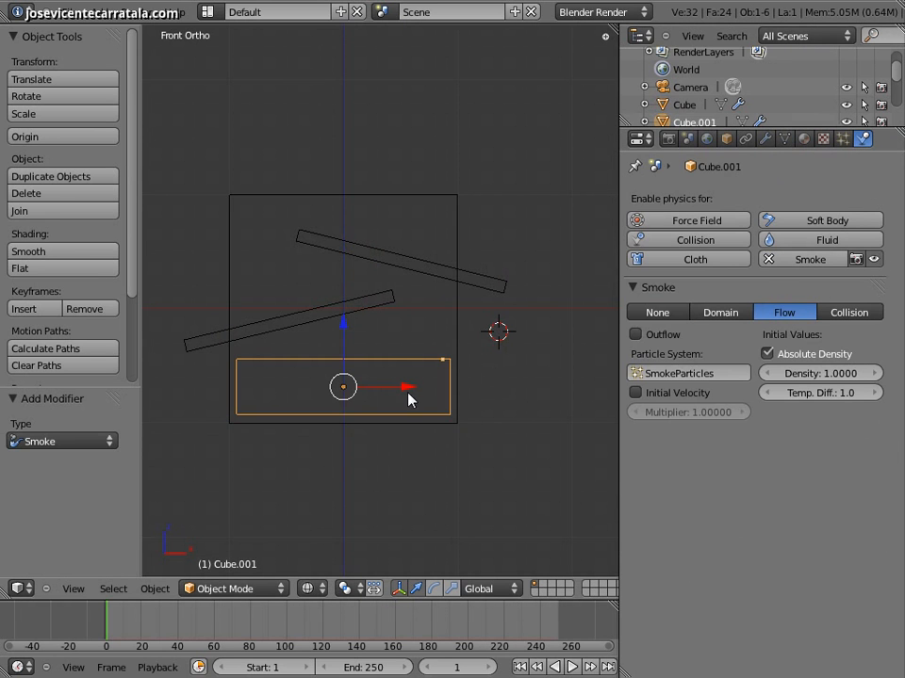
- Enable smoke physics on both tilted planks and set each one as a Collision object
right_click(384, 314)
right_click(387, 313)
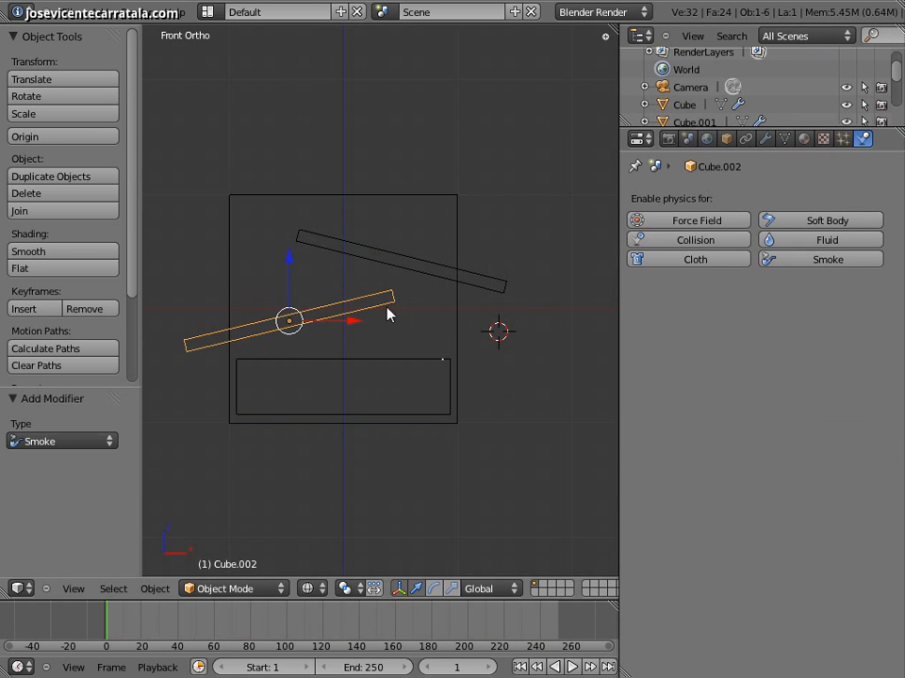
left_click(829, 259)
left_click(839, 312)
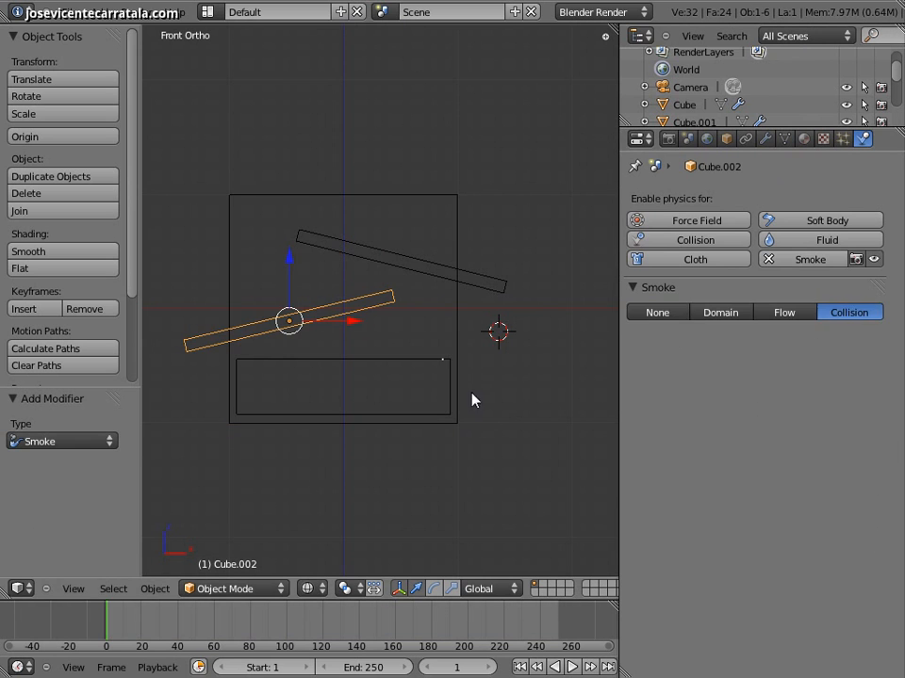
right_click(483, 294)
left_click(801, 260)
left_click(843, 312)
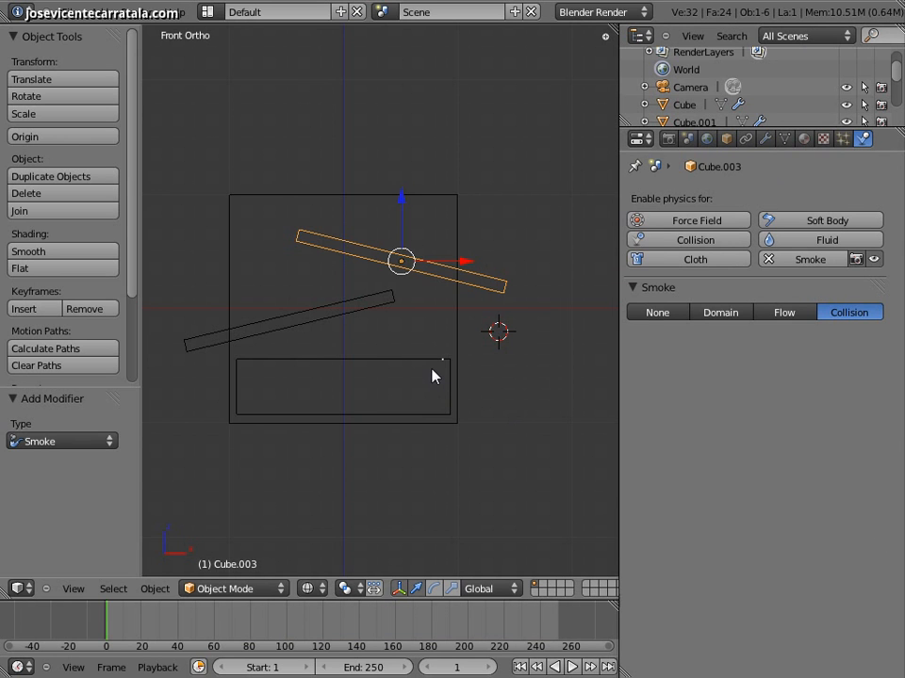
- Play the smoke simulation, stop it, and inspect the smoke from an angled view before returning to the front view
scroll(412, 332, "up", 1)
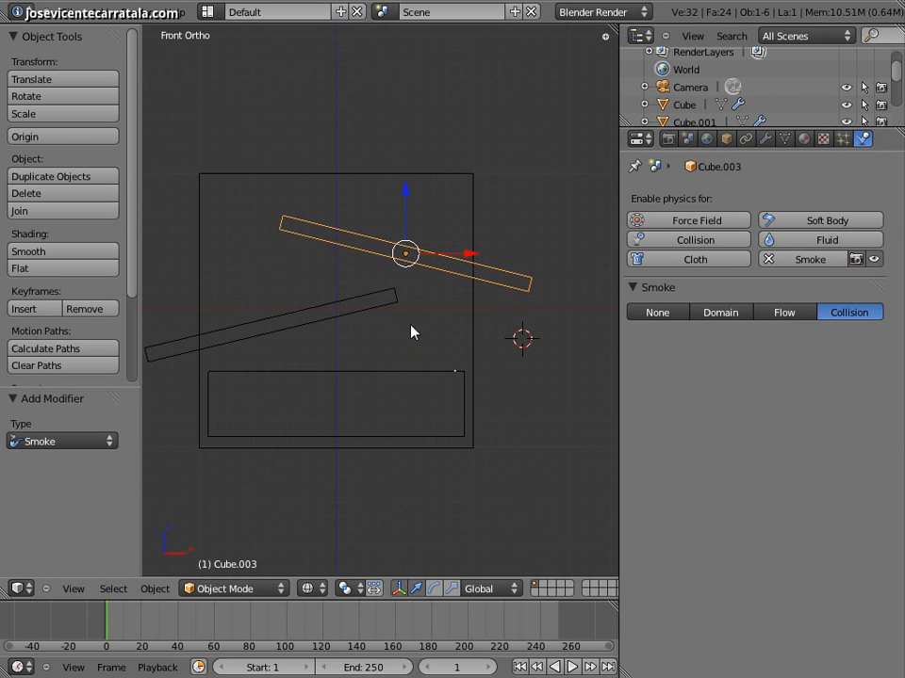
middle_click_drag(411, 331, 440, 338, "shift")
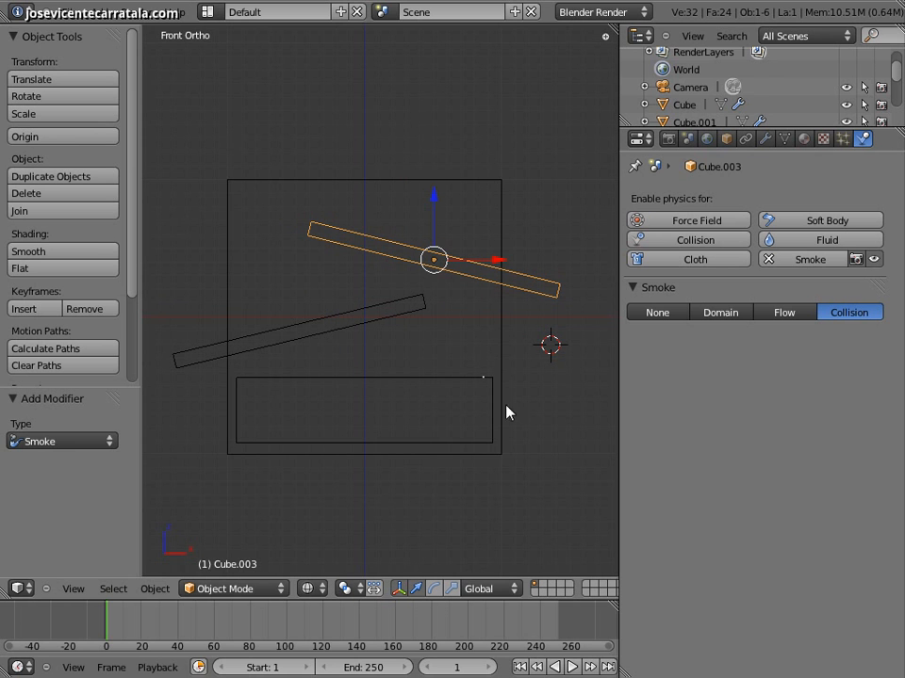
left_click(572, 667)
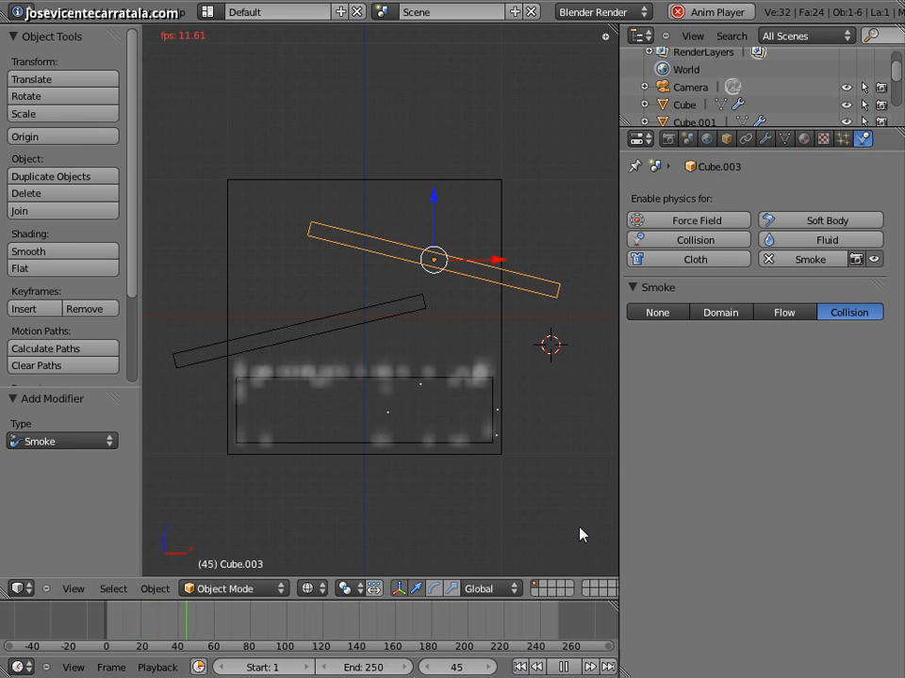
left_click(564, 667)
middle_click_drag(330, 377, 392, 350)
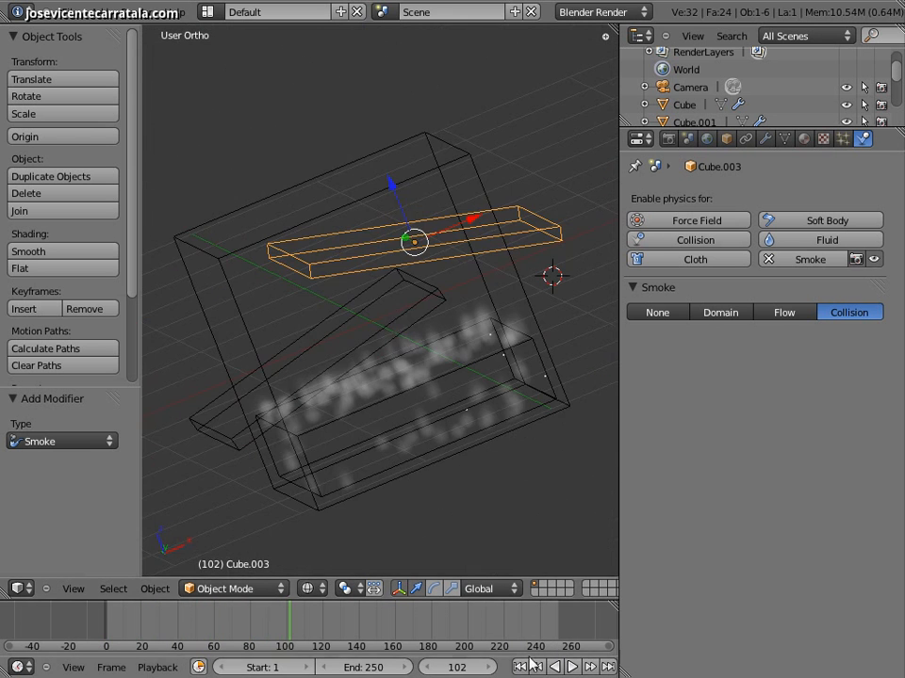
key("KP_1")
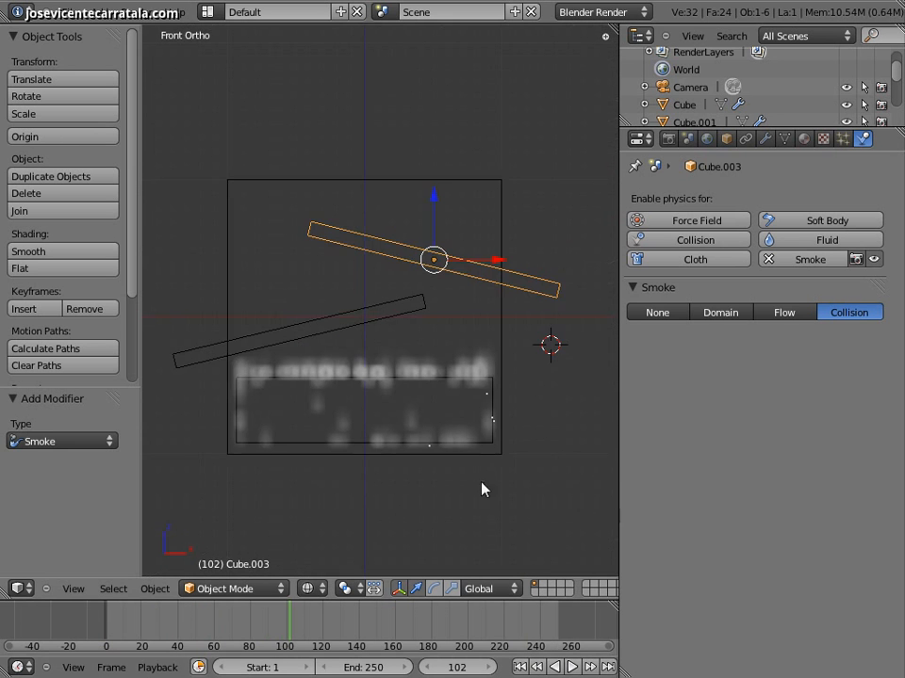
- Set the flow block's smoke particles to emit from Volume and its smoke temperature difference to 2.1
right_click(489, 436)
right_click(488, 430)
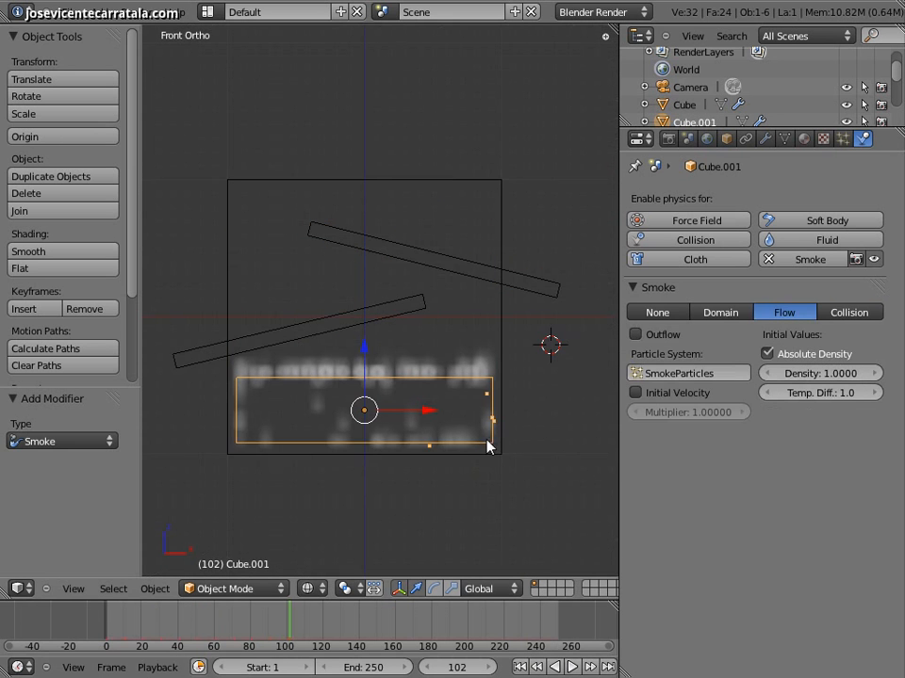
left_click(843, 139)
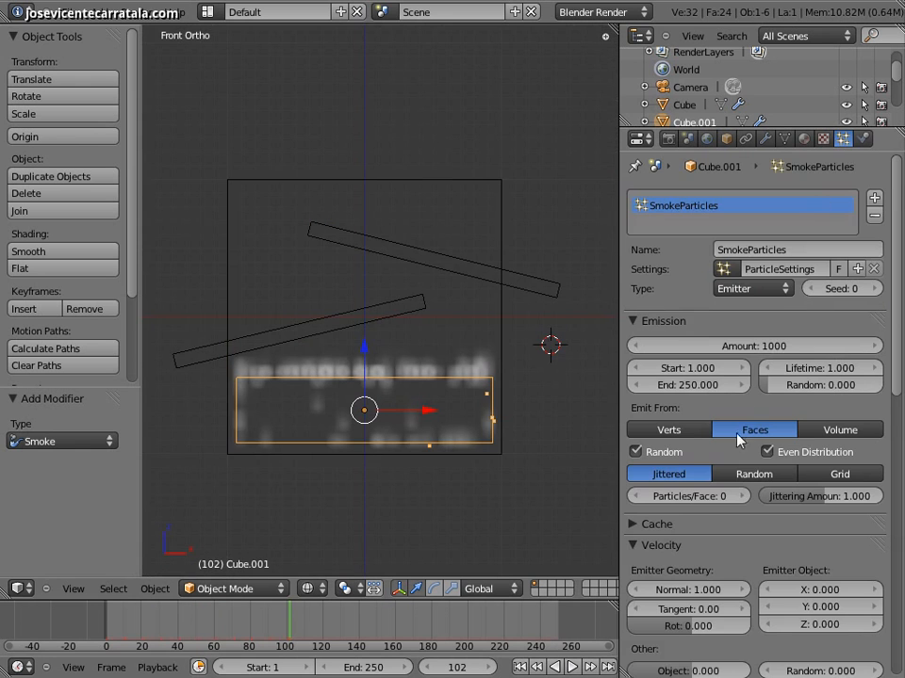
scroll(713, 482, "down", 3)
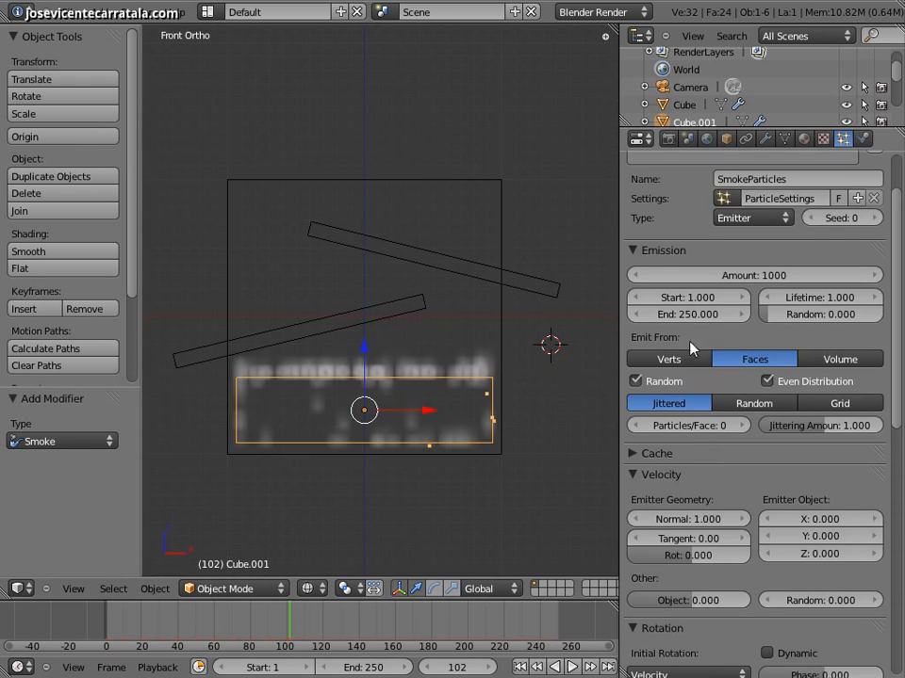
left_click(829, 363)
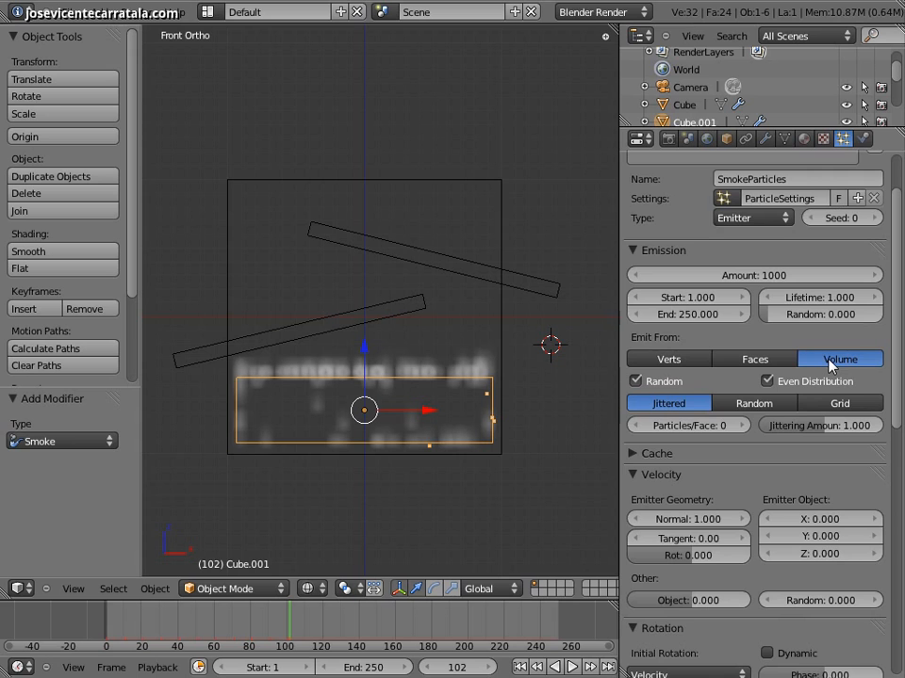
left_click(862, 139)
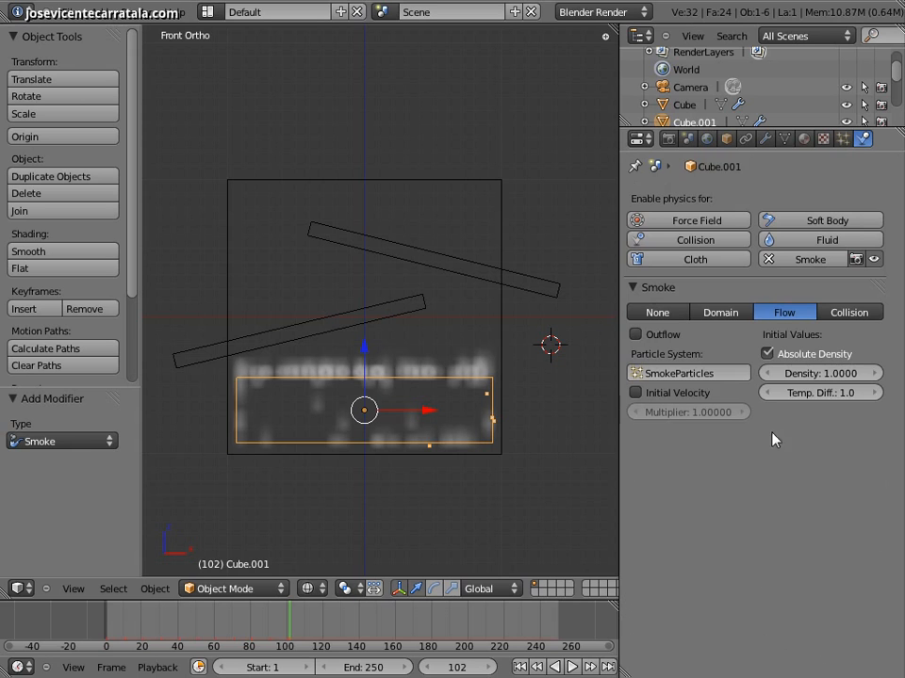
left_click_drag(800, 400, 807, 400)
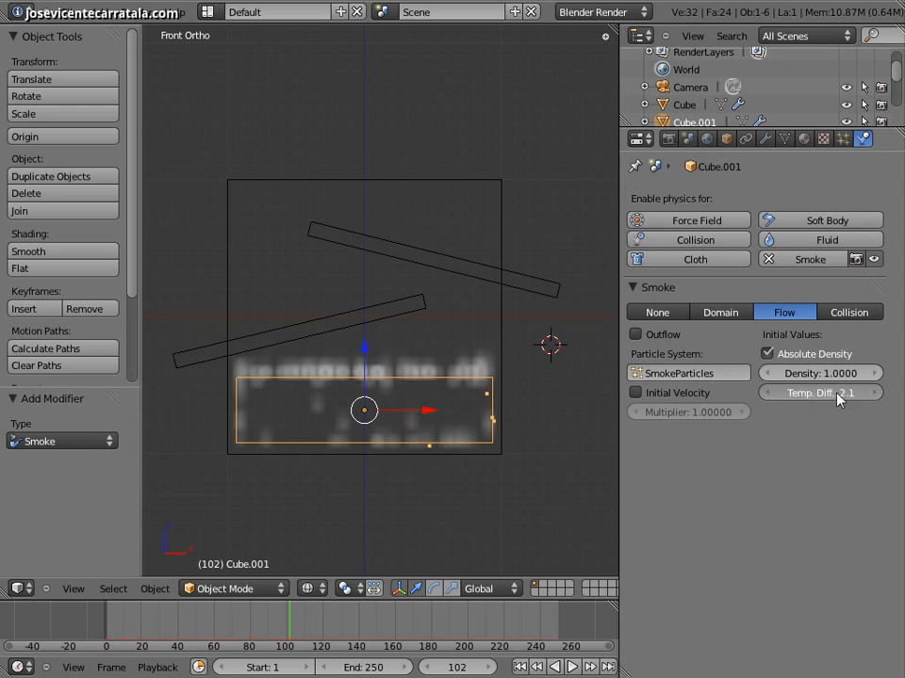
- Play the smoke simulation again from the first frame to examine how the smoke meets the planks
left_click(520, 667)
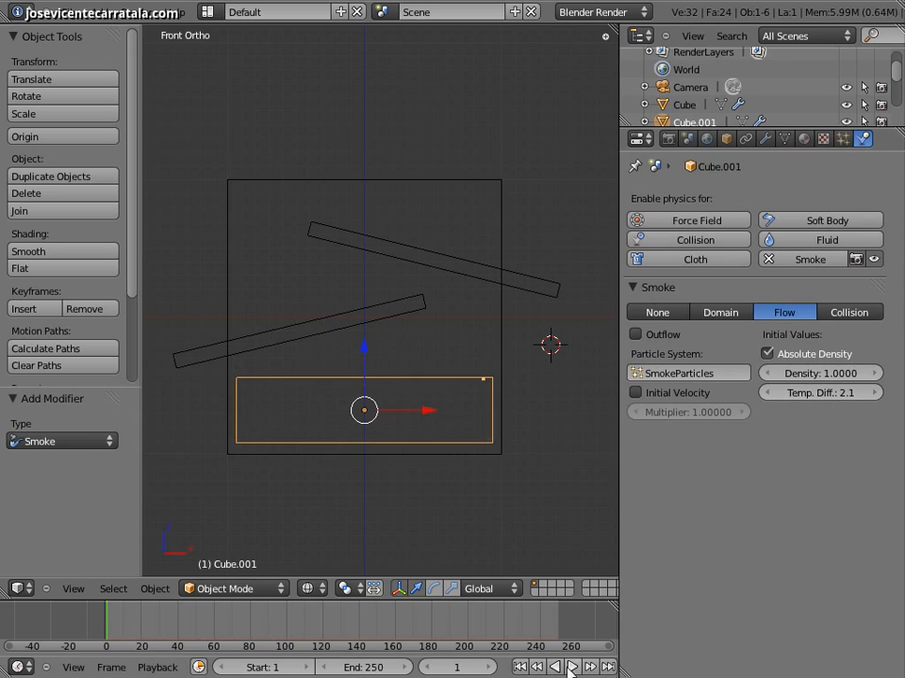
key("alt+a")
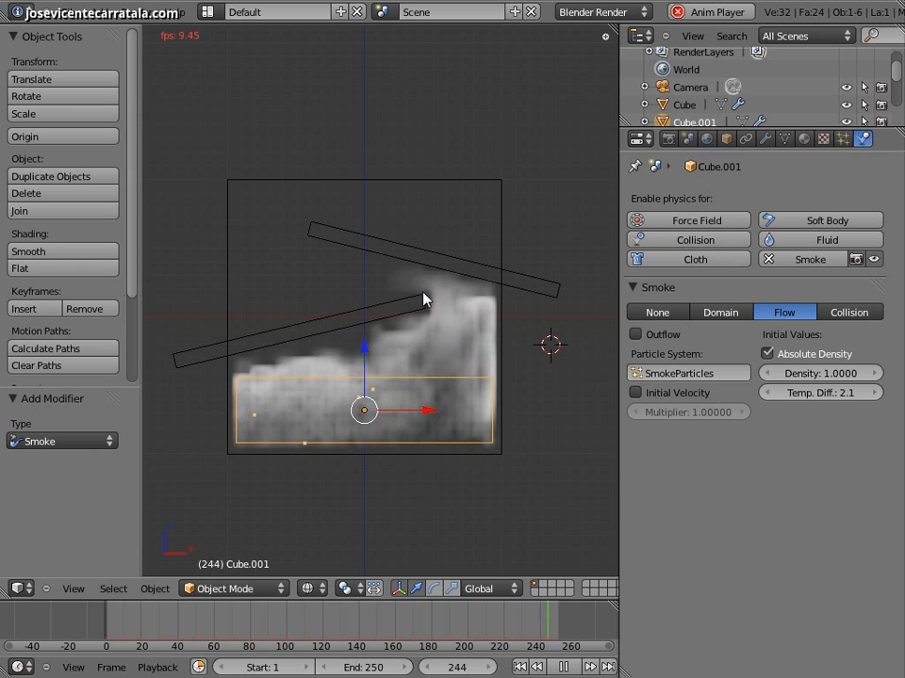
- Stop playback, set the flow block's temperature difference to 2.8, and enable initial velocity with a multiplier of 2
left_click(563, 667)
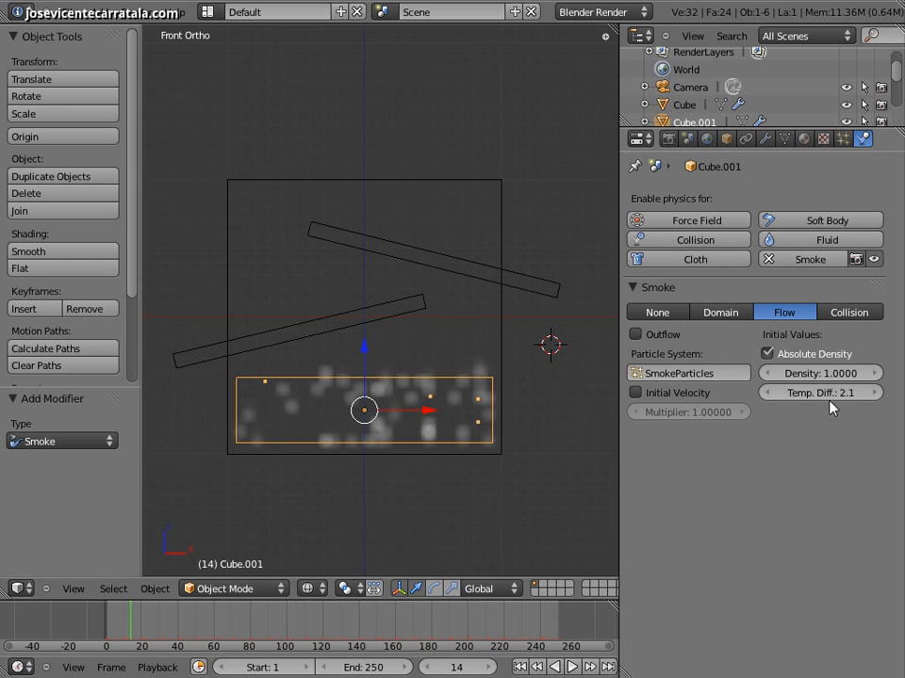
left_click_drag(828, 395, 860, 380)
left_click(637, 393)
left_click_drag(660, 412, 853, 408)
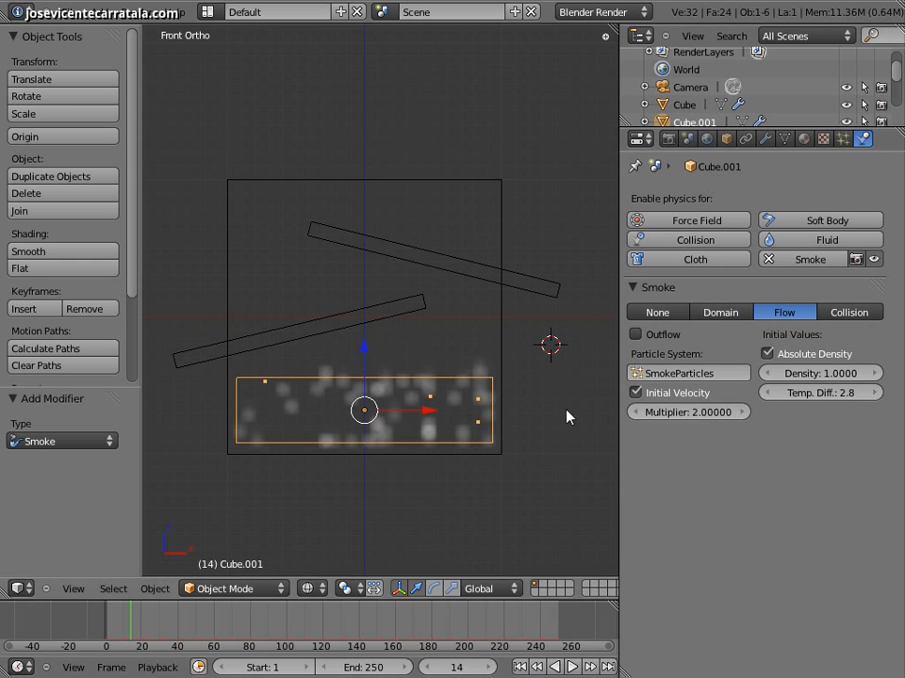
- Set the smoke domain's temperature difference to 3.64 and its density to 1.61899
right_click(493, 339)
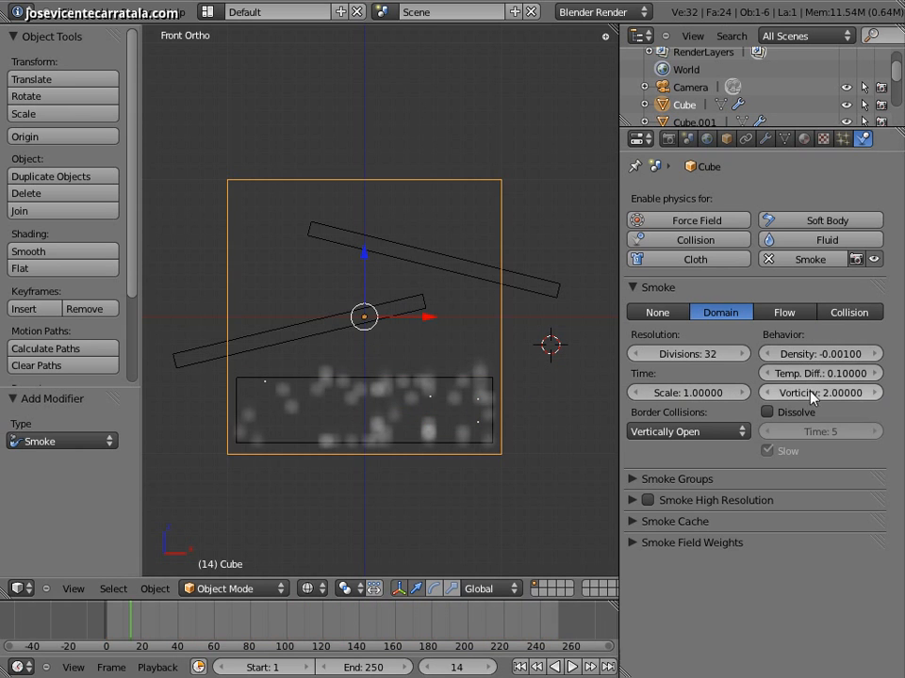
left_click_drag(802, 376, 872, 377)
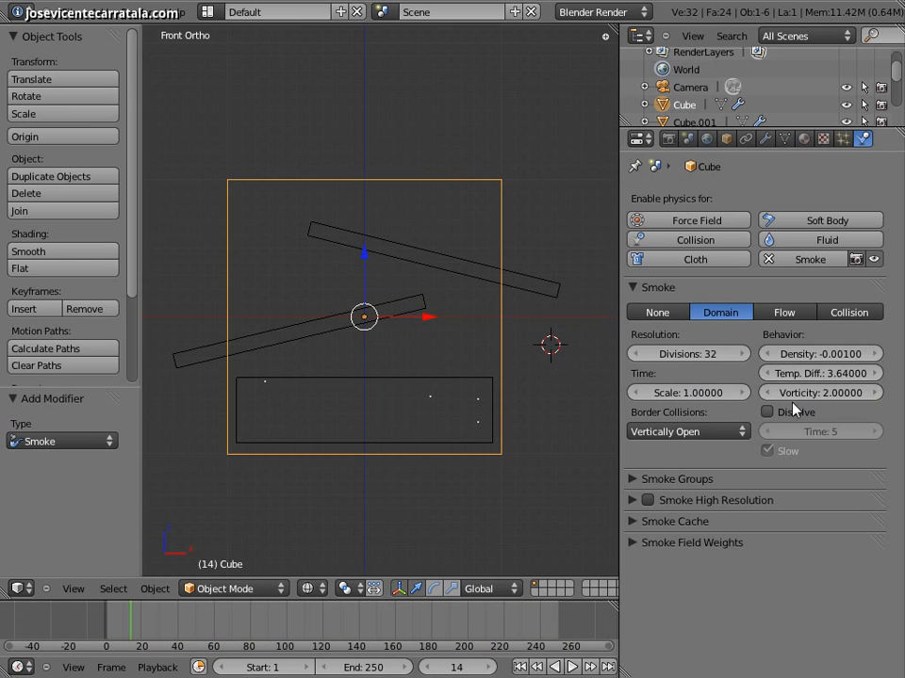
left_click_drag(807, 355, 855, 360)
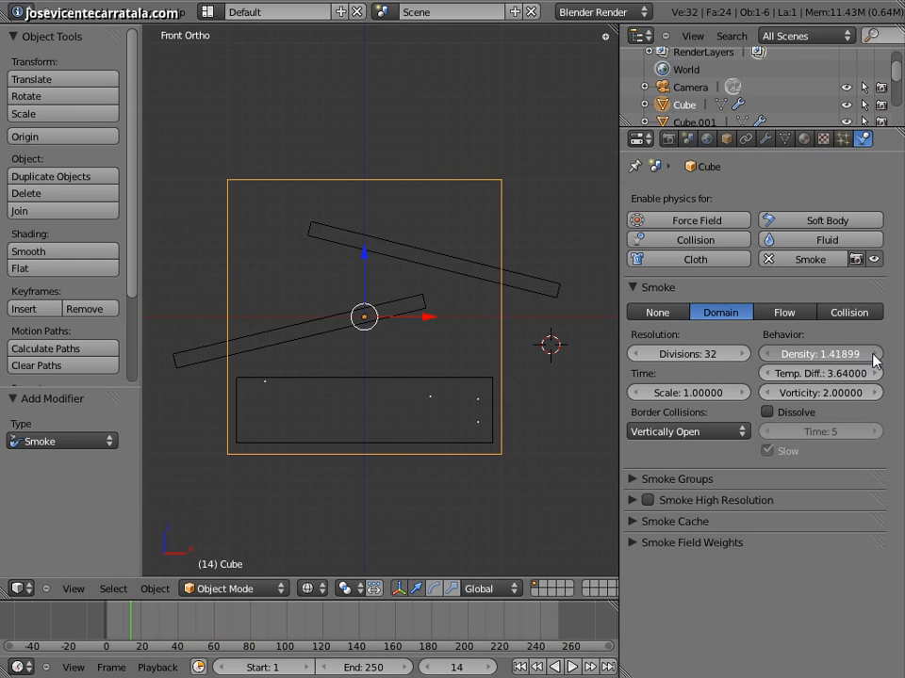
left_click(874, 355)
left_click(875, 355)
- Play the smoke simulation from the first frame to examine how the smoke flows around the planks, and stop it
left_click(520, 667)
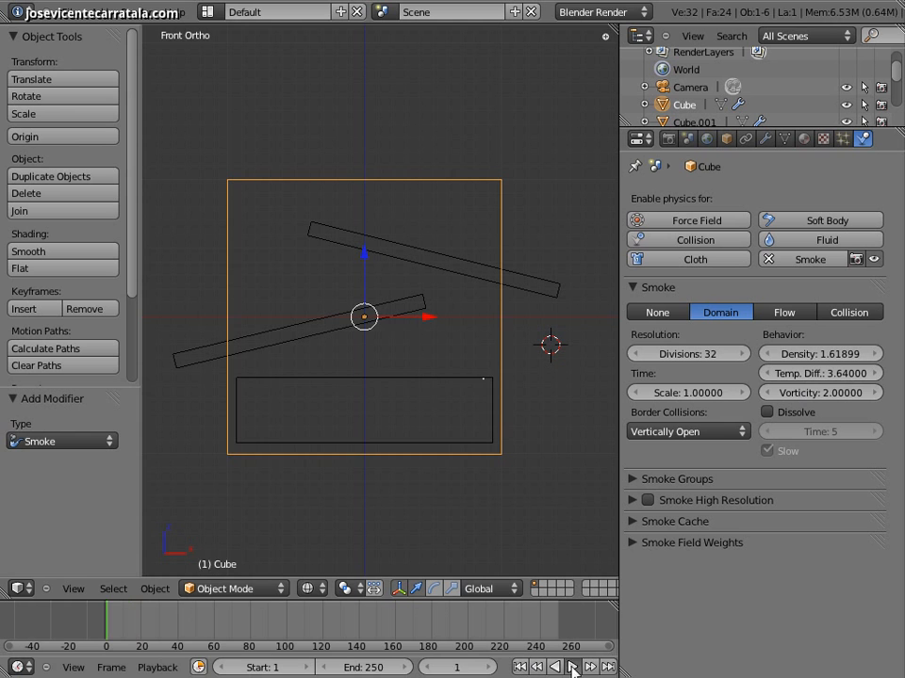
left_click(572, 666)
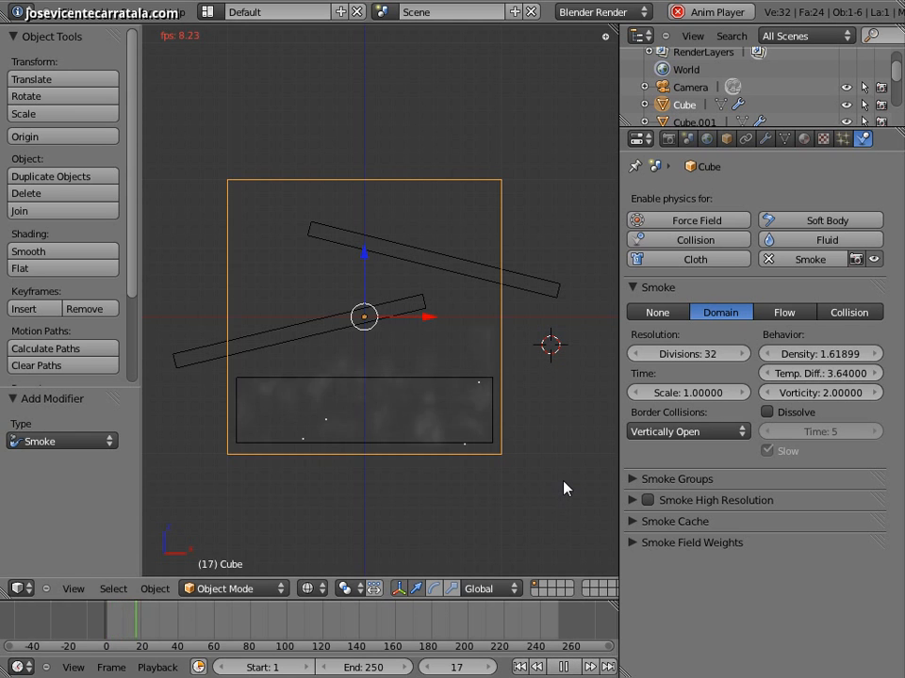
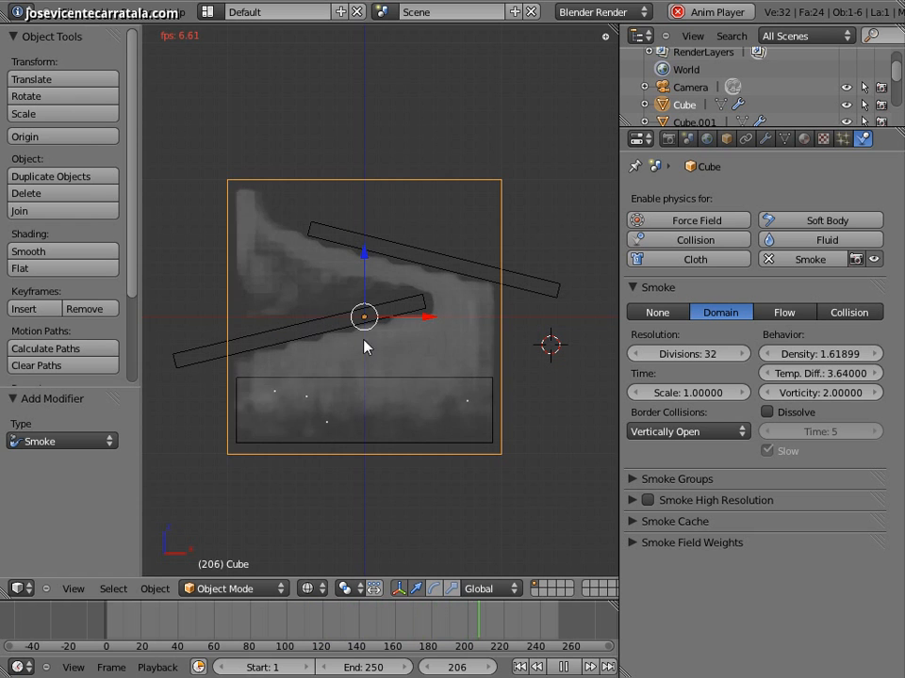
left_click(563, 667)
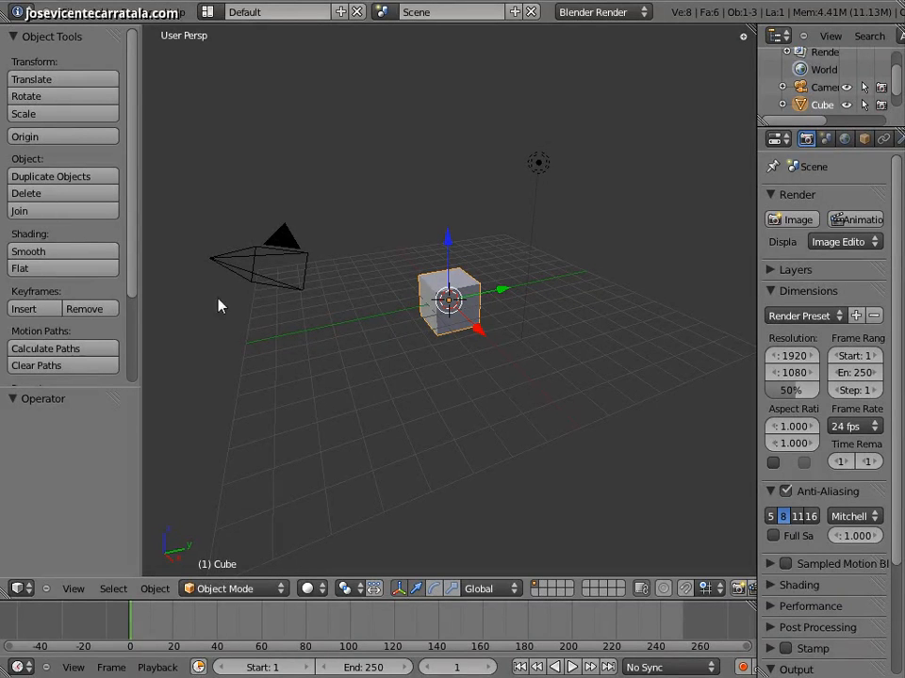
- In the new scene, scale the default cube to 0.122 and move it about 1.609 units along the Y axis
left_click(490, 323)
key("s")
left_click(453, 311)
scroll(452, 311, "up", 8)
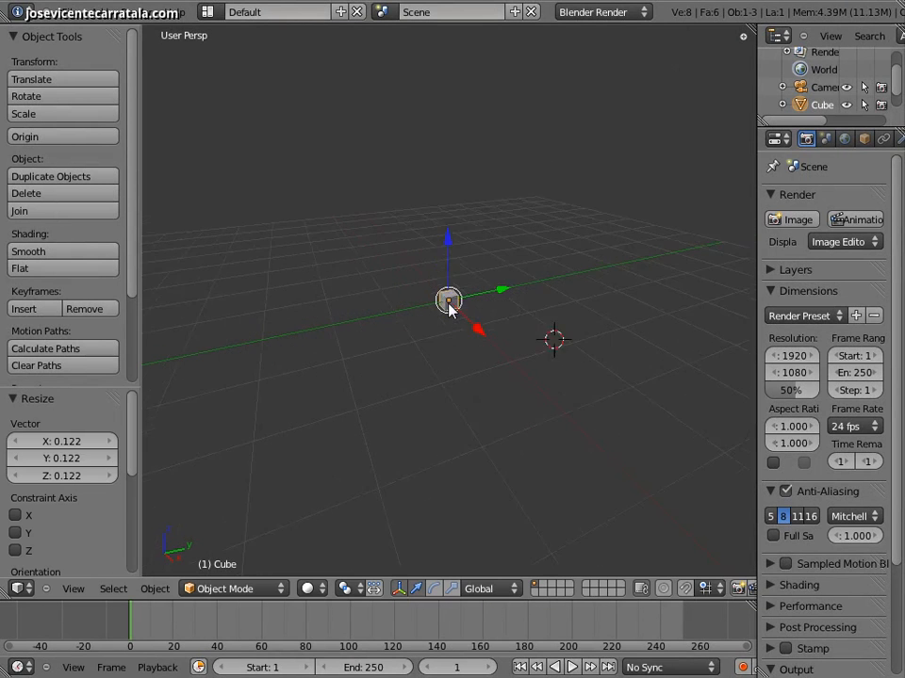
key("g")
key("y")
left_click(613, 289)
middle_click_drag(613, 290, 503, 367)
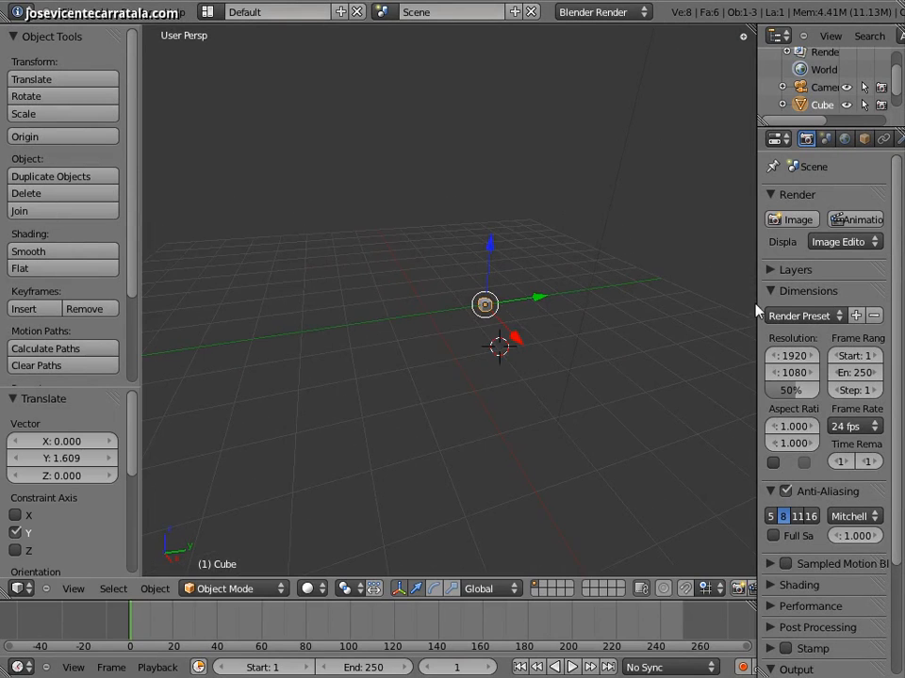
- Widen the properties area, add a particle system to the small cube, and play the animation
left_click_drag(751, 299, 606, 300)
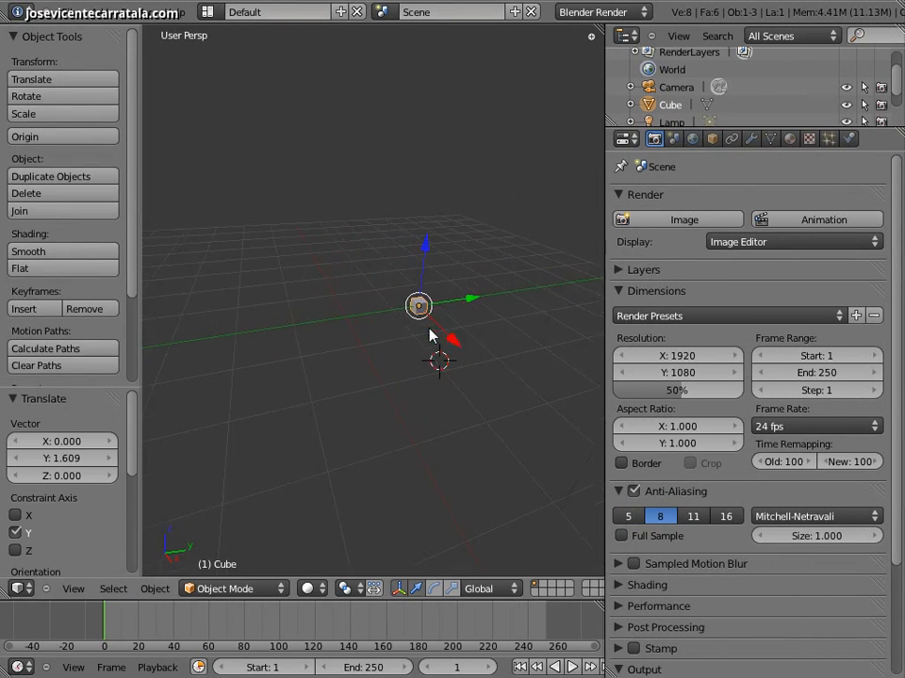
middle_click_drag(442, 337, 359, 345)
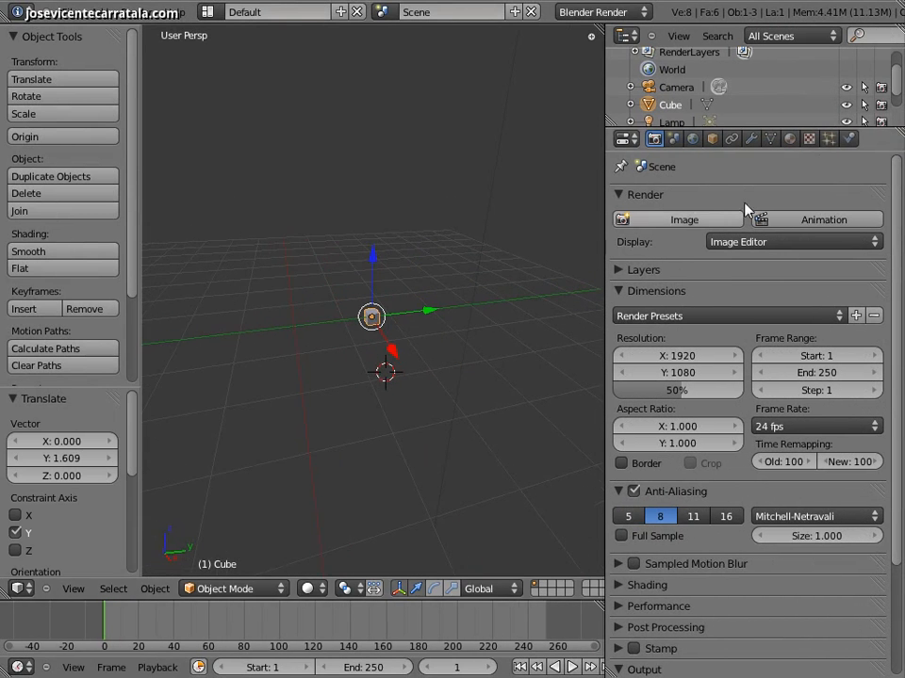
left_click(828, 140)
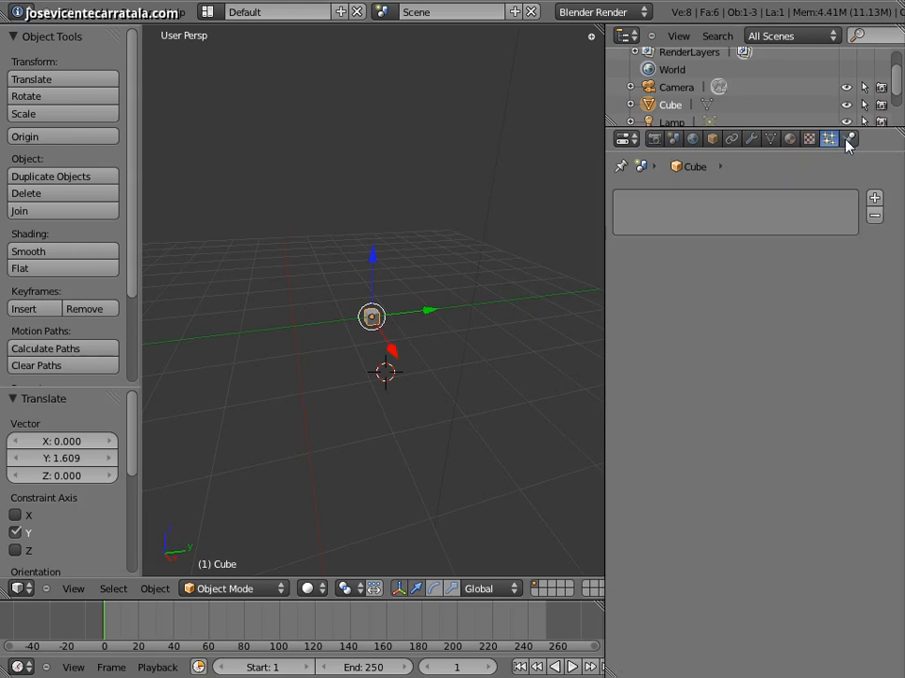
left_click(875, 200)
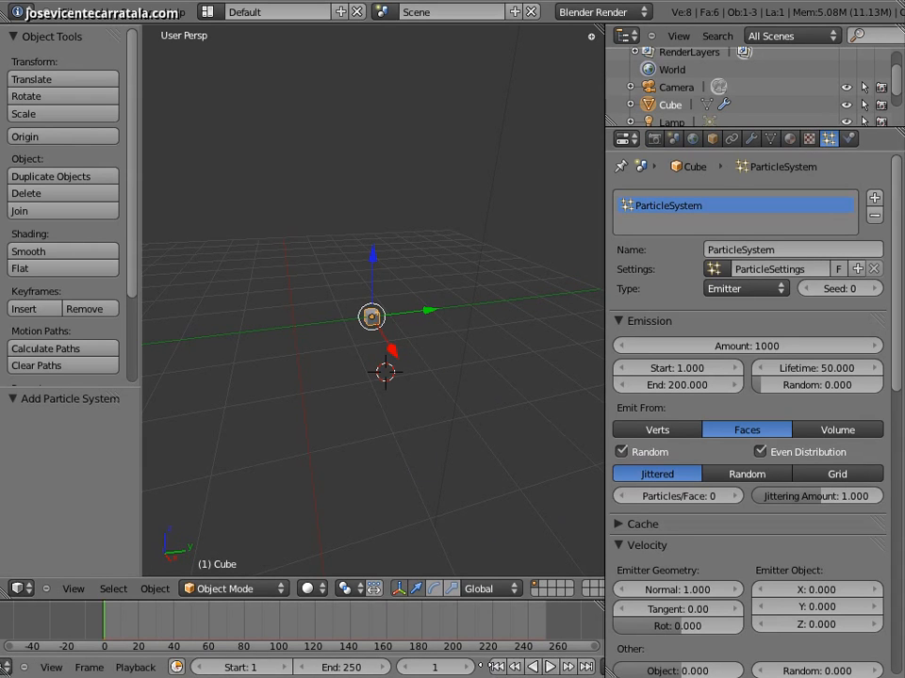
left_click(571, 667)
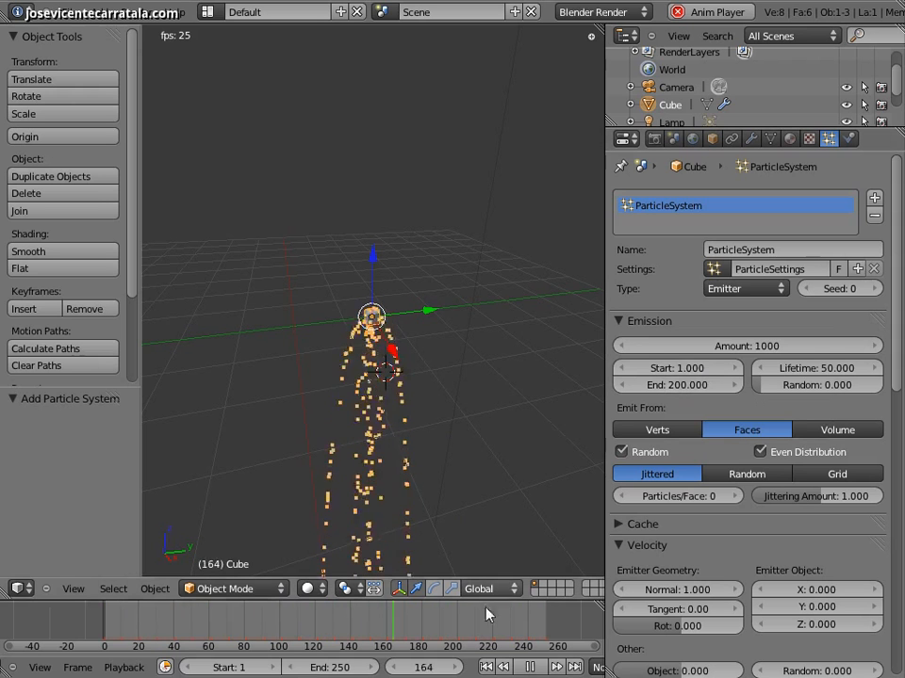
- Try a particle emission amount of 100
left_click(745, 346)
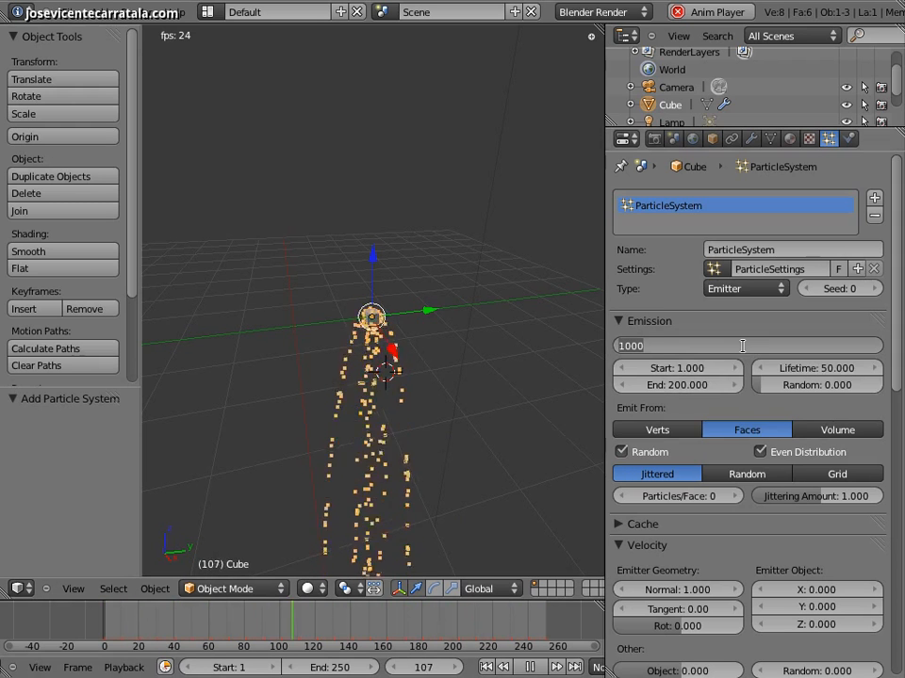
type("100")
key("Return")
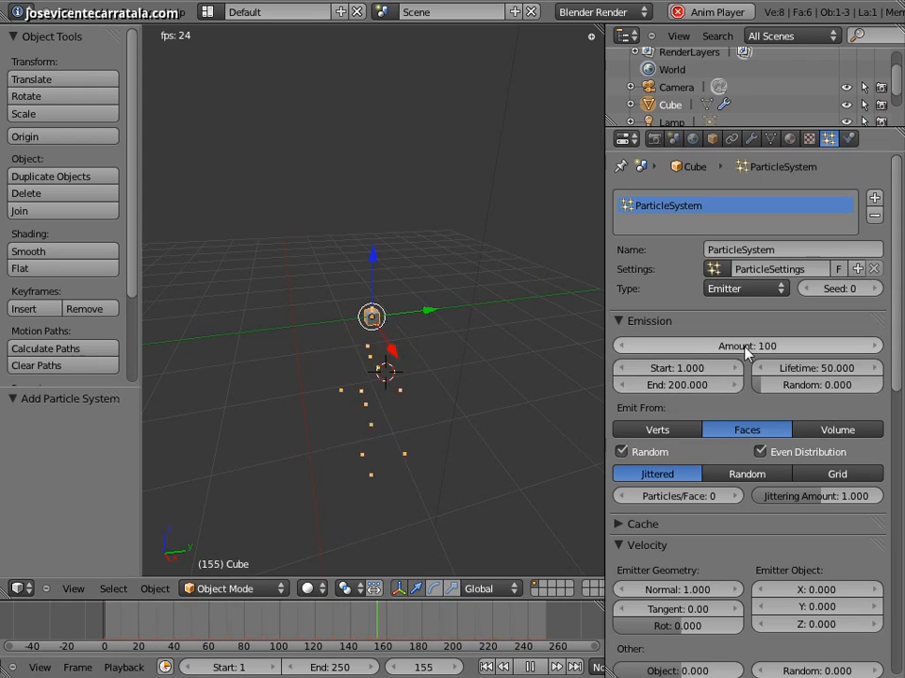
- Set the particle emission amount to 10000 and inspect the falling streams
left_click(744, 346)
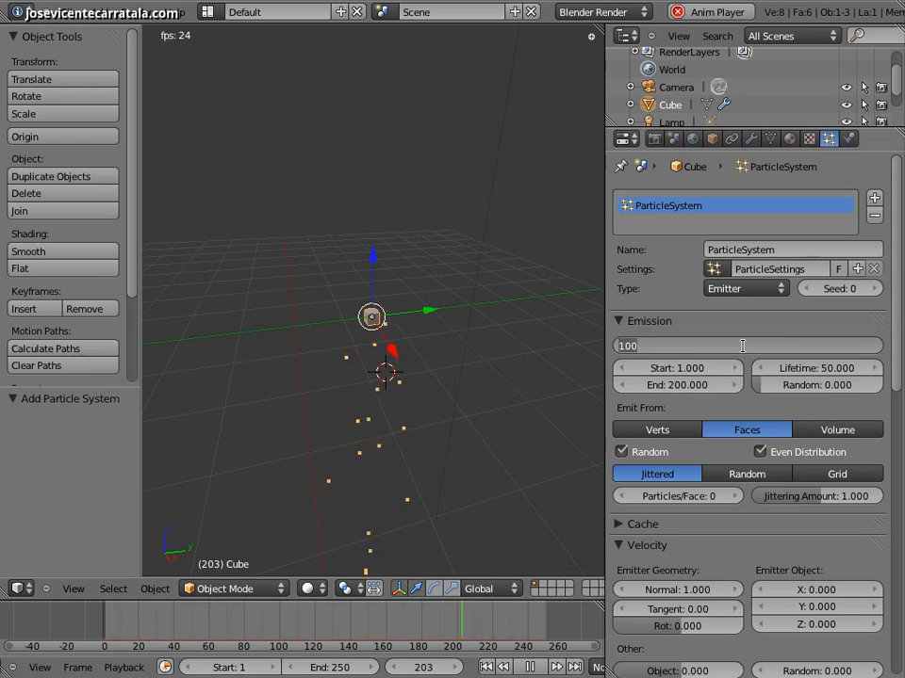
key("Return")
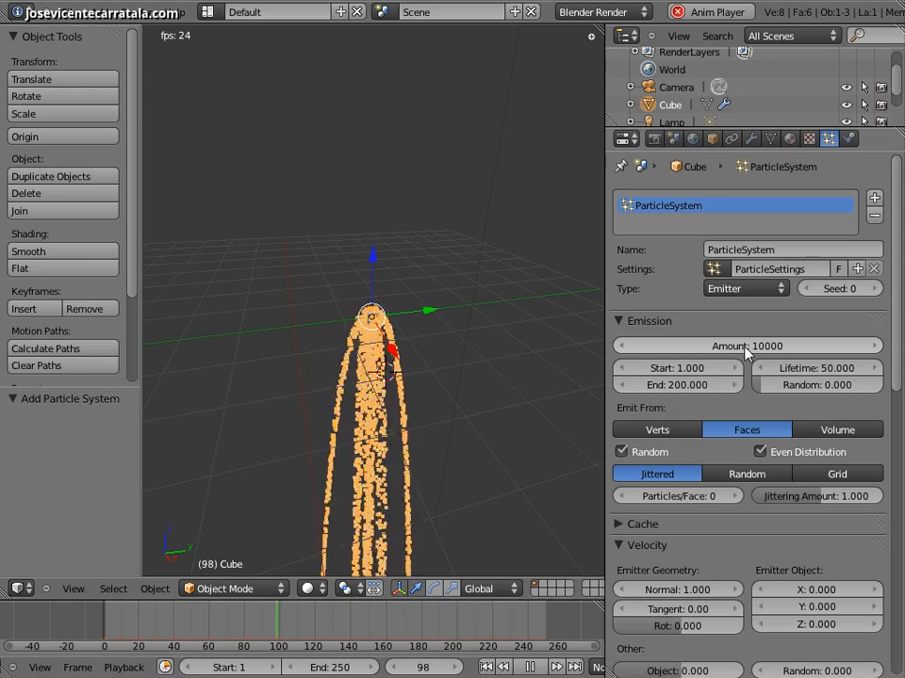
scroll(460, 375, "down", 4)
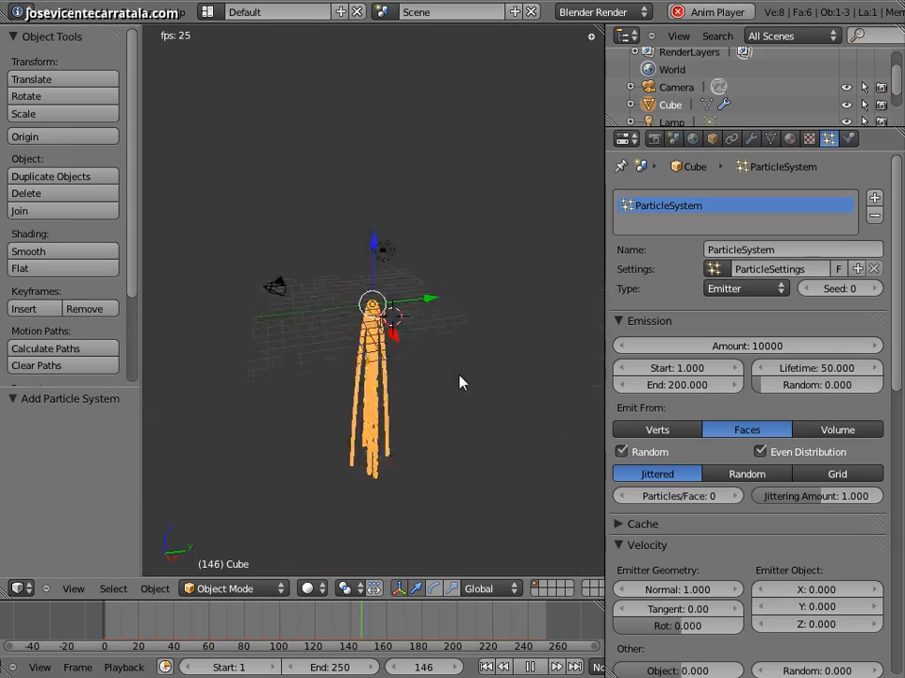
middle_click_drag(461, 379, 567, 368)
- Try a particle lifetime of 172.599, and set the lifetime back to 50
left_click_drag(790, 365, 832, 373)
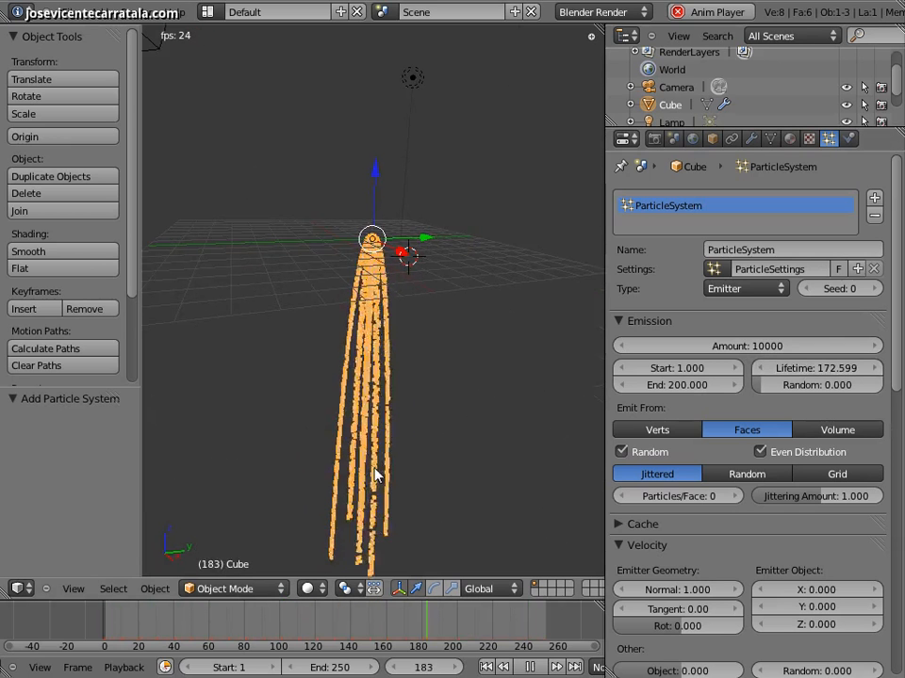
left_click(822, 368)
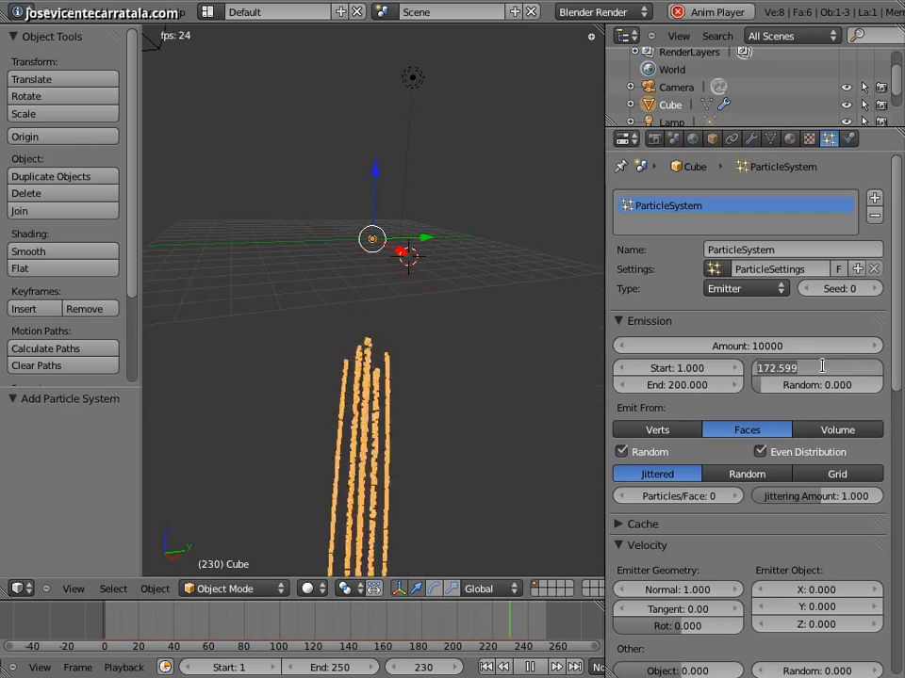
type("50")
key("Return")
- Set the particles' random lifetime to 0.807 and inspect the emission up close
left_click_drag(820, 385, 859, 386)
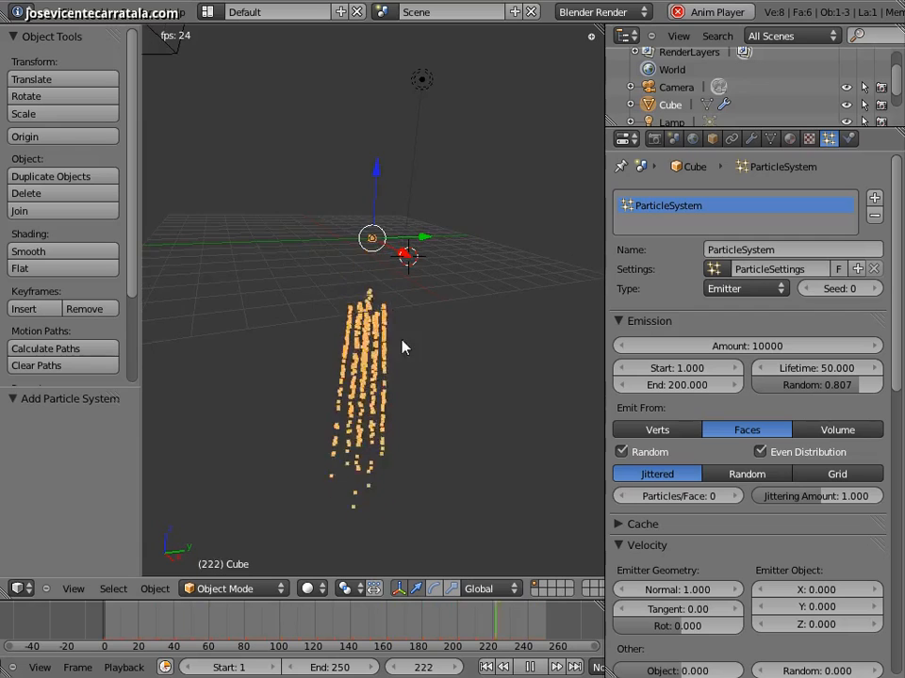
middle_click_drag(389, 343, 424, 285)
scroll(393, 277, "up", 5)
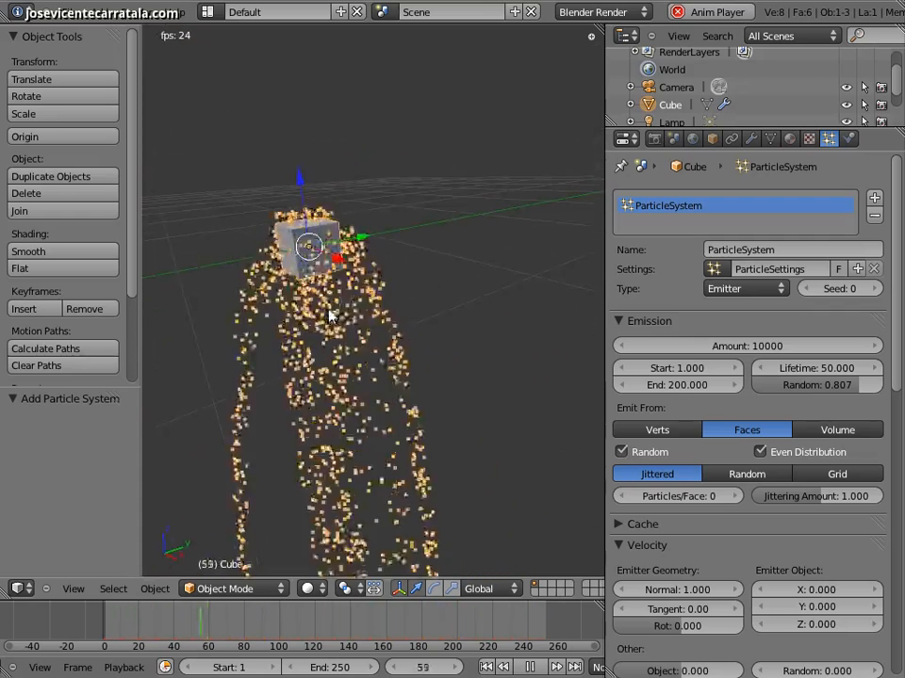
- Try emitting the particles from the cube's vertices and inspect the resulting streams
left_click(688, 431)
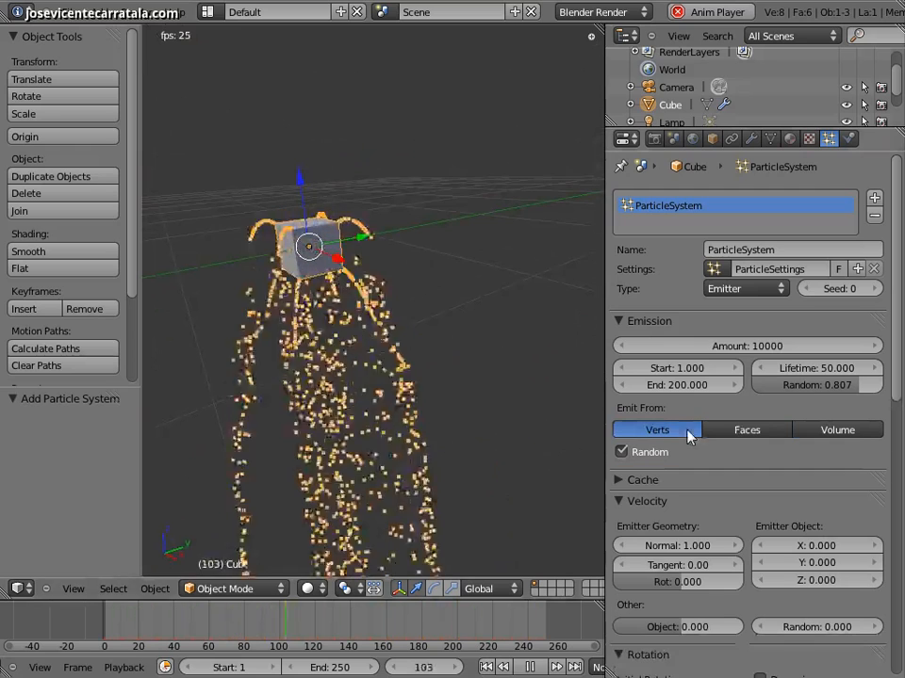
middle_click_drag(317, 258, 366, 289, "shift")
scroll(365, 269, "up", 1)
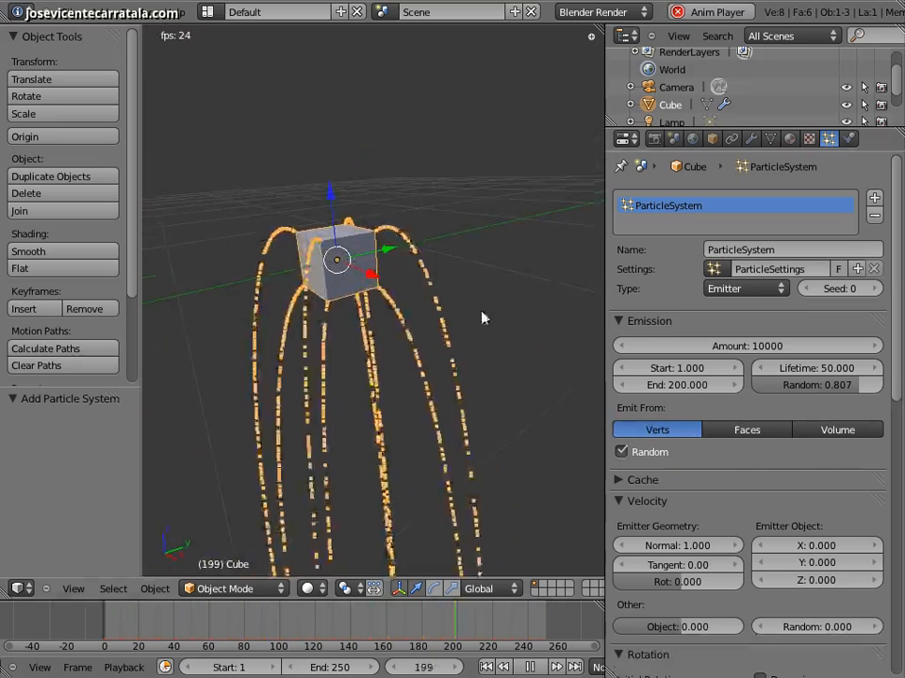
- Try emitting the particles from the cube's volume and inspect them from another angle
left_click(797, 429)
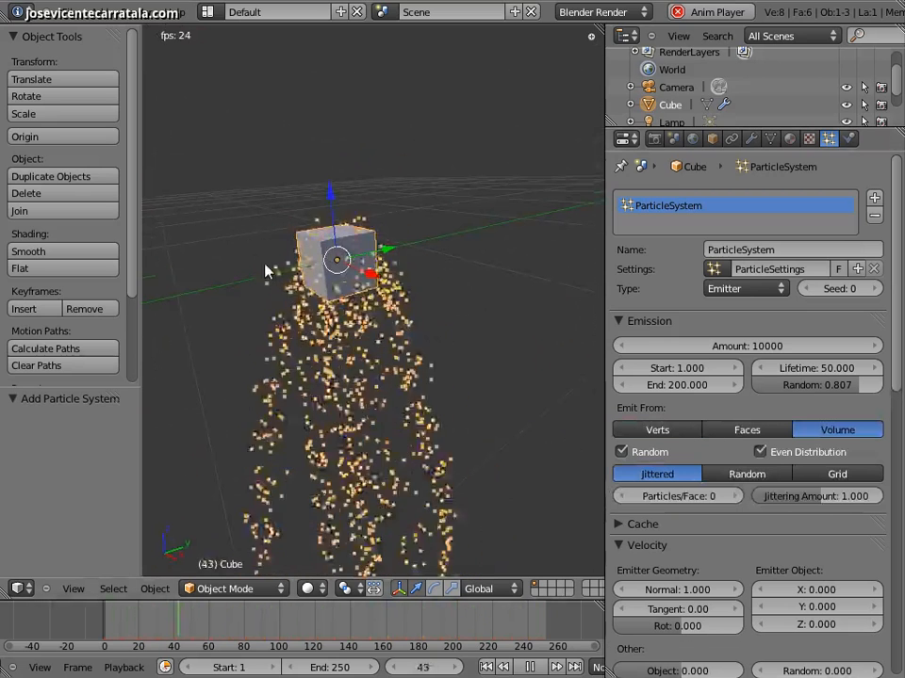
scroll(351, 272, "down", 1)
middle_click_drag(351, 271, 304, 258)
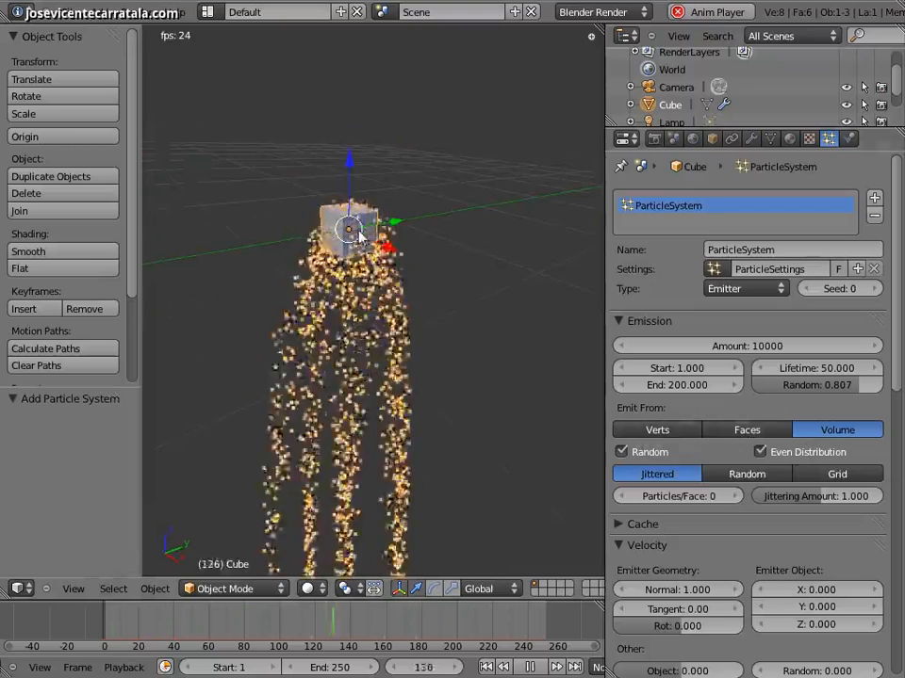
- Set the particles to emit from Faces and raise their emitter normal velocity to 2.910
scroll(898, 339, "down", 1)
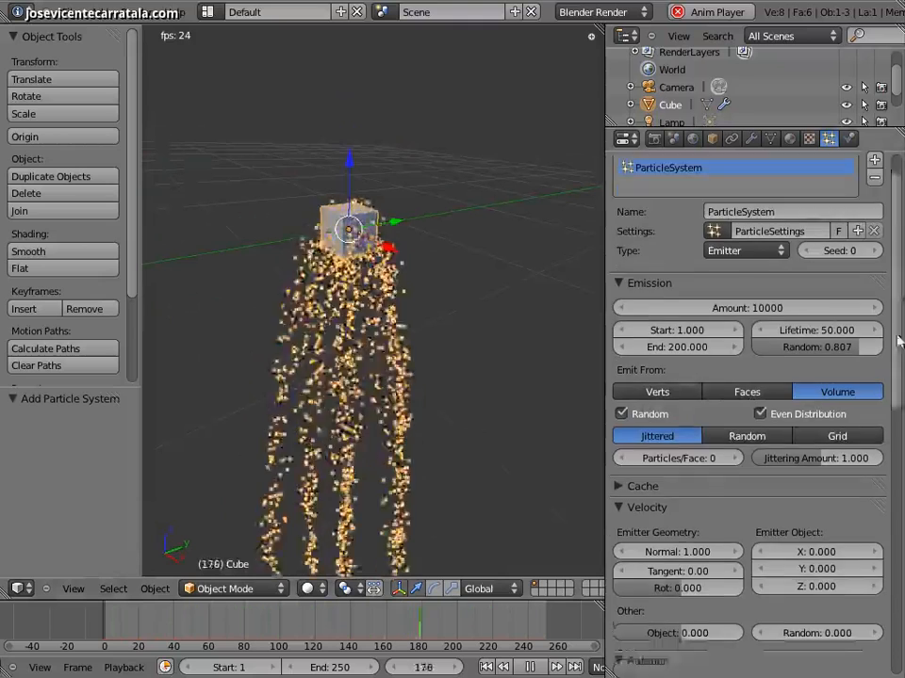
scroll(897, 339, "down", 6)
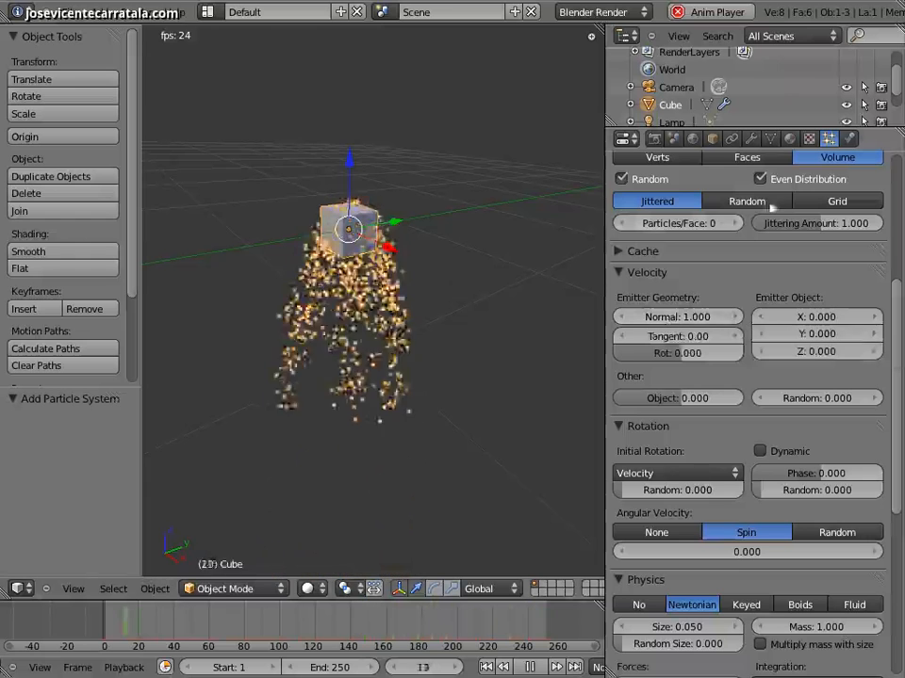
left_click(771, 160)
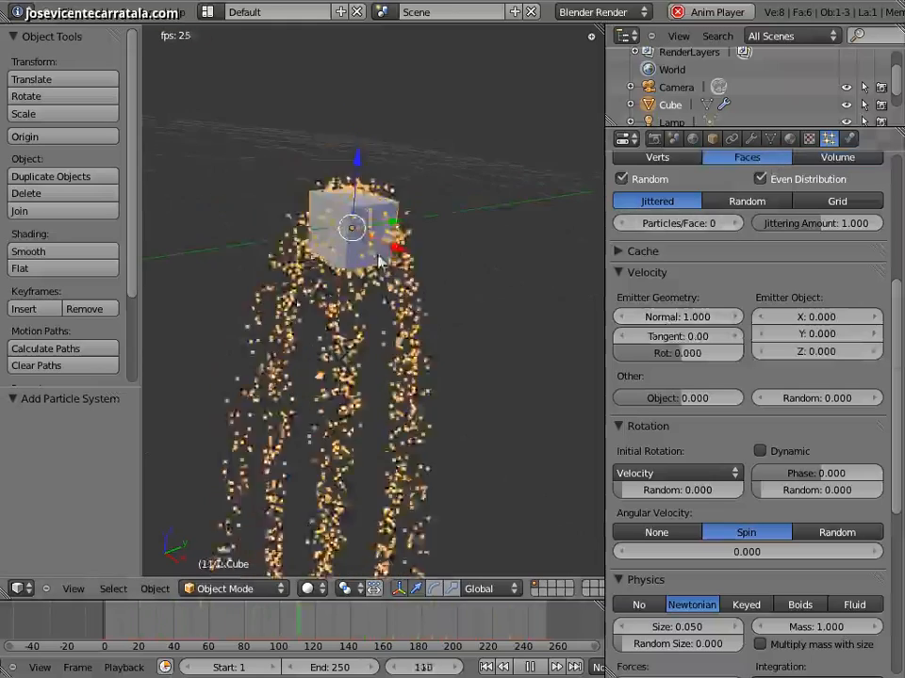
left_click_drag(724, 323, 760, 324)
mouse_move(665, 323)
left_mouse_down()
mouse_move(696, 317)
mouse_move(659, 325)
left_mouse_up()
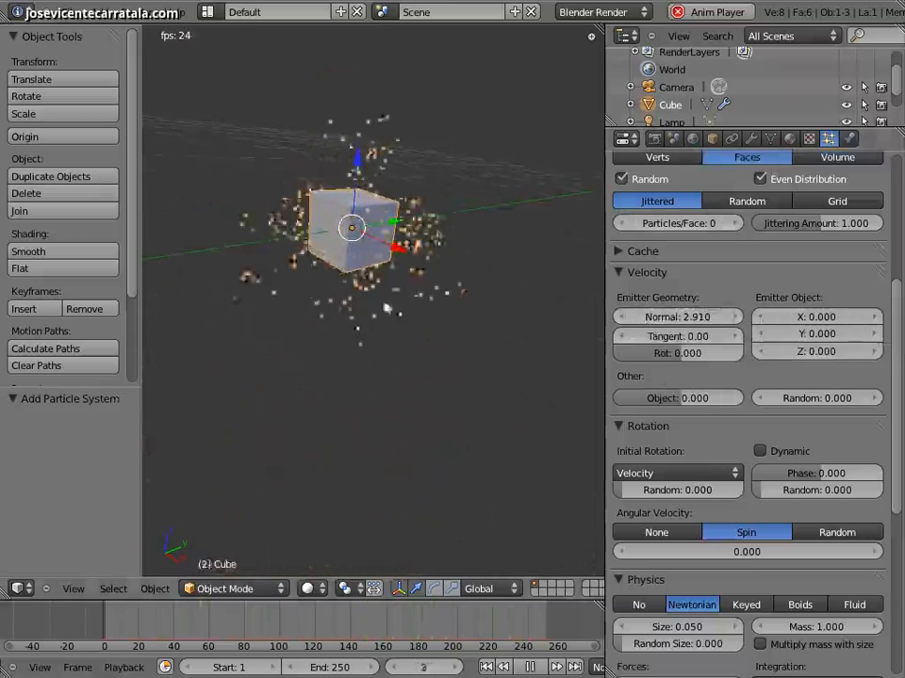
middle_click_drag(387, 307, 327, 318)
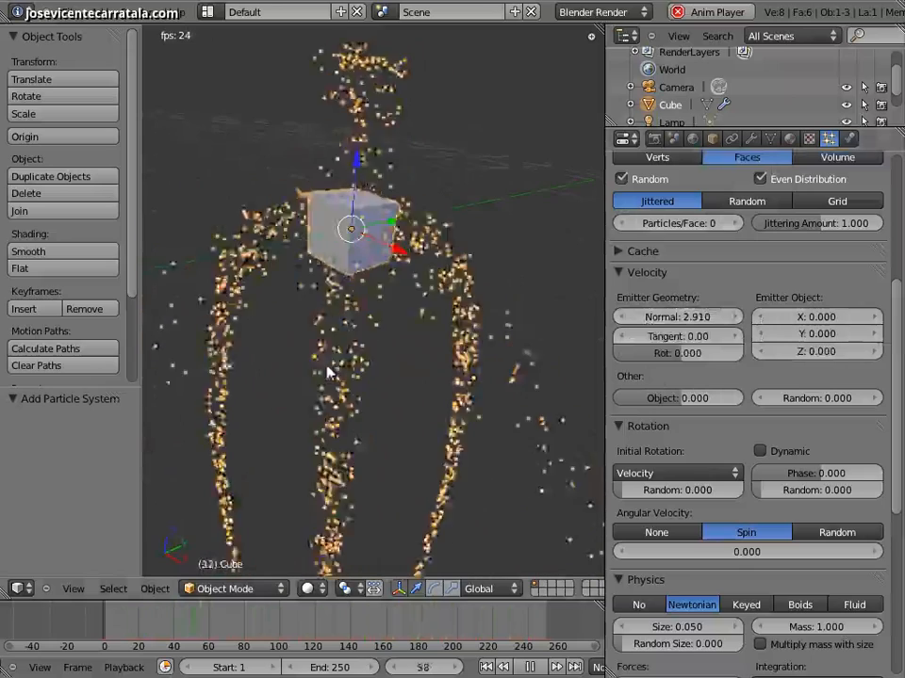
- Adjust the emitter's normal velocity and reset it to 0
mouse_move(688, 323)
left_mouse_down()
mouse_move(665, 324)
mouse_move(698, 326)
left_mouse_up()
left_click(698, 334)
left_click(689, 323)
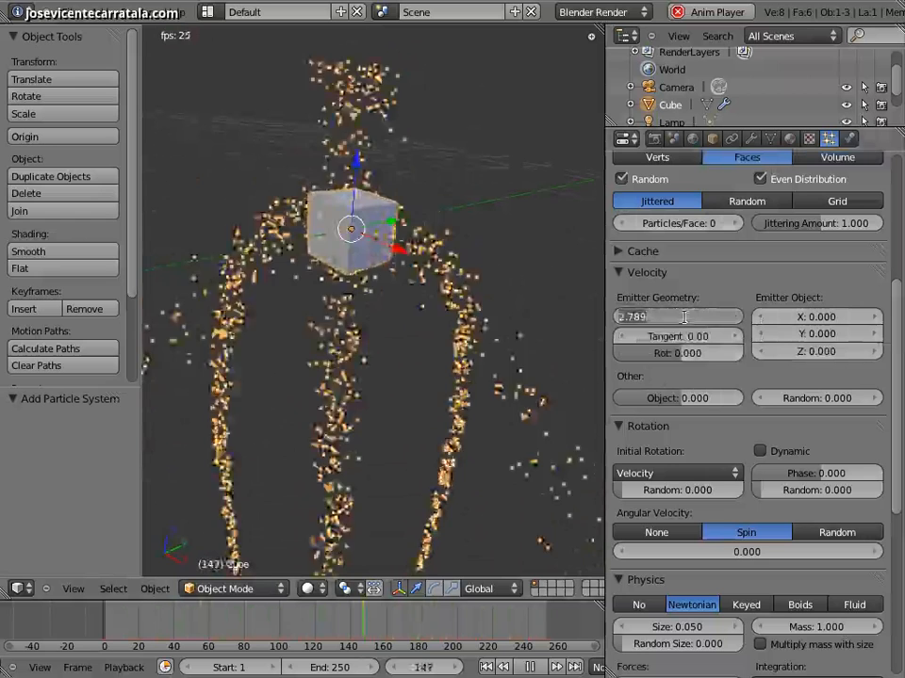
type("0")
key("Return")
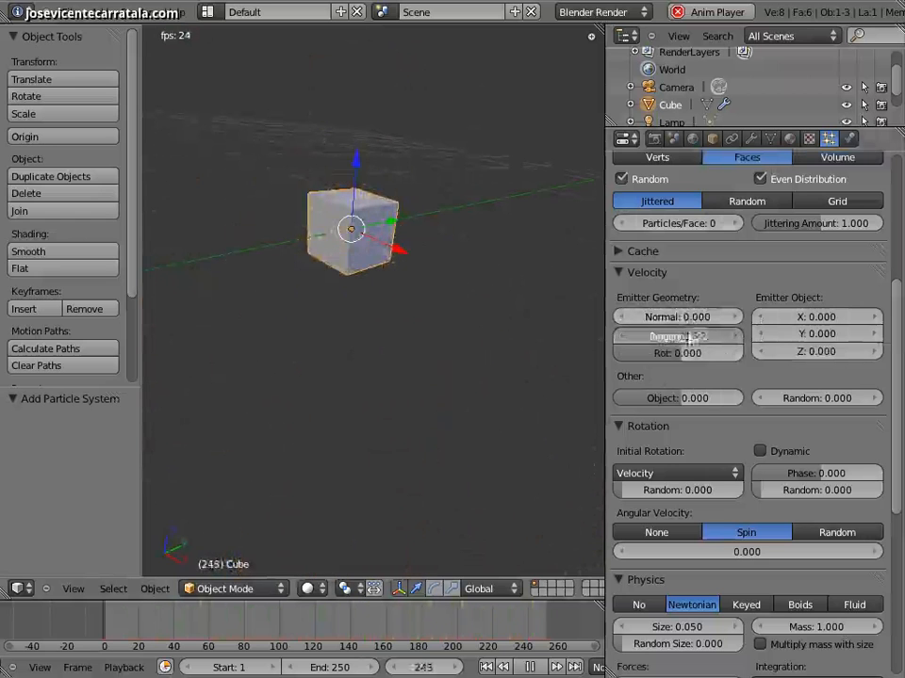
- Try a tangent emitter velocity of 2.90, inspect the particle streams, and reset it to 0
left_click_drag(691, 337, 719, 341)
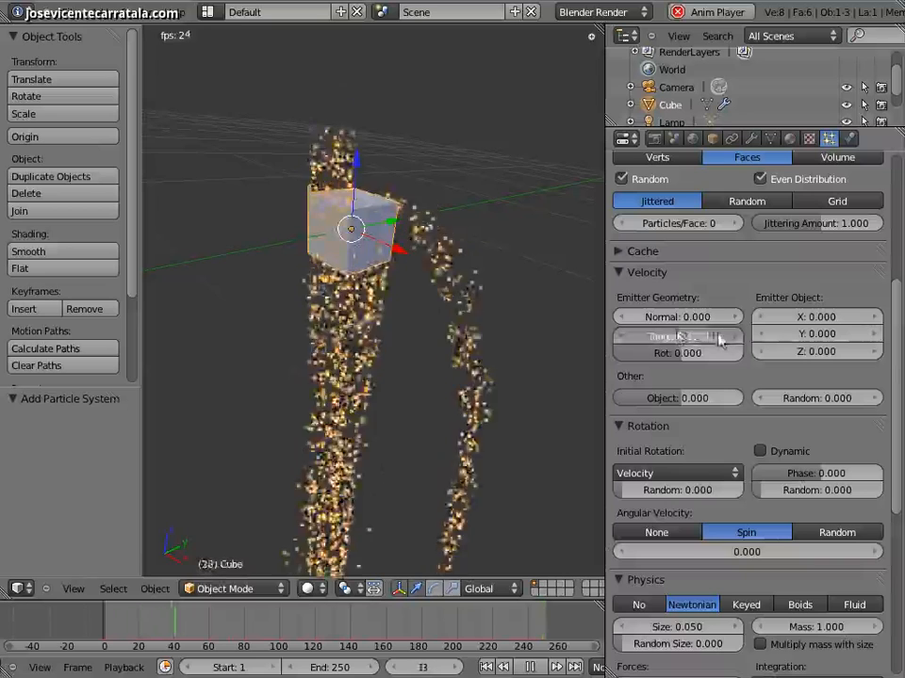
middle_click_drag(449, 324, 382, 284)
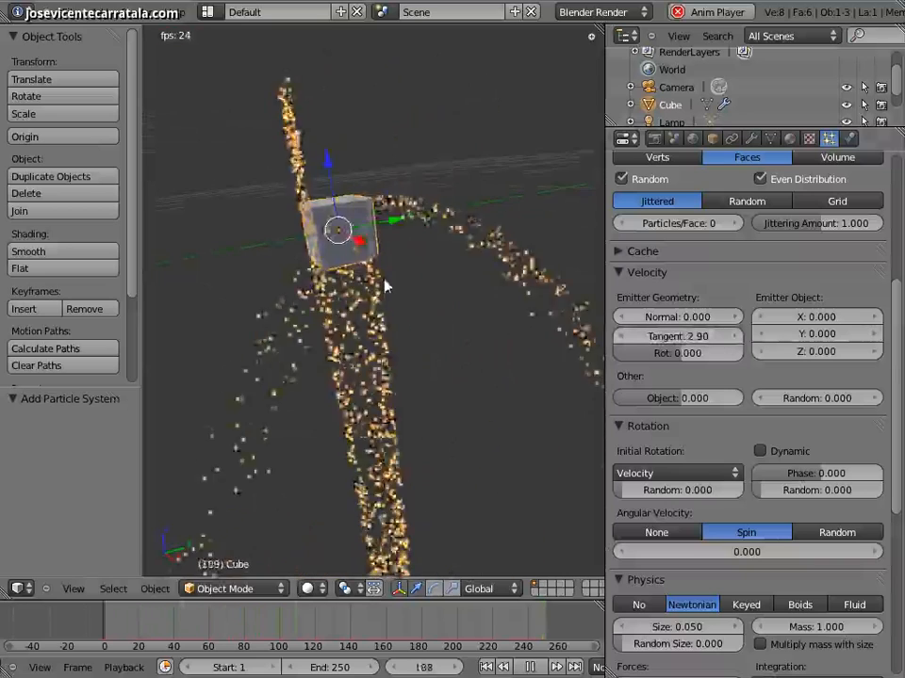
left_click(674, 336)
type("0")
key("Return")
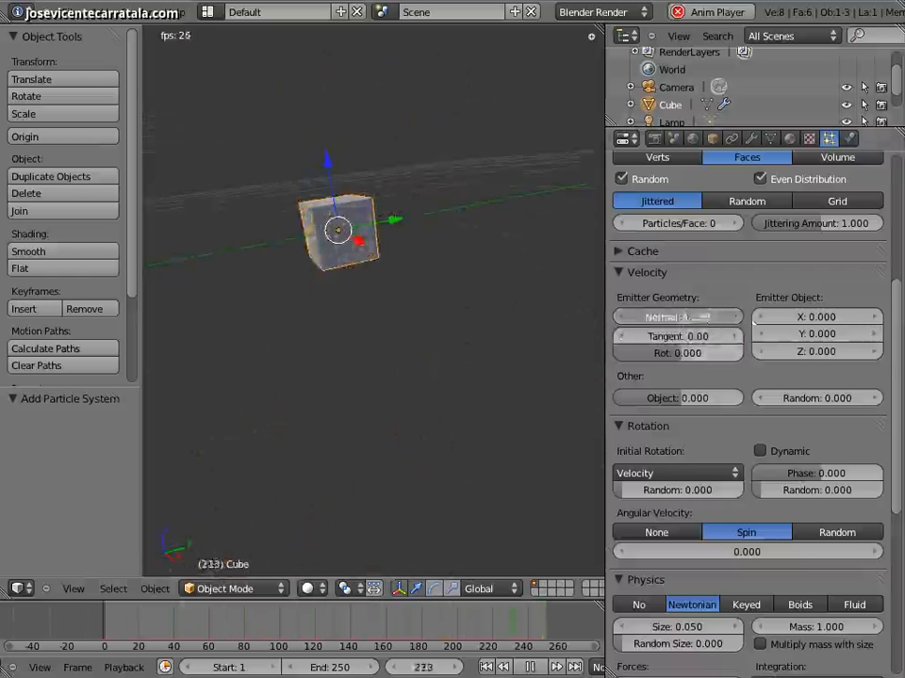
- Try a tangent rotation of 0.444 with a normal velocity of 4.005, and reset both values to 0
left_click_drag(684, 355, 704, 350)
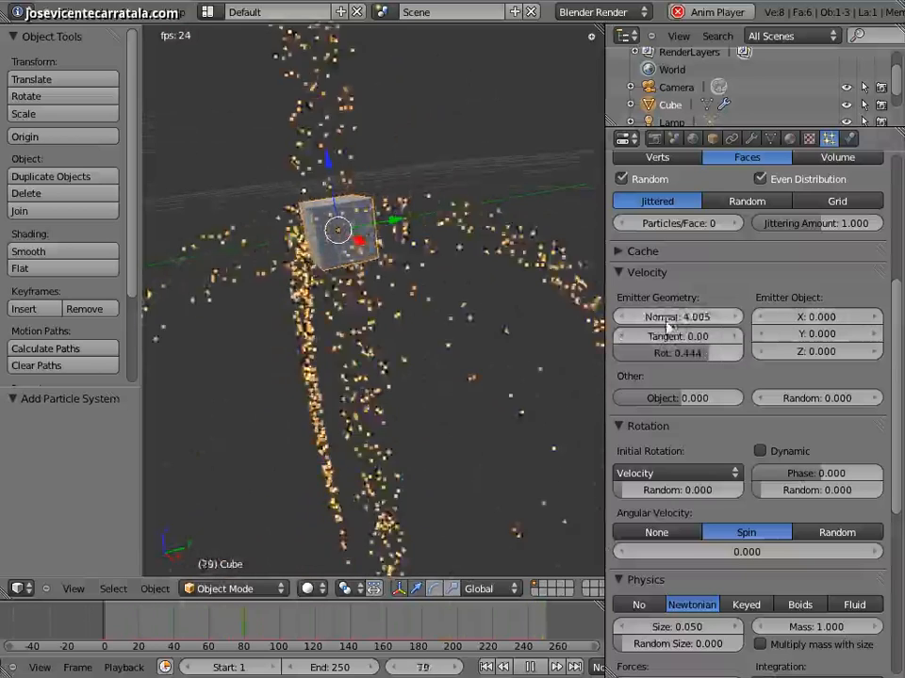
left_click(686, 322)
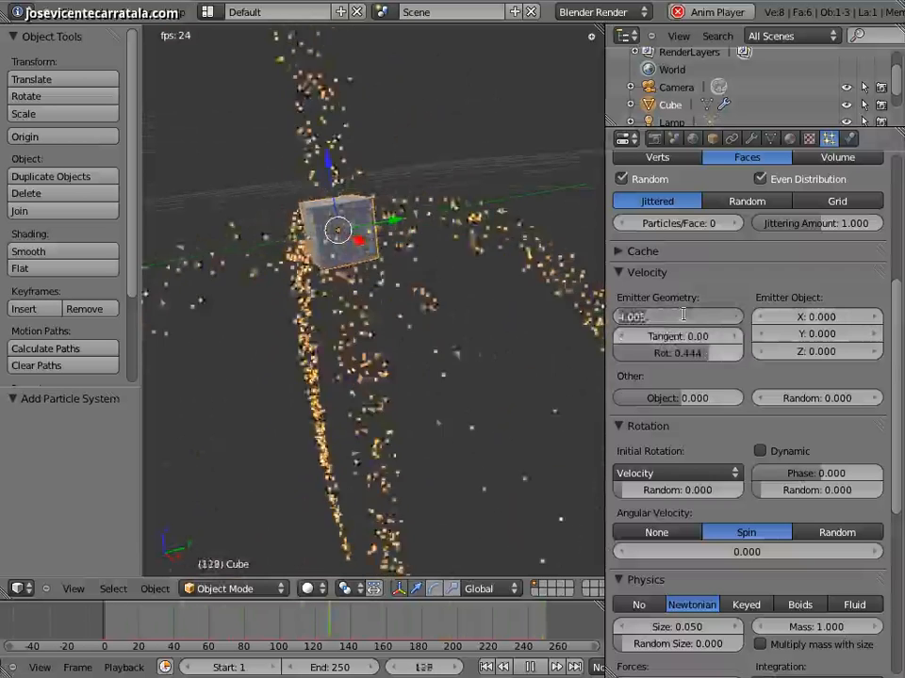
type("0")
key("Tab")
key("Tab")
type("0")
key("Tab")
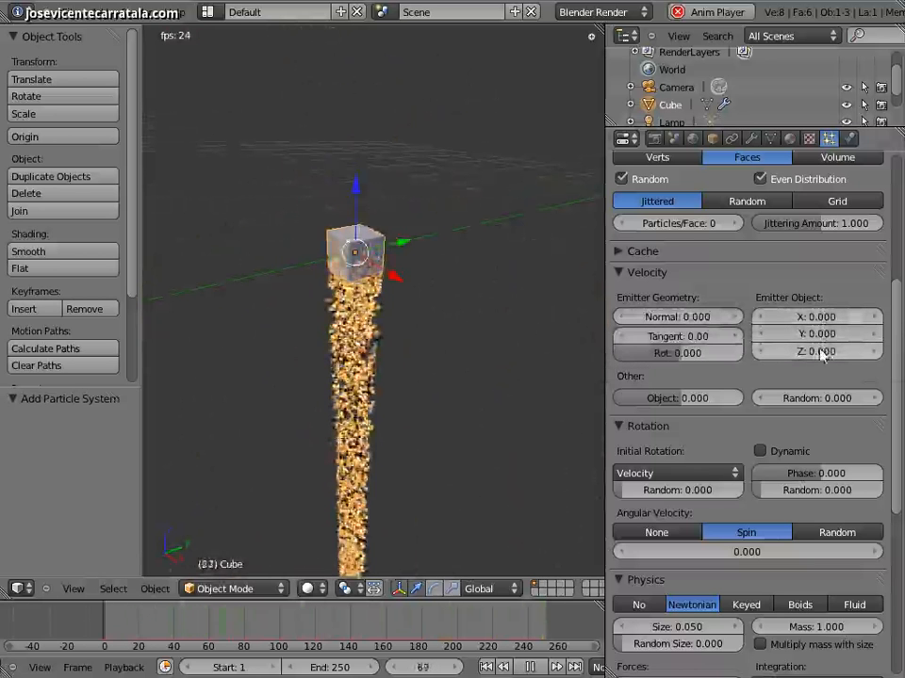
- Try positive and negative X velocities for the emitter object, and reset X to 0
middle_click_drag(320, 441, 375, 465)
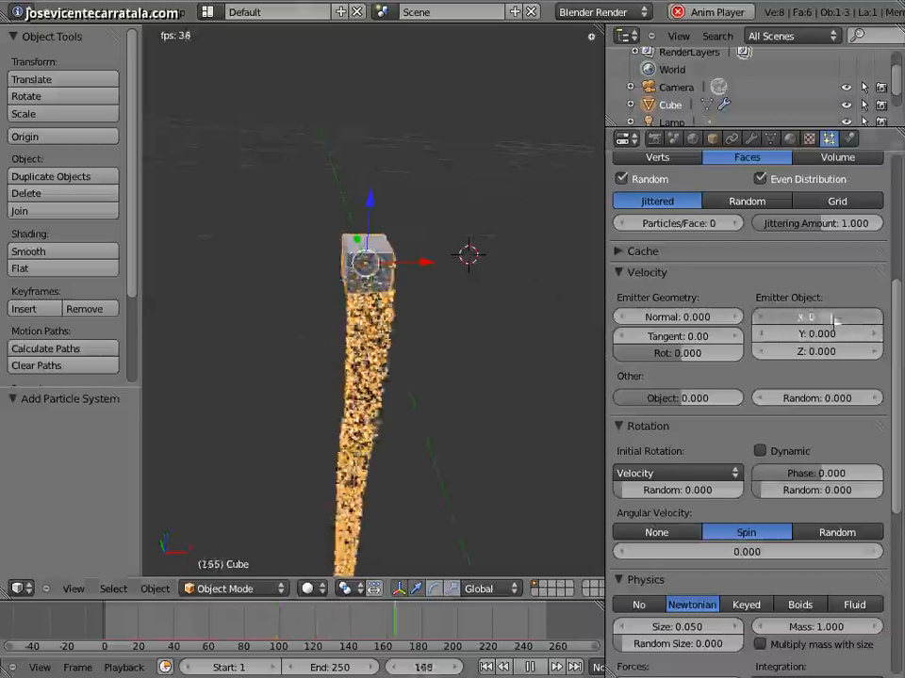
left_click_drag(832, 318, 851, 318)
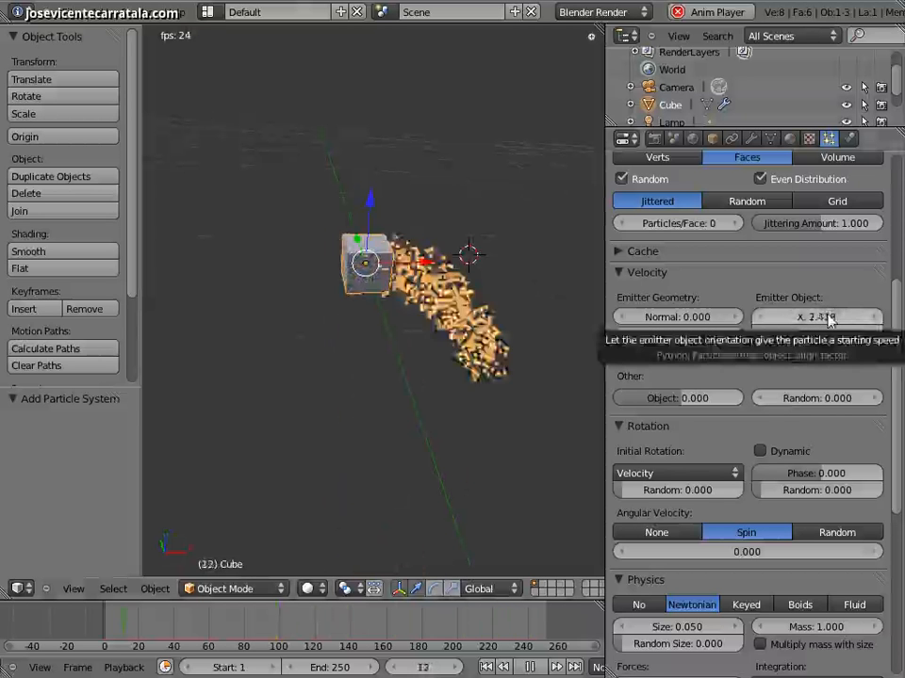
left_click_drag(829, 319, 719, 315)
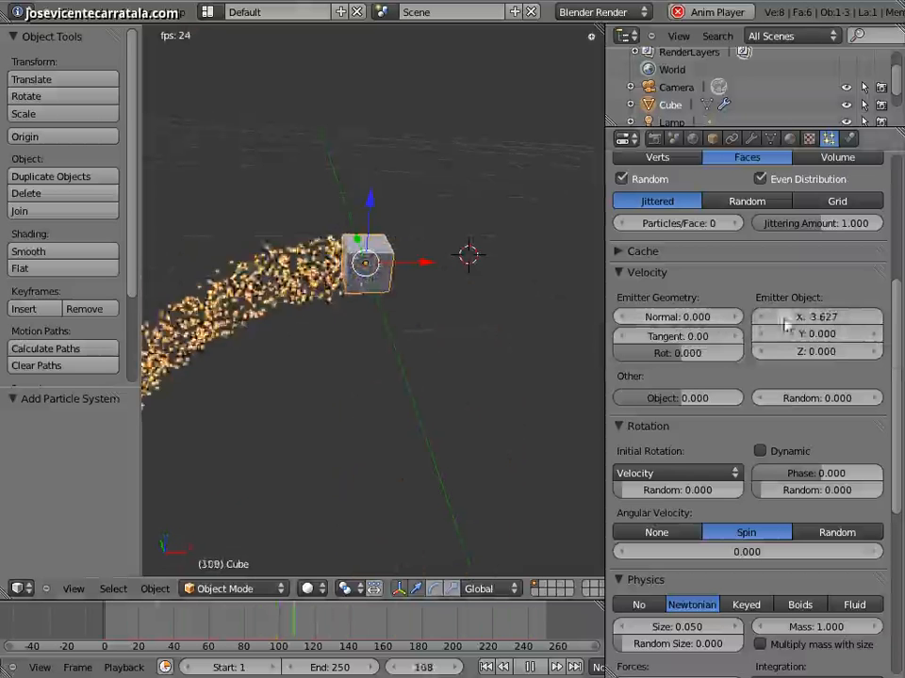
left_click_drag(788, 323, 855, 335)
left_click(827, 318)
type("0")
key("Return")
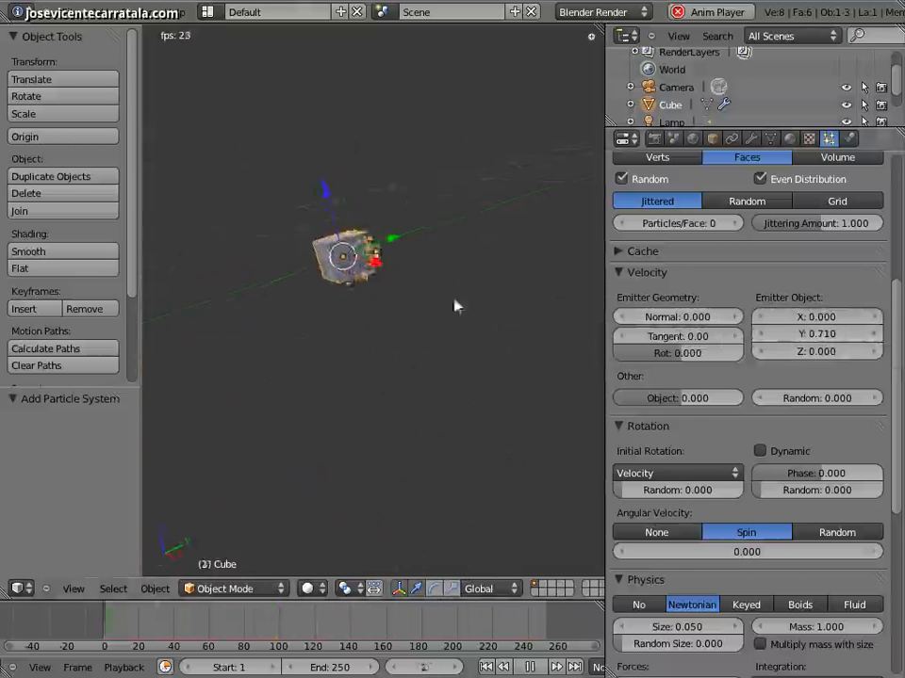
- Try ending the particle emission at frame 50, set the end to 250, and inspect the stream from several angles
scroll(762, 219, "up", 5)
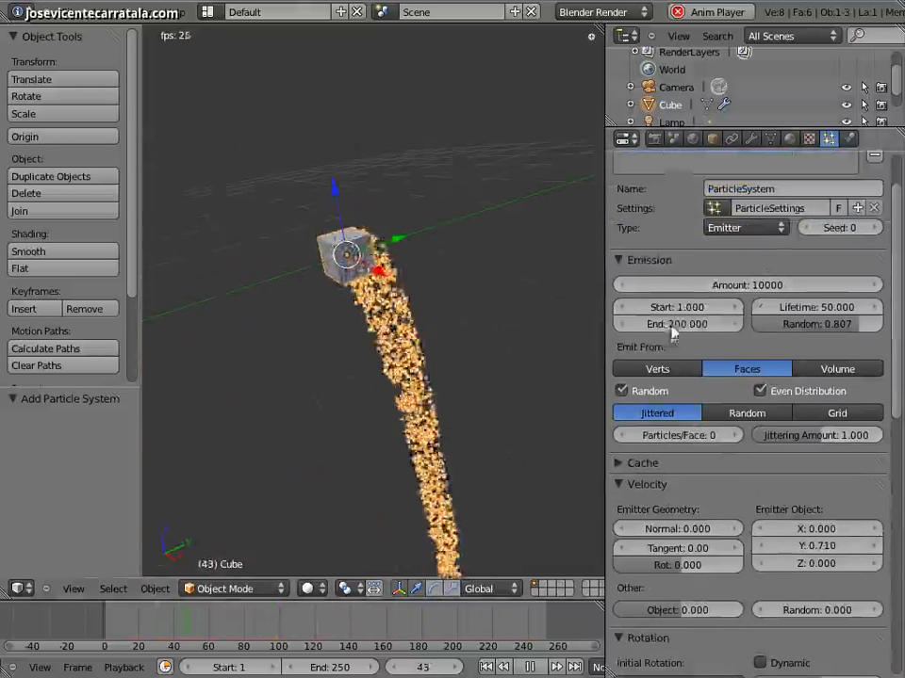
left_click(667, 325)
type("50")
key("Return")
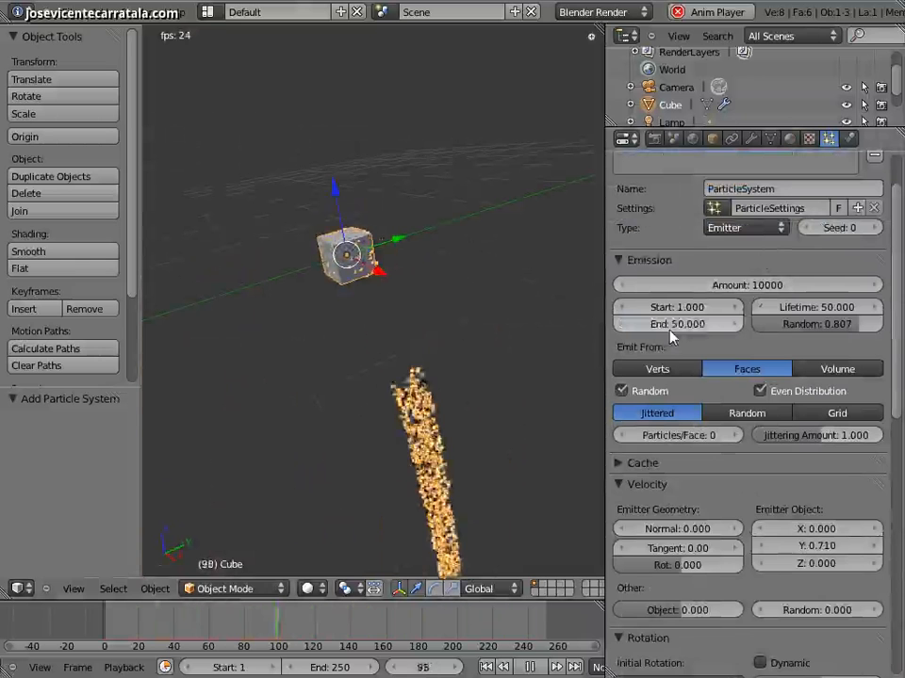
left_click(674, 325)
type("5")
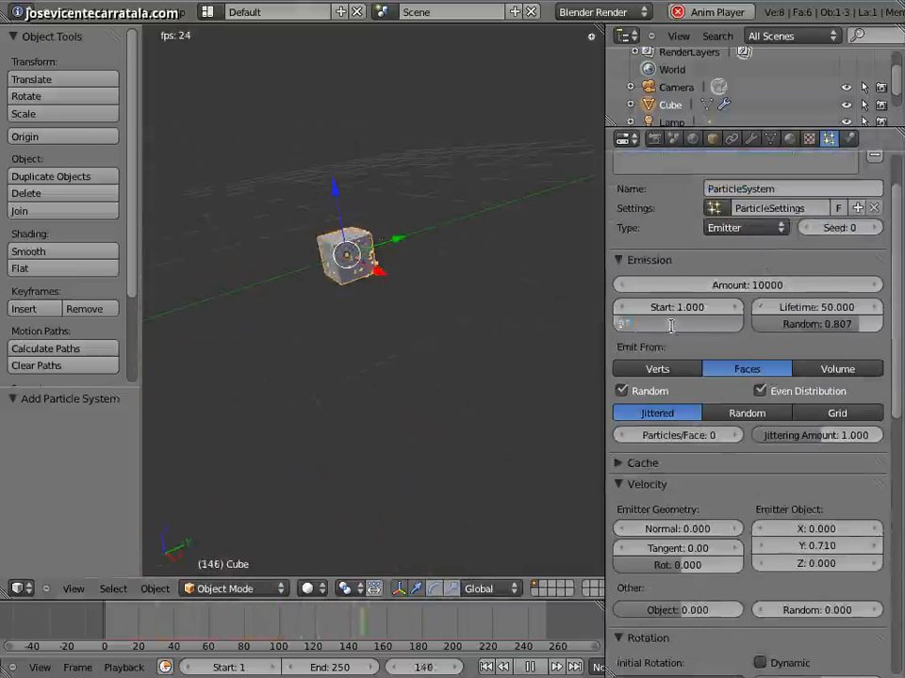
middle_click_drag(392, 300, 431, 311)
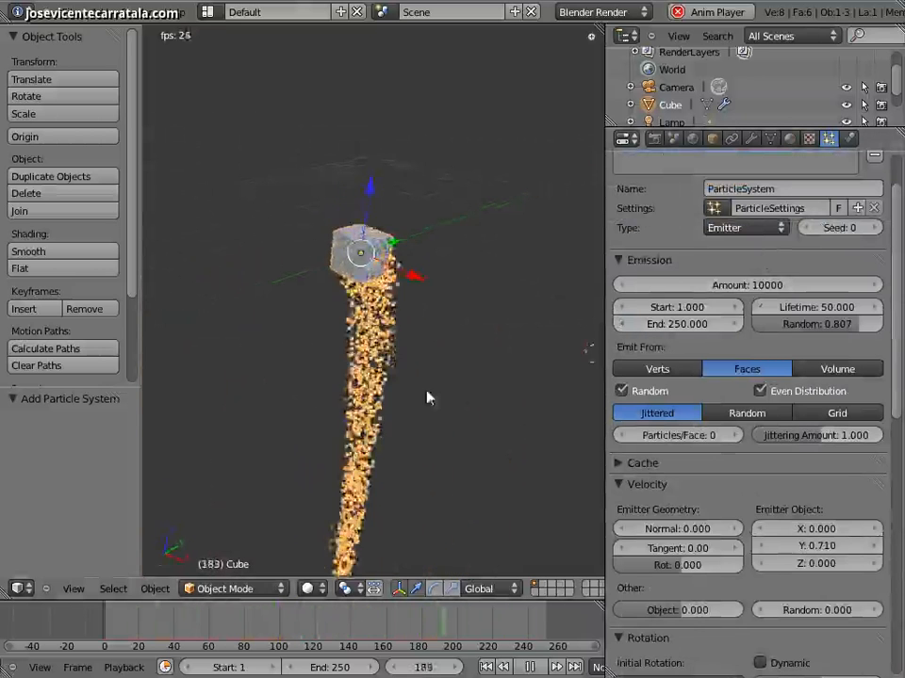
middle_click_drag(428, 396, 354, 371)
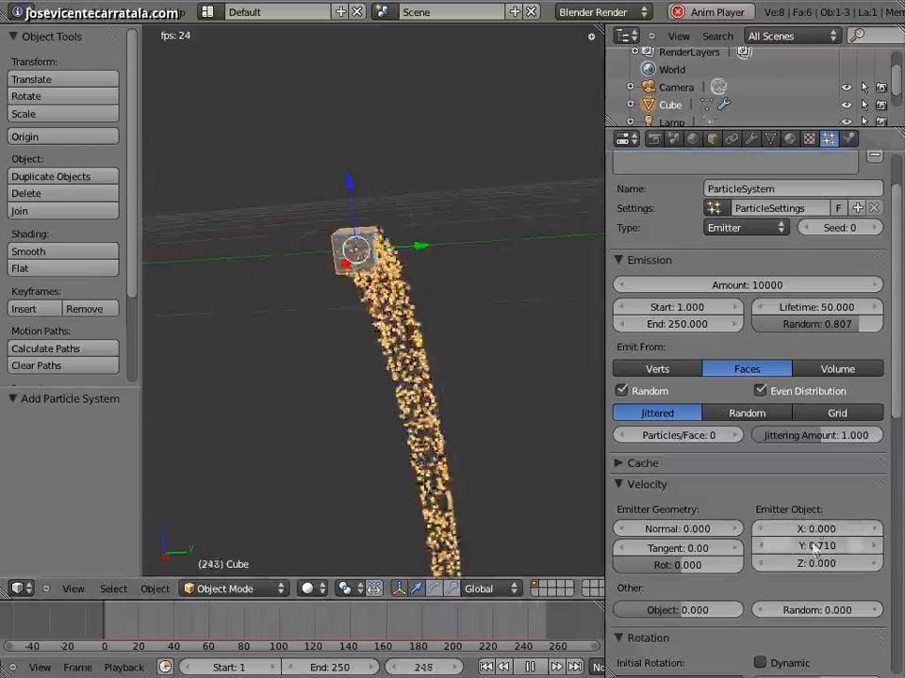
- Try emitter object velocities of 0.272 in Y and -0.702 in Z, and inspect the stream from the opposite side
scroll(812, 523, "down", 2)
left_click_drag(812, 523, 765, 509)
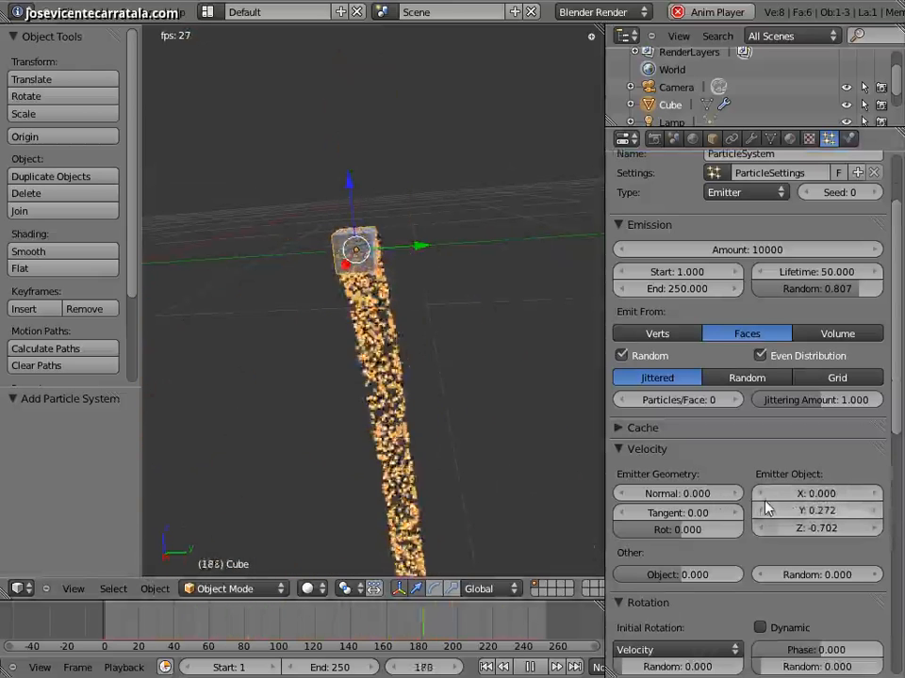
middle_click_drag(467, 407, 412, 277)
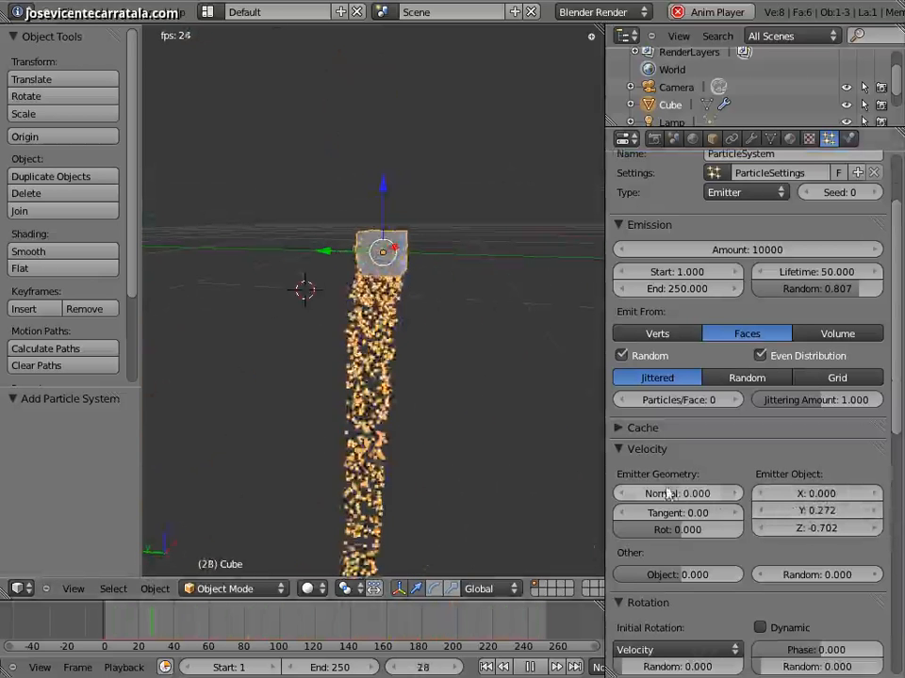
- Set the emitter object velocity to 10 in X and 0 in Y and Z, and inspect the arcing particle stream
left_click(808, 528)
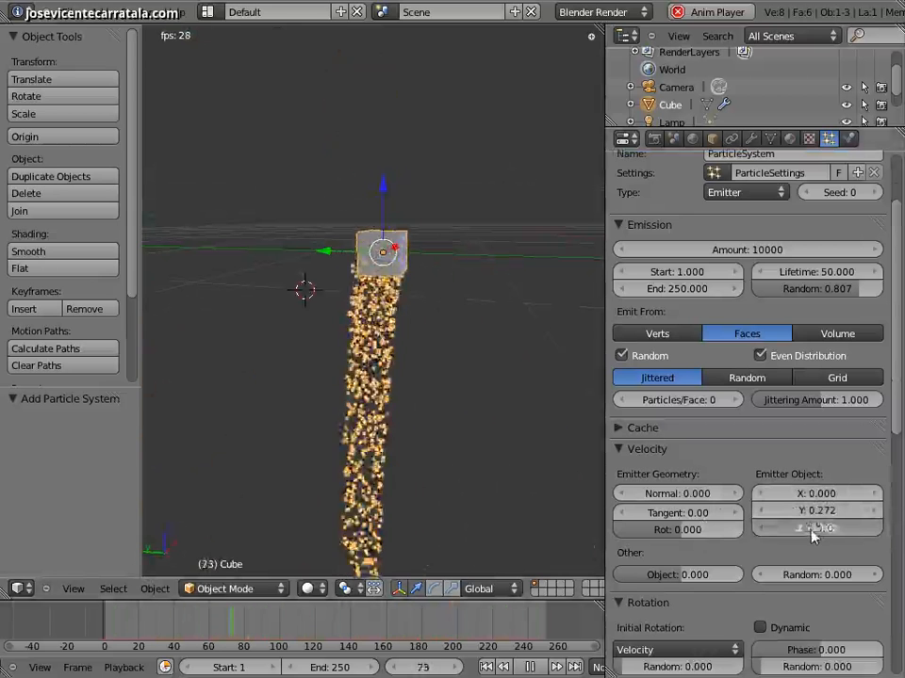
type("0")
key("shift+Tab")
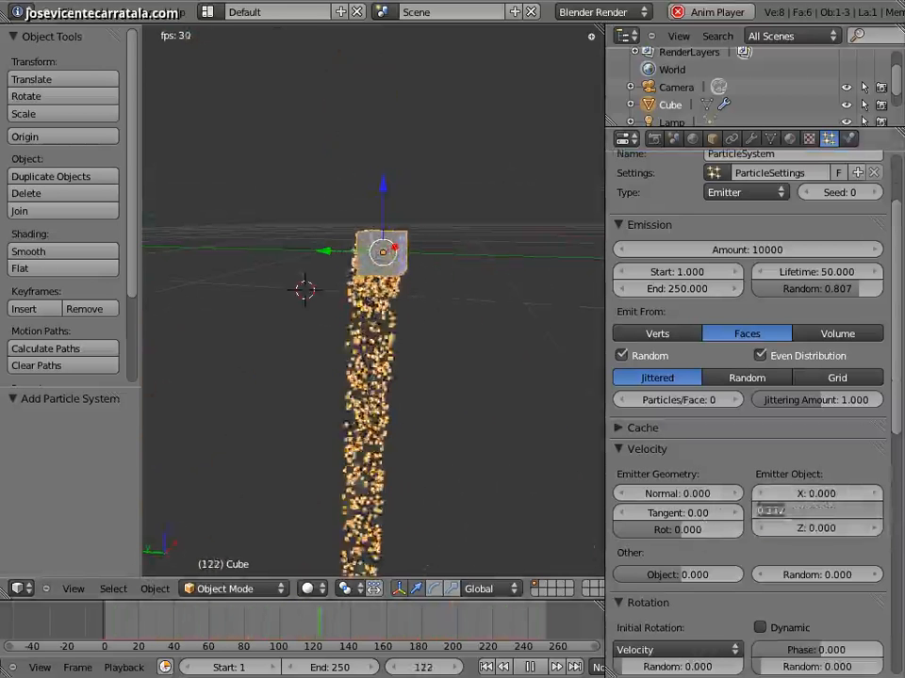
type("0")
key("shift+Tab")
type("10")
key("Return")
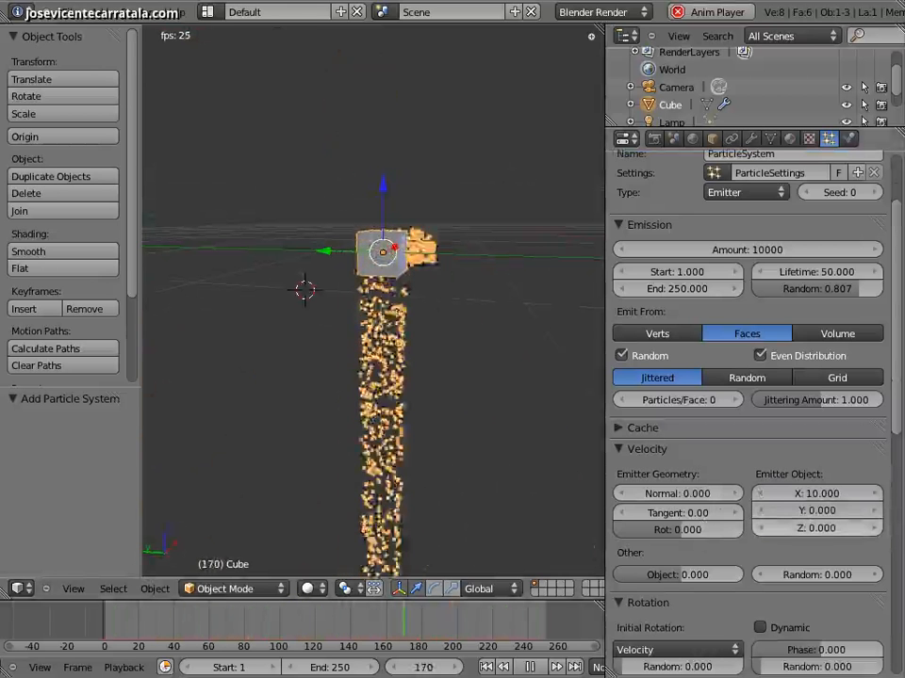
middle_click_drag(456, 398, 246, 387)
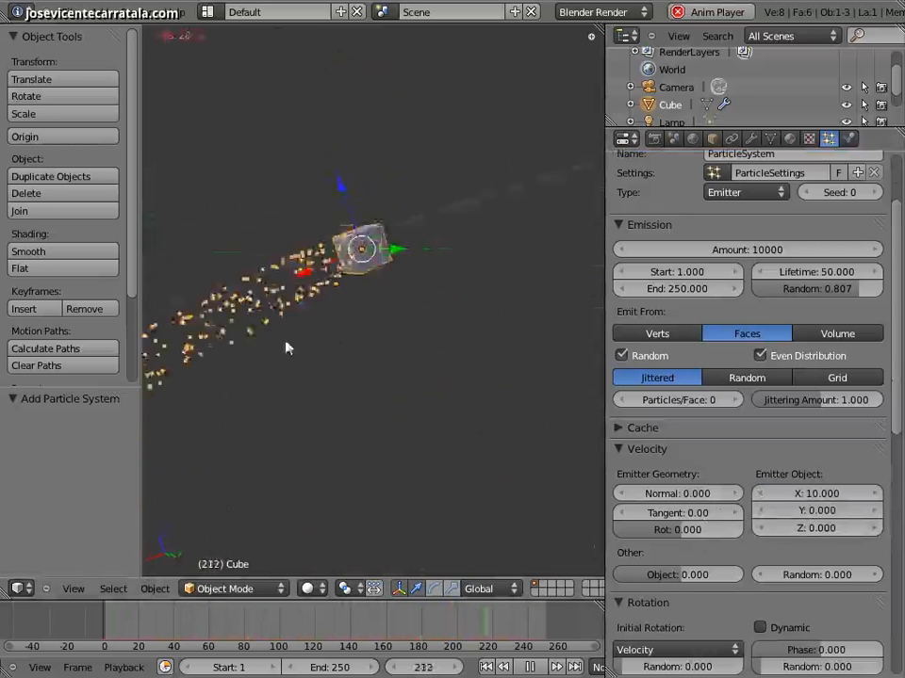
middle_click_drag(287, 349, 481, 340)
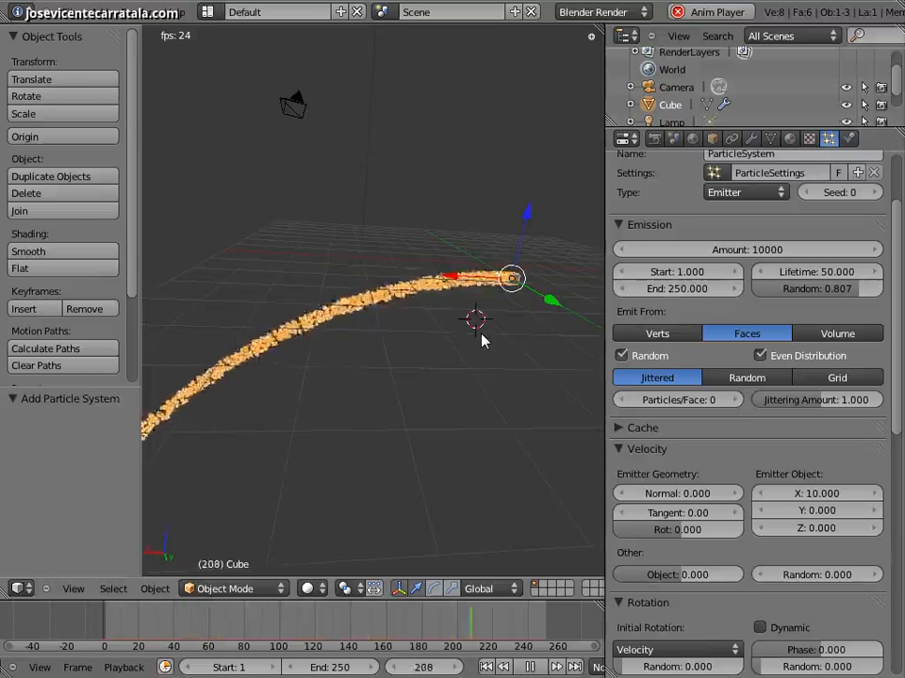
middle_click_drag(481, 339, 468, 323)
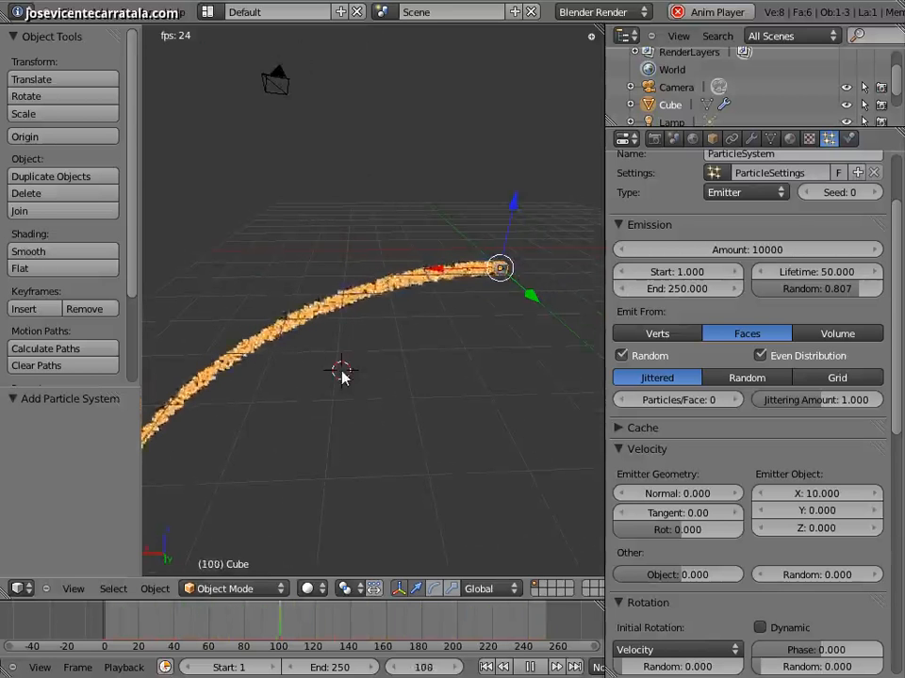
- Add a plane mesh below the particle stream and scale it up by about 2.579
key("shift+a")
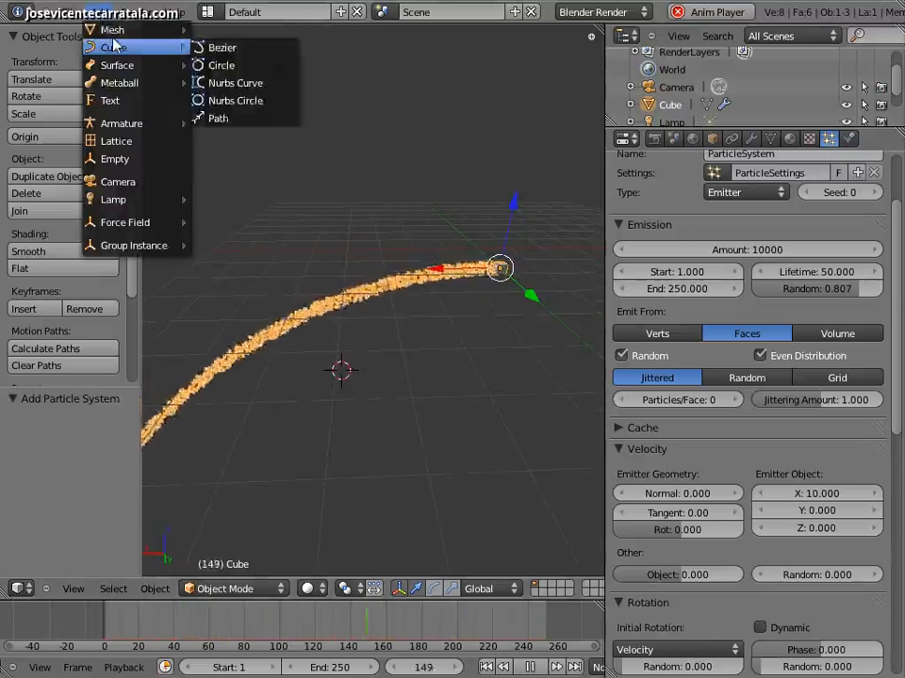
mouse_move(115, 31)
left_click(232, 31)
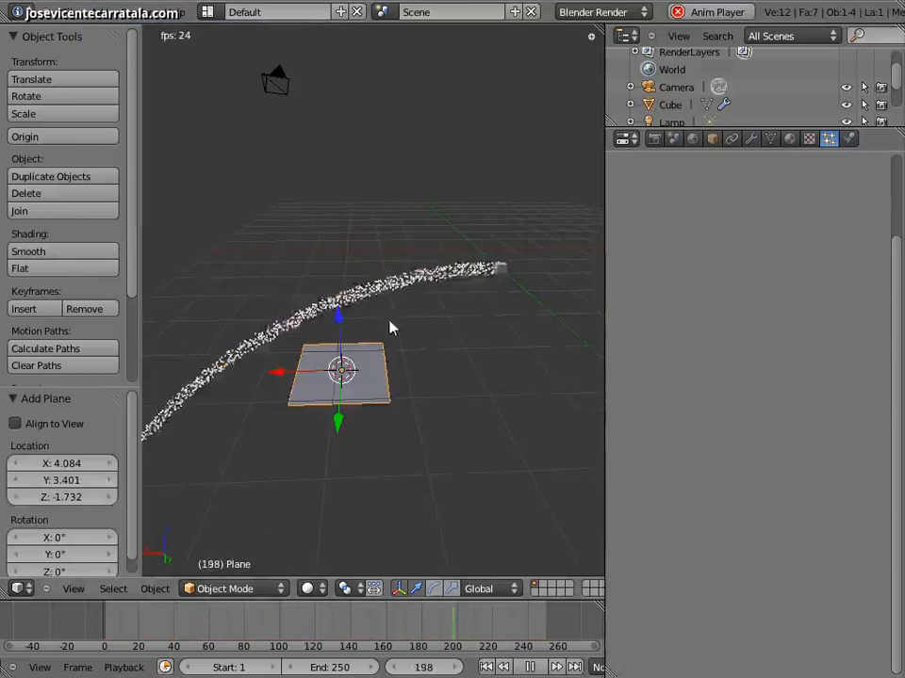
key("s")
left_click(479, 321)
- Raise the plane about 0.55 in front view so it crosses the particle stream, and enlarge it by about 1.737
middle_click_drag(478, 322, 478, 321)
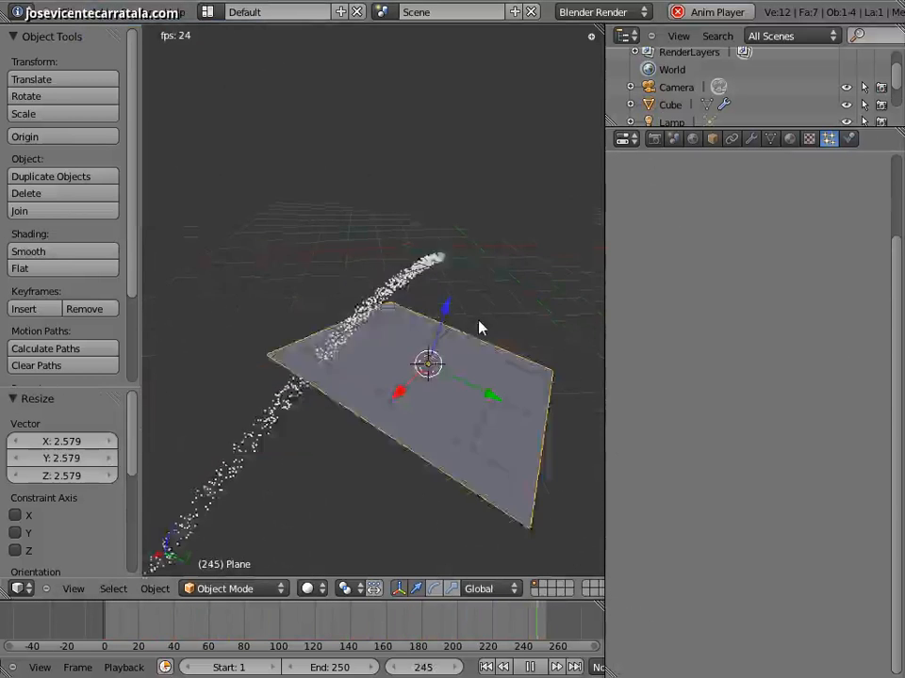
key("KP_1")
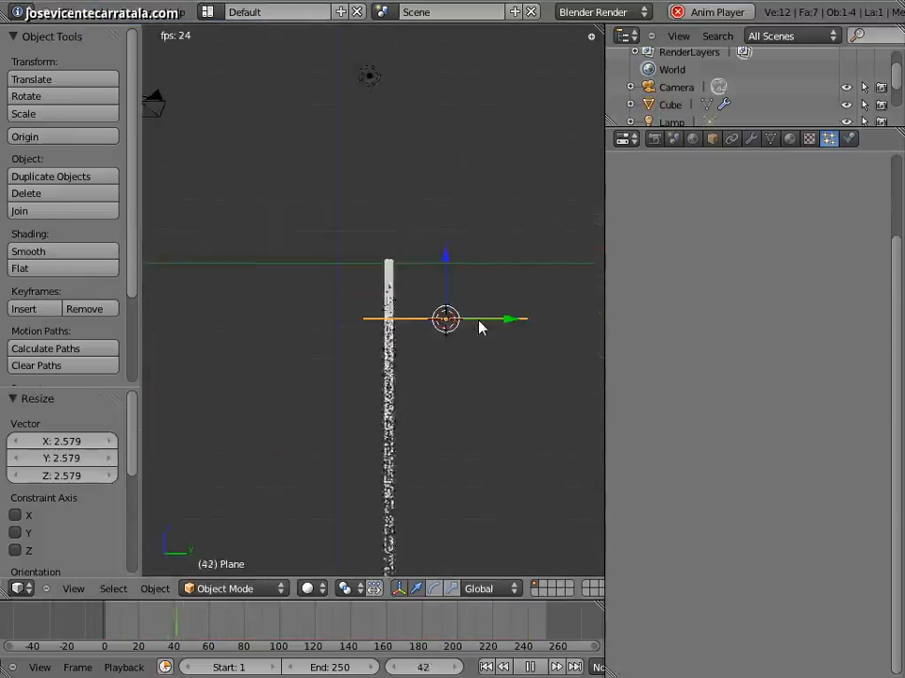
key("KP_1")
key("g")
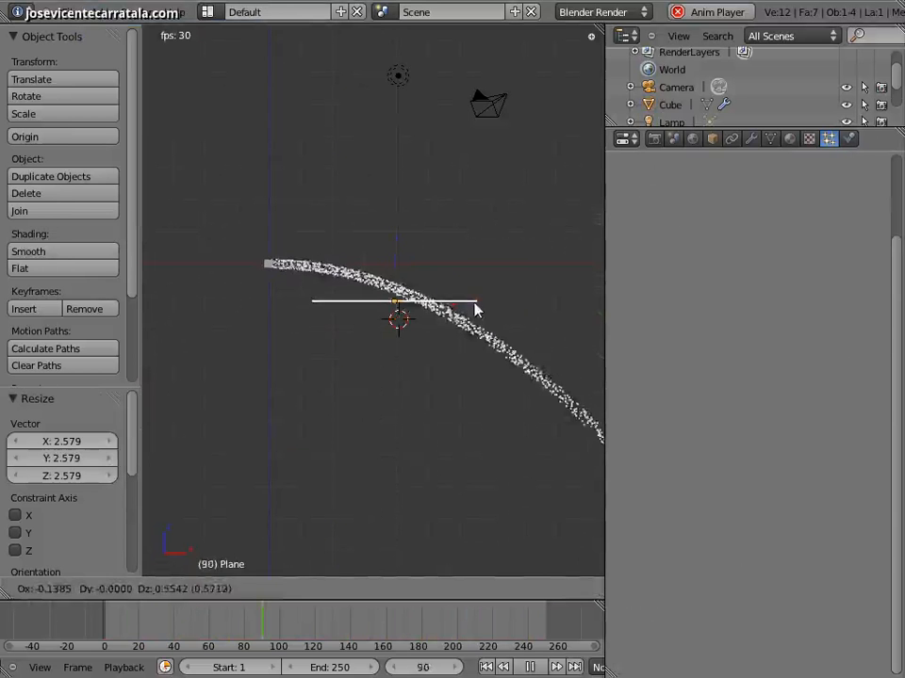
left_click(476, 309)
key("s")
left_click(501, 353)
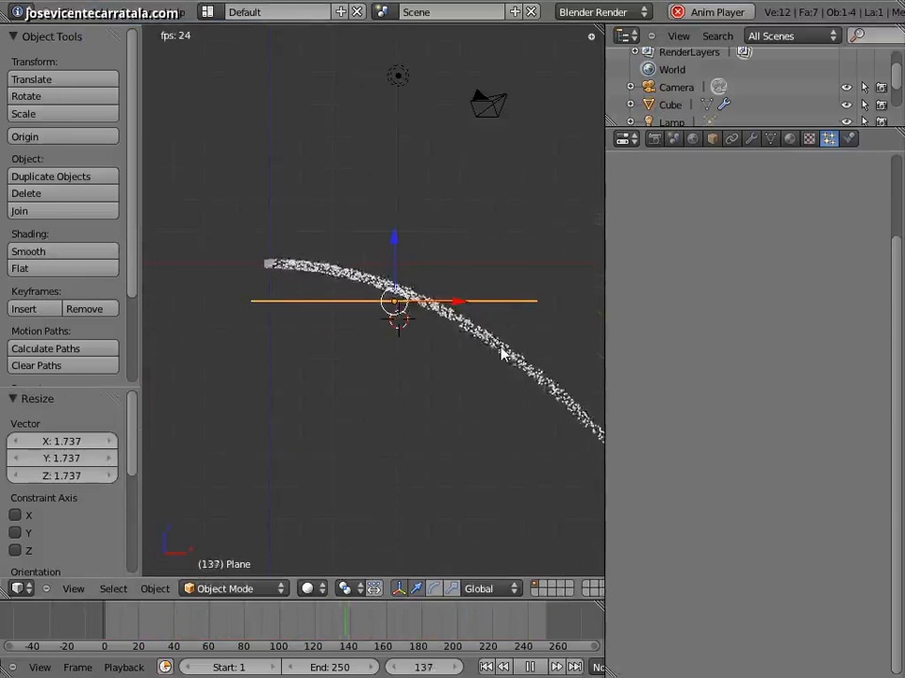
- Shift the plane about -1.164 along Y in side view to center it under the particle stream
key("KP_3")
left_click_drag(506, 303, 469, 306)
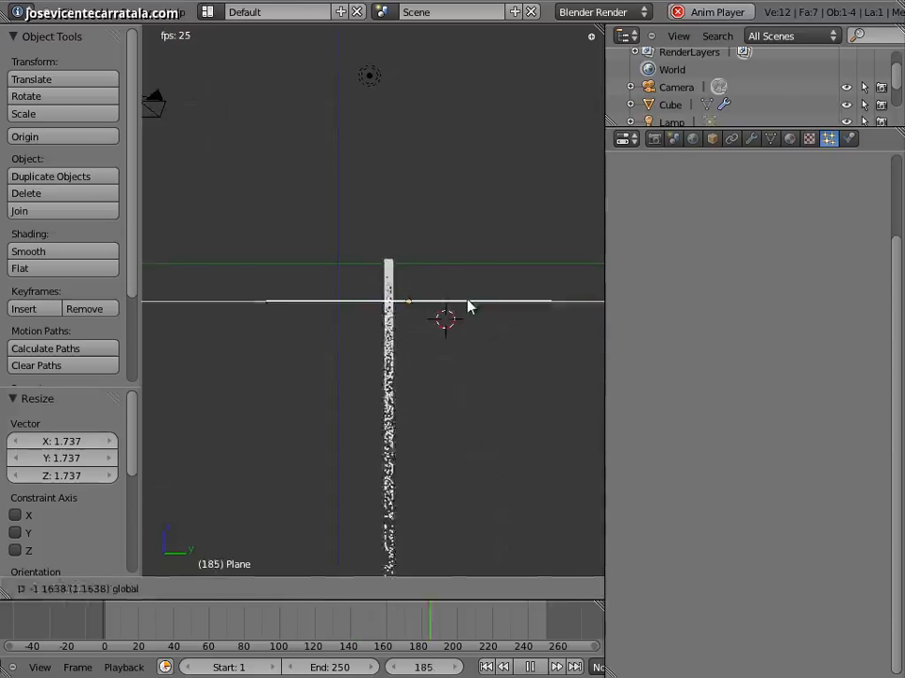
left_click(468, 306)
middle_click_drag(468, 306, 378, 357)
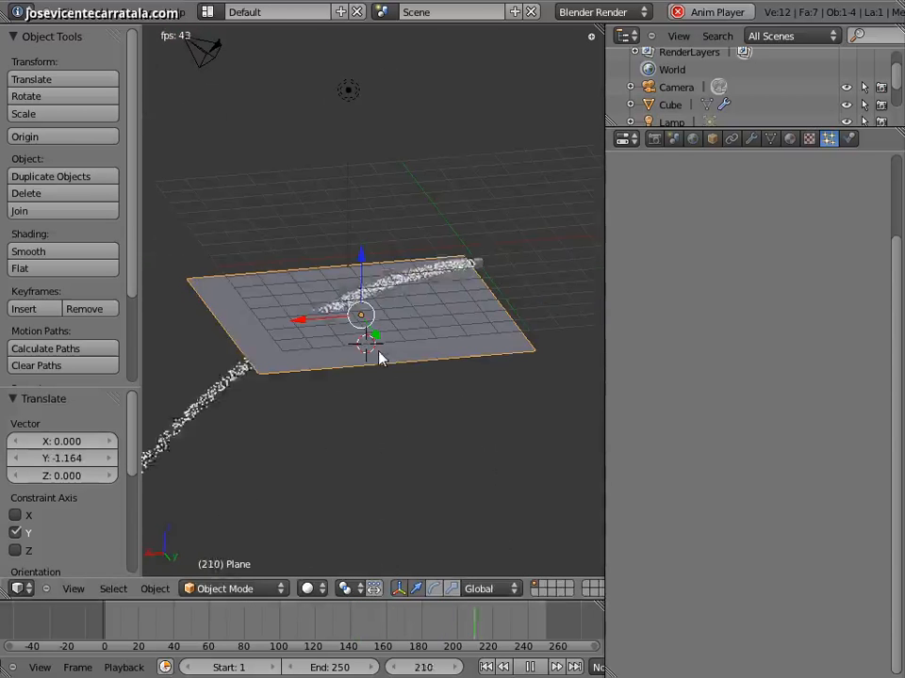
- Enable Collision physics for the plane
left_click(848, 140)
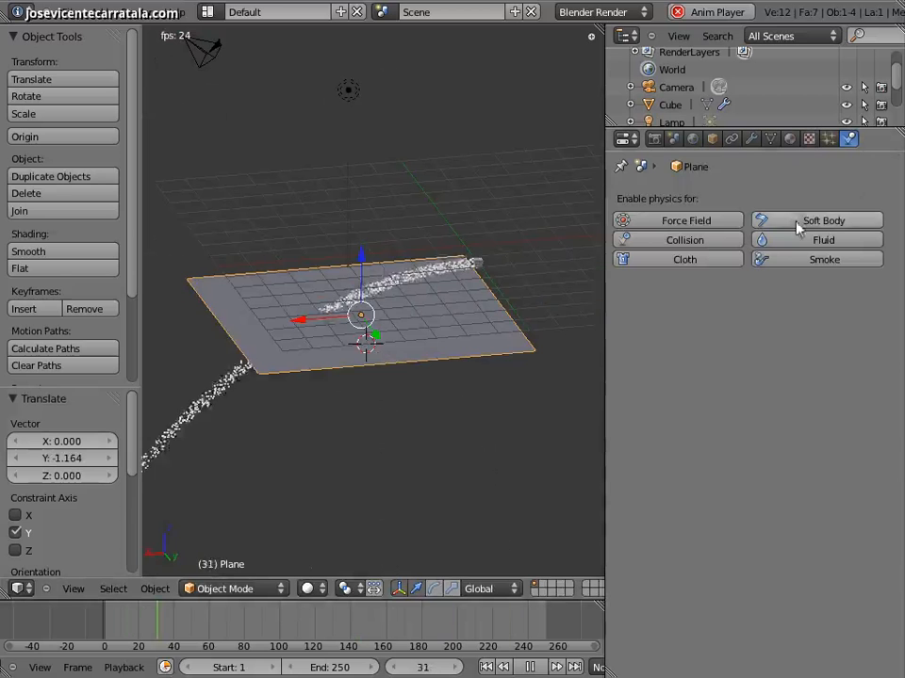
left_click(701, 245)
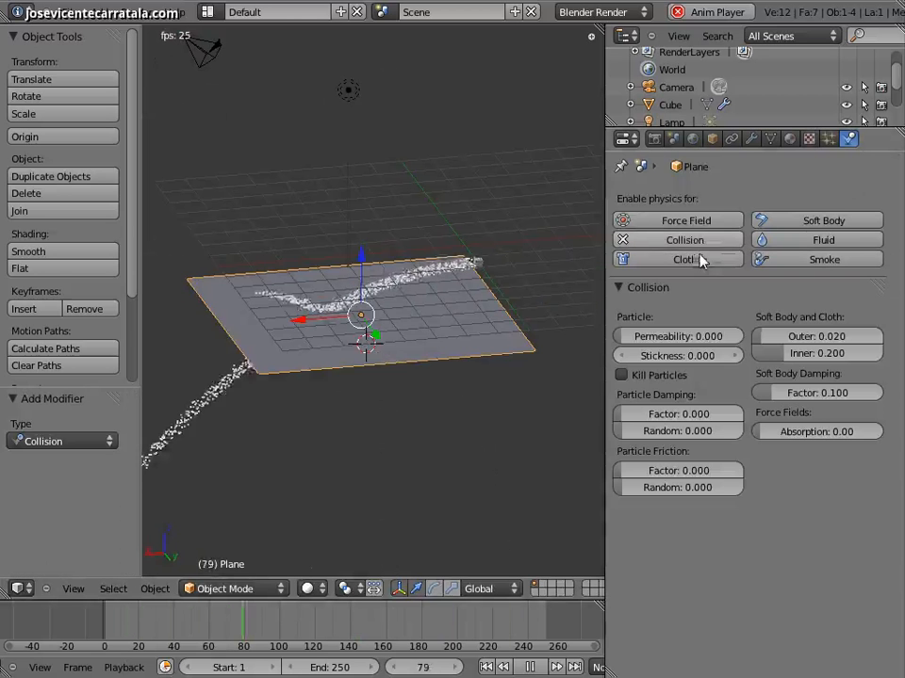
- Set the plane's particle damping to factor 0.424 and random 0.438, and its particle friction to factor 0.833 and random 0.306
middle_click_drag(442, 317, 449, 385)
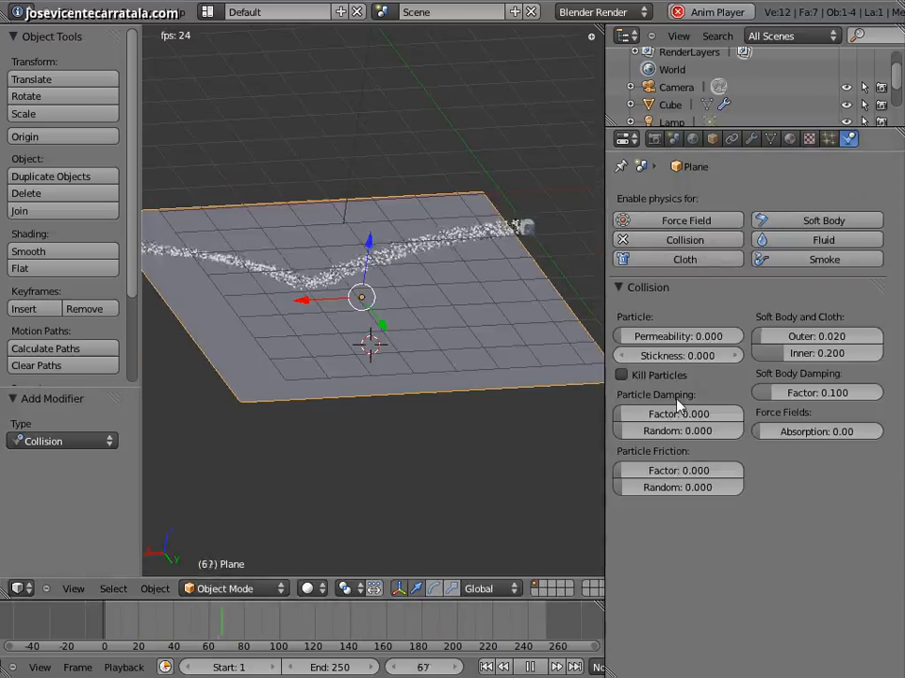
left_click_drag(678, 415, 682, 419)
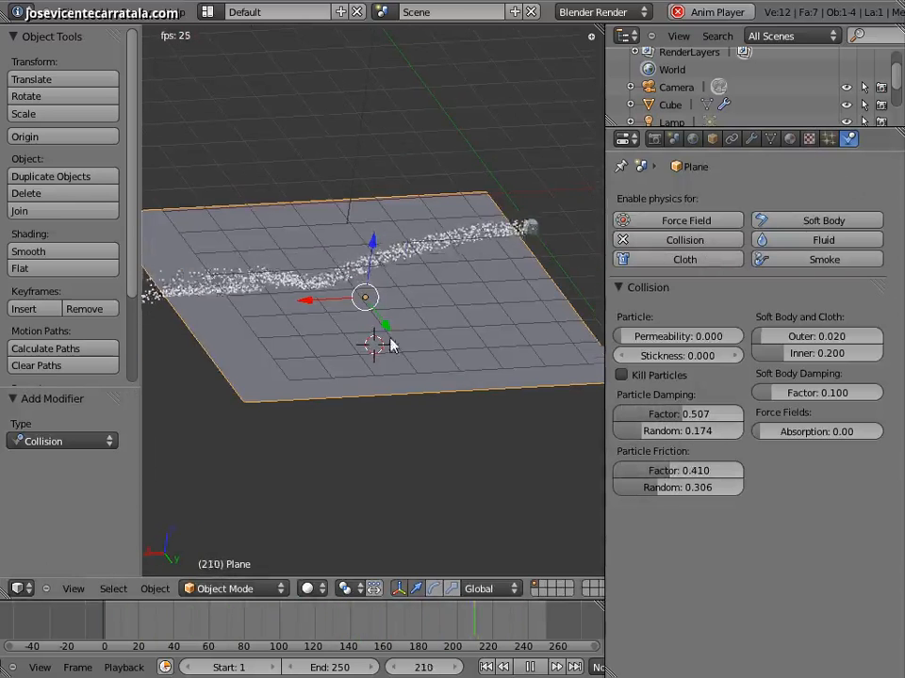
middle_click_drag(390, 346, 383, 287)
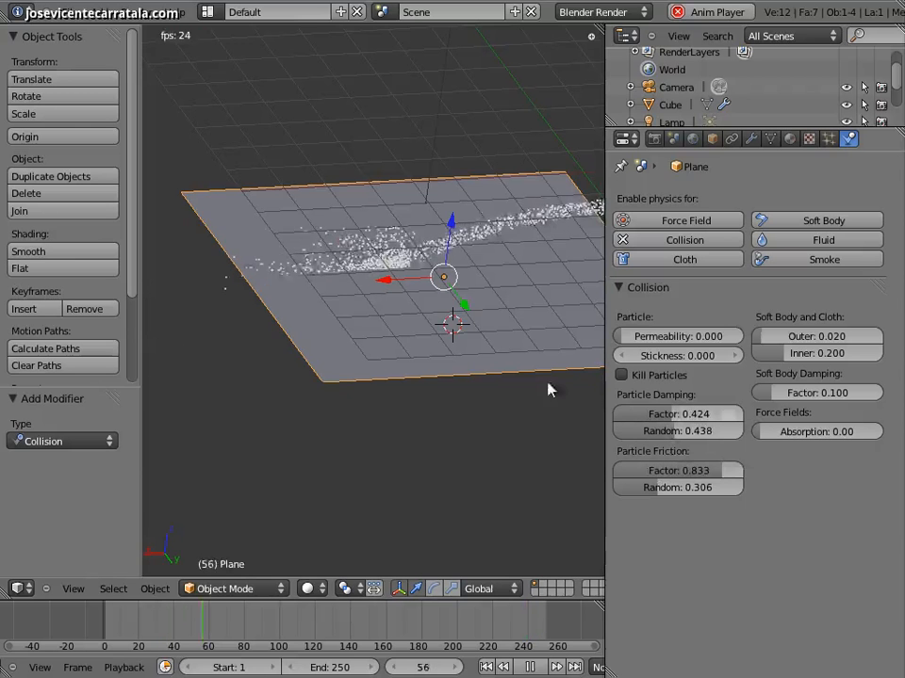
middle_click_drag(549, 390, 525, 279)
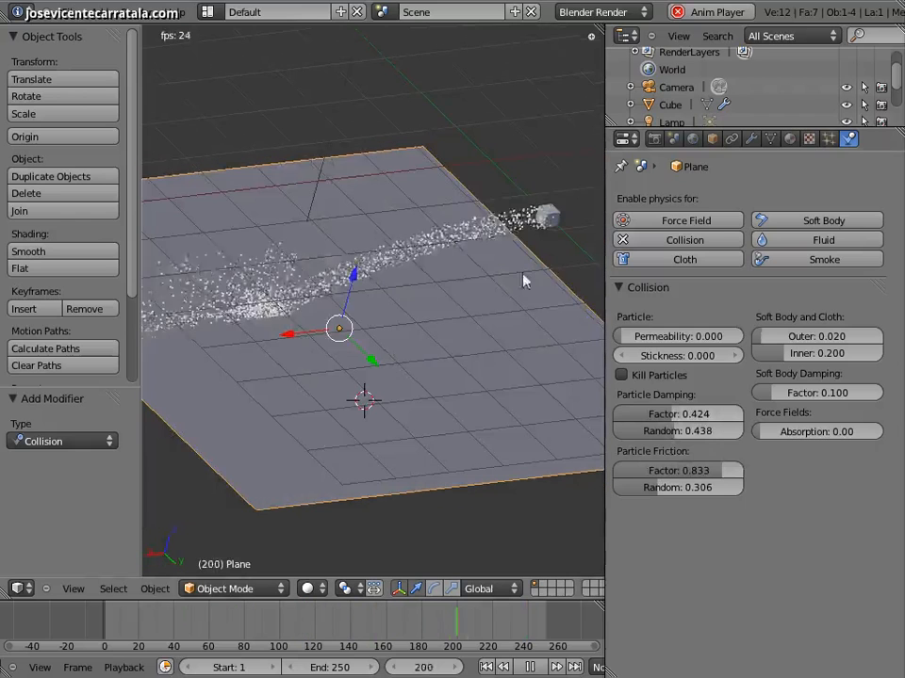
- Select the cube emitter and set the Random value of its particle velocity to 1.184
right_click(554, 220)
left_click(827, 138)
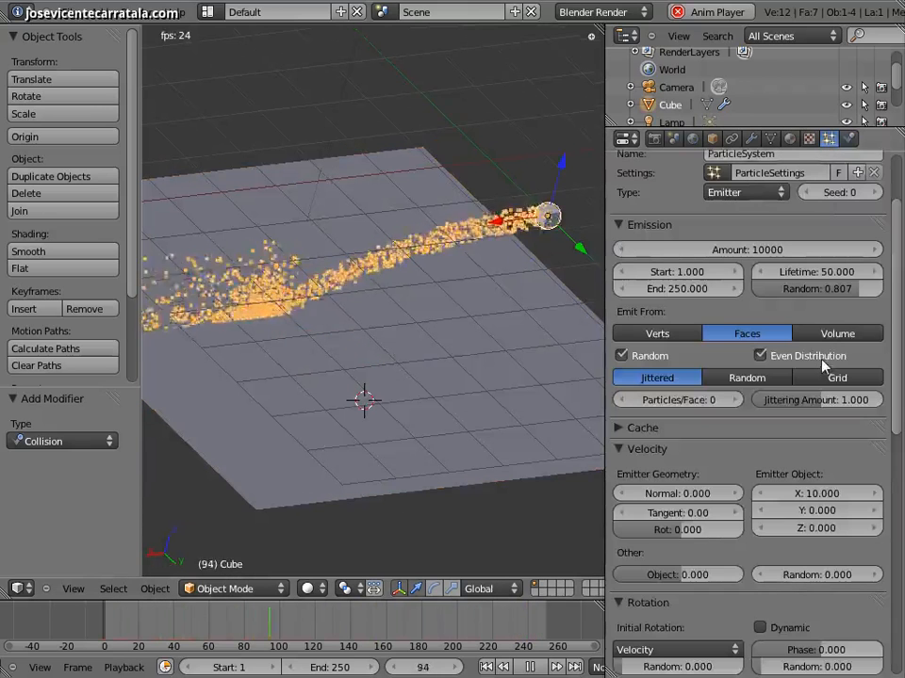
scroll(822, 368, "down", 3)
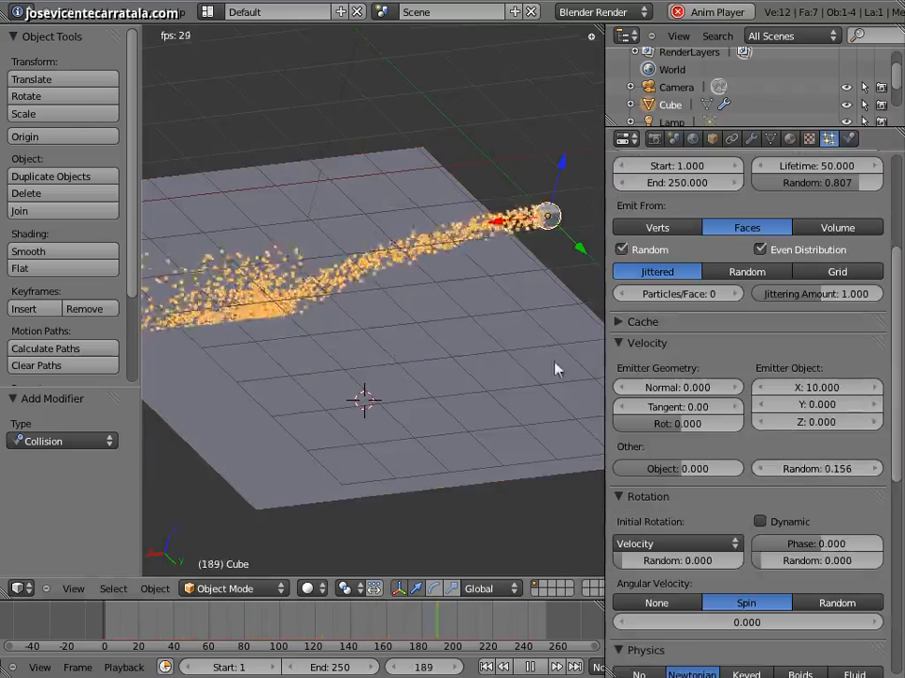
middle_click_drag(556, 369, 551, 429)
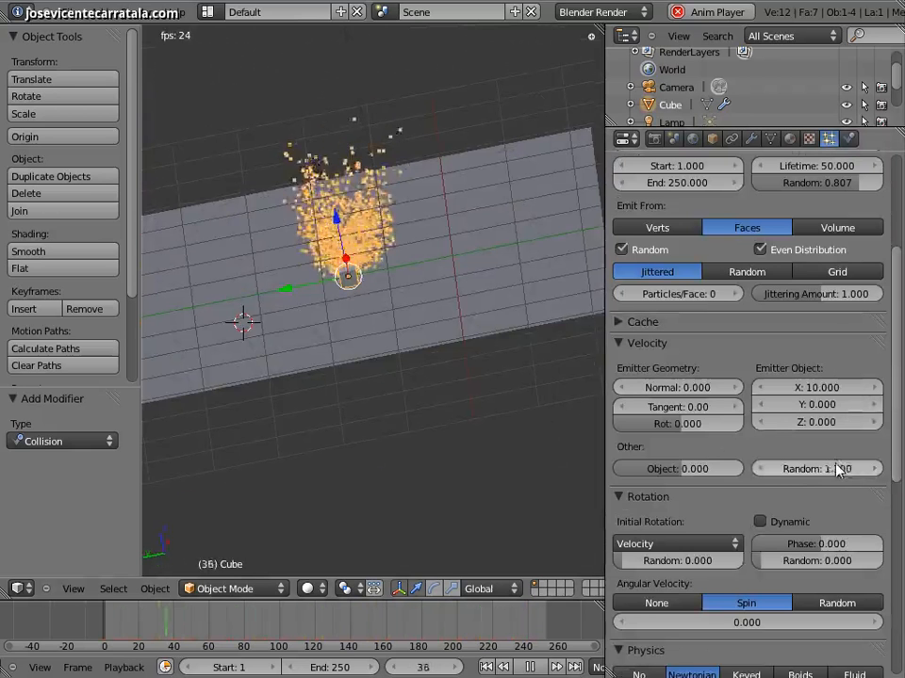
middle_click_drag(405, 245, 370, 268)
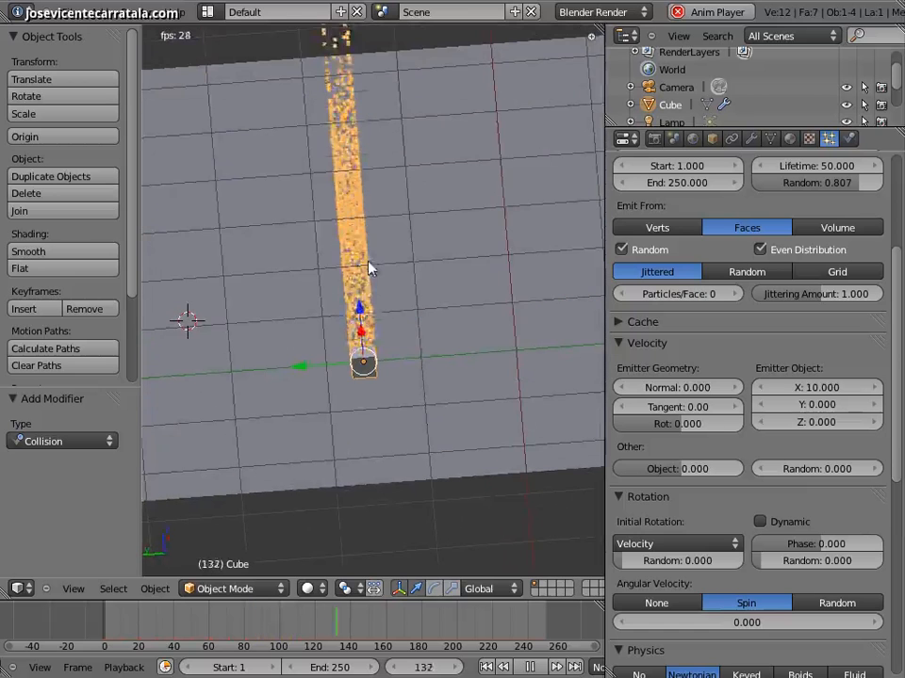
left_click_drag(897, 474, 779, 467)
left_click(471, 516)
middle_click_drag(292, 387, 334, 304)
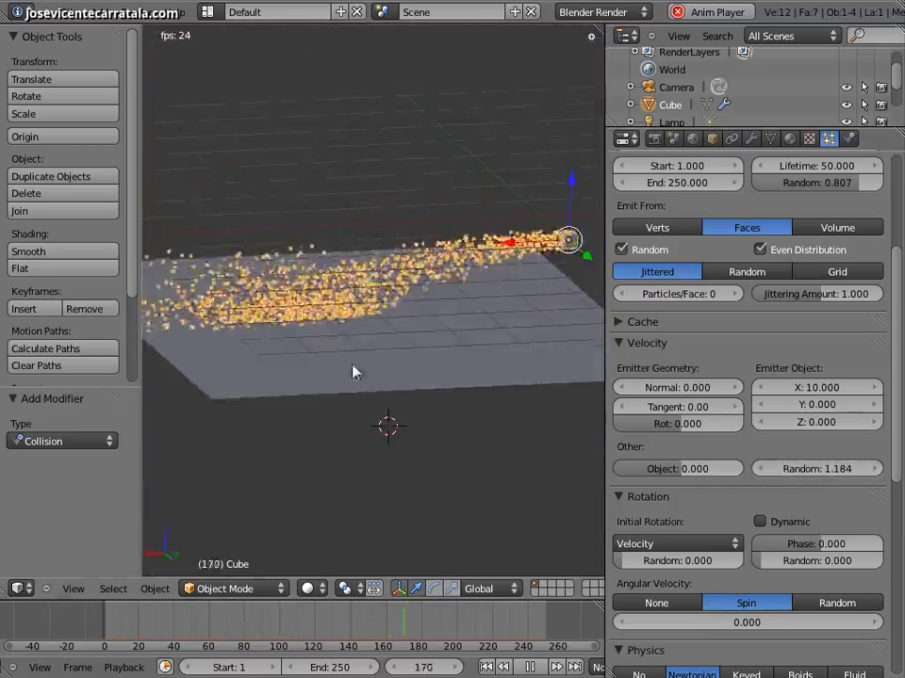
- Duplicate the collision plane in front view, offsetting the copy about 1.362 along X and 0.716 along Z
key("KP_1")
key("KP_3")
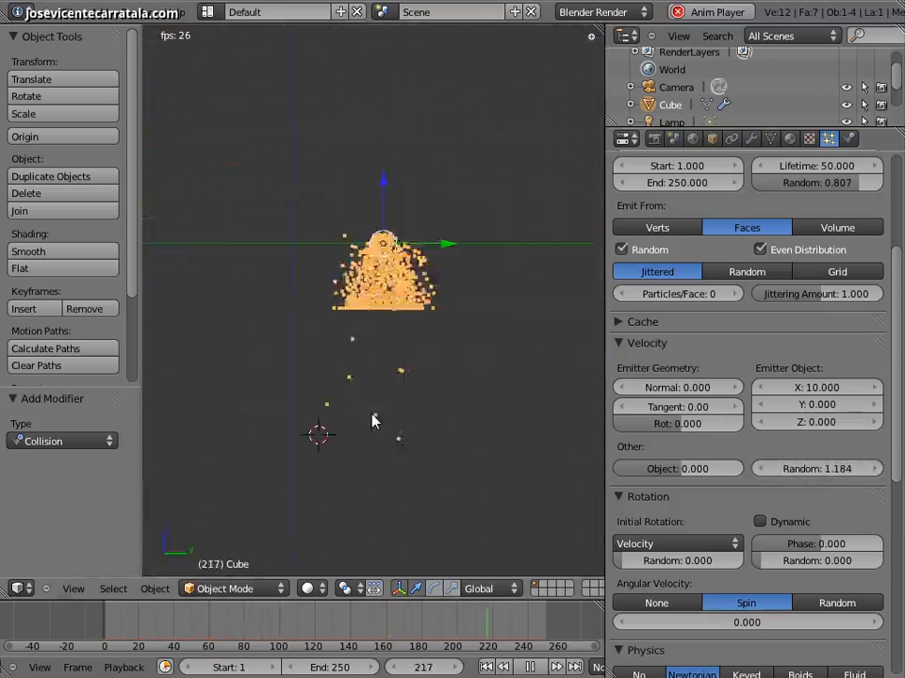
key("KP_1")
scroll(518, 372, "down", 2)
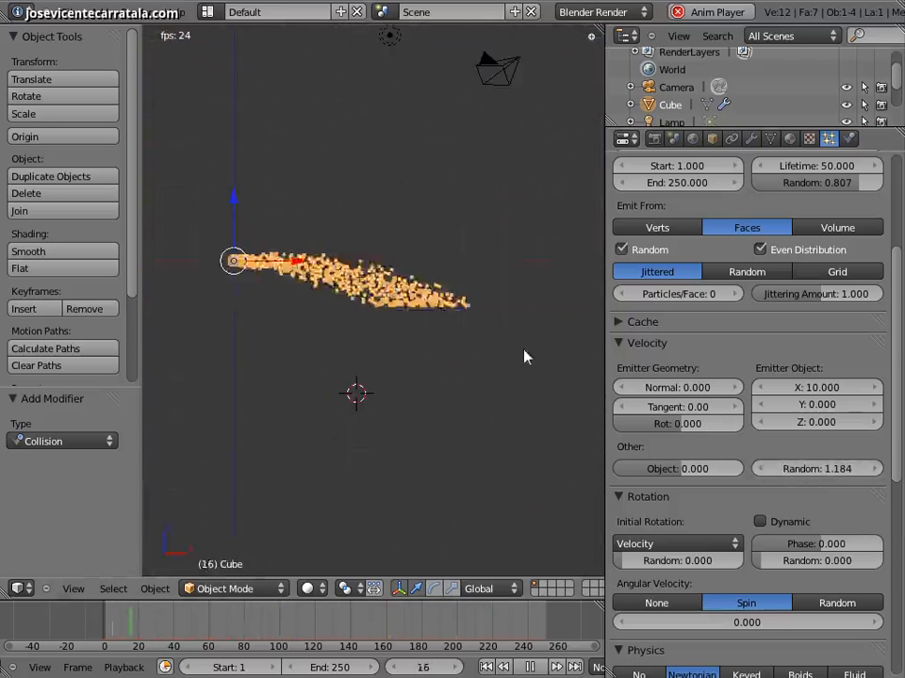
right_click(533, 321)
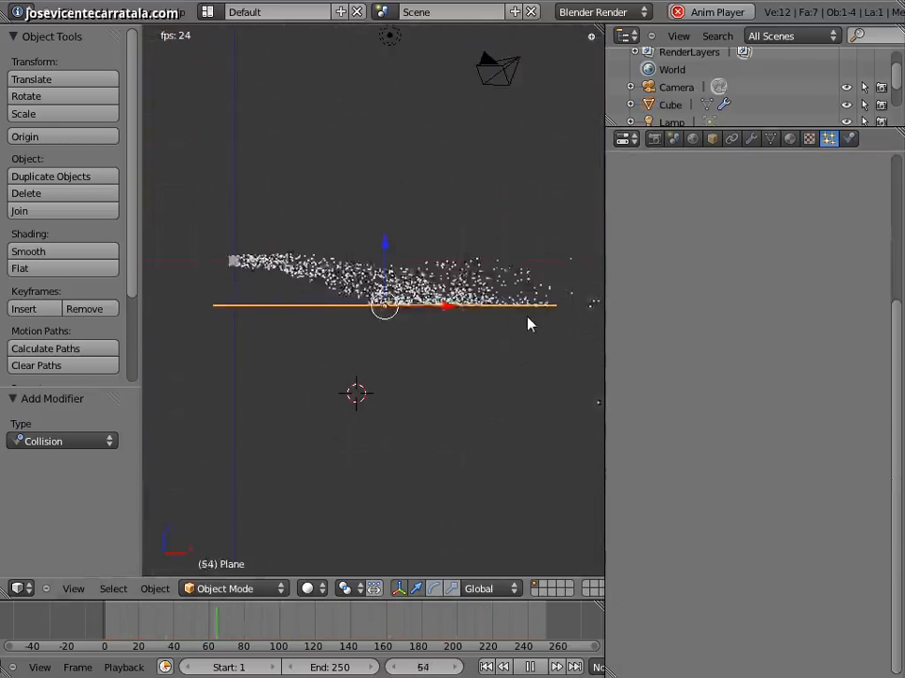
key("shift+d")
left_click(539, 311)
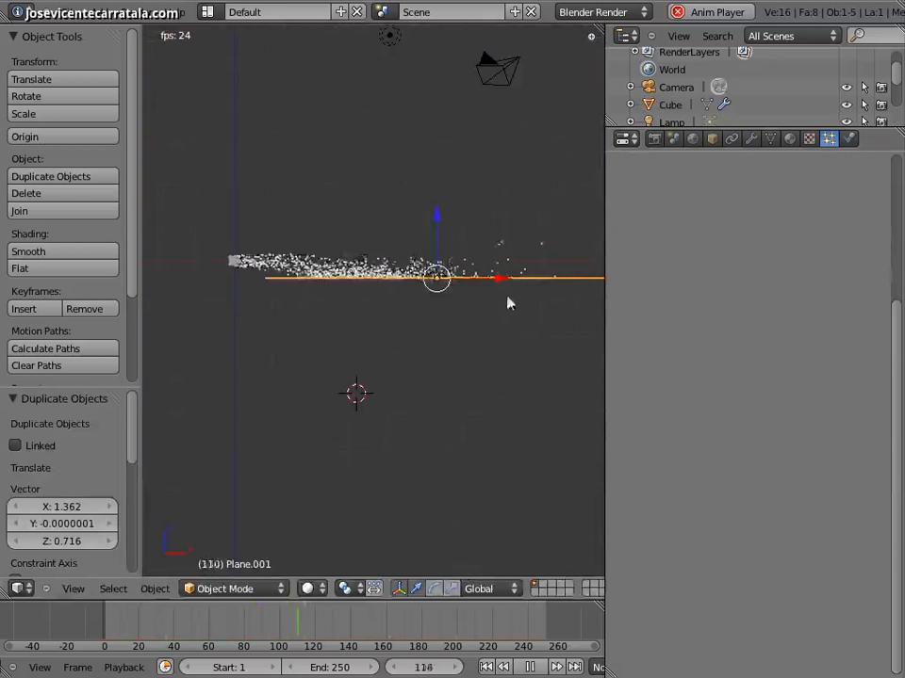
- Rotate the duplicate plane about -90.8° into an upright wall and shift it about 1.986 along X and -0.069 along Z
key("r")
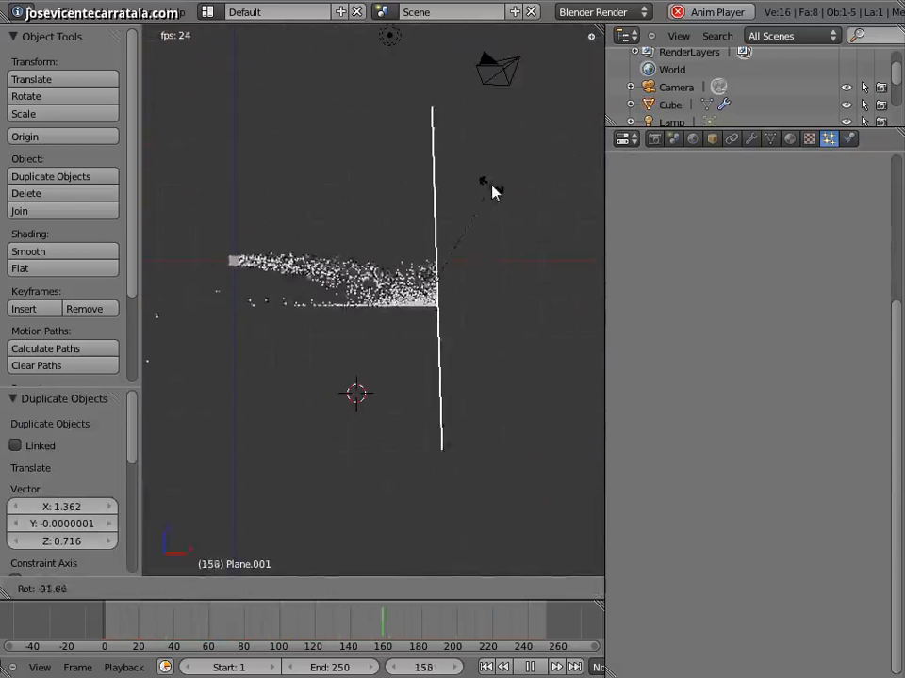
left_click(493, 192)
key("g")
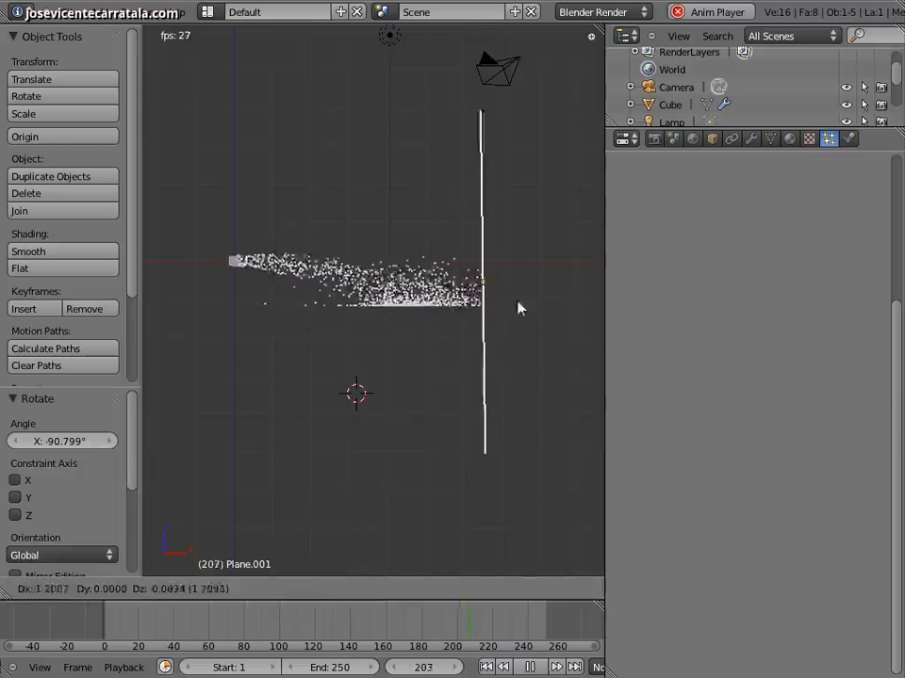
left_click(541, 306)
- Examine from several angles how the particle stream collides with the floor plane and the upright wall
middle_click_drag(289, 315, 556, 300)
scroll(403, 317, "up", 2)
middle_click_drag(401, 294, 429, 312, "shift")
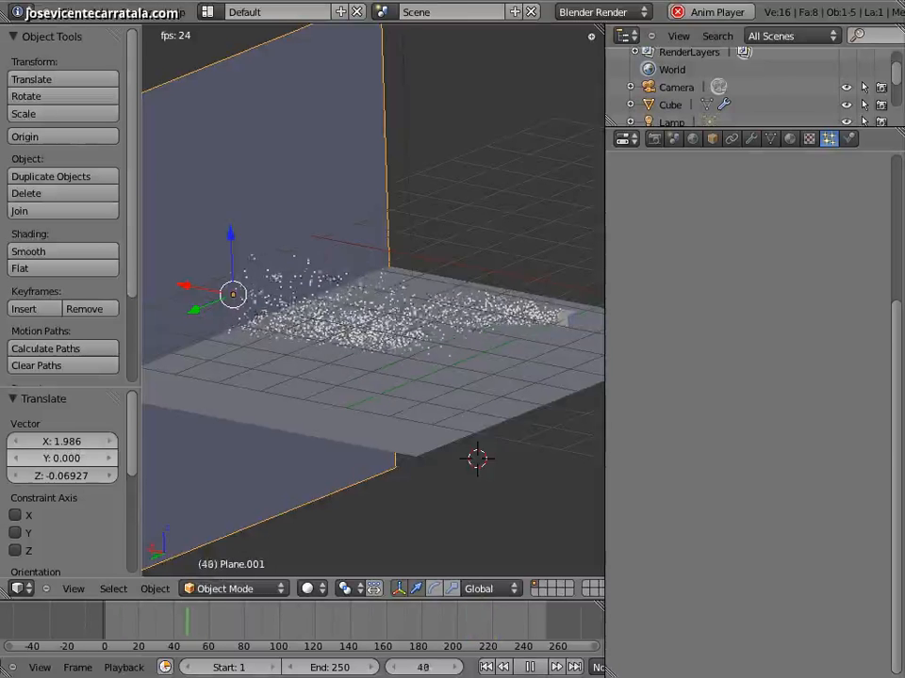
middle_click_drag(345, 360, 355, 359)
middle_click_drag(381, 346, 355, 355)
middle_click_drag(428, 334, 394, 314, "shift")
scroll(395, 320, "up", 1)
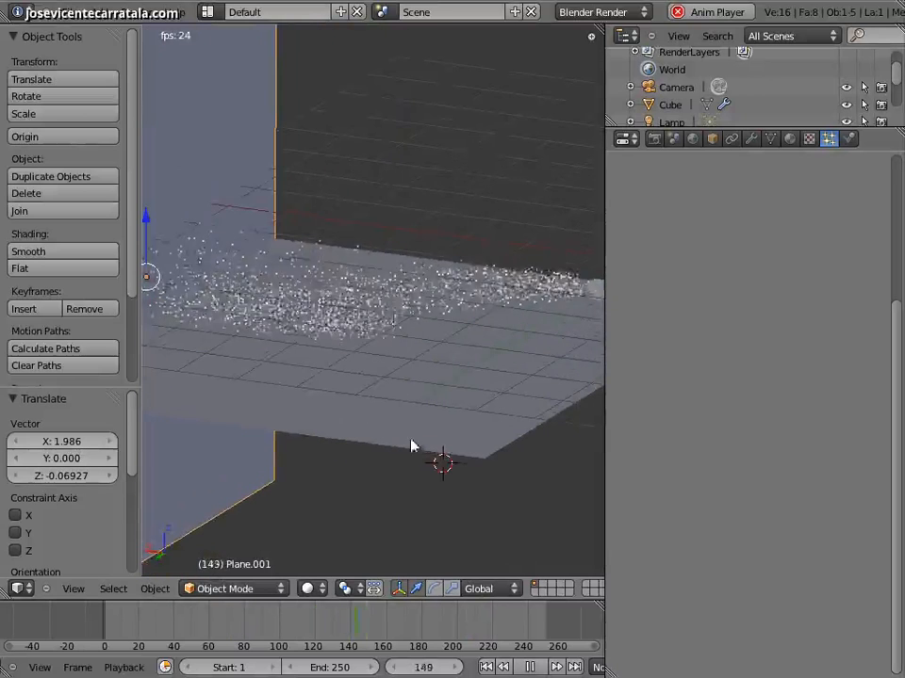
- Stop the animation and rename the small emitter cube's particle system as humo
left_click(530, 667)
middle_click_drag(476, 463, 474, 310)
right_click(517, 287)
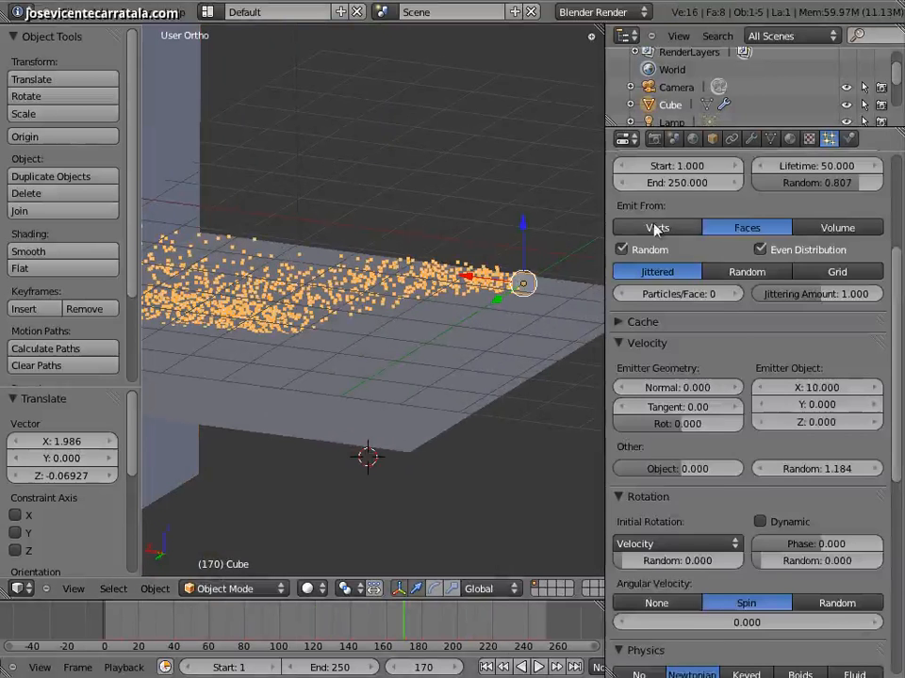
scroll(656, 229, "up", 5)
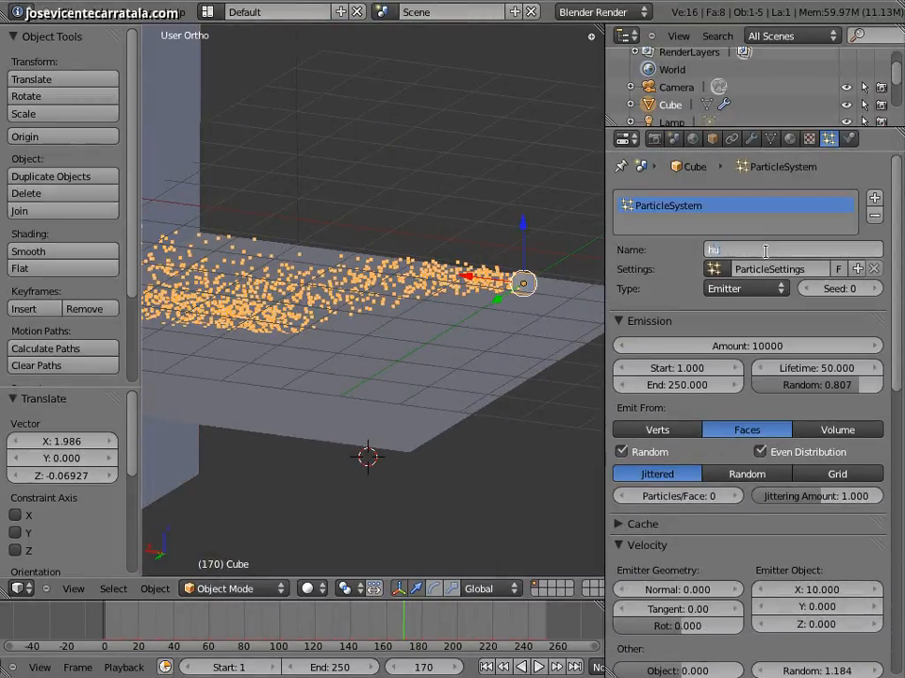
key("Return")
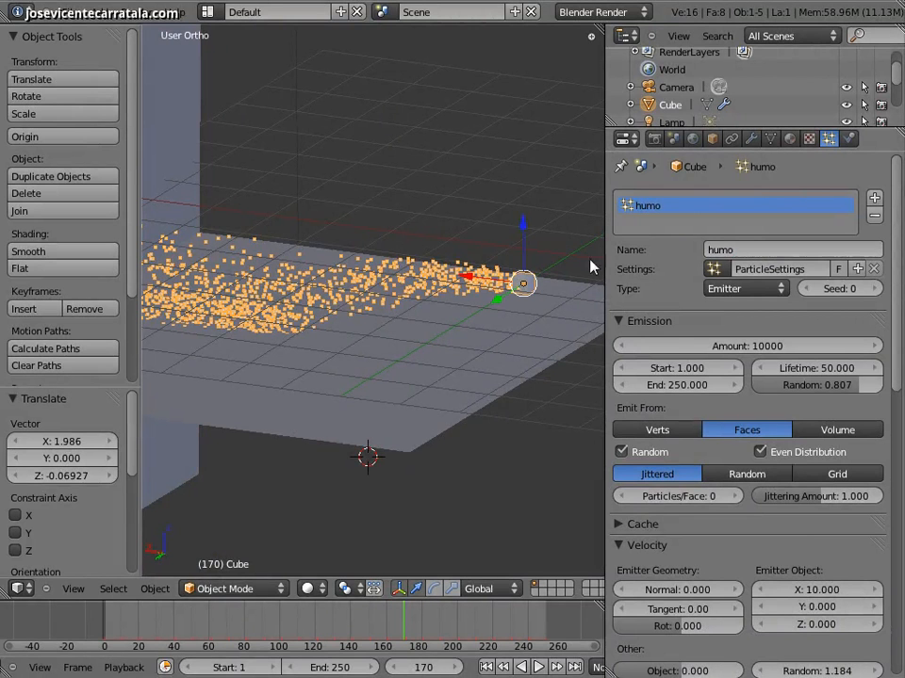
- Add a new cube to the scene and scale it up by about 1.97
middle_click_drag(329, 266, 389, 312)
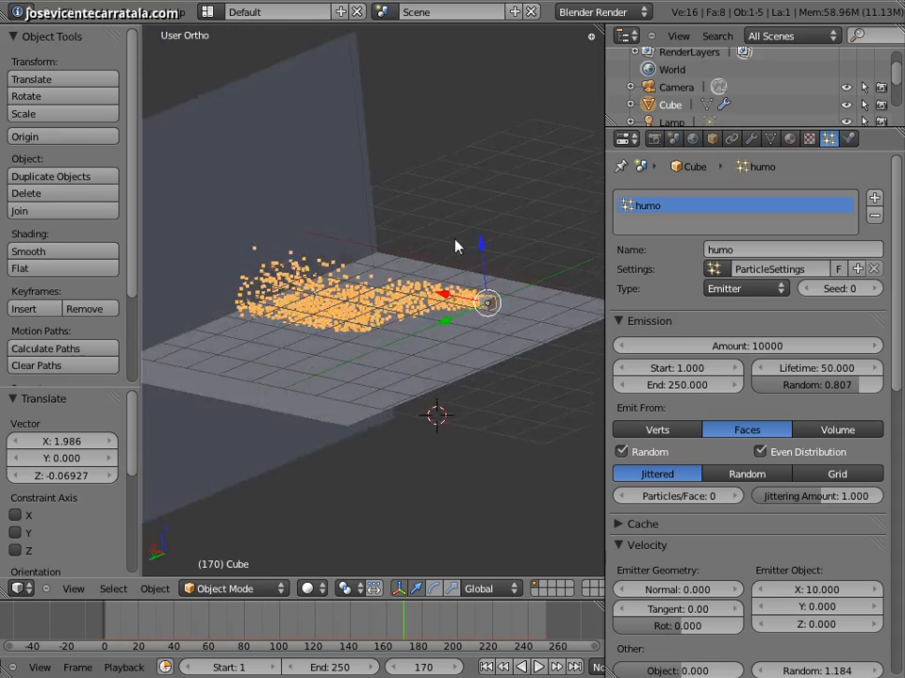
middle_click_drag(455, 246, 439, 298)
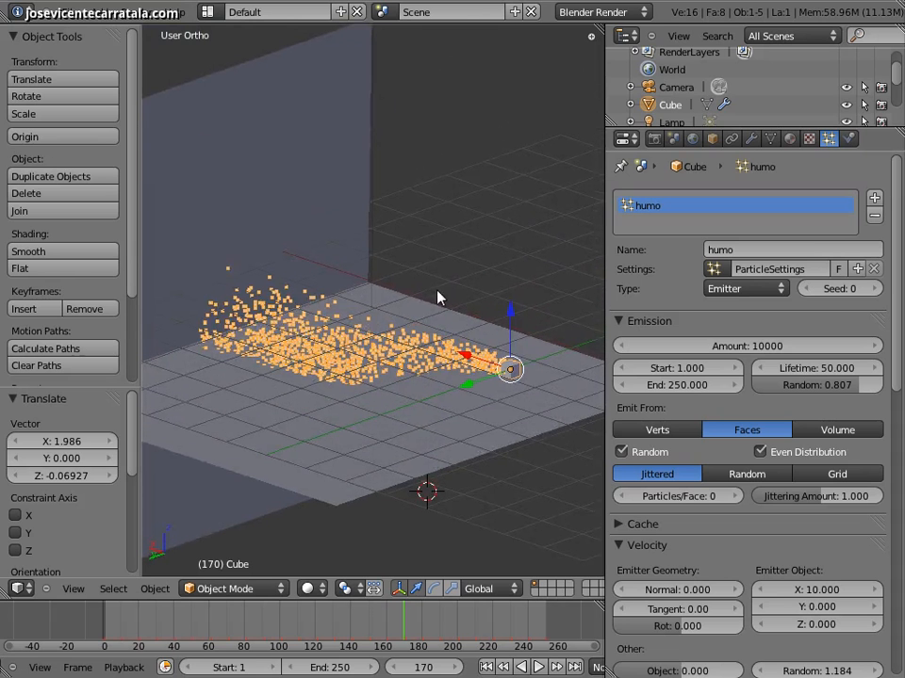
left_click(99, 12)
mouse_move(111, 36)
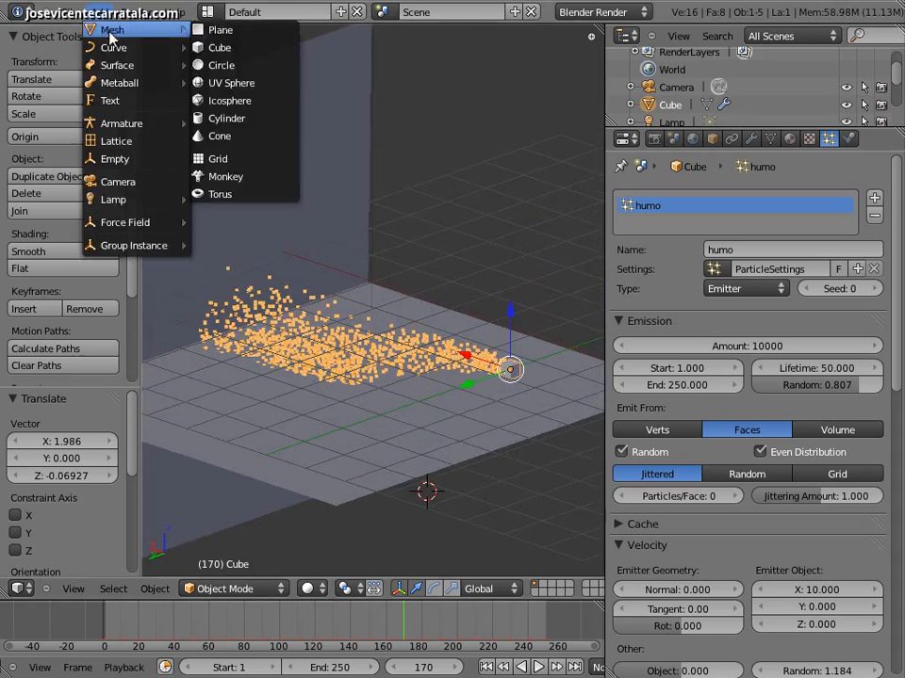
left_click(203, 49)
key("s")
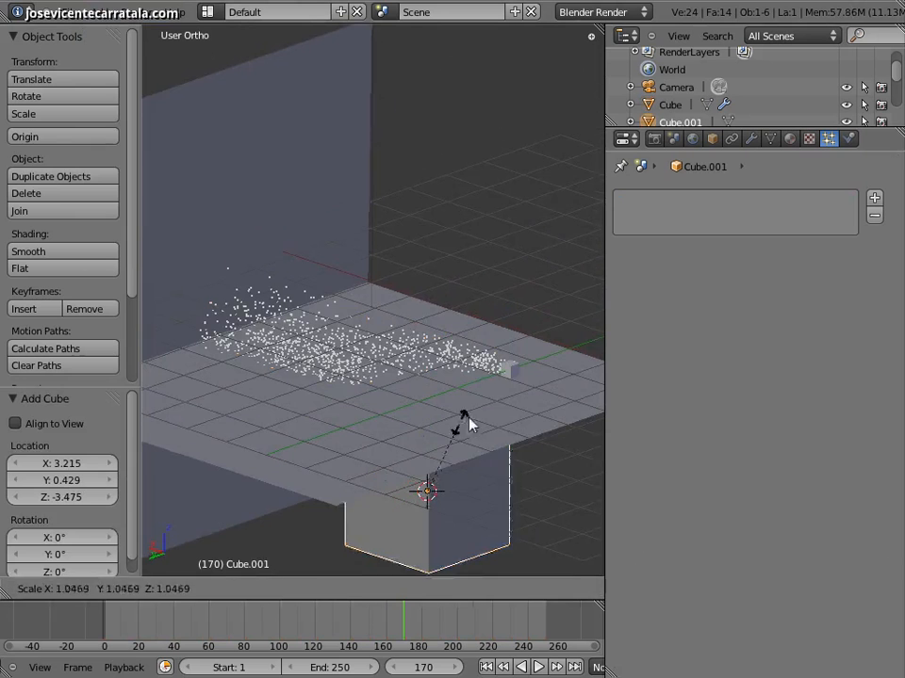
left_click(526, 396)
- In front view, enlarge the new cube further by about 1.15 and 1.27
key("KP_1")
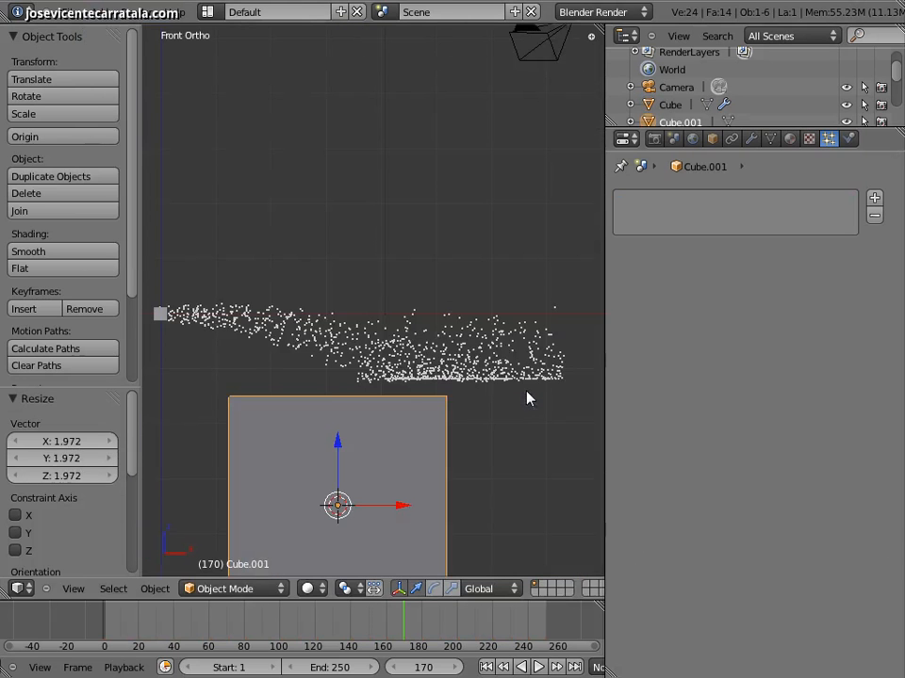
key("s")
left_click(534, 390)
scroll(484, 412, "down", 4)
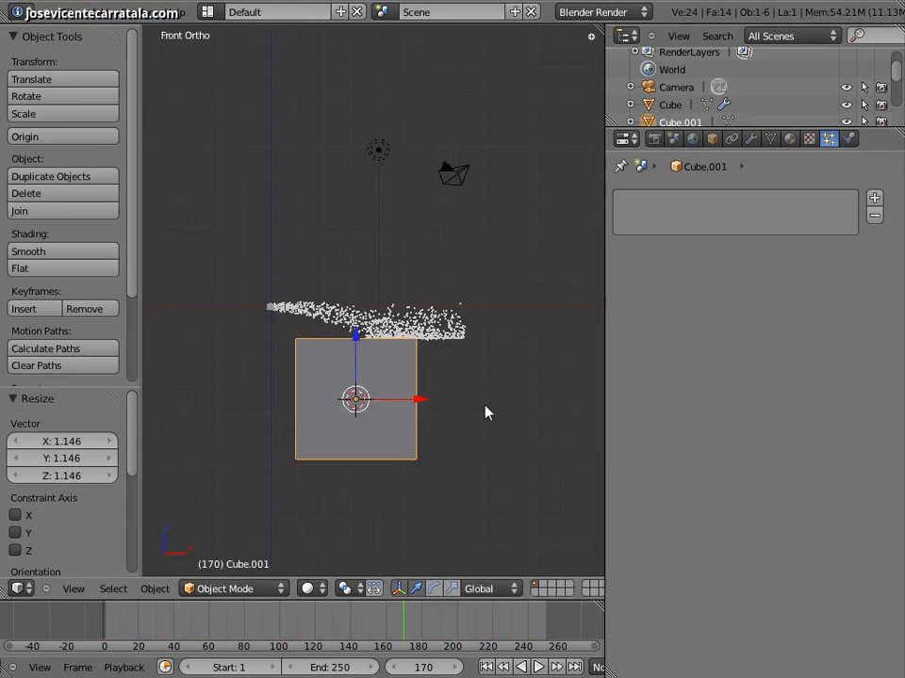
key("s")
left_click(509, 405)
- Move the large cube up over the particle stream and scale it until it encloses all the particles
key("g")
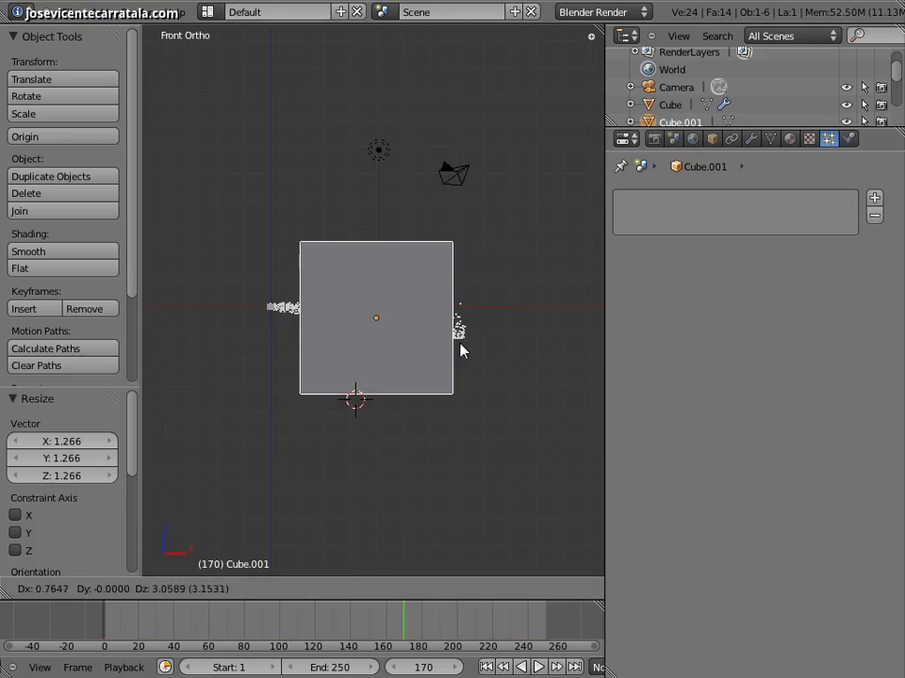
left_click(471, 346)
key("s")
left_click(505, 355)
key("s")
left_click(509, 356)
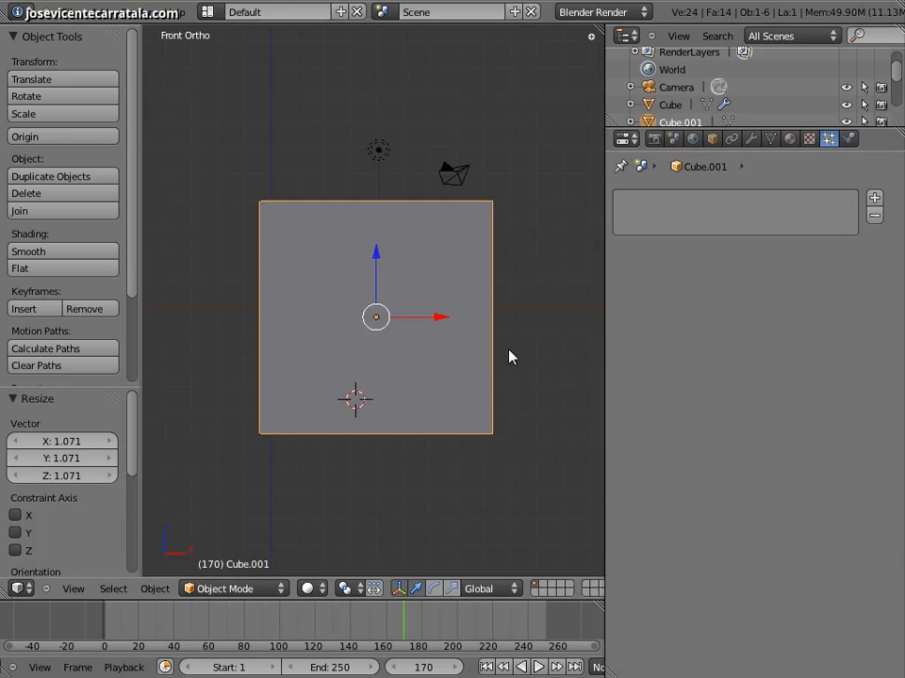
- In right view, centre the large cube around the particles by moving it about 1.2 along Y, and raise it about 1.16, using wireframe display
key("KP_3")
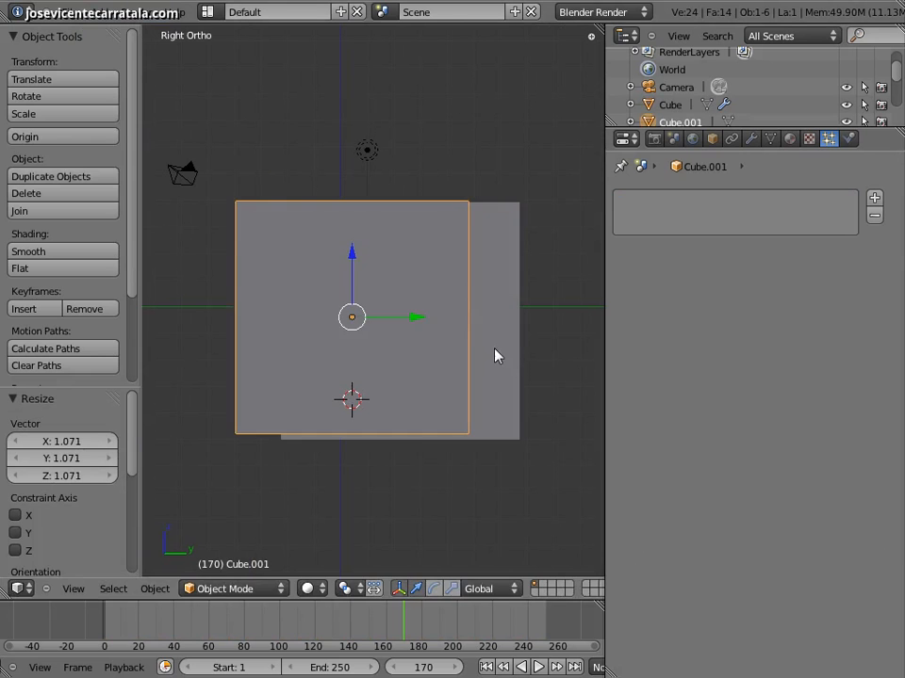
key("g")
left_click(523, 354)
key("z")
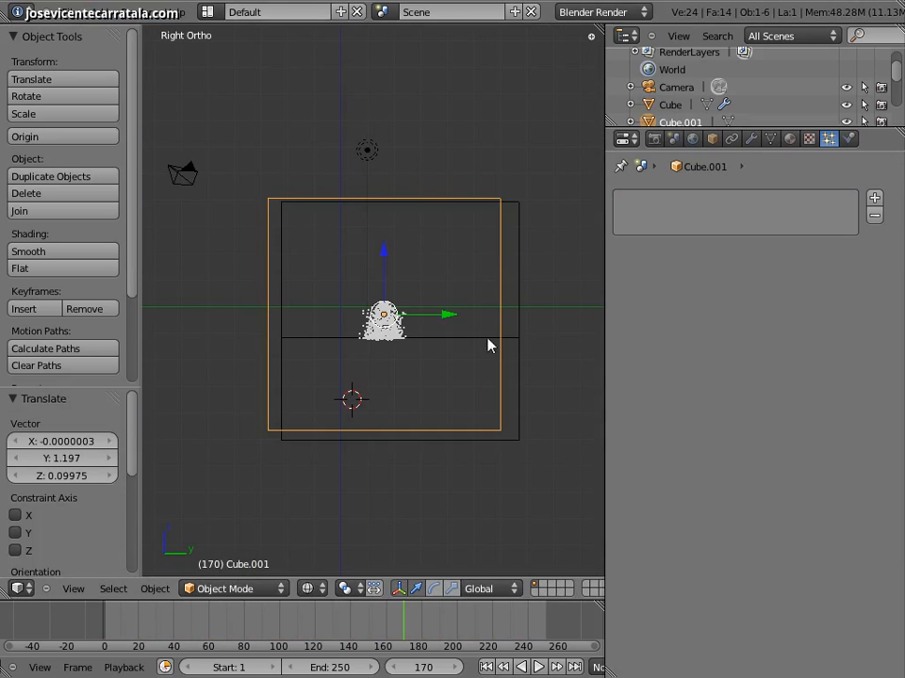
key("g")
key("z")
left_click(387, 231)
middle_click_drag(388, 231, 481, 251)
key("KP_5")
scroll(474, 294, "down", 3)
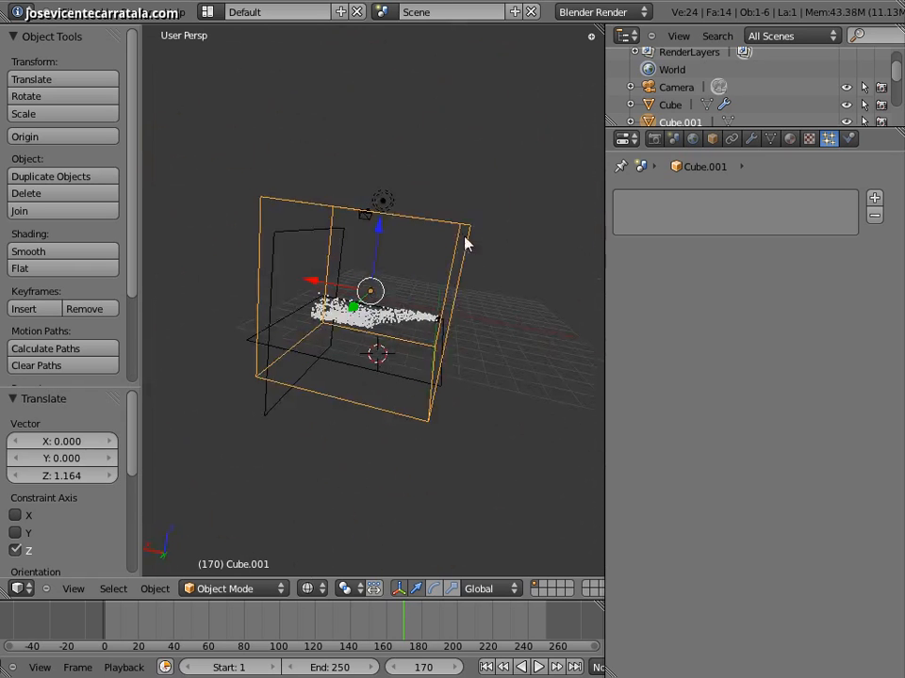
- Enable Smoke physics on the large enclosing cube and set it as the Domain
left_click(849, 138)
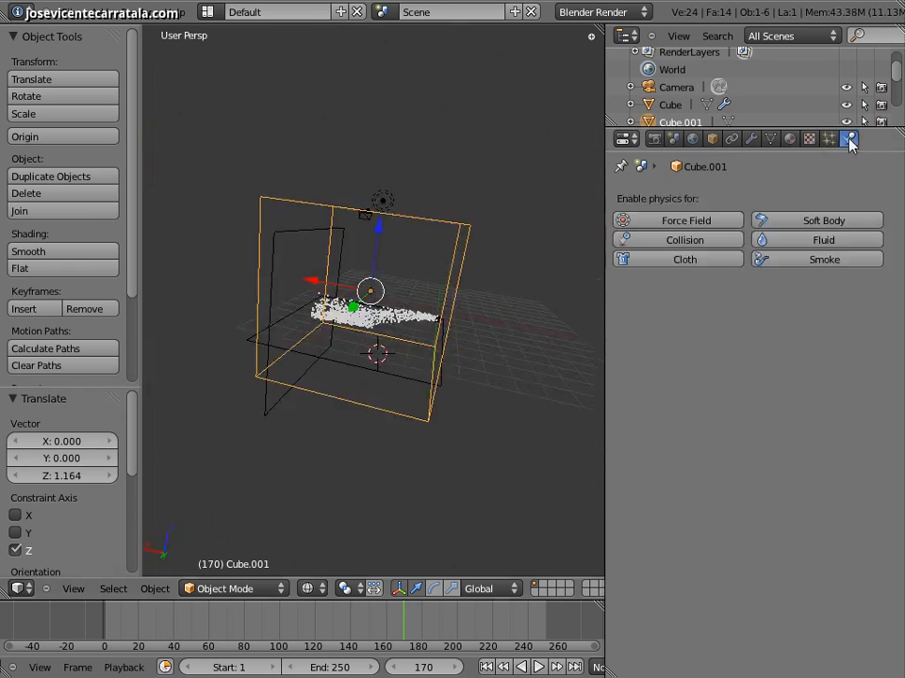
left_click(827, 261)
left_click(728, 314)
- Enable Smoke physics on the small emitter cube as a Flow using the humo particle system
middle_click_drag(420, 309, 400, 316)
scroll(452, 327, "up", 2)
middle_click_drag(457, 328, 430, 352)
right_click(451, 353)
scroll(450, 353, "down", 3)
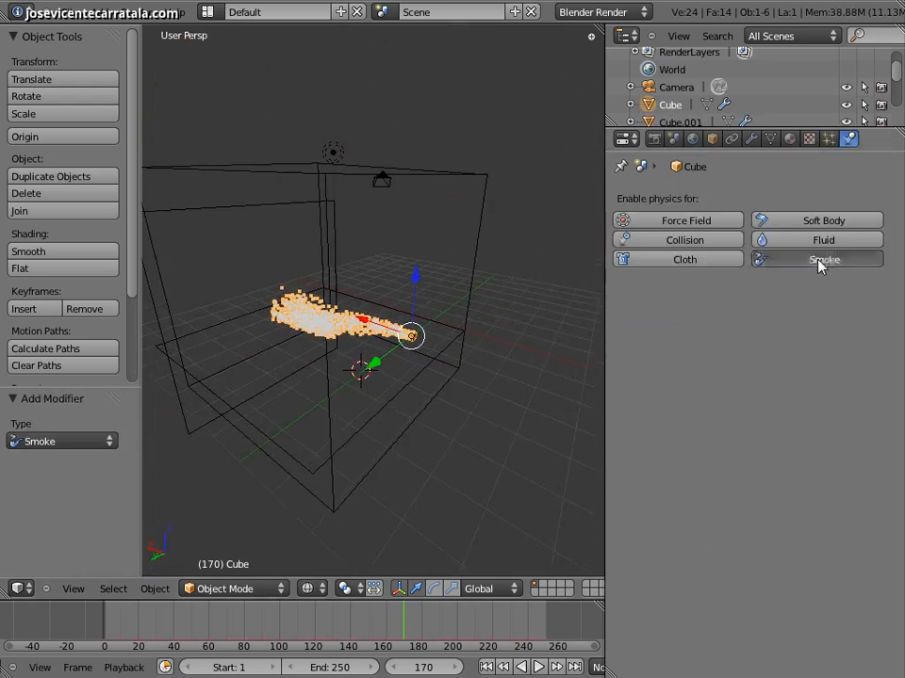
left_click(764, 261)
left_click(778, 314)
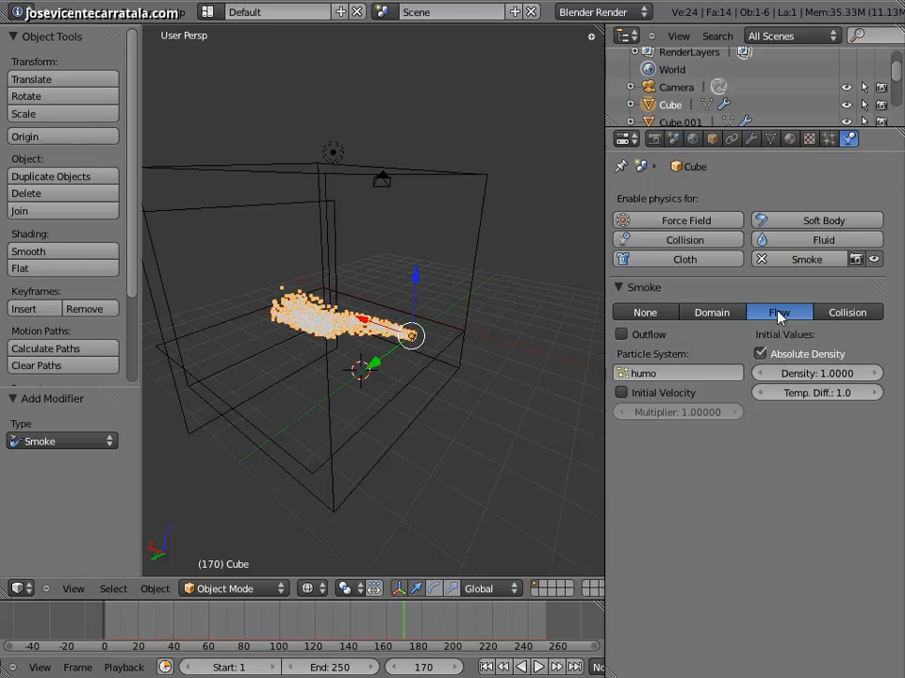
- Play the smoke simulation from the first frame and examine the smoke from several angles
middle_click_drag(252, 387, 296, 382)
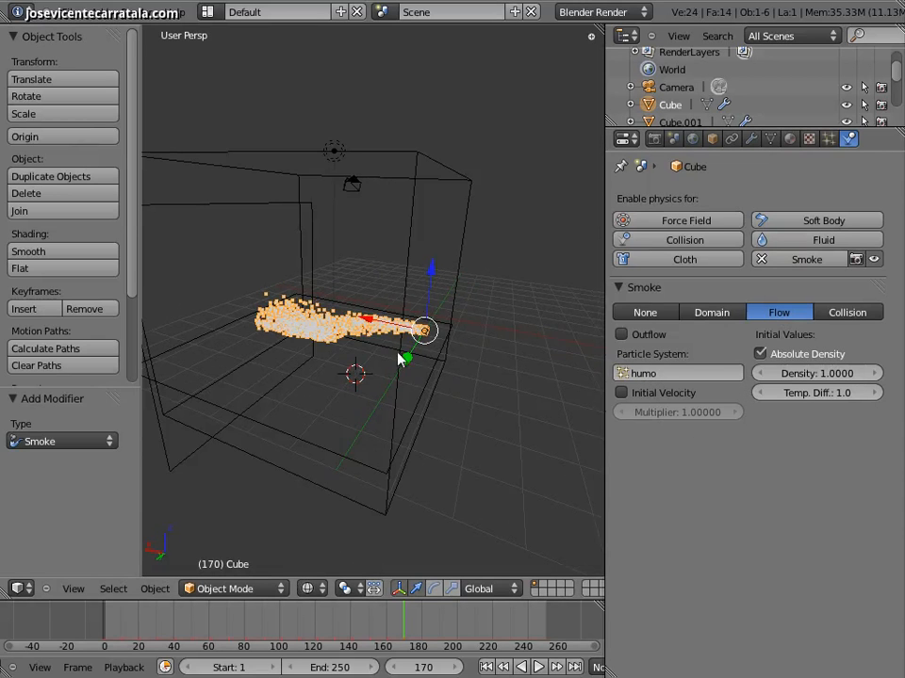
middle_click_drag(359, 336, 356, 331)
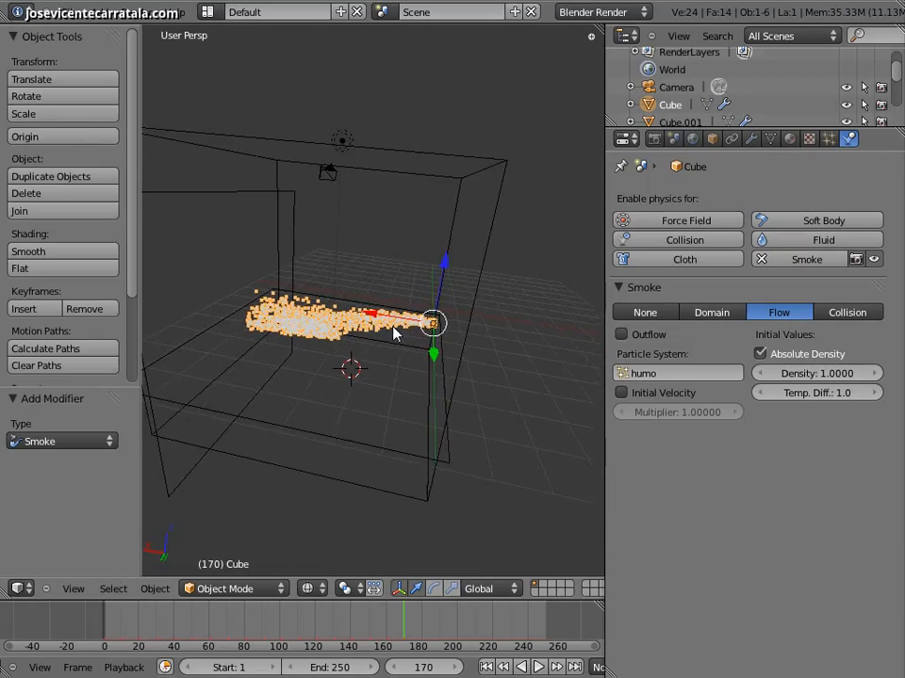
scroll(425, 329, "up", 1)
middle_click_drag(426, 336, 479, 304)
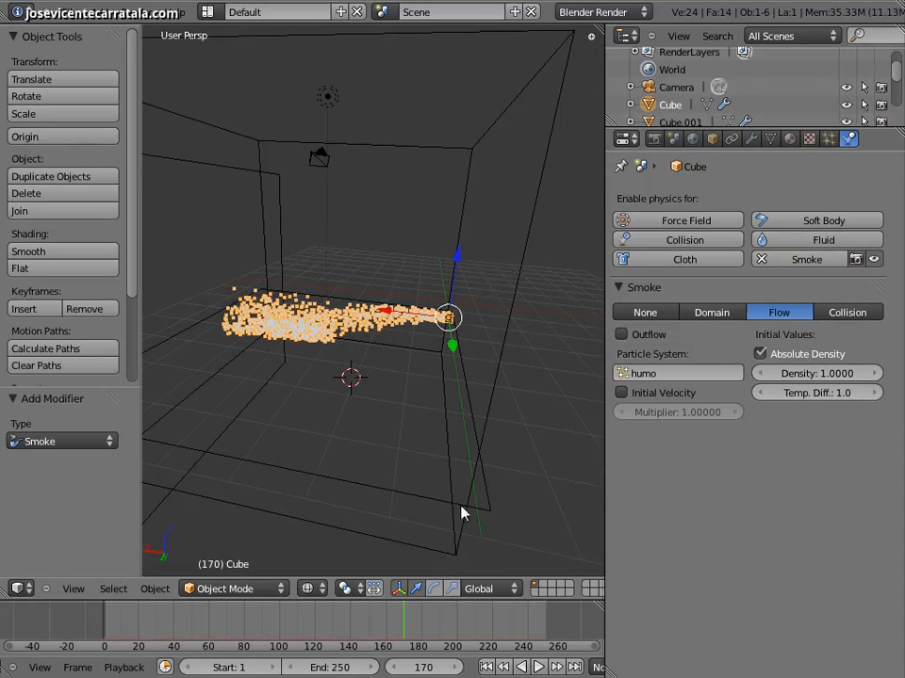
left_click(484, 667)
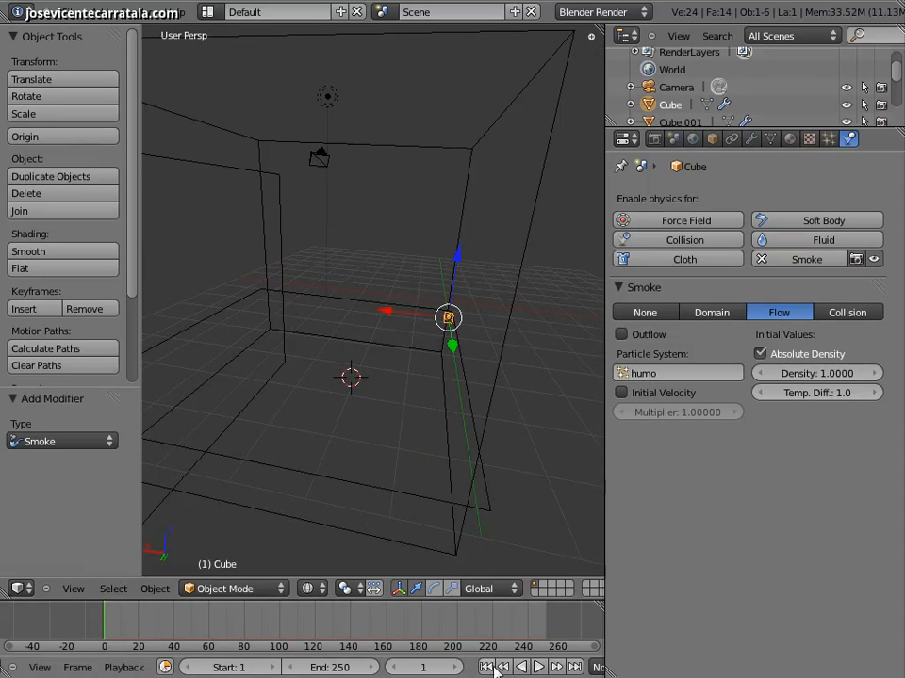
left_click(537, 667)
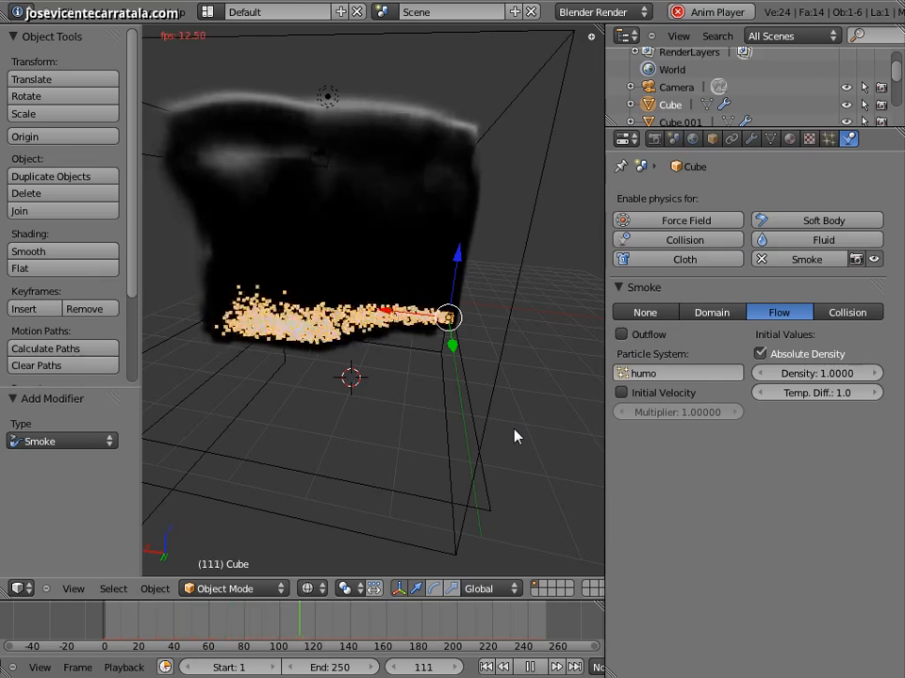
middle_click_drag(499, 337, 288, 376)
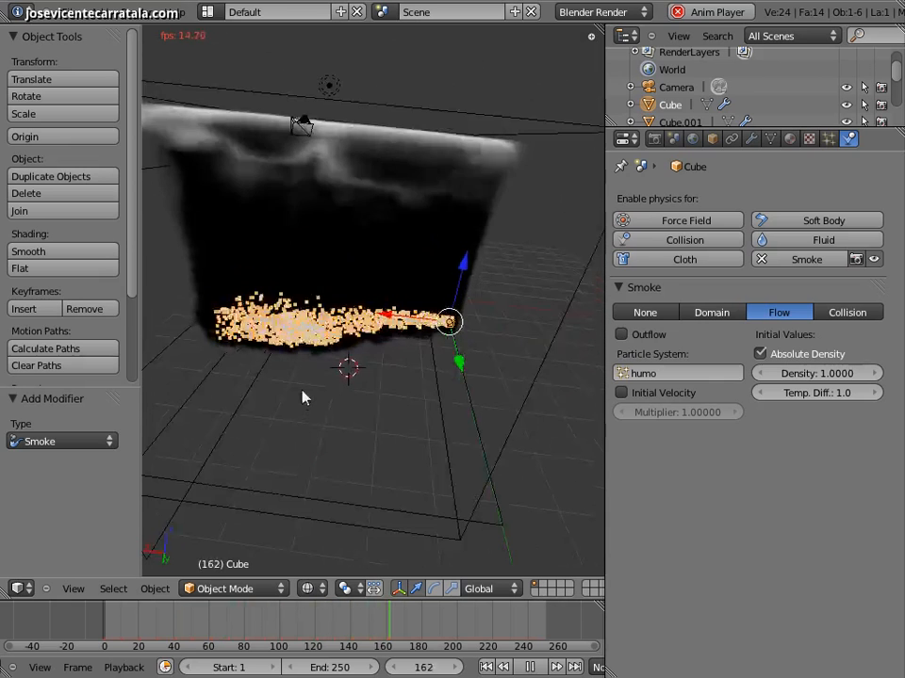
scroll(302, 398, "down", 4)
- Move the lamp about -6.79 in X, -1.17 in Y and 1.07 in Z, then shift it 4.25 along Y
right_click(349, 224)
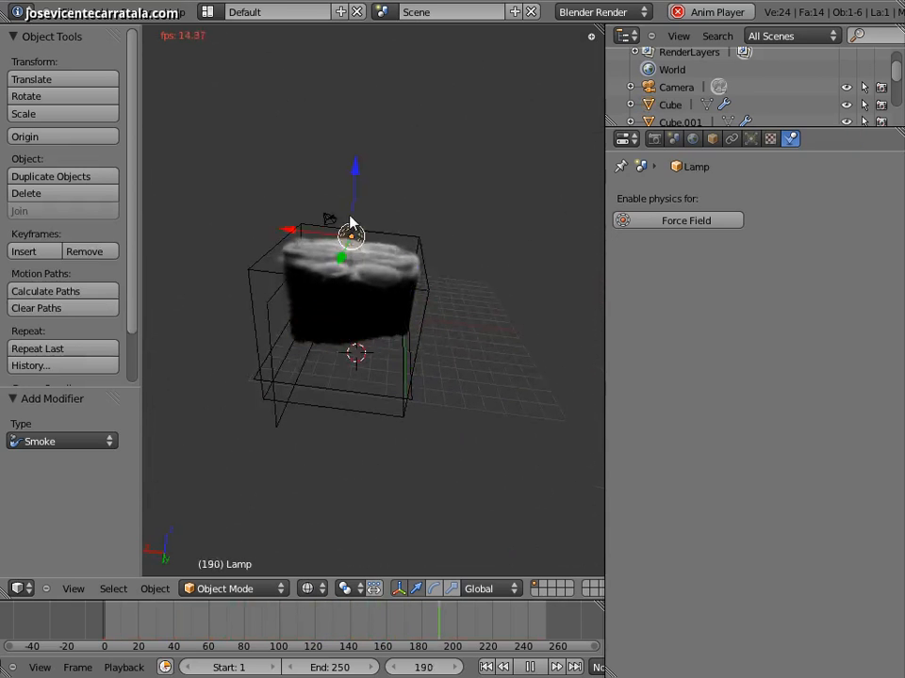
middle_click_drag(350, 271, 349, 249)
key("g")
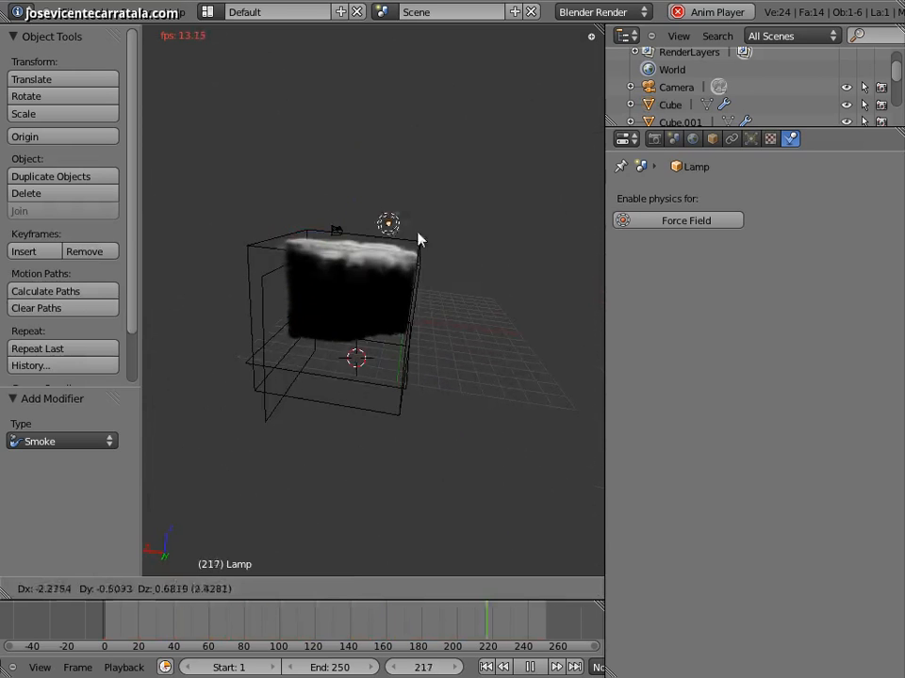
left_click(460, 239)
middle_click_drag(440, 297, 438, 264)
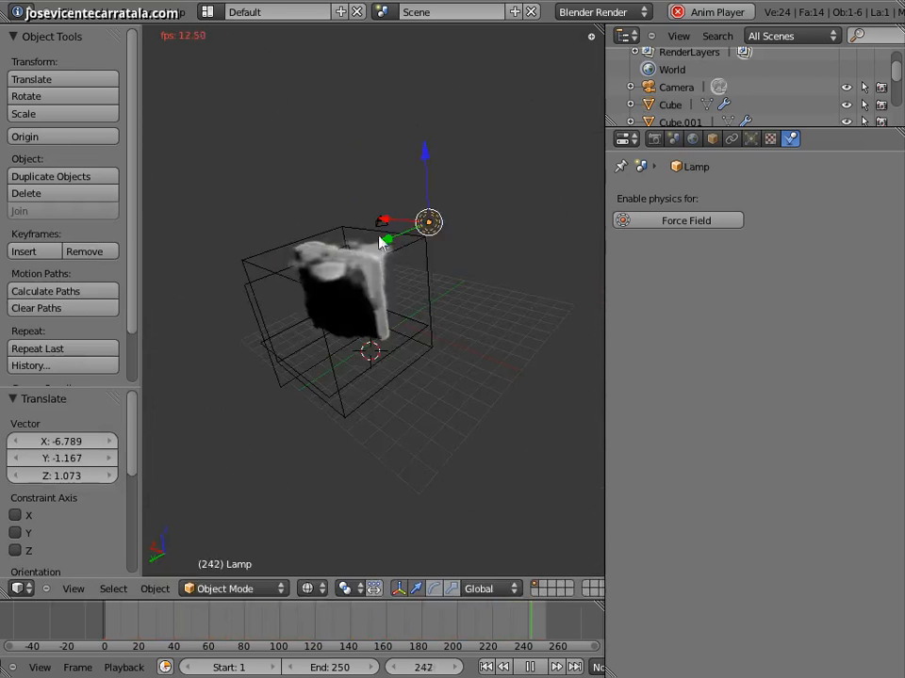
key("g")
key("y")
left_click(327, 268)
- Examine the relit smoke up close, stop playback and return to the first frame
middle_click_drag(323, 309, 355, 280)
scroll(420, 307, "up", 2)
middle_click_drag(394, 337, 424, 317)
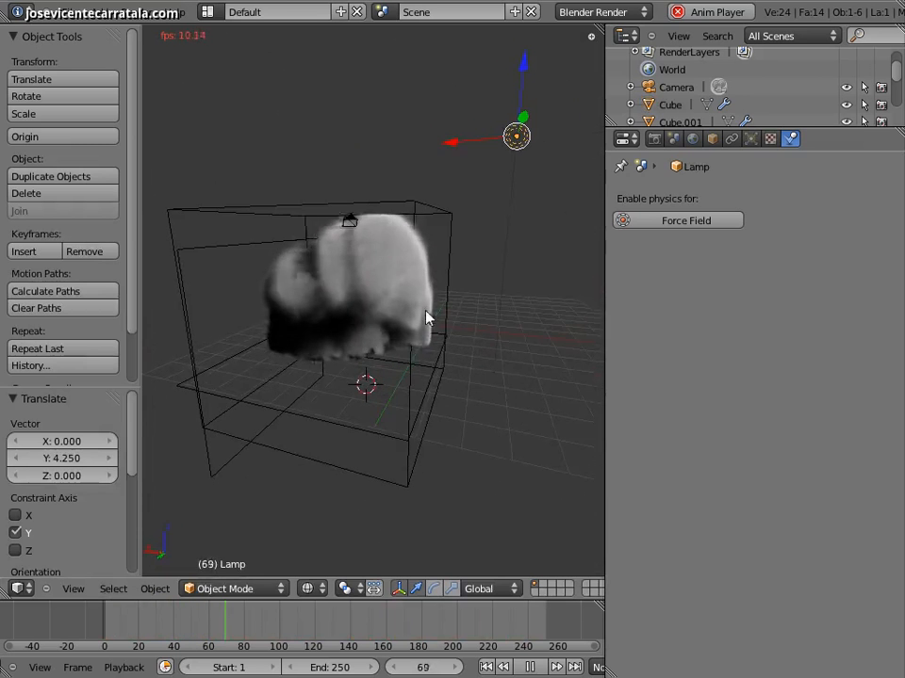
scroll(426, 359, "up", 3)
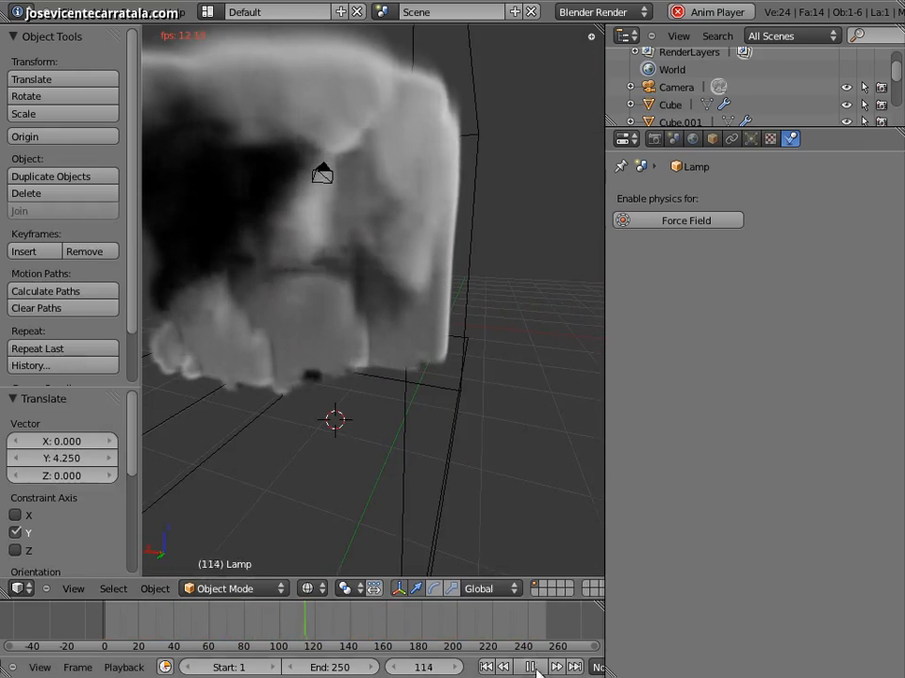
left_click(249, 628)
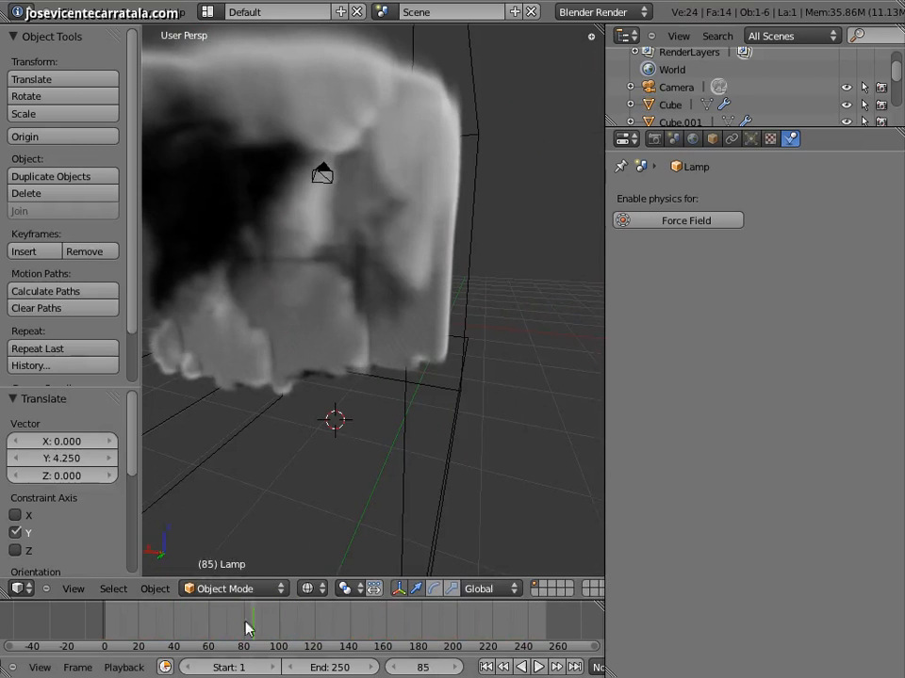
left_click(484, 667)
- While the simulation plays, set the emitter cube's smoke flow density to 0.6264 and temperature difference to 0.0784
right_click(438, 348)
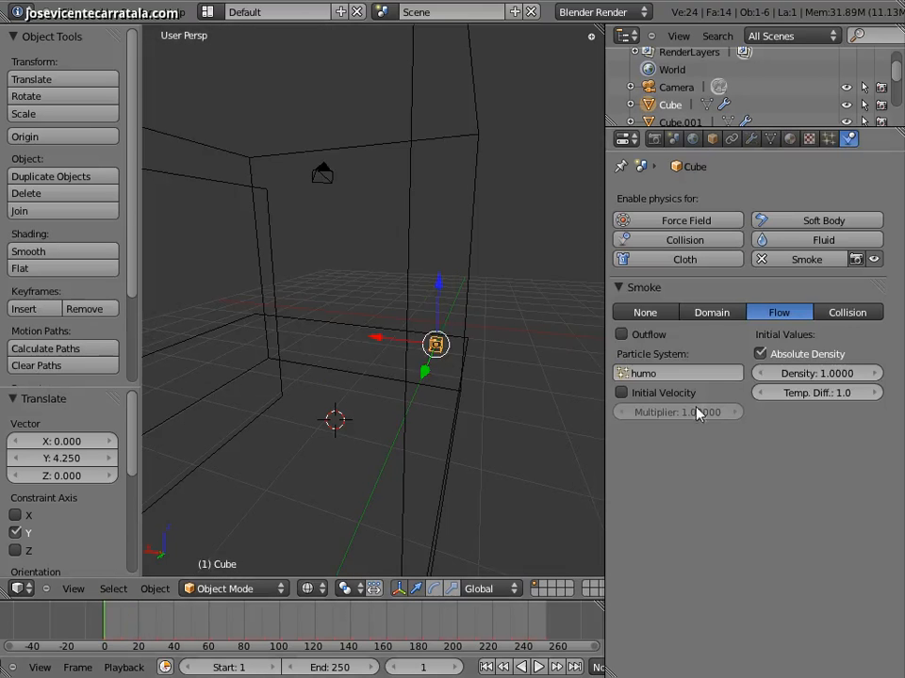
left_click(537, 669)
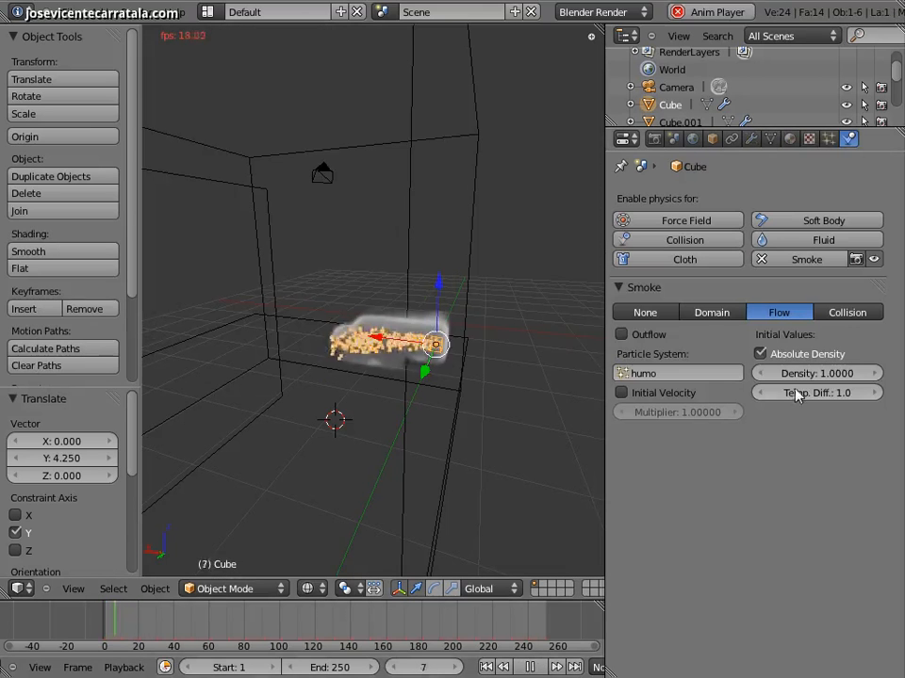
left_click_drag(802, 377, 617, 373)
left_click_drag(809, 399, 633, 394)
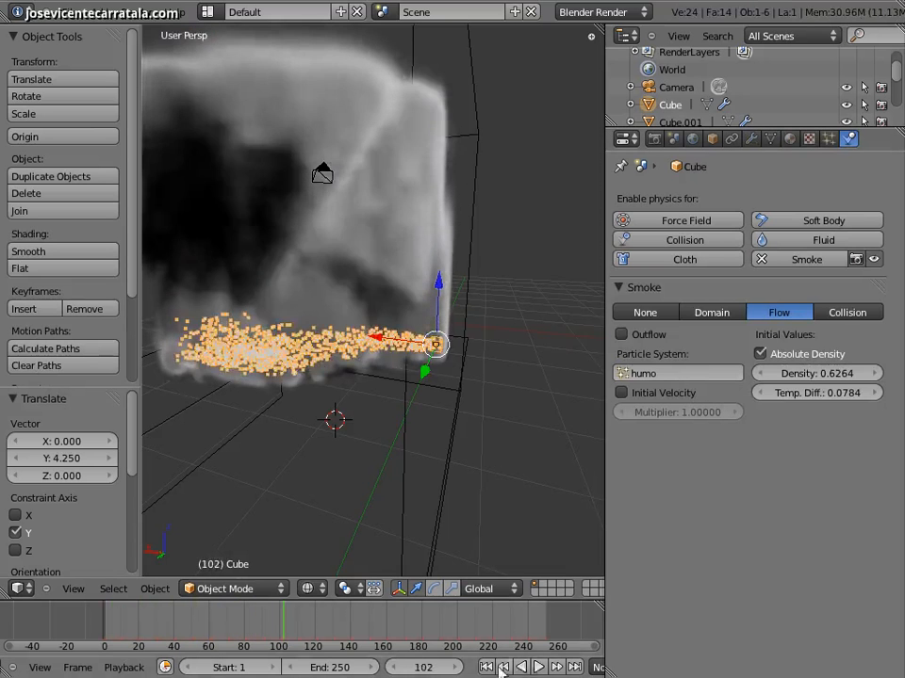
- Replay the simulation to examine the smoke with the new flow values, and select the large domain cube
key("Escape")
left_click(538, 667)
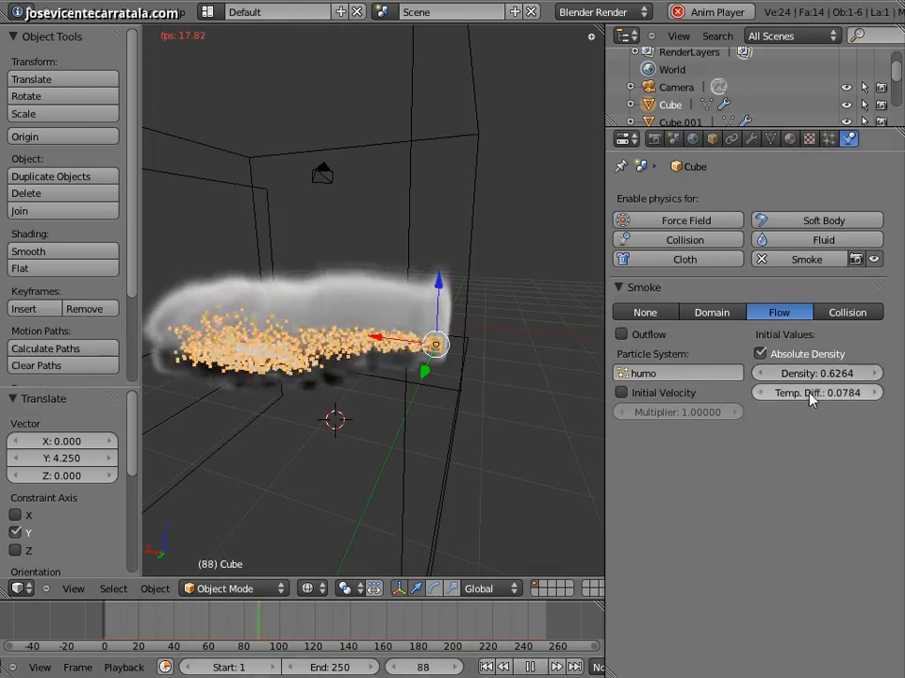
middle_click_drag(343, 343, 383, 353)
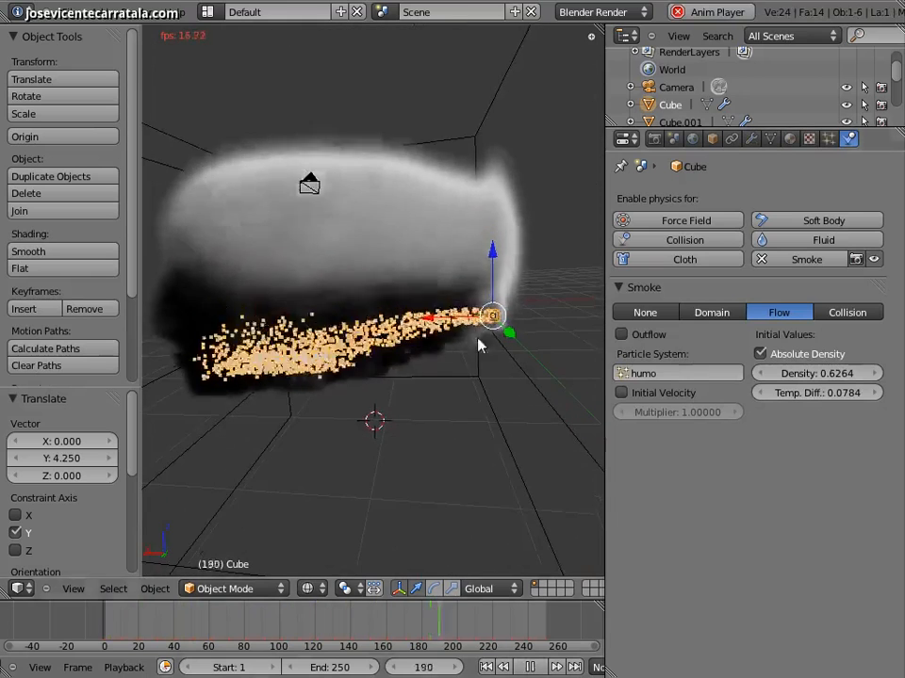
right_click(488, 384)
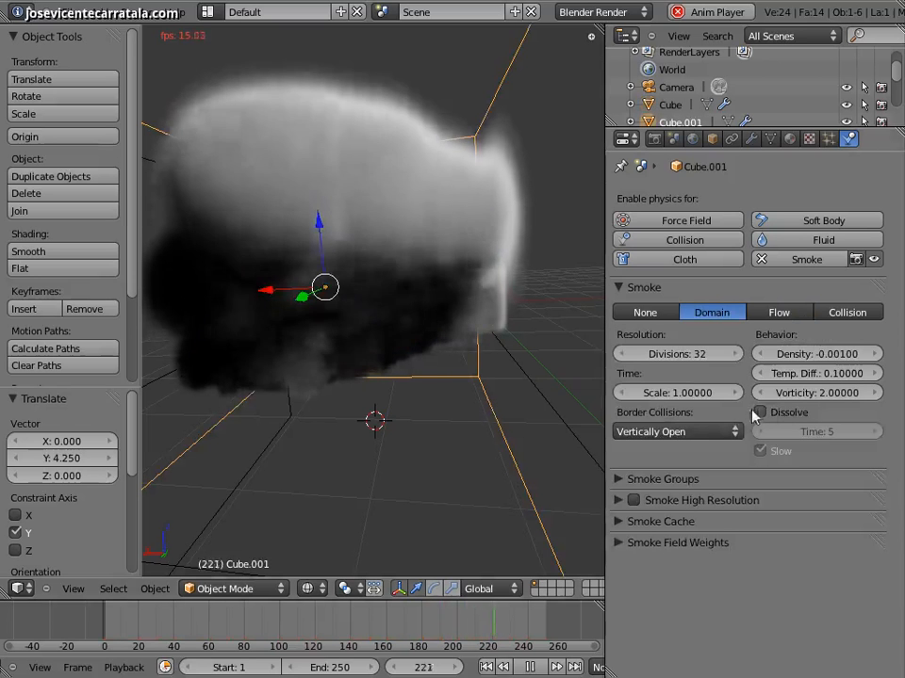
- Enable dissolve on the smoke domain with a dissolve time of 16 and watch the smoke replay
left_click(761, 412)
left_click_drag(790, 434, 815, 435)
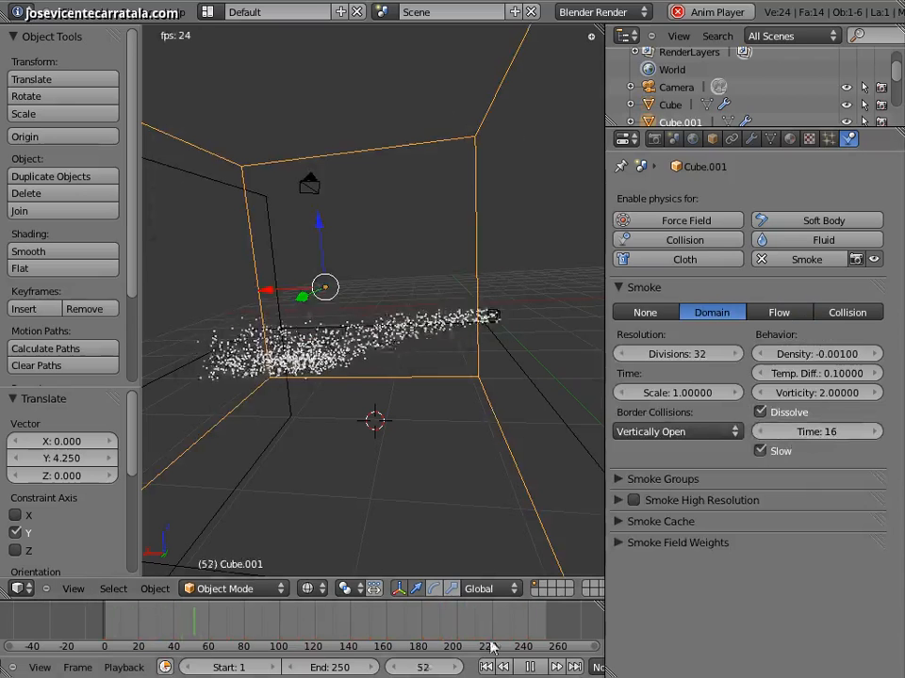
left_click(537, 667)
left_click(539, 667)
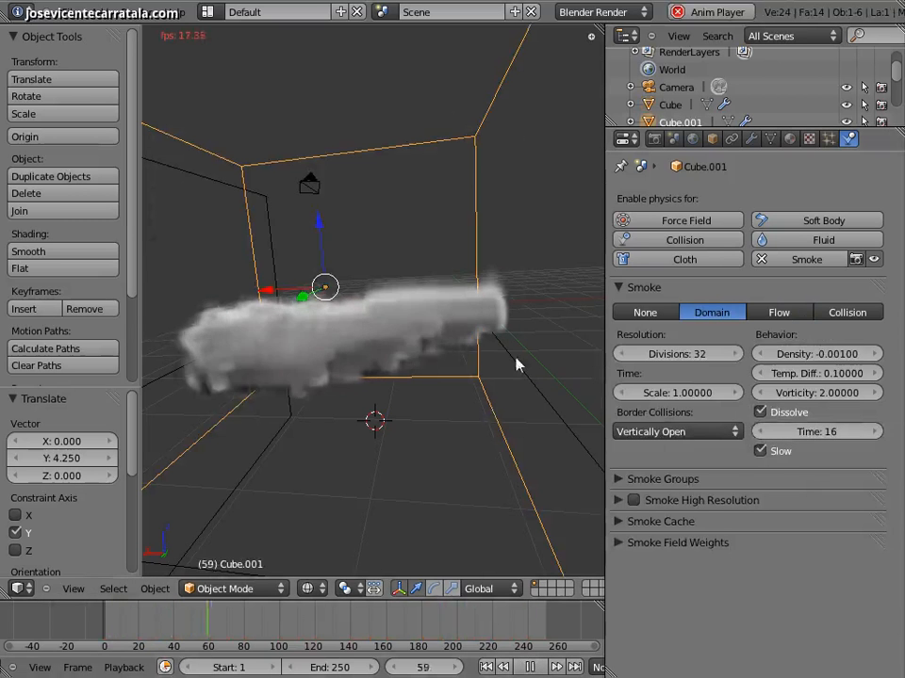
middle_click_drag(517, 366, 443, 396)
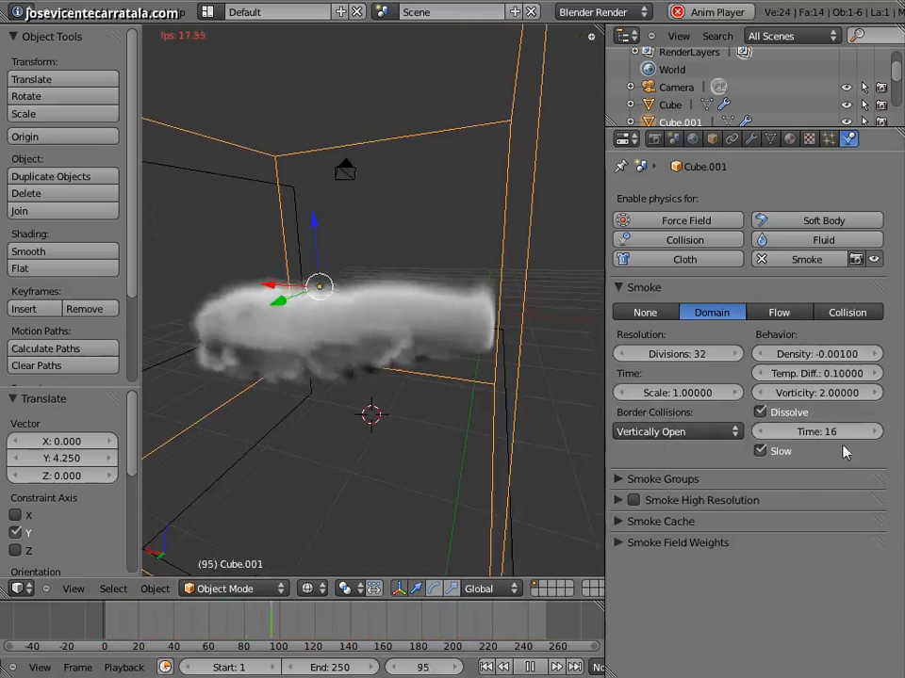
- Set the domain's dissolve time to 32, replay the simulation from the first frame and stop it at frame 67
left_click_drag(747, 429, 763, 430)
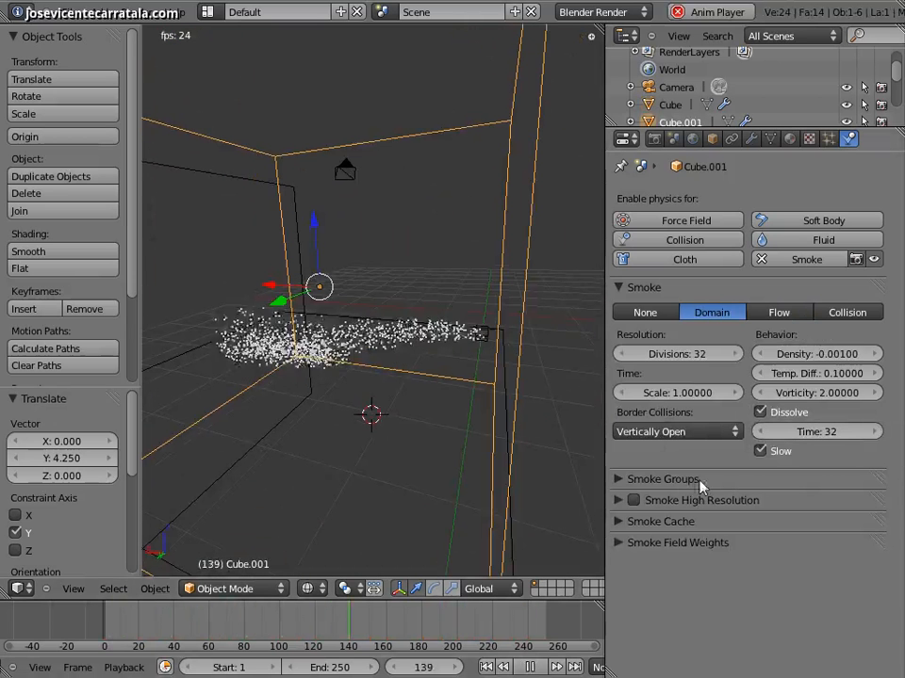
left_click(524, 668)
left_click(486, 668)
left_click(539, 669)
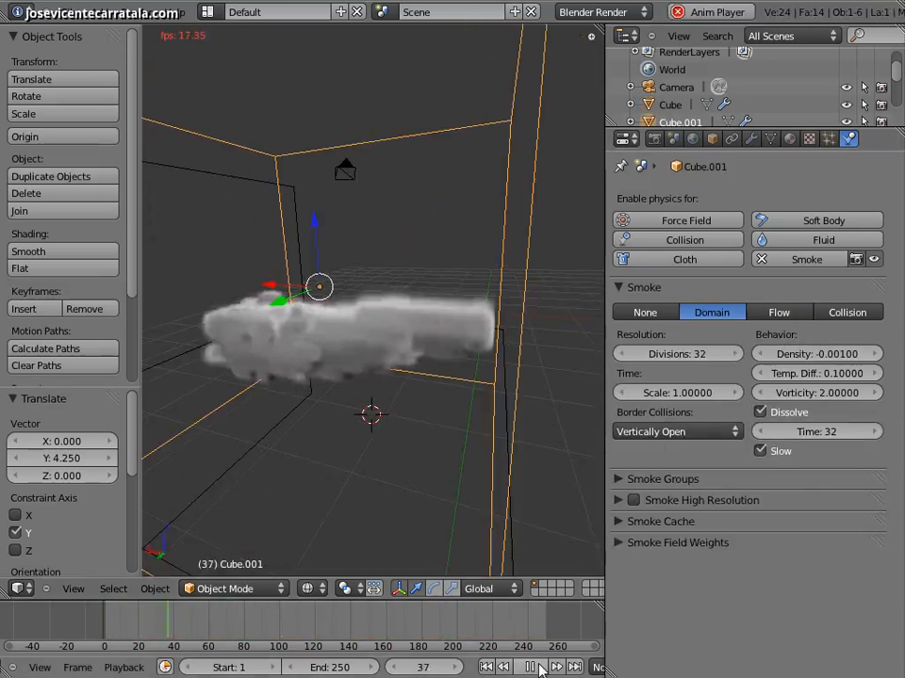
key("alt+a")
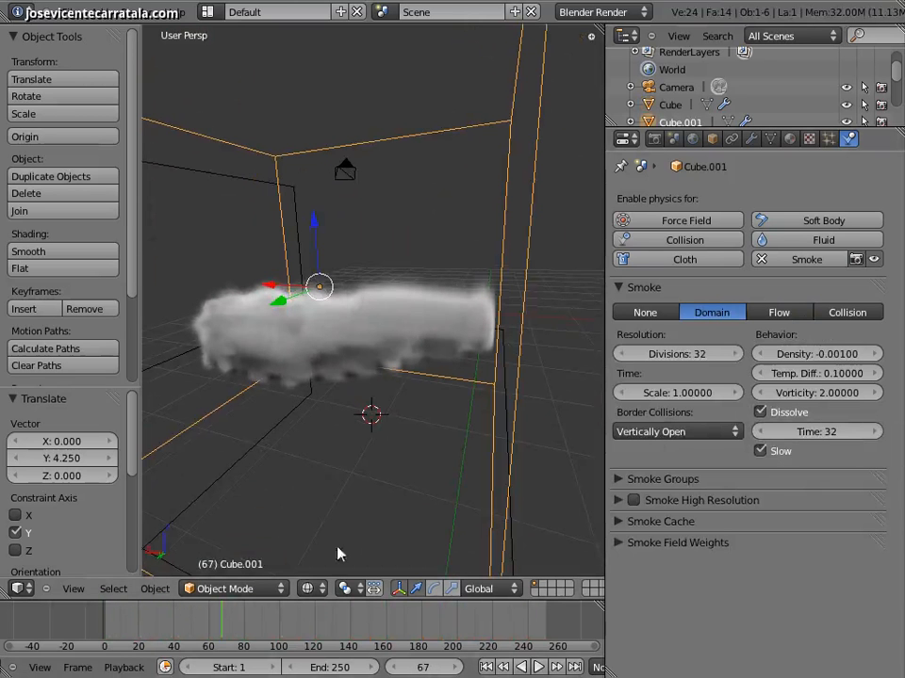
- Look through the camera, replay the simulation from the first frame and stop it at frame 25
middle_click_drag(314, 500, 447, 490)
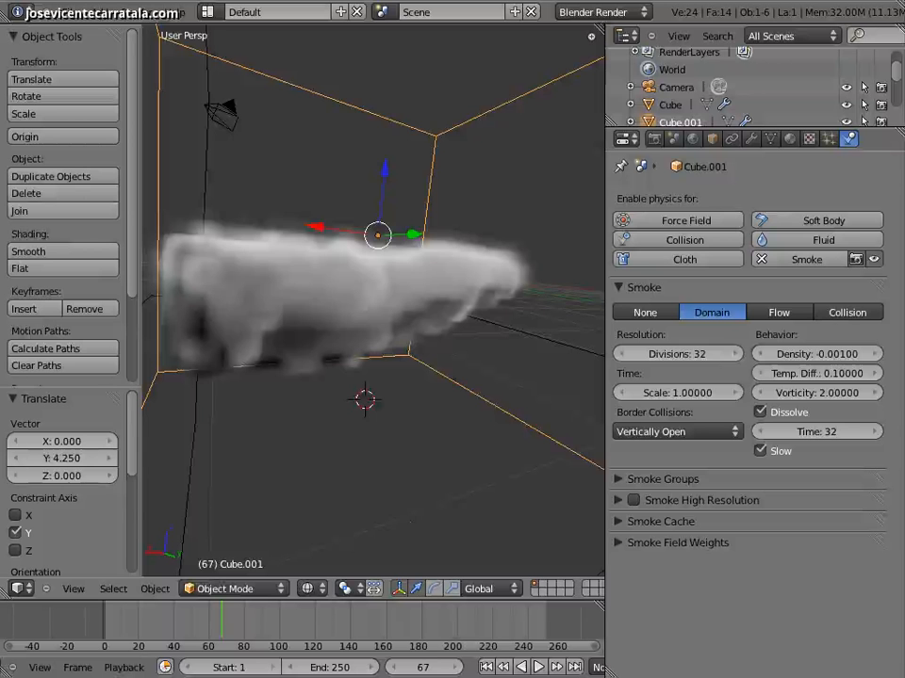
middle_click_drag(442, 419, 330, 242)
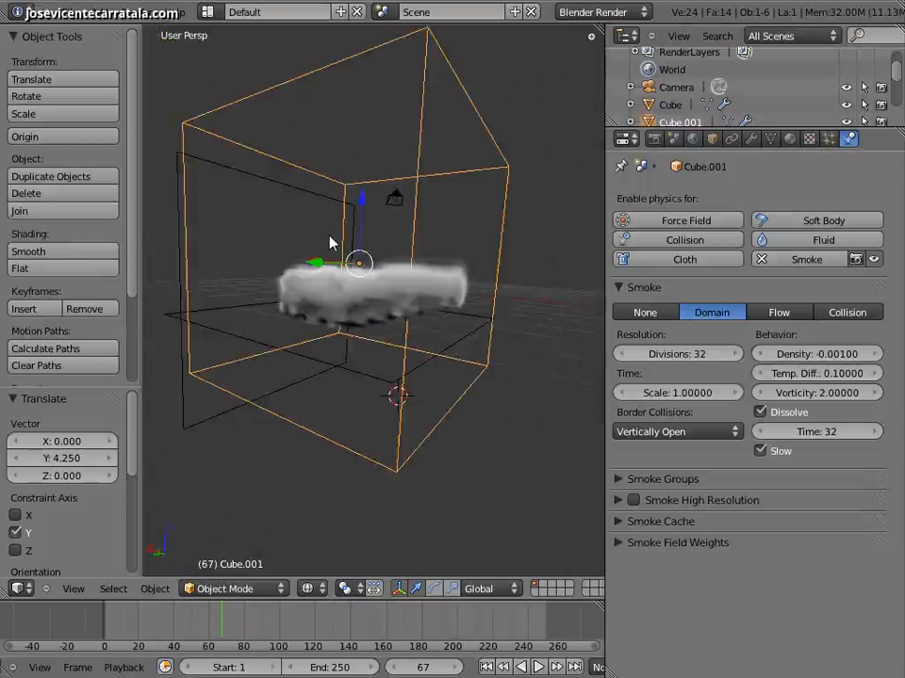
key("KP_0")
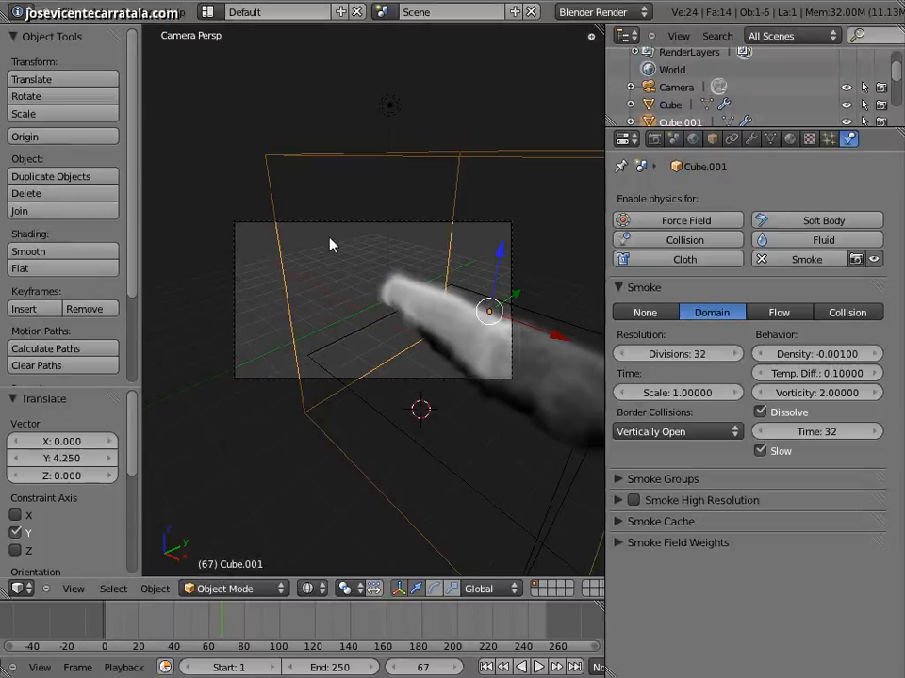
left_click_drag(193, 618, 182, 618)
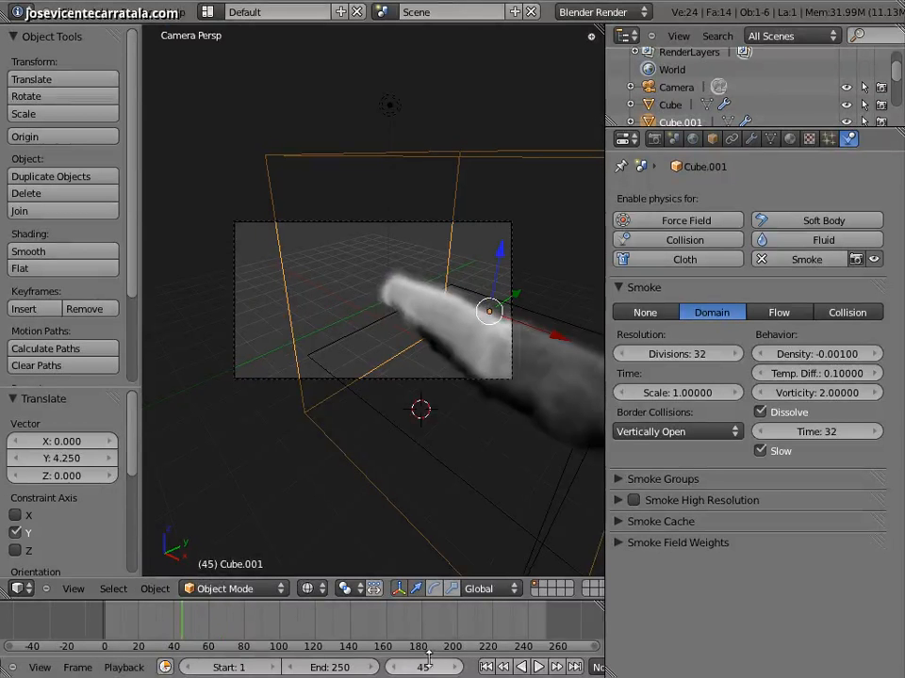
left_click(486, 667)
left_click(539, 668)
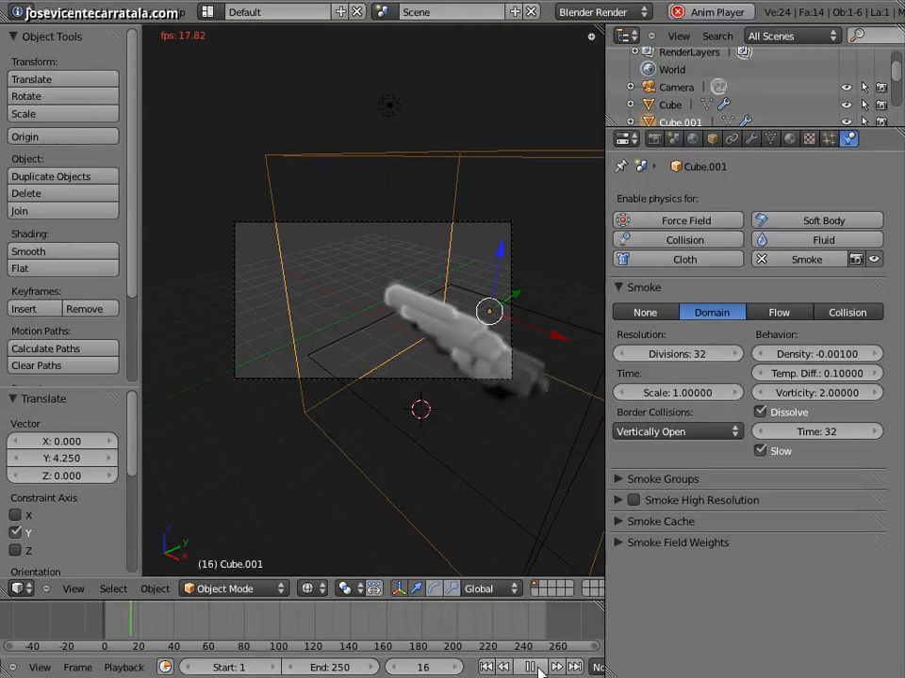
left_click(539, 668)
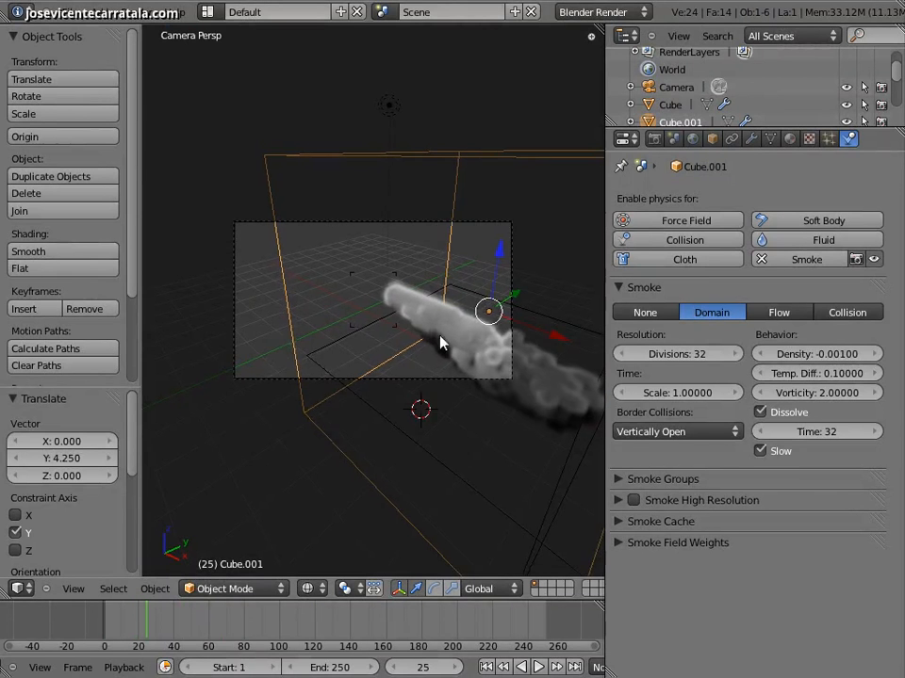
- Reposition the camera so the smoke plume falls within its frame, and render frame 25 as a test
mouse_move(443, 344)
middle_mouse_down()
mouse_move(525, 387)
mouse_move(445, 358)
middle_mouse_up()
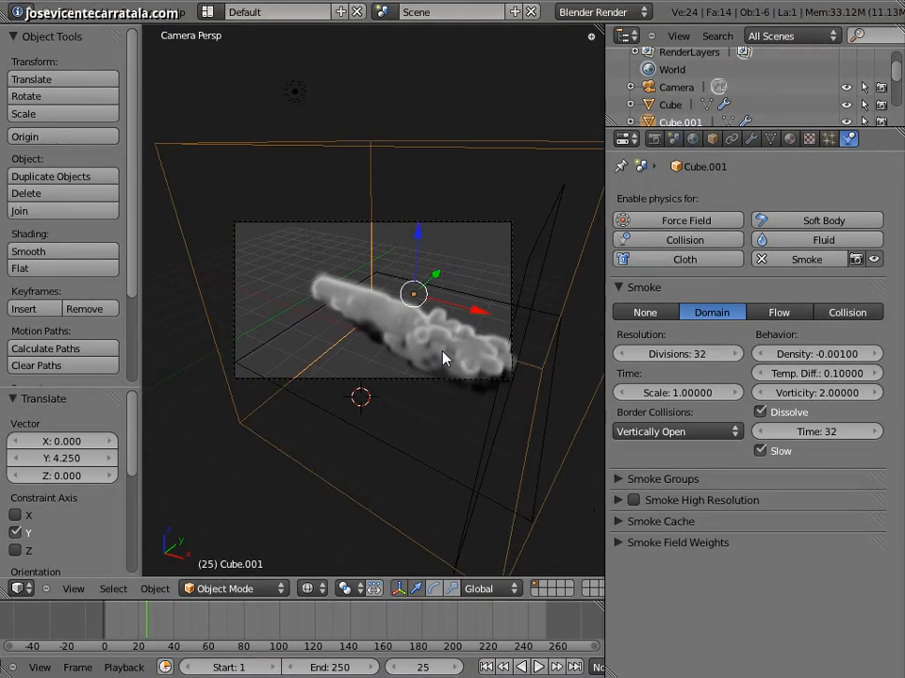
key("F12")
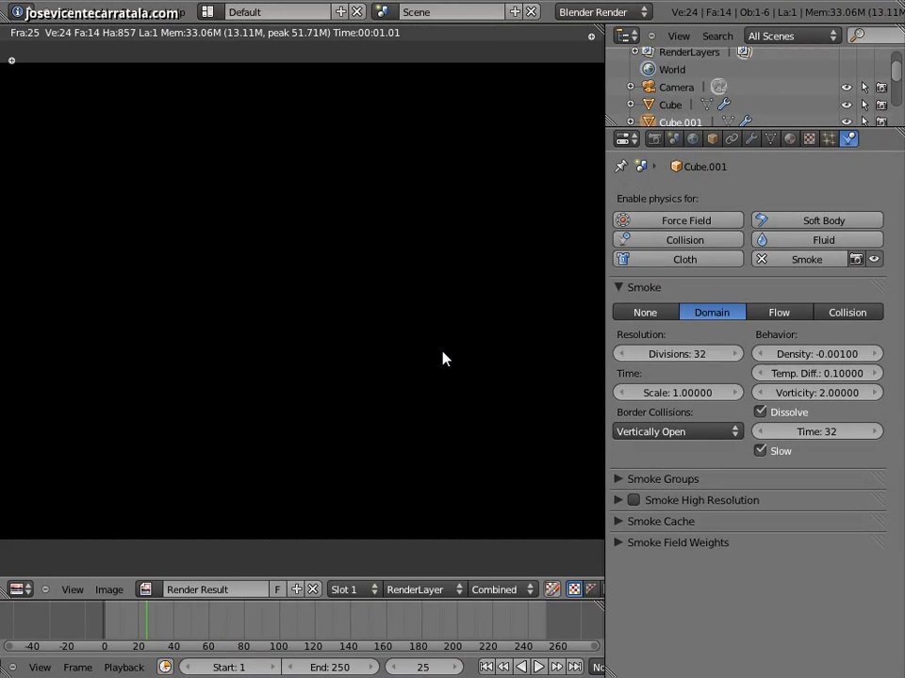
left_click(419, 350)
scroll(416, 374, "down", 1)
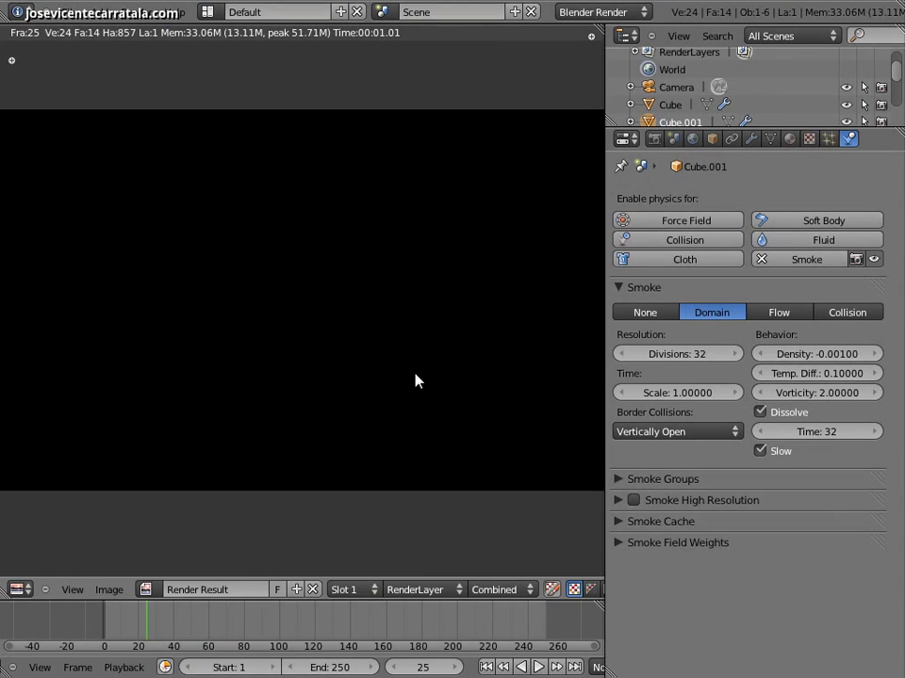
key("Escape")
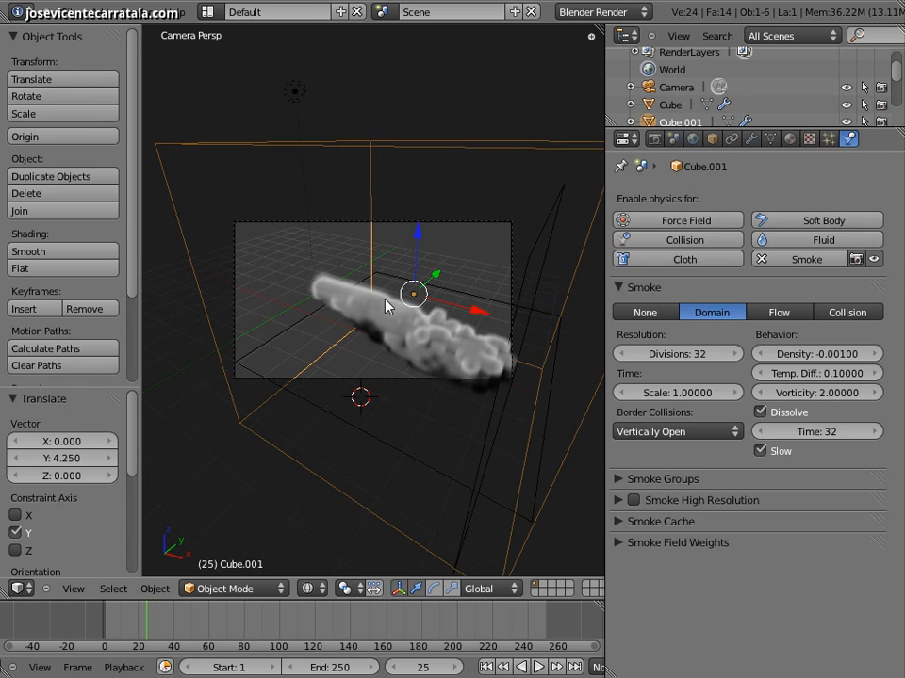
- Give the domain cube a new material of type Volume with a density of 0
left_click(790, 139)
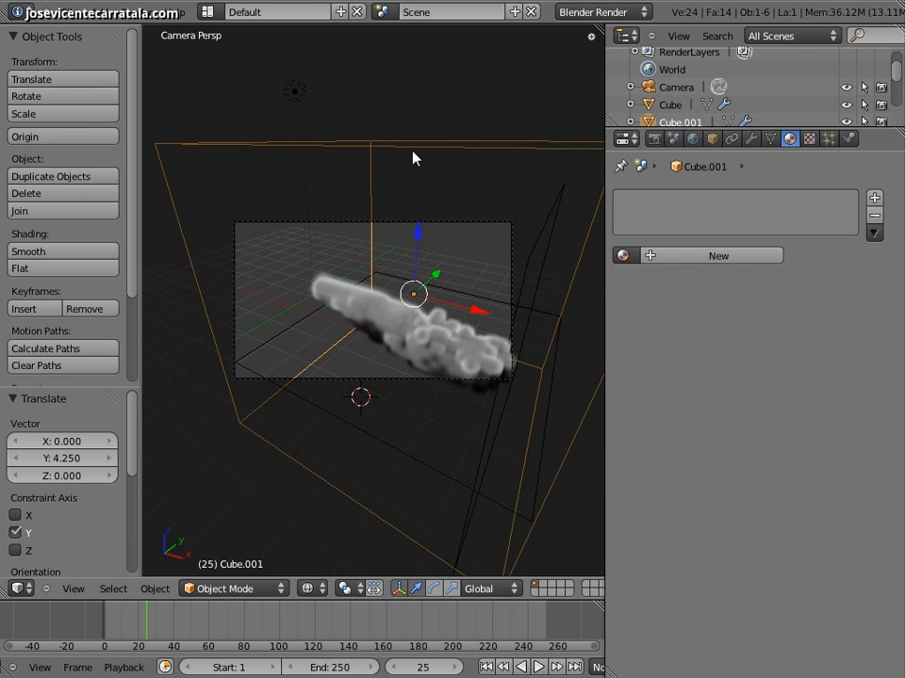
left_click(697, 258)
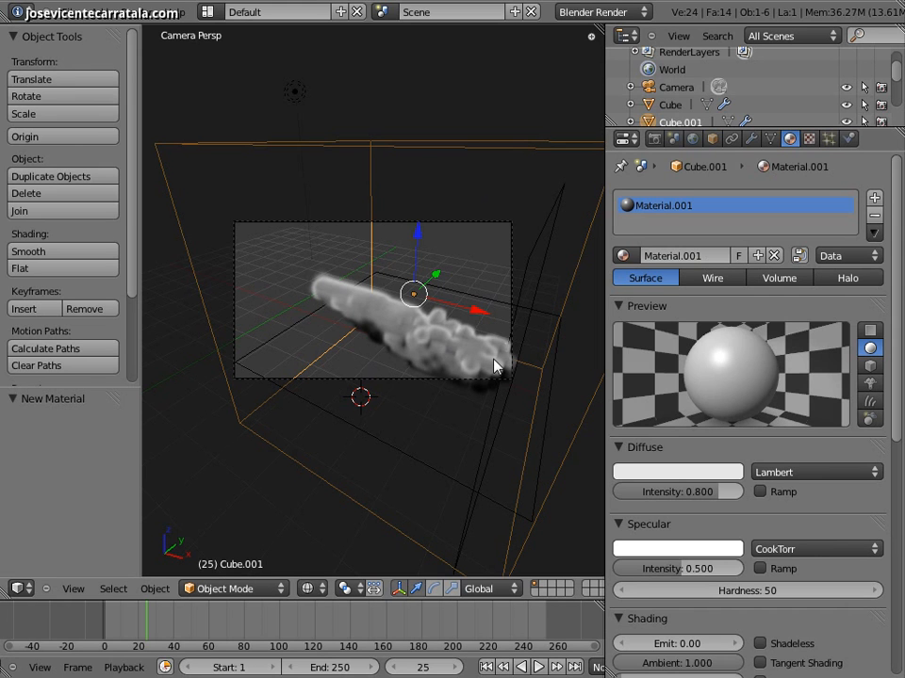
left_click(774, 280)
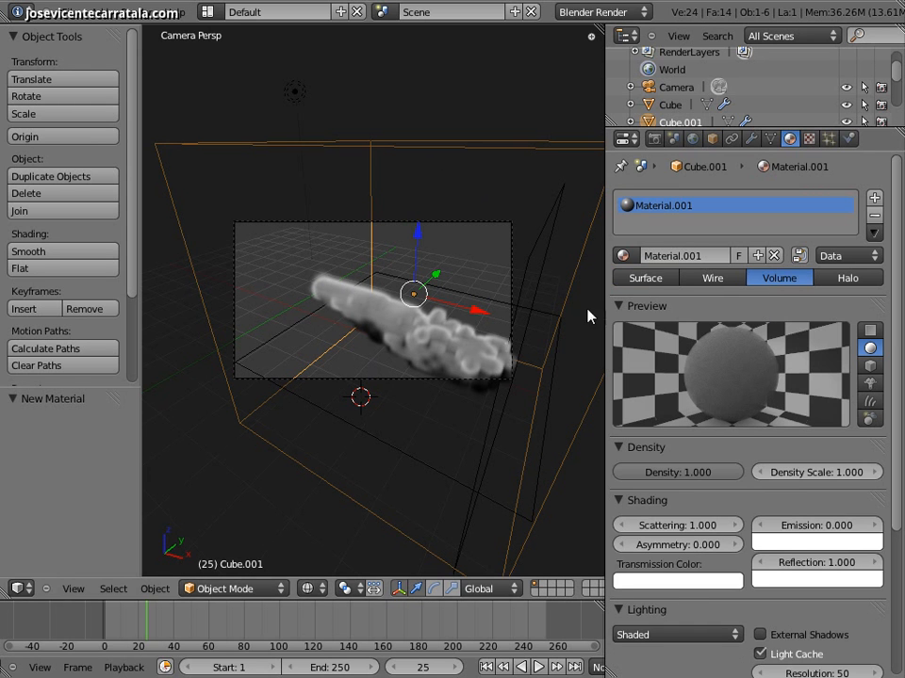
left_click(646, 279)
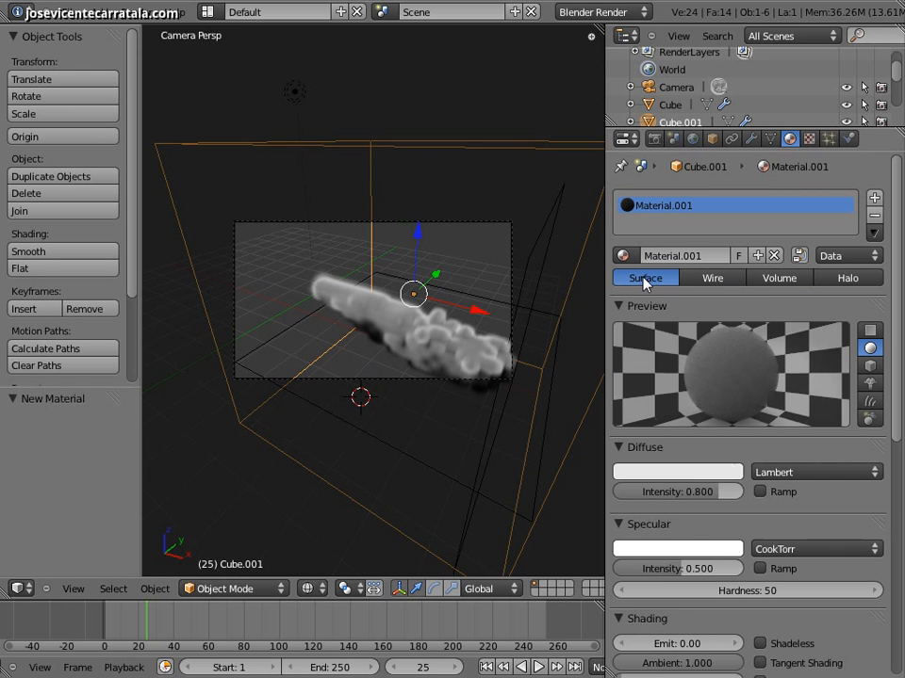
left_click(753, 280)
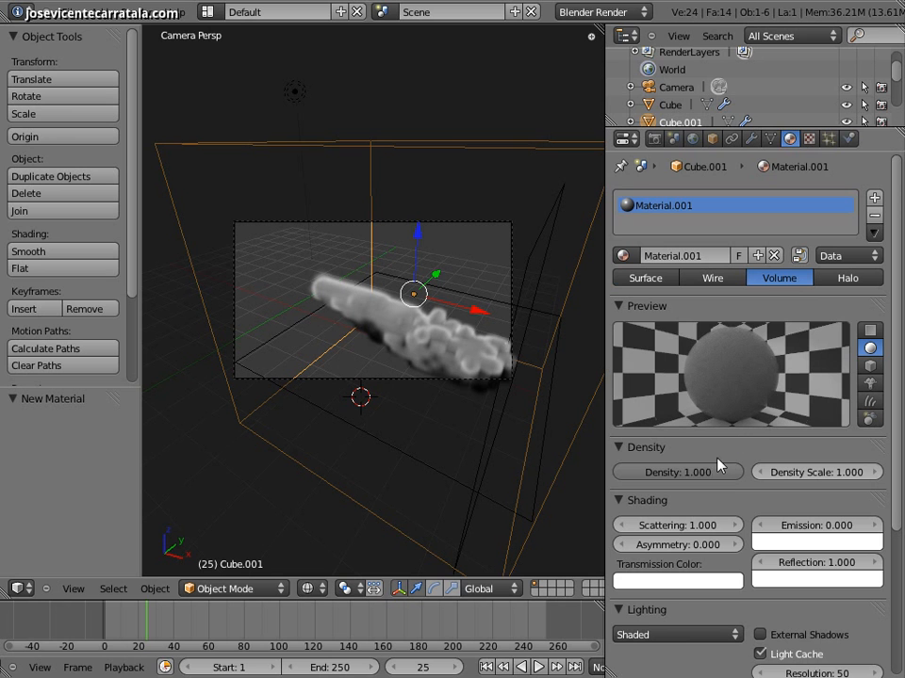
left_click_drag(717, 471, 512, 474)
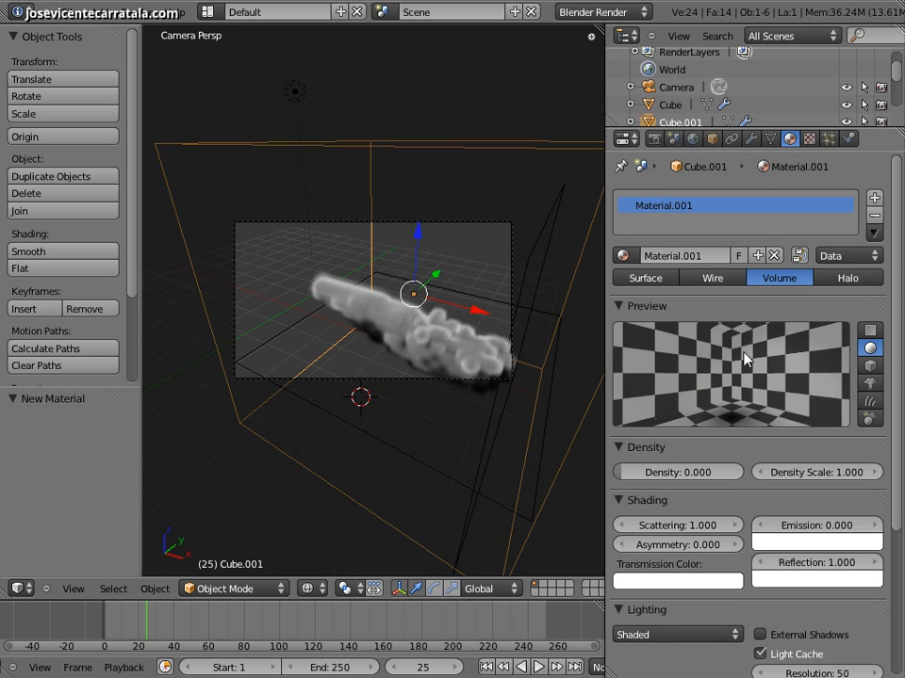
- Render frame 25 to examine the domain's volume material, and close the render
left_click(452, 367)
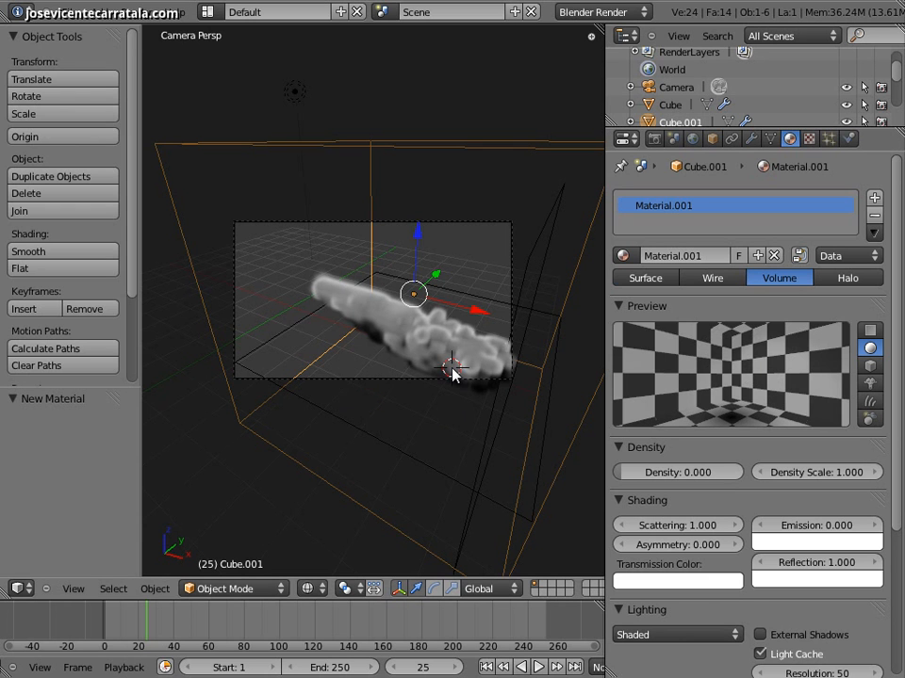
key("F12")
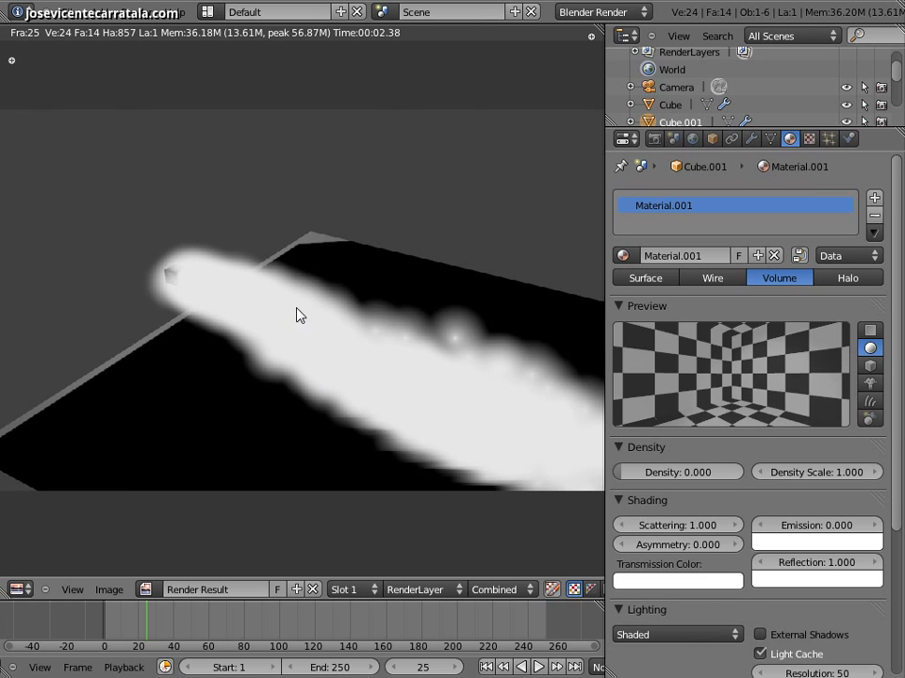
key("Escape")
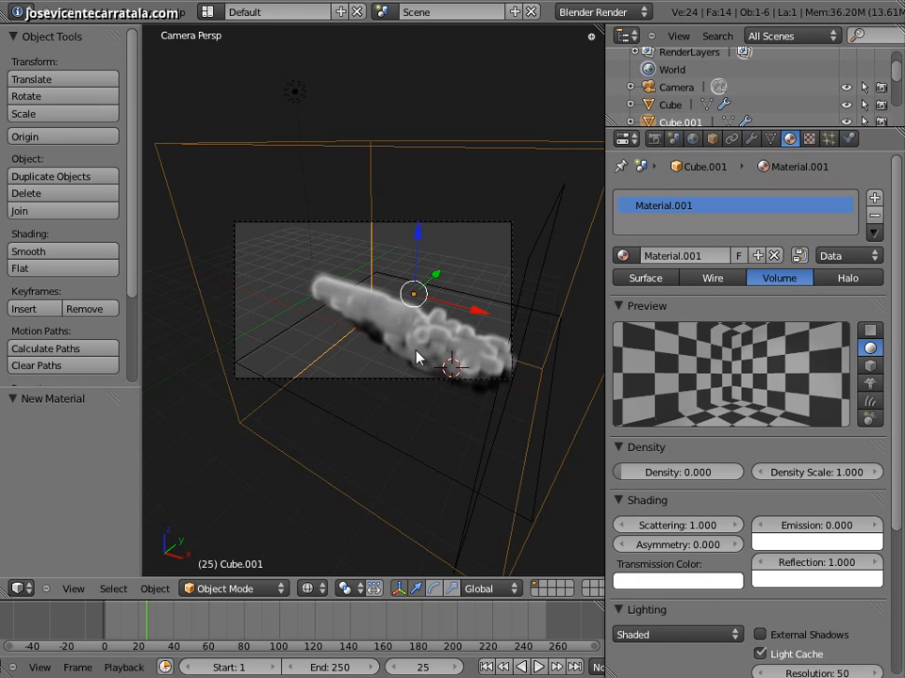
- Add a Voxel Data texture to the domain's material, with Cube.001 as its domain object
left_click(808, 138)
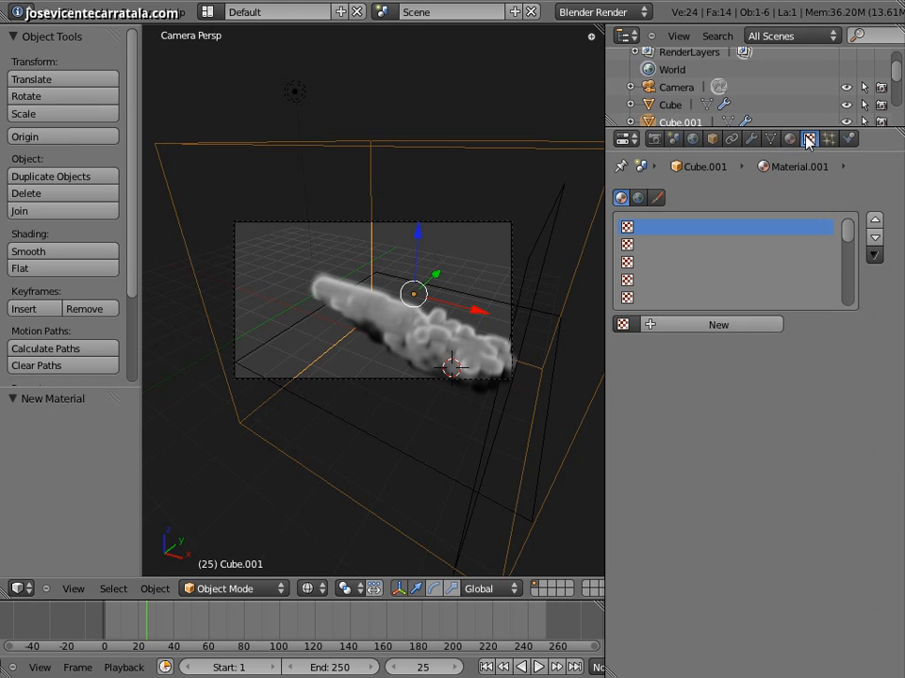
left_click(718, 326)
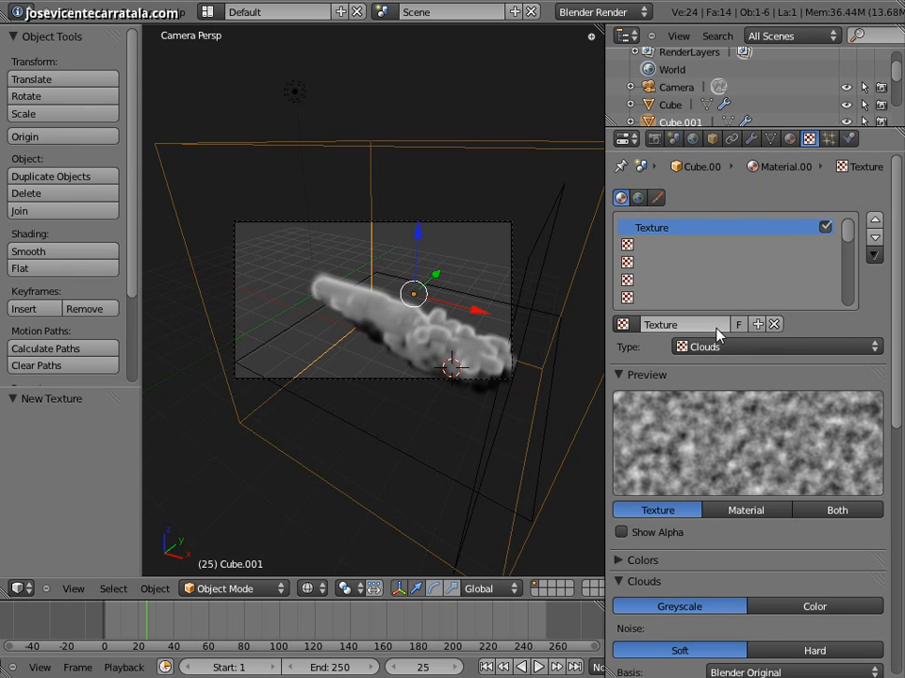
left_click(759, 351)
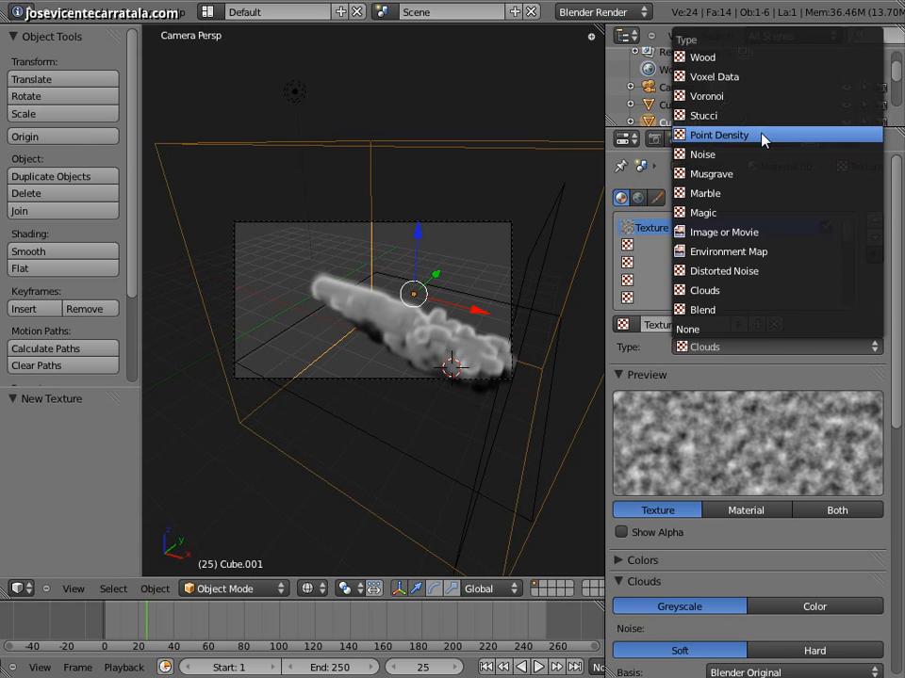
left_click(763, 78)
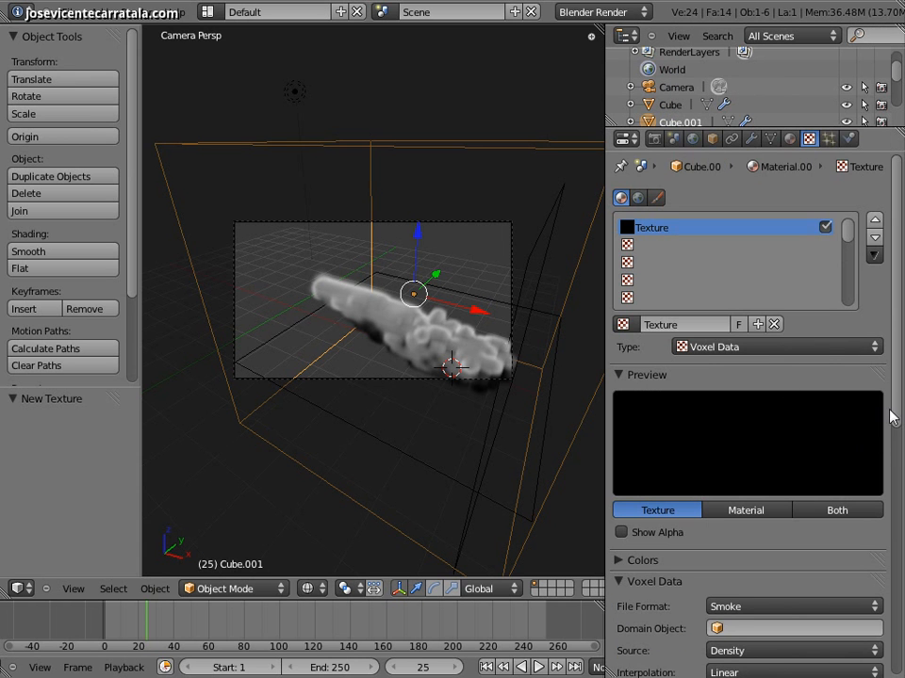
left_click_drag(894, 343, 893, 431)
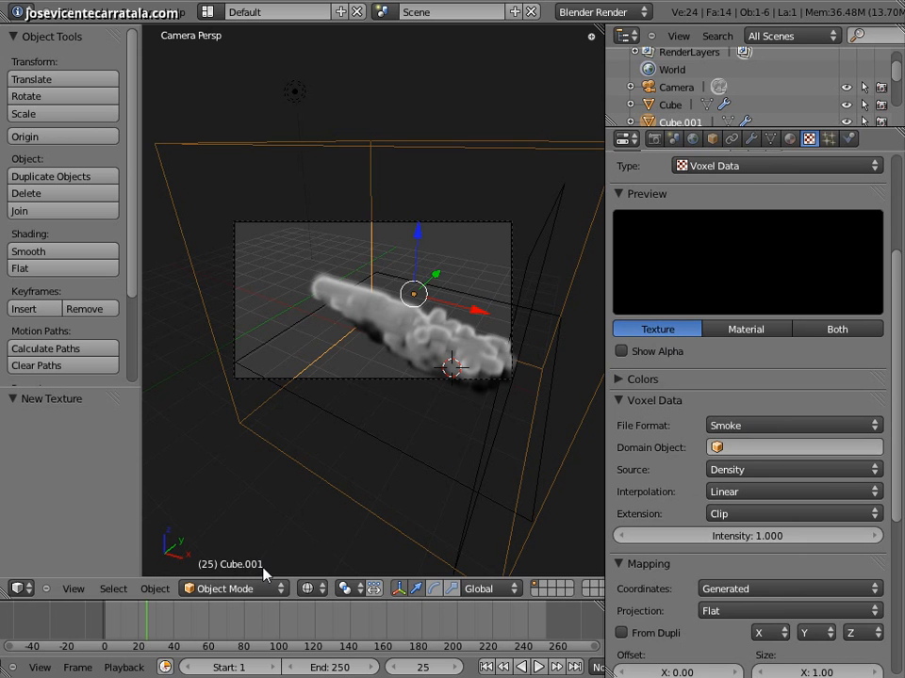
left_click(733, 448)
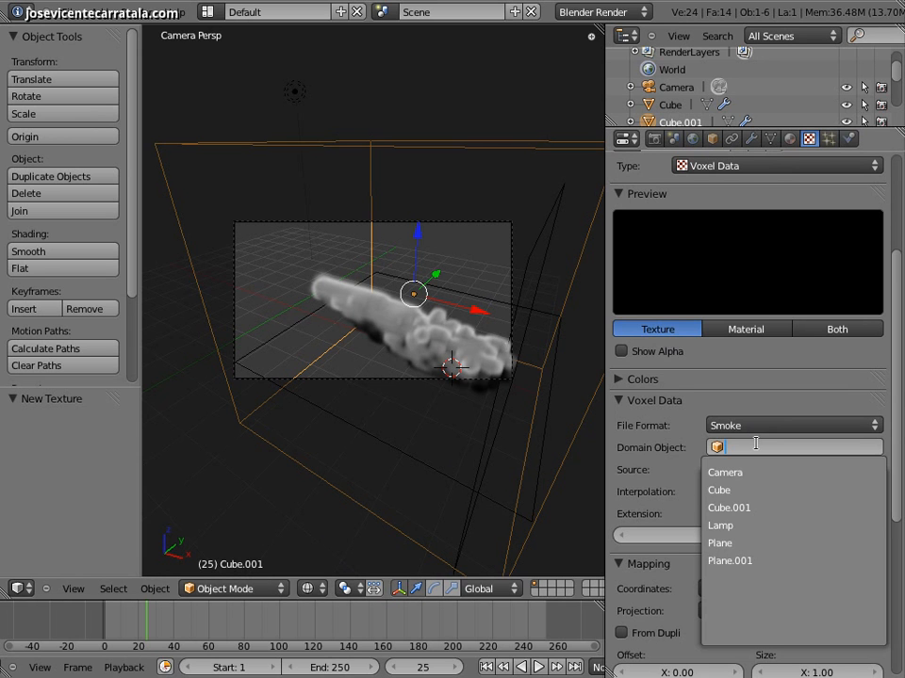
left_click(723, 508)
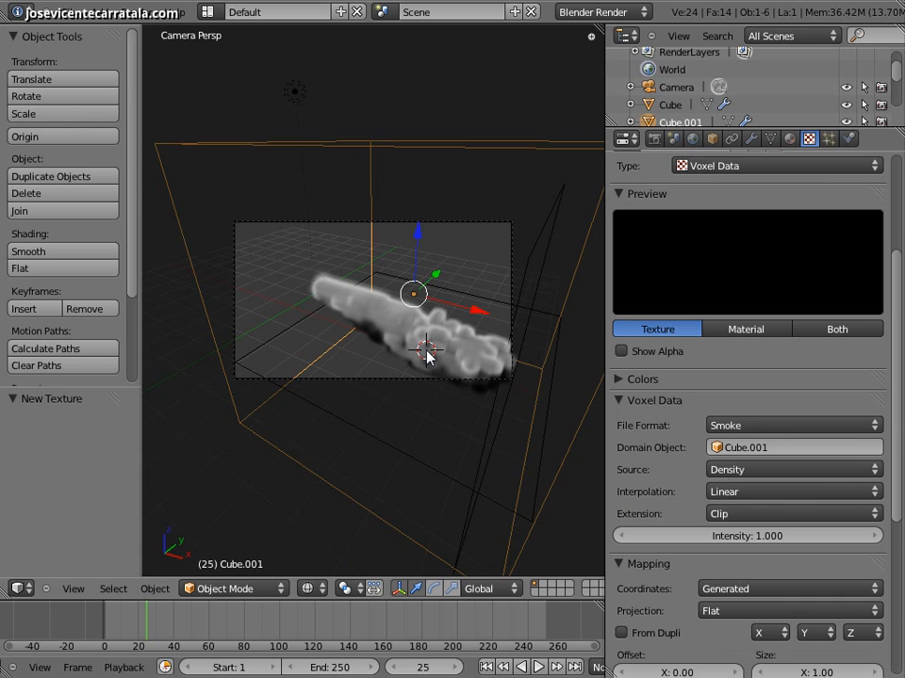
- Render frame 25 to check the voxel data texture, and replay the simulation from the first frame
key("F12")
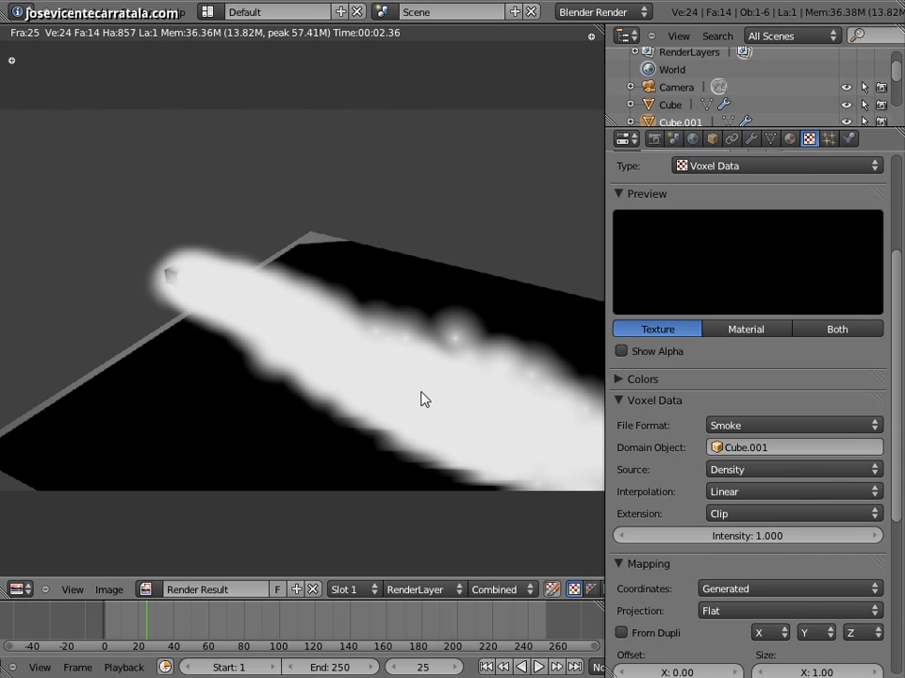
key("Escape")
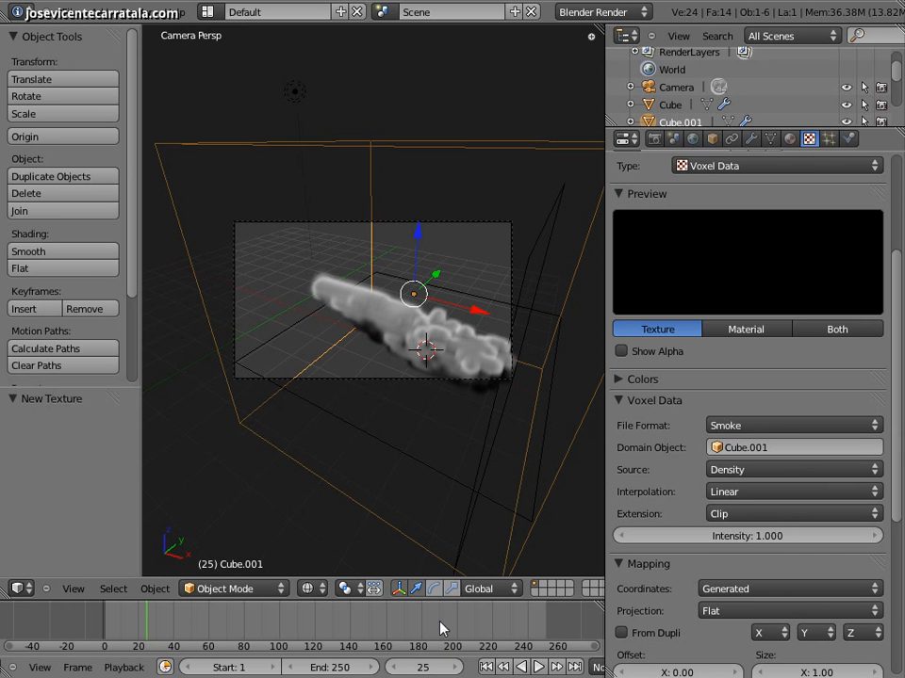
left_click(487, 667)
left_click(538, 667)
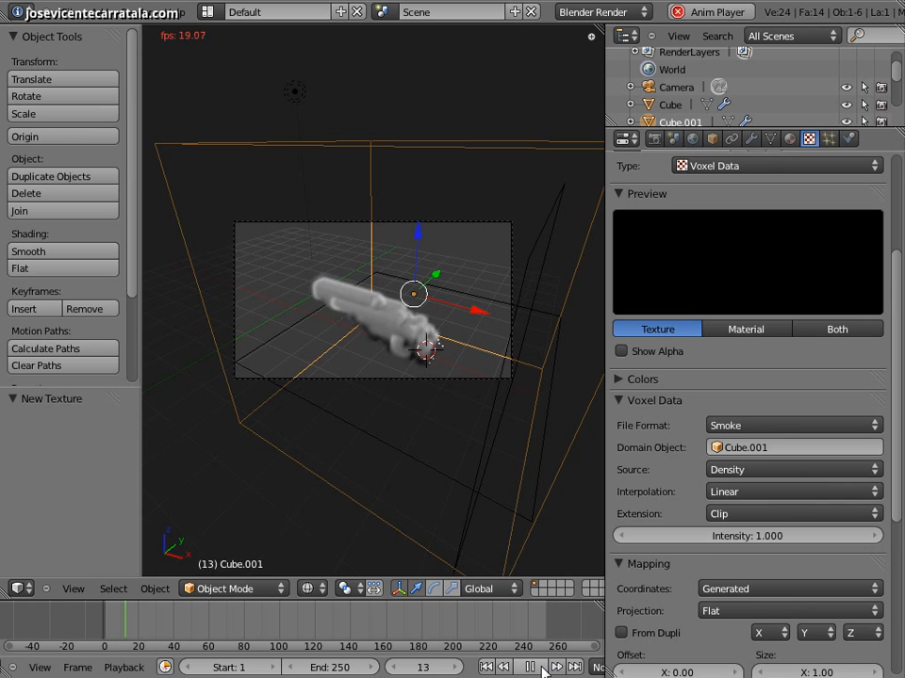
- Set the emitter cube's particles to render as None and to display as Point
key("alt+a")
right_click(342, 306)
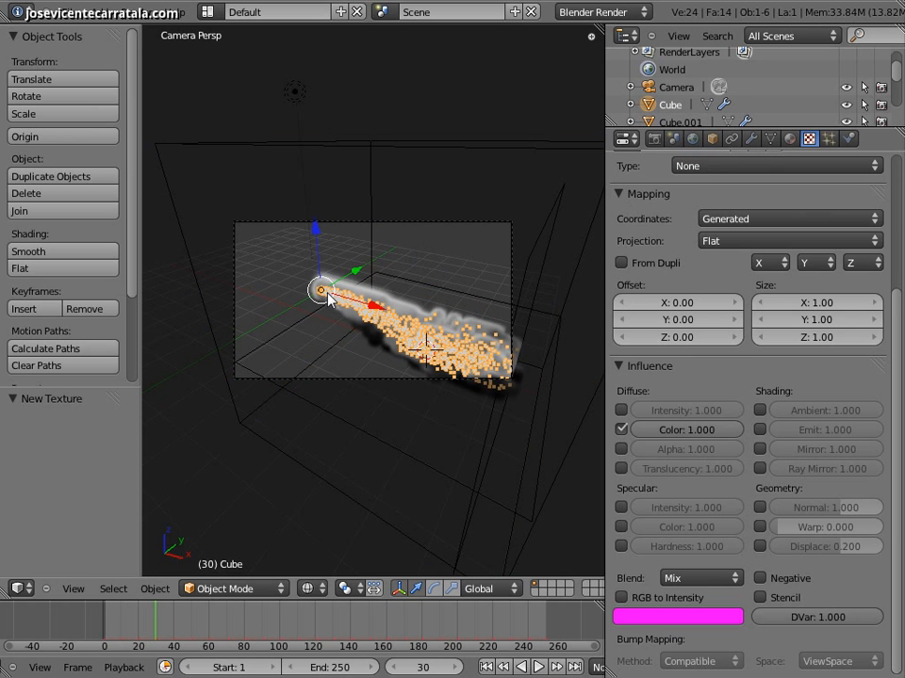
left_click(828, 138)
scroll(650, 408, "down", 10)
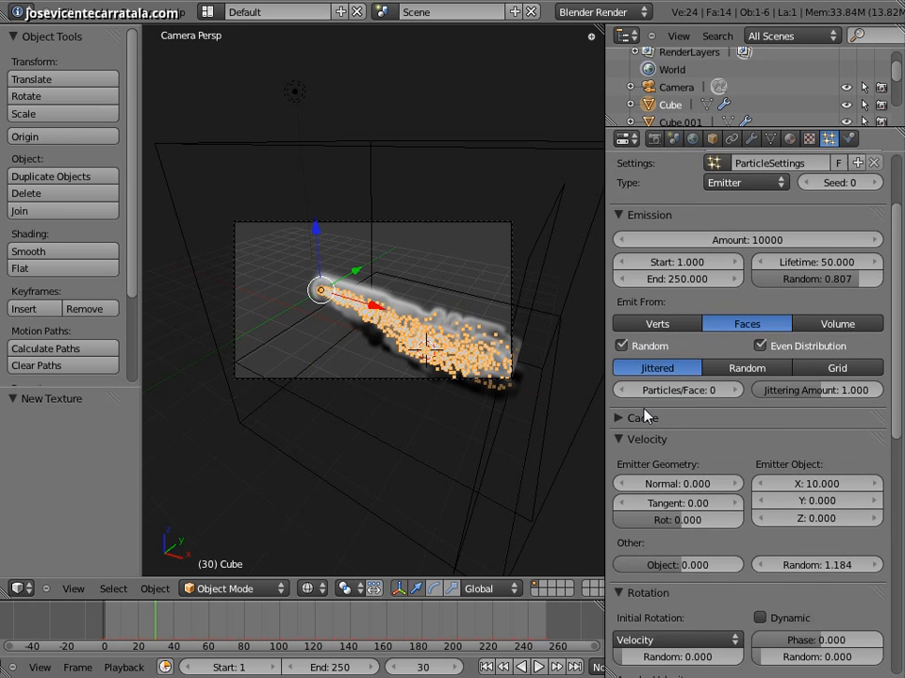
scroll(646, 408, "down", 5)
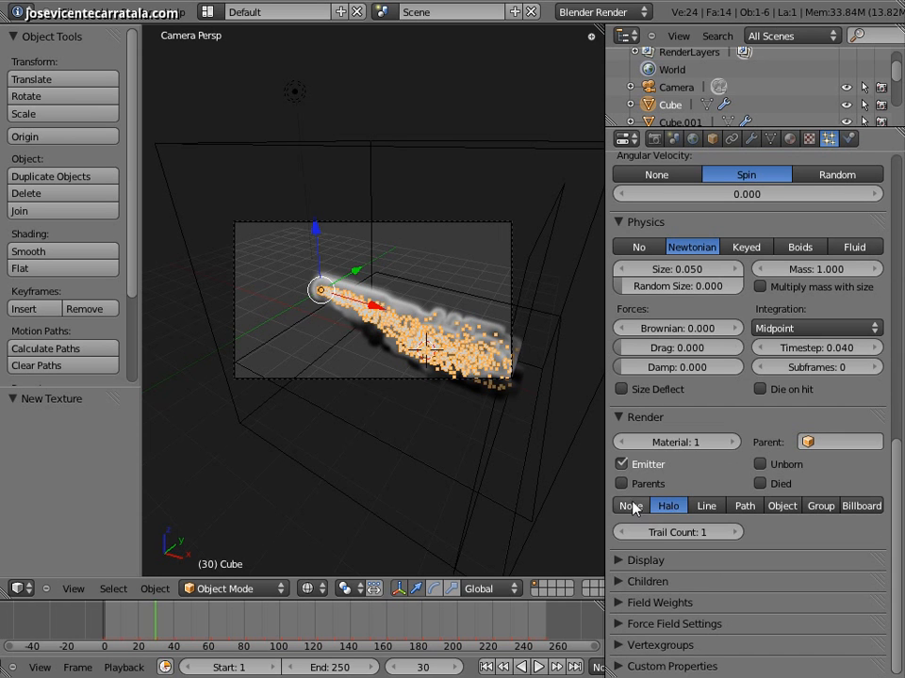
left_click(631, 506)
left_click(622, 538)
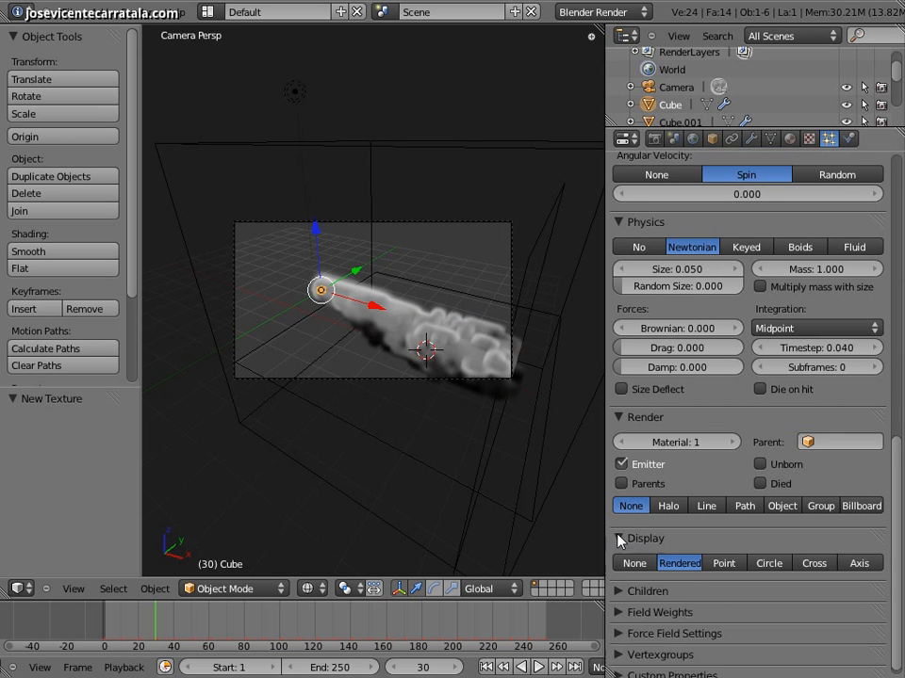
scroll(633, 486, "down", 1)
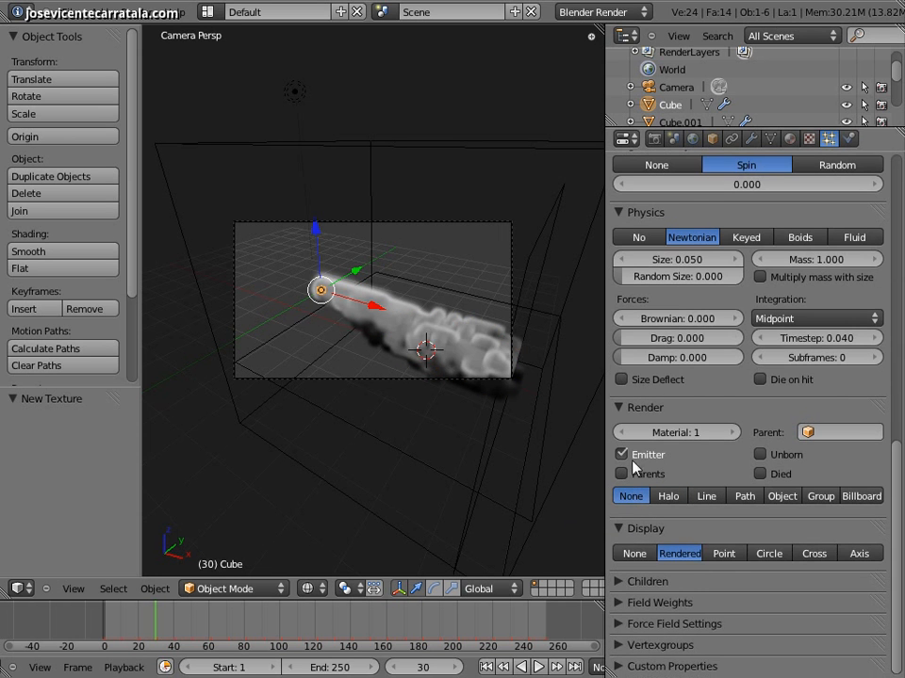
left_click(723, 556)
- Replay the simulation from the first frame, render frame 29 to check the smoke, and close the render
left_click(486, 666)
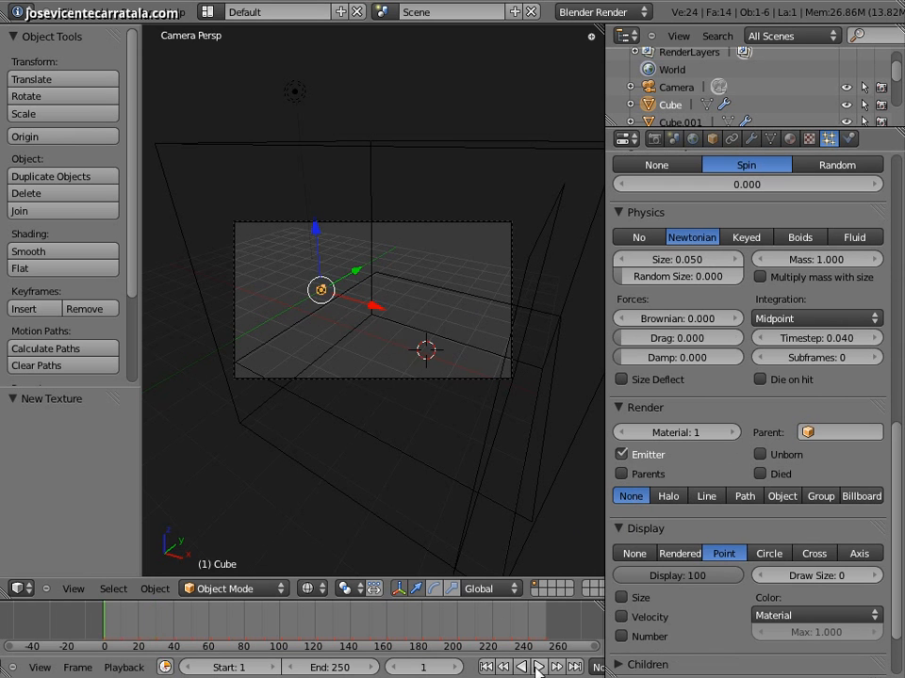
left_click(538, 667)
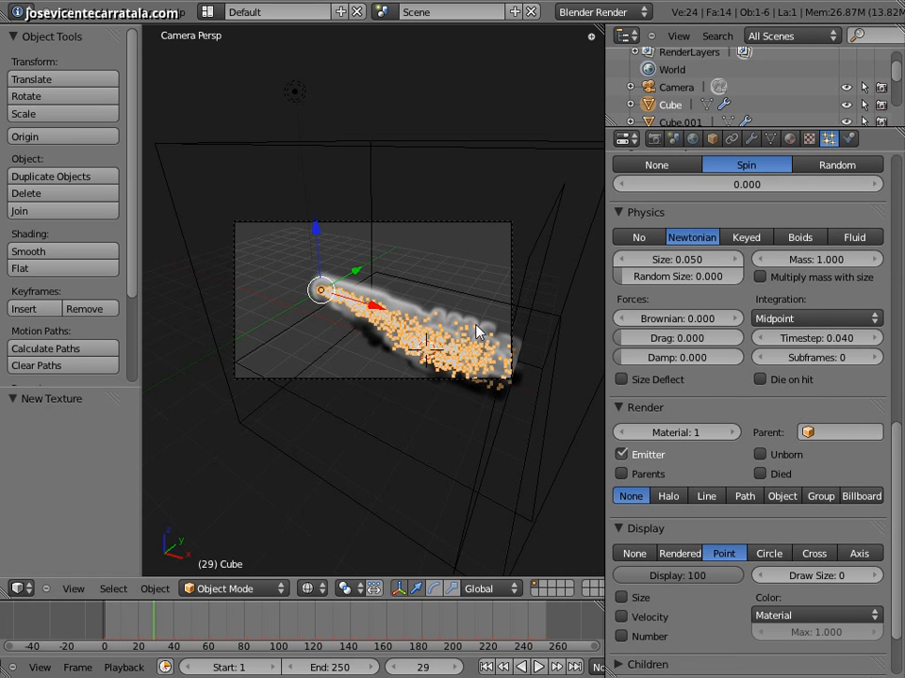
left_click(659, 138)
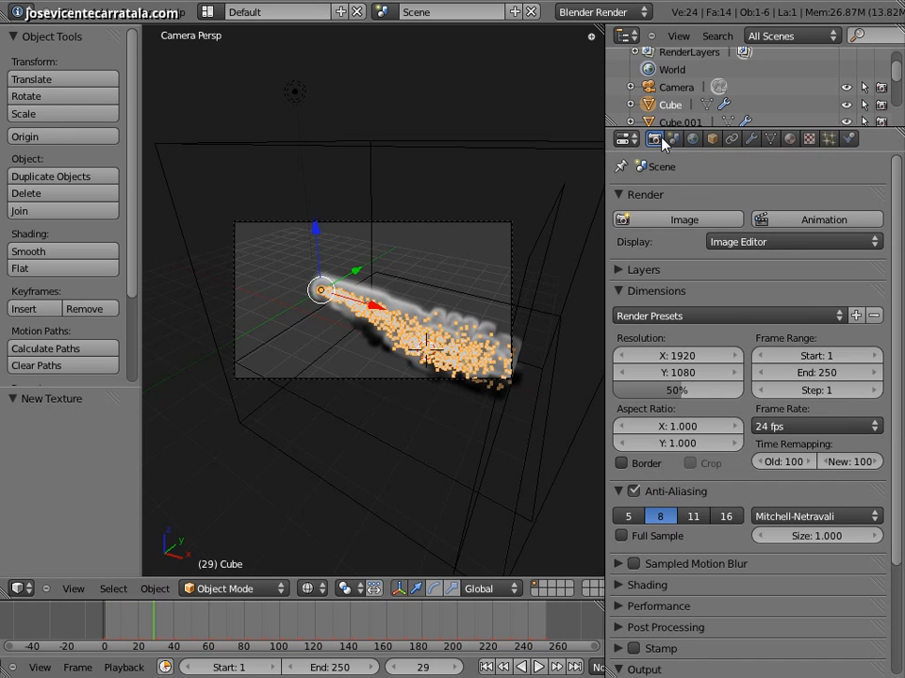
left_click(669, 218)
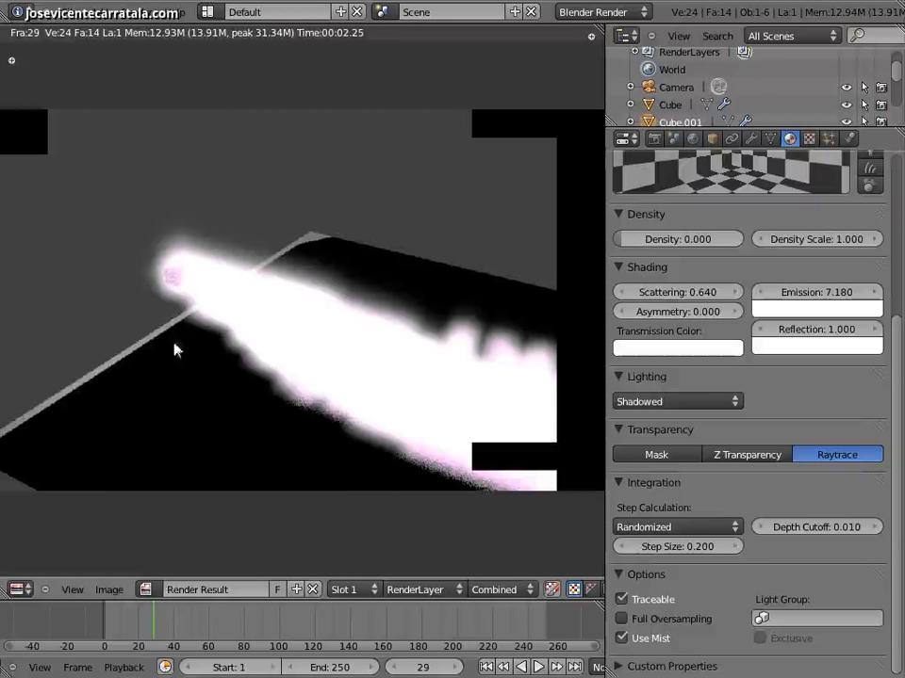
key("Escape")
- View the smoke from another angle and render frame 29 again to examine its shadow, closing the render
middle_click_drag(222, 340, 353, 324)
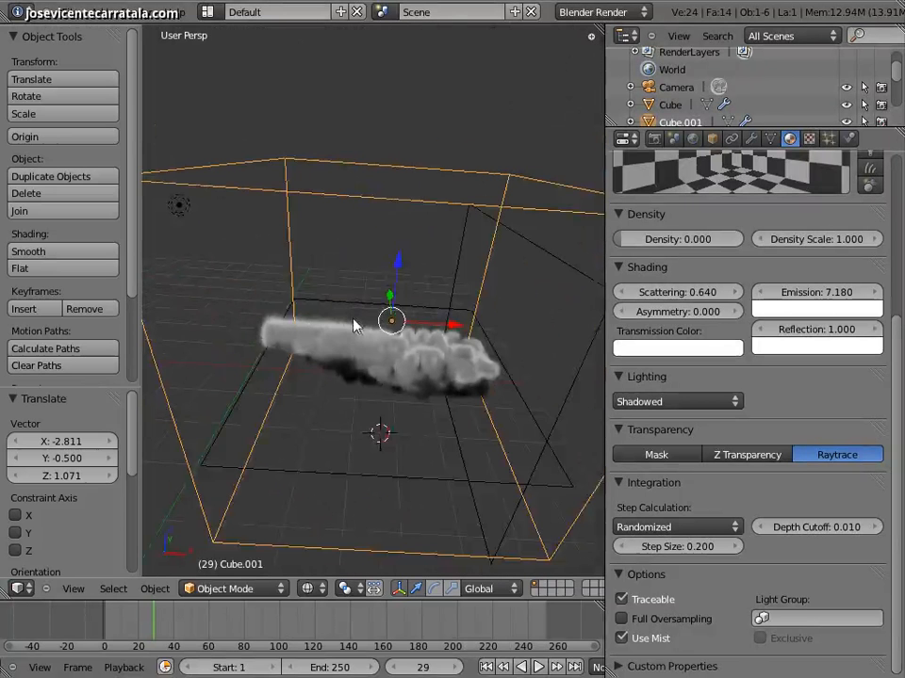
key("F12")
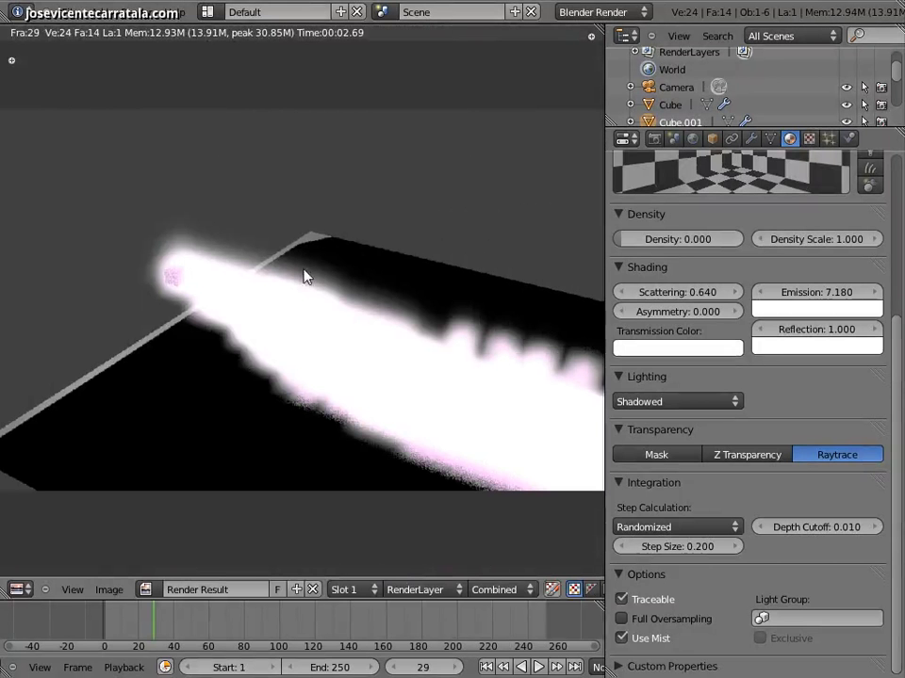
left_click(242, 318)
key("Escape")
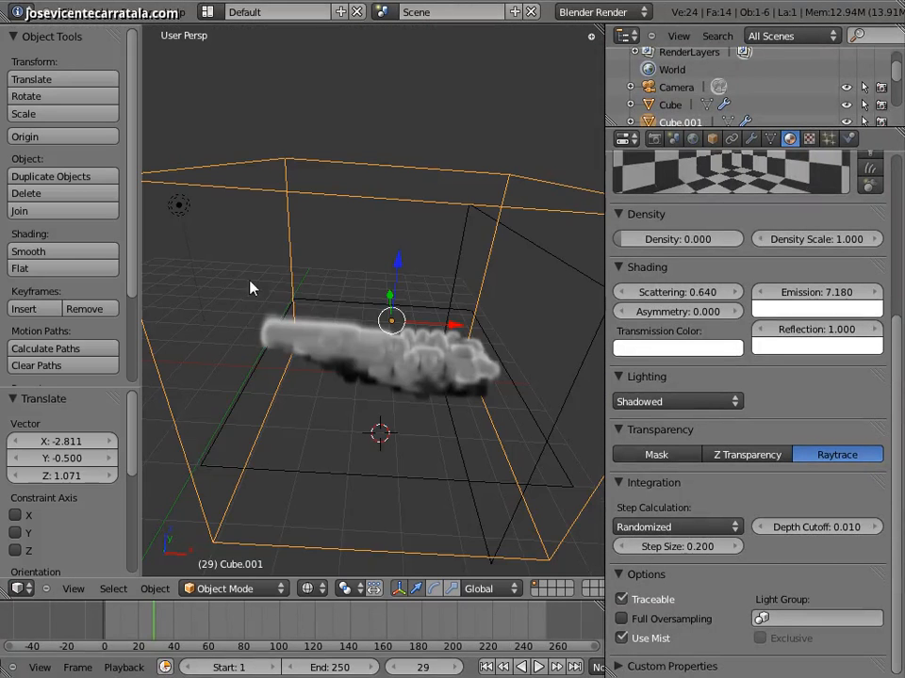
- Turn off Traceable in the domain's volume material and render the scene
middle_click_drag(299, 364, 319, 338)
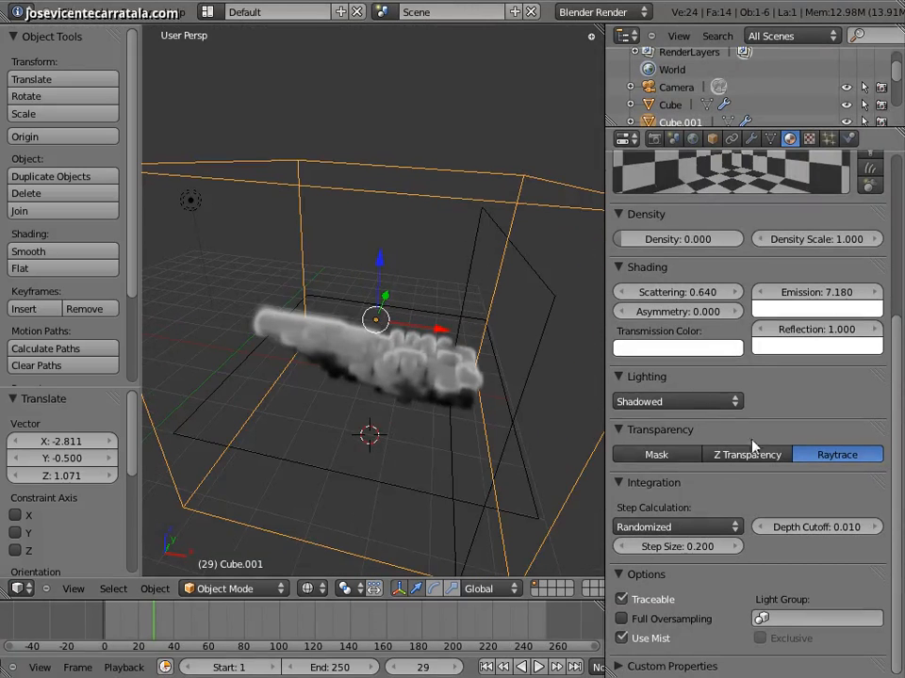
left_click(614, 574)
left_click(617, 574)
left_click(637, 597)
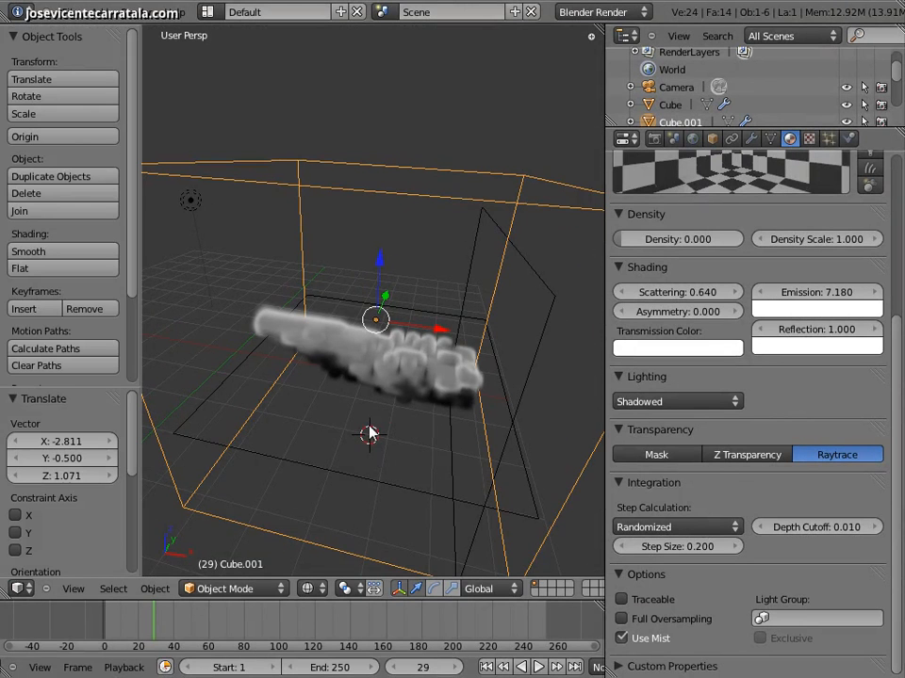
left_click(321, 424)
key("F12")
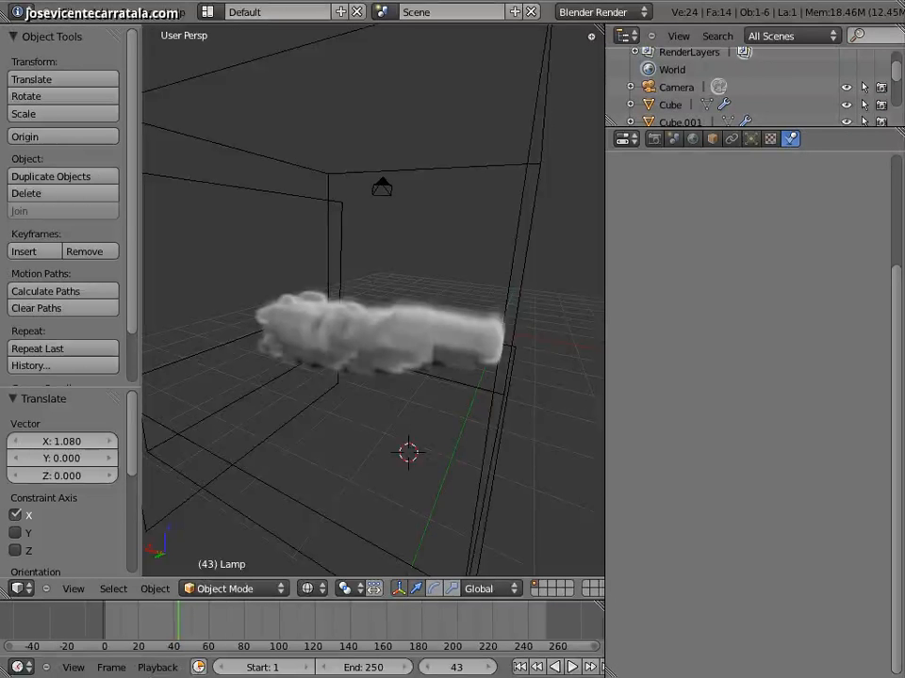
- Examine the smoke domain's resolution divisions, behavior, high-resolution and cache settings
middle_click_drag(562, 317, 359, 357)
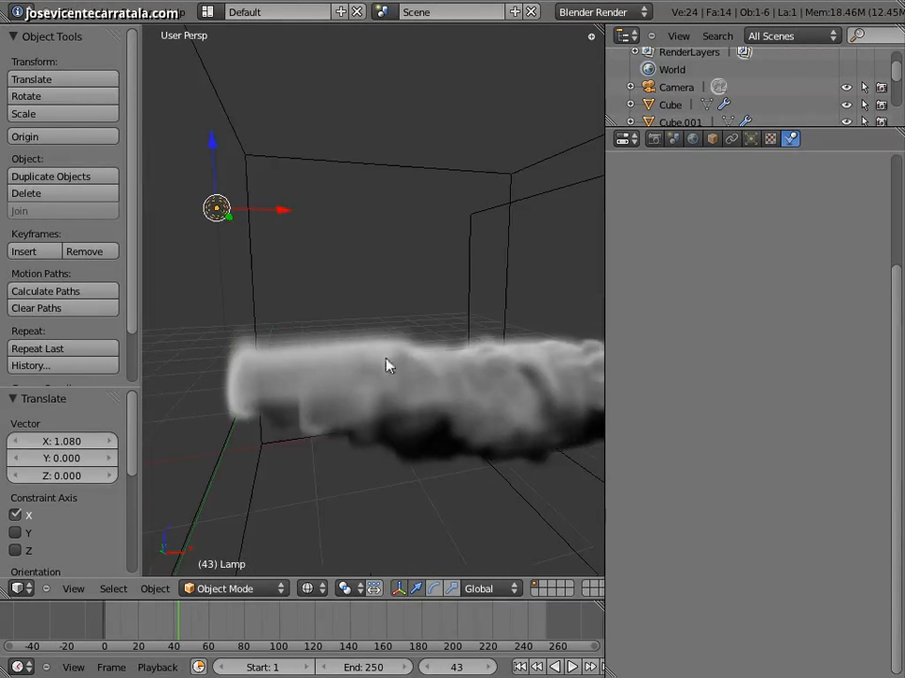
right_click(254, 293)
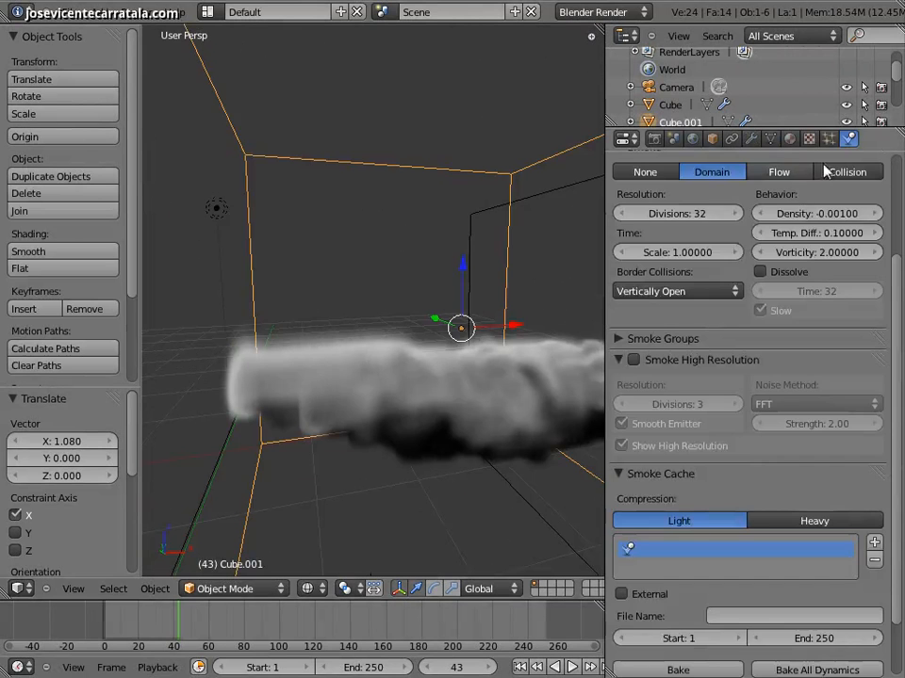
scroll(820, 216, "up", 2)
scroll(833, 208, "up", 1)
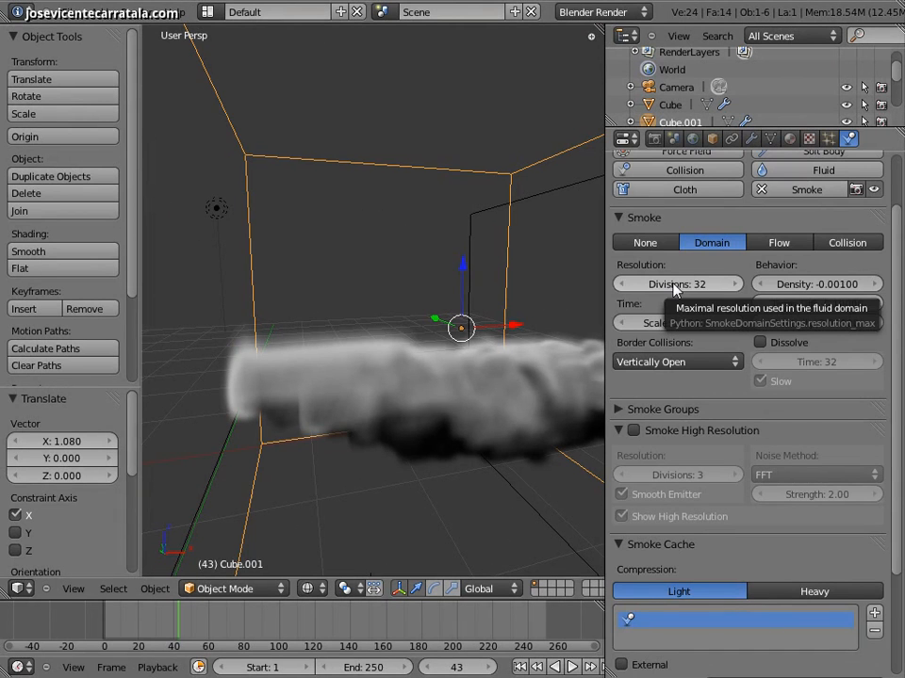
scroll(673, 288, "down", 4)
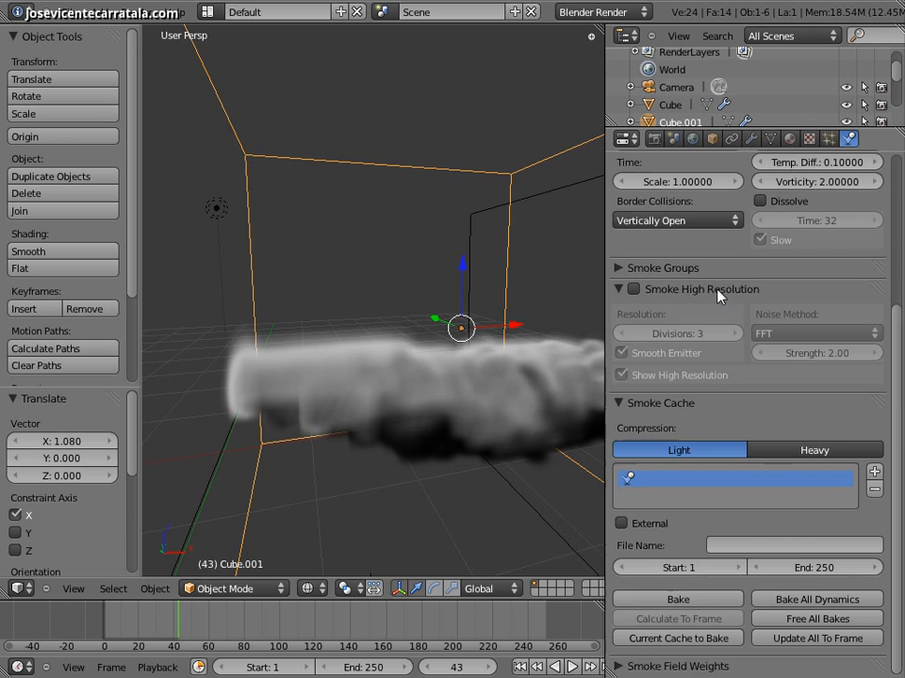
scroll(747, 288, "up", 3)
scroll(753, 206, "up", 2)
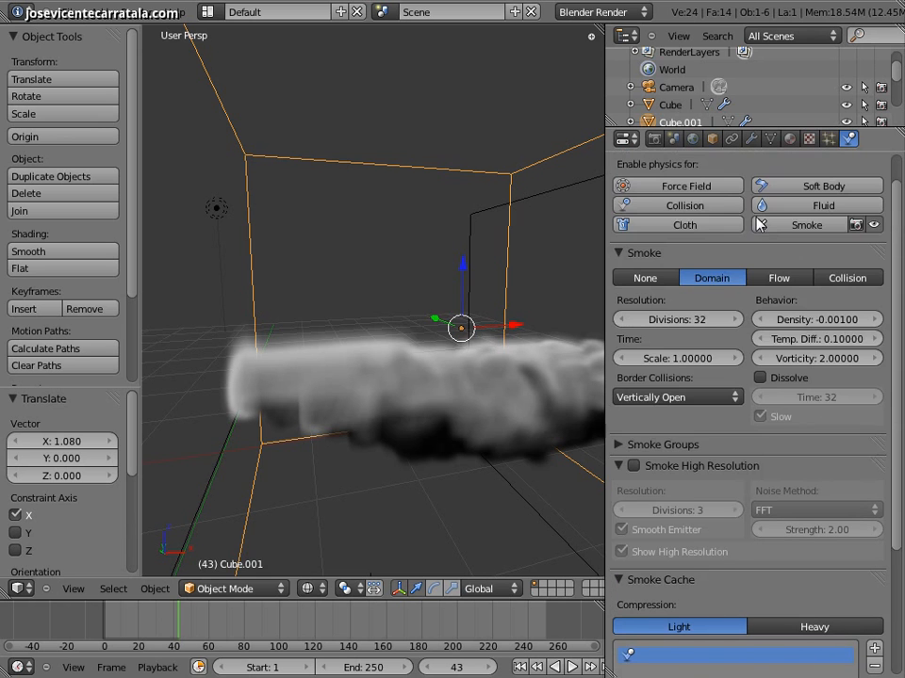
scroll(638, 296, "down", 4)
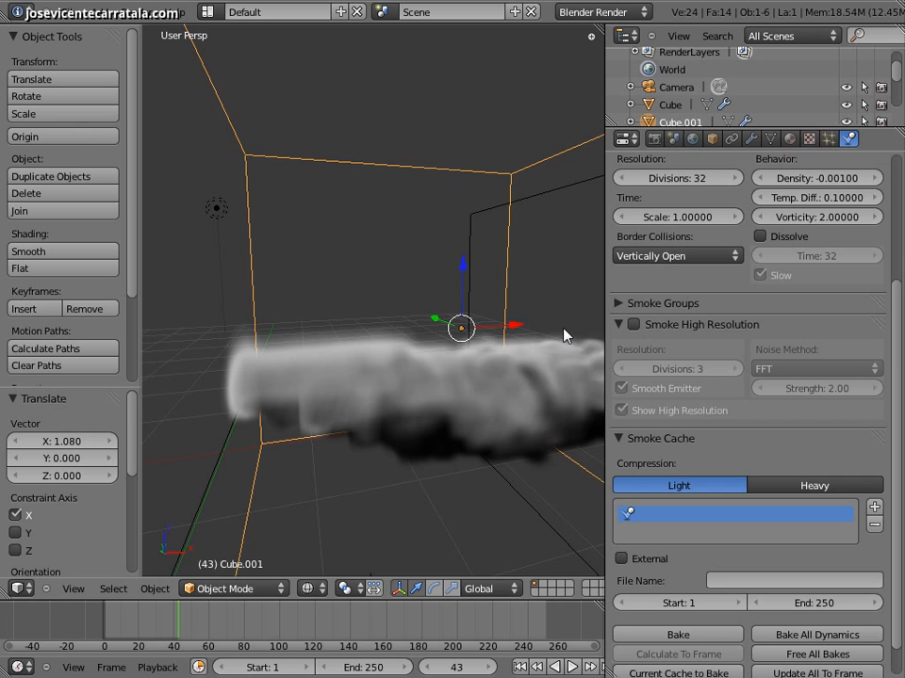
- Enable Smoke High Resolution on the domain with 3 divisions and the FFT noise method
left_click(633, 325)
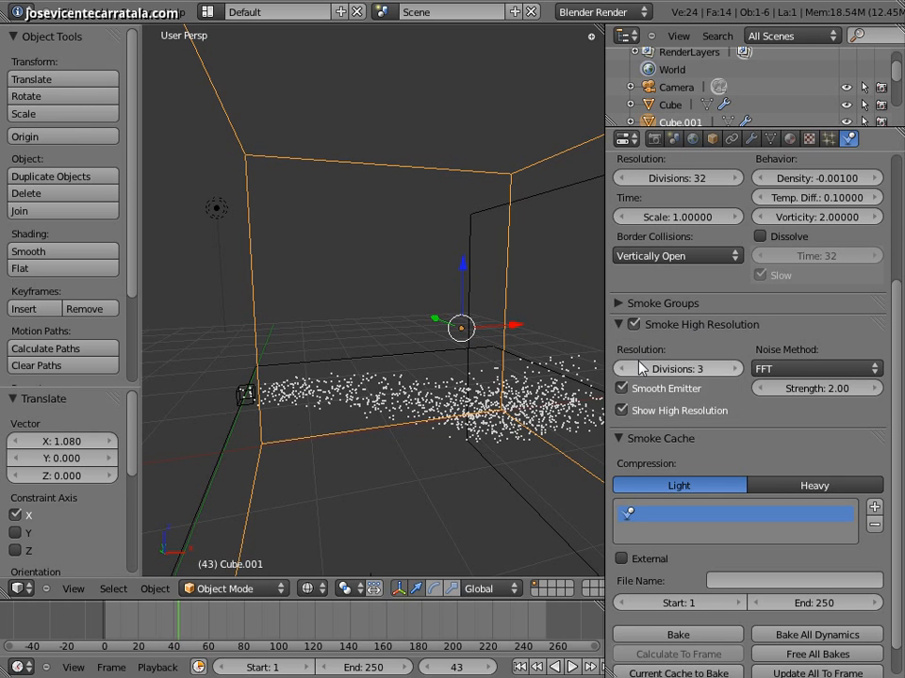
left_click(623, 369)
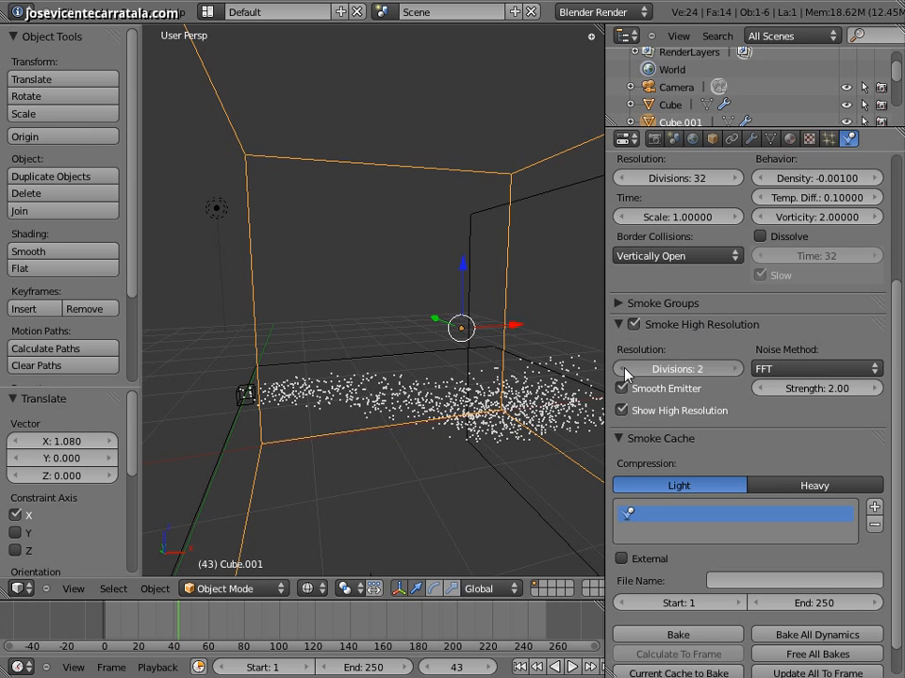
left_click(622, 369)
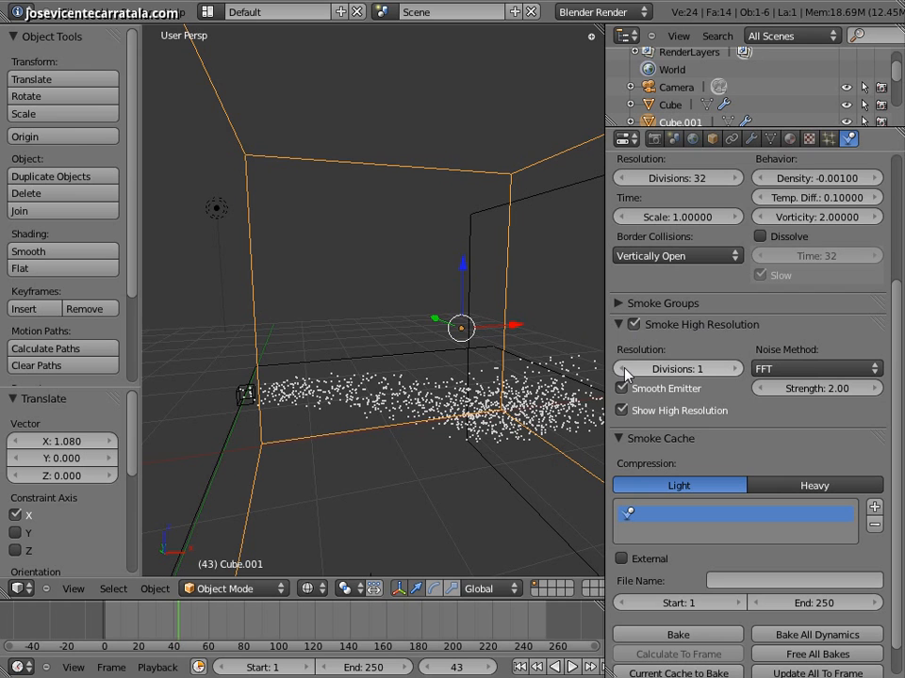
left_click(731, 370)
left_click(732, 370)
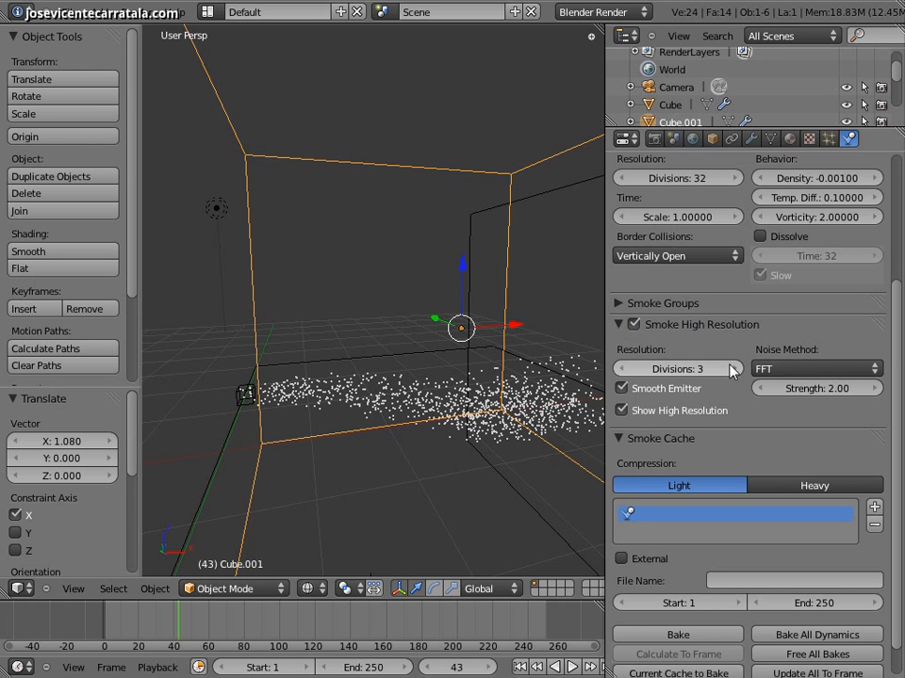
left_click(839, 369)
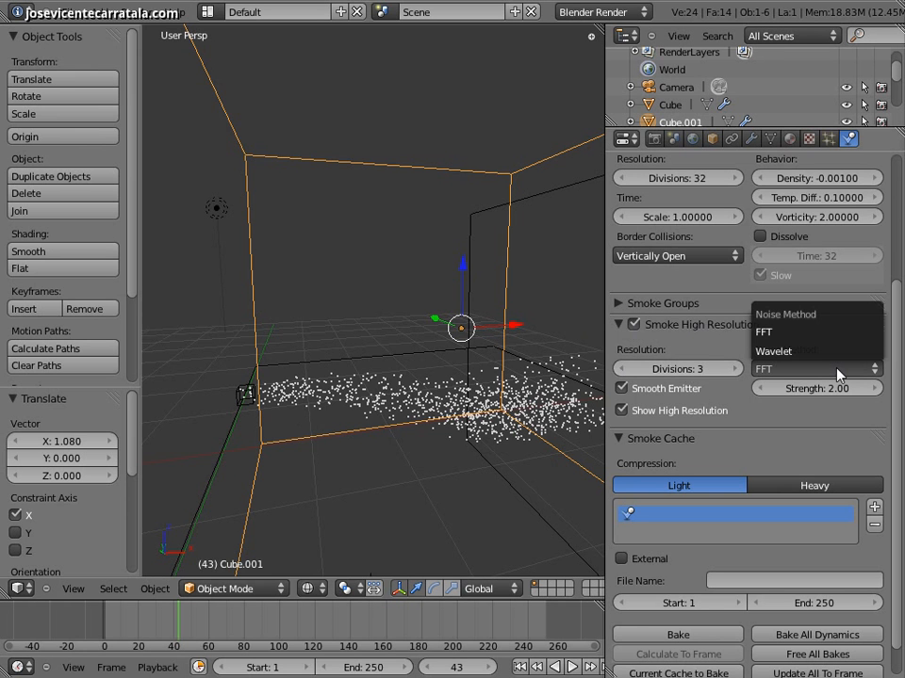
left_click(790, 331)
- Replay the high-resolution smoke from the first frame and examine it from different angles
middle_click_drag(475, 369, 456, 283)
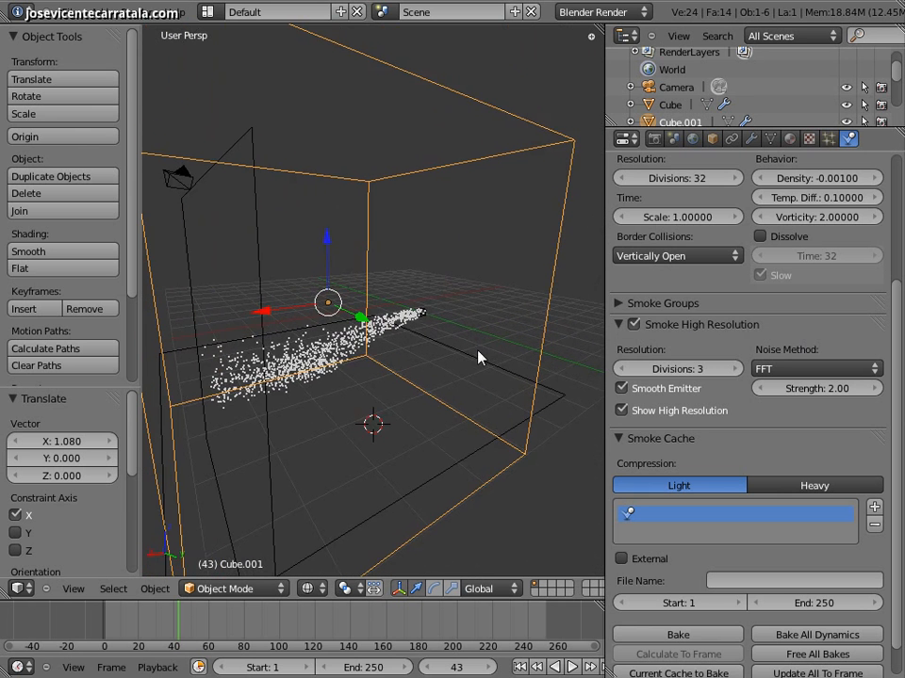
left_click(519, 667)
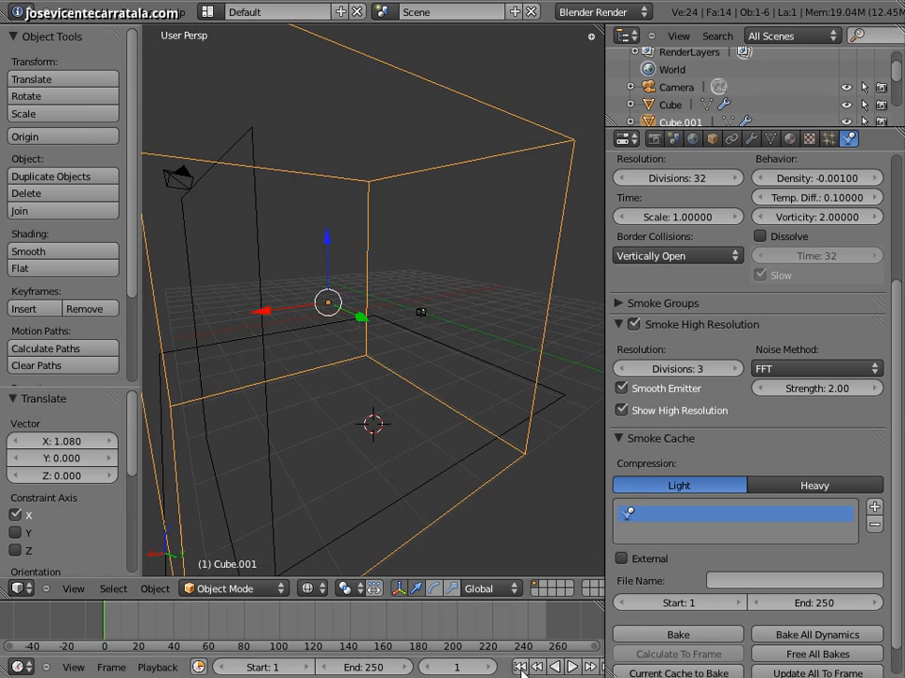
left_click(572, 668)
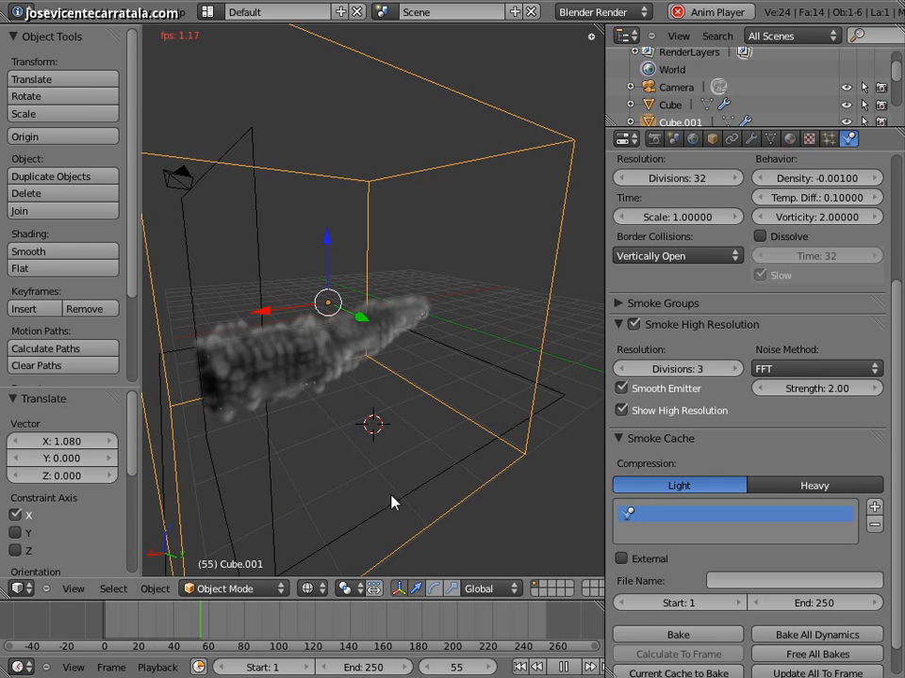
left_click(563, 665)
left_click(522, 667)
middle_click_drag(362, 412, 238, 565)
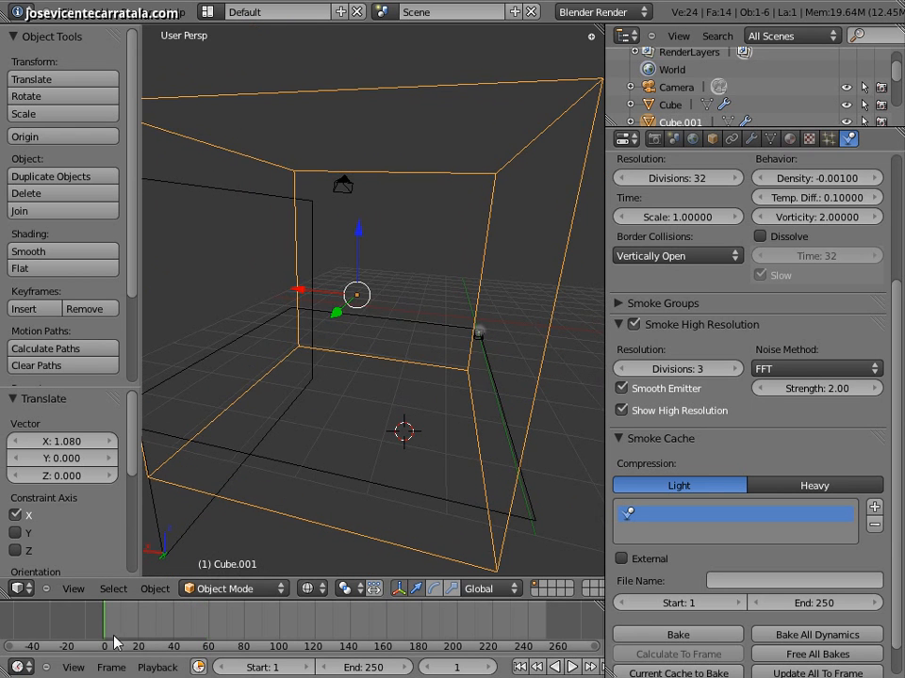
left_click(577, 665)
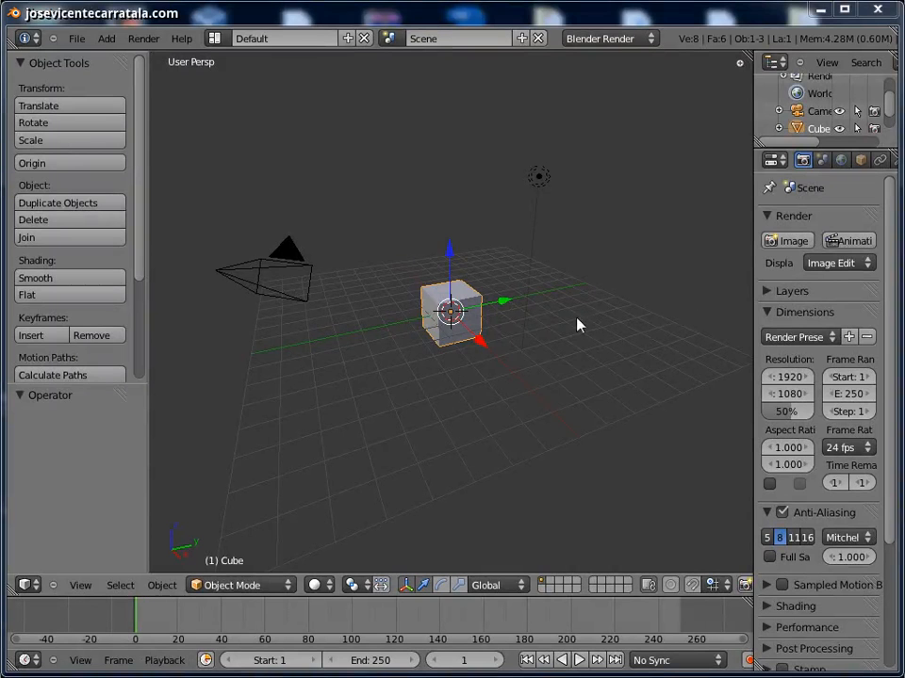
- Delete all objects from the default scene
left_click(494, 303)
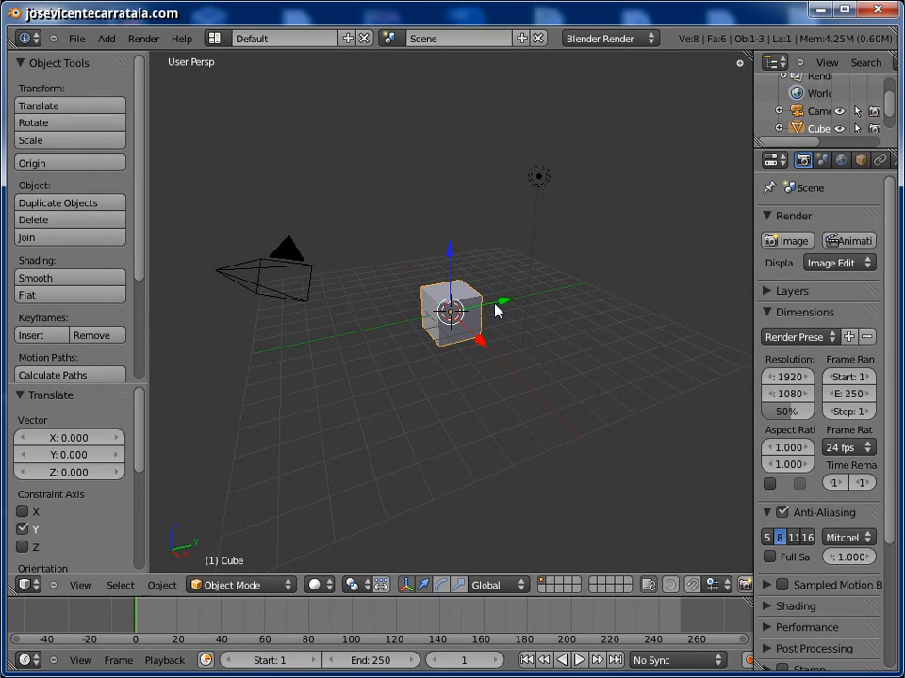
key("a")
key("a")
key("x")
left_click(494, 302)
left_click(474, 308)
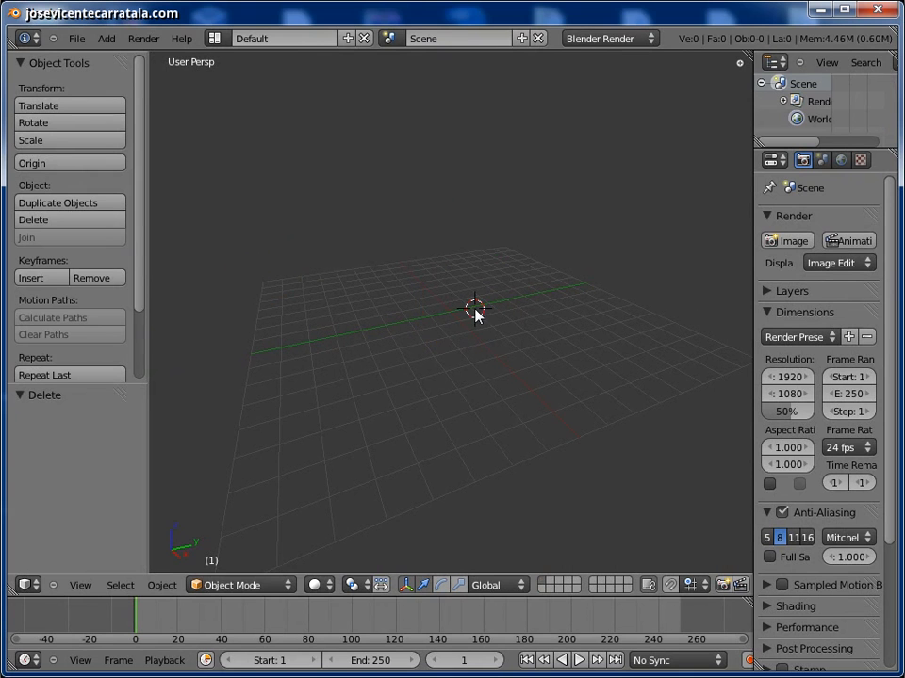
- Add a text object to the empty scene
left_click(113, 41)
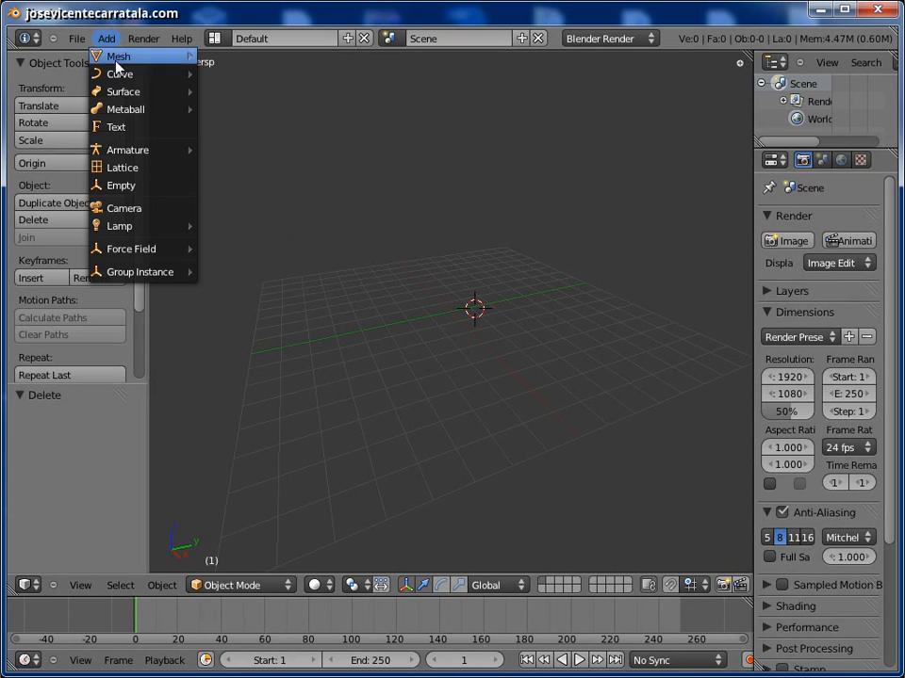
left_click(118, 128)
middle_click_drag(453, 441, 466, 290)
middle_click_drag(592, 287, 478, 369)
- Replace the text object's default wording with the person's first name and return to Object Mode
left_click(274, 587)
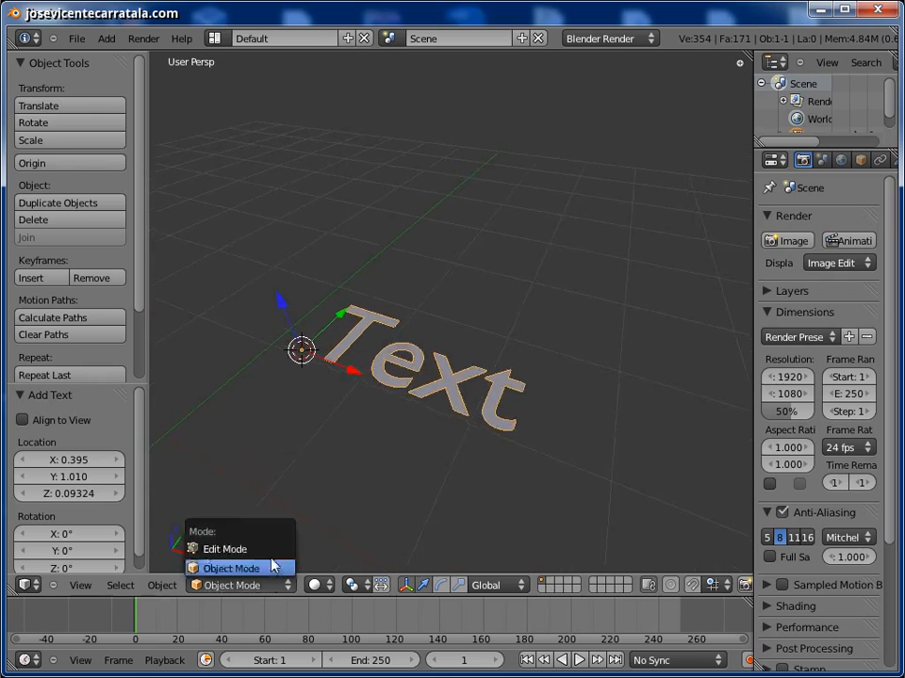
left_click(272, 551)
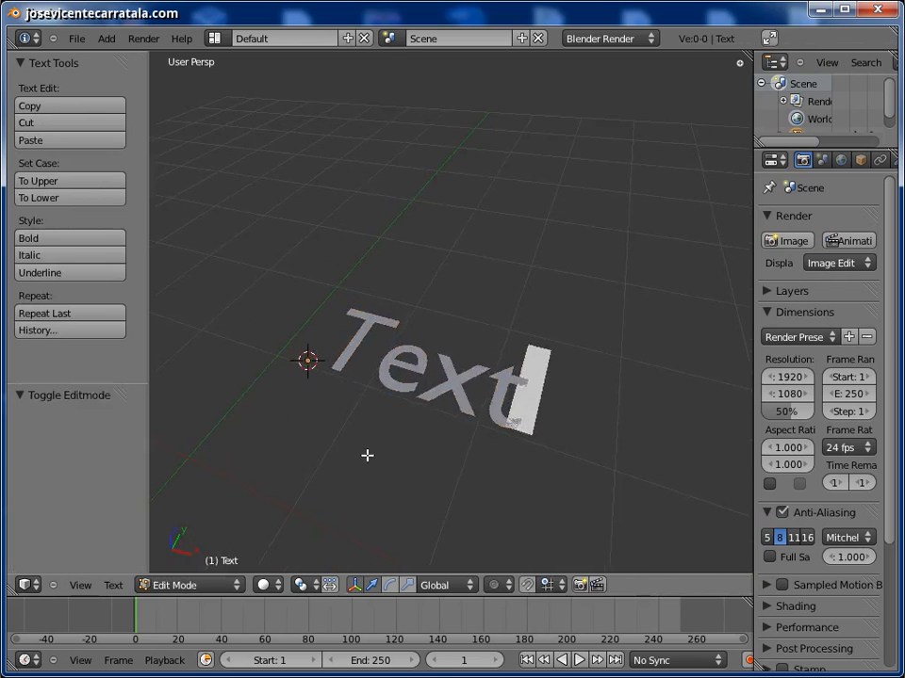
key("BackSpace")
key("BackSpace")
key("BackSpace")
key("BackSpace")
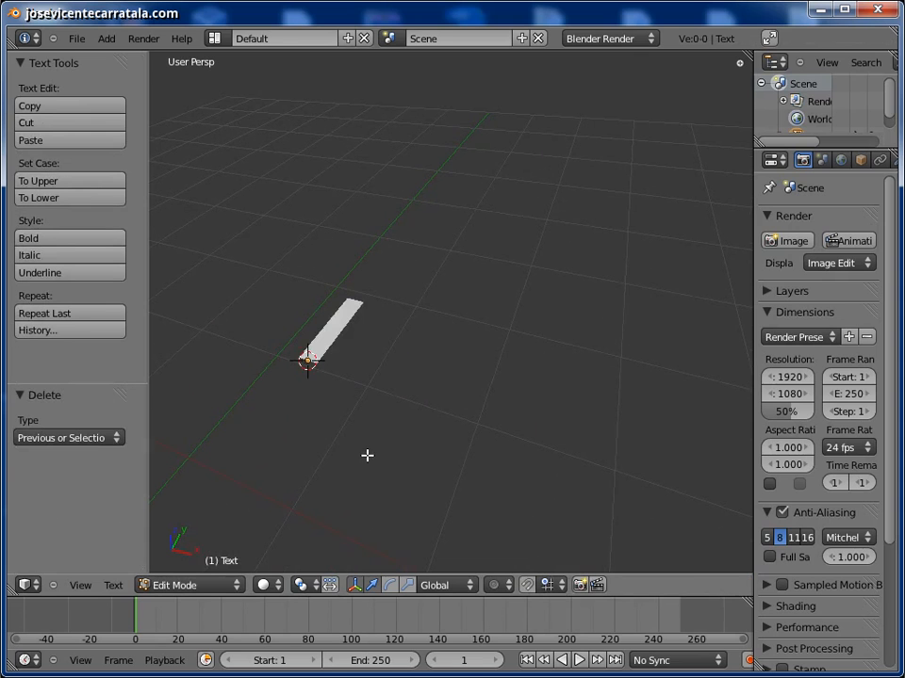
type("Jose Vicen")
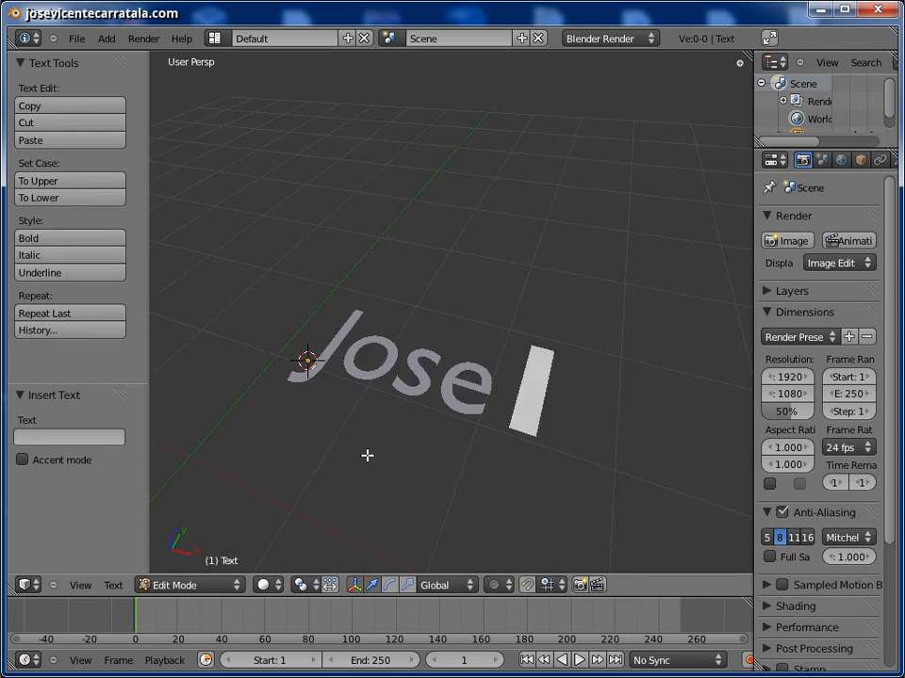
scroll(368, 455, "down", 3)
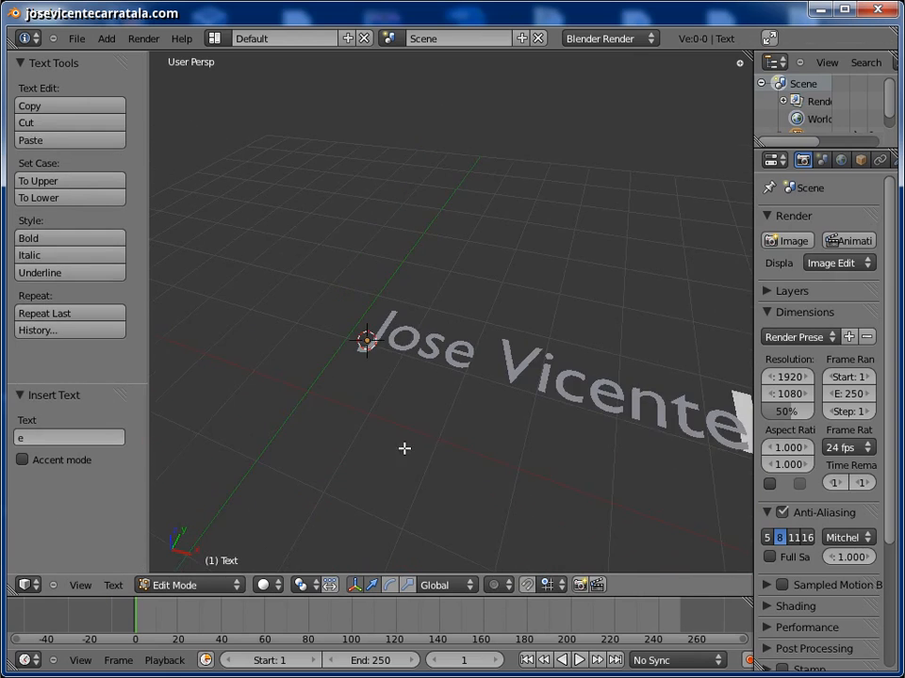
middle_click_drag(529, 393, 439, 370, "shift")
left_click(215, 586)
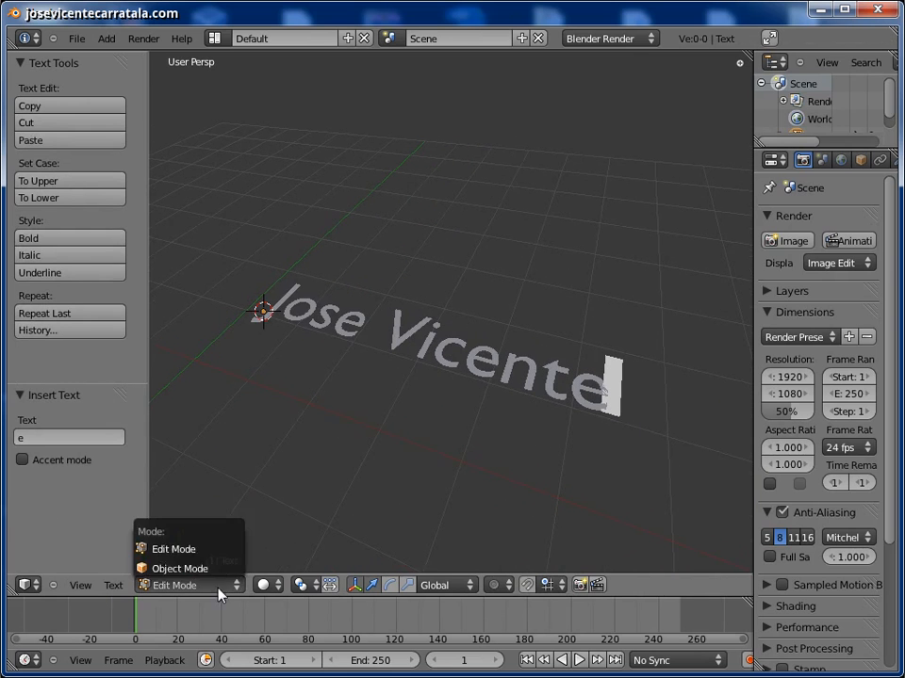
left_click(222, 569)
middle_click_drag(384, 515, 407, 400)
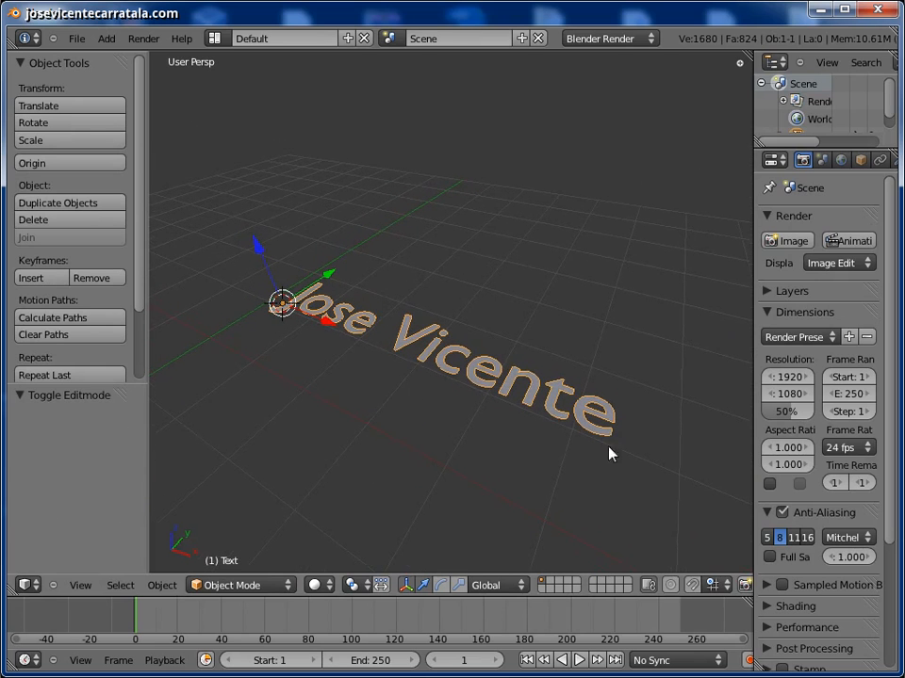
- Extrude the text object by about 1.206 in its geometry settings
left_click_drag(752, 260, 633, 233)
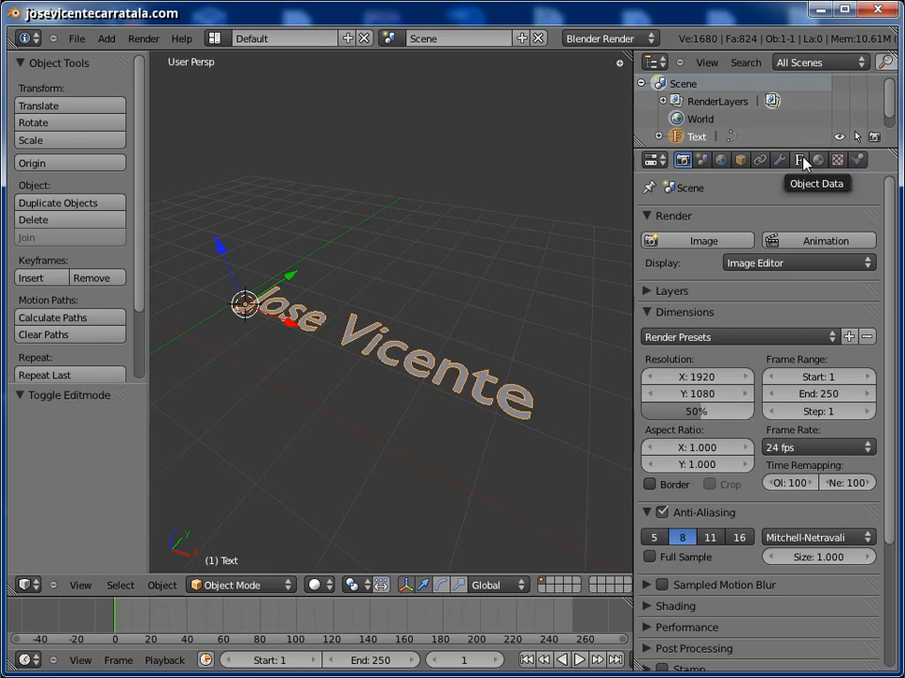
left_click(800, 160)
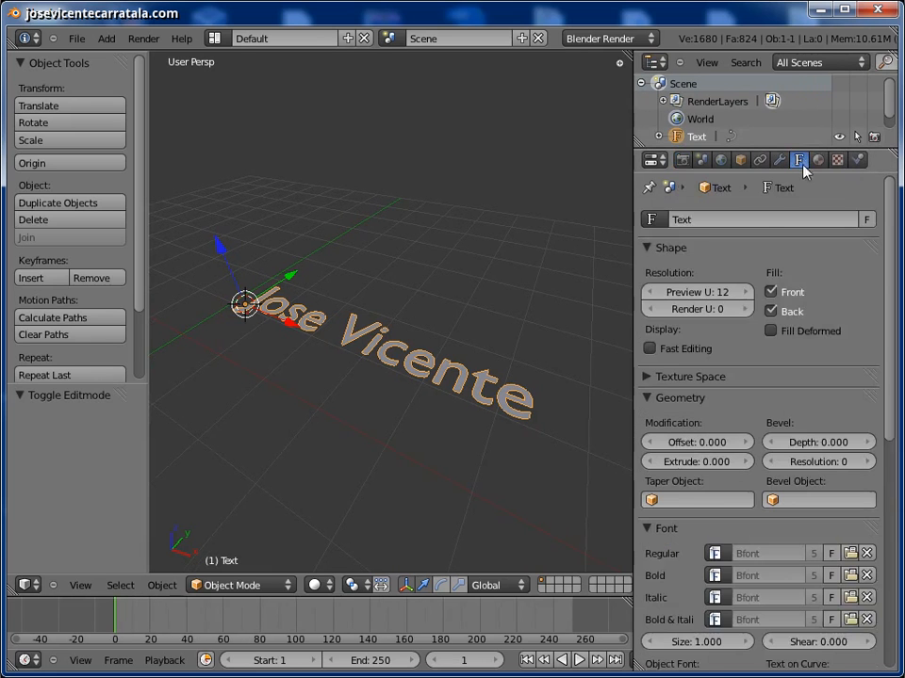
scroll(857, 344, "down", 3)
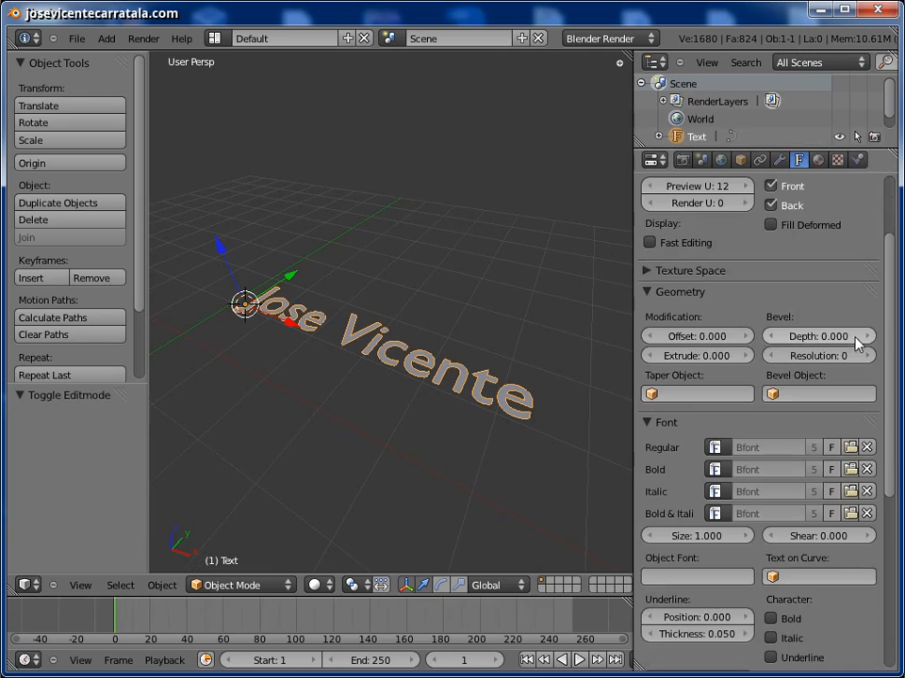
left_click(748, 359)
left_click(748, 362)
left_click(748, 361)
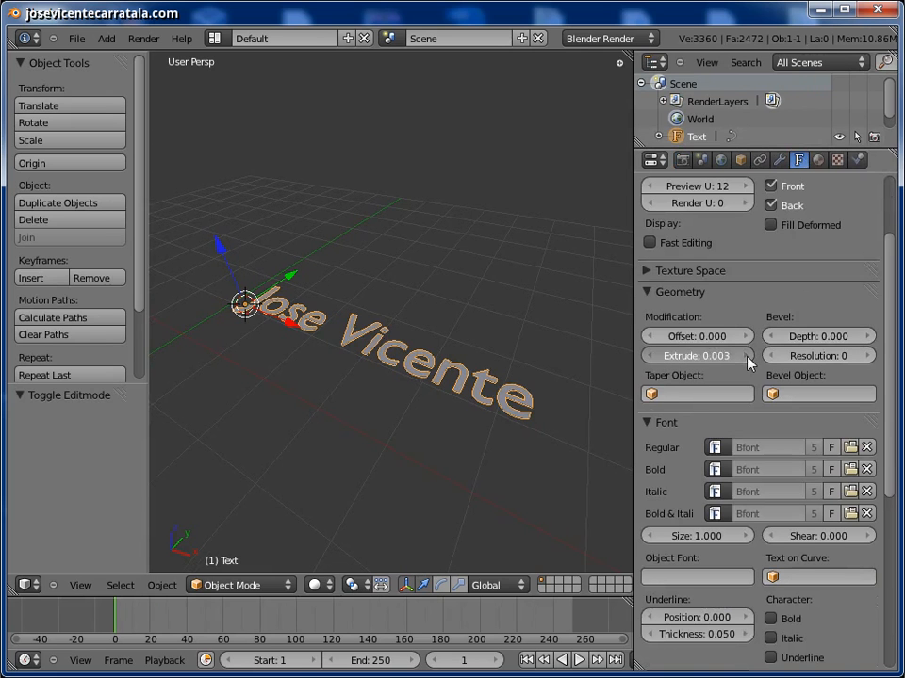
left_click_drag(705, 357, 714, 357)
left_click(529, 295)
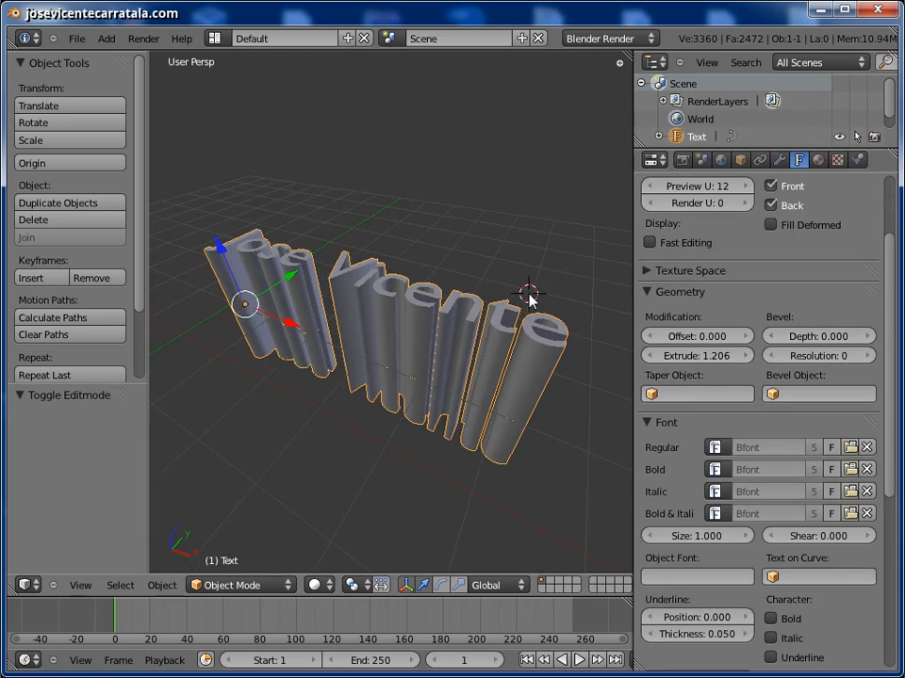
- Rotate the extruded text -90° in the right orthographic view so that it stands upright
key("KP_1")
key("KP_3")
key("KP_5")
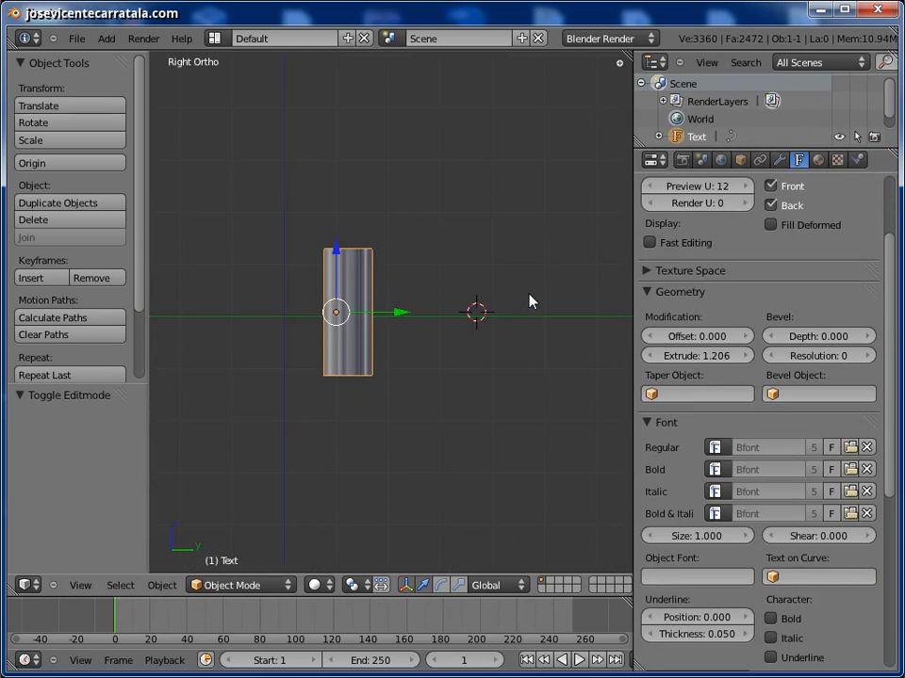
key("r")
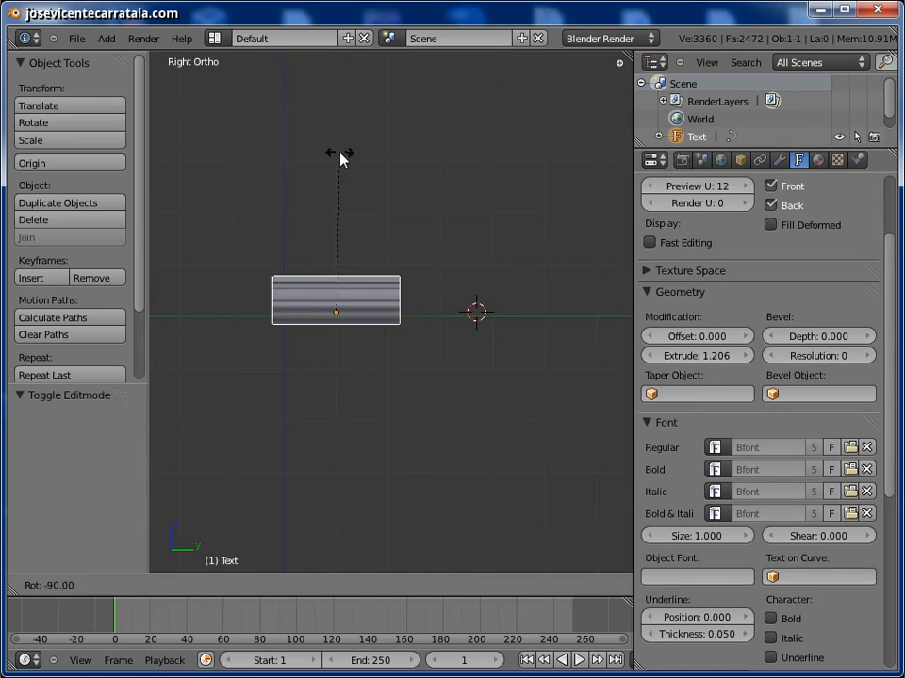
key("Return")
middle_click_drag(197, 397, 259, 184)
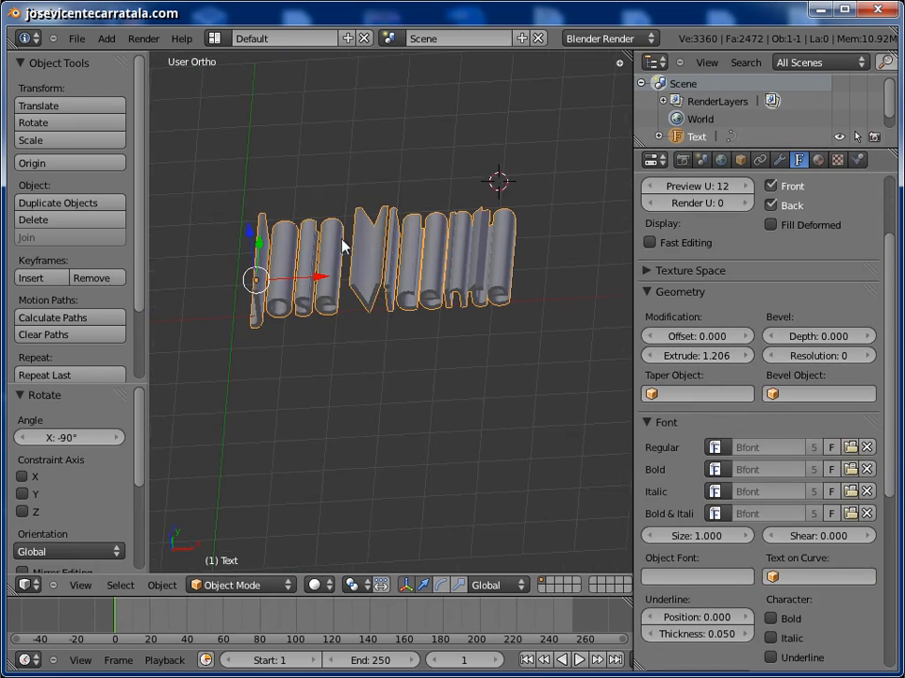
- Add a camera and rotate it -90° in the right orthographic view so that it looks horizontally along Y
left_click(107, 39)
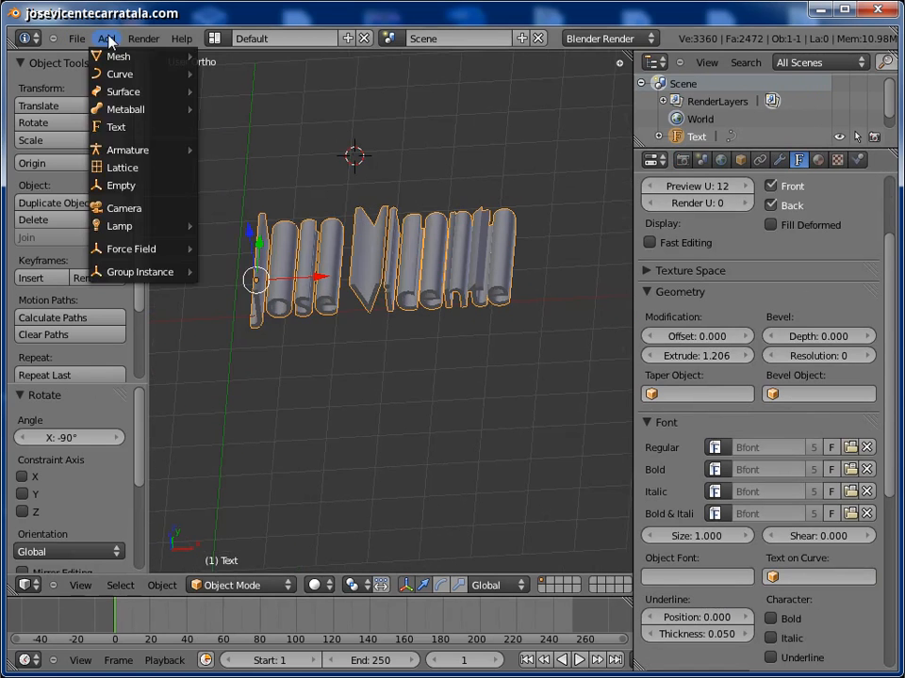
left_click(120, 208)
key("KP_1")
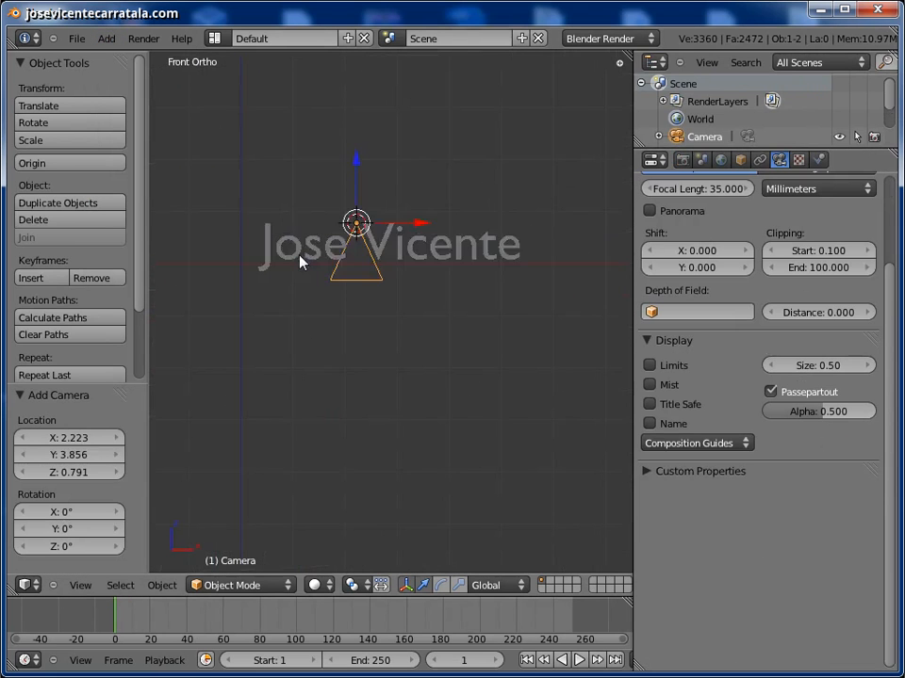
key("KP_3")
key("r")
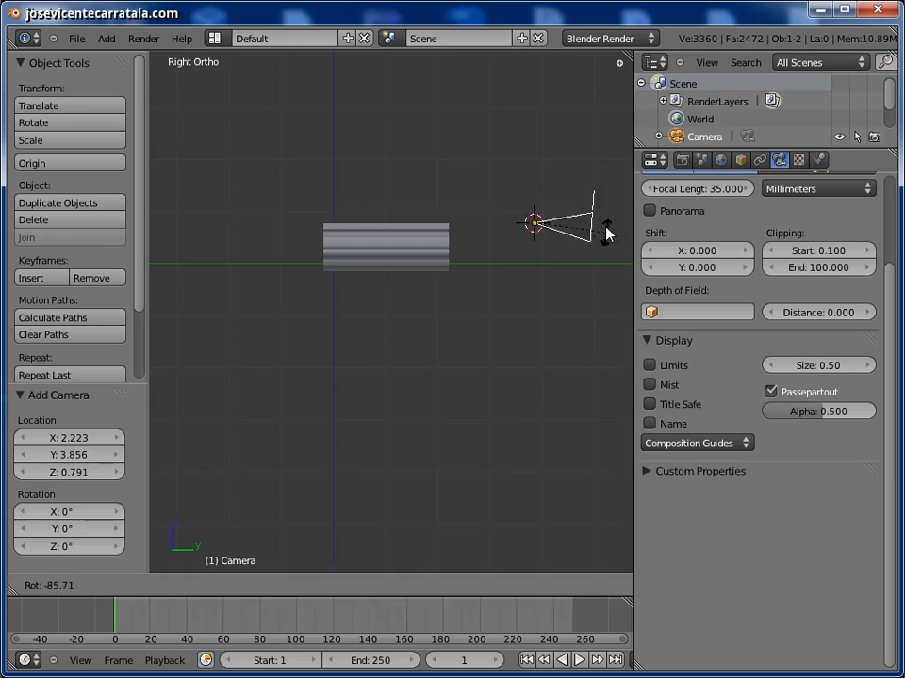
left_click(606, 234)
- Move the camera in front of the text, about -8.63 in Y and -0.53 in Z, plus about -2.43 along Y
key("g")
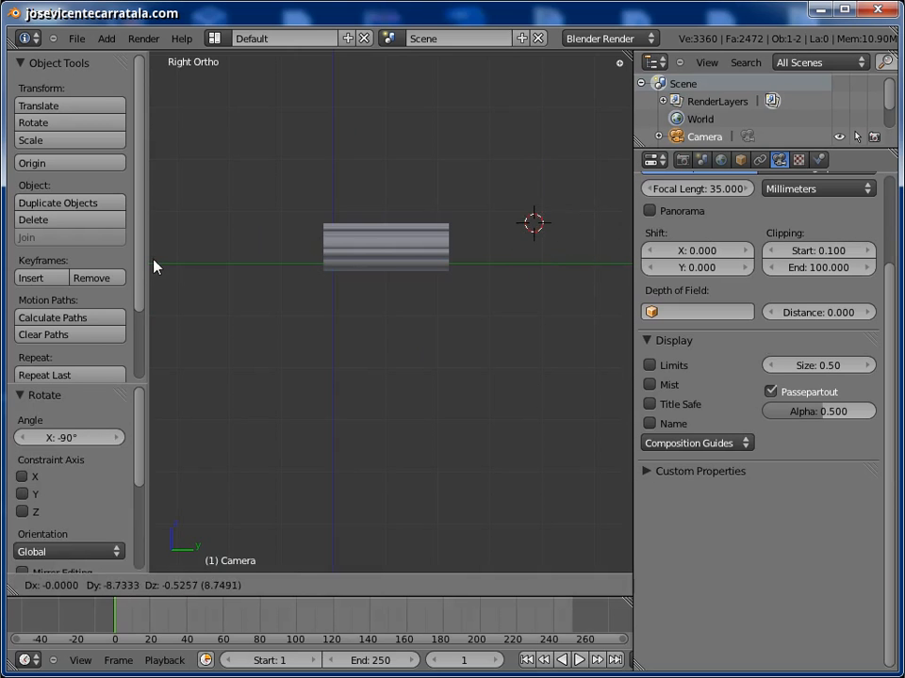
left_click(157, 260)
scroll(256, 290, "down", 4)
scroll(330, 304, "down", 2, "ctrl")
key("g")
key("y")
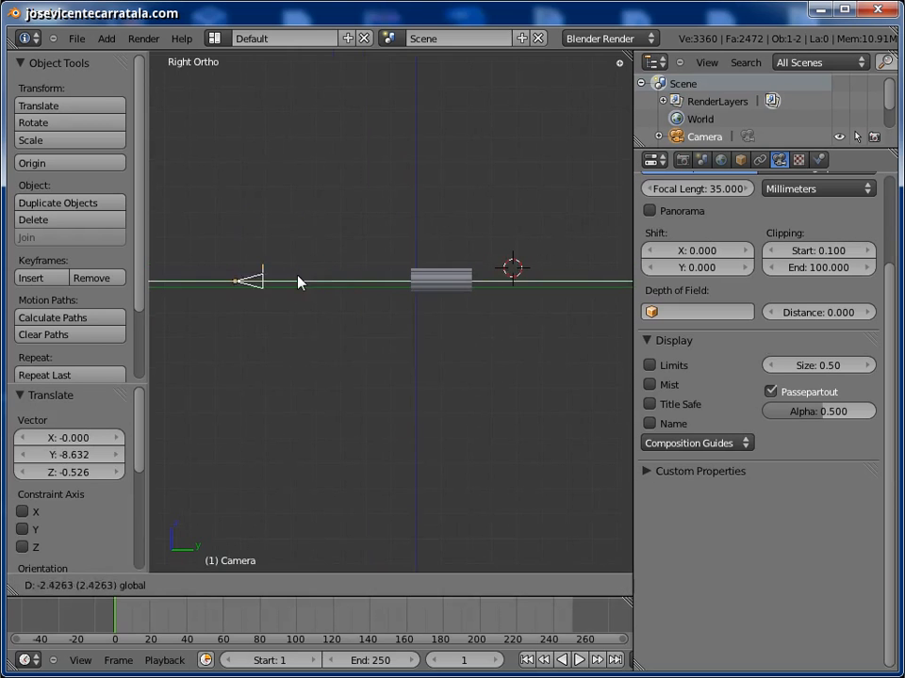
left_click(306, 283)
- Centre the text in the camera frame and switch the camera's lens to Orthographic
key("KP_0")
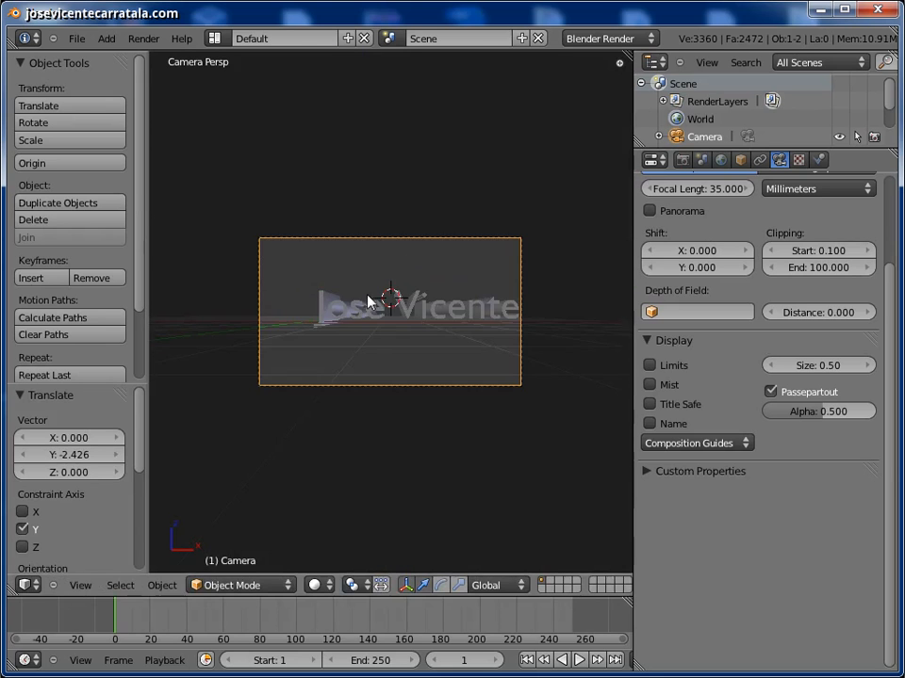
key("g")
left_click(401, 336)
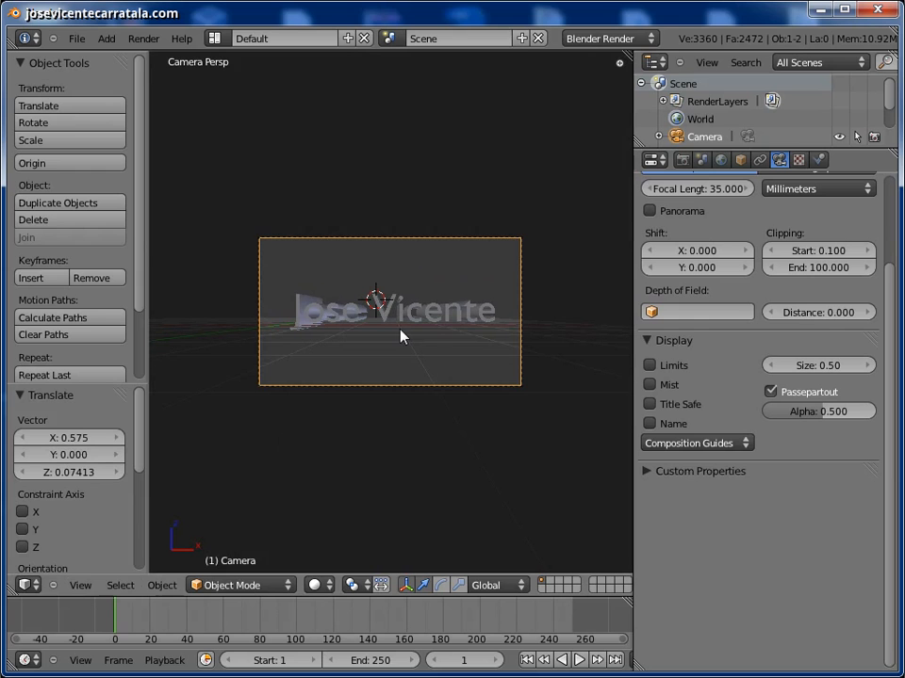
scroll(415, 330, "up", 1)
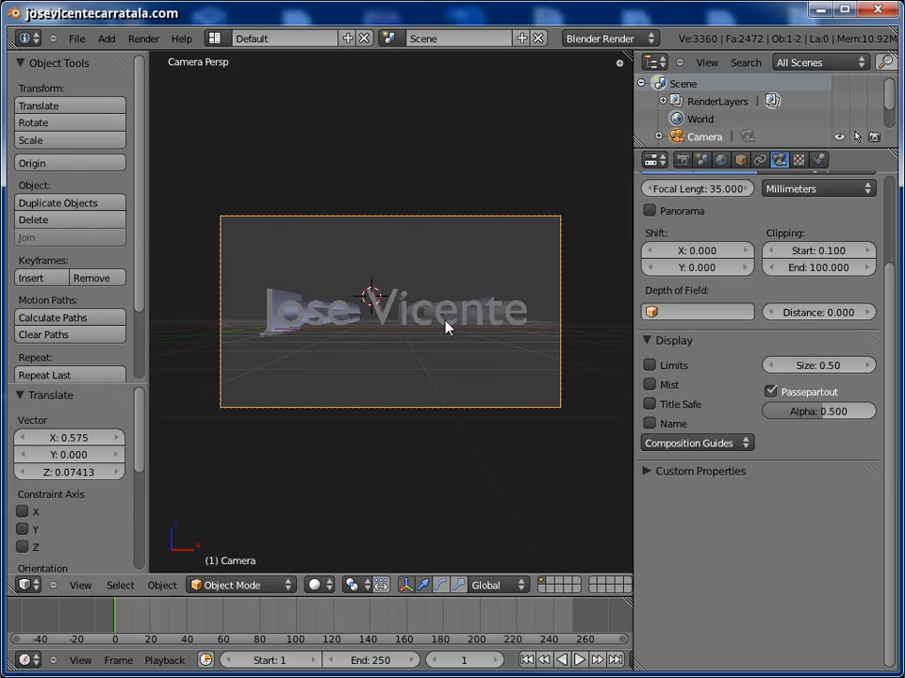
scroll(509, 325, "up", 2)
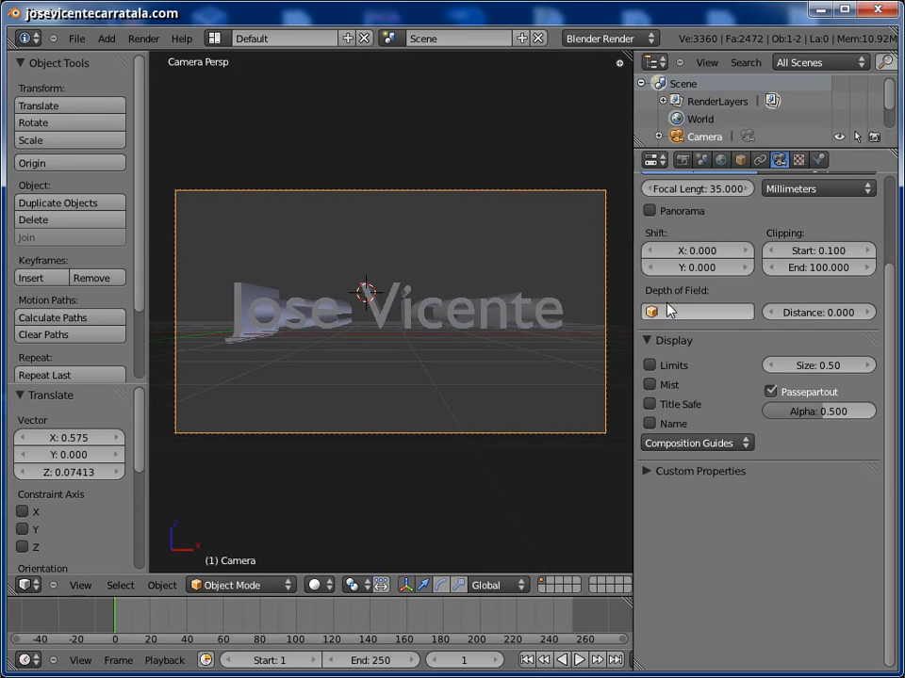
scroll(675, 306, "up", 3)
left_click(791, 271)
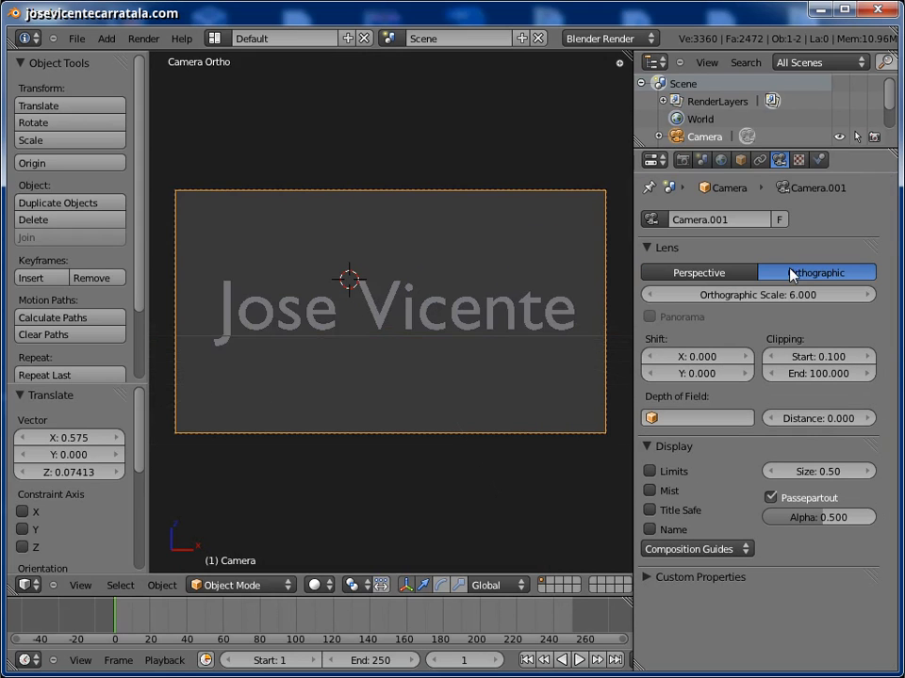
mouse_move(405, 314)
middle_mouse_down()
mouse_move(476, 316)
mouse_move(410, 317)
middle_mouse_up()
key("KP_0")
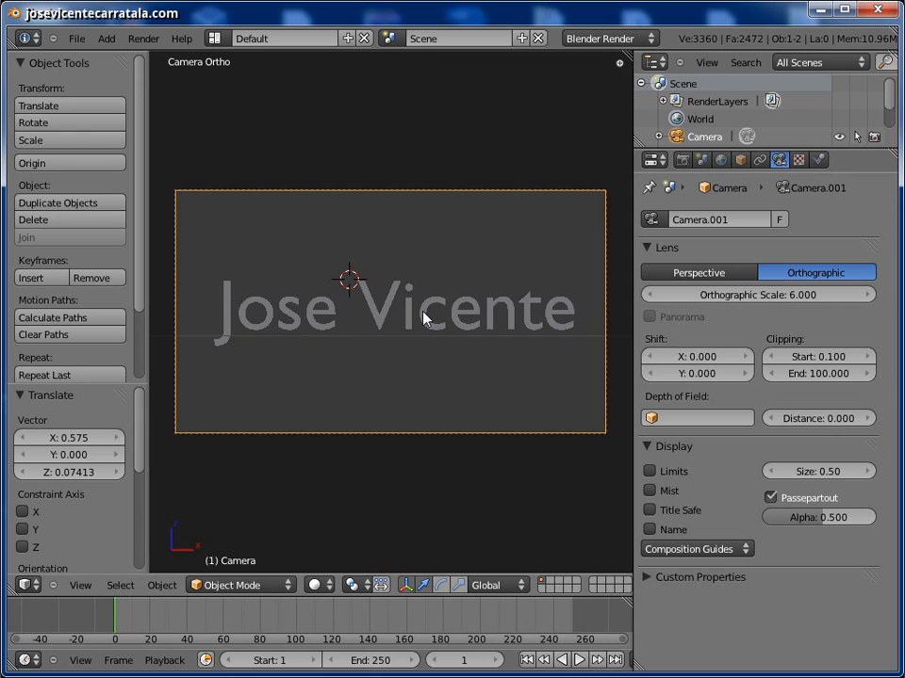
- Add a cube near the text and scale it up by about 2.537
middle_click_drag(424, 335, 396, 367)
left_click(397, 367)
left_click(106, 39)
mouse_move(121, 58)
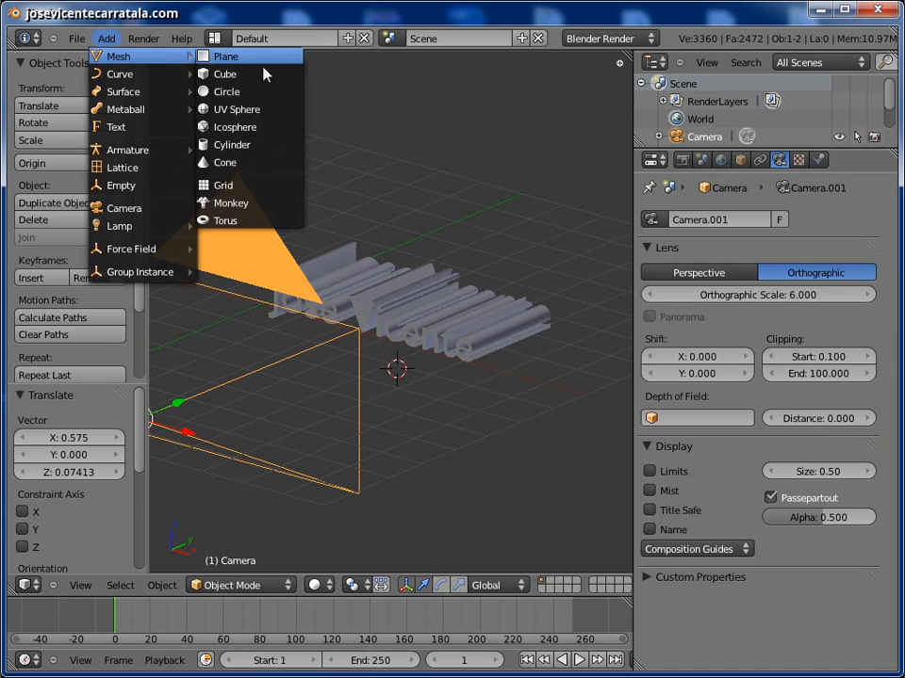
left_click(262, 74)
key("s")
left_click(521, 274)
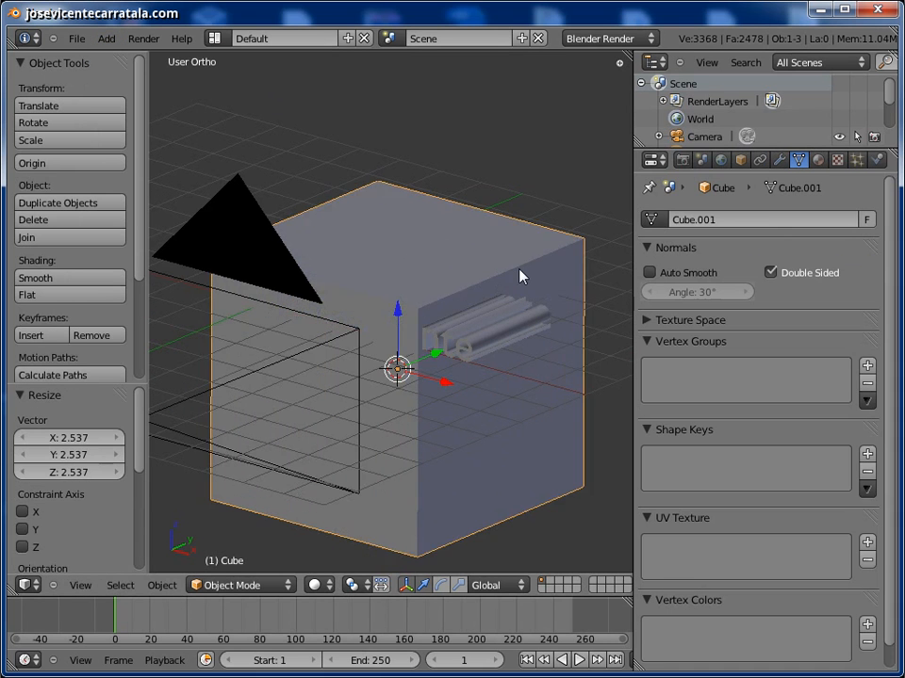
- Centre the cube around the text in the front view and scale it by about 1.514
key("KP_1")
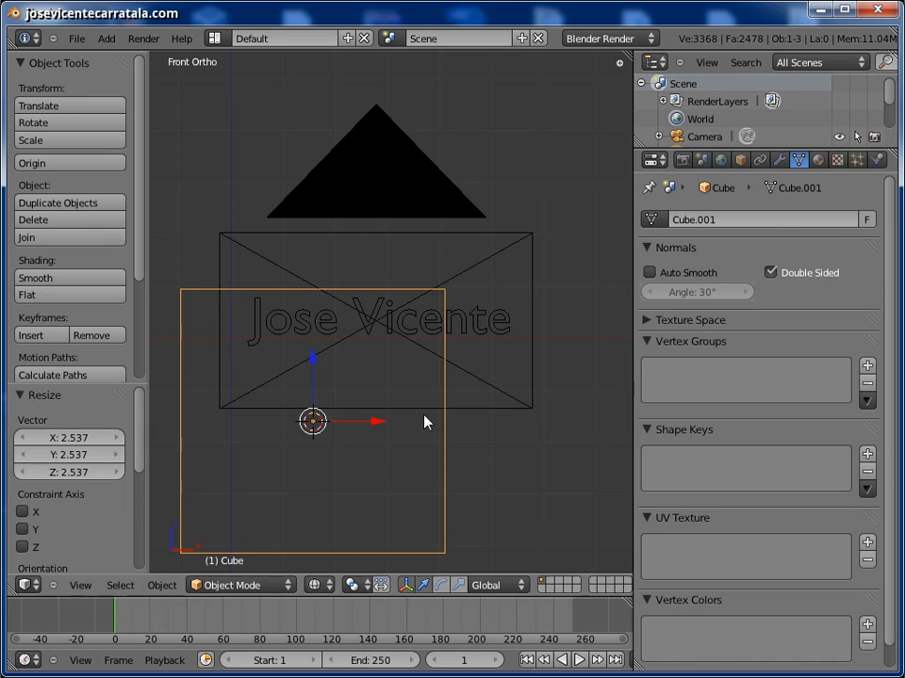
key("g")
left_click(497, 287)
key("s")
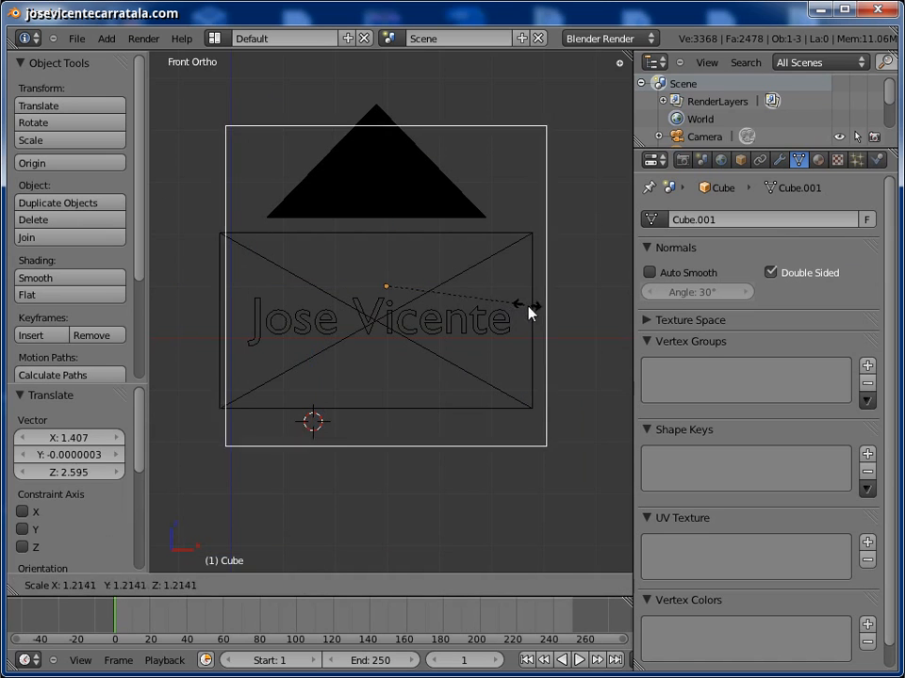
left_click(562, 317)
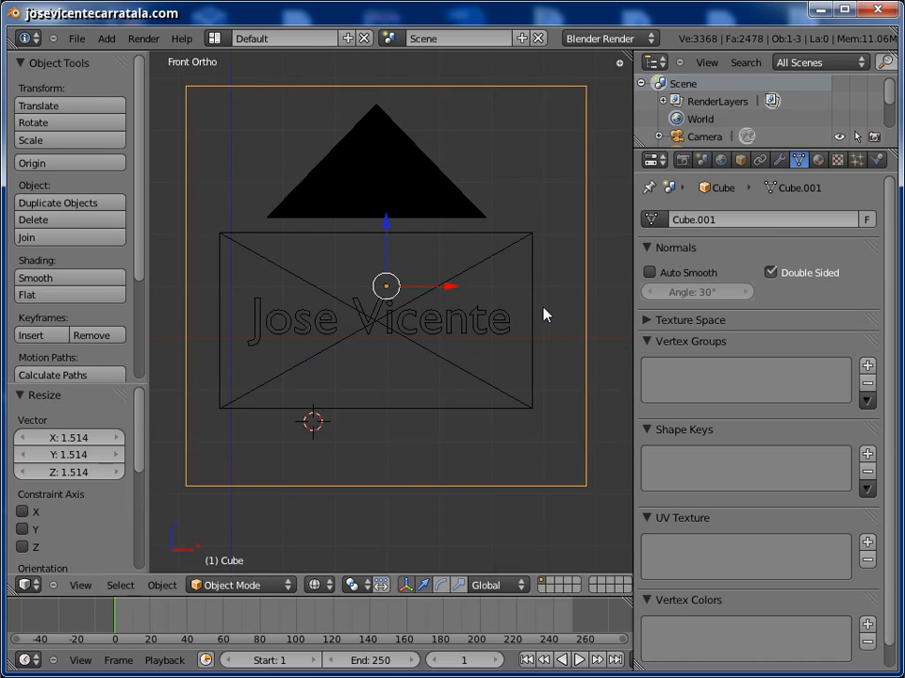
- Move the cube about -1.034 along the Y axis so that it encloses the text's depth evenly
key("KP_3")
key("g")
key("y")
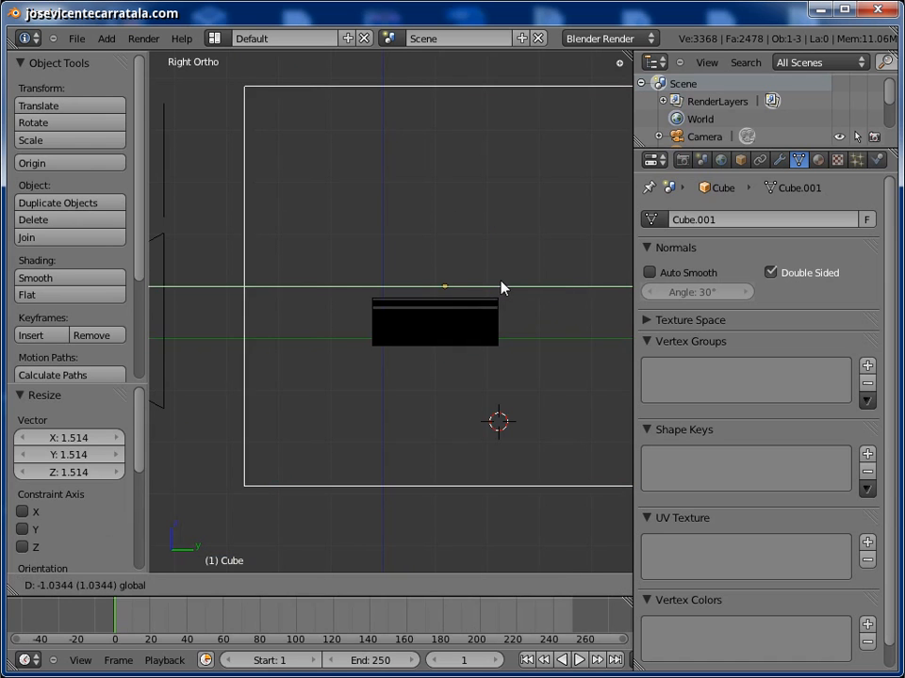
left_click(500, 287)
middle_click_drag(495, 297, 453, 303, "shift")
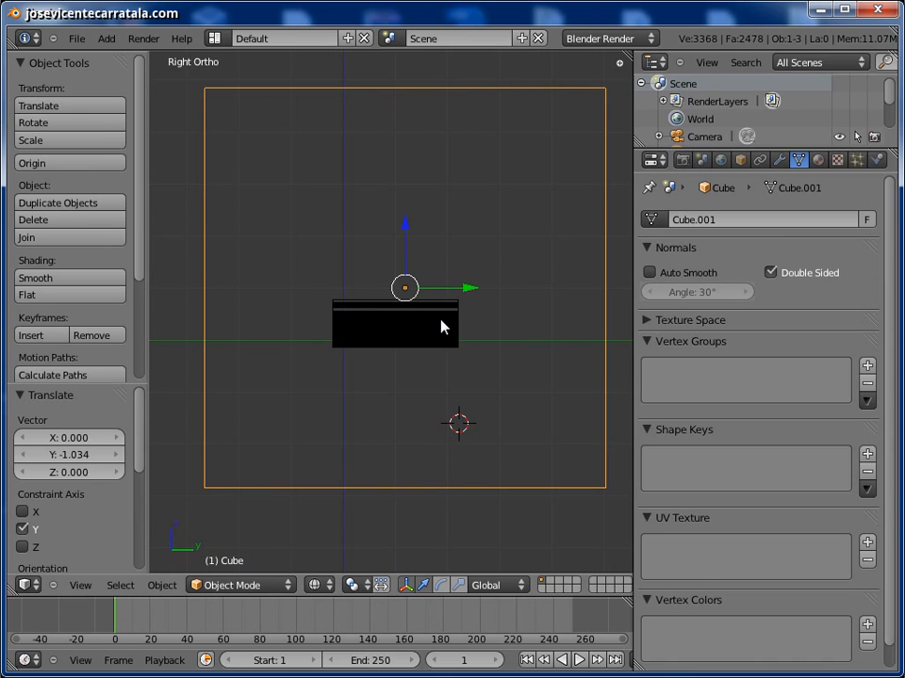
- Move the large cube about 2.645 along the Y axis and snap it to the grid
right_click(441, 327)
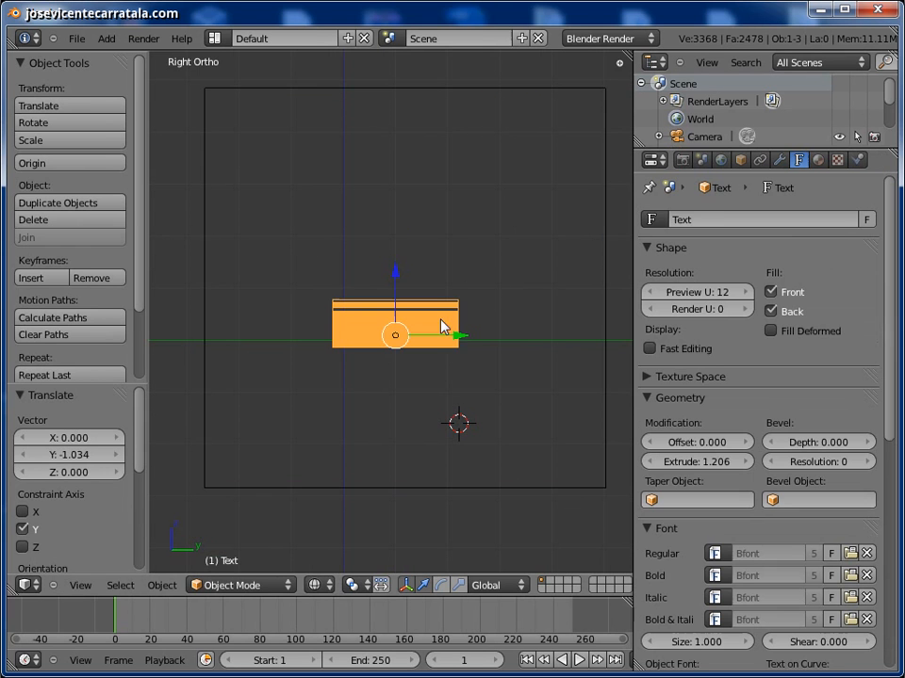
right_click(208, 357)
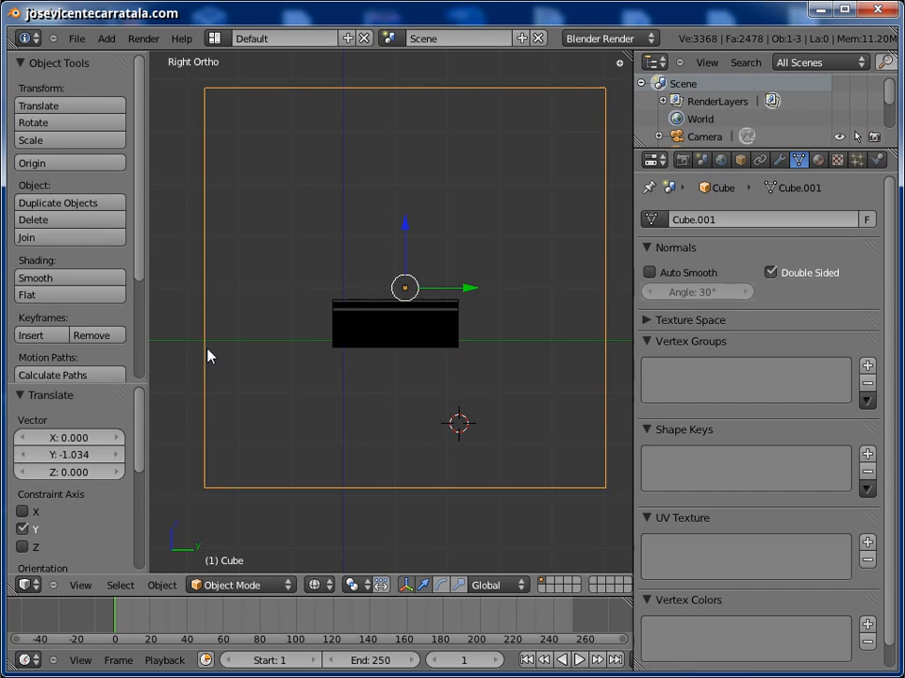
left_click_drag(458, 288, 579, 297)
mouse_move(446, 274)
middle_mouse_down()
mouse_move(458, 326)
mouse_move(429, 306)
mouse_move(343, 299)
mouse_move(409, 366)
middle_mouse_up()
key("z")
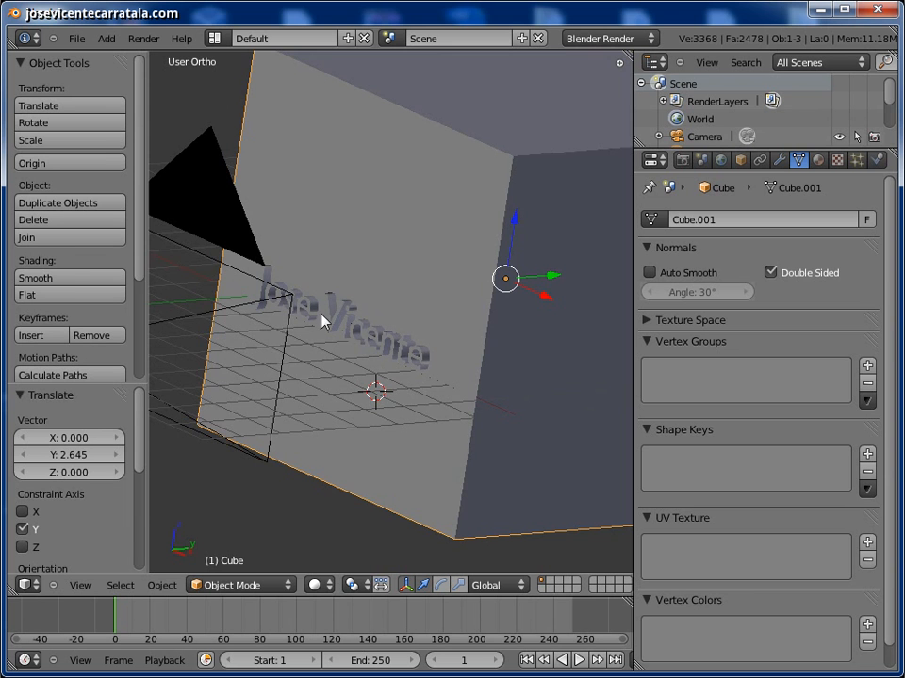
mouse_move(541, 299)
middle_mouse_down()
mouse_move(505, 299)
mouse_move(484, 286)
middle_mouse_up()
key("z")
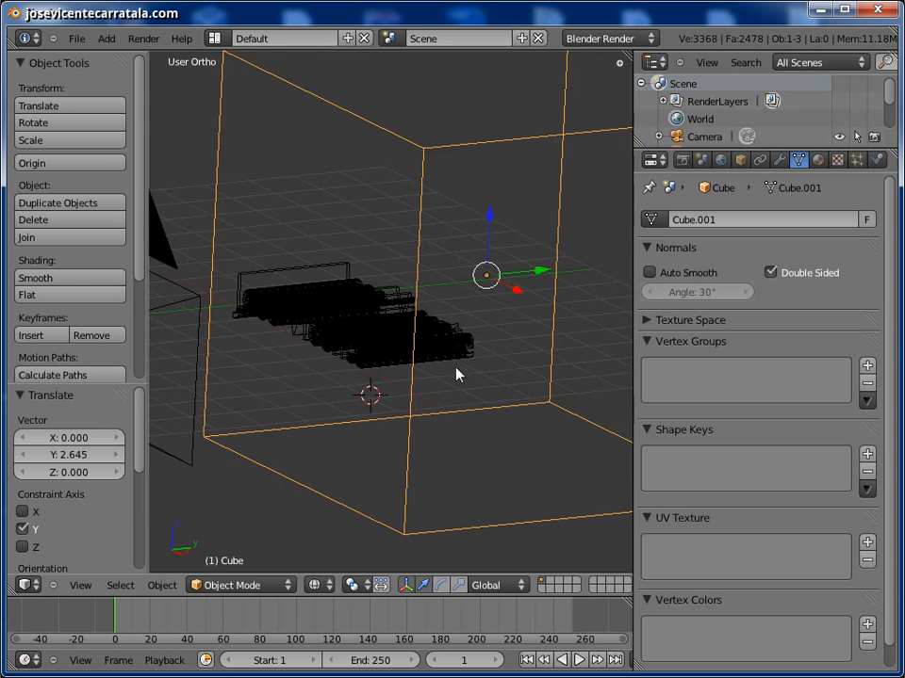
middle_click_drag(380, 362, 377, 373)
key("shift+s")
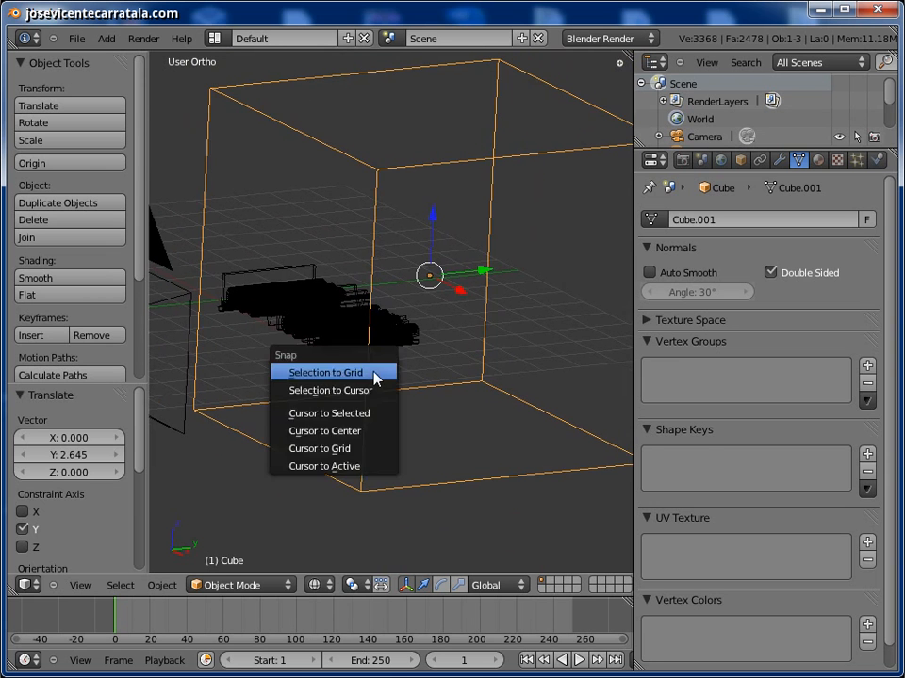
left_click(376, 373)
- Duplicate the large cube in place, scale the copy to about 0.518 and flatten it to about 0.249 along Z
key("shift+d")
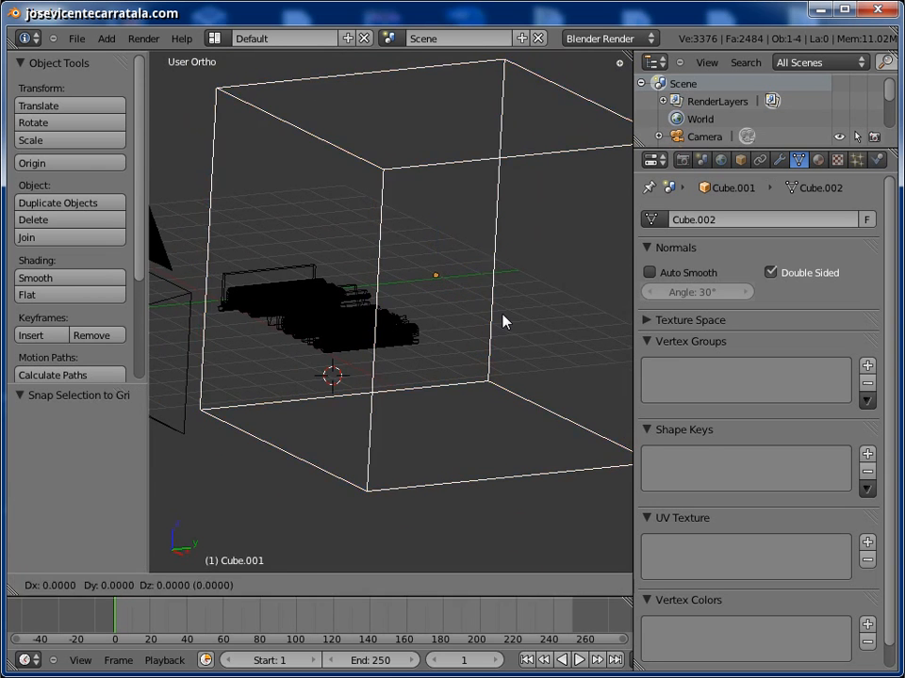
right_click(503, 319)
key("s")
left_click(510, 259)
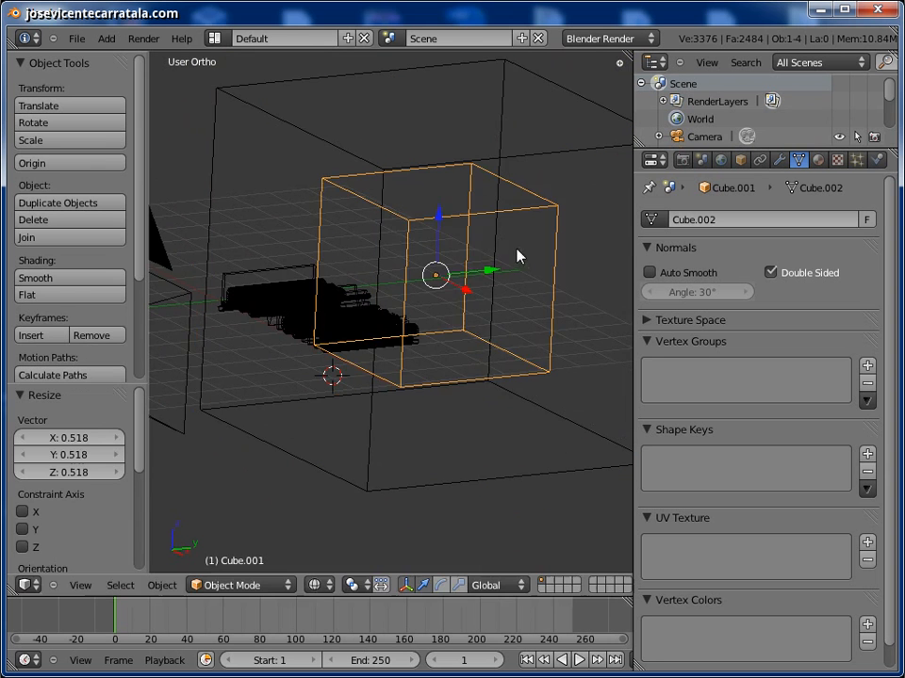
key("s")
key("z")
left_click(443, 247)
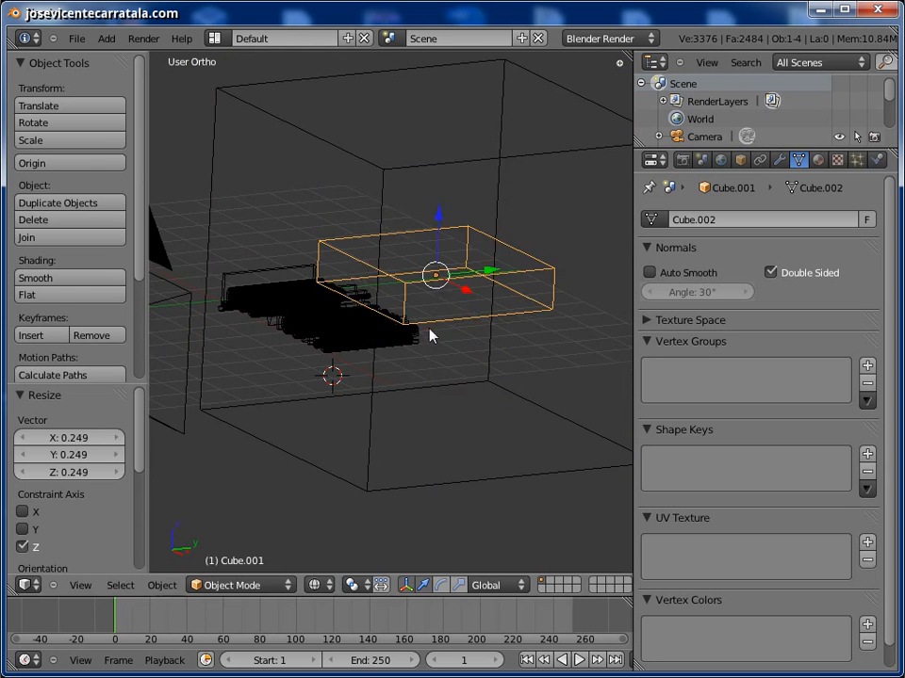
- Place the flattened cube beneath the text, shifting it about -1.608 along Y and lowering it along Z, finishing with about -0.458
middle_click_drag(430, 335, 377, 216)
key("g")
key("z")
left_click(360, 330)
middle_click_drag(360, 330, 440, 382)
key("g")
key("z")
key("y")
left_click(378, 319)
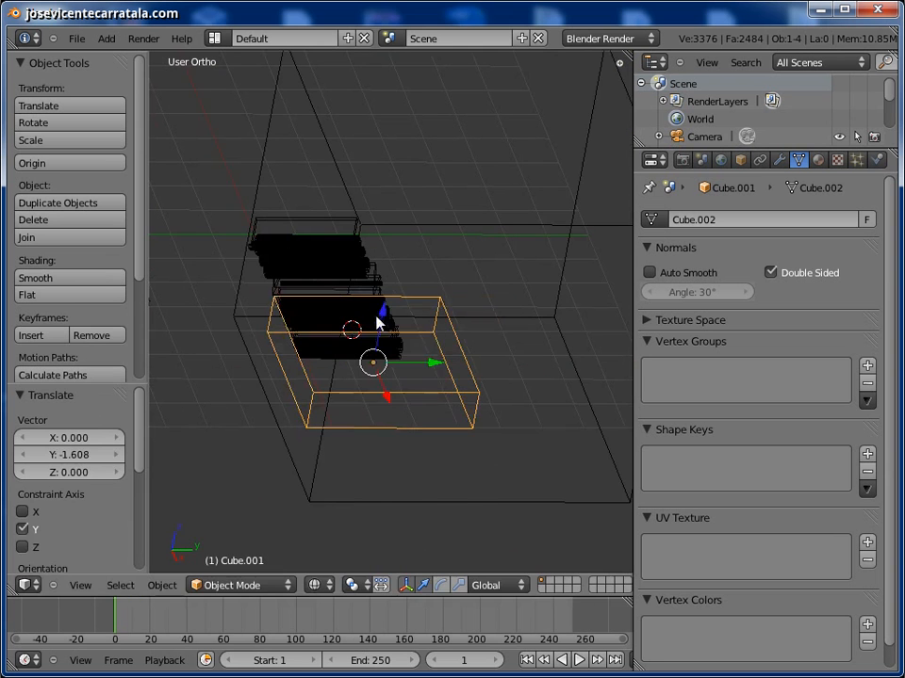
key("g")
key("z")
left_click(319, 373)
middle_click_drag(319, 373, 356, 314)
middle_click_drag(294, 262, 394, 350)
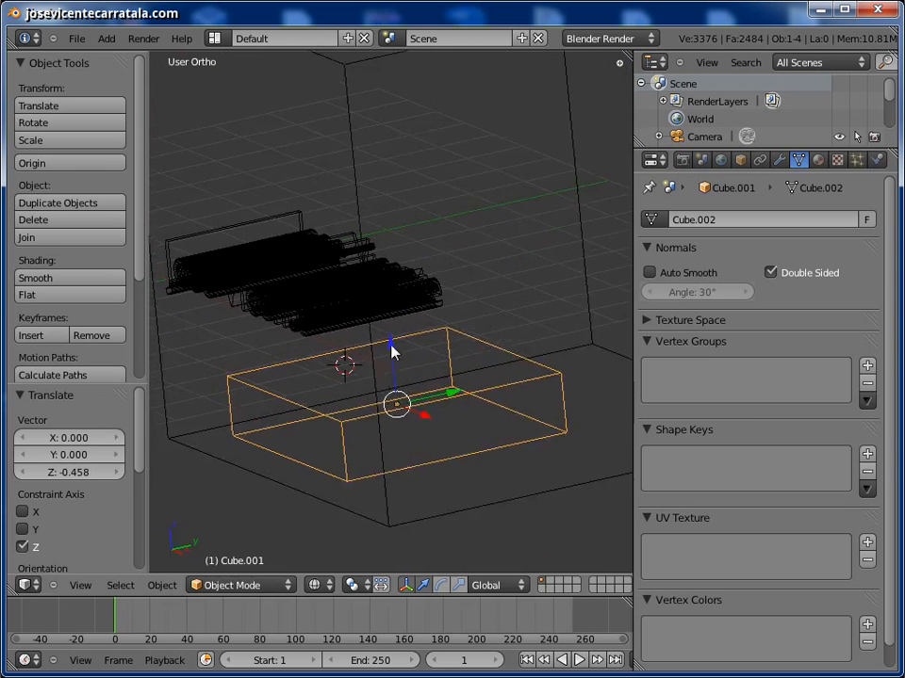
- Enable Smoke physics on the large enclosing cube and make it the Domain
right_click(378, 218)
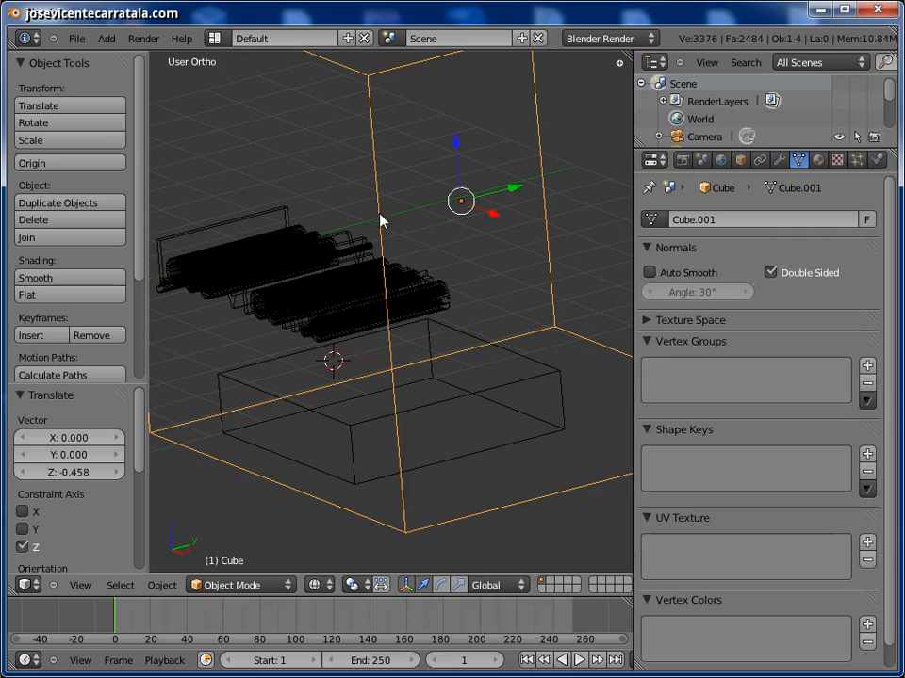
left_click(875, 162)
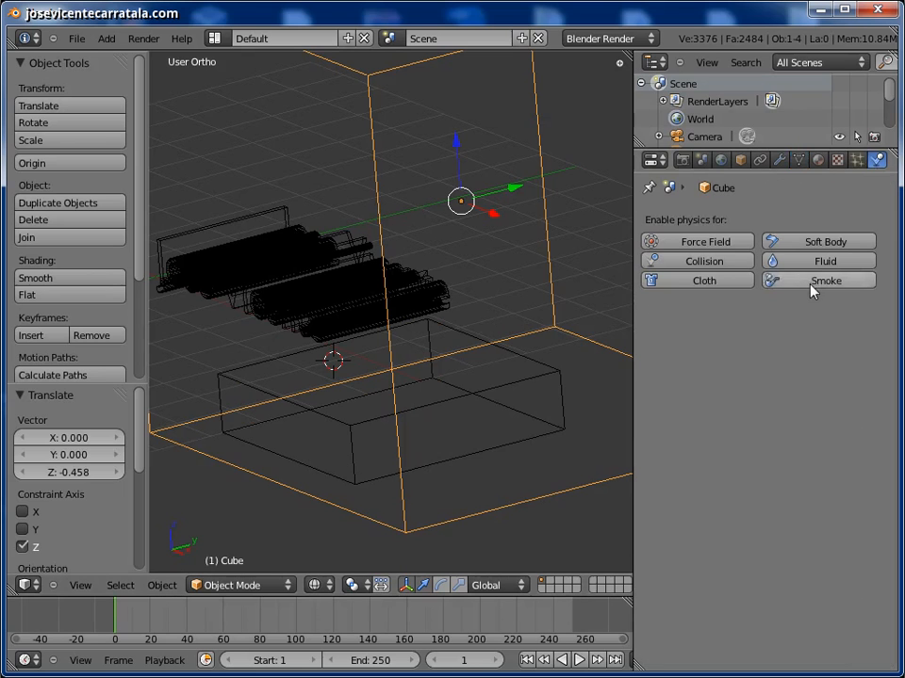
left_click(810, 282)
left_click(734, 335)
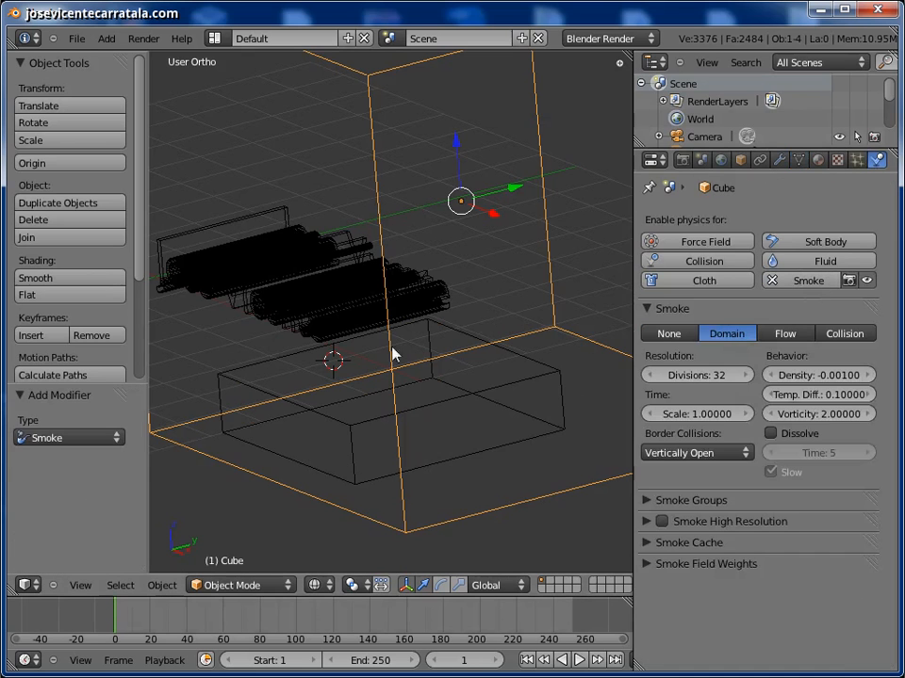
- Enable Smoke physics on the flattened cube below the text and set its type to Flow
right_click(376, 434)
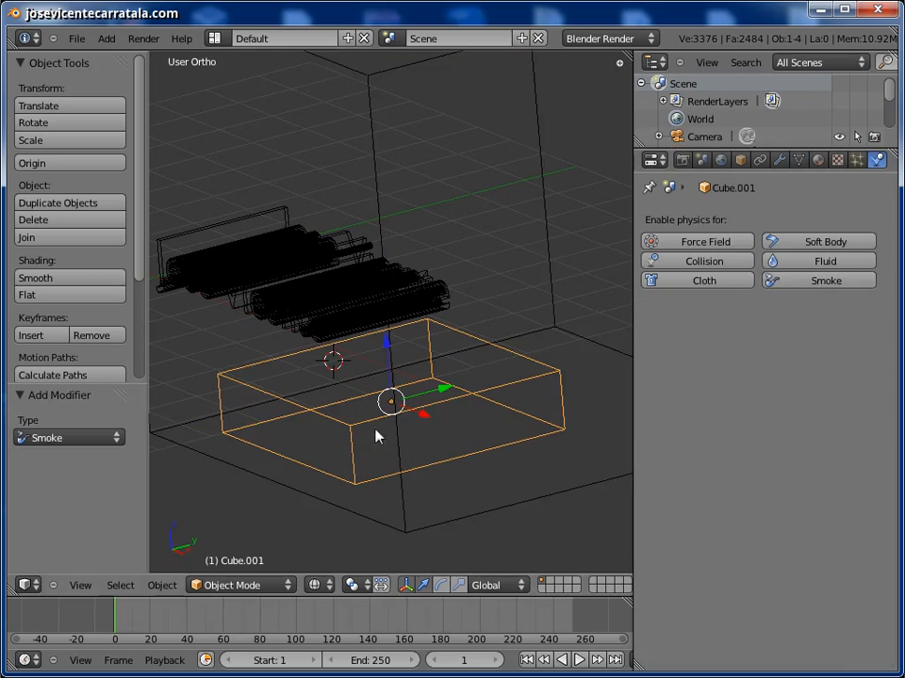
left_click(810, 282)
left_click(785, 334)
middle_click_drag(505, 376, 421, 345)
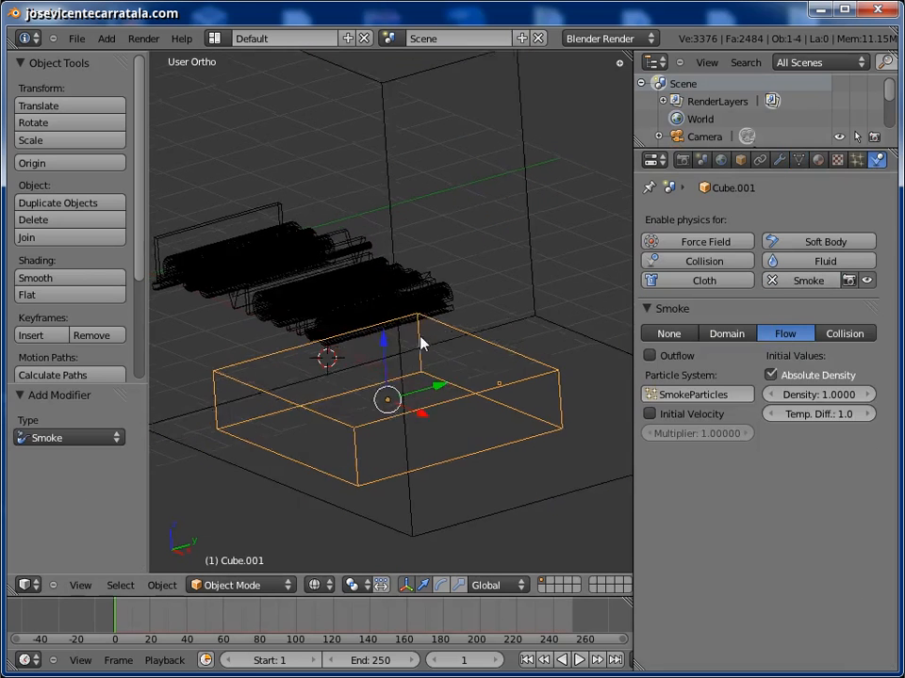
- Select the text object and check which physics types can be enabled for it
right_click(517, 317)
right_click(449, 288)
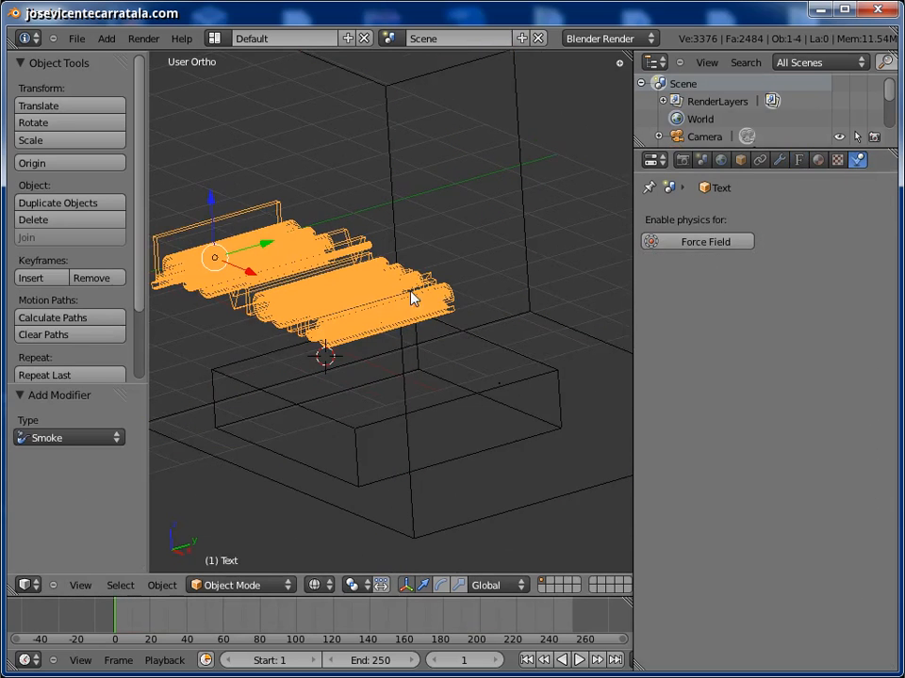
middle_click_drag(366, 298, 373, 325)
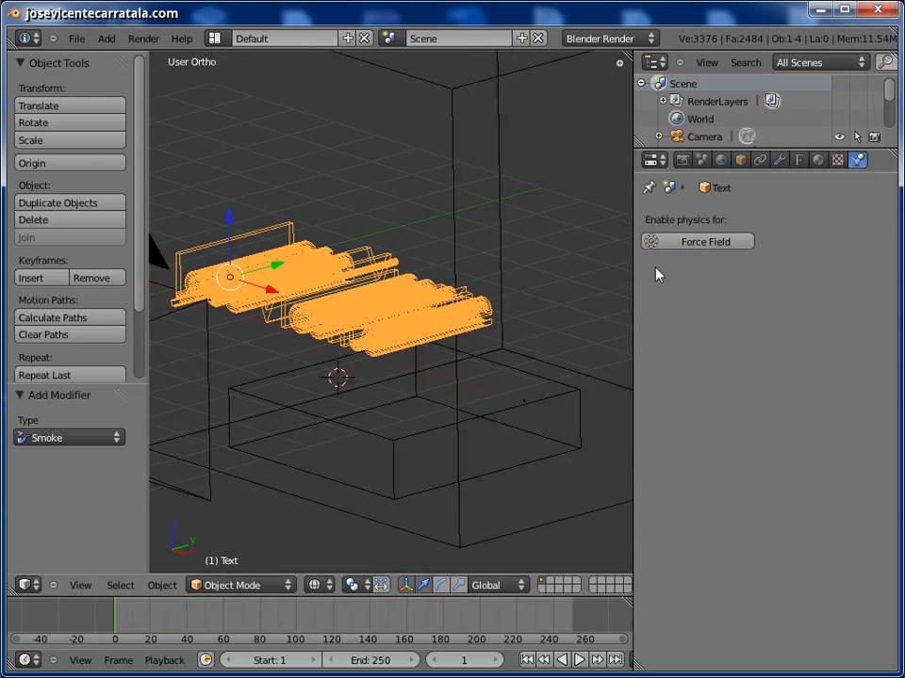
right_click(451, 309)
right_click(451, 309)
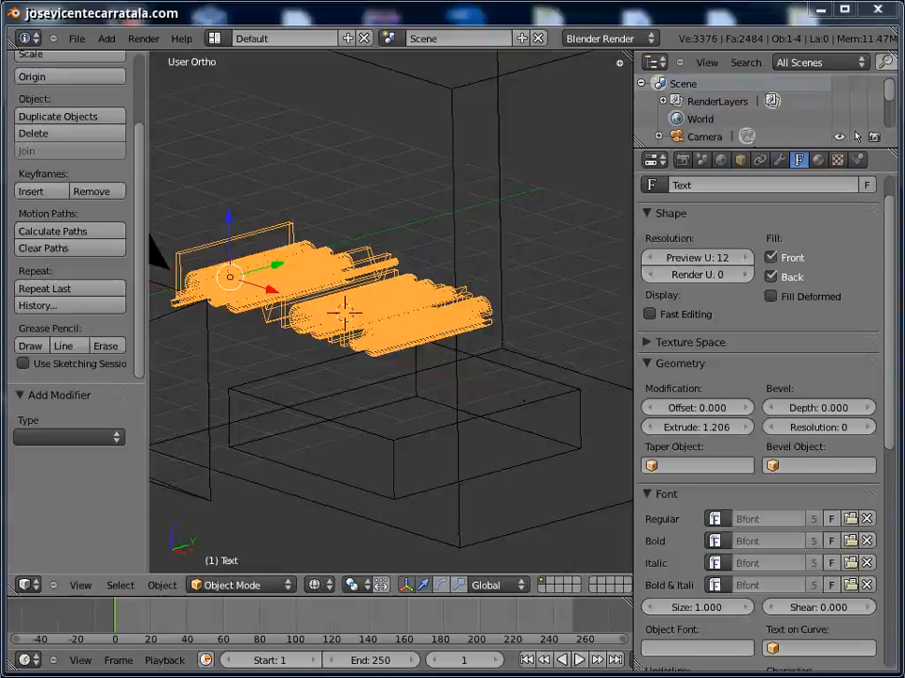
- Export the scene as a Wavefront OBJ file named text.obj in the Desktop folder
right_click(397, 276)
right_click(398, 276)
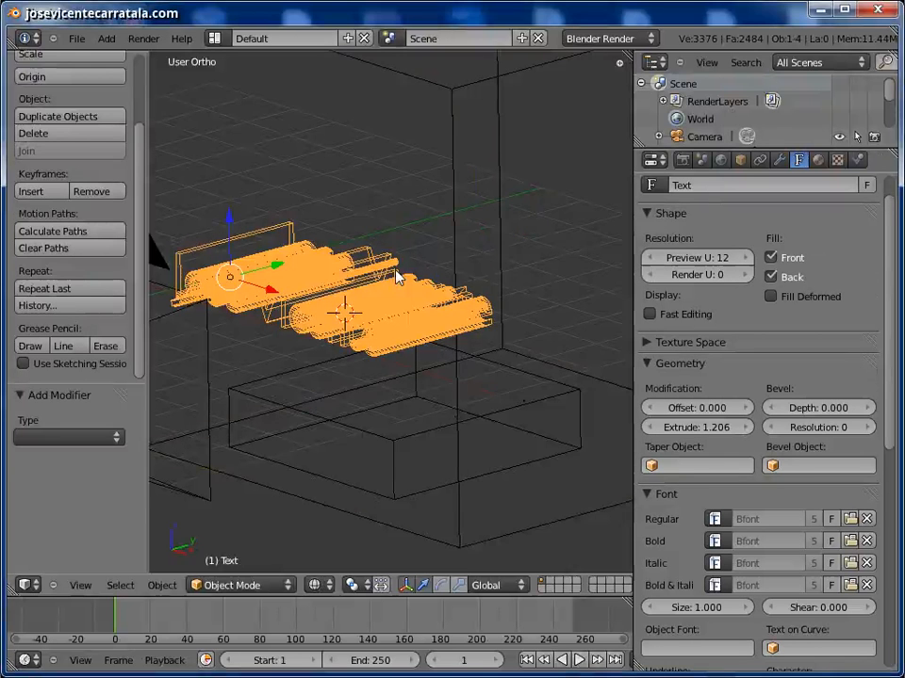
middle_click_drag(347, 265, 375, 279, "shift")
left_click(83, 38)
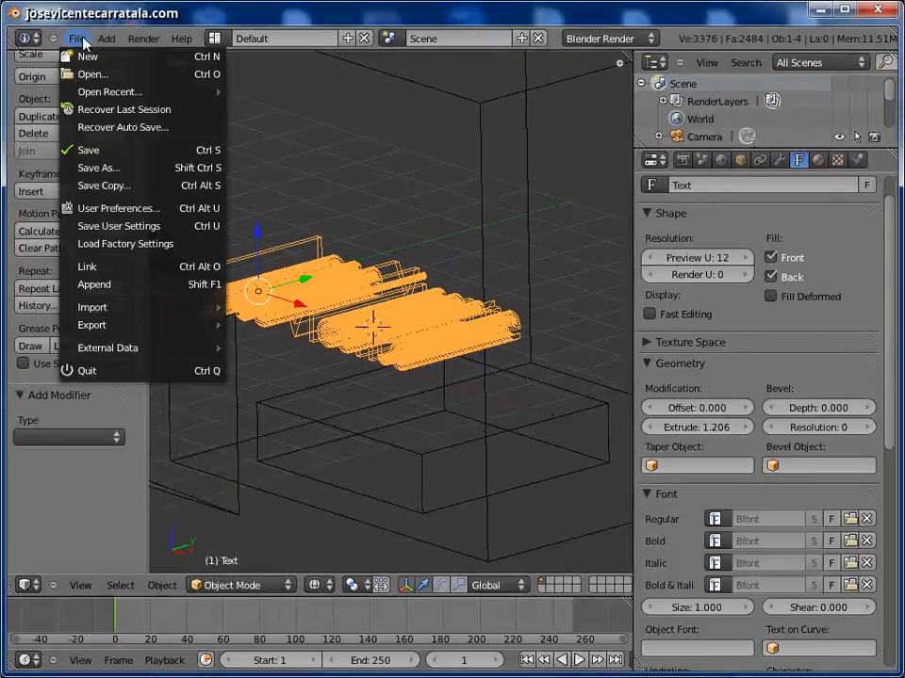
mouse_move(94, 324)
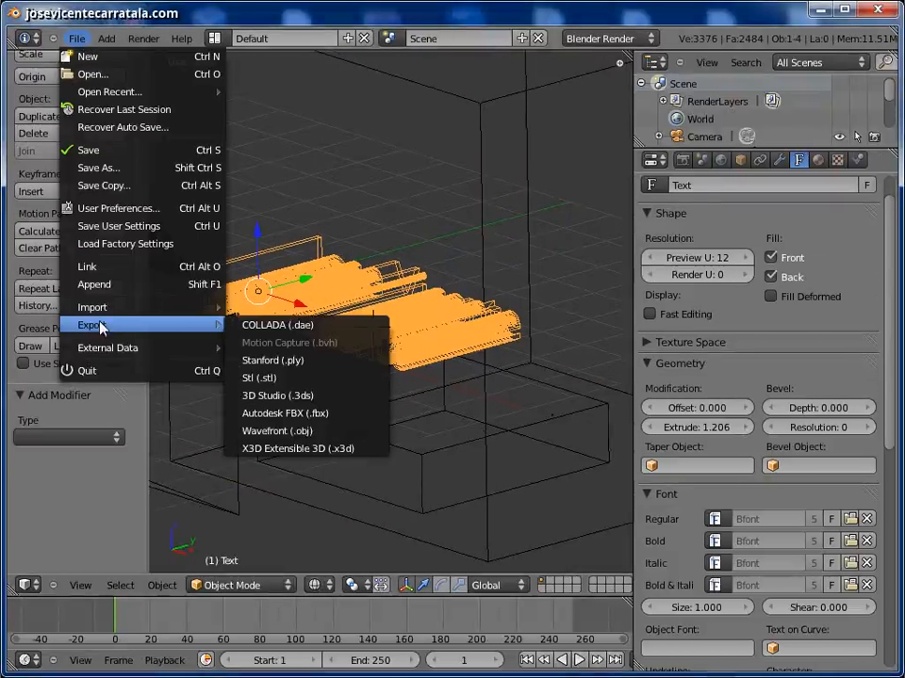
left_click(265, 431)
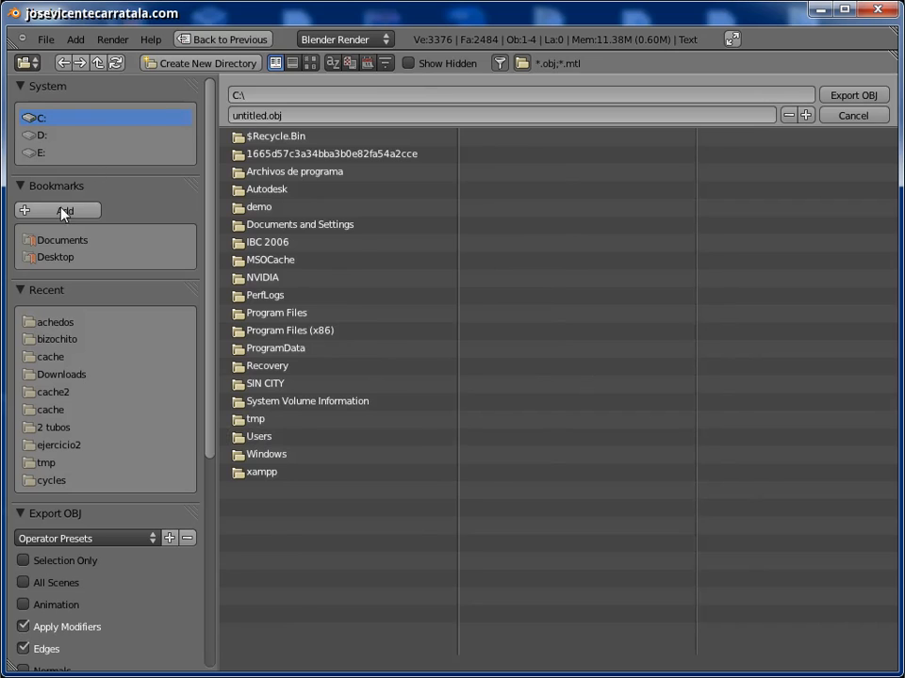
left_click(52, 258)
left_click(268, 115)
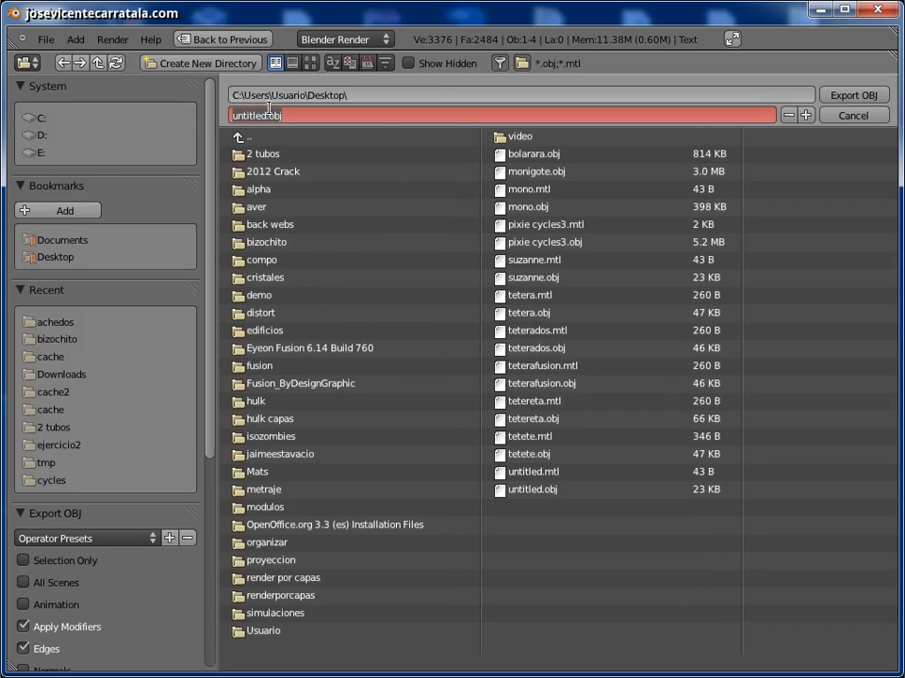
type("text")
type(".obg")
key("Return")
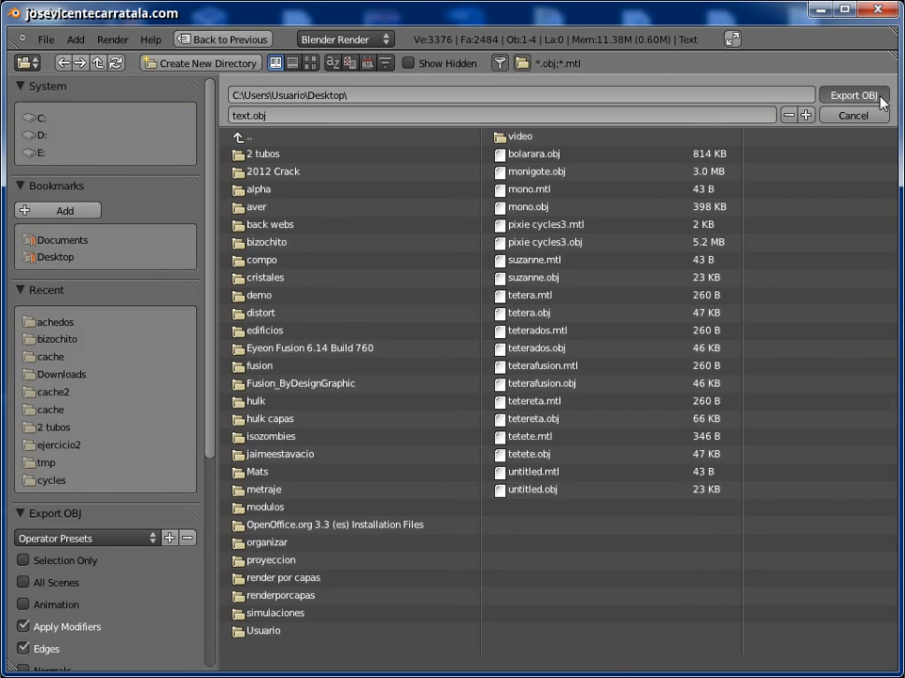
left_click(881, 102)
- Import the Wavefront file text.obj from the Desktop folder into the scene
left_click(75, 38)
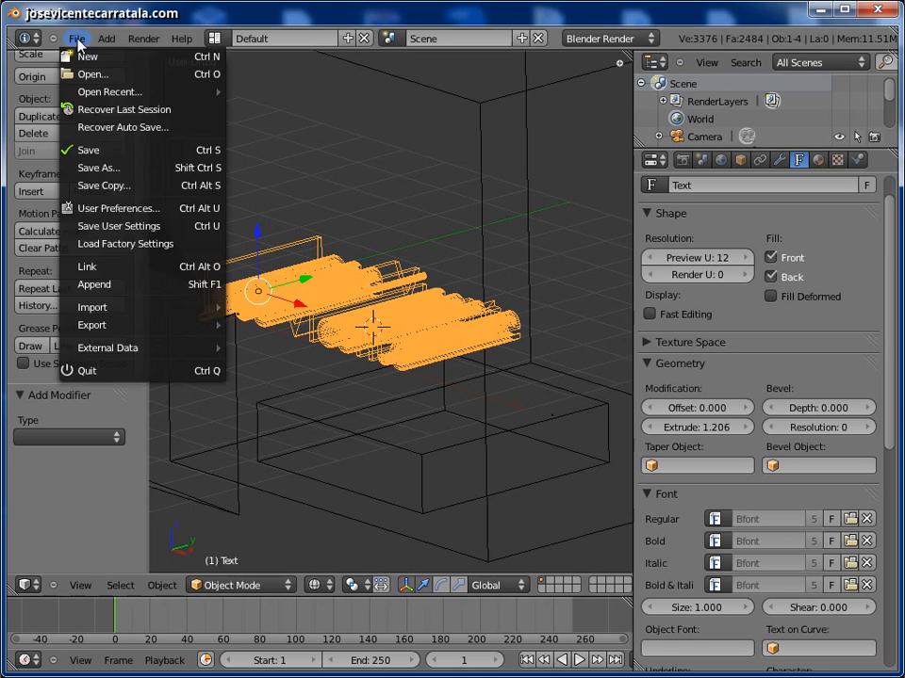
mouse_move(151, 307)
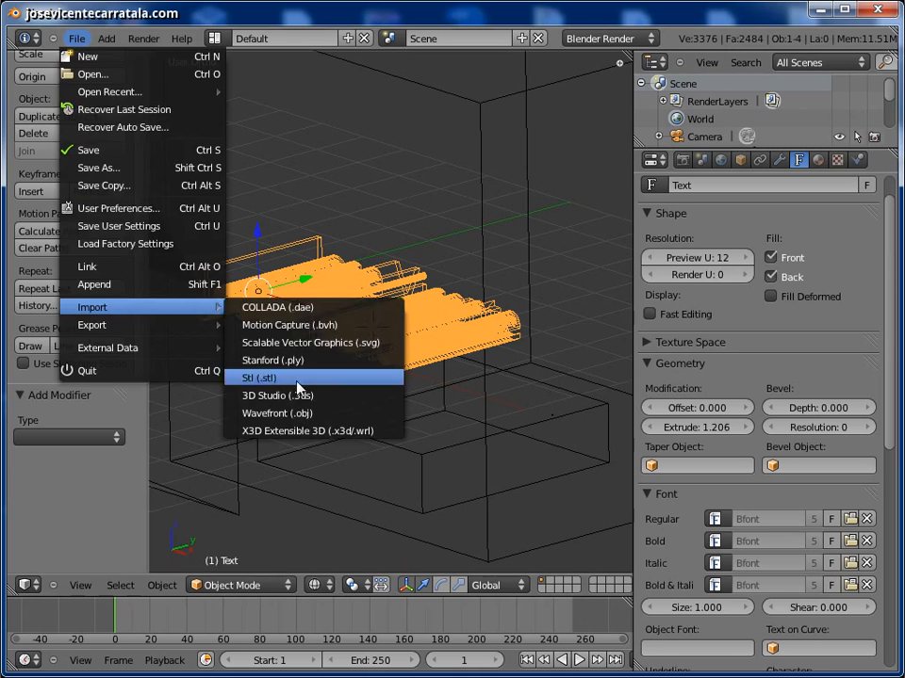
left_click(299, 414)
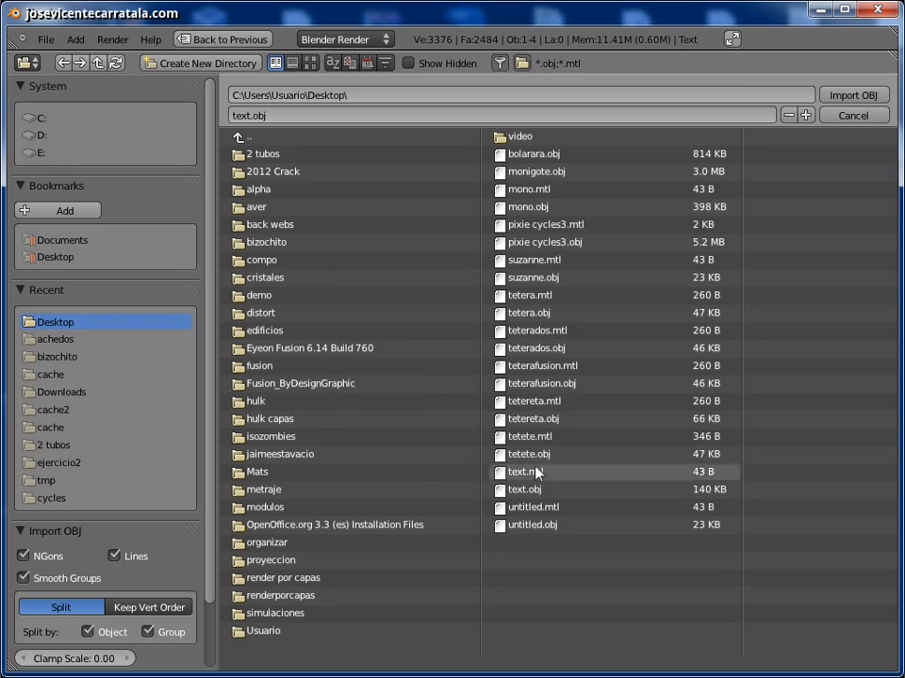
left_click(524, 491)
left_click(854, 95)
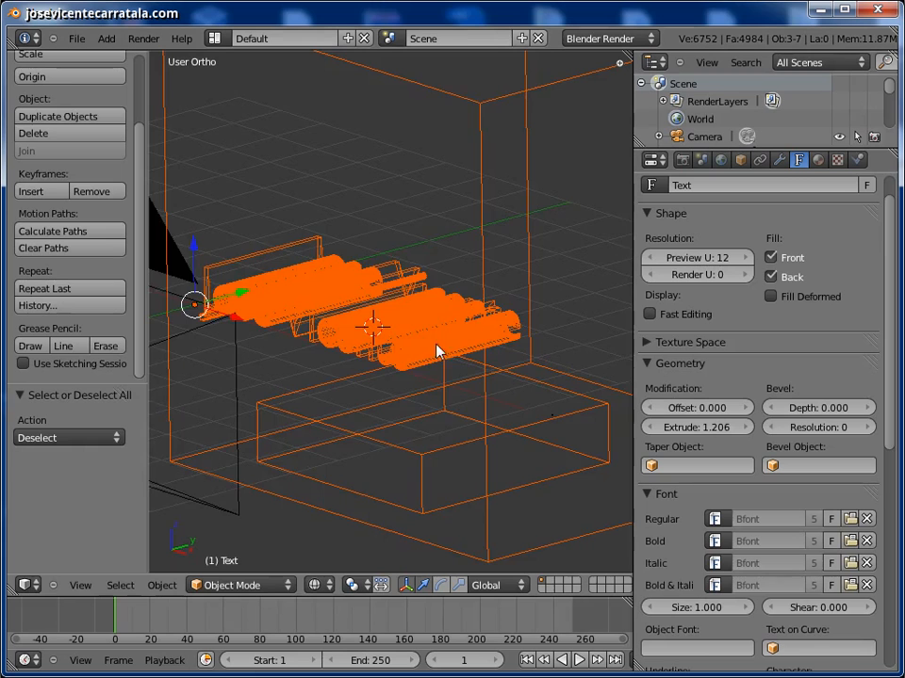
- Move the imported objects along the X axis by about 6.718 and another 9.017, clear of the originals
scroll(433, 353, "down", 2)
key("g")
key("x")
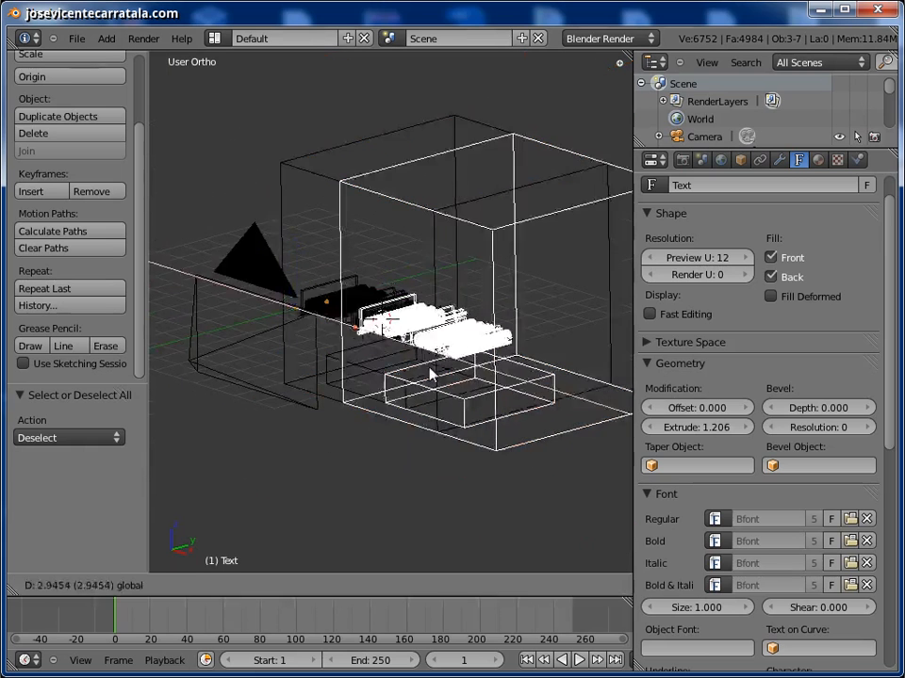
left_click(441, 356)
scroll(441, 357, "down", 3)
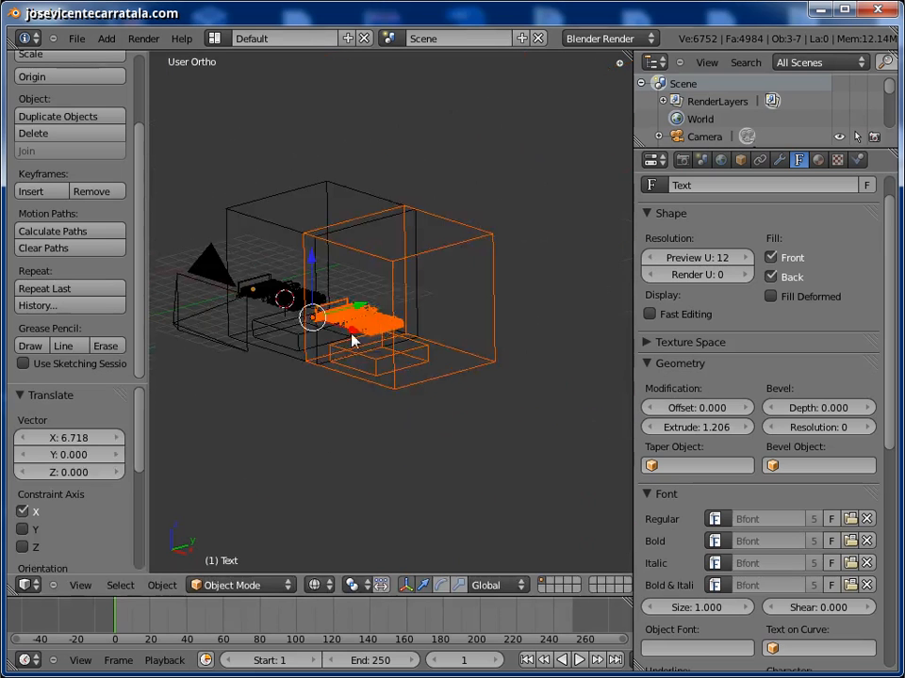
key("g")
key("x")
left_click(477, 422)
- Delete the imported large and flattened cubes, keeping only the imported text mesh
key("x")
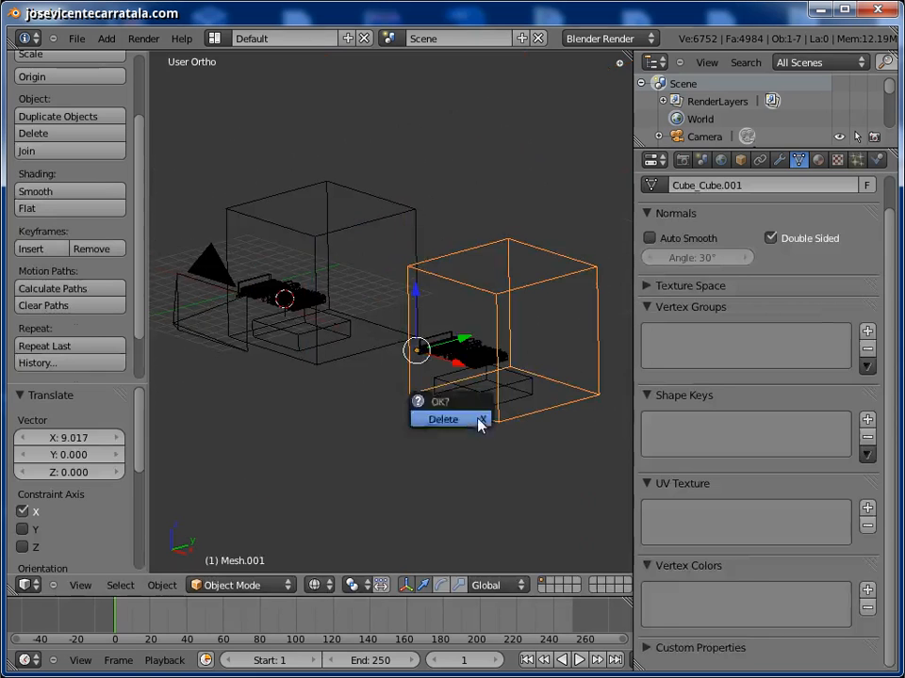
left_click(481, 421)
right_click(481, 403)
key("x")
left_click(481, 396)
right_click(481, 366)
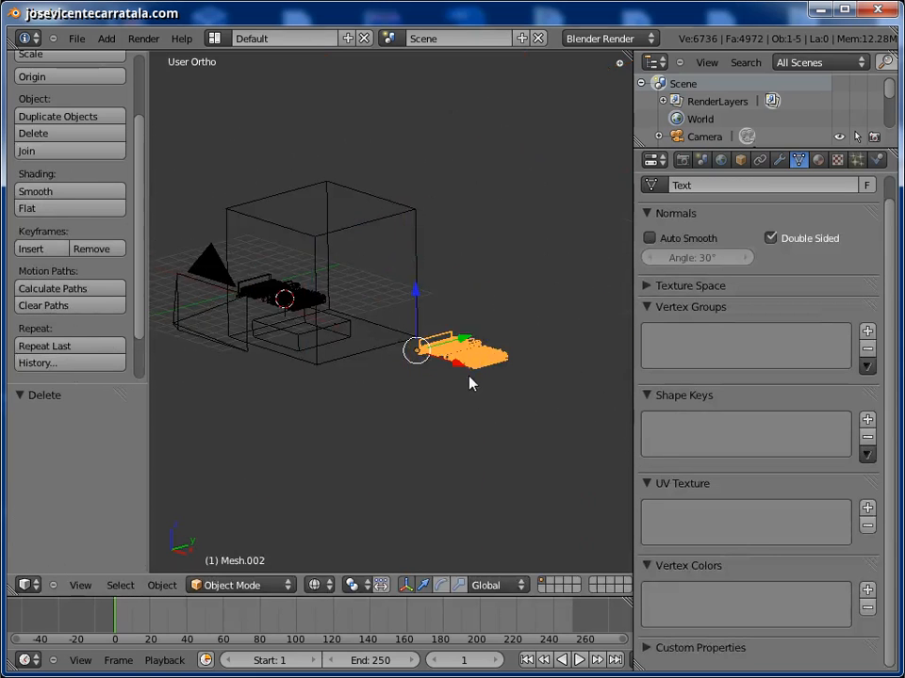
- Select the original text object inside the large cube and move it to the last layer
right_click(307, 309)
right_click(307, 309)
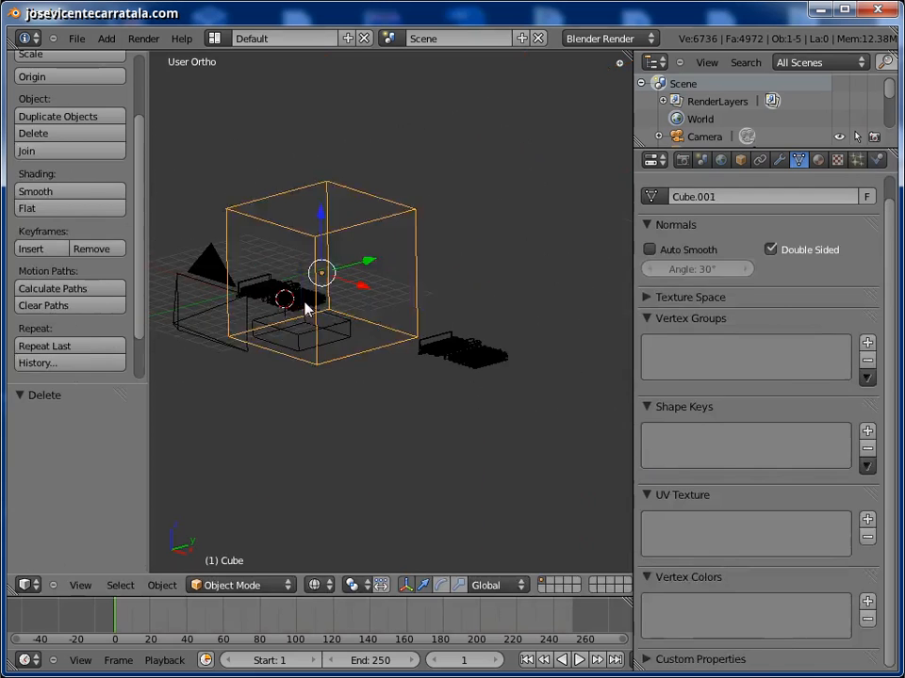
right_click(307, 309)
key("x")
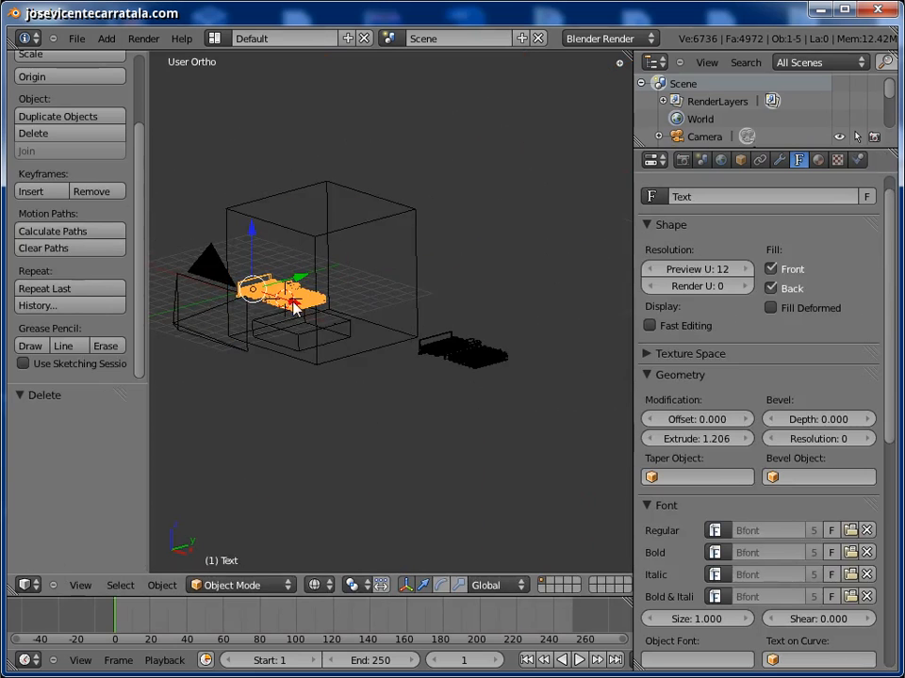
key("m")
left_click(542, 351)
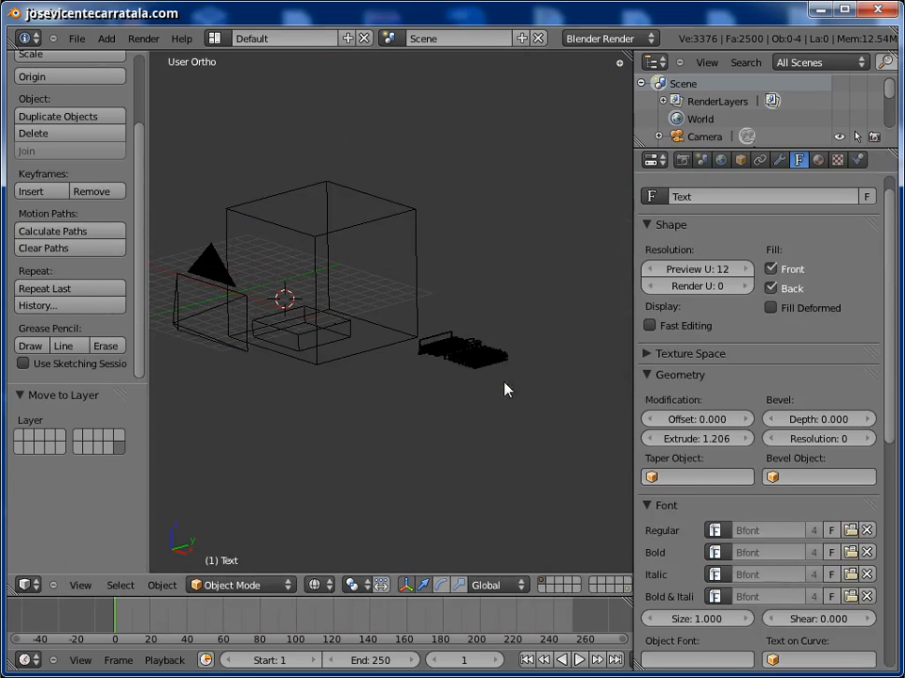
- Move the imported text mesh along the X axis by about -14.85, back over the flow emitter
right_click(495, 358)
left_click(876, 160)
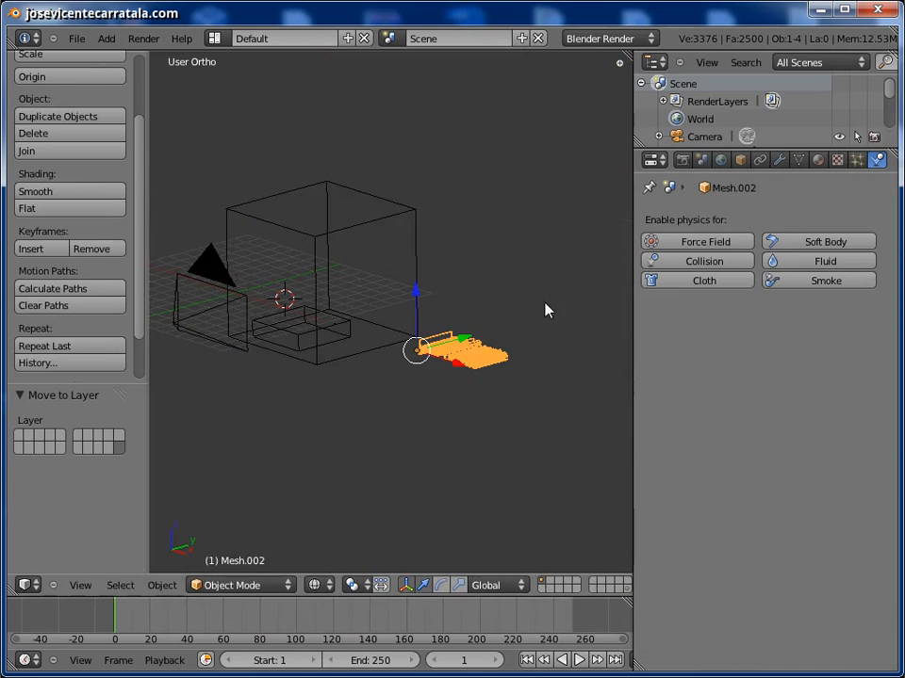
key("g")
key("x")
left_click(292, 299)
scroll(258, 326, "up", 4)
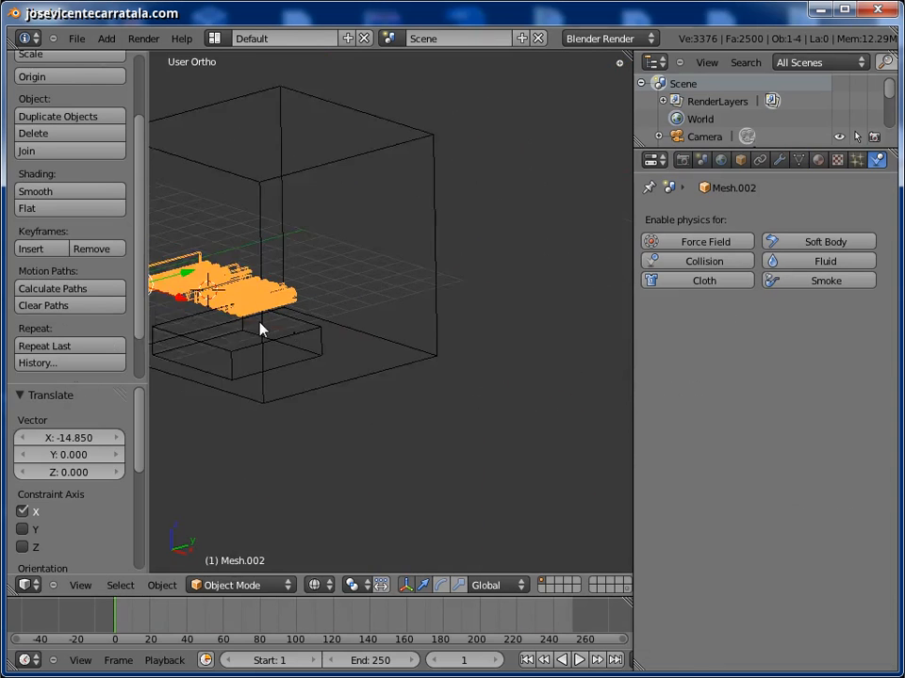
- Switch the viewport to solid shading and nudge the text mesh slightly further in the negative X direction
key("z")
mouse_move(260, 328)
middle_mouse_down()
mouse_move(483, 357)
mouse_move(424, 352)
middle_mouse_up()
scroll(424, 352, "up", 2)
key("g")
key("x")
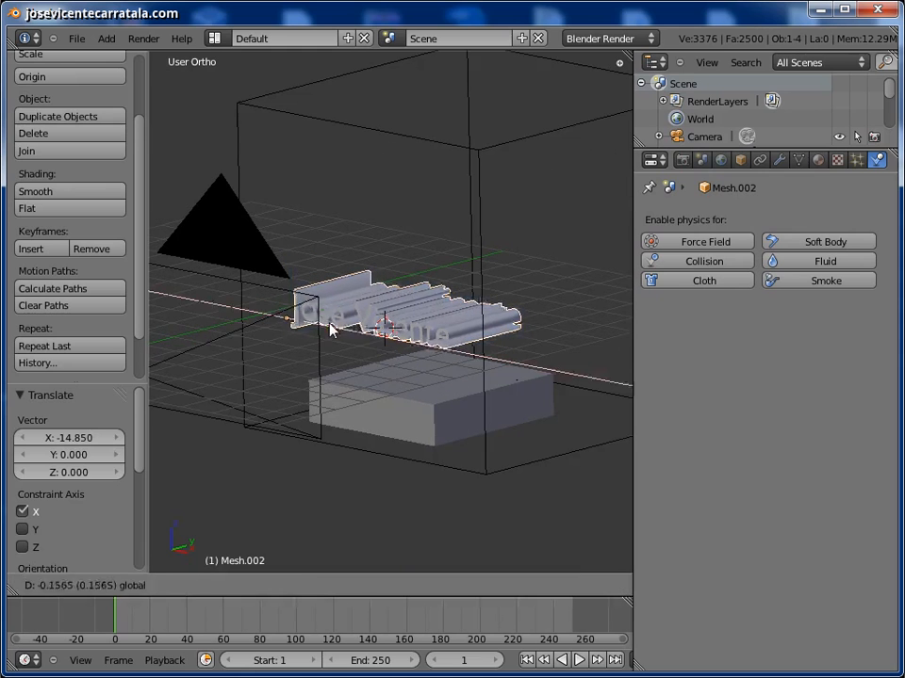
left_click(315, 328)
- Enable smoke physics on the text mesh and set its type to Collision
left_click(825, 281)
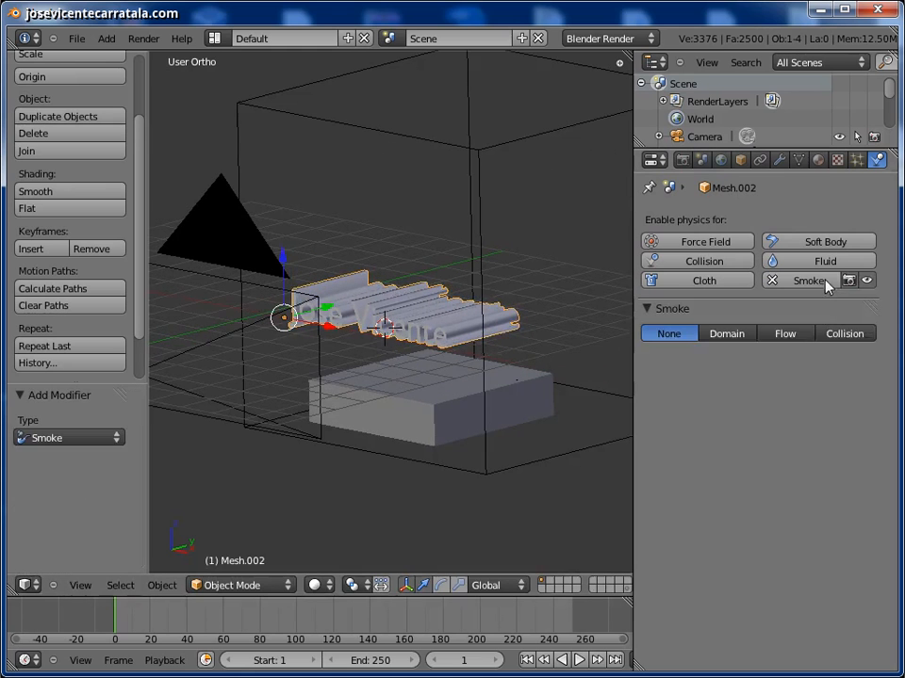
left_click(839, 335)
middle_click_drag(507, 329, 394, 316)
scroll(365, 316, "up", 3)
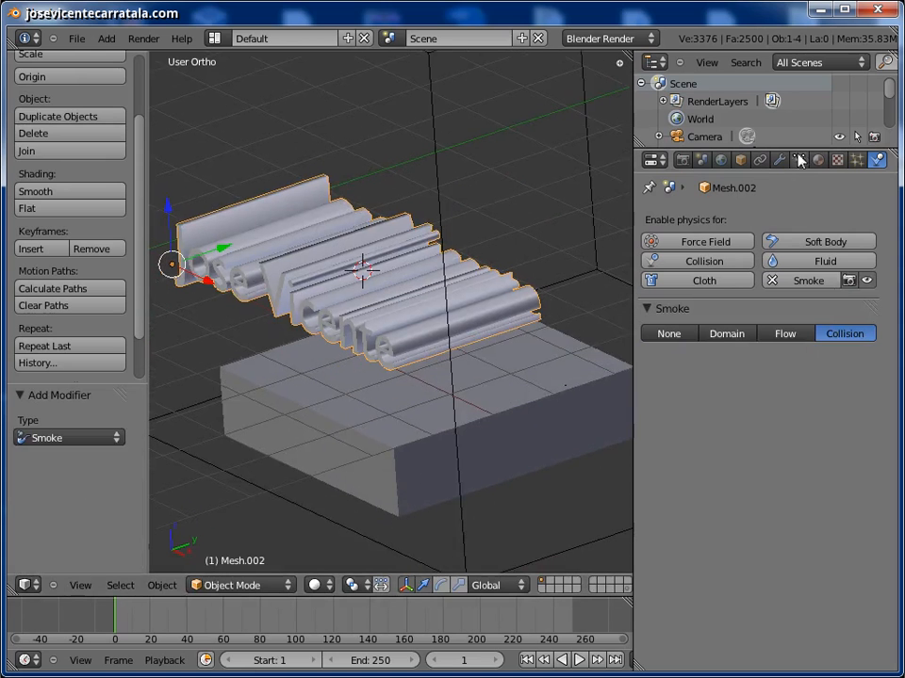
middle_click_drag(339, 256, 444, 337)
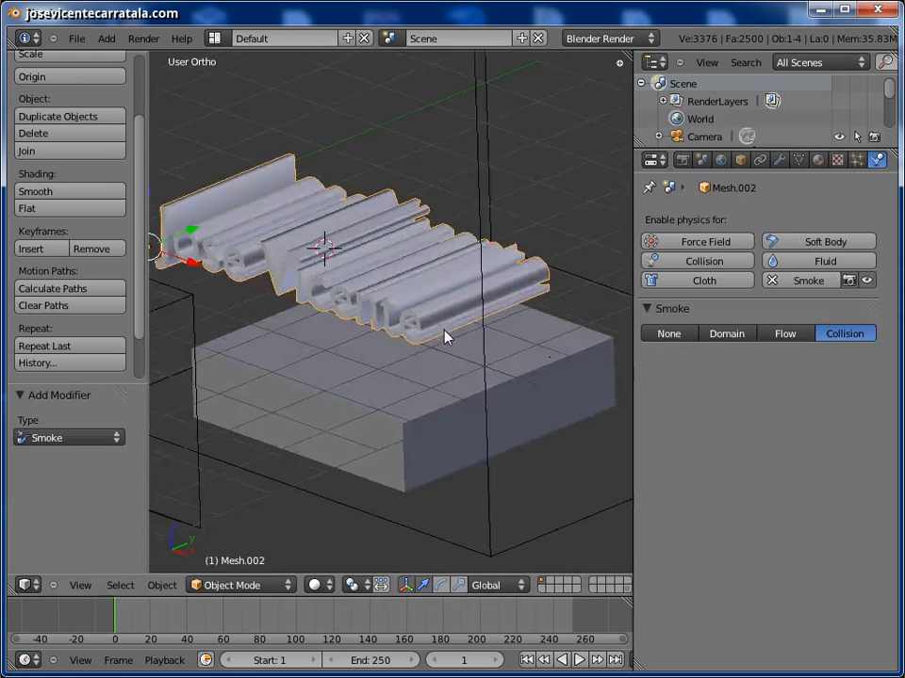
- Check the smoke physics settings of the flattened emitter and the large domain cube, ending with the text mesh selected
scroll(439, 364, "down", 3)
right_click(429, 368)
right_click(428, 372)
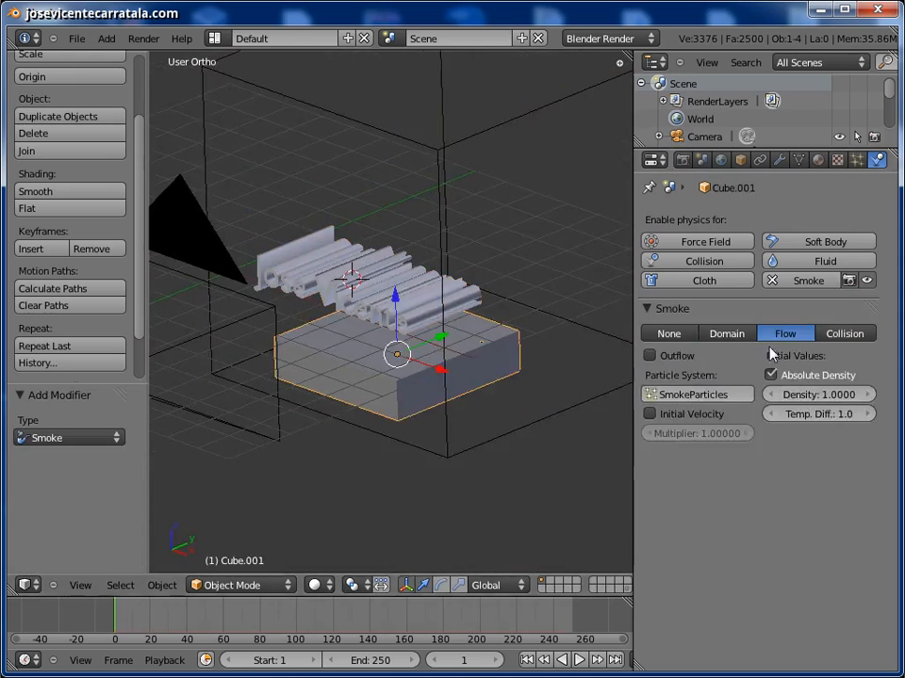
right_click(450, 450)
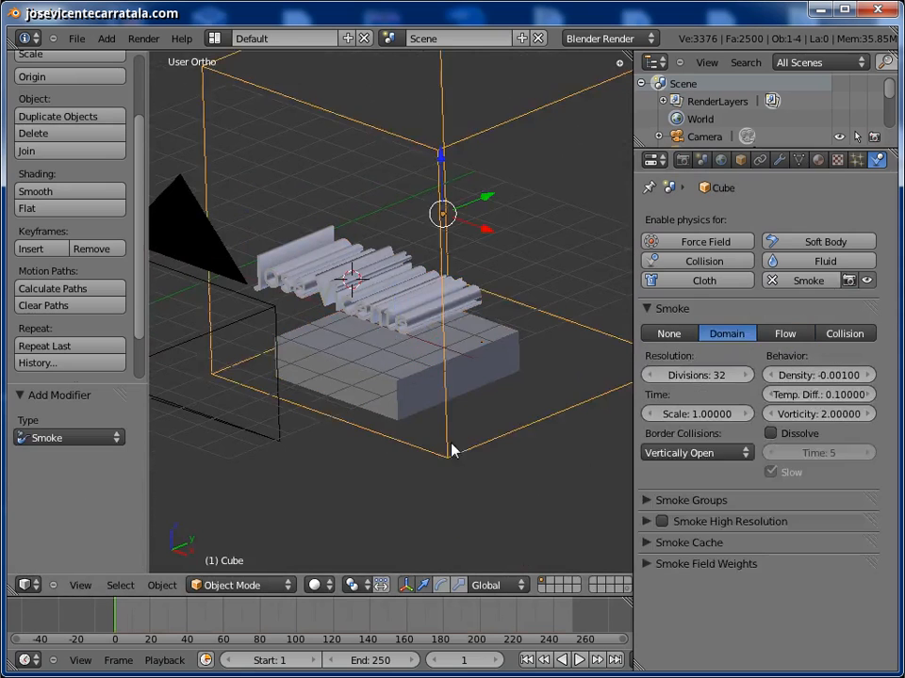
right_click(432, 311)
scroll(432, 311, "up", 1)
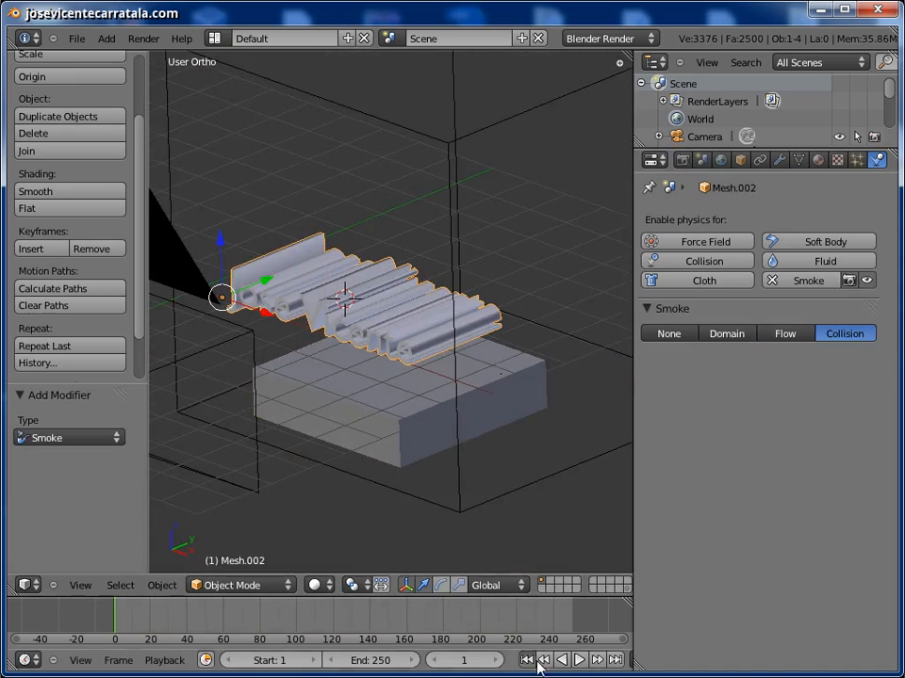
- Play the smoke simulation, watch it around the text and through the camera, and return to the first frame
left_click(577, 661)
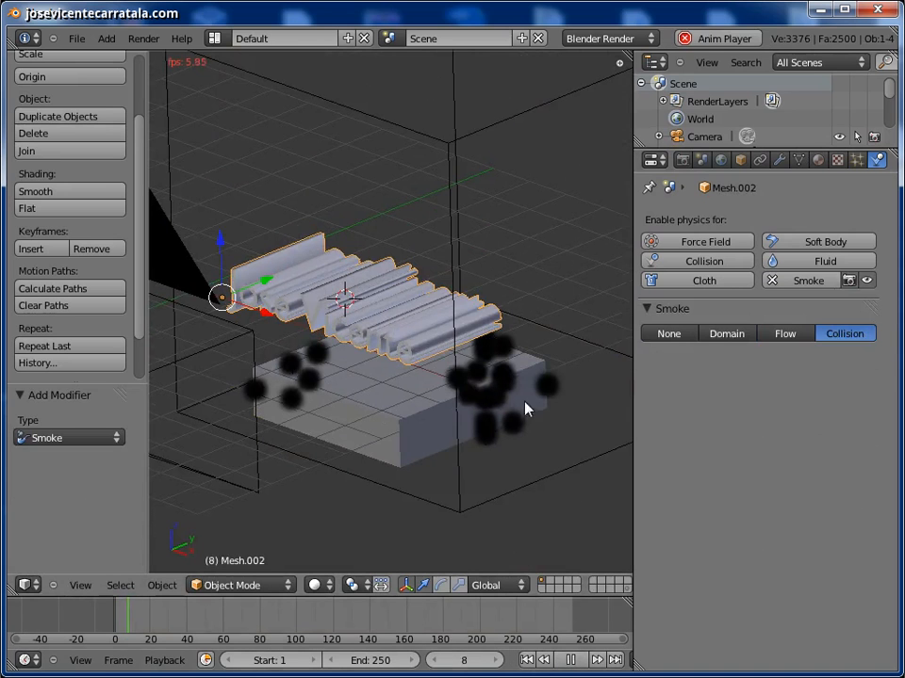
mouse_move(348, 371)
middle_mouse_down()
mouse_move(426, 366)
mouse_move(359, 359)
mouse_move(357, 398)
mouse_move(346, 383)
middle_mouse_up()
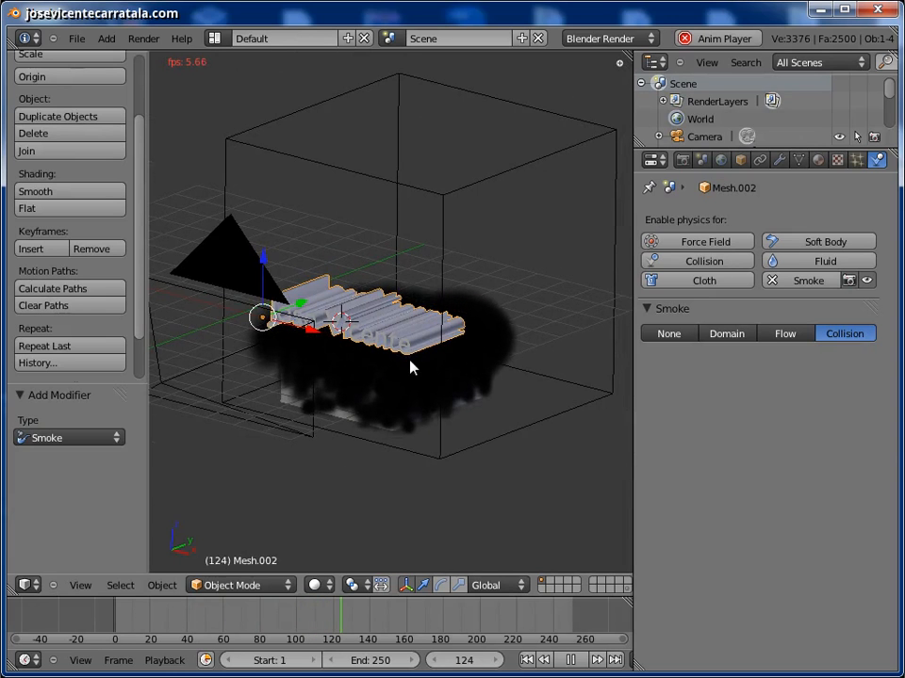
middle_click_drag(397, 356, 440, 334)
scroll(440, 335, "up", 2)
key("KP_0")
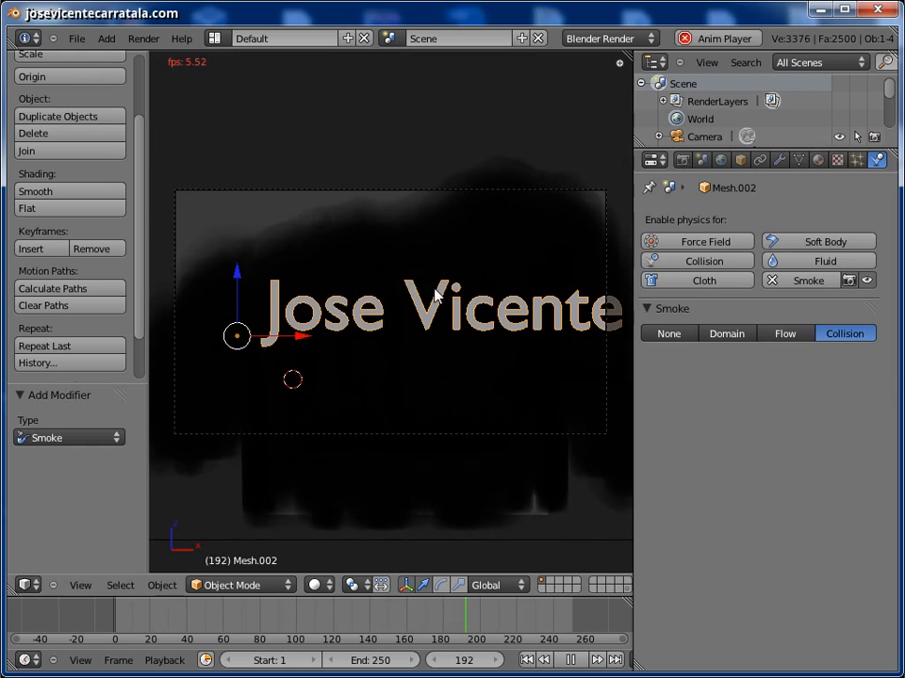
left_click(568, 659)
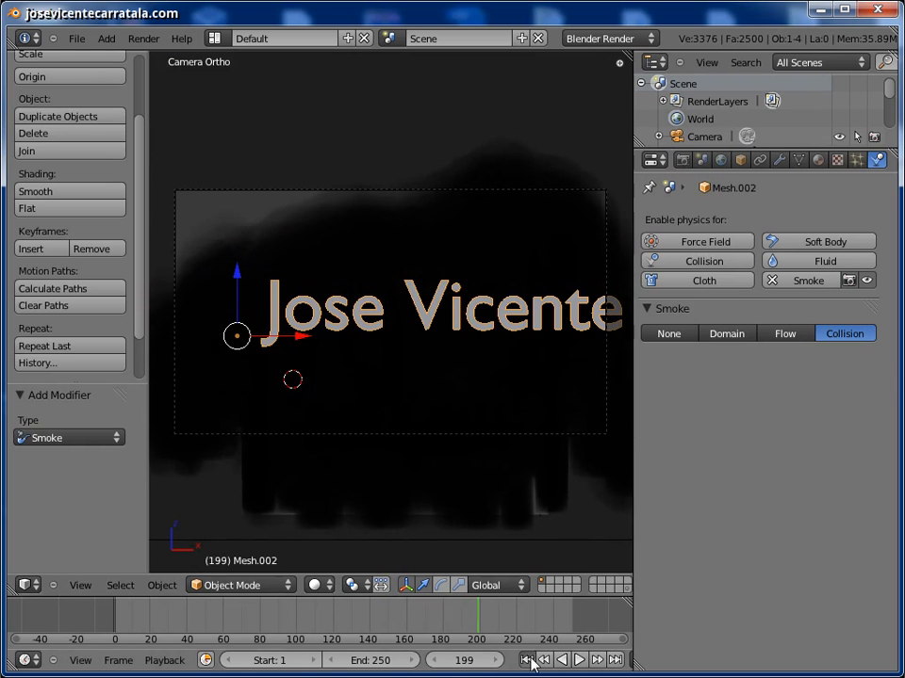
left_click(525, 660)
- Scale the smoke domain cube along the Y axis to about 0.454
middle_click_drag(475, 384, 429, 273)
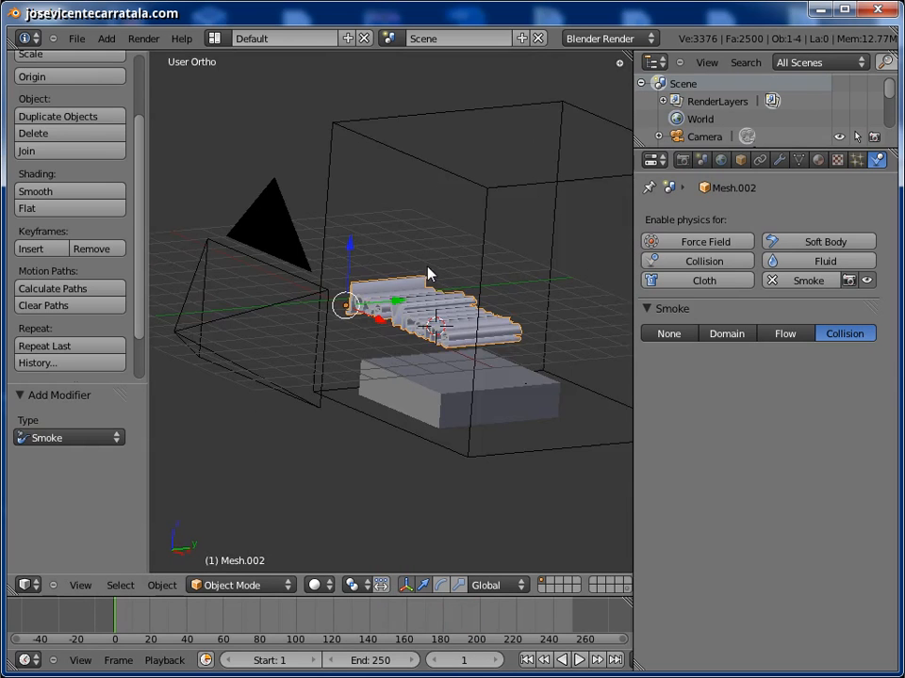
middle_click_drag(484, 274, 479, 487)
right_click(480, 457)
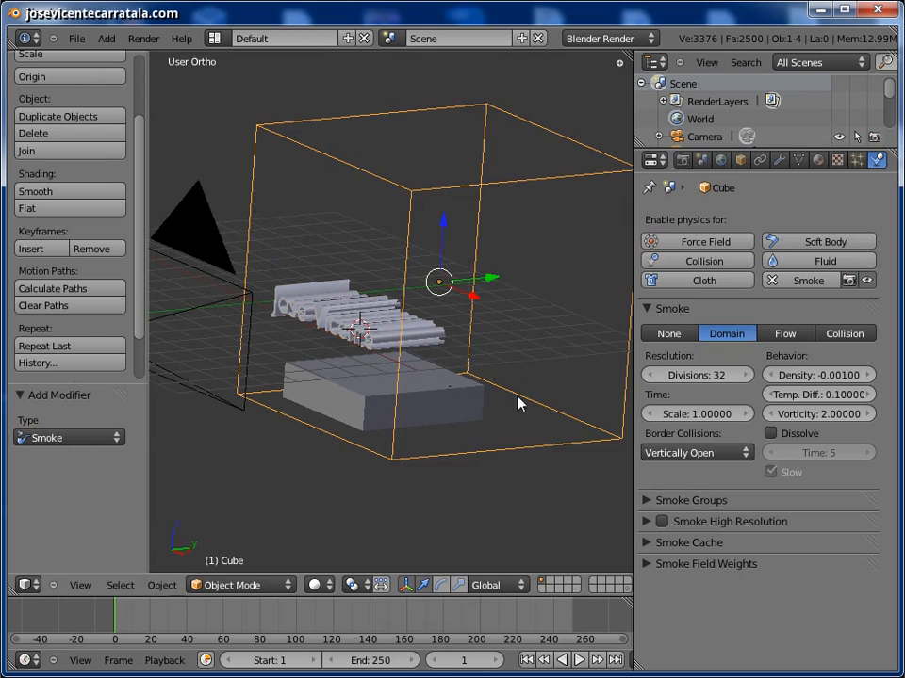
key("s")
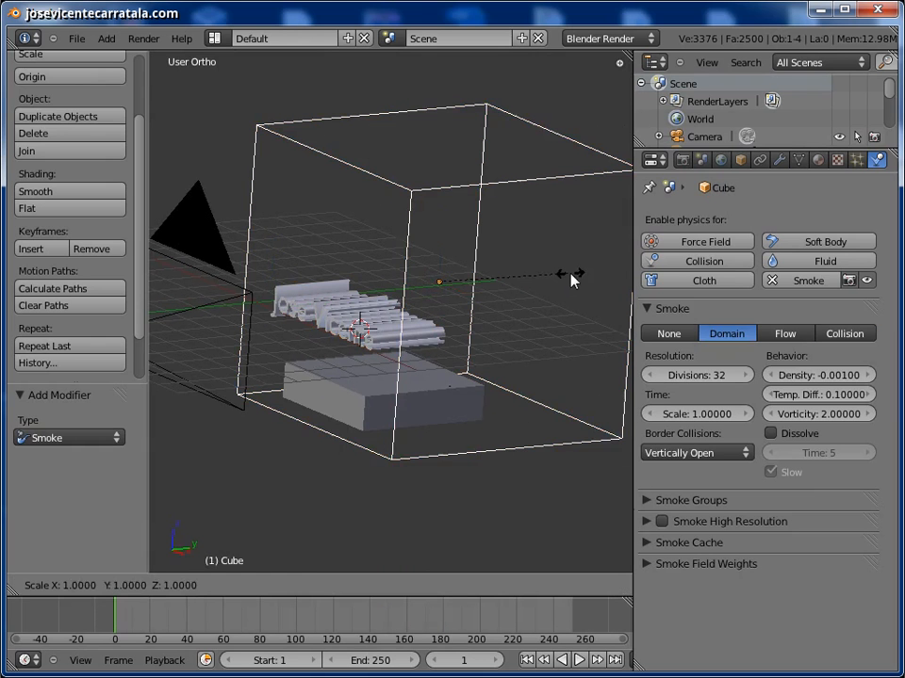
key("y")
left_click(495, 288)
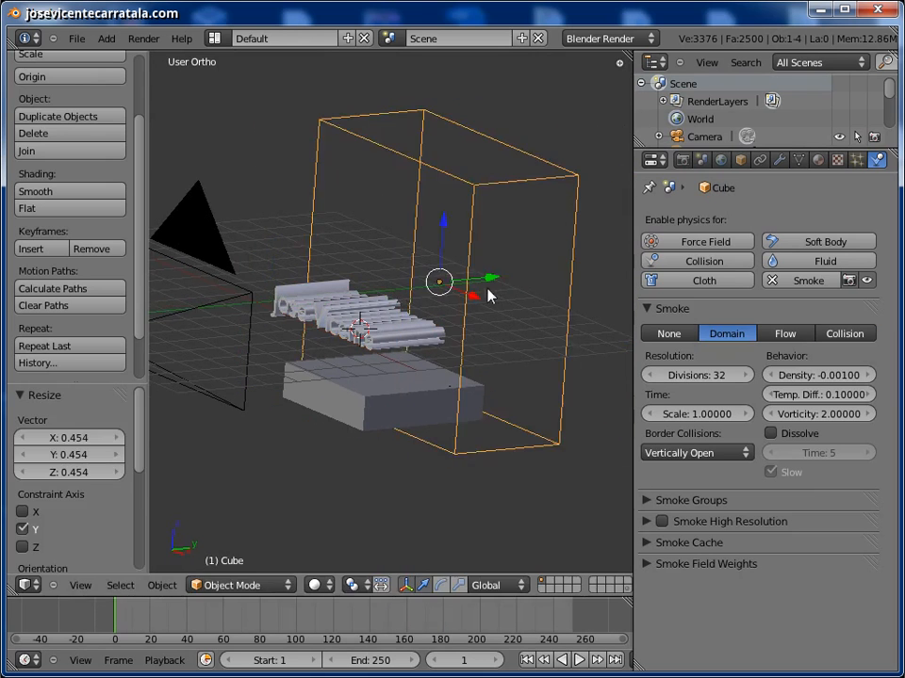
- Move the smoke domain along the Y axis by about -1.826, toward the text mesh
middle_click_drag(491, 295, 448, 292)
key("g")
key("y")
left_click(435, 283)
- Scale the smoke domain along Y to about 0.694 and move it along Y by about -0.83
key("s")
key("y")
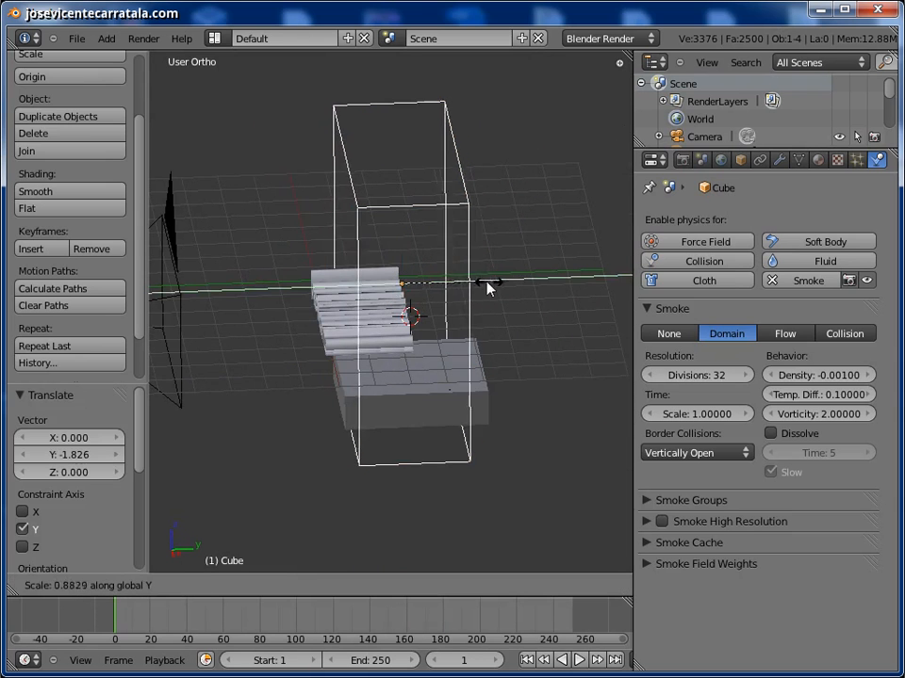
left_click(451, 289)
key("g")
key("y")
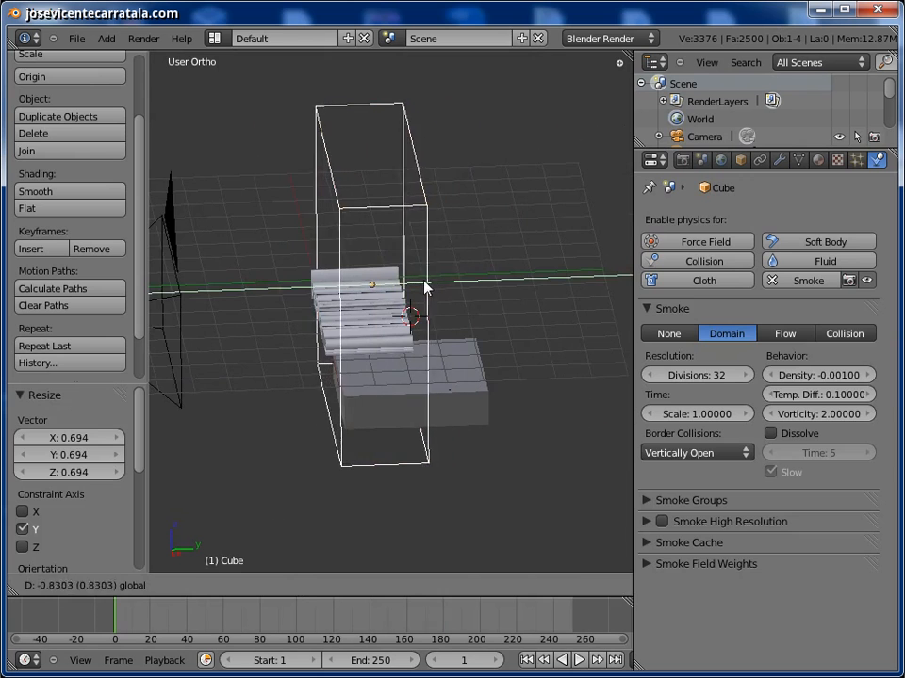
left_click(424, 288)
- Scale the text mesh along the Y axis by about 1.418 so it spans the domain's depth
middle_click_drag(424, 288, 366, 335)
right_click(364, 336)
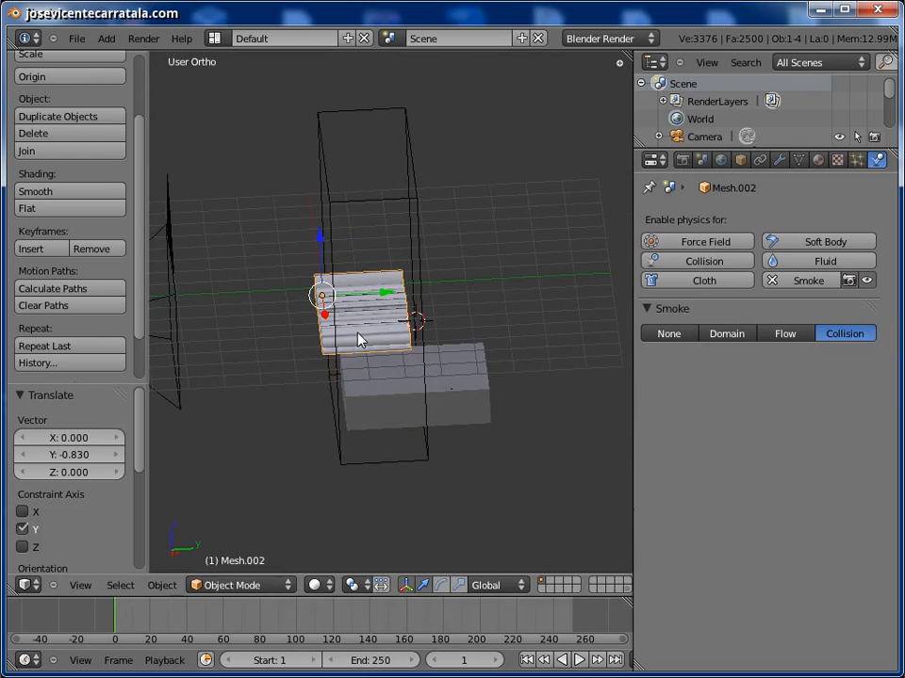
key("s")
key("y")
left_click(417, 320)
- In camera view, move the camera about 0.576 along X and 0.016 along Z to frame the whole text
middle_click_drag(414, 316, 414, 357)
key("KP_0")
scroll(413, 355, "down", 2)
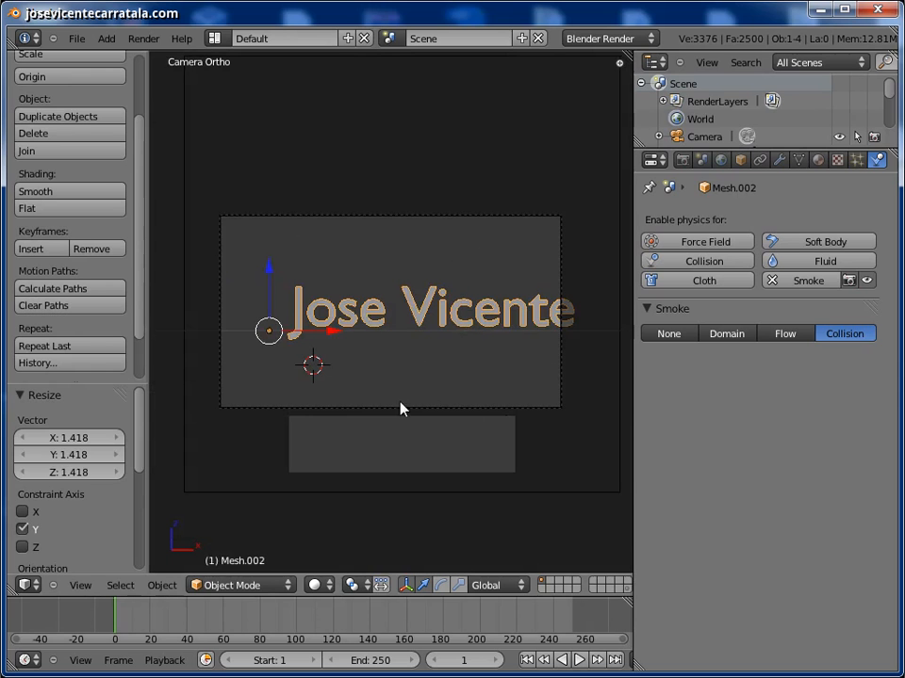
right_click(400, 408)
right_click(402, 409)
key("g")
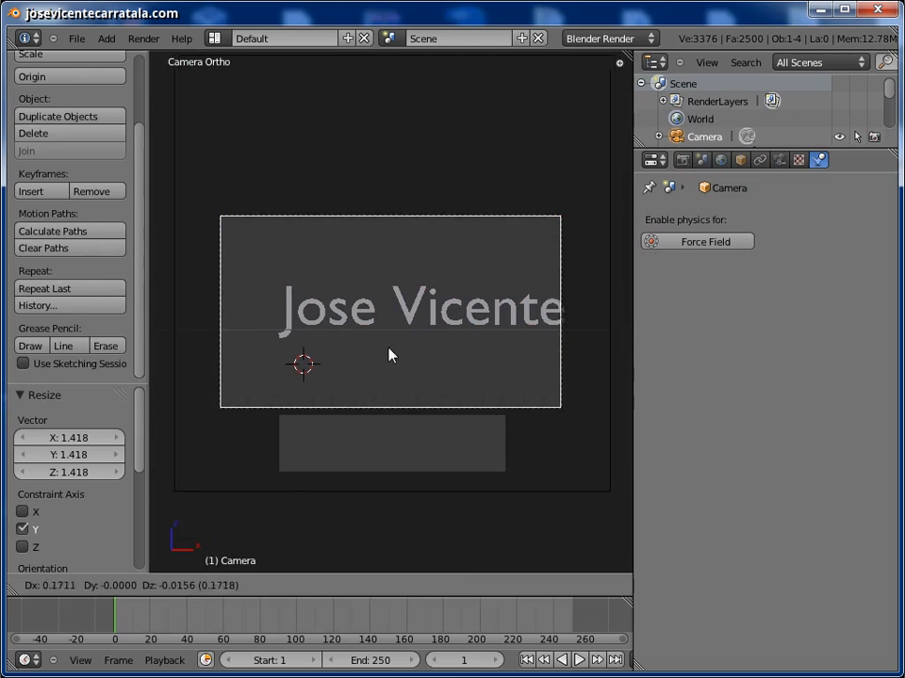
left_click(408, 355)
- Move the flattened smoke emitter along the X axis by about 0.389, centring it below the camera frame
right_click(420, 450)
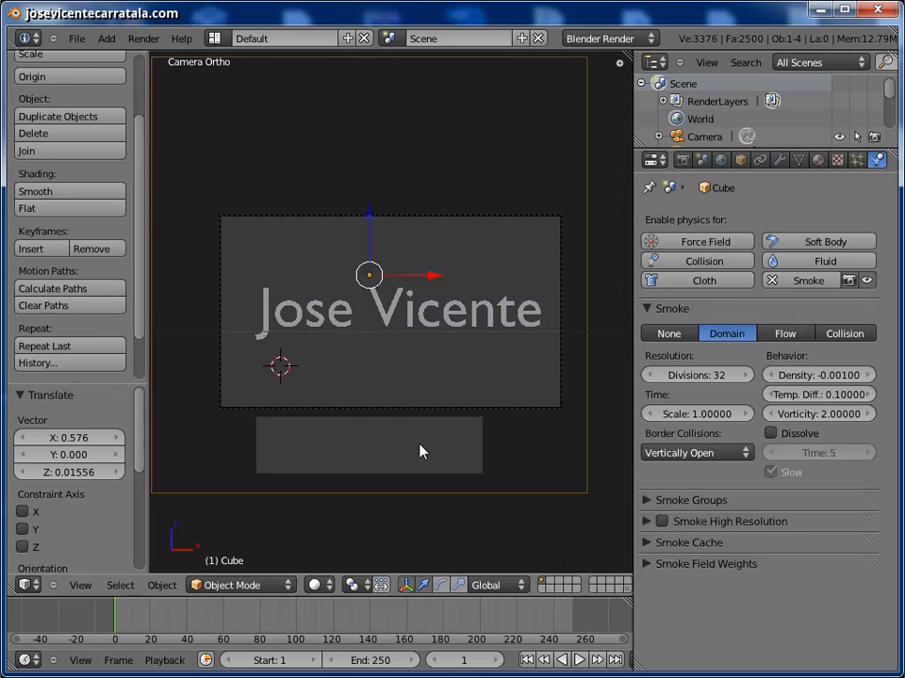
right_click(424, 451)
key("g")
key("x")
left_click(475, 436)
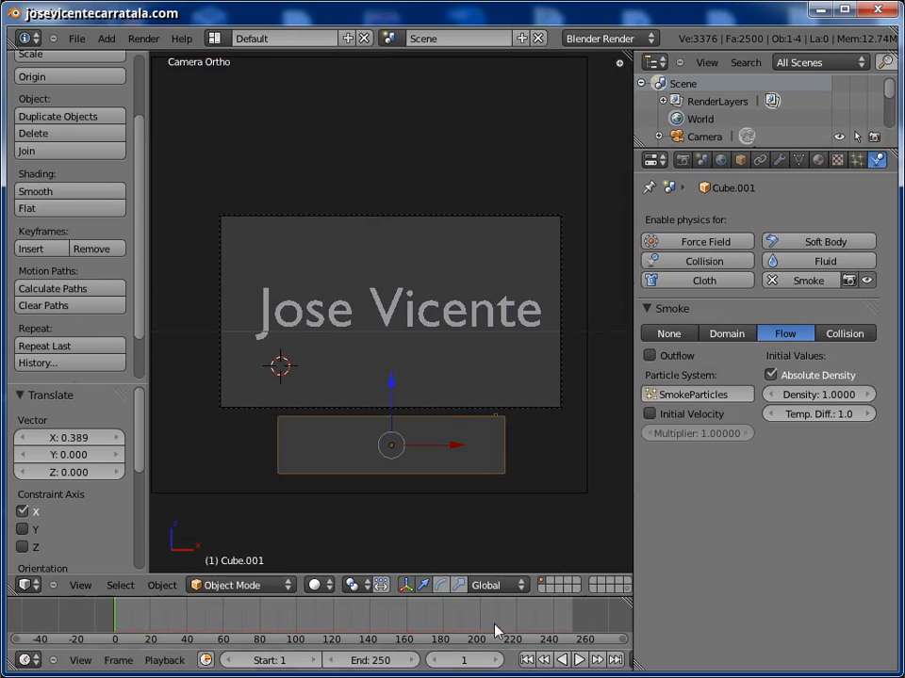
- Play the smoke simulation in camera view to check the flow around the text, and return to the first frame
left_click(579, 659)
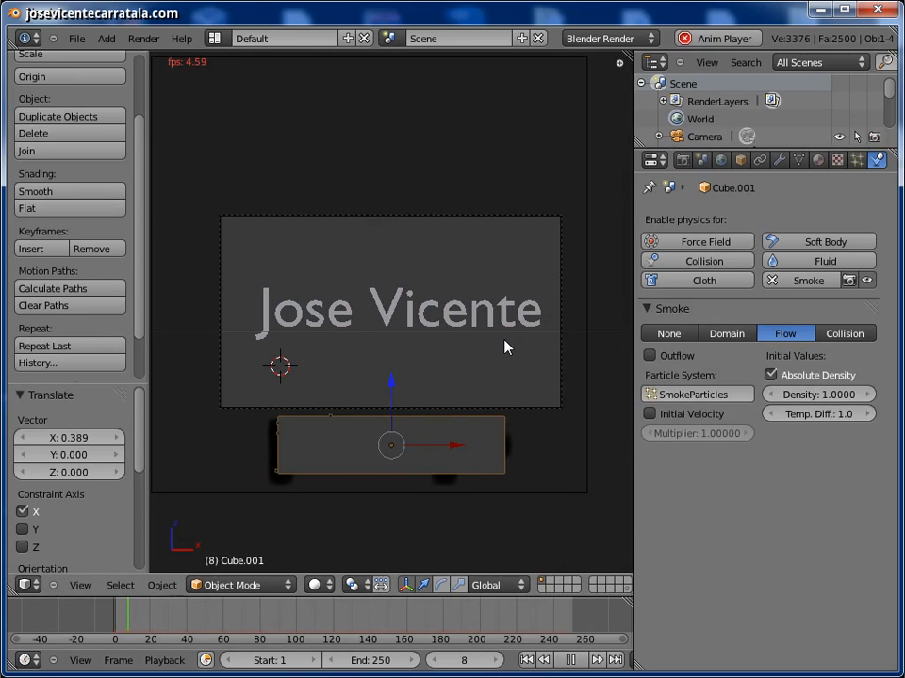
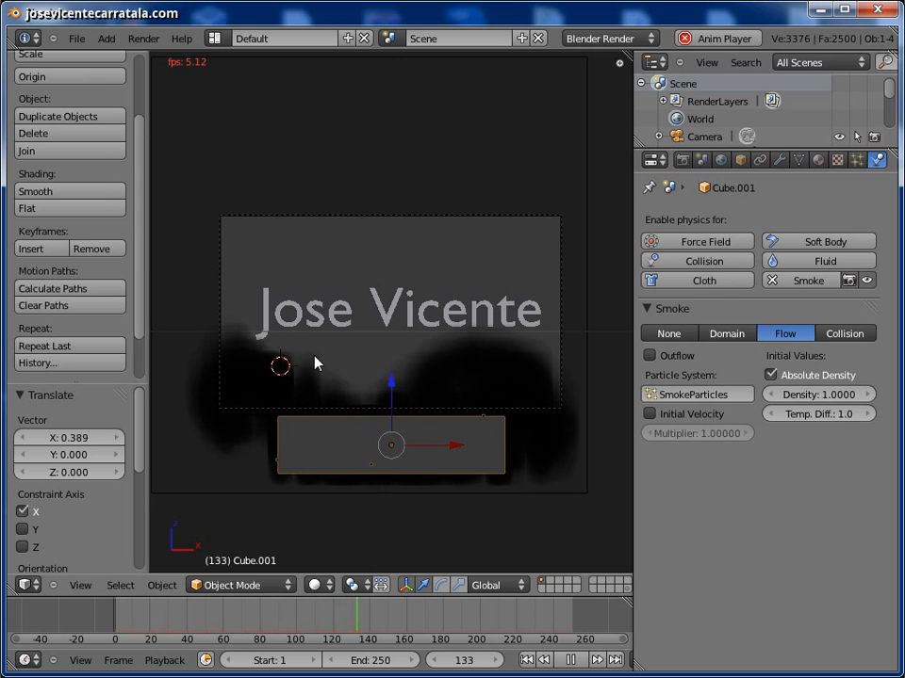
scroll(318, 388, "up", 1)
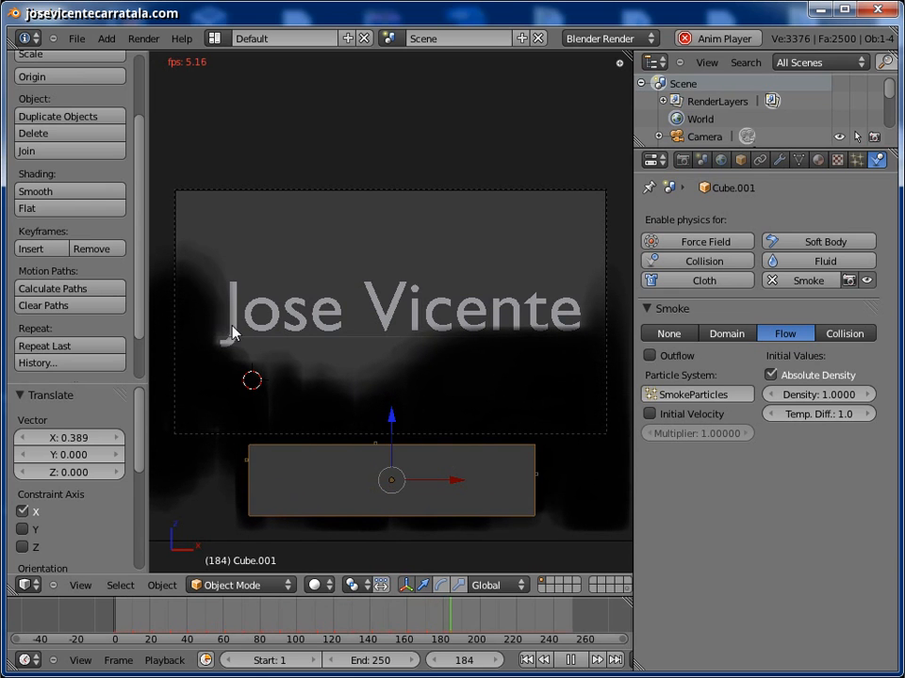
key("Escape")
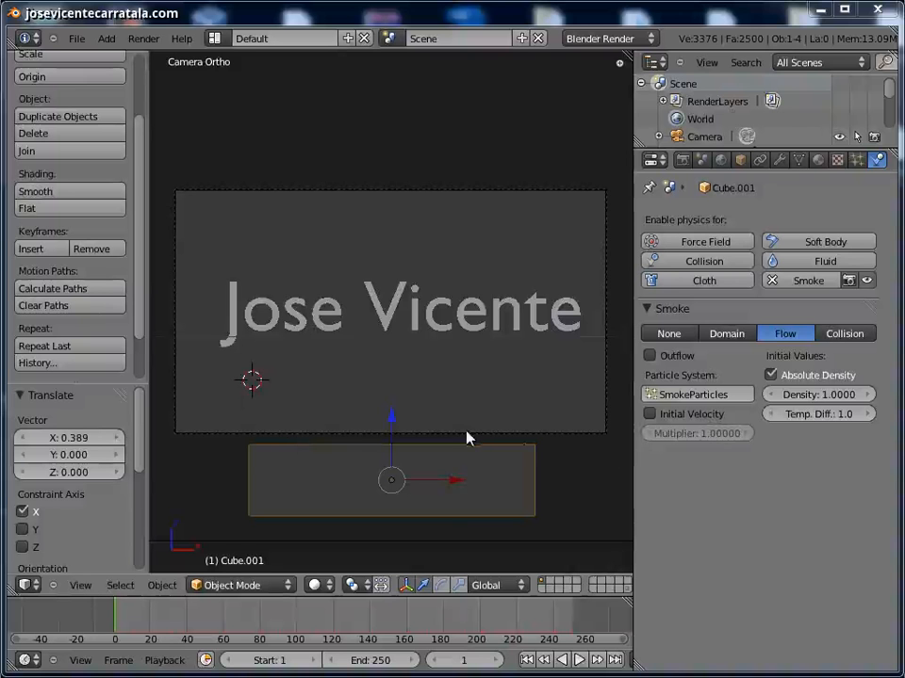
- Adjust the flow emitter's initial density and temperature difference
right_click(440, 476)
right_click(443, 476)
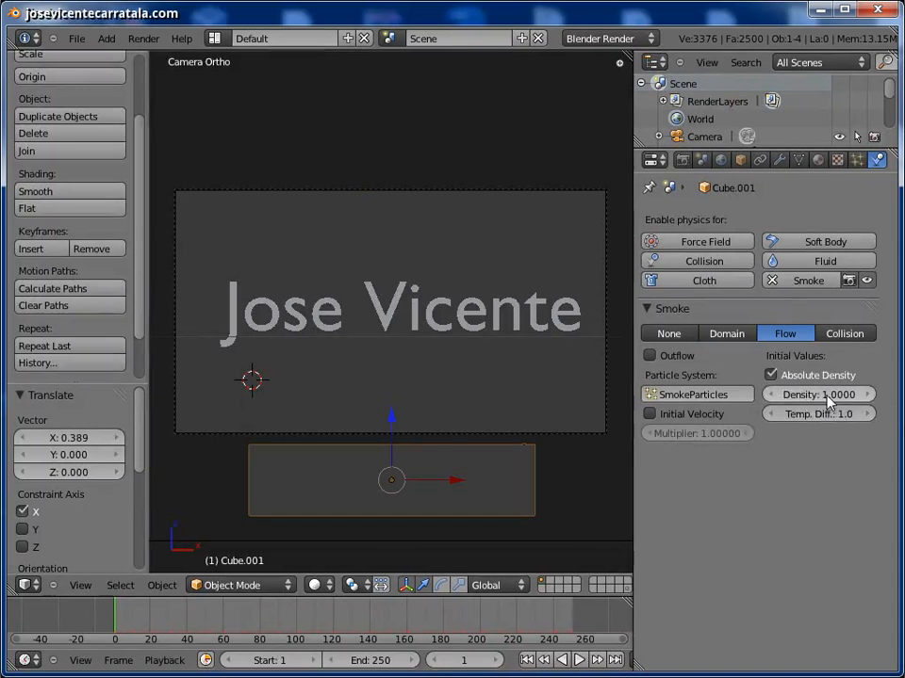
left_click_drag(828, 401, 893, 414)
left_click_drag(815, 416, 850, 423)
- Set the smoke domain's time scale to 1.5, density to 0.419 and temperature difference to 0.92, and play the simulation
right_click(554, 539)
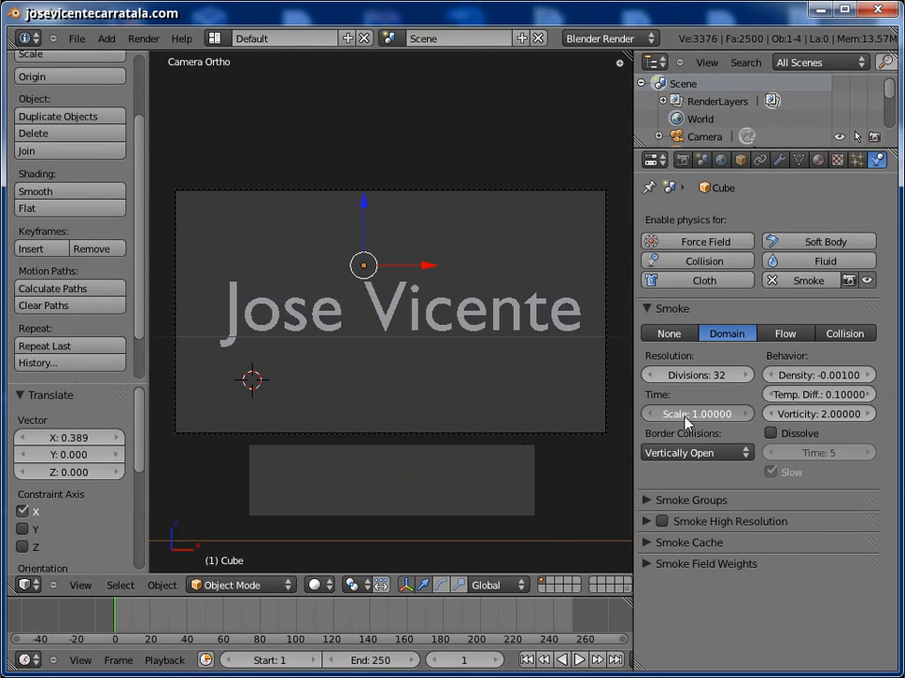
left_click_drag(682, 423, 835, 381)
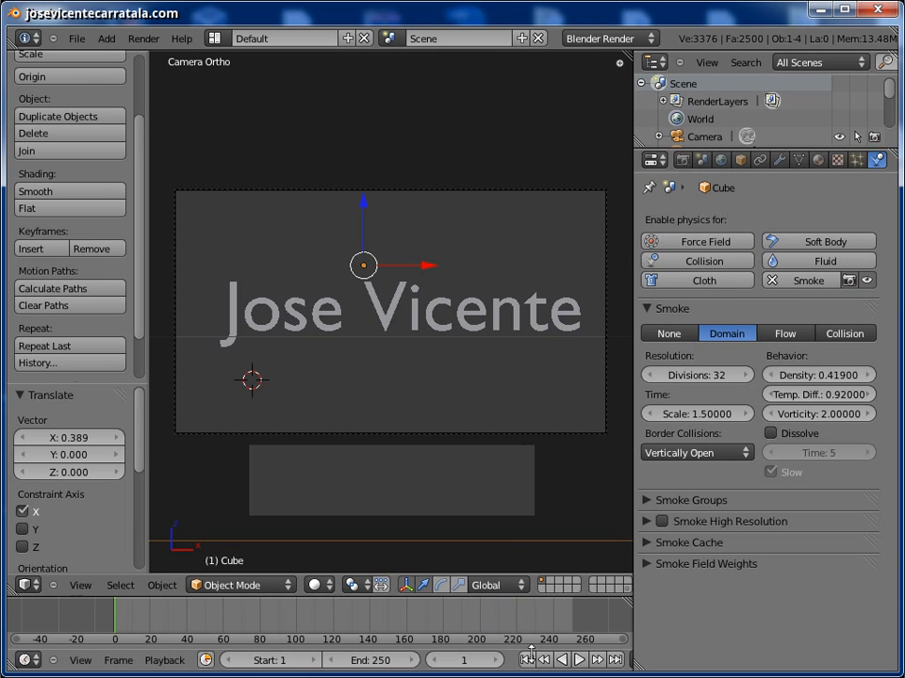
left_click(576, 660)
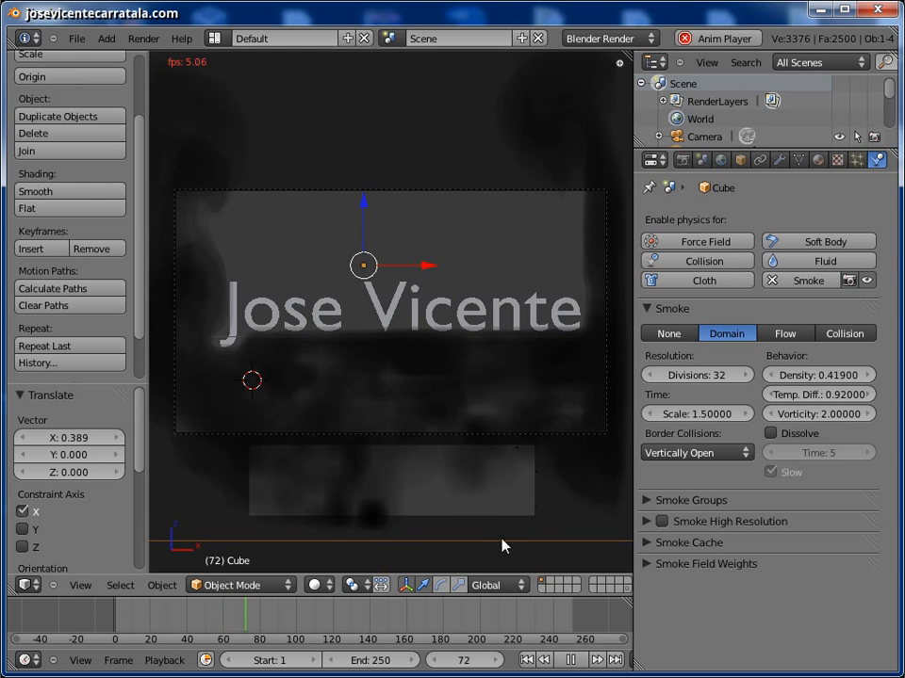
left_click(570, 659)
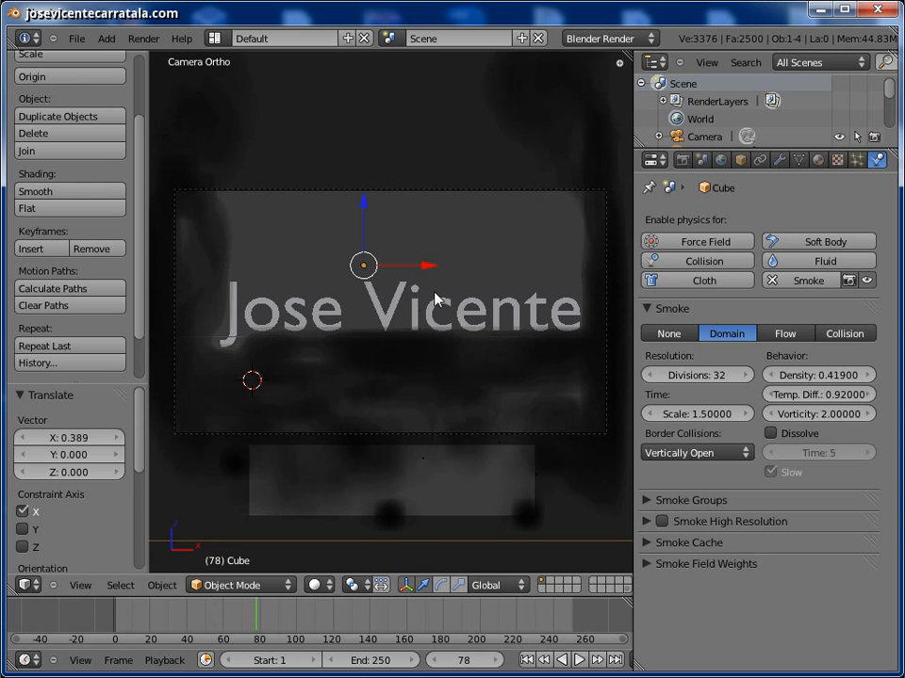
- Scale the smoke domain along Z by about 0.496 and move it down about 1.082 along Z
middle_click_drag(438, 299, 394, 320)
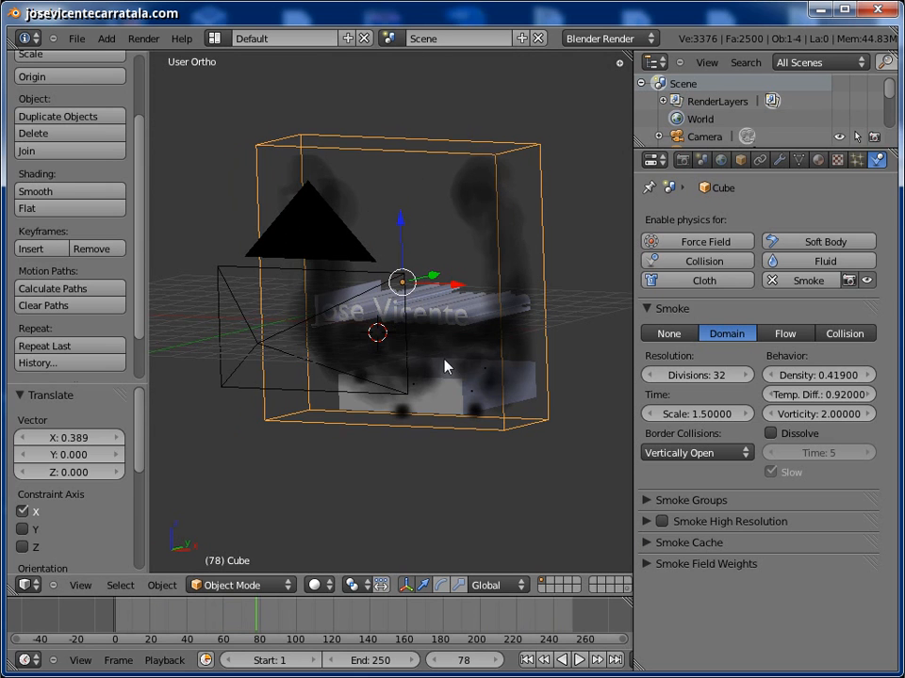
key("s")
key("z")
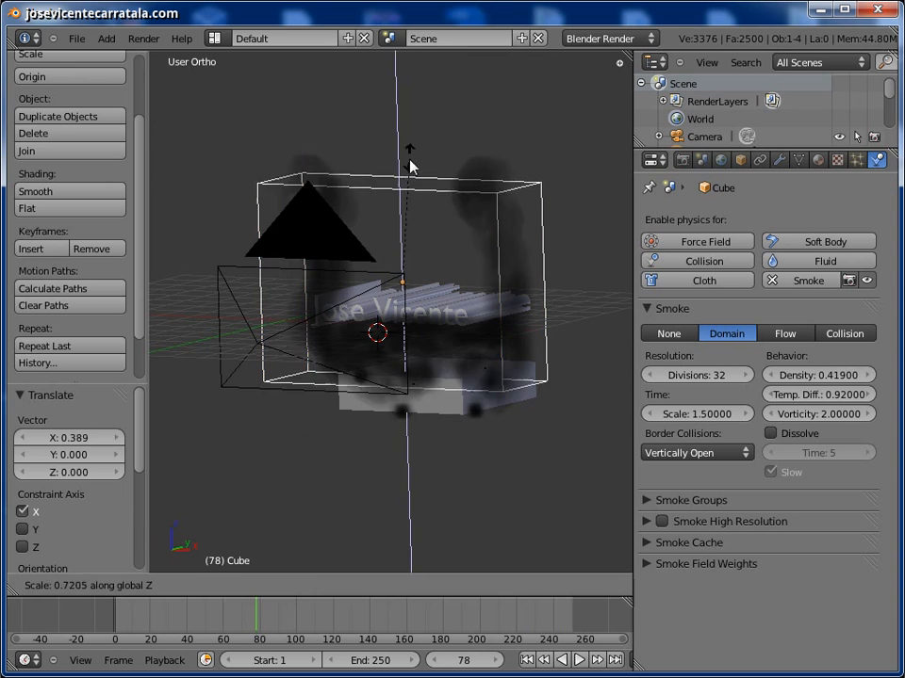
left_click(408, 199)
key("g")
key("z")
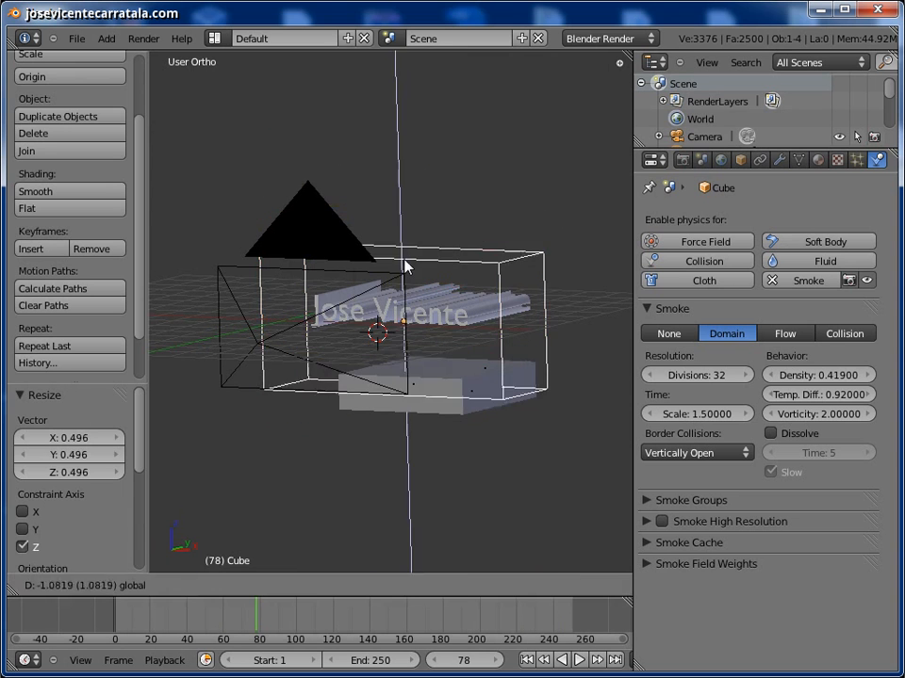
left_click(407, 264)
- In camera view, stretch the smoke domain along Z and adjust its height so it encloses both the camera frame and the emitter
key("KP_0")
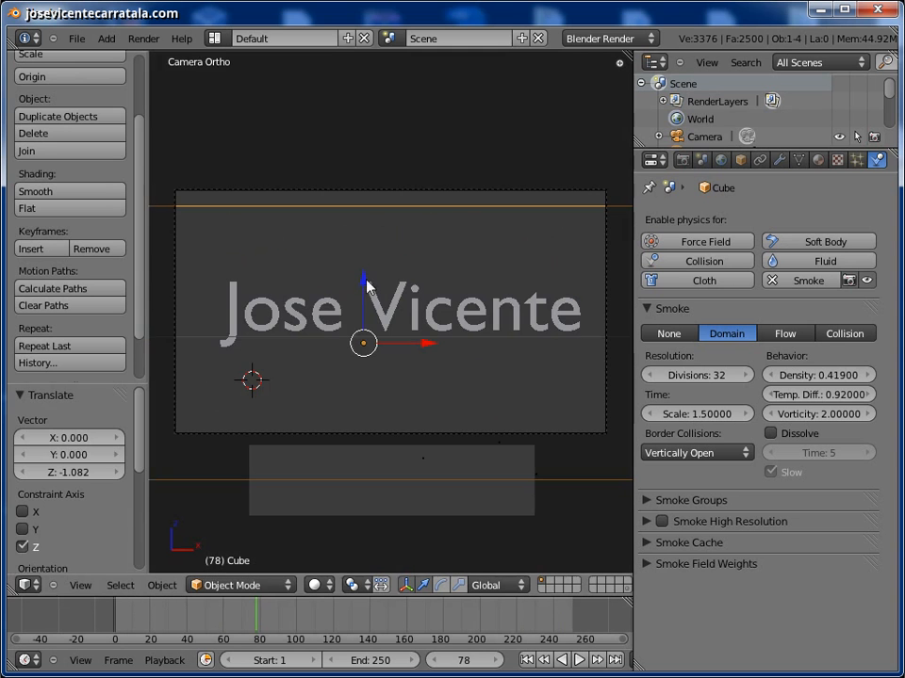
mouse_move(366, 287)
left_mouse_down()
mouse_move(366, 268)
mouse_move(366, 283)
left_mouse_up()
key("s")
key("z")
left_click(411, 162)
- Set the smoke domain's border collisions to Collide All and play the simulation from the first frame
left_click(713, 456)
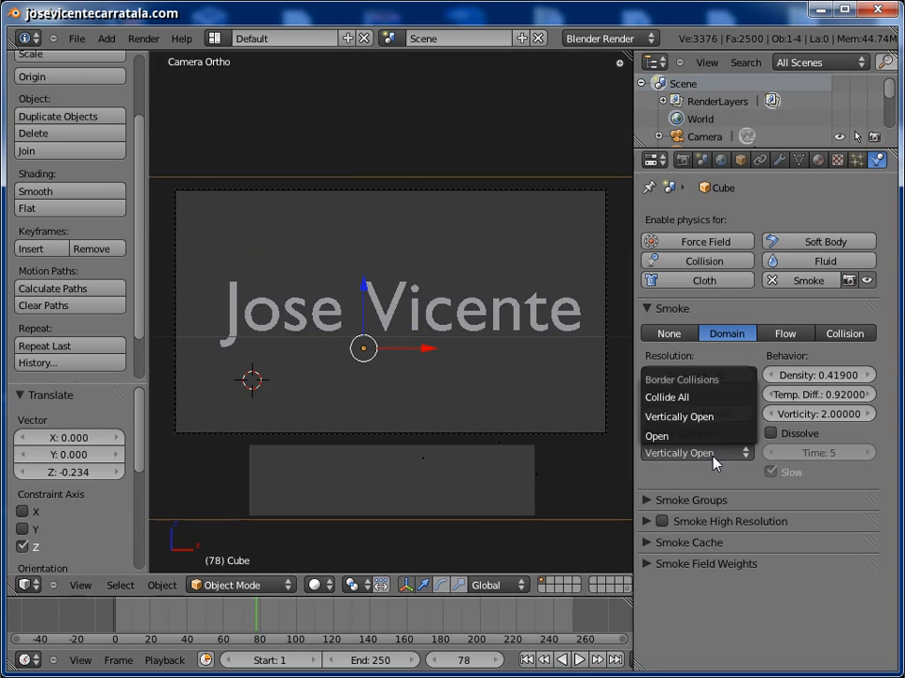
left_click(702, 399)
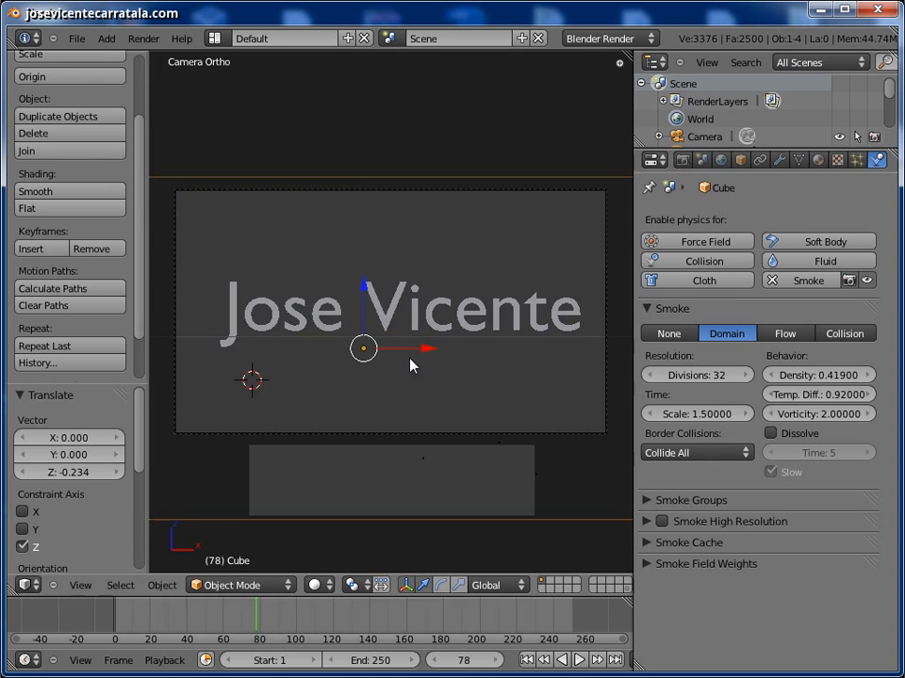
left_click(527, 660)
left_click(579, 660)
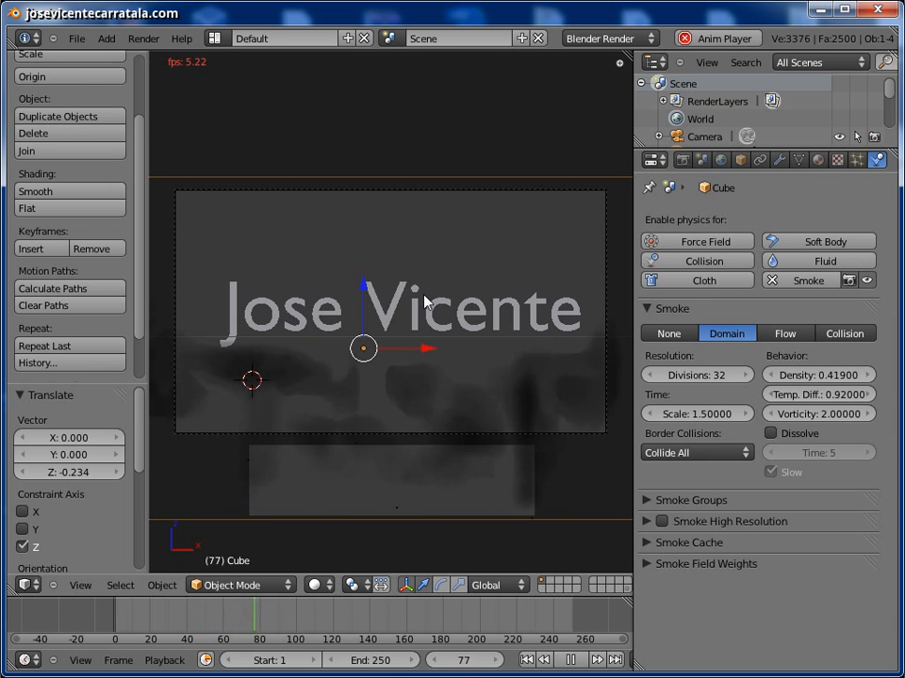
left_click(575, 662)
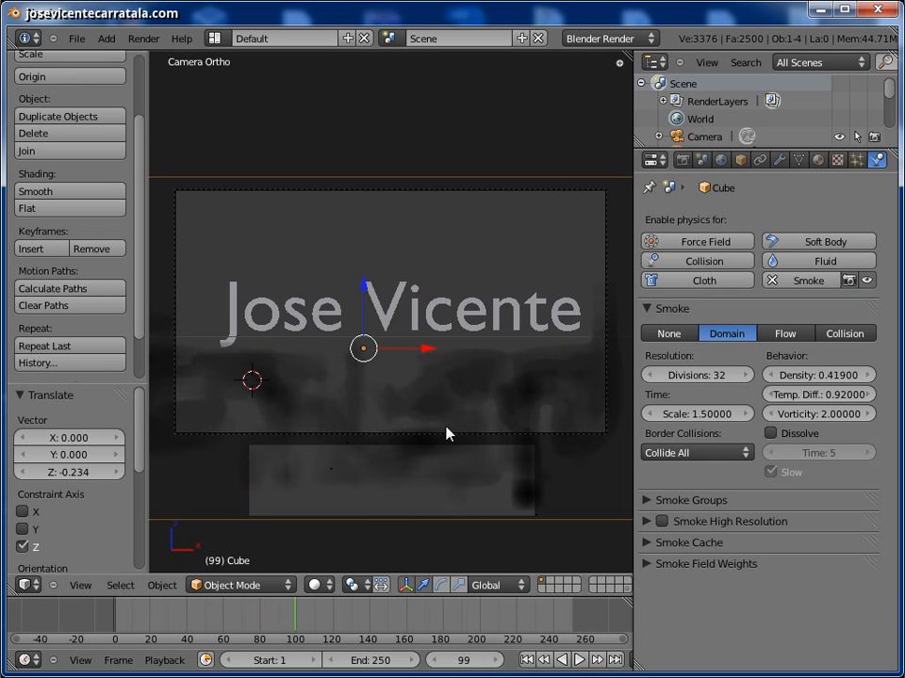
- Set the smoke domain's resolution divisions to 48 and replay the simulation from the first frame
left_click(708, 375)
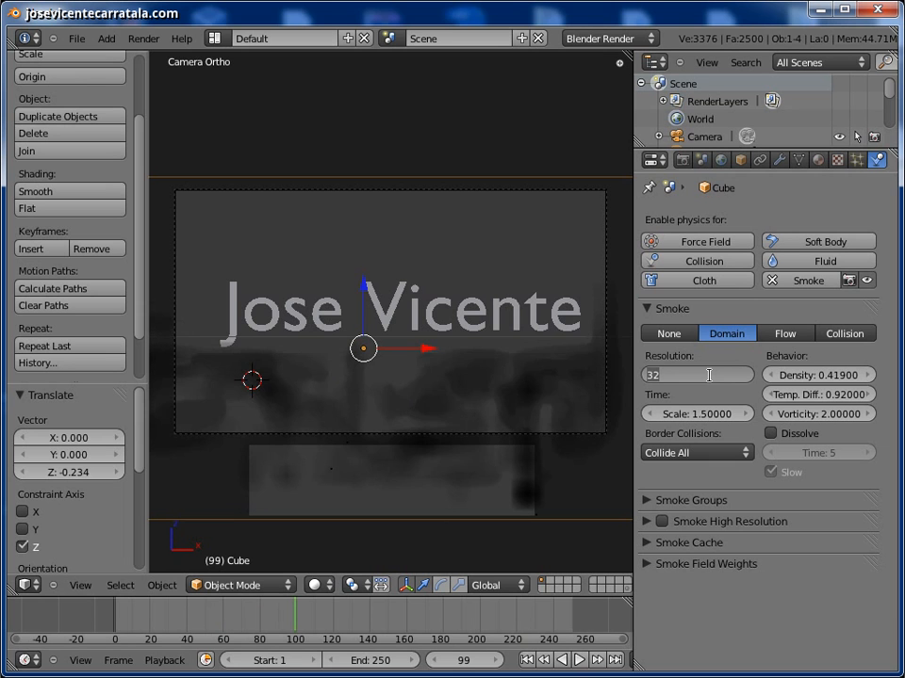
type("48")
key("Return")
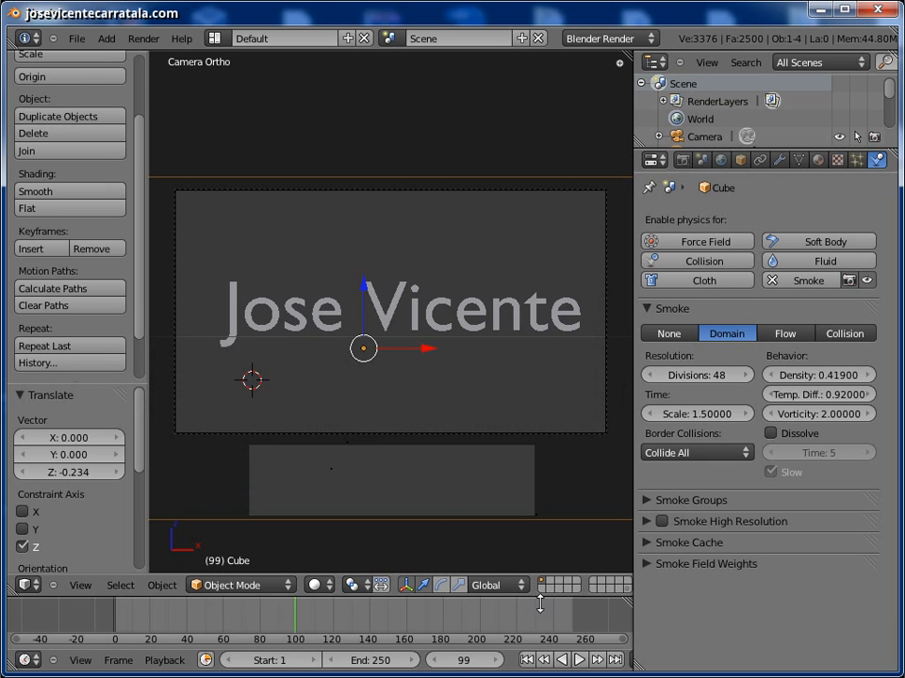
left_click(527, 660)
left_click(579, 660)
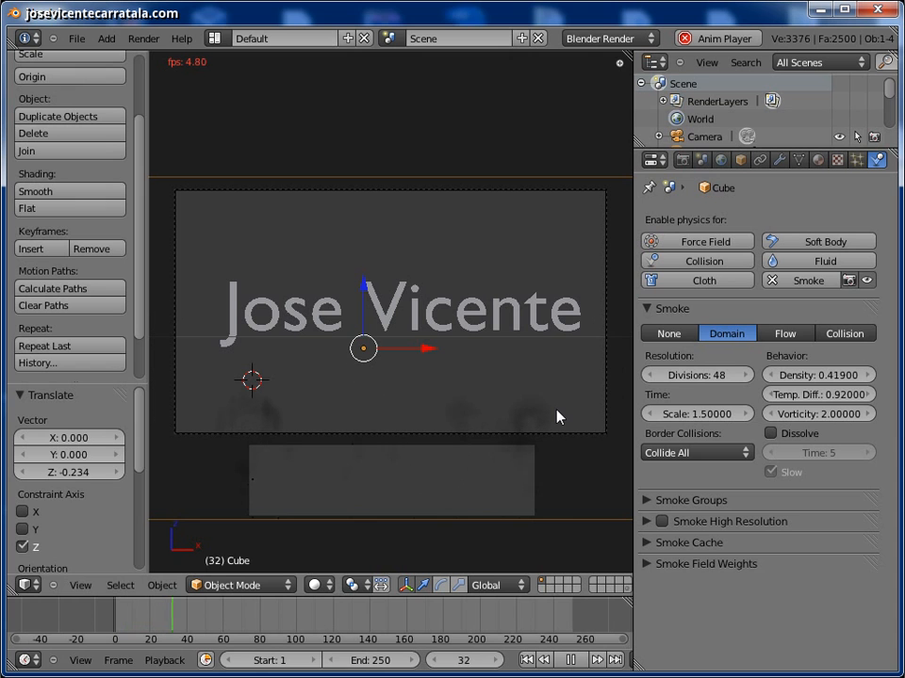
- Set the flow emitter's initial density to 1.0 and temperature difference to 2.5, and stop the playback
right_click(505, 486)
left_click_drag(773, 401, 865, 397)
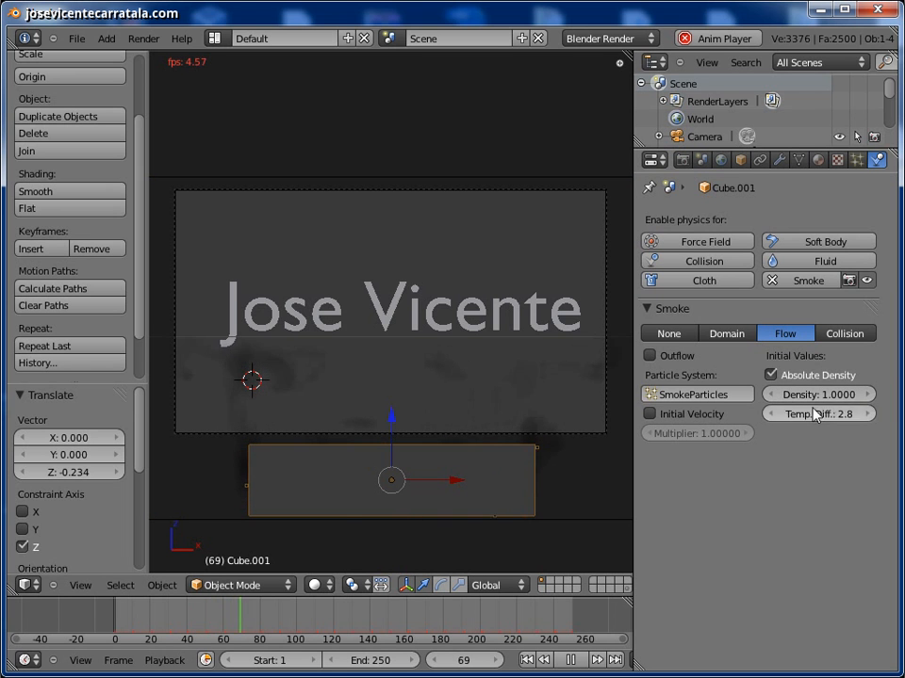
left_click_drag(813, 409, 759, 413)
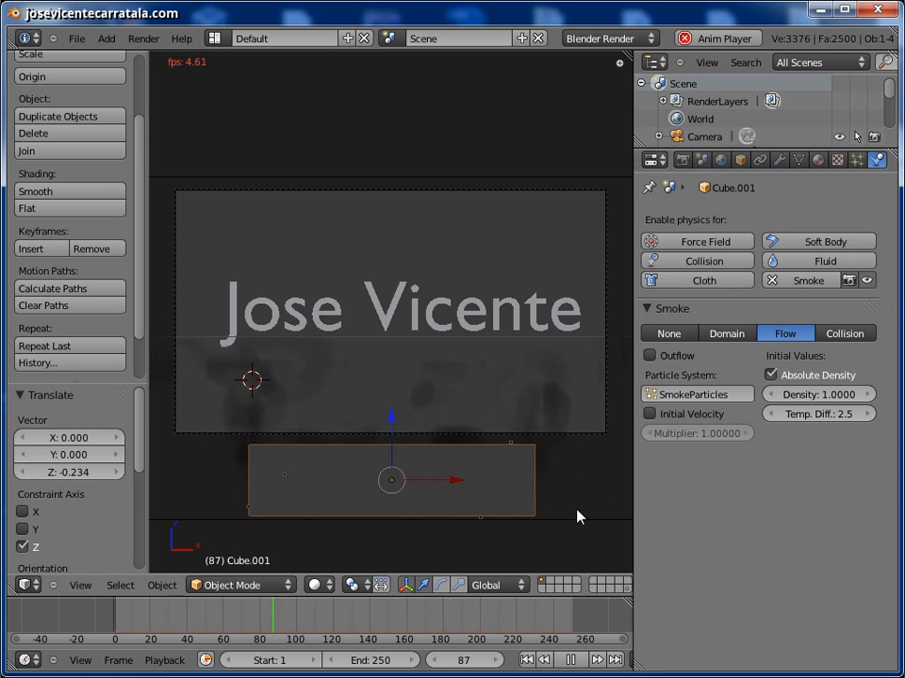
left_click(570, 660)
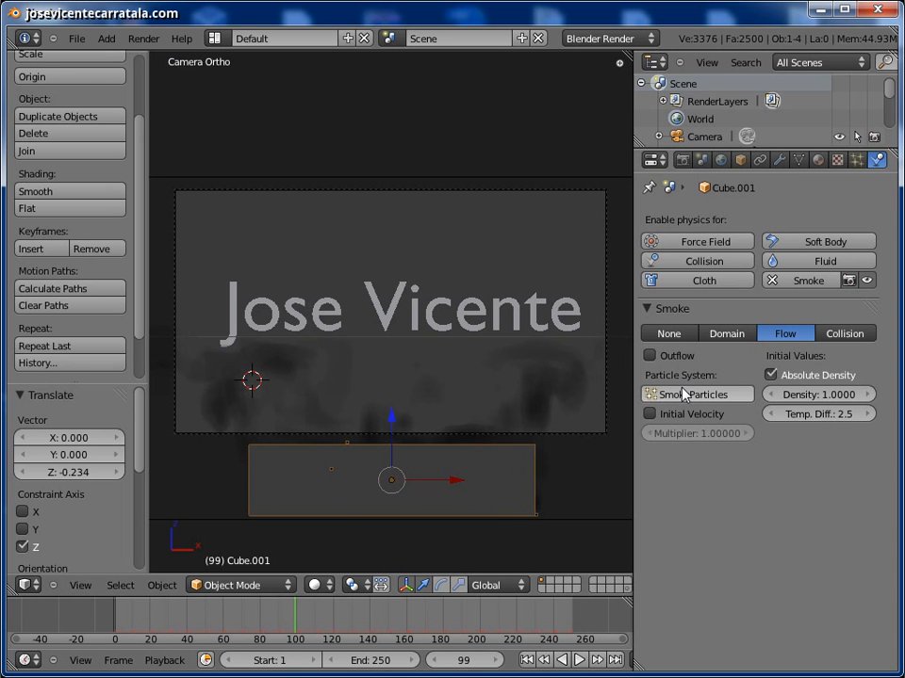
- Set the emitter's particle amount to 10000, play the simulation from the start, and return to the first frame
left_click(854, 162)
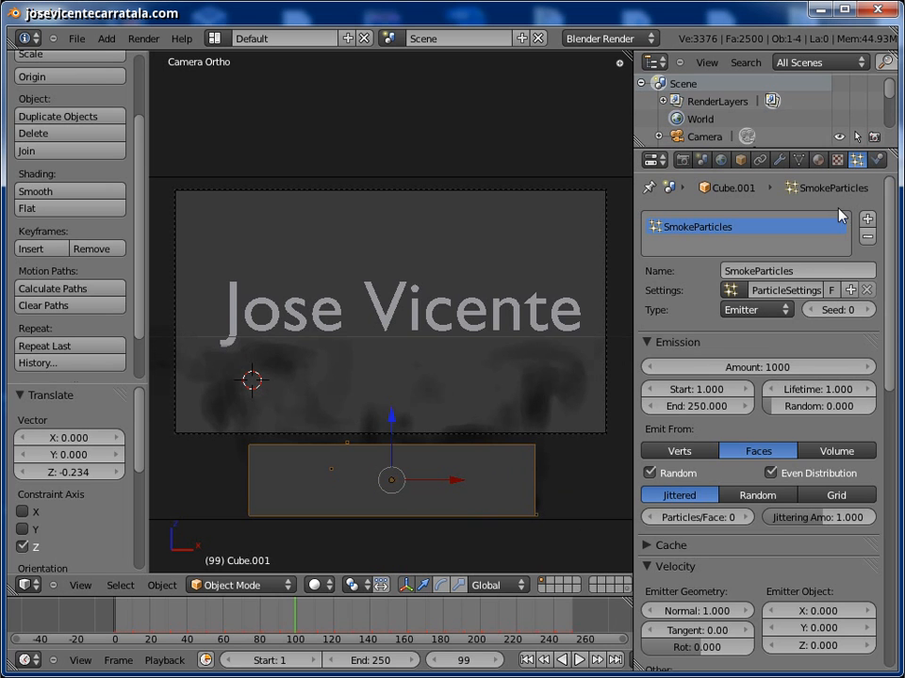
left_click(764, 368)
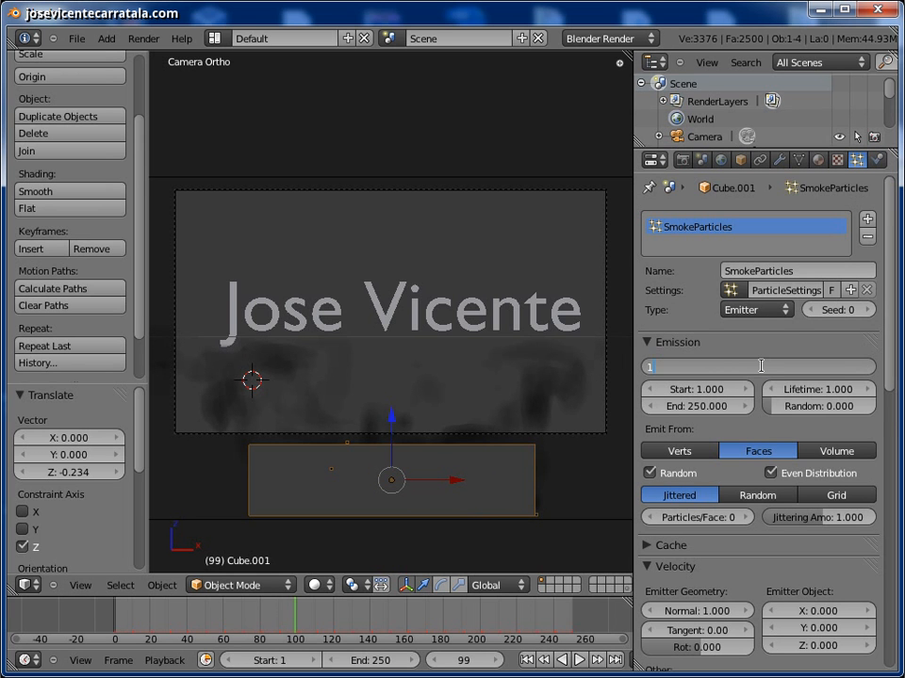
type("10000")
key("Return")
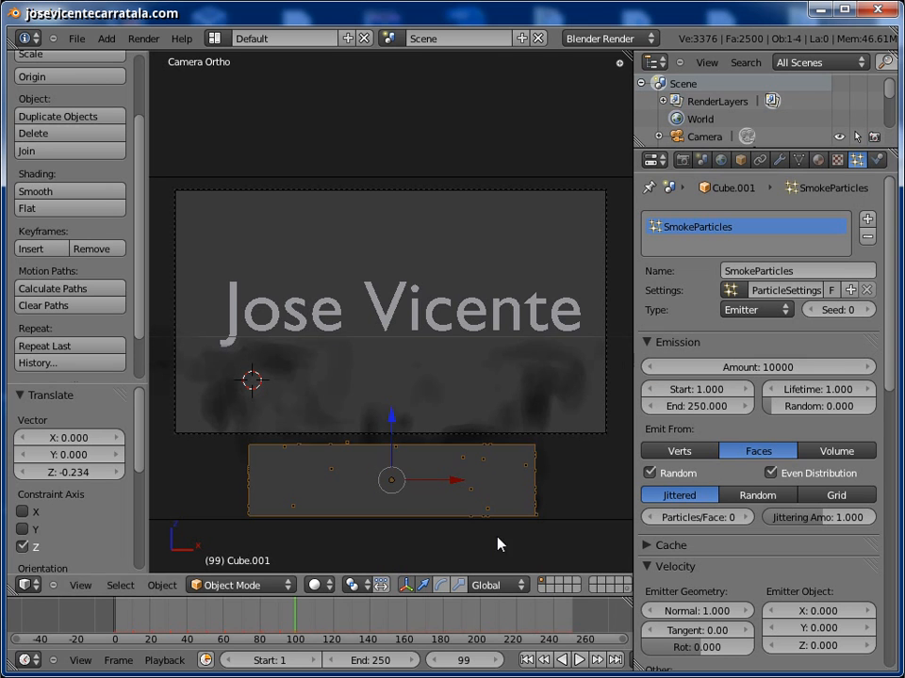
left_click(527, 659)
left_click(580, 660)
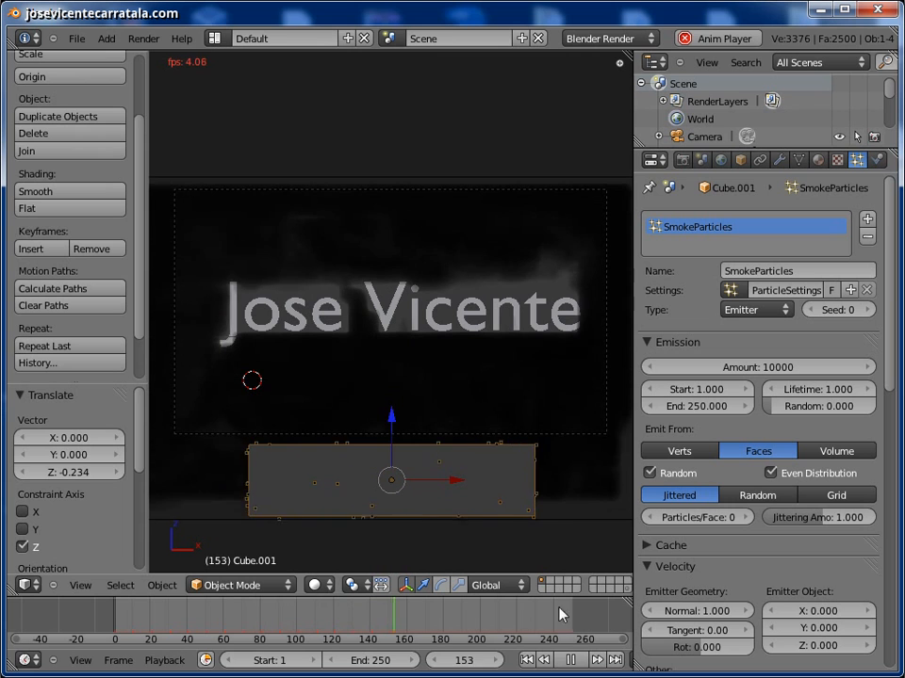
left_click(566, 659)
left_click(527, 661)
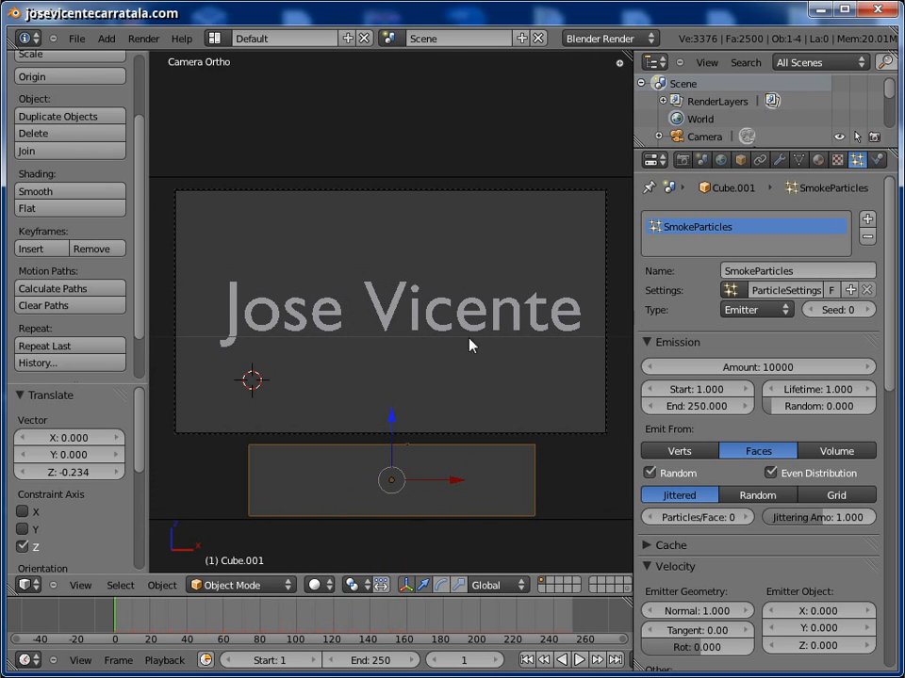
- Set the smoke domain's resolution divisions to 64
scroll(666, 566, "down", 1)
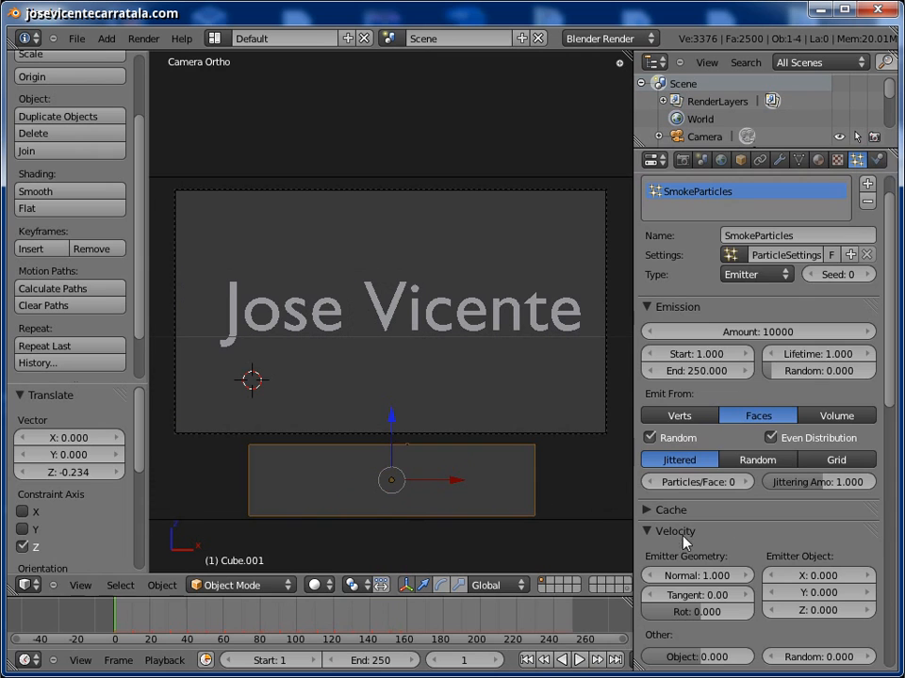
right_click(576, 524)
left_click(876, 160)
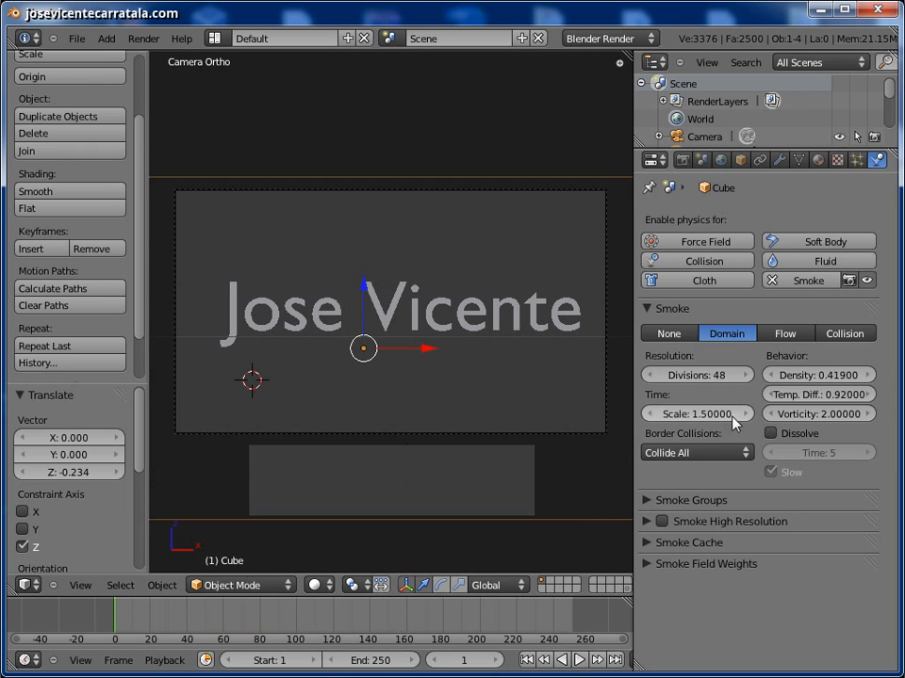
left_click(696, 375)
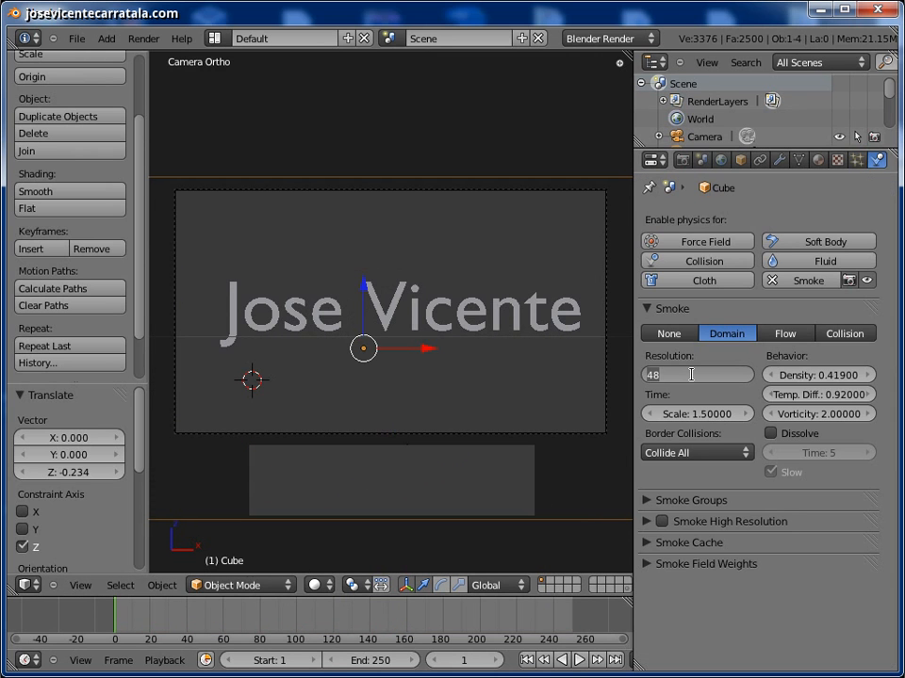
type("64")
key("Return")
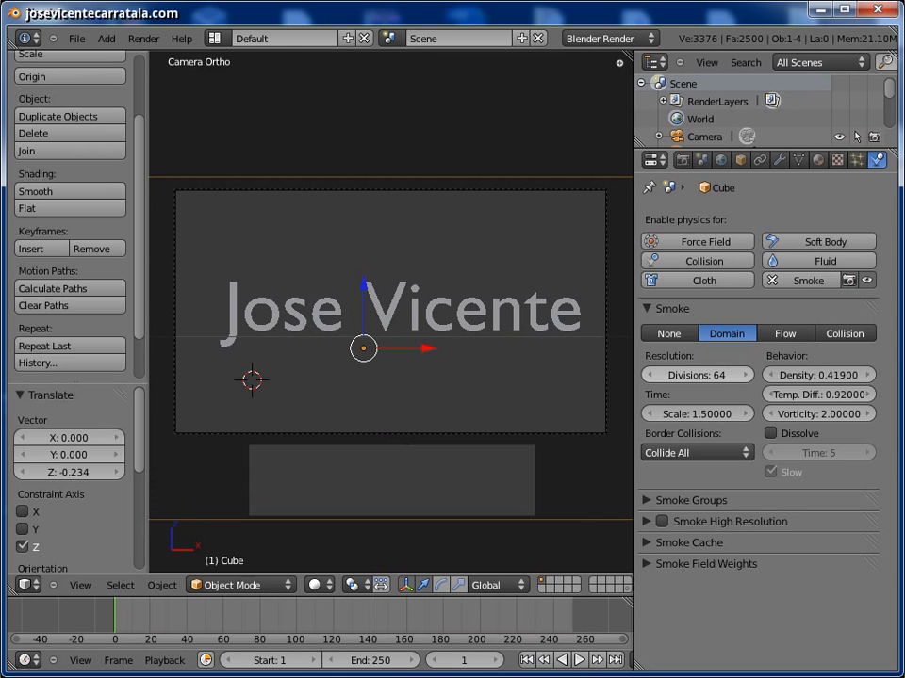
- Save the scene as untitled.blend in the bizochito folder
left_click(75, 38)
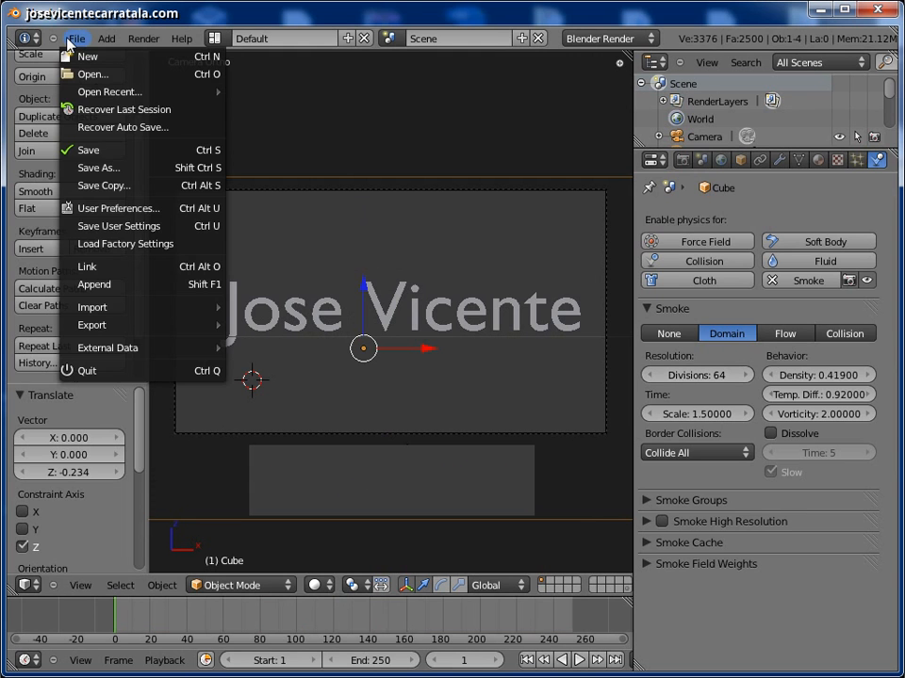
left_click(94, 147)
key("h")
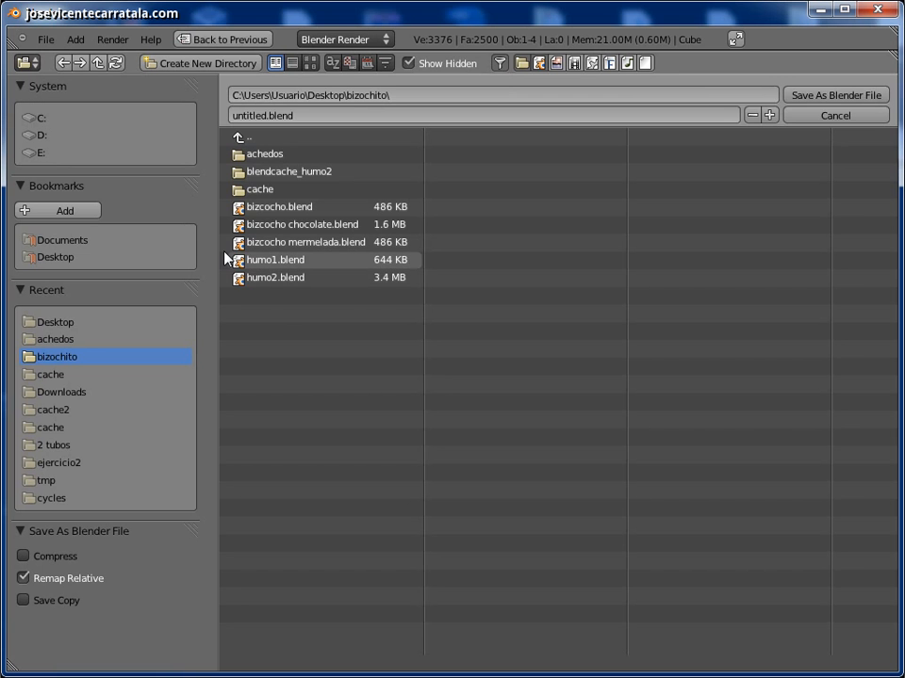
key("Return")
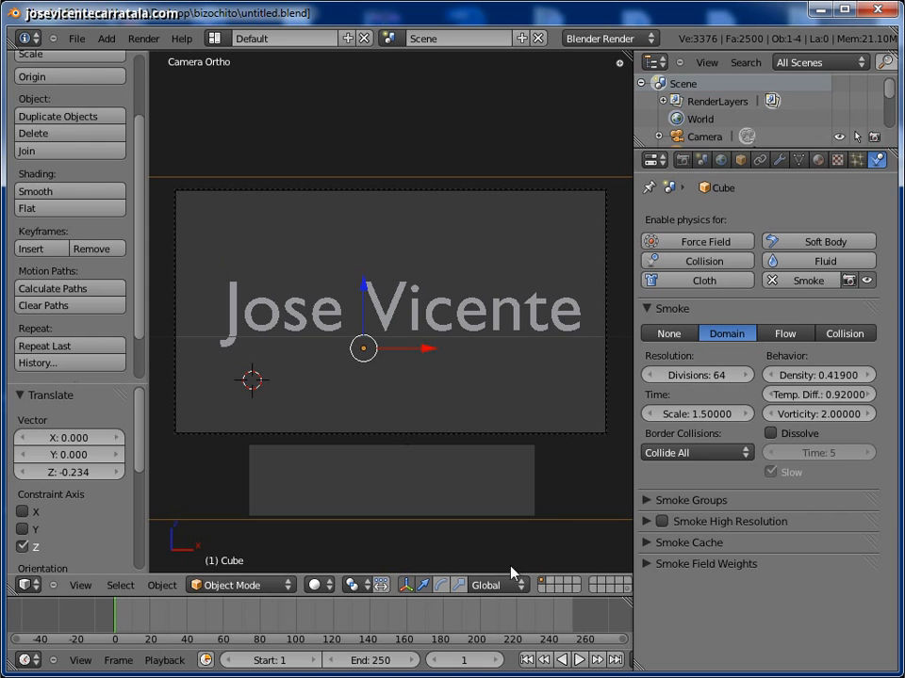
- Save the scene under the name humo3 in the bizochito folder
left_click(76, 39)
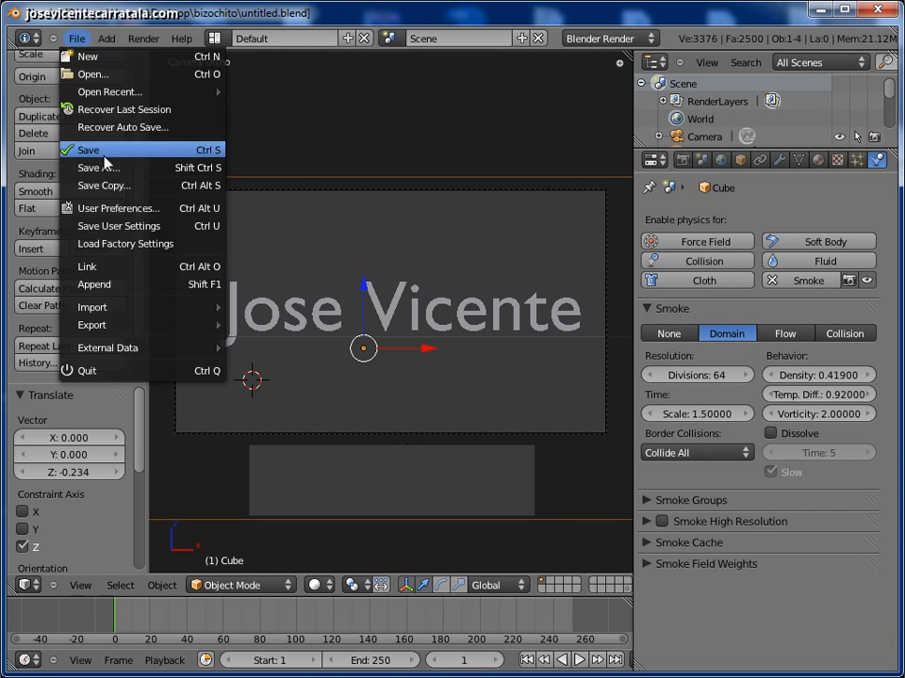
left_click(81, 166)
type("humo3")
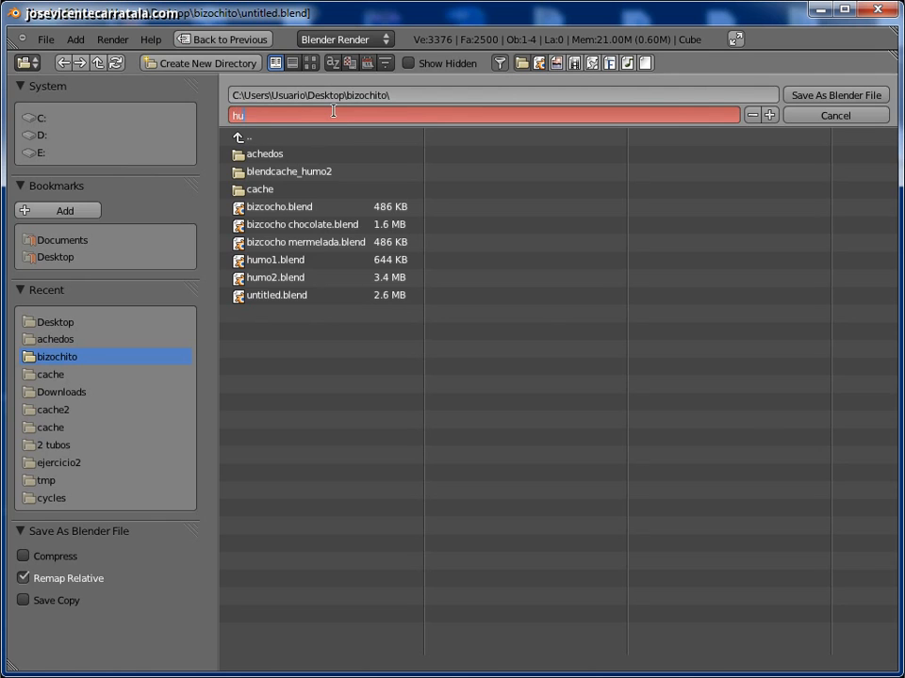
key("Return")
left_click(804, 98)
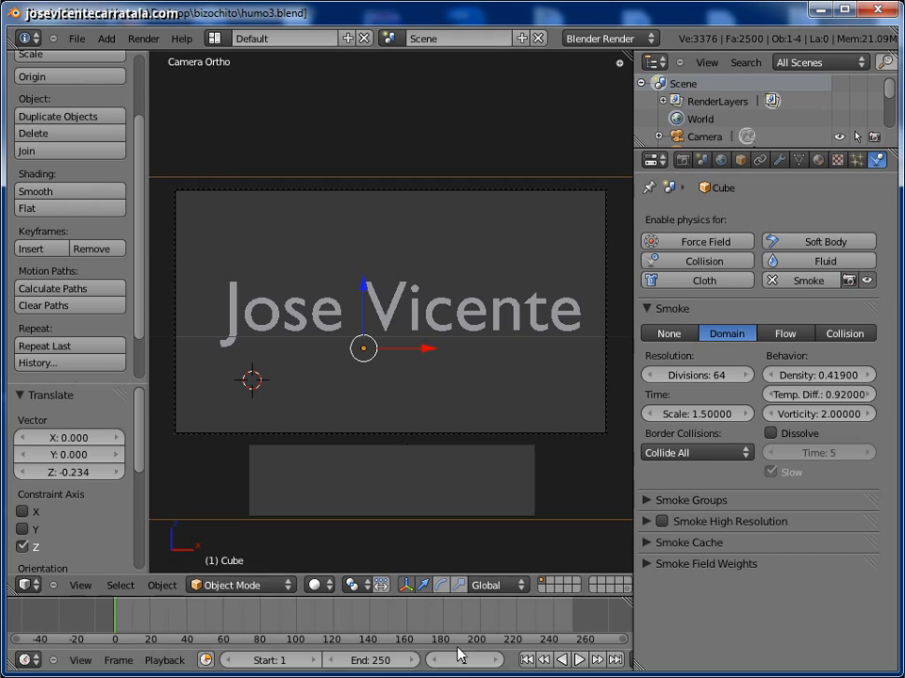
- Play the smoke simulation, inspect the smoke around the text in camera view and from an angle, and stop the playback
left_click(77, 38)
left_click(577, 660)
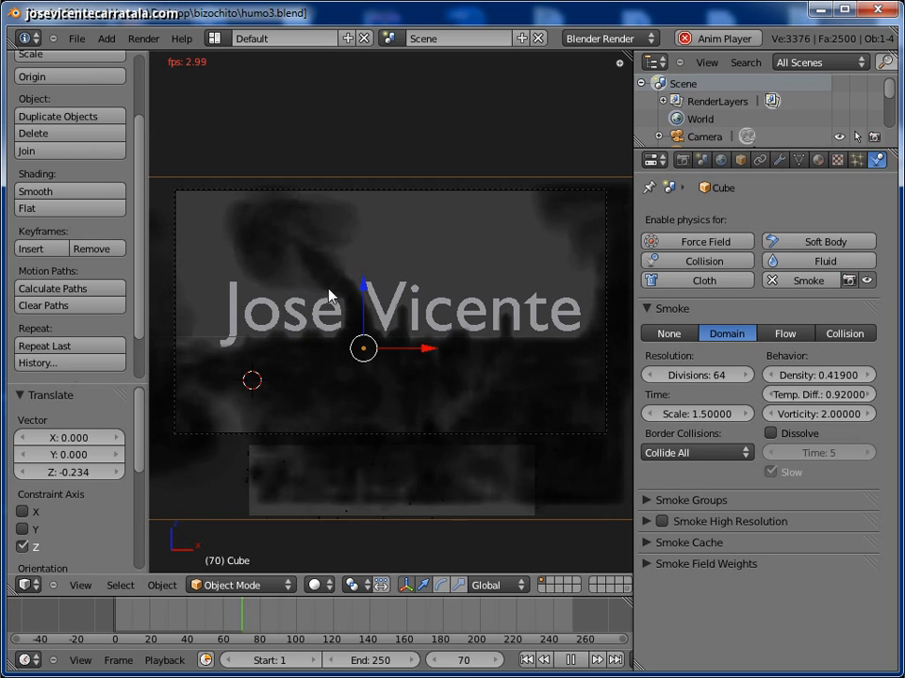
left_click(389, 394)
key("KP_1")
middle_click_drag(385, 366, 414, 377)
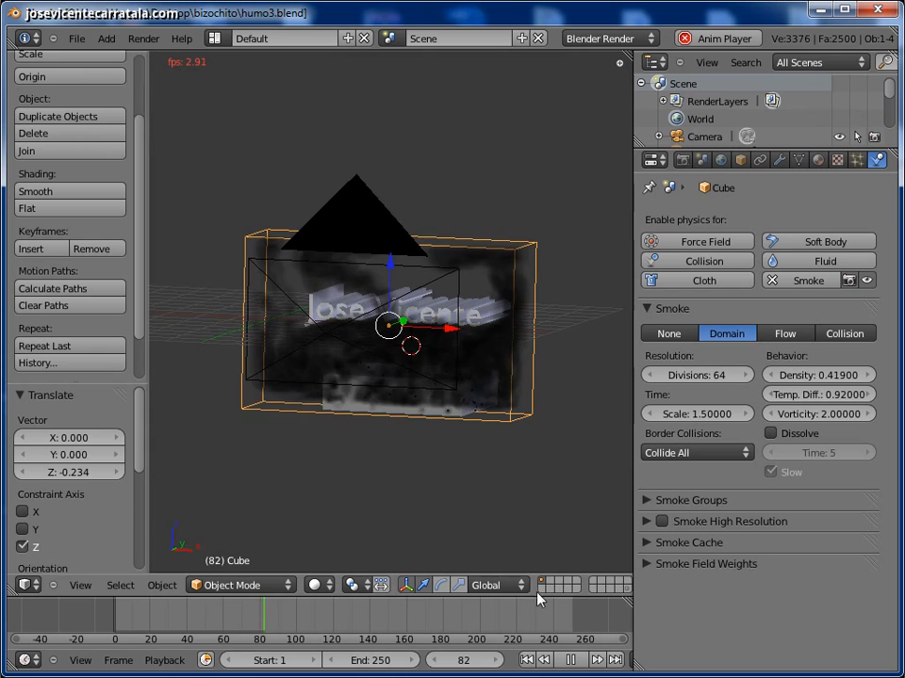
left_click(569, 659)
- Add a point lamp and raise it about 6.001 along Z, above the smoke domain
scroll(394, 479, "down", 2)
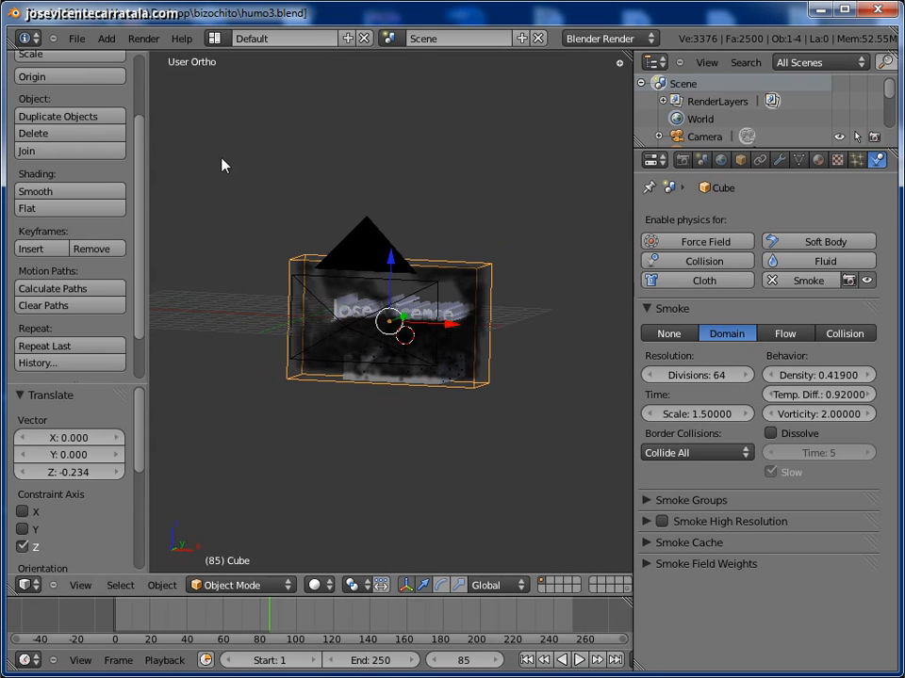
left_click(106, 38)
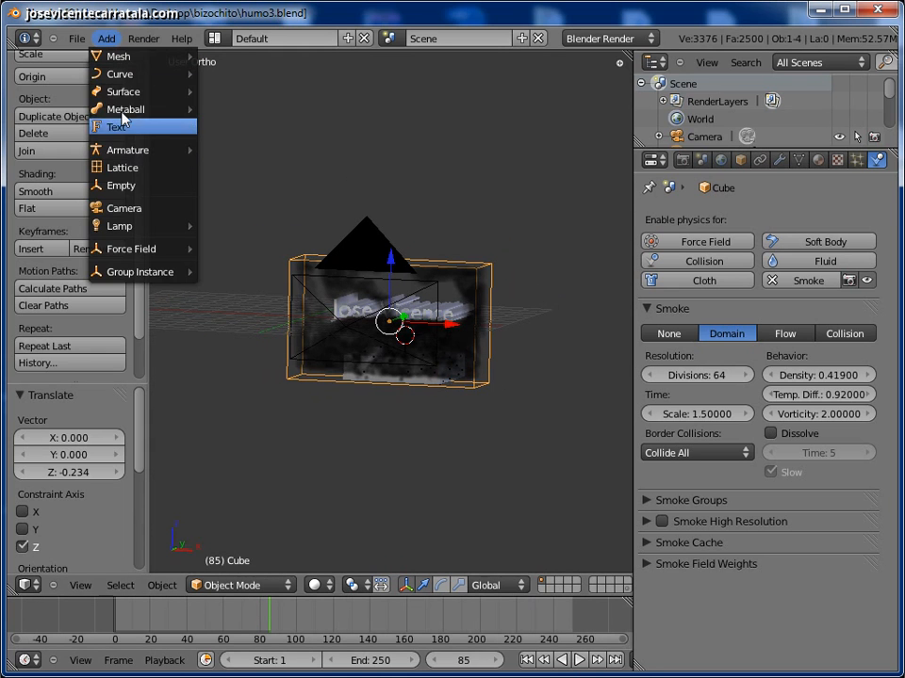
mouse_move(195, 231)
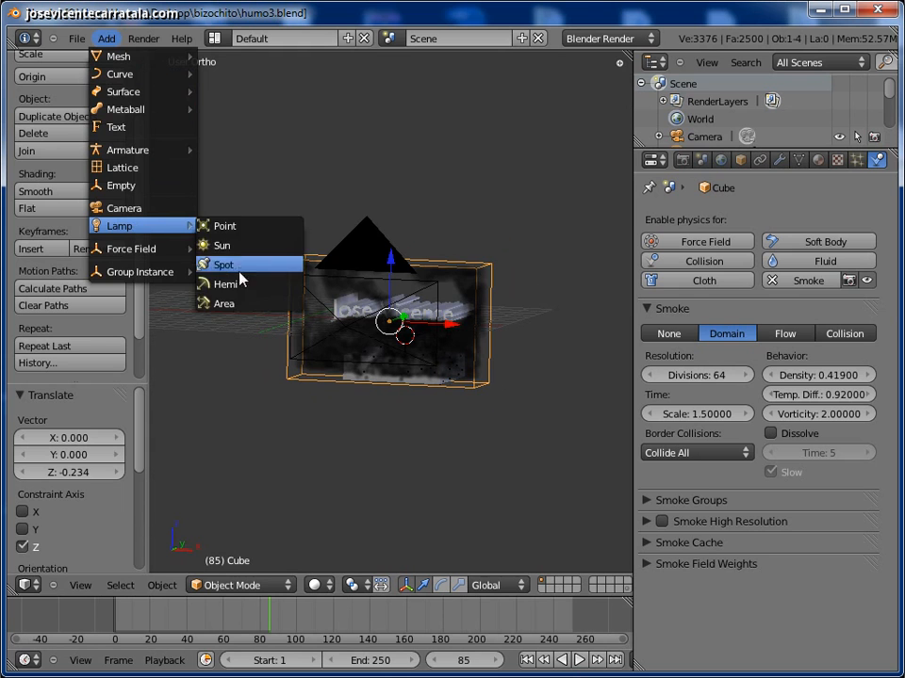
left_click(234, 228)
mouse_move(453, 338)
middle_mouse_down()
mouse_move(447, 348)
mouse_move(458, 343)
middle_mouse_up()
left_click_drag(498, 328, 345, 141)
middle_click_drag(266, 346, 376, 362)
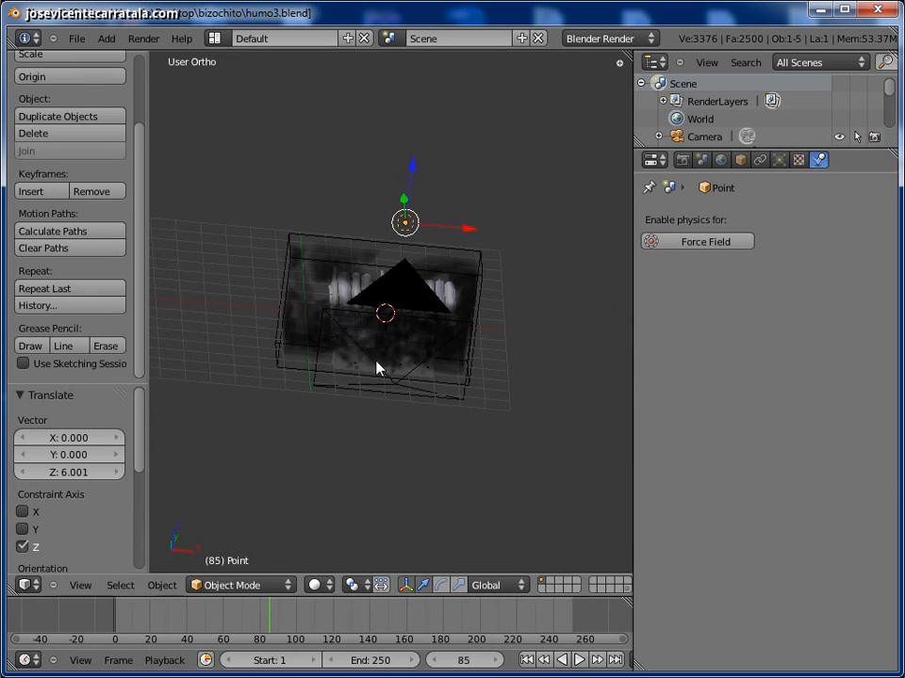
- Move the point lamp about 5.261 along X and show its lamp settings
left_click_drag(457, 231, 585, 235)
middle_click_drag(511, 274, 547, 282)
left_click(779, 159)
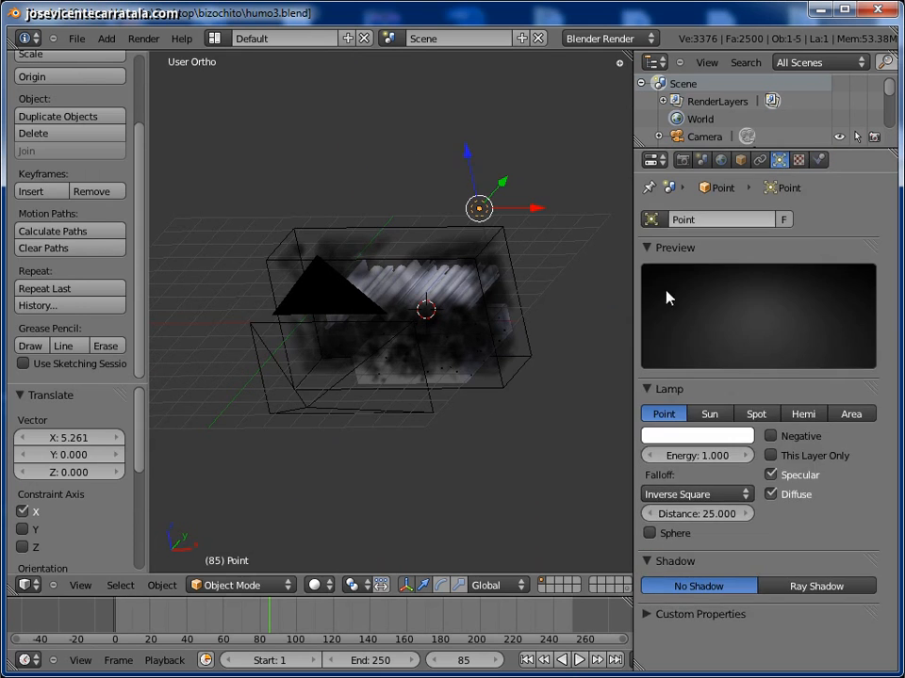
- Select the smoke domain, play the simulation from the first frame, view the smoke from an angle and stop the playback
right_click(507, 390)
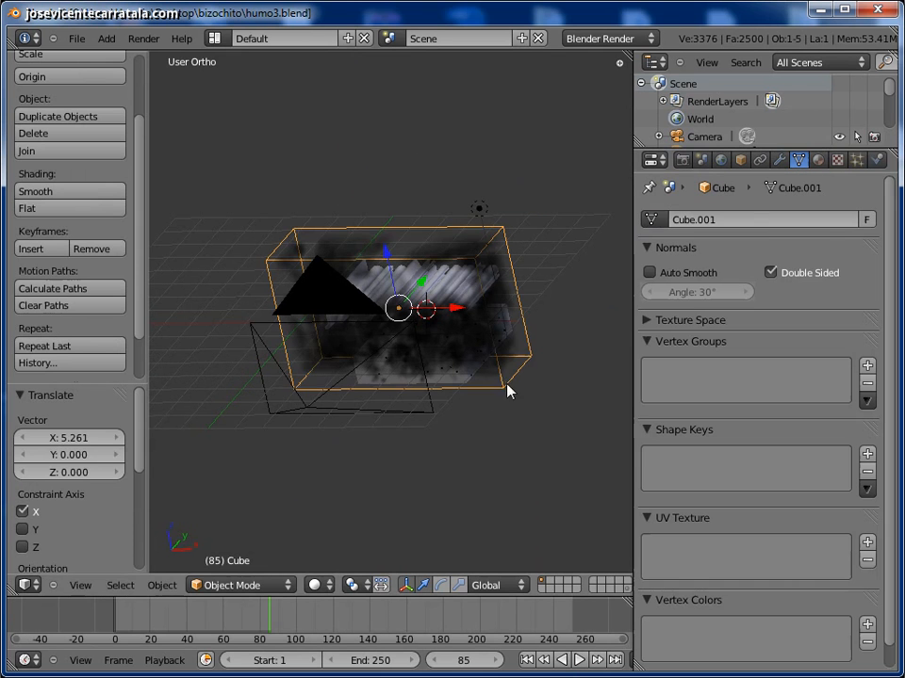
left_click(526, 659)
left_click(580, 660)
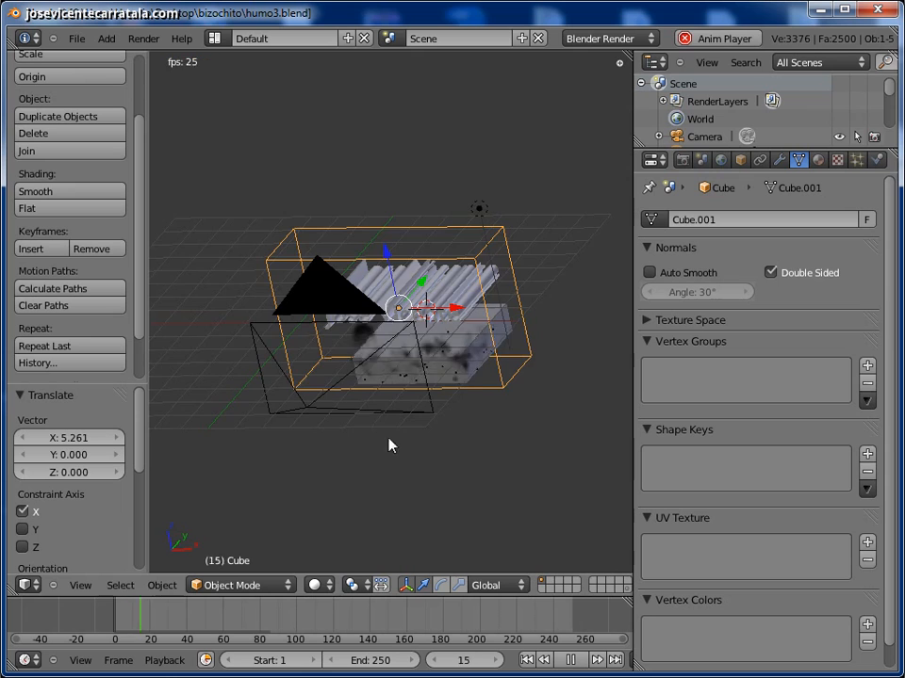
middle_click_drag(390, 443, 410, 430)
left_click(570, 660)
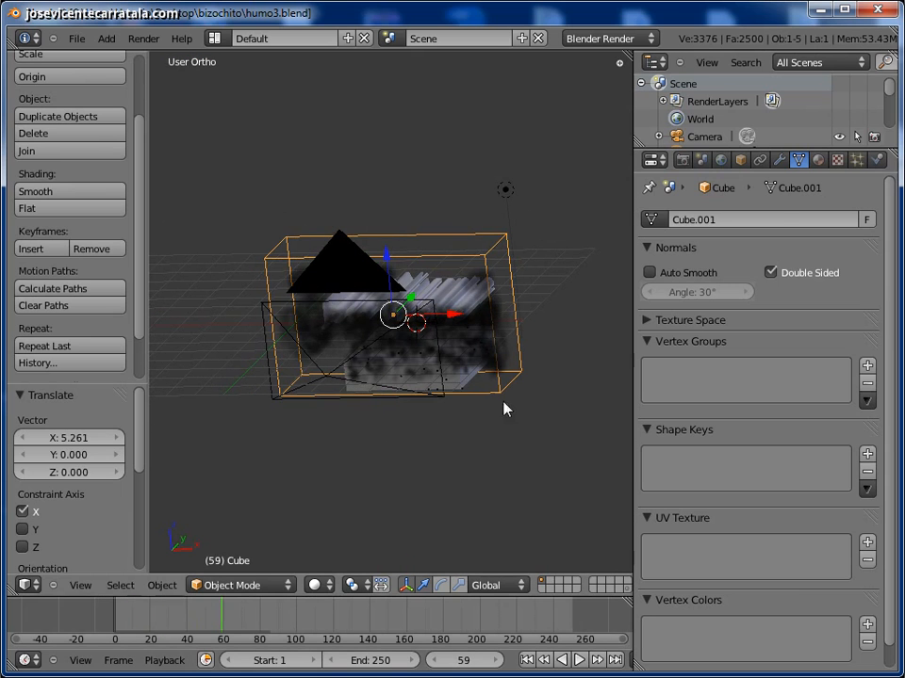
- Set the emission amount of the flow emitter's SmokeParticles system to 9999
left_click(819, 161)
left_click(837, 162)
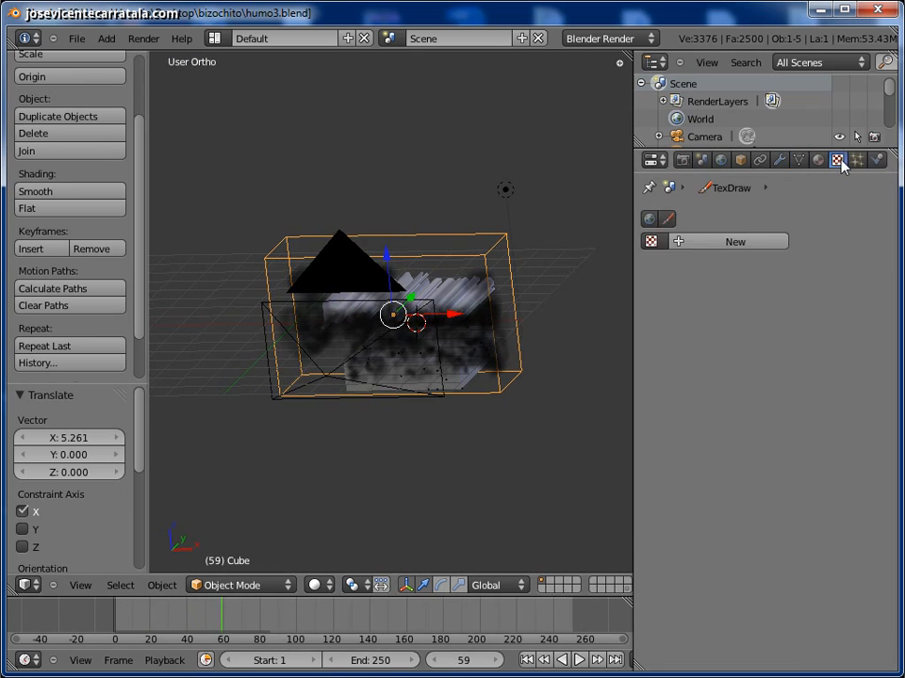
left_click(857, 161)
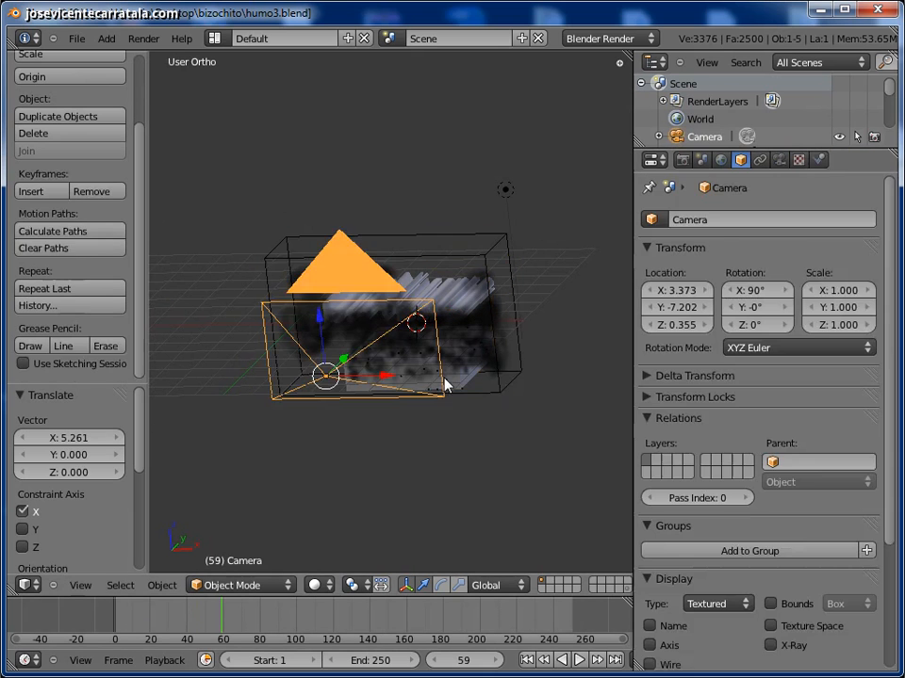
right_click(467, 364)
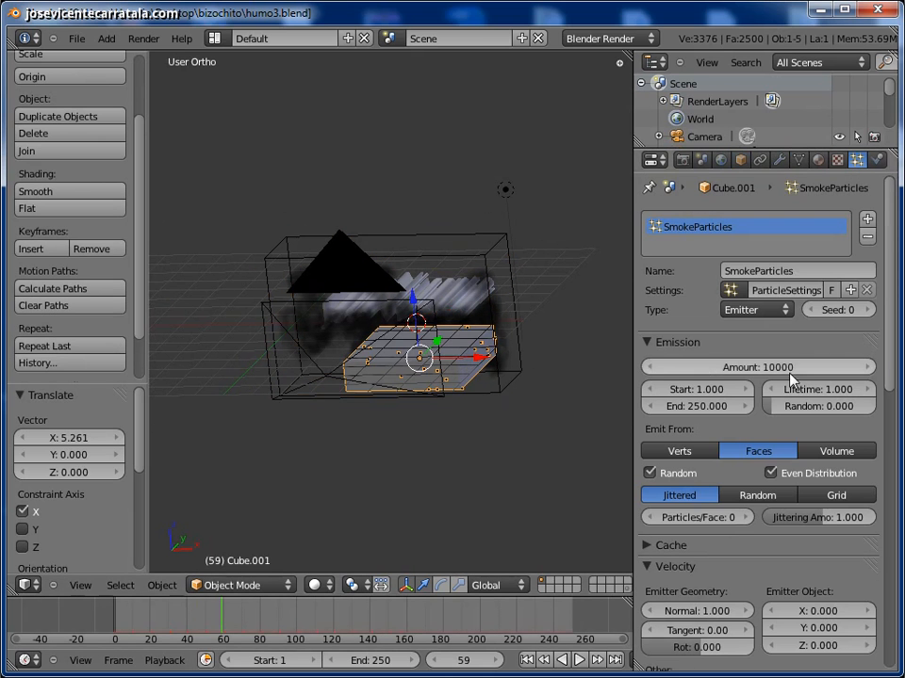
left_click(650, 366)
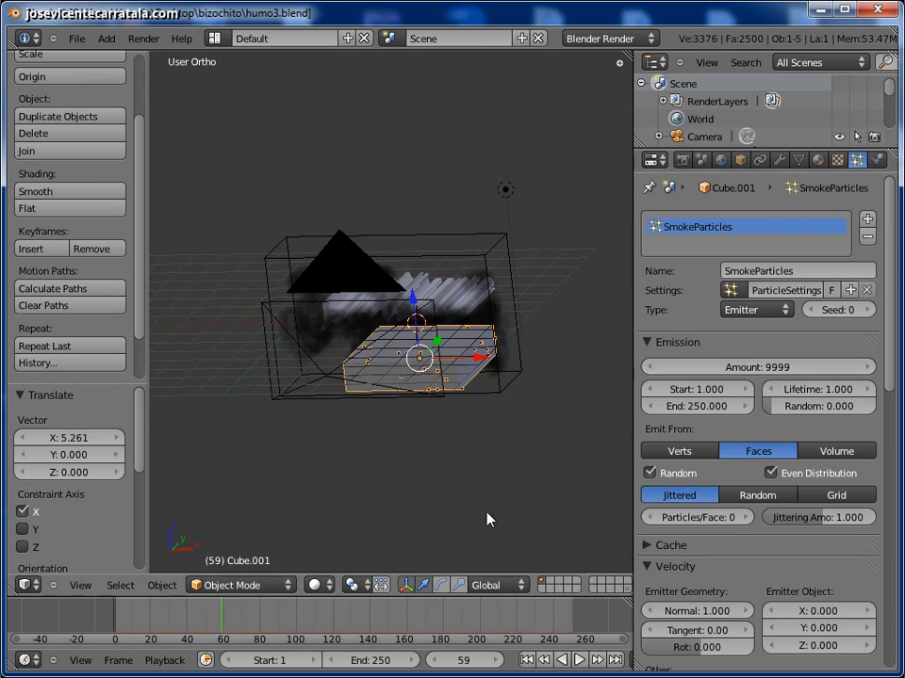
- Play the simulation from the first frame in camera view, examine the smoke around the text and stop the playback
left_click(531, 661)
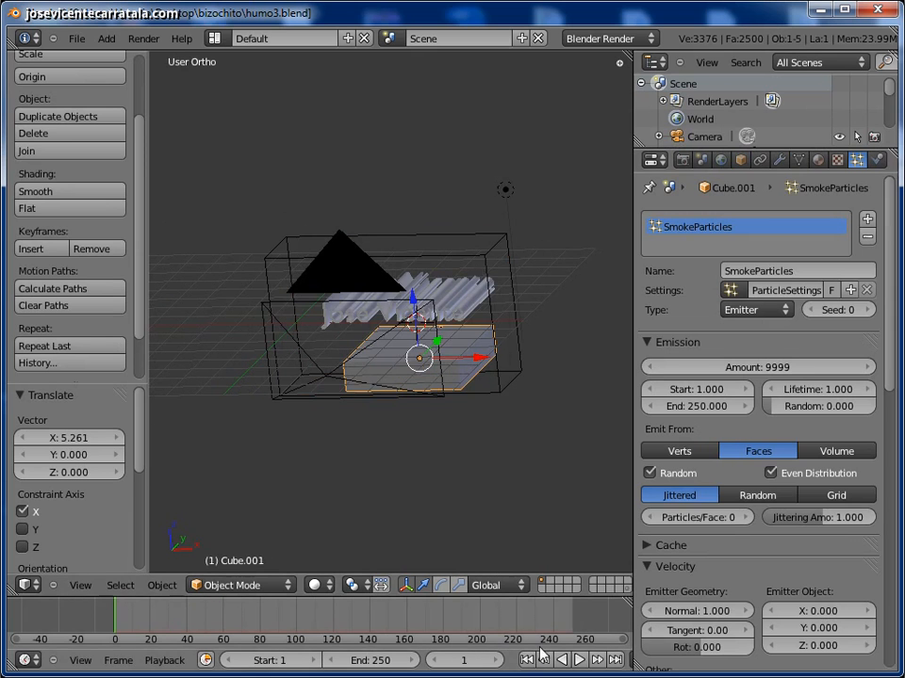
key("KP_0")
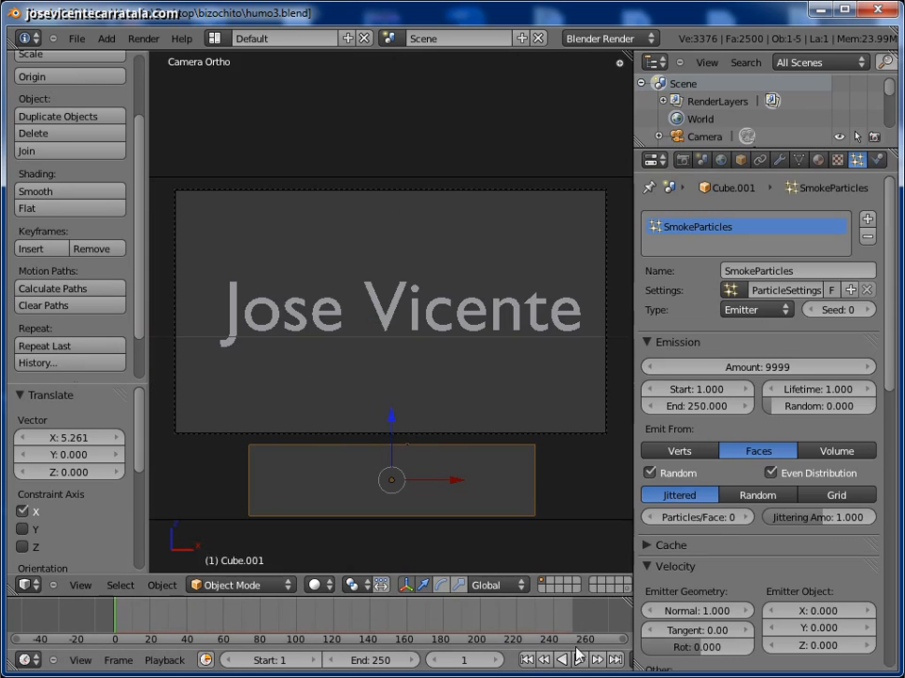
left_click(579, 659)
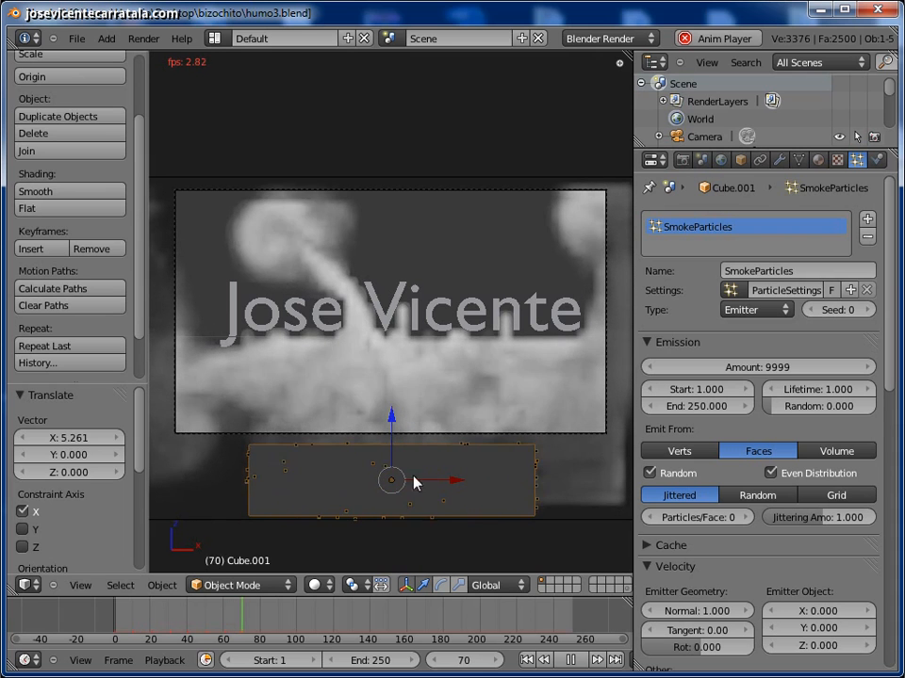
left_click(570, 660)
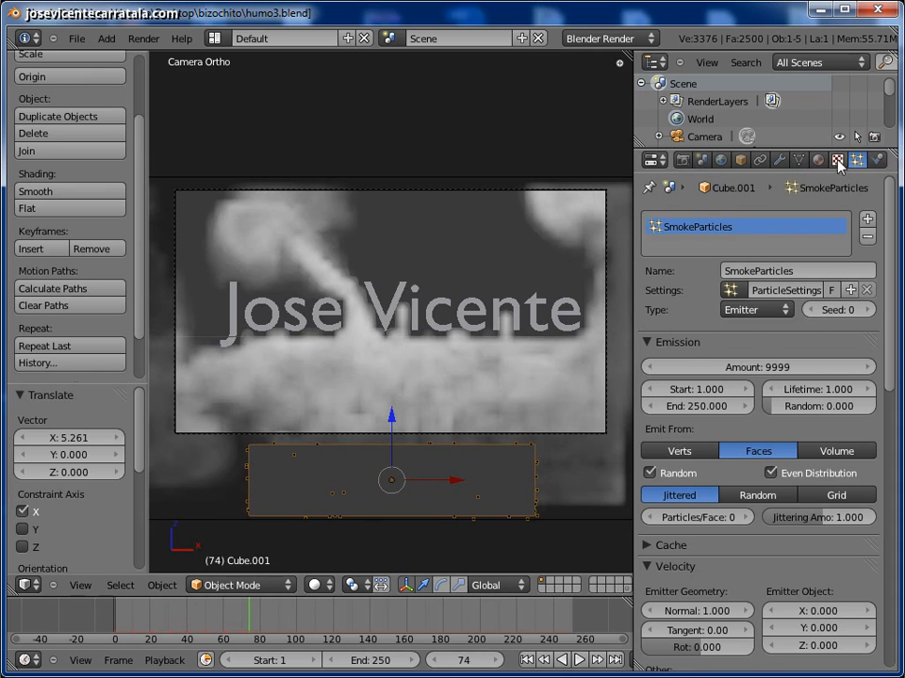
- Set the smoke domain's resolution divisions to 84
left_click(875, 160)
right_click(627, 525)
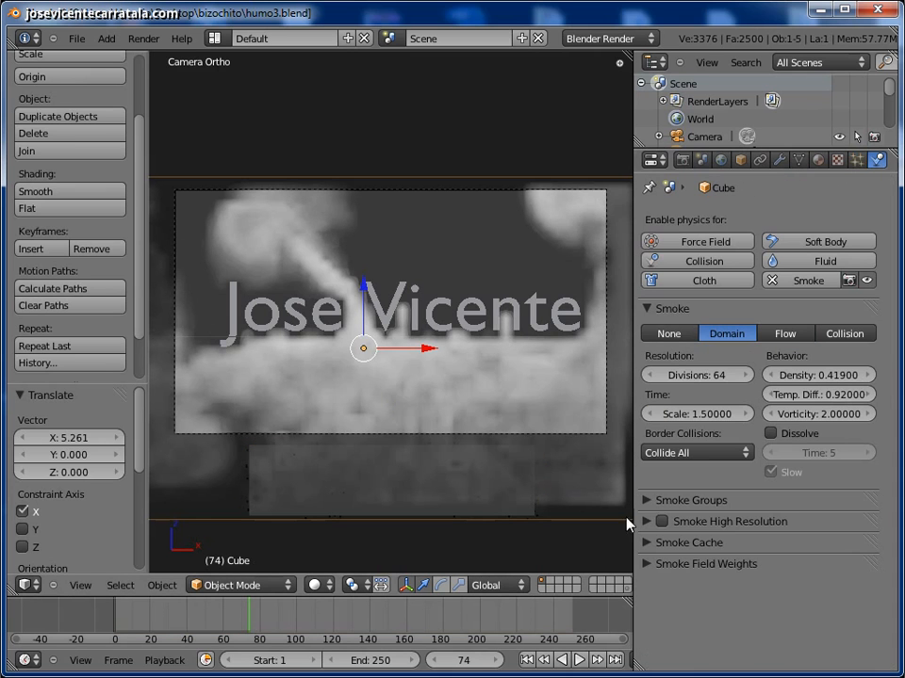
left_click(685, 375)
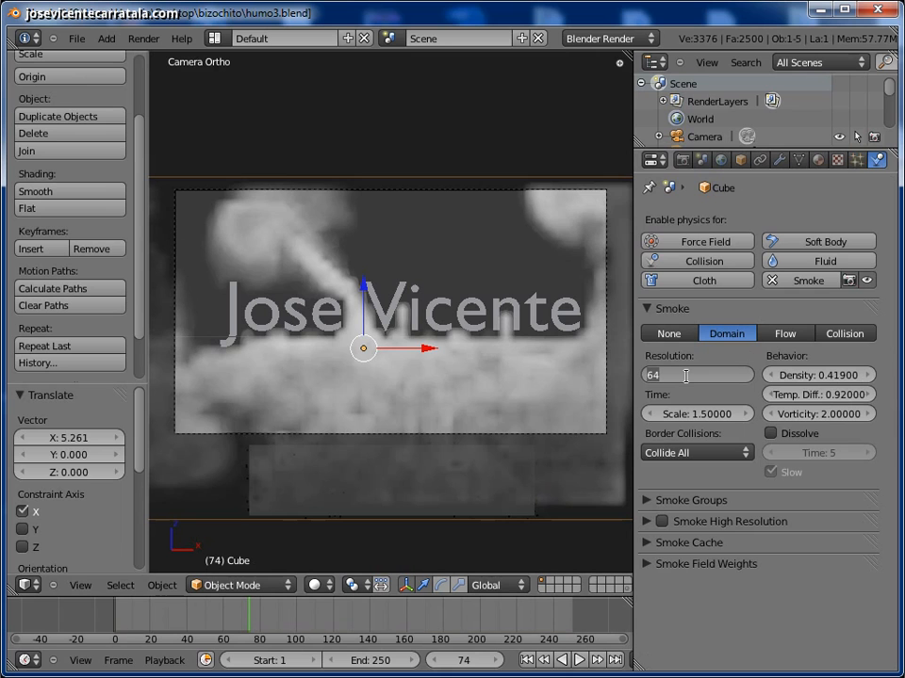
type("84")
key("Return")
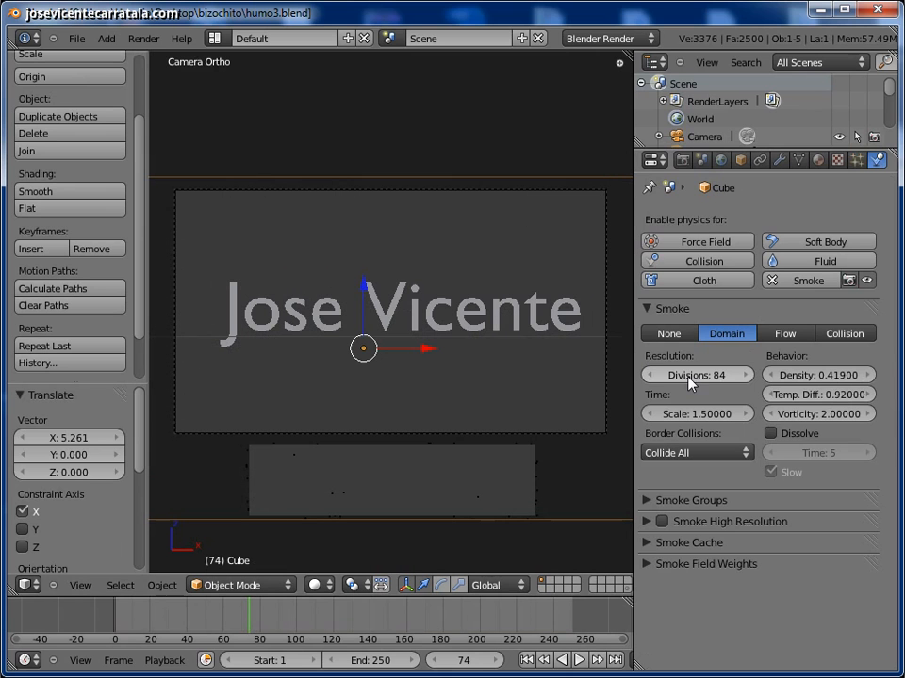
- Save the scene, play the smoke simulation from the first frame in camera view and stop it
left_click(73, 40)
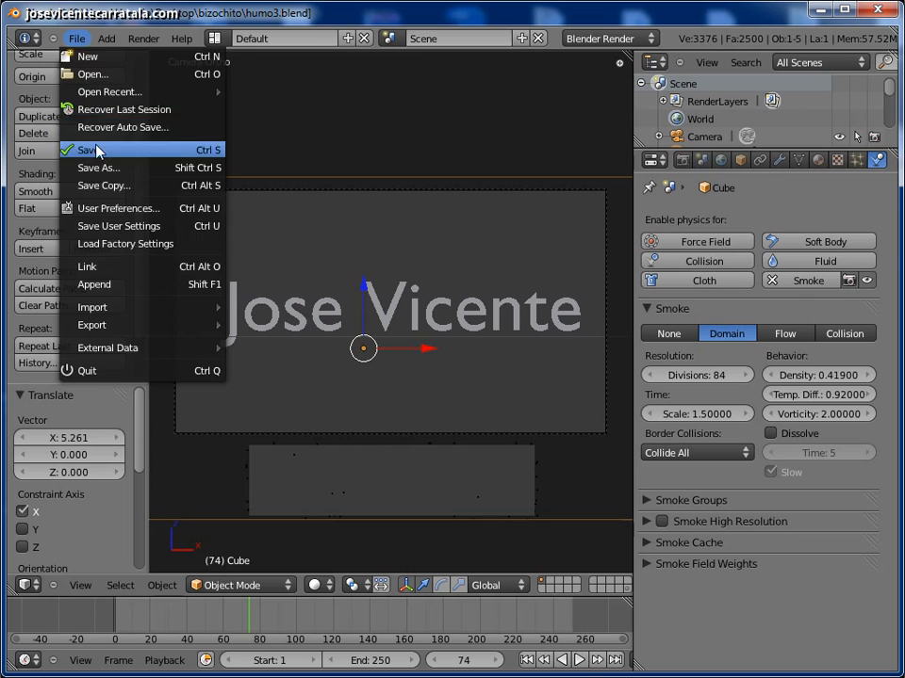
left_click(99, 151)
left_click(547, 660)
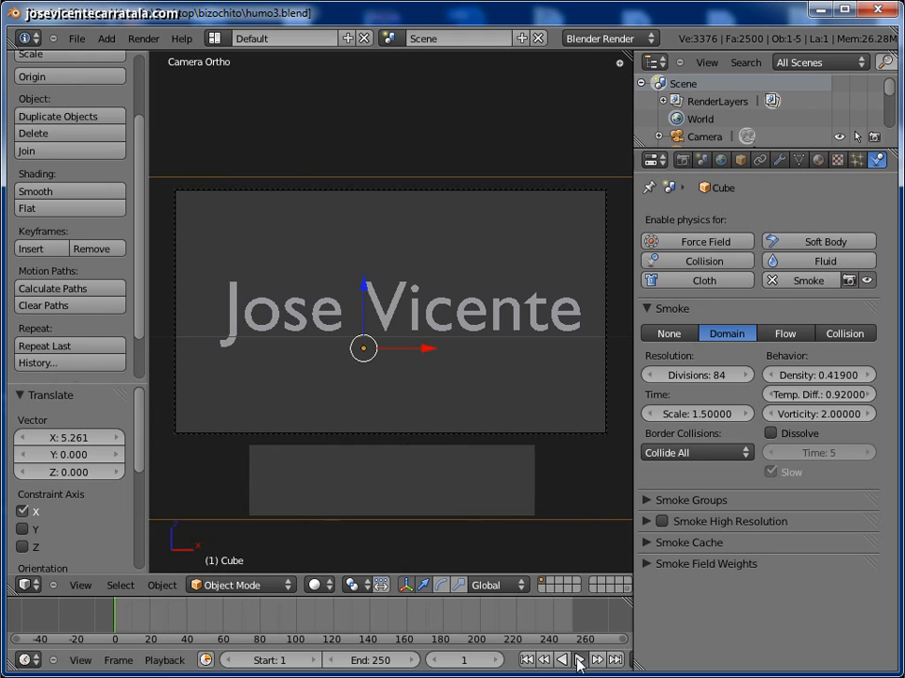
left_click(579, 660)
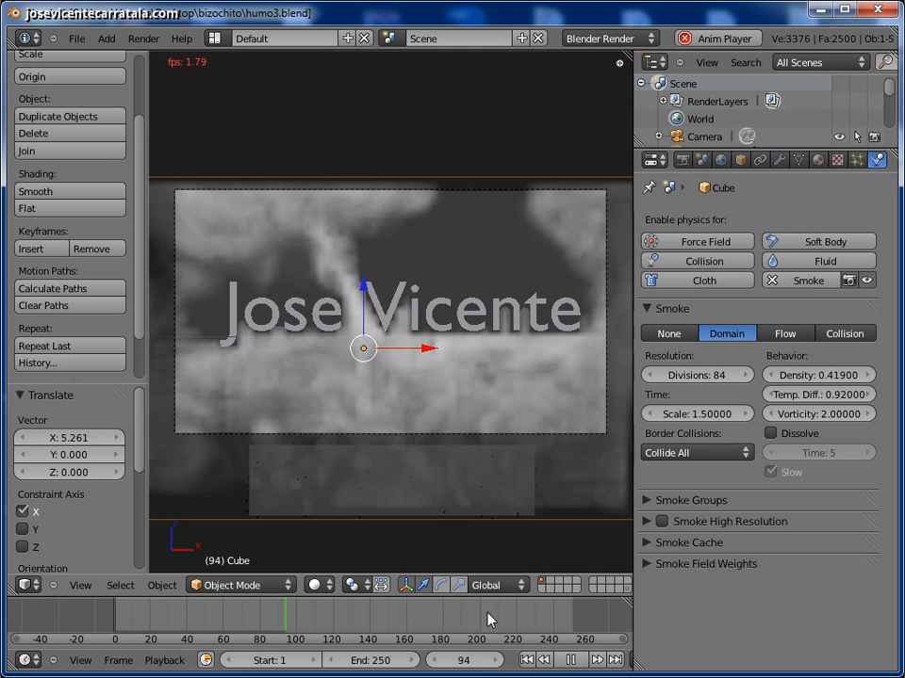
left_click(575, 662)
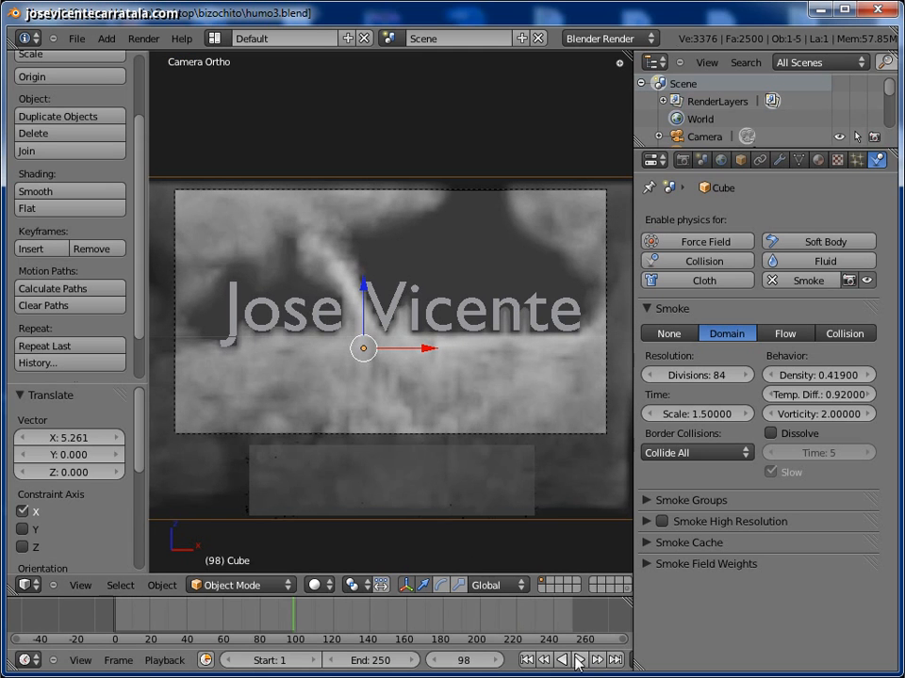
- Set the smoke domain's resolution divisions to 100
left_click(686, 375)
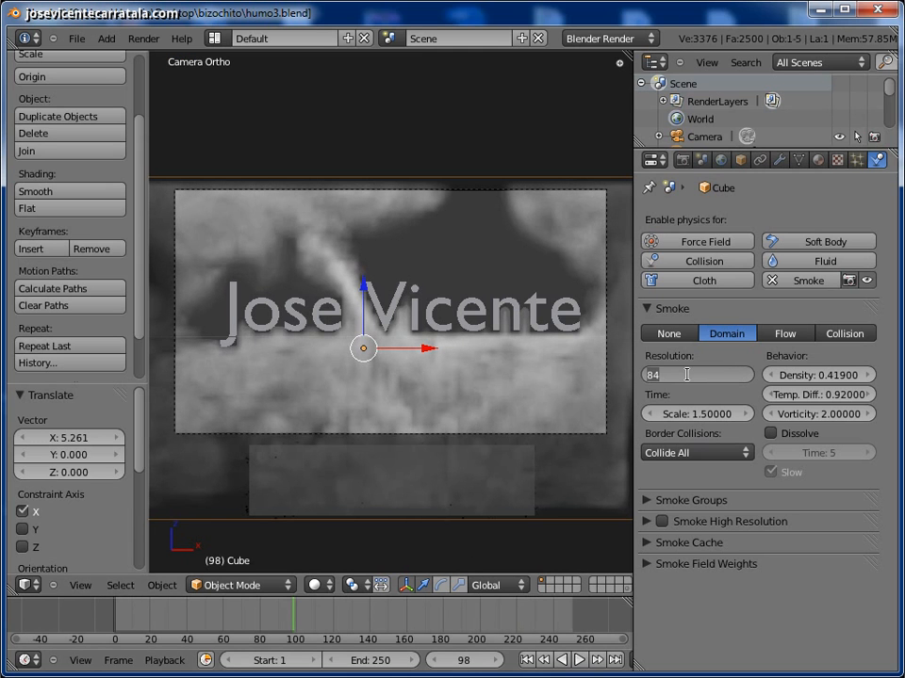
type("100")
key("Return")
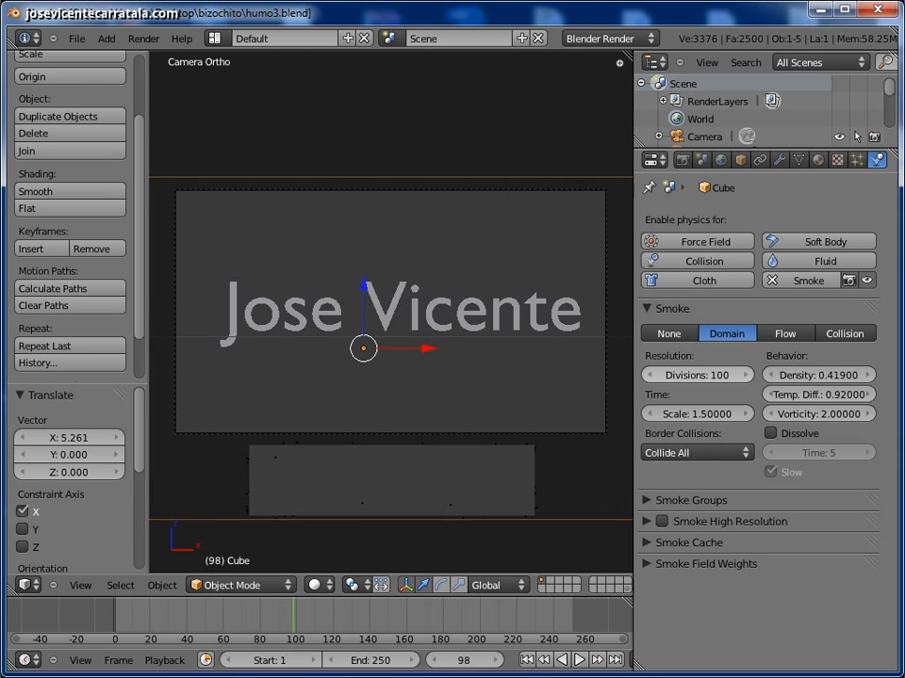
- Return to the first frame, save the scene and play the smoke simulation to check the smoke detail
left_click(527, 659)
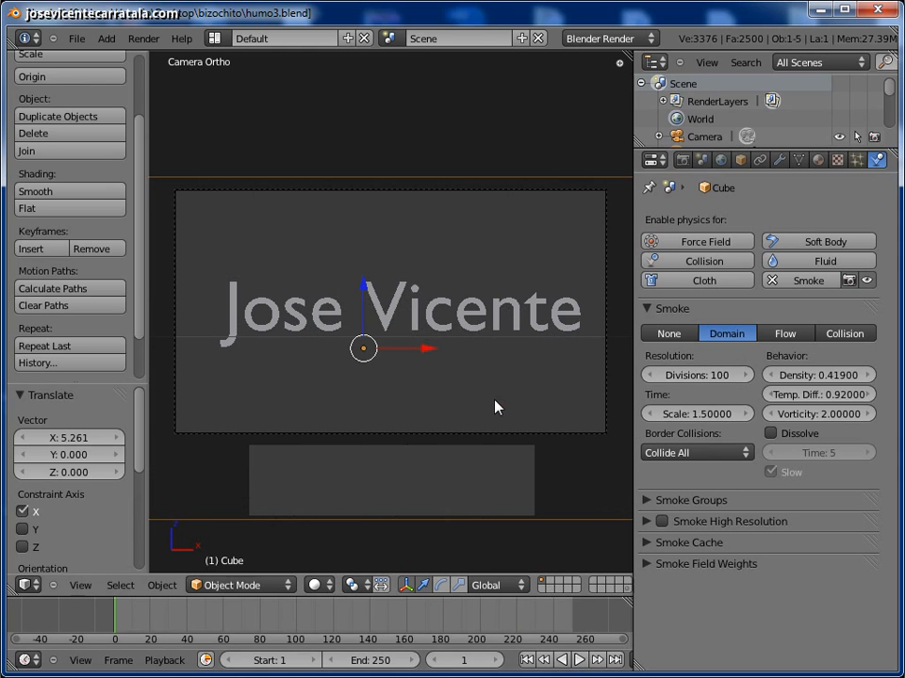
key("ctrl+s")
left_click(497, 404)
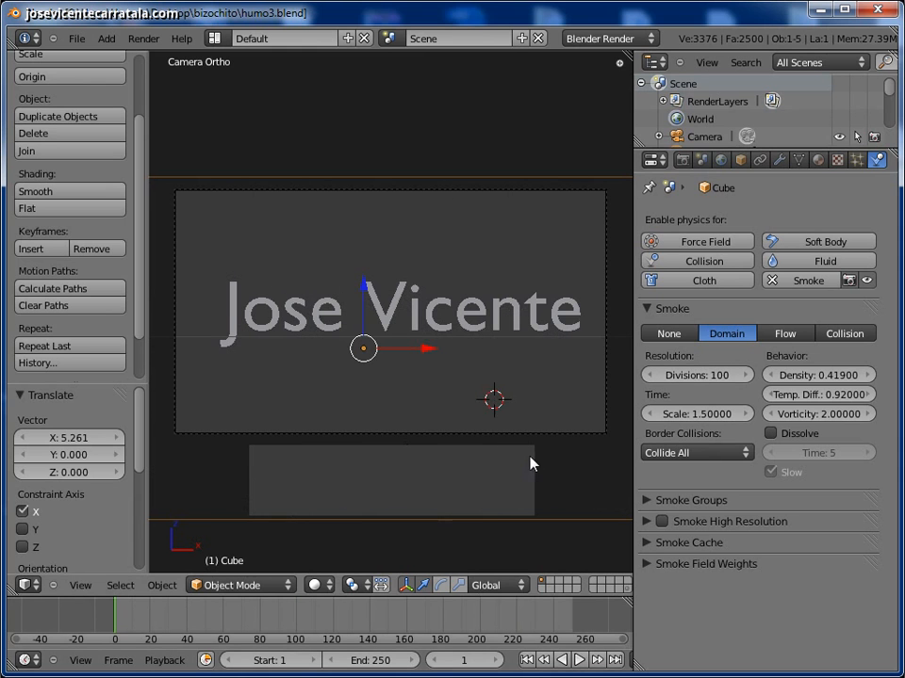
left_click(579, 659)
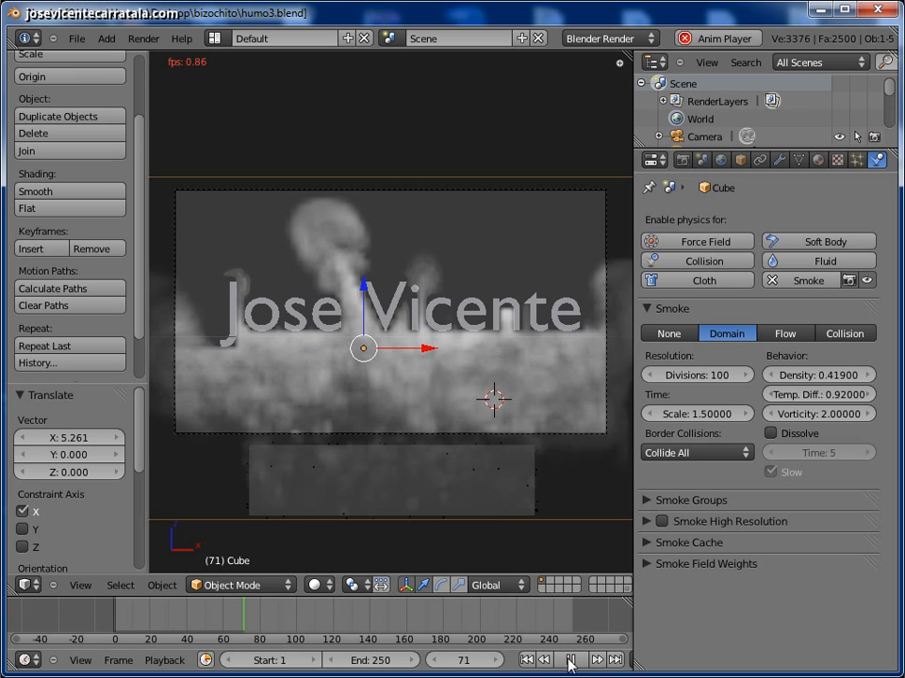
left_click(570, 661)
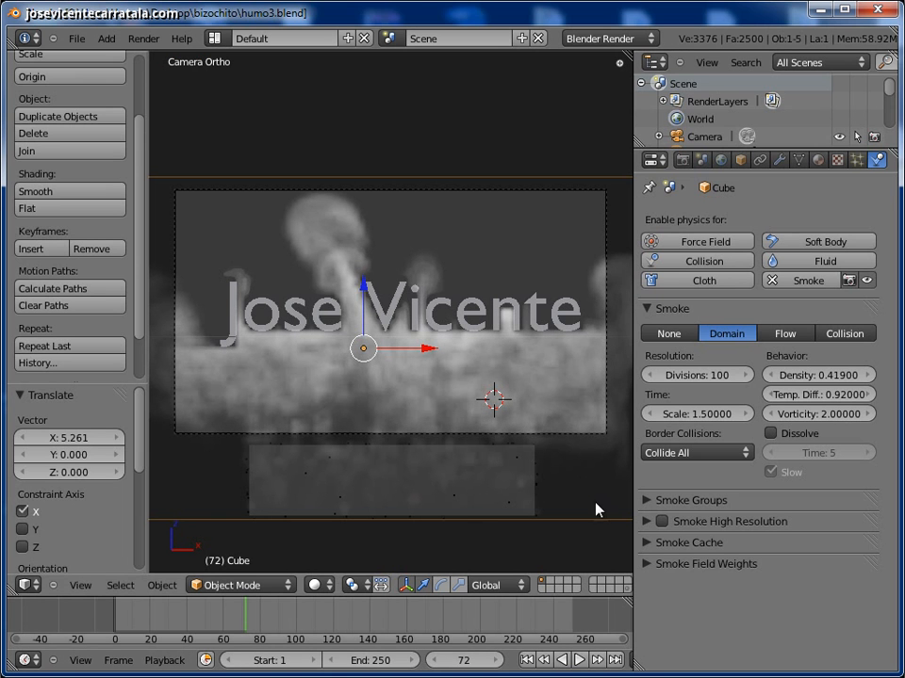
- Enable Smoke High Resolution for the domain, return to the first frame and save the scene
left_click(647, 522)
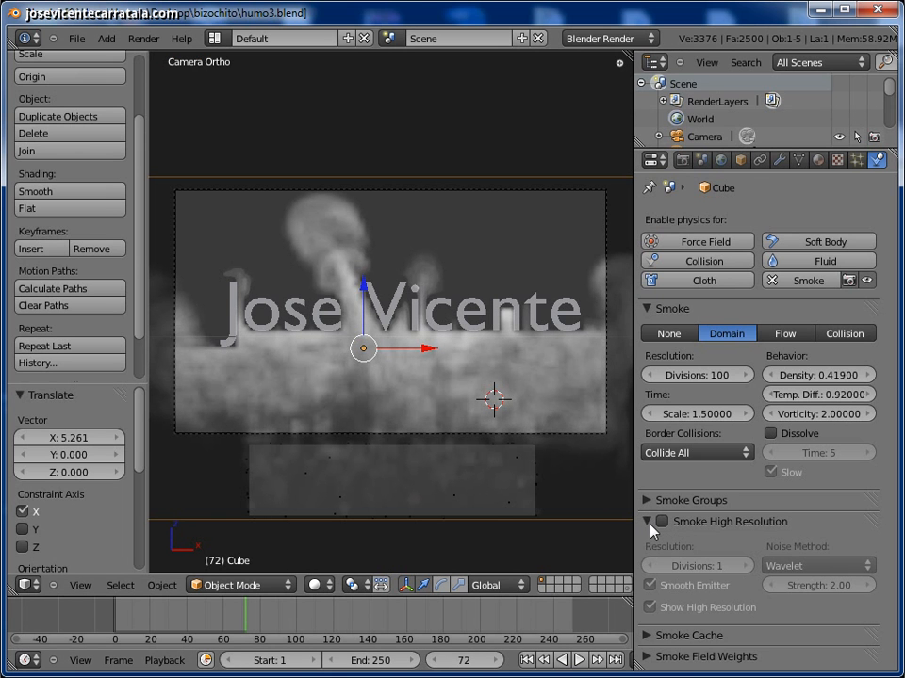
left_click(662, 521)
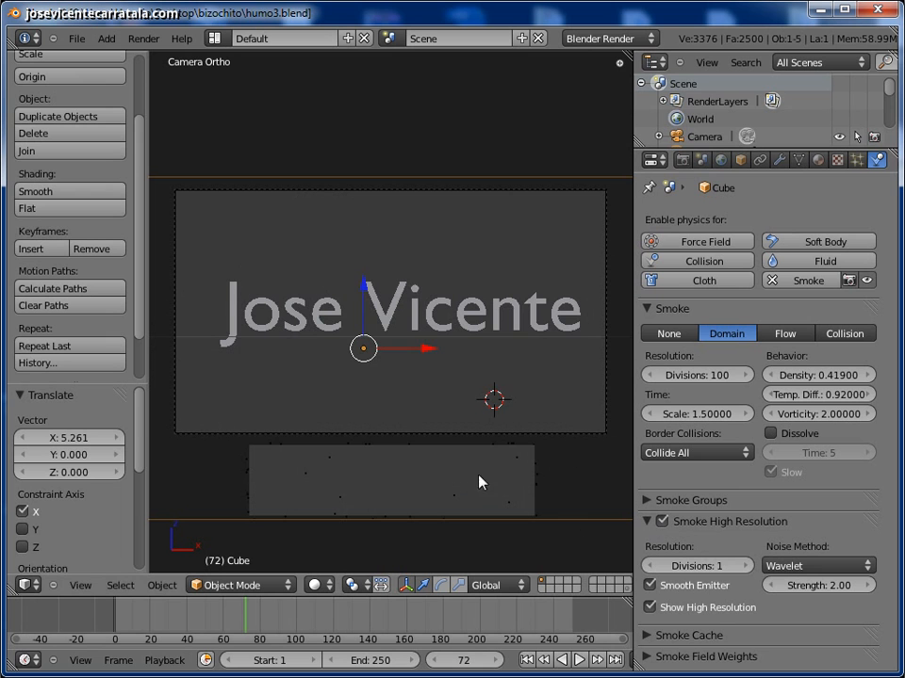
left_click(524, 658)
left_click(76, 39)
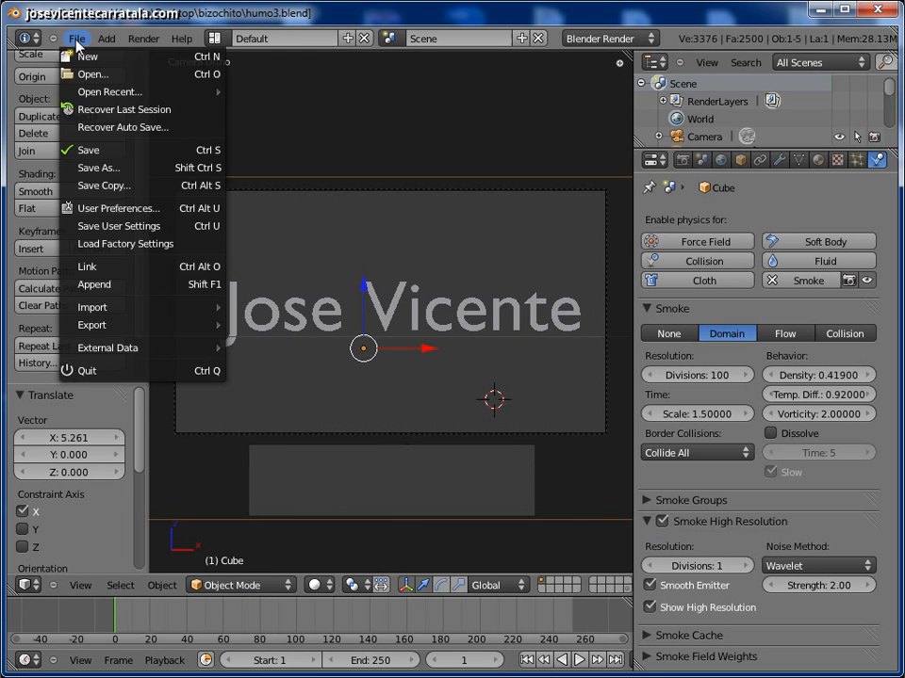
left_click(94, 151)
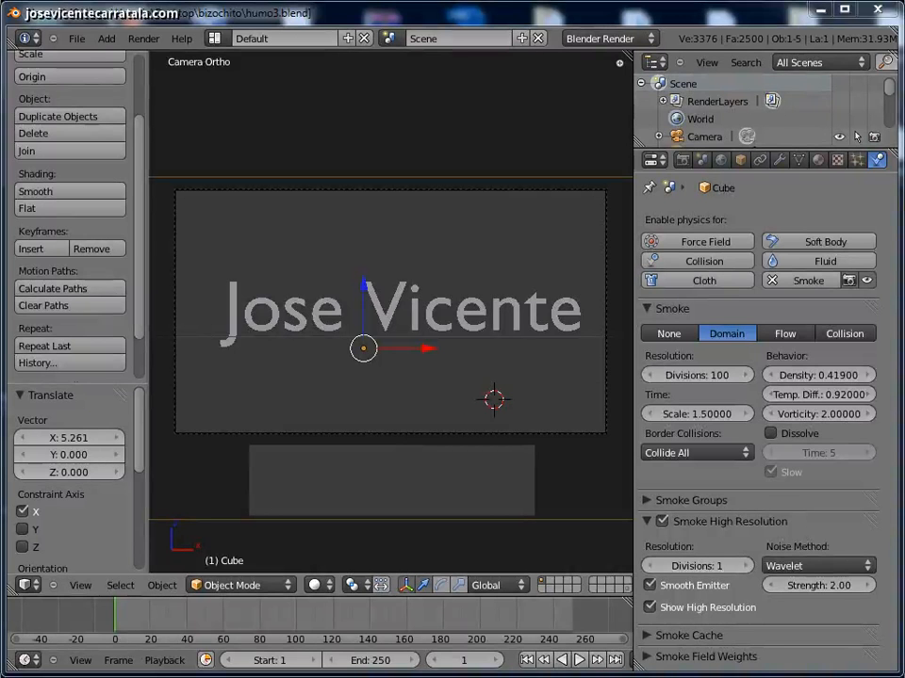
- Set the camera's passepartout alpha to 1.000 so everything outside the frame is blacked out
right_click(604, 432)
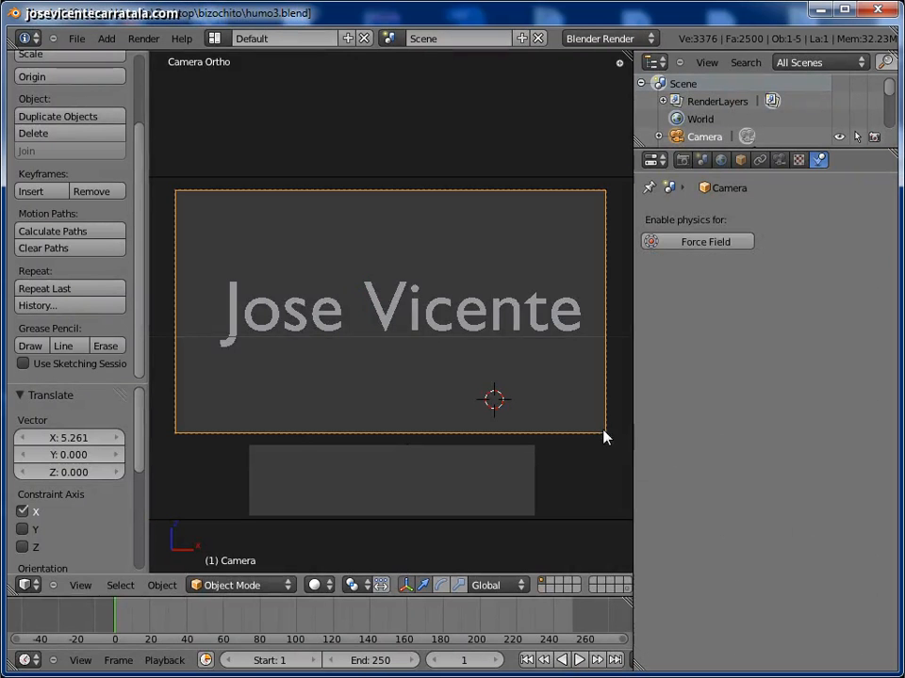
left_click(778, 160)
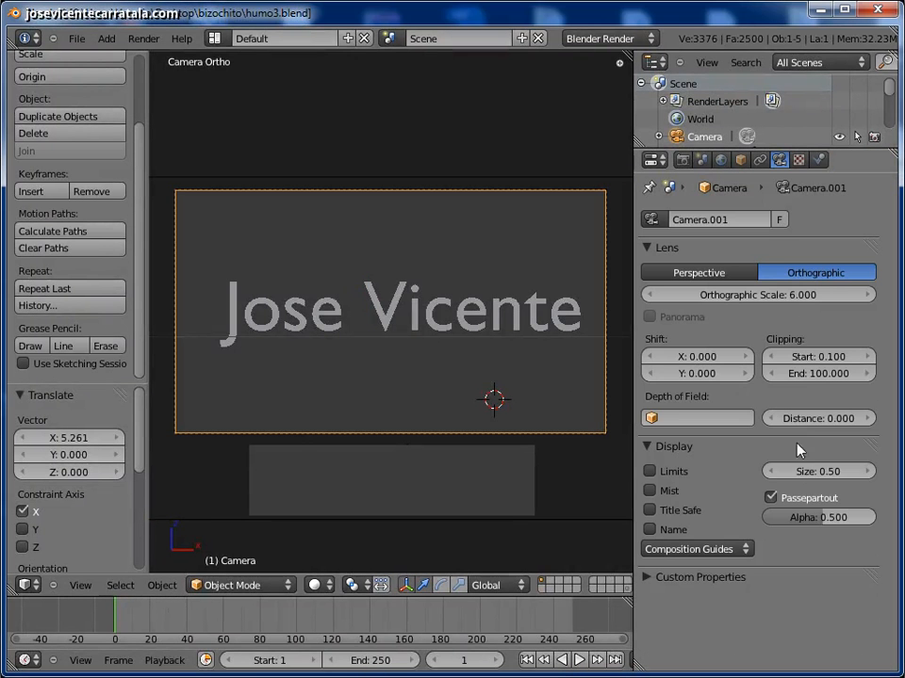
left_click_drag(788, 518, 834, 518)
left_click(379, 365)
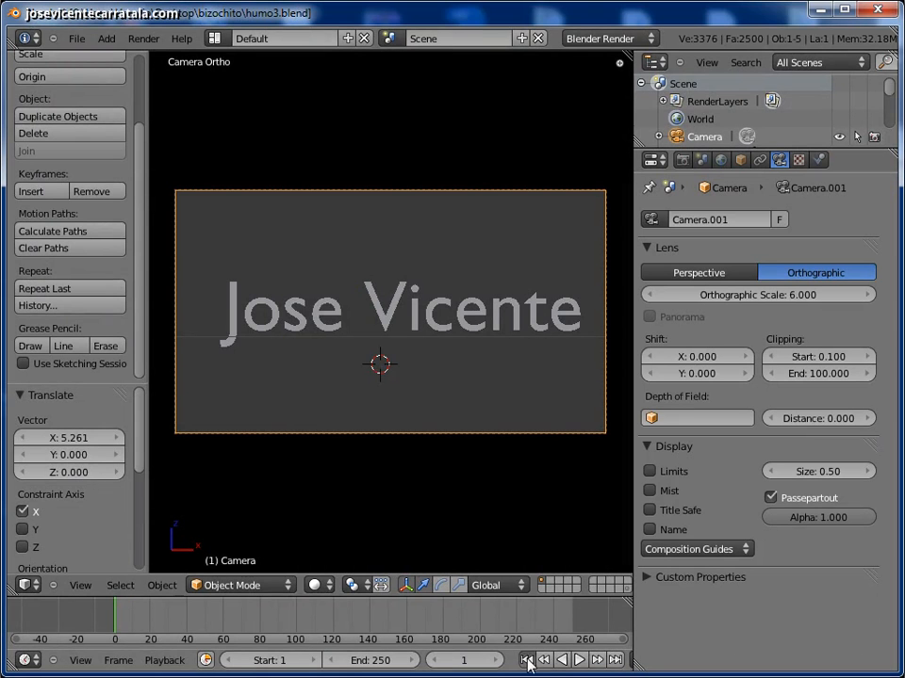
- Play the high-resolution smoke simulation in camera view and inspect the smoke around the text from an angle
left_click(579, 660)
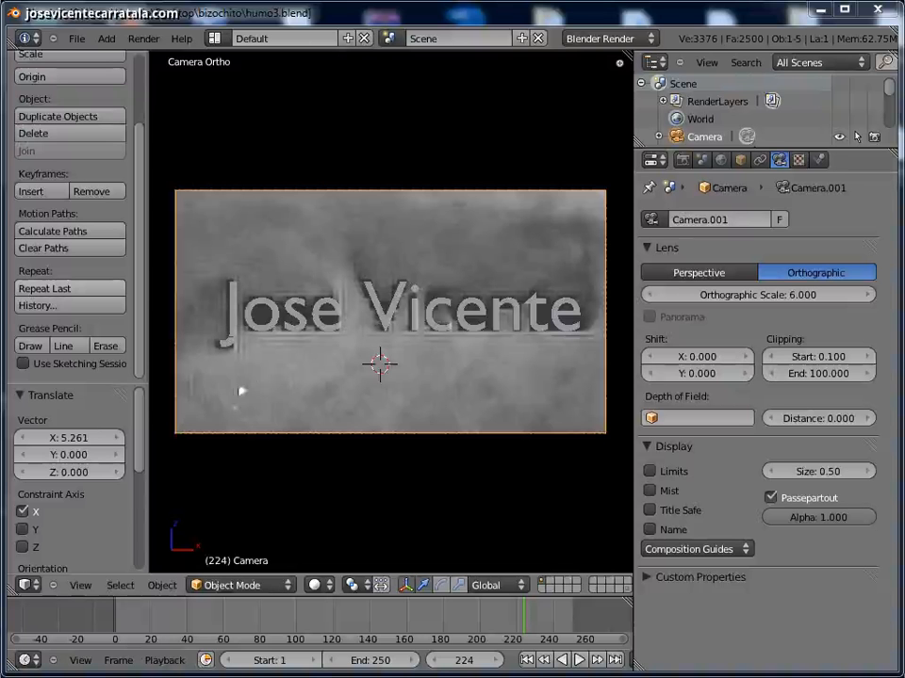
left_click(335, 365)
middle_click_drag(339, 369, 464, 303)
- Give the smoke domain a new material of type Volume
right_click(509, 279)
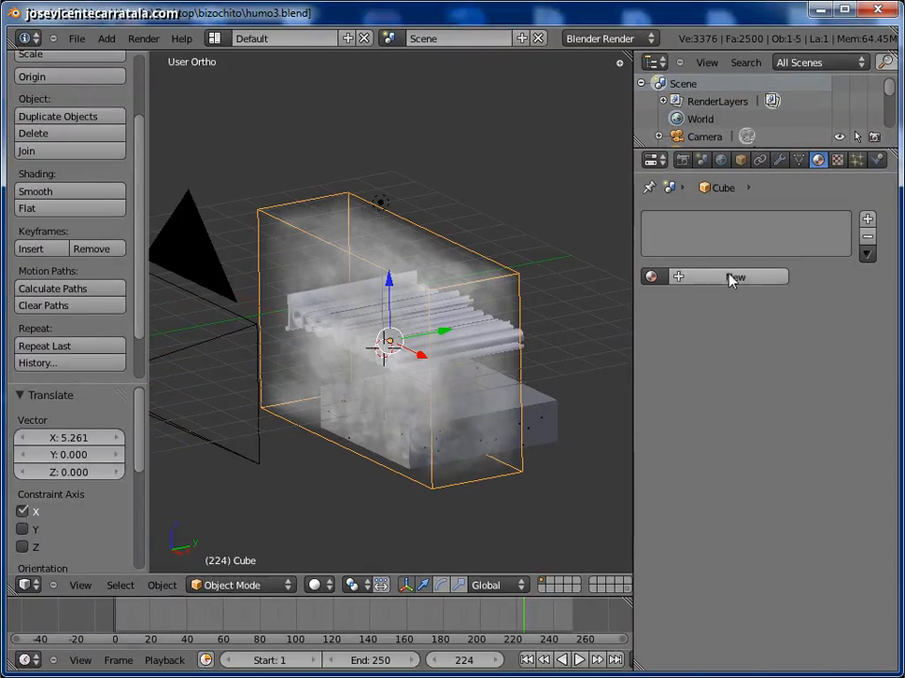
left_click(673, 277)
left_click(782, 301)
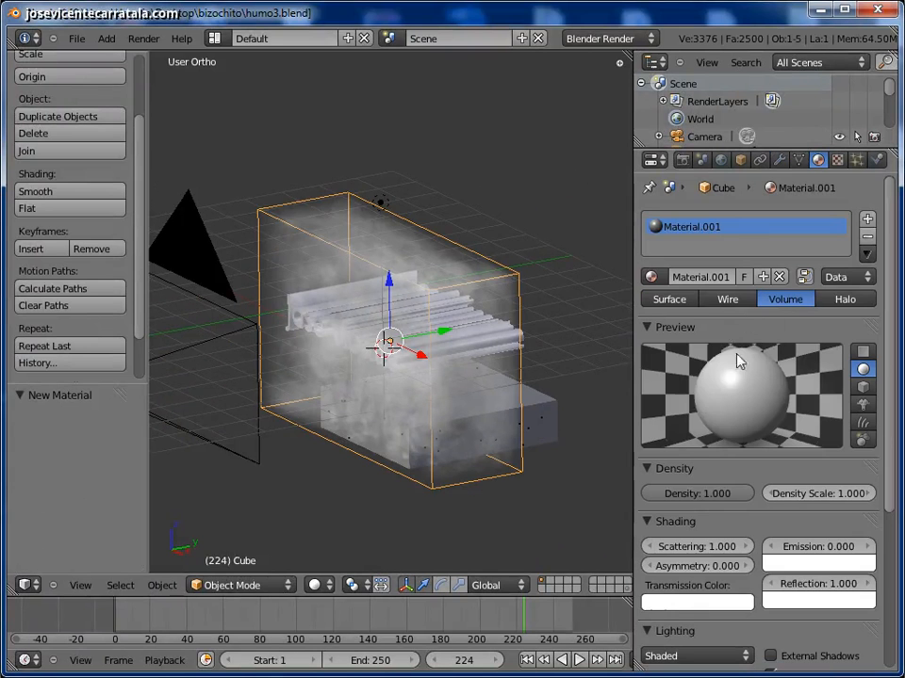
- Set the density of the smoke domain's volume material to 0.000
scroll(759, 402, "down", 3)
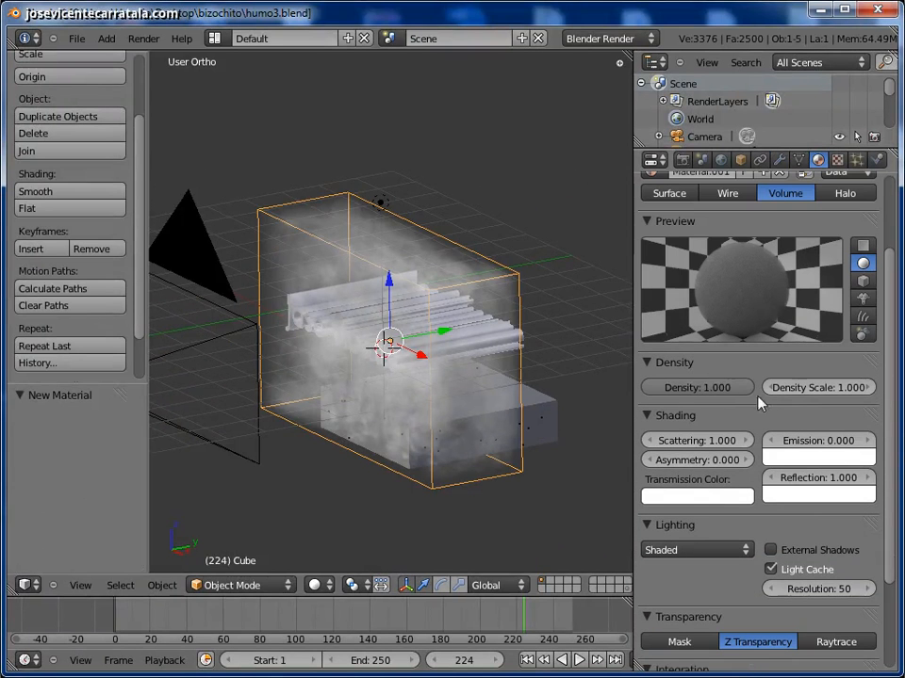
left_click_drag(697, 387, 548, 408)
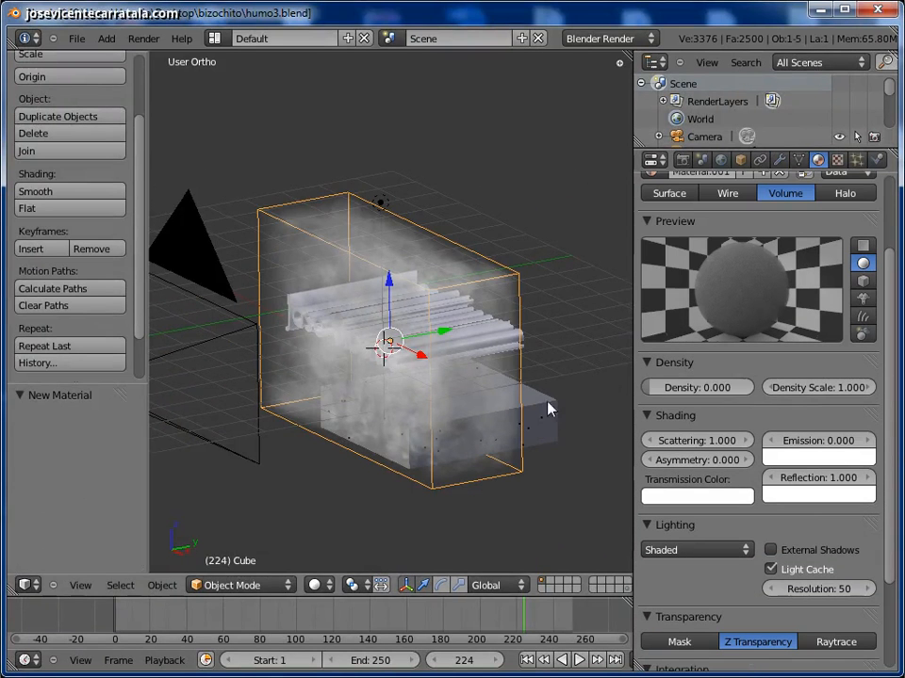
middle_click_drag(435, 369, 440, 375)
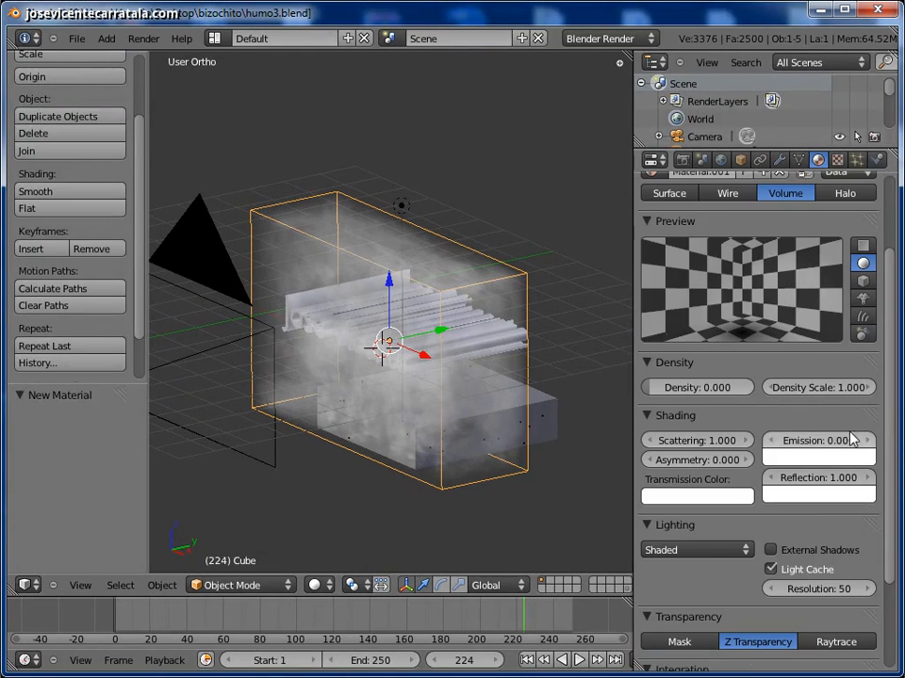
scroll(851, 430, "down", 4)
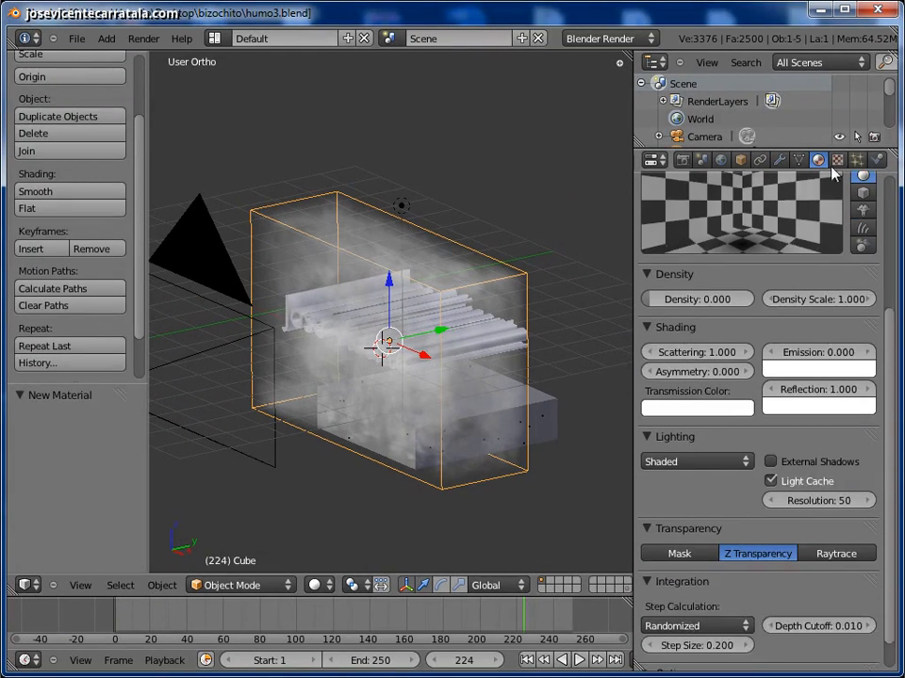
- Add a new Voxel Data texture to the domain material and assign Cube as its domain object
left_click(837, 160)
left_click(724, 344)
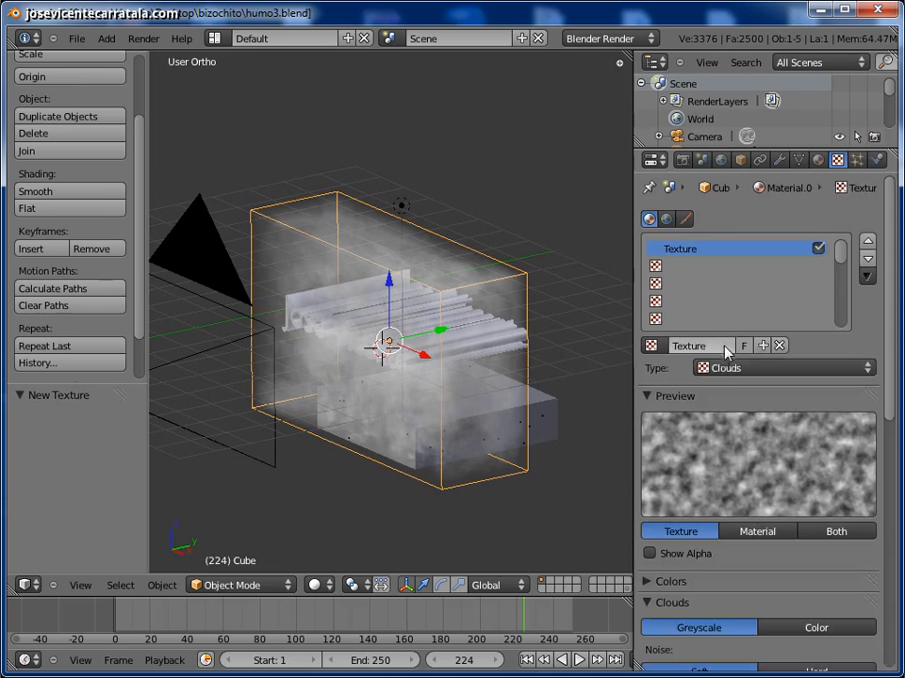
left_click(733, 368)
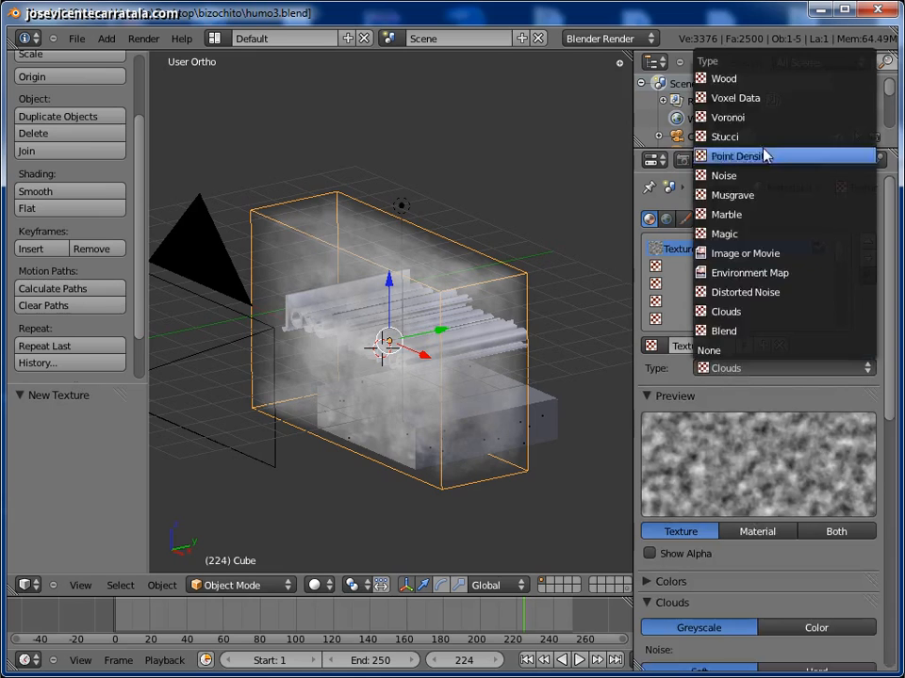
left_click(714, 99)
scroll(774, 473, "down", 6)
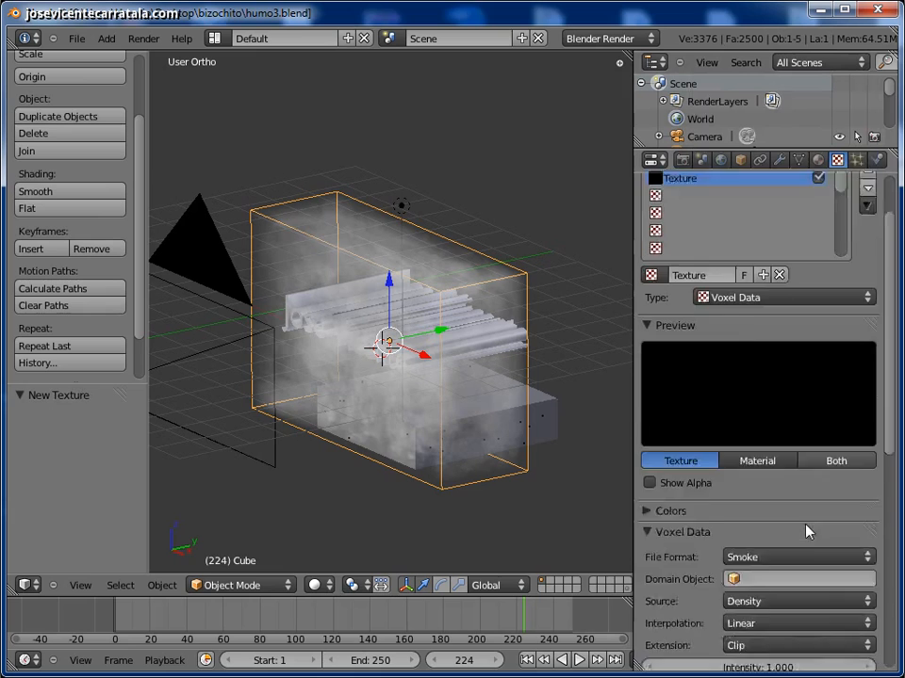
left_click(759, 403)
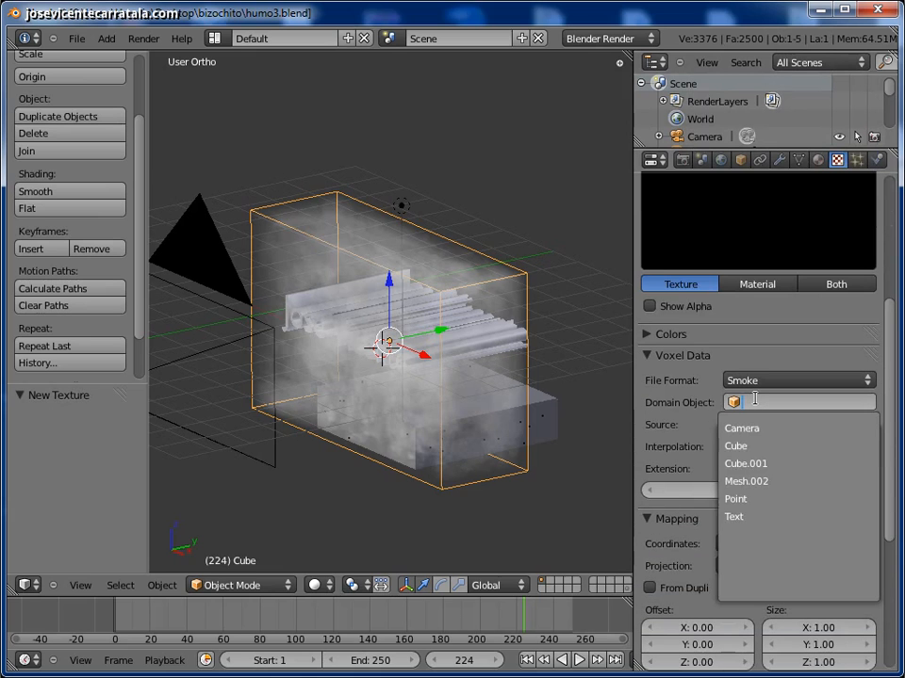
left_click(744, 446)
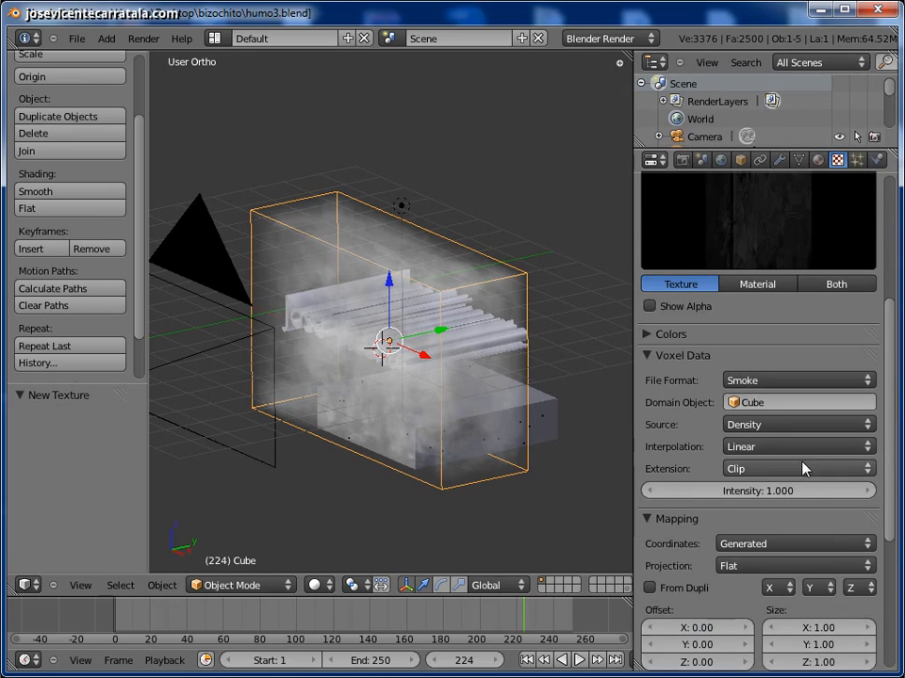
- Make the voxel texture influence Density at 1.000 and darken its influence colour to near black (R 0.002579, G 0.000, B 0.002579)
left_click_drag(891, 369, 890, 488)
left_click(649, 480)
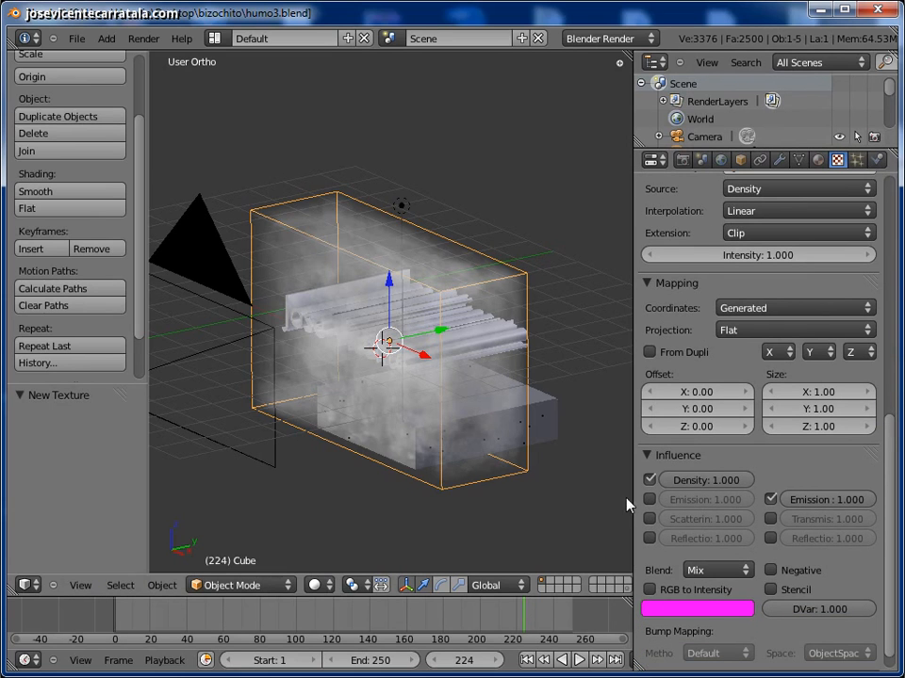
scroll(754, 471, "down", 1)
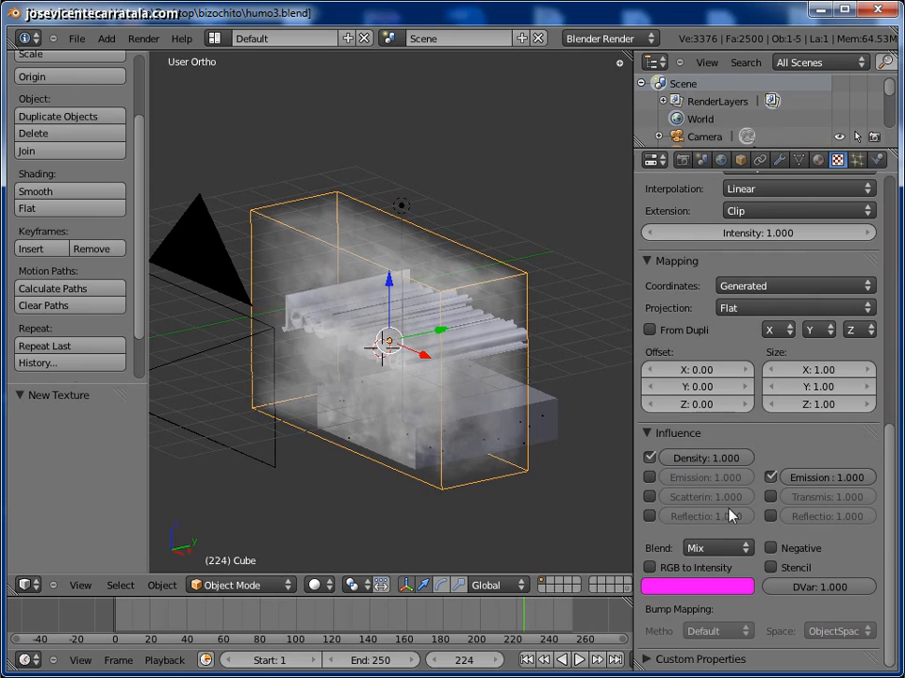
left_click(681, 587)
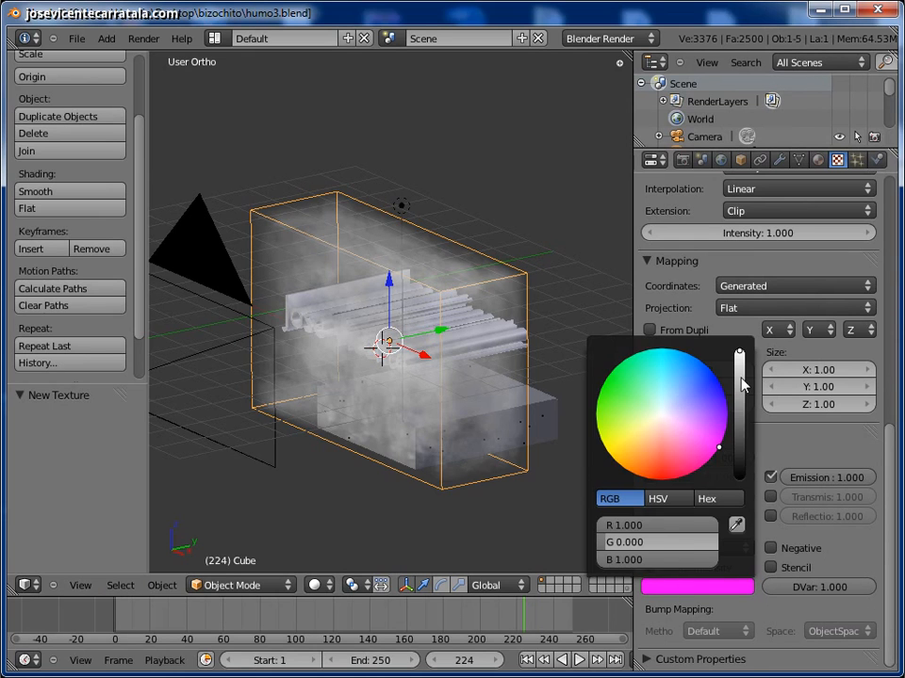
left_click_drag(739, 405, 697, 490)
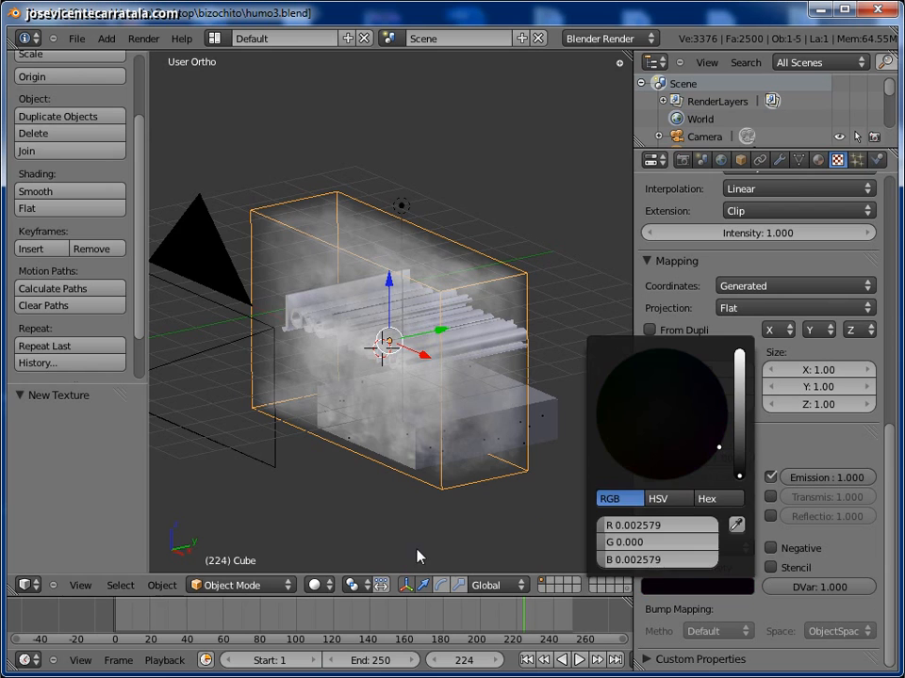
- Play the smoke simulation in camera view, select the text mesh and stop playback at frame 18
key("KP_0")
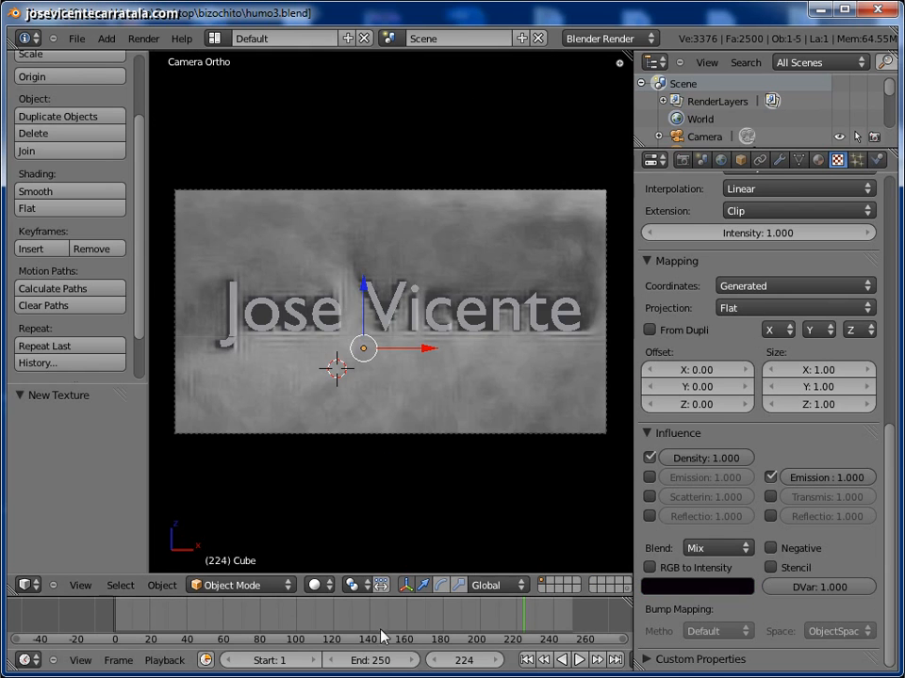
left_click(576, 660)
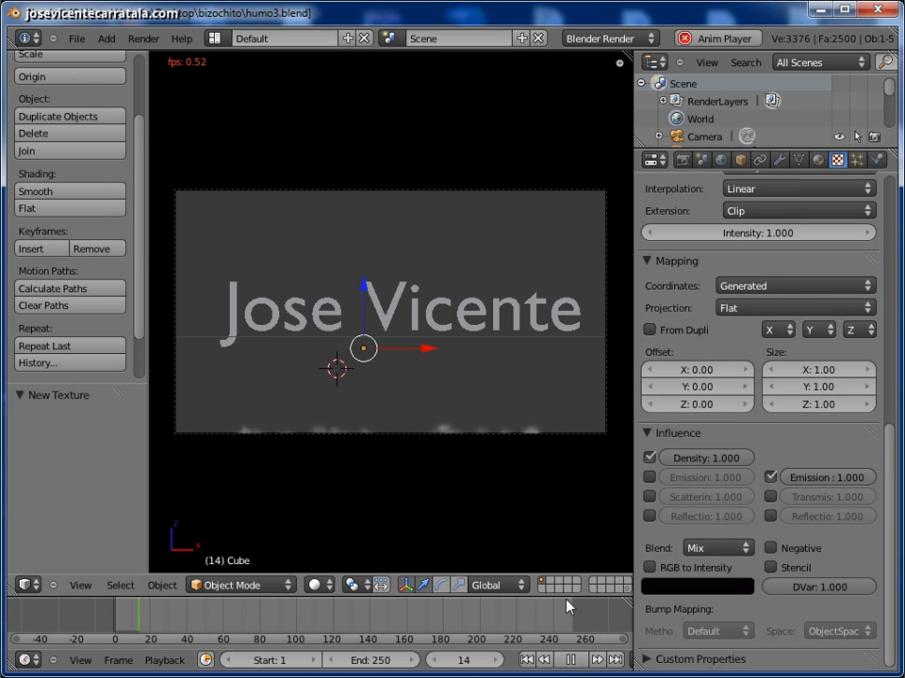
left_click(496, 323)
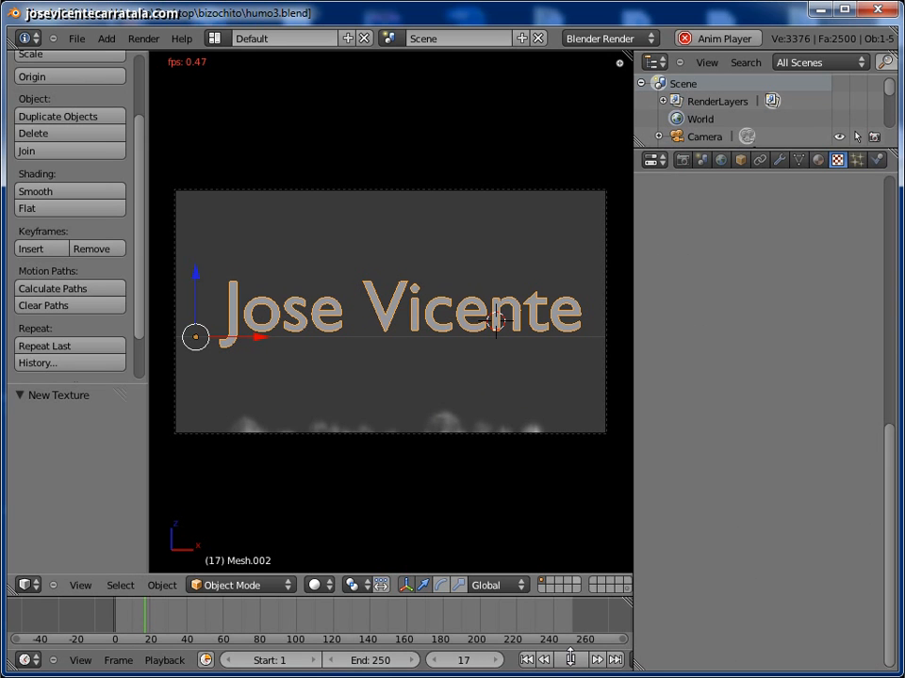
left_click(570, 659)
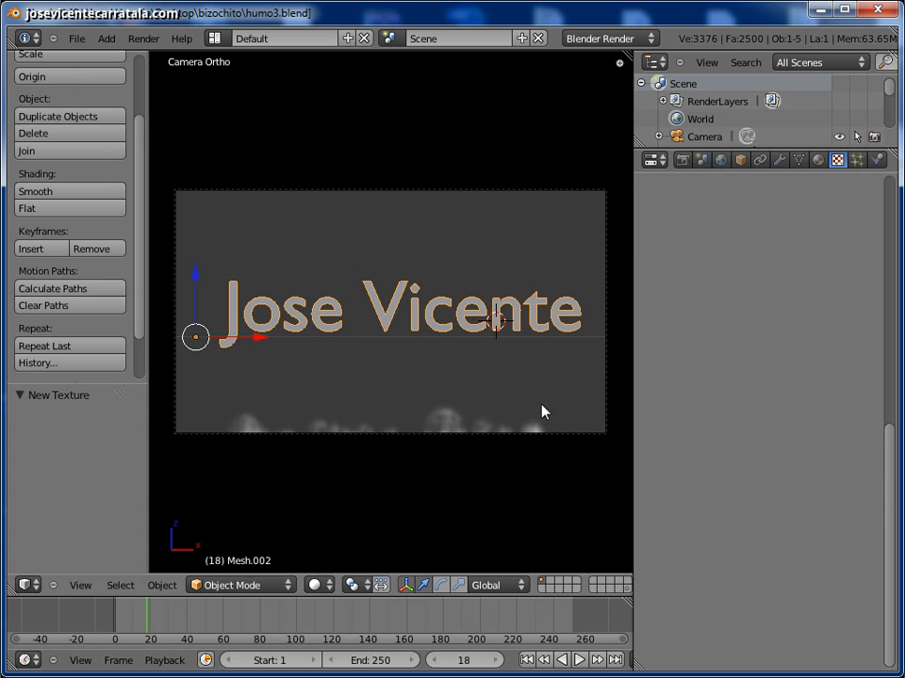
- Turn off Traceable in the text mesh's material options
left_click(818, 160)
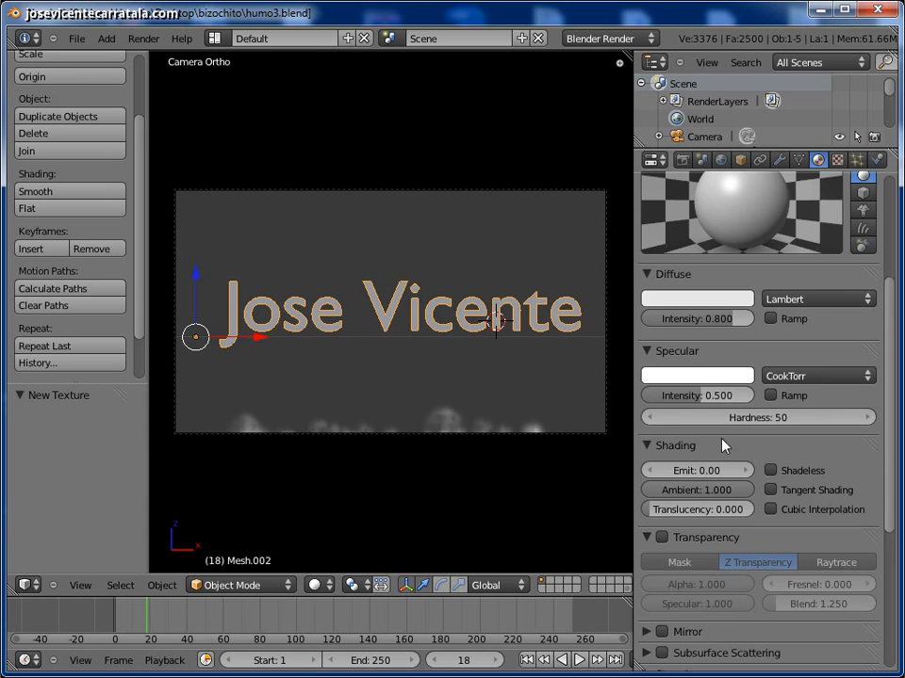
scroll(744, 472, "down", 1)
scroll(745, 472, "up", 3)
scroll(744, 462, "down", 6)
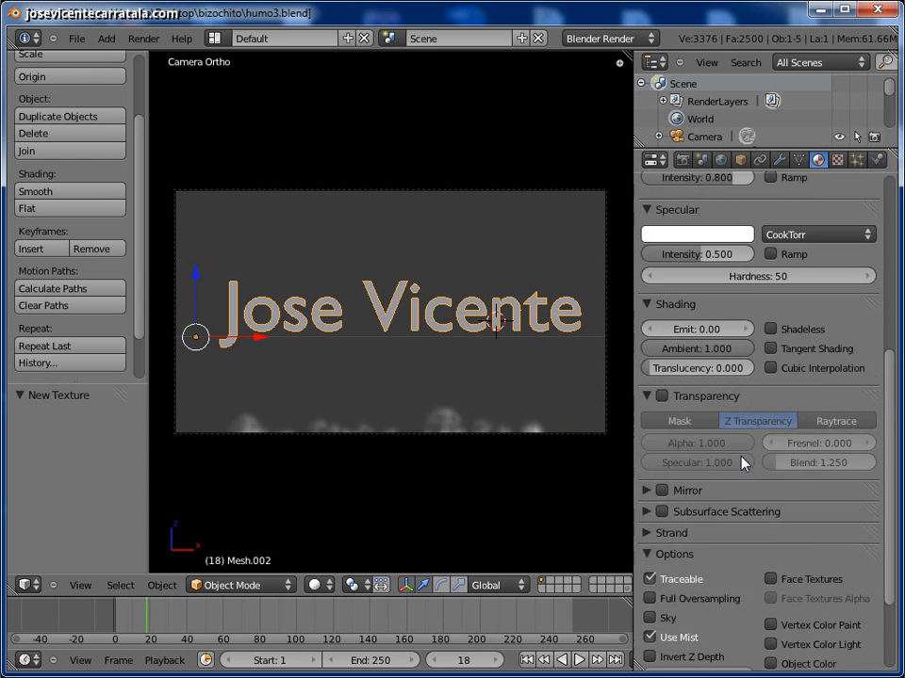
scroll(744, 463, "down", 3)
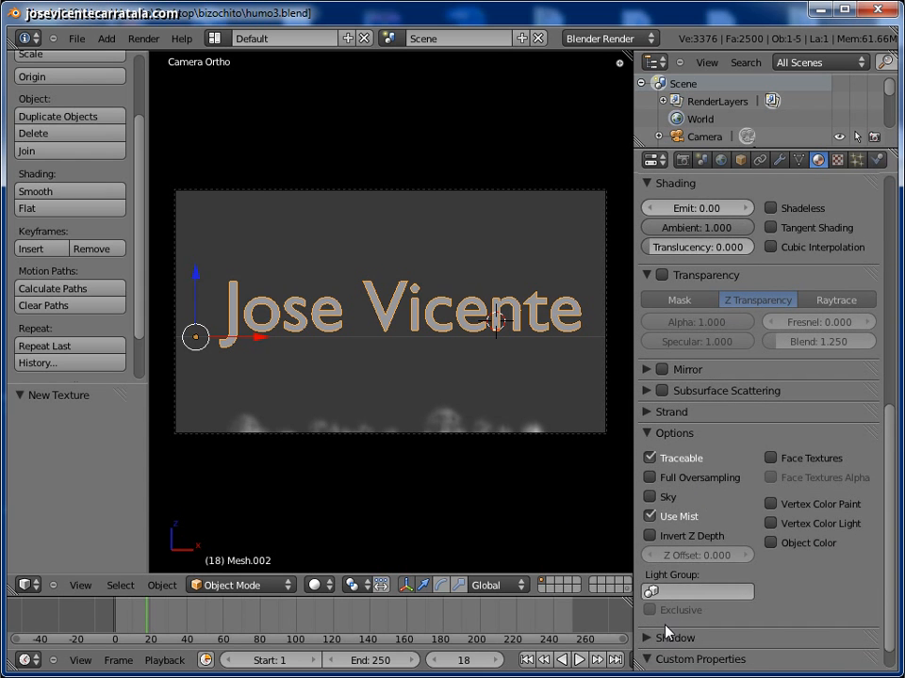
scroll(679, 603, "down", 1)
scroll(689, 566, "up", 1)
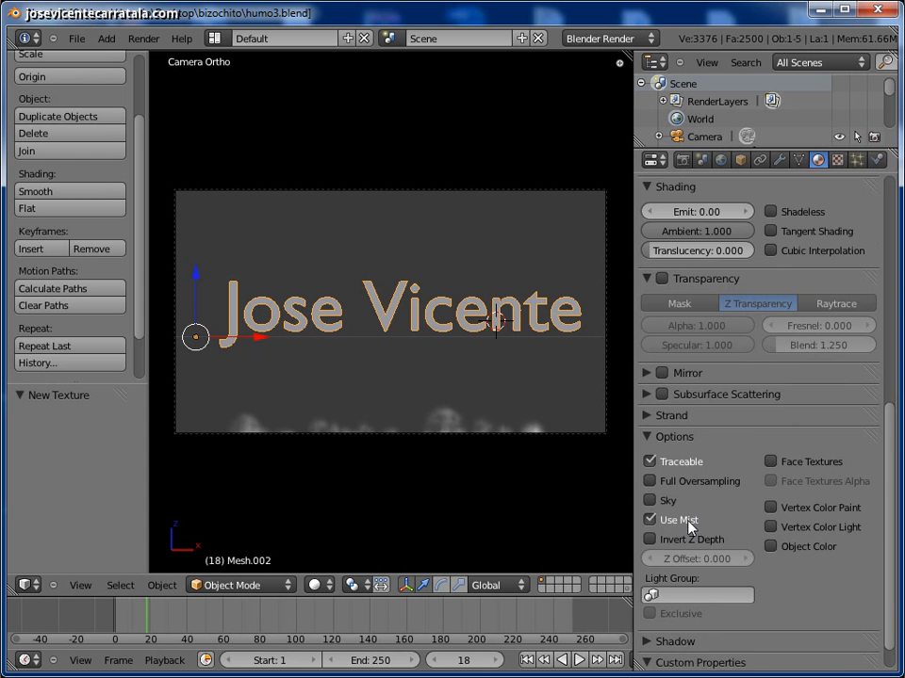
left_click(668, 466)
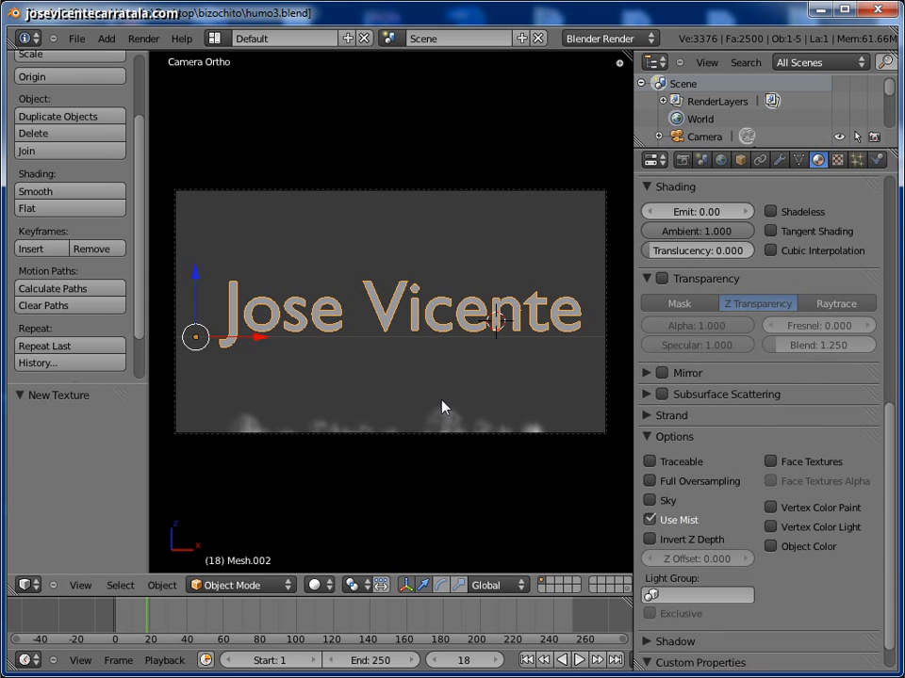
- Enable Z Transparency on the text mesh's material and set its alpha to 0.000
scroll(698, 349, "up", 8)
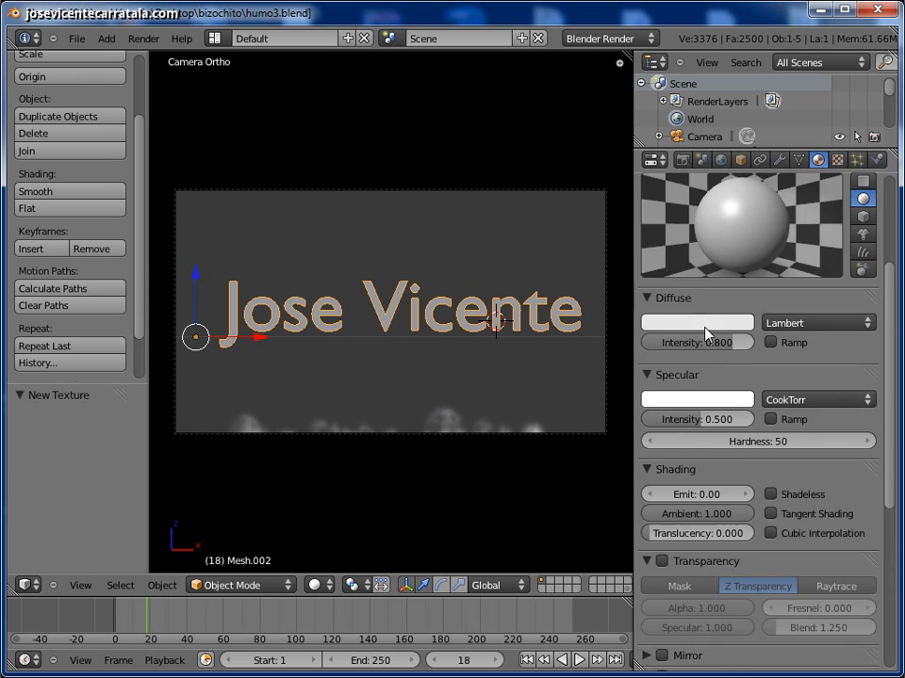
scroll(697, 348, "down", 5)
left_click(662, 490)
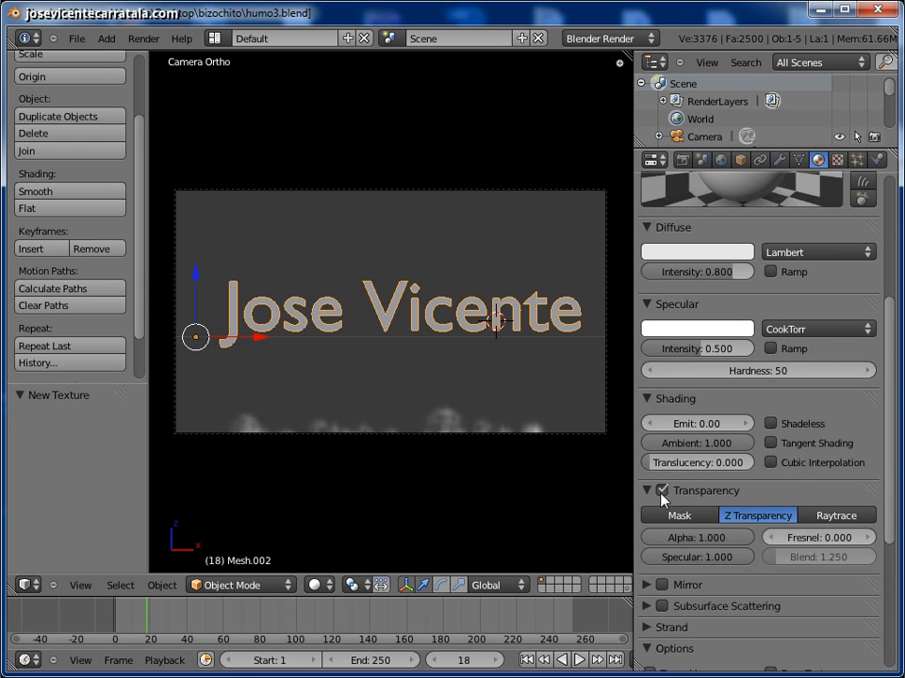
left_click_drag(709, 540, 456, 536)
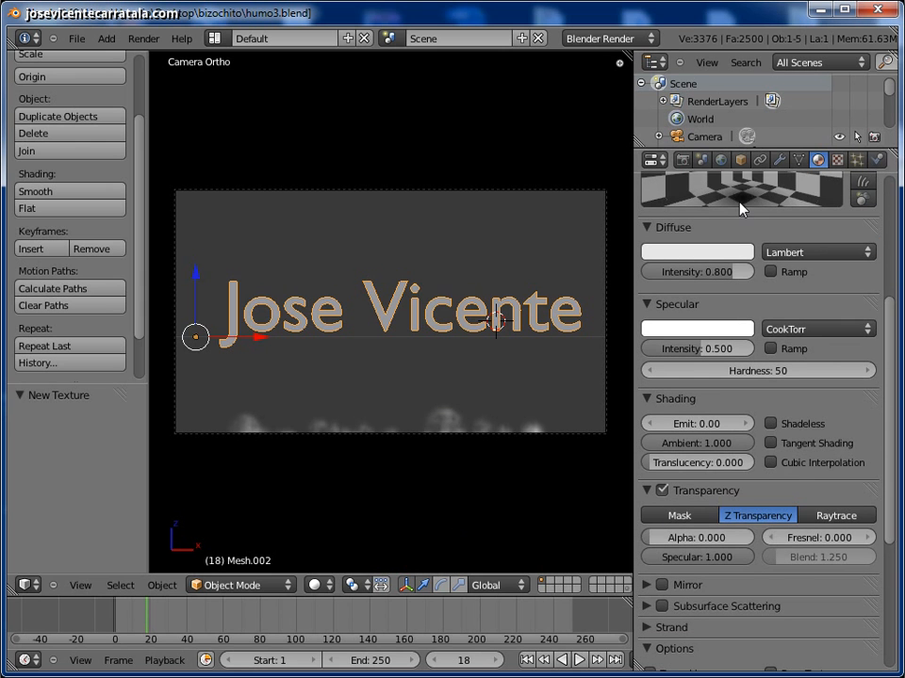
scroll(848, 236, "up", 3)
scroll(872, 256, "up", 2)
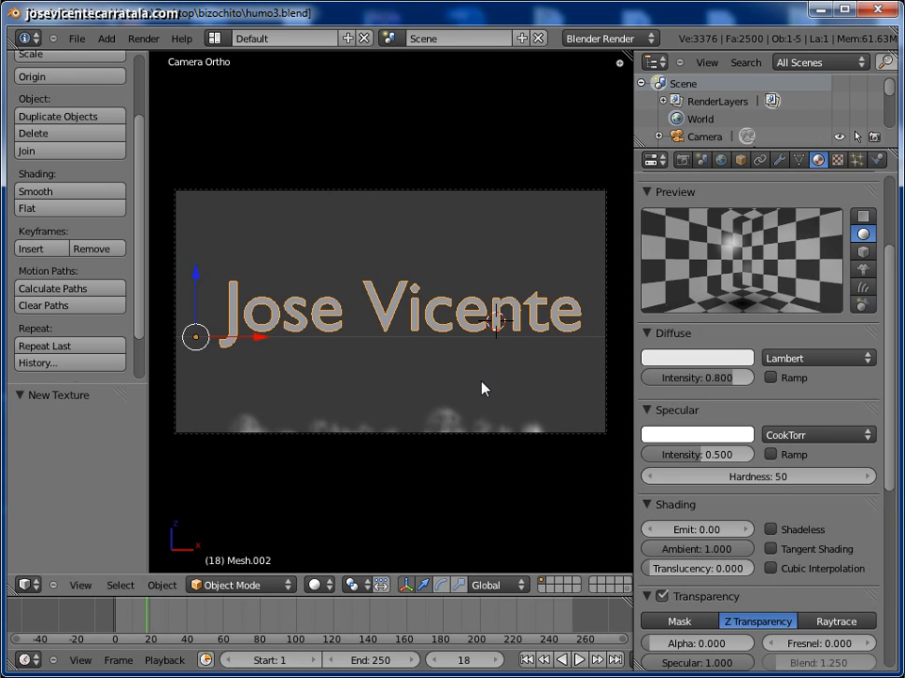
scroll(476, 376, "down", 2)
- Select the smoke domain cube and turn off Traceable in its volume material
middle_click_drag(452, 354, 590, 420)
right_click(590, 421)
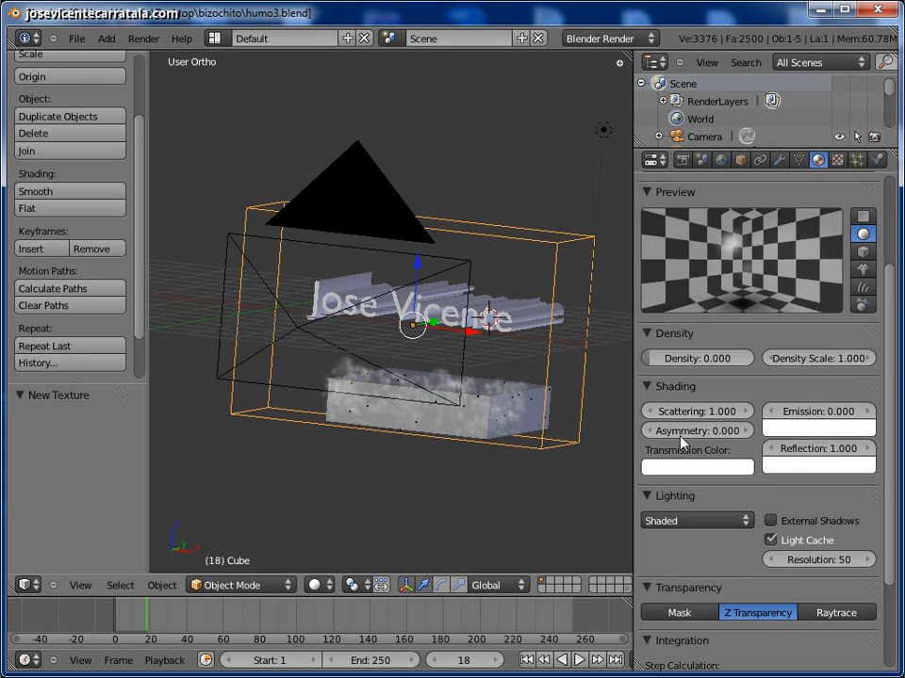
left_click(706, 605)
scroll(718, 556, "down", 3)
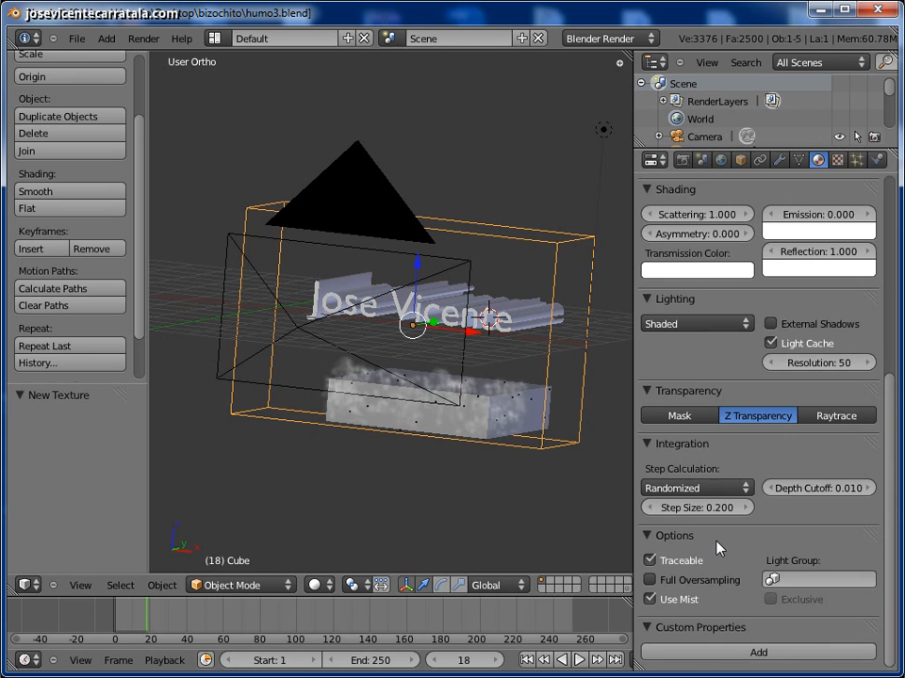
left_click(645, 559)
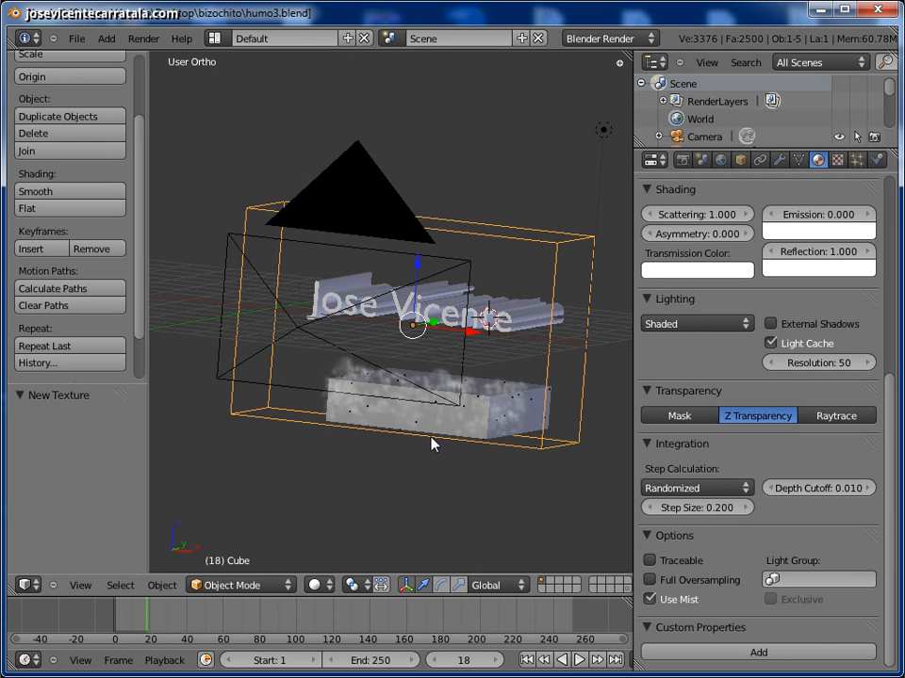
- Render frame 18 from the camera, inspect the image for smoke, and return to the domain's material settings
key("KP_0")
key("F12")
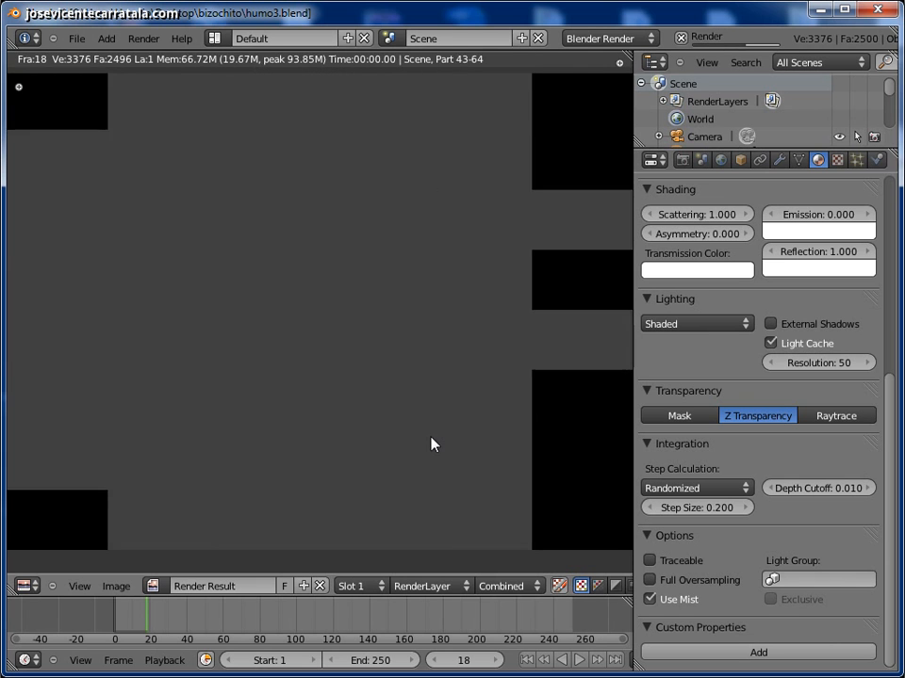
left_click(431, 444)
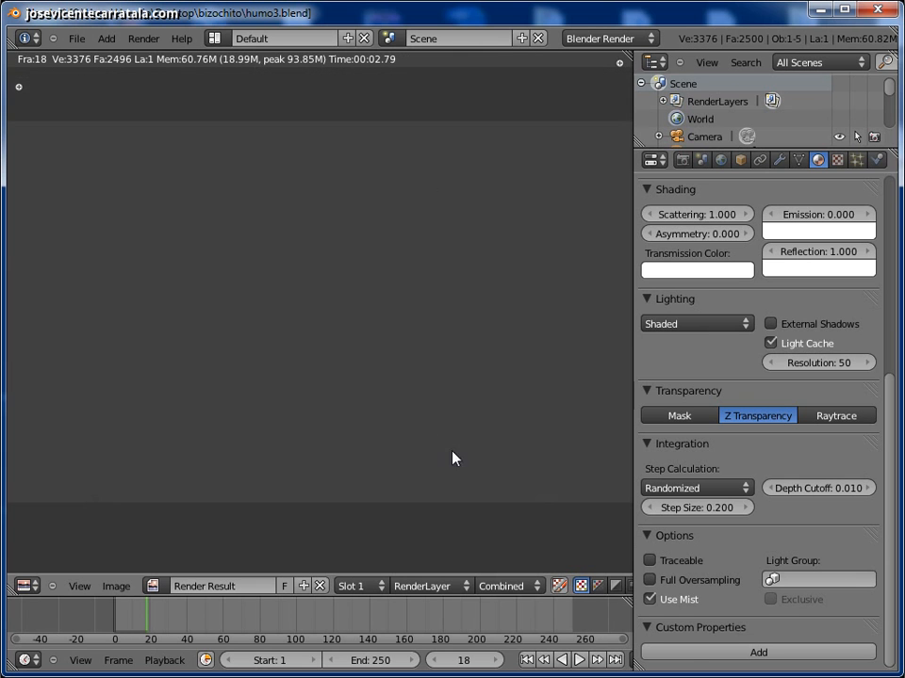
middle_click_drag(556, 522, 371, 394)
scroll(389, 442, "up", 4)
middle_click_drag(500, 498, 421, 413)
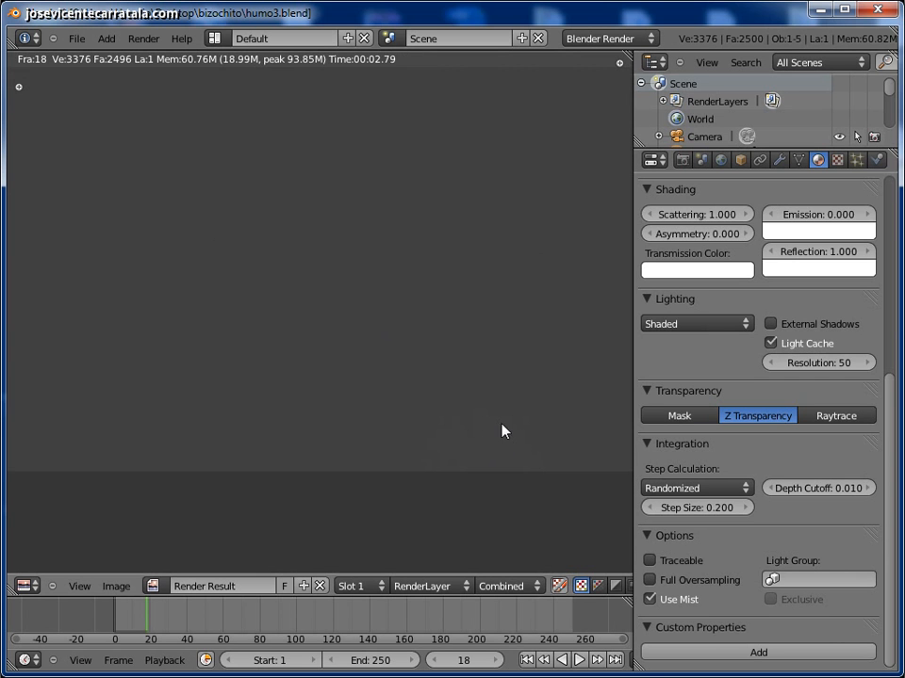
scroll(382, 368, "down", 9)
middle_click_drag(312, 237, 460, 365)
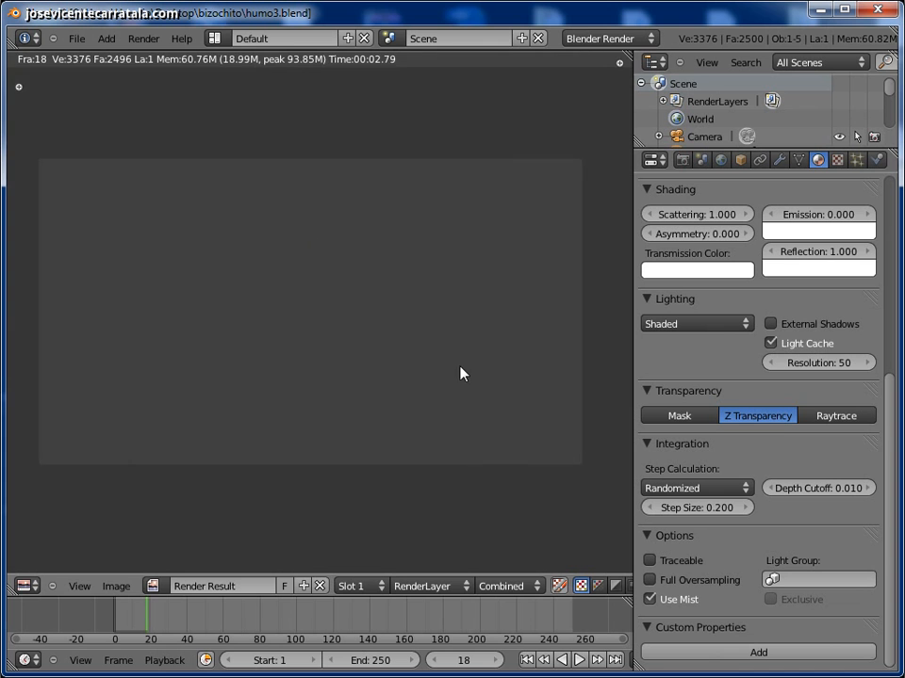
scroll(460, 365, "down", 1)
key("Escape")
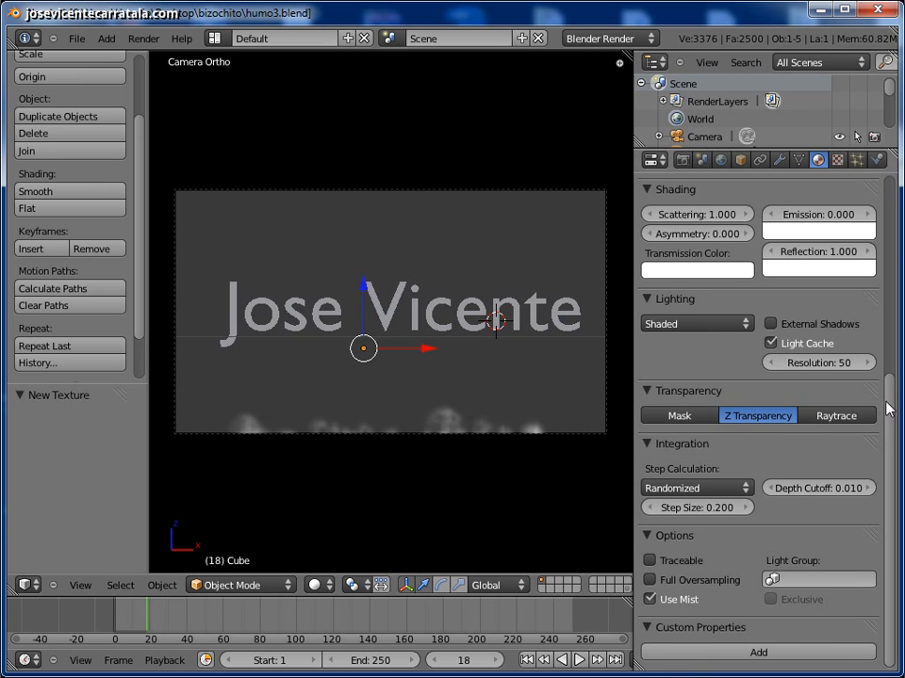
left_click_drag(888, 394, 890, 219)
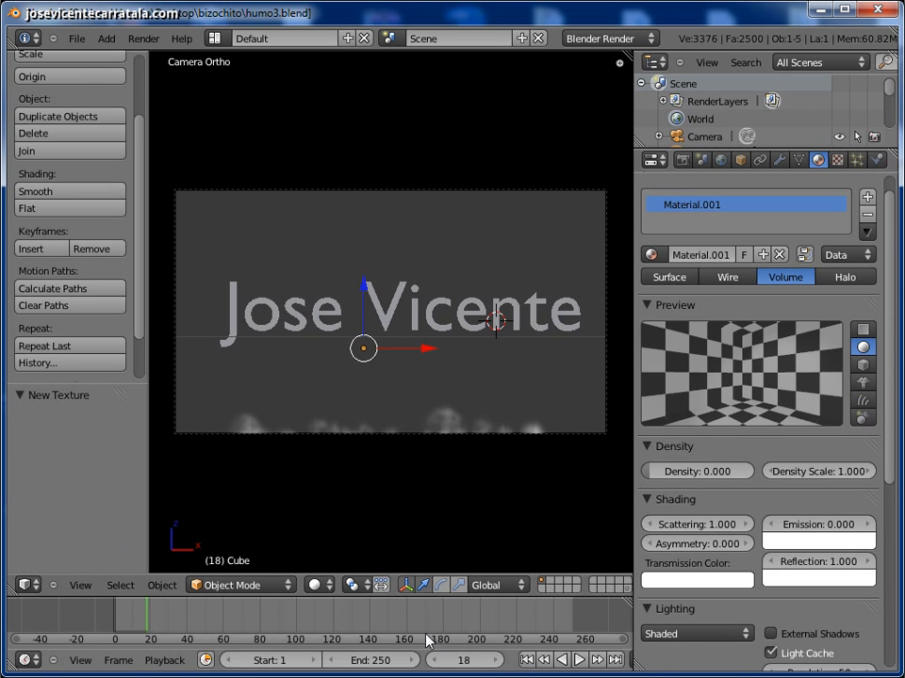
- Play the smoke simulation from the first frame to frame 33 and render that frame to check the smoke
left_click(526, 660)
left_click(579, 660)
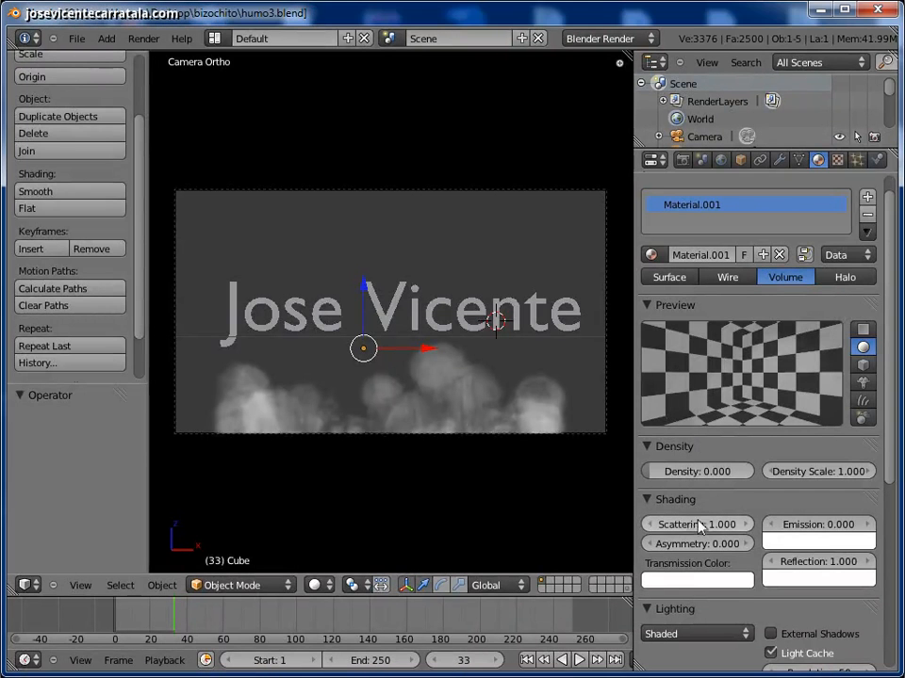
left_click(483, 428)
key("F12")
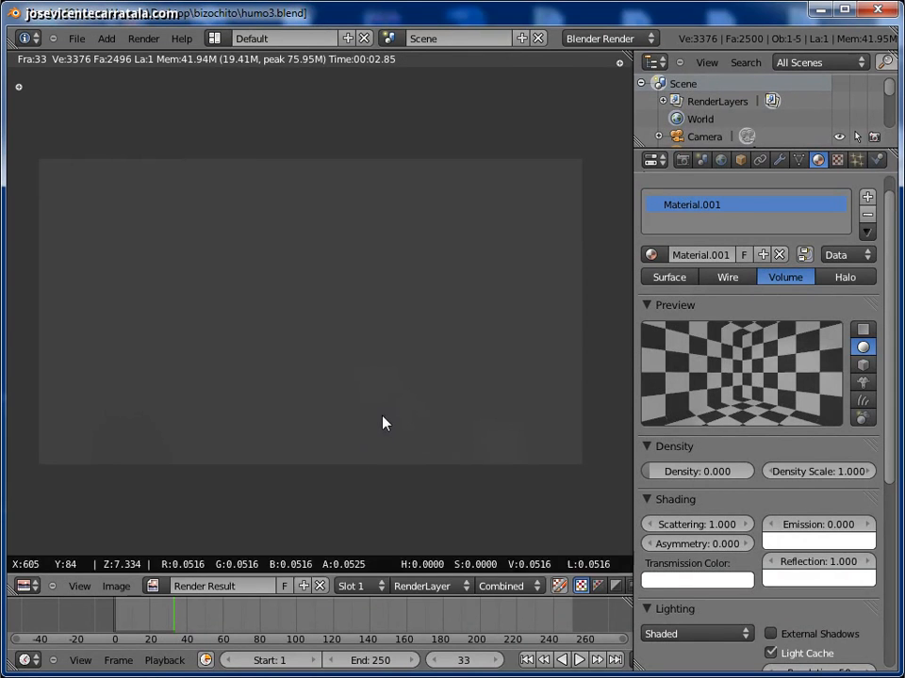
key("Escape")
- Set the domain volume material's scattering to 10.000 and test-render frame 33
left_click_drag(652, 524, 761, 530)
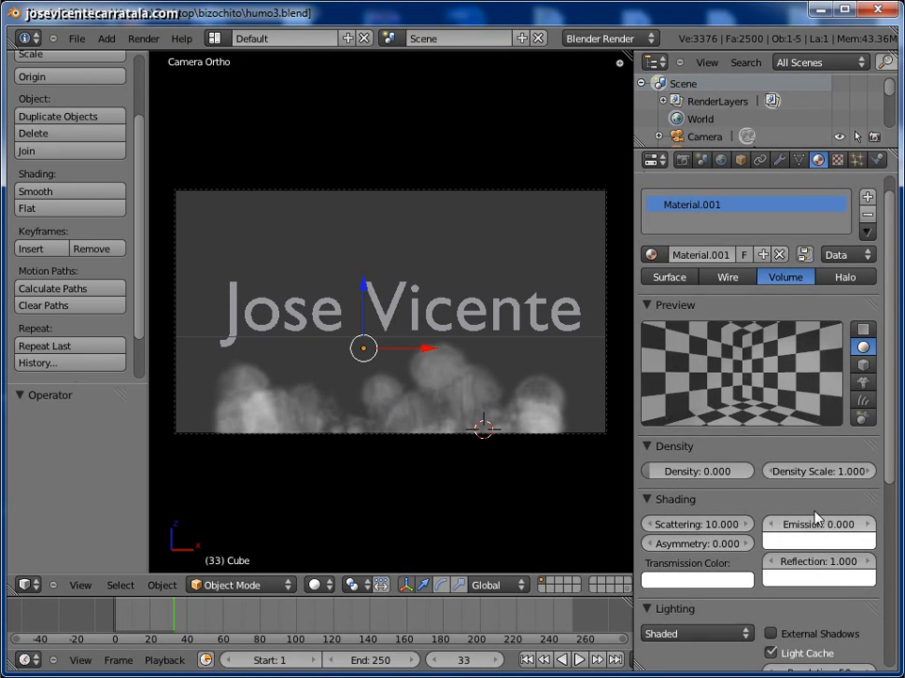
key("F12")
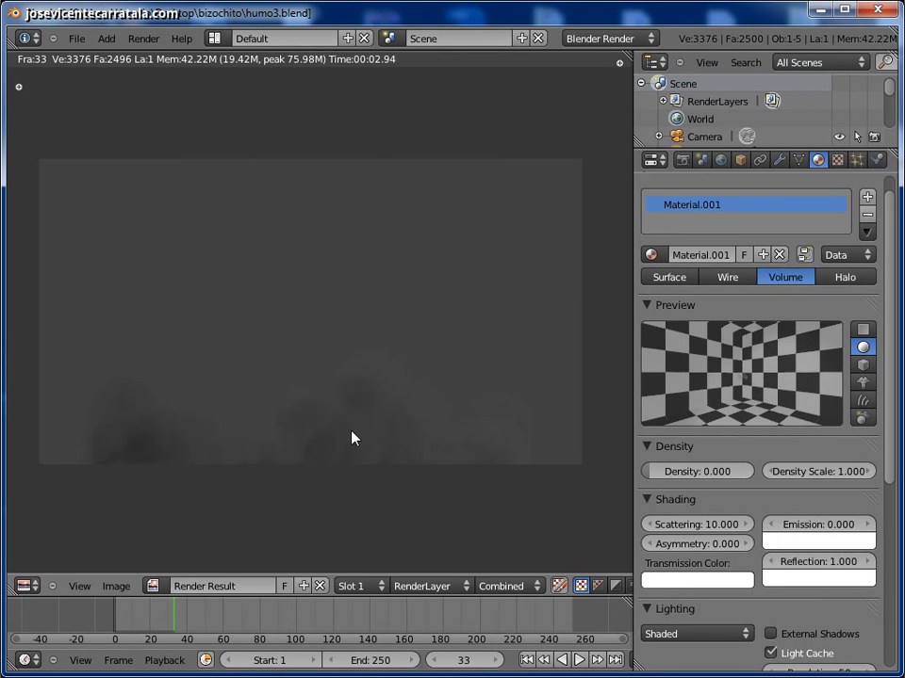
left_click(351, 437)
key("Escape")
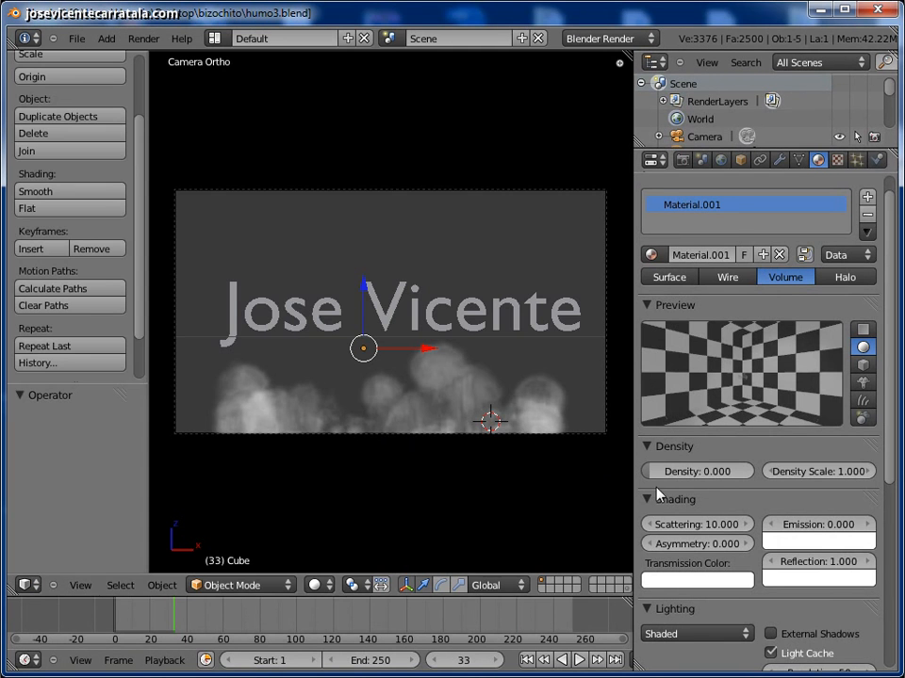
- Try an emission of 3.980 on the domain's volume material and test-render the smoke
mouse_move(789, 525)
left_mouse_down()
mouse_move(868, 519)
mouse_move(763, 529)
mouse_move(850, 535)
mouse_move(814, 527)
mouse_move(853, 524)
left_mouse_up()
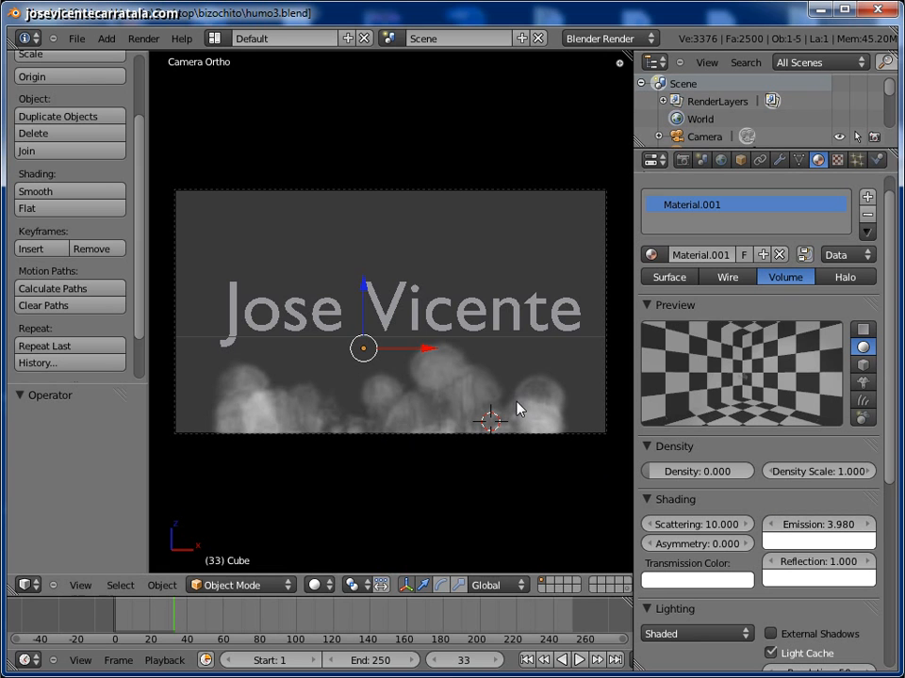
key("F12")
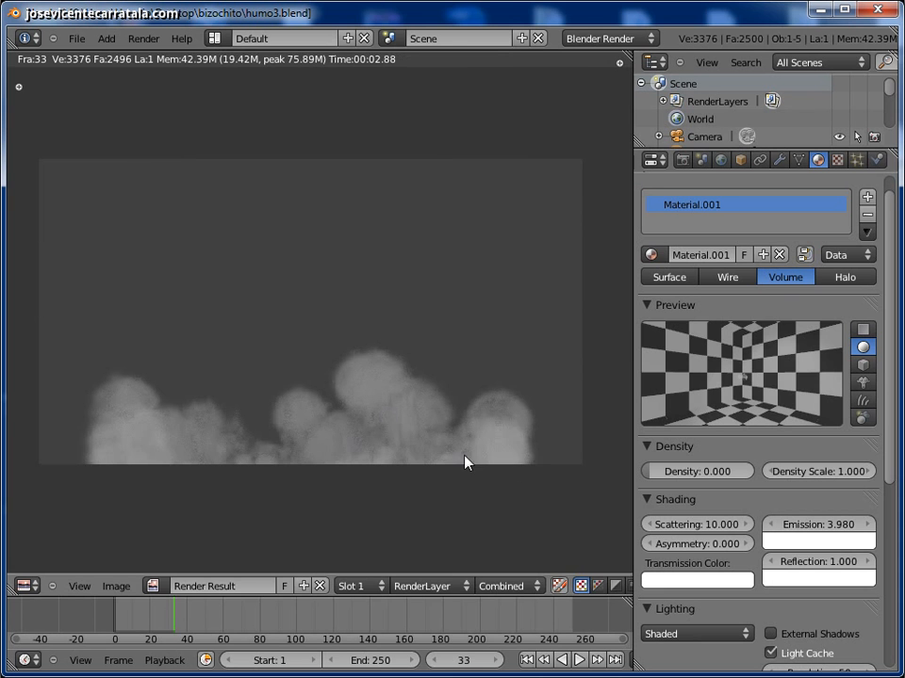
key("Escape")
- Try a volume emission of 2.180 on the smoke domain and render frame 33 to compare its brightness
left_click_drag(816, 528, 746, 524)
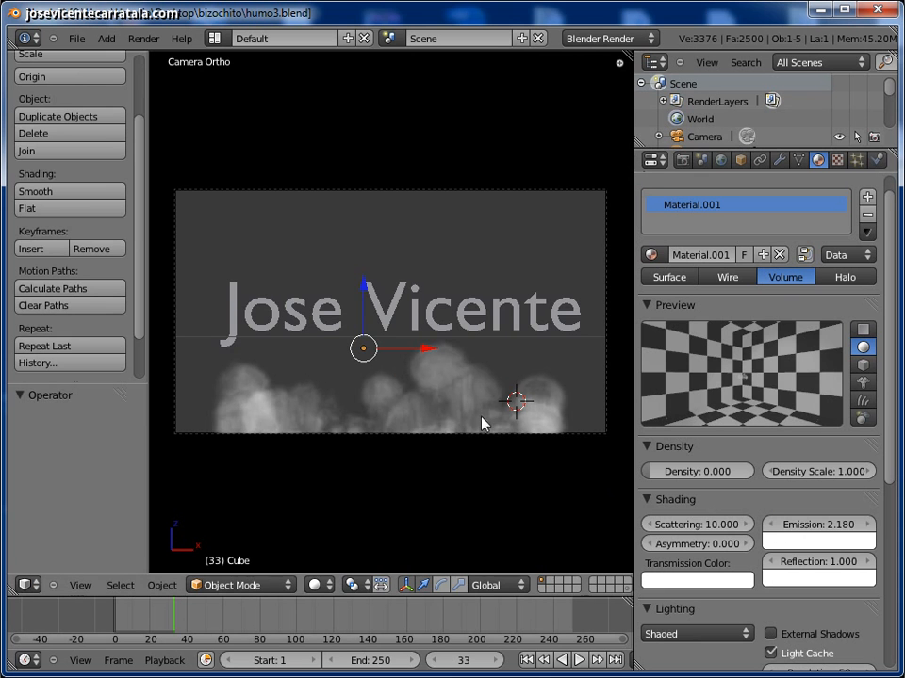
key("F12")
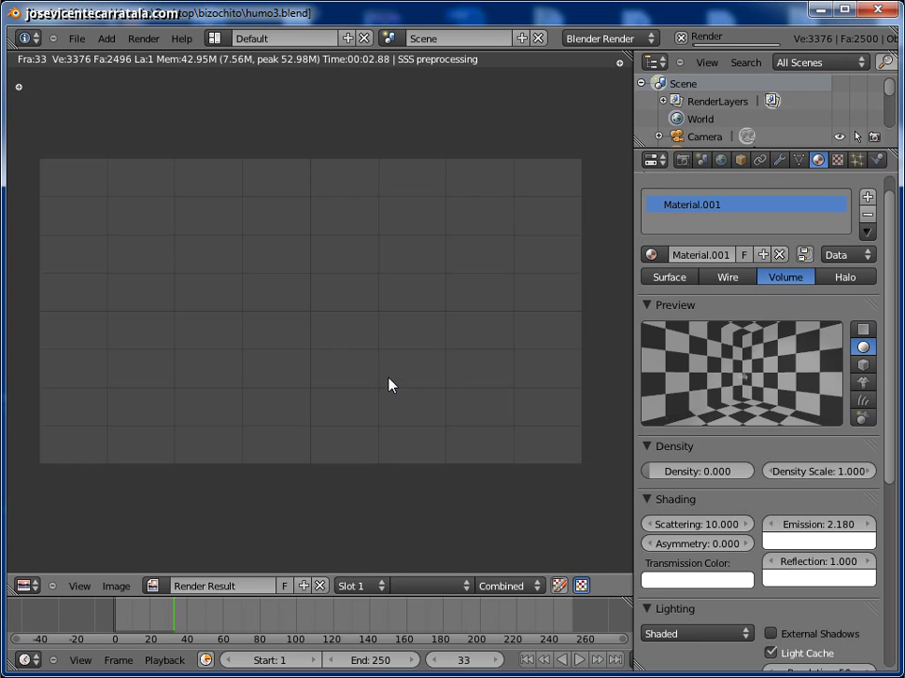
left_click(416, 440)
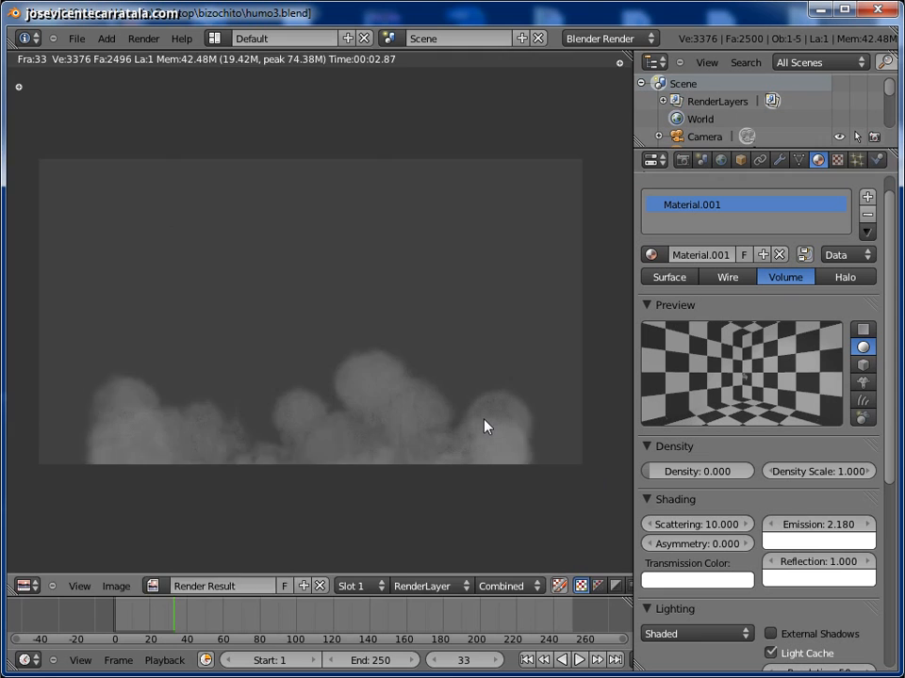
key("Escape")
- Set the smoke domain material's emission to 1.260 and render frame 33 again
mouse_move(769, 529)
left_mouse_down()
mouse_move(783, 528)
mouse_move(775, 527)
left_mouse_up()
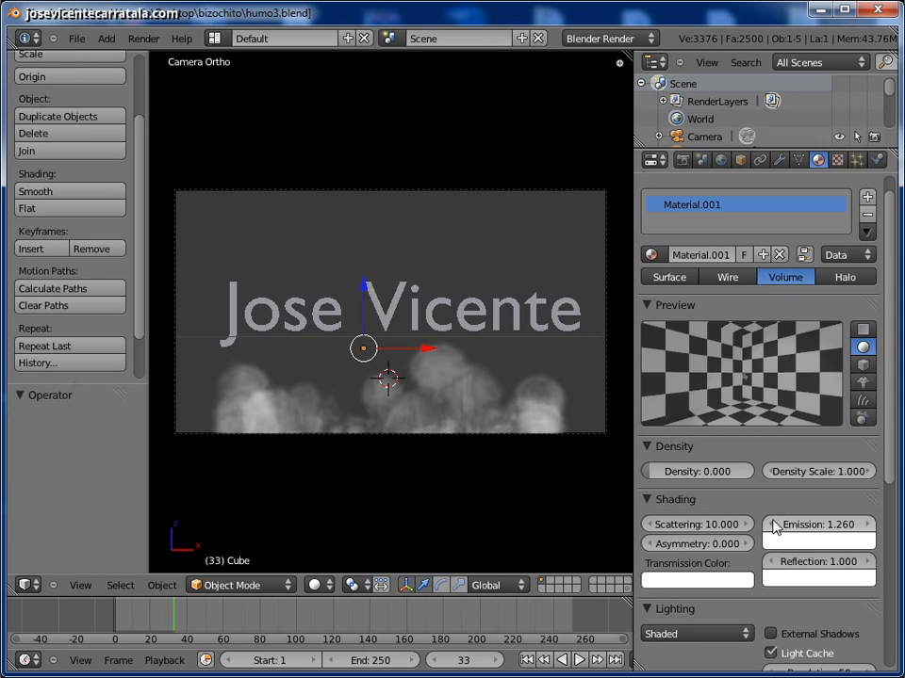
left_click(433, 381)
key("F12")
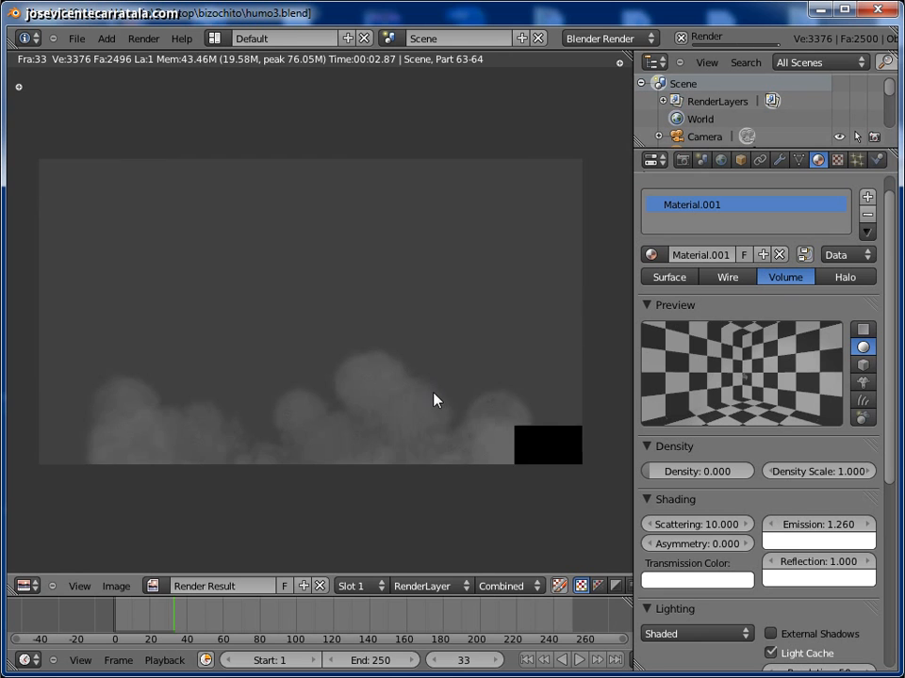
key("Escape")
- Set the volume material's asymmetry to 0.212, test-render frame 33 and return to the camera view
left_click_drag(669, 545, 700, 525)
key("F12")
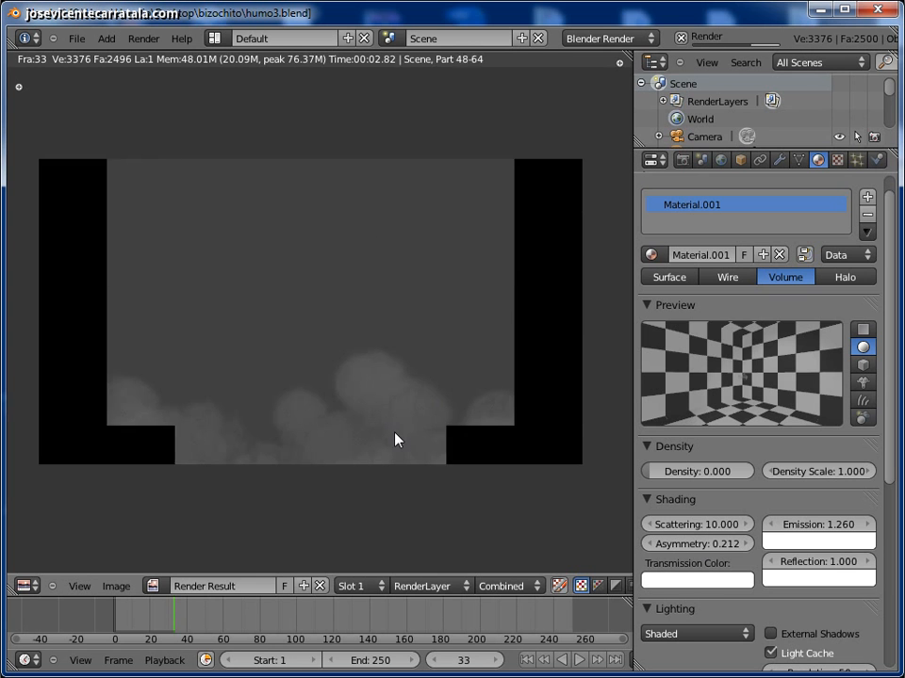
left_click(394, 439)
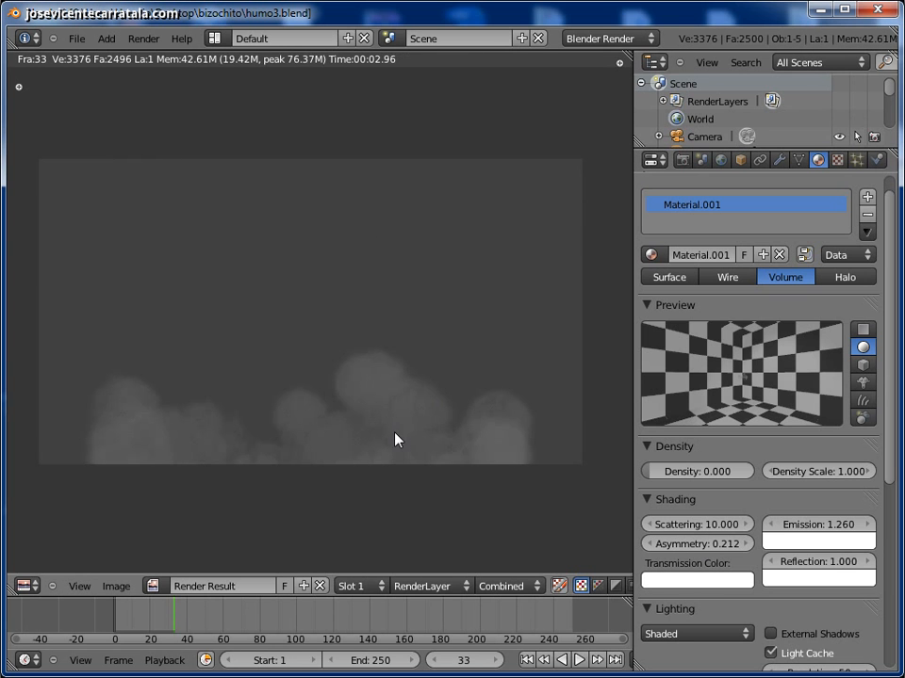
key("Escape")
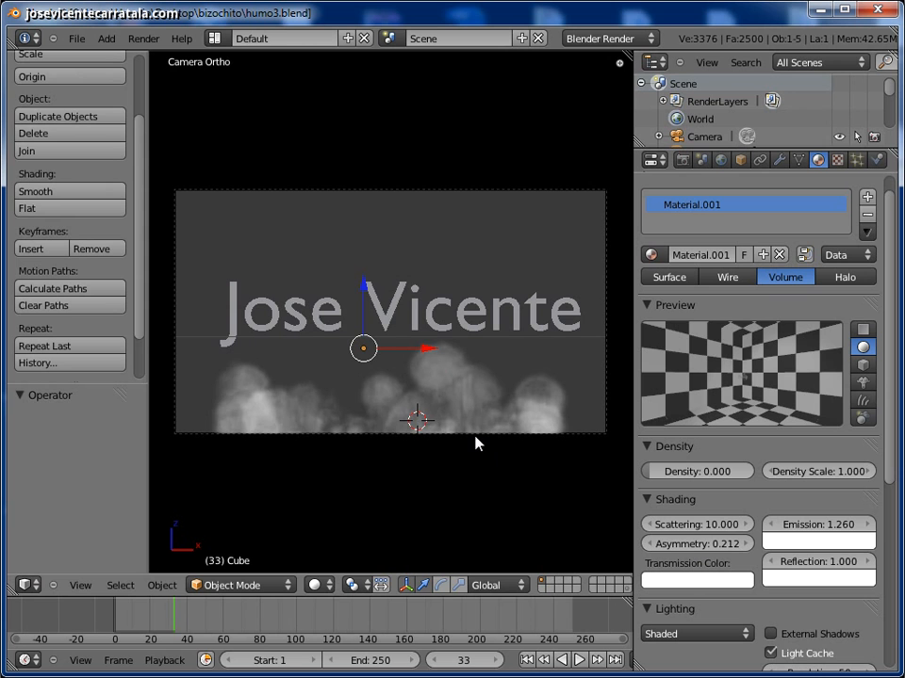
- Play the smoke simulation again from the first frame in the camera view
left_click(527, 659)
left_click(575, 662)
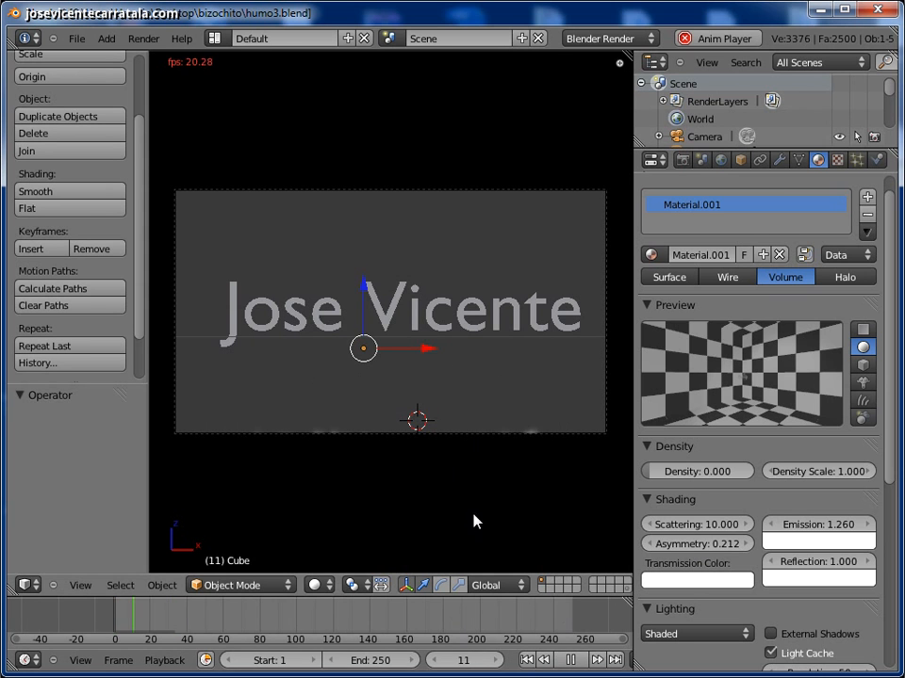